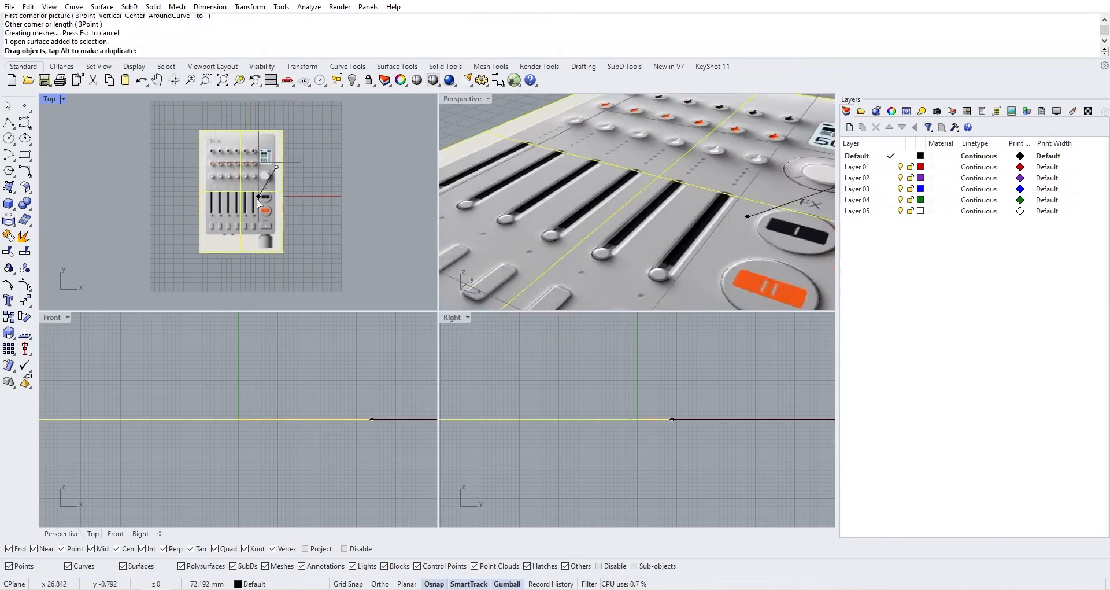
Step: Deselect the reference picture and look up the TX-6's dimensions in the technical specification on the Teenage Engineering page in the browser
scroll(278, 225, up, 2)
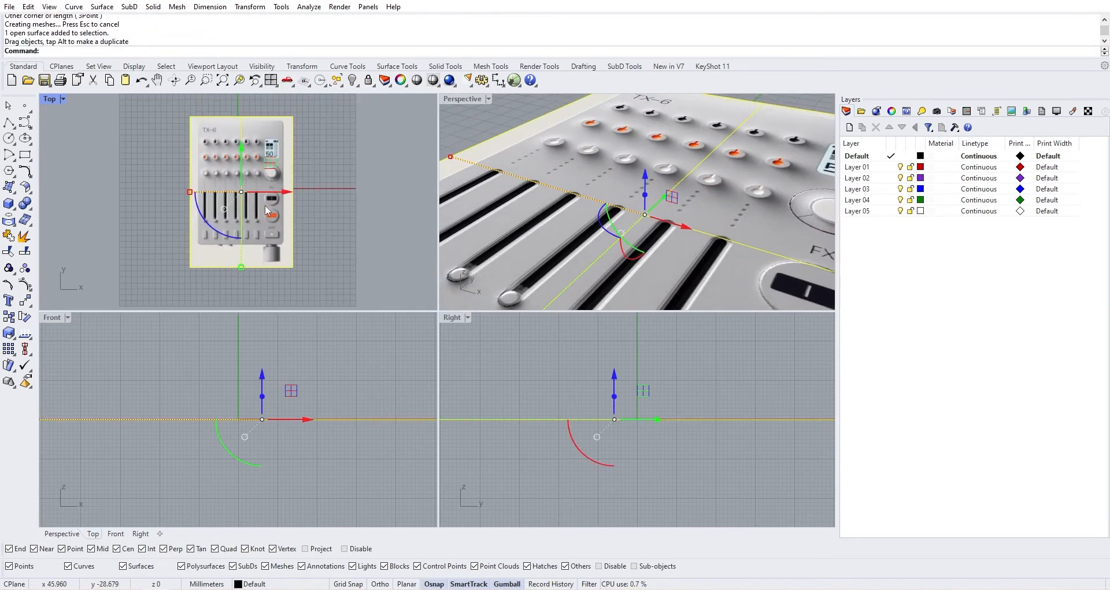
click(311, 204)
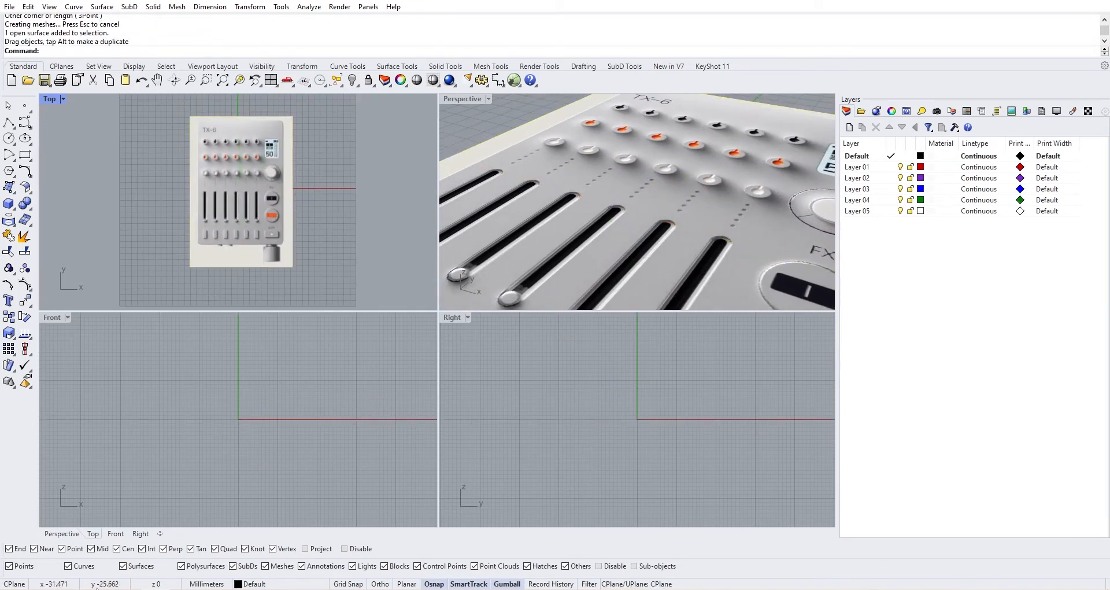
key(alt+Tab)
click(350, 3)
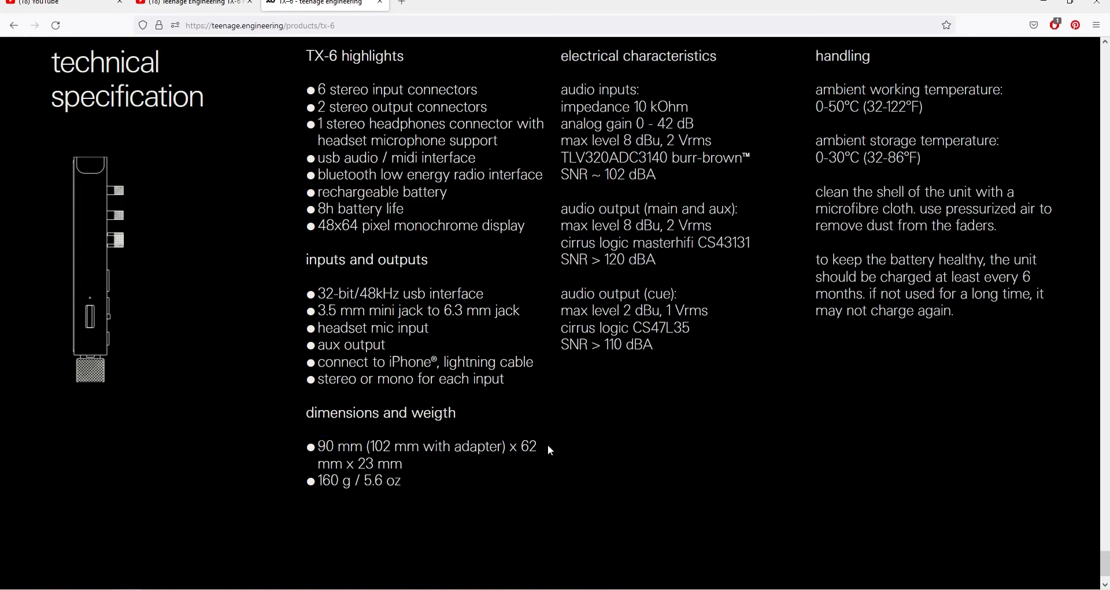
key(alt+Tab)
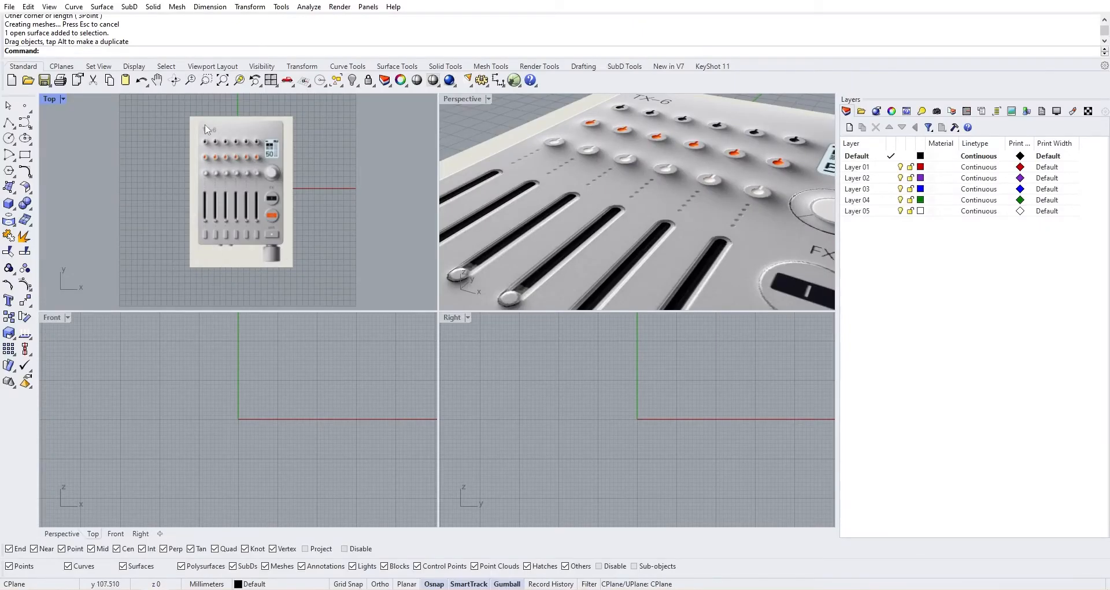
Step: Back in Rhino, draw a 62 x 90 mm rectangle in the Top view, starting at the lower-left corner of the pictured TX-6 body
click(25, 156)
scroll(211, 233, up, 2)
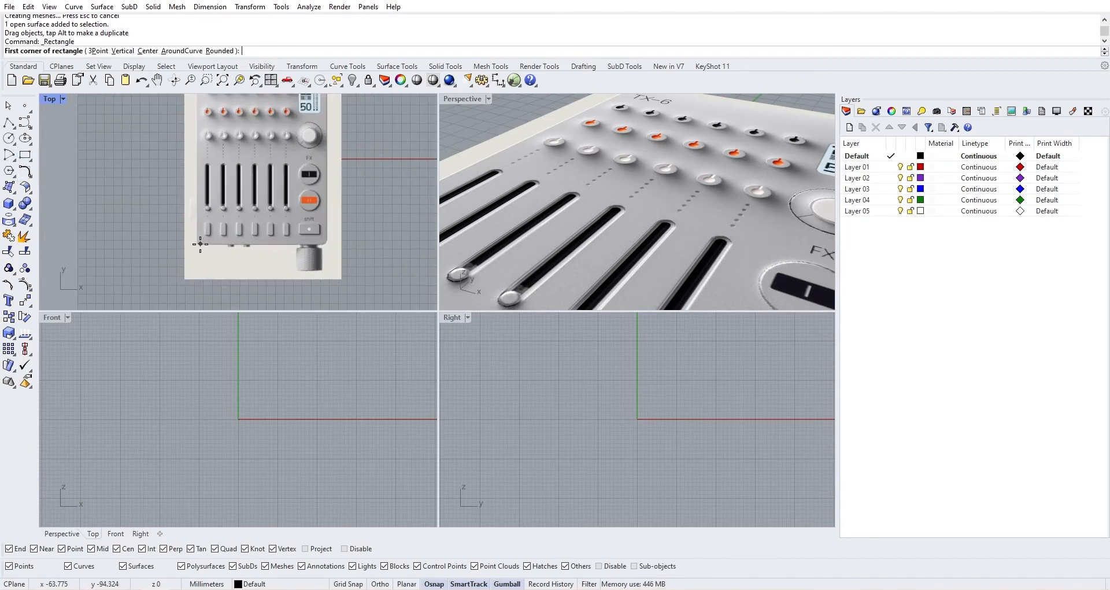
click(196, 245)
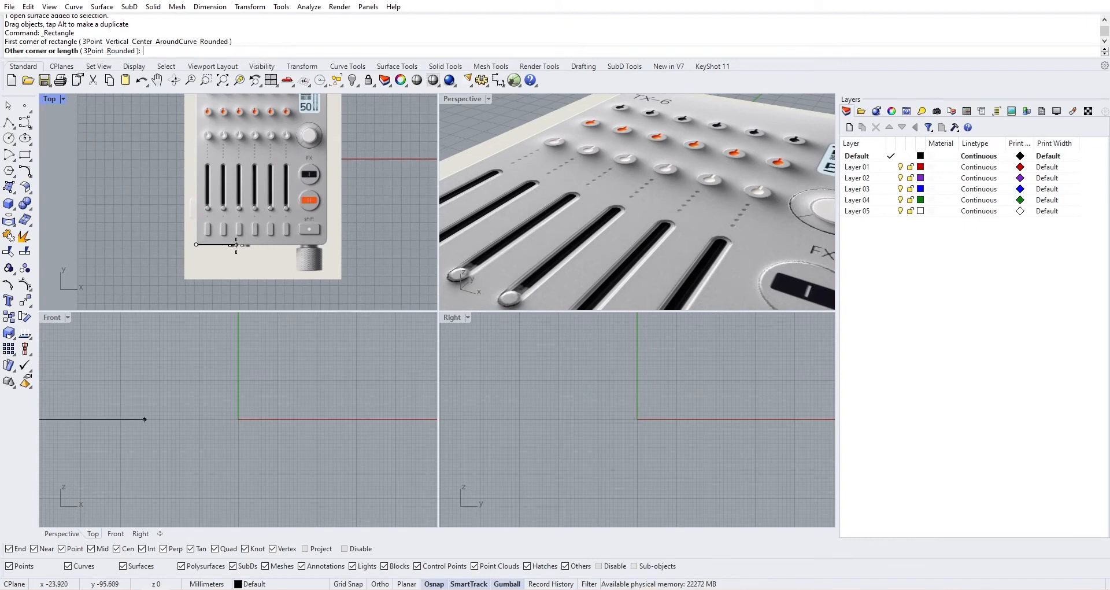
text(62)
key(Return)
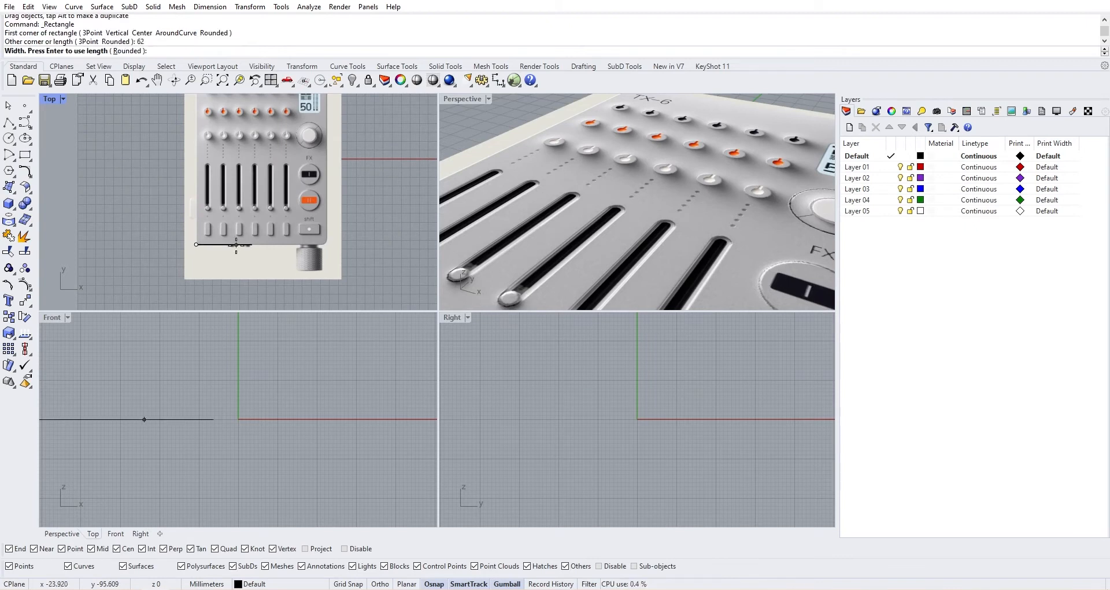
text(90)
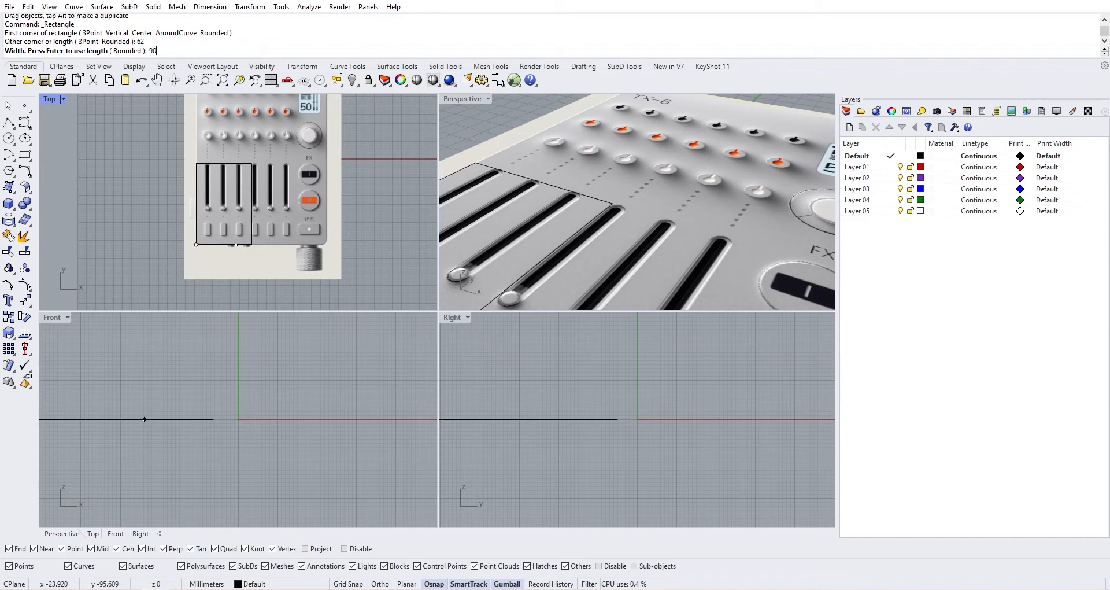
key(Return)
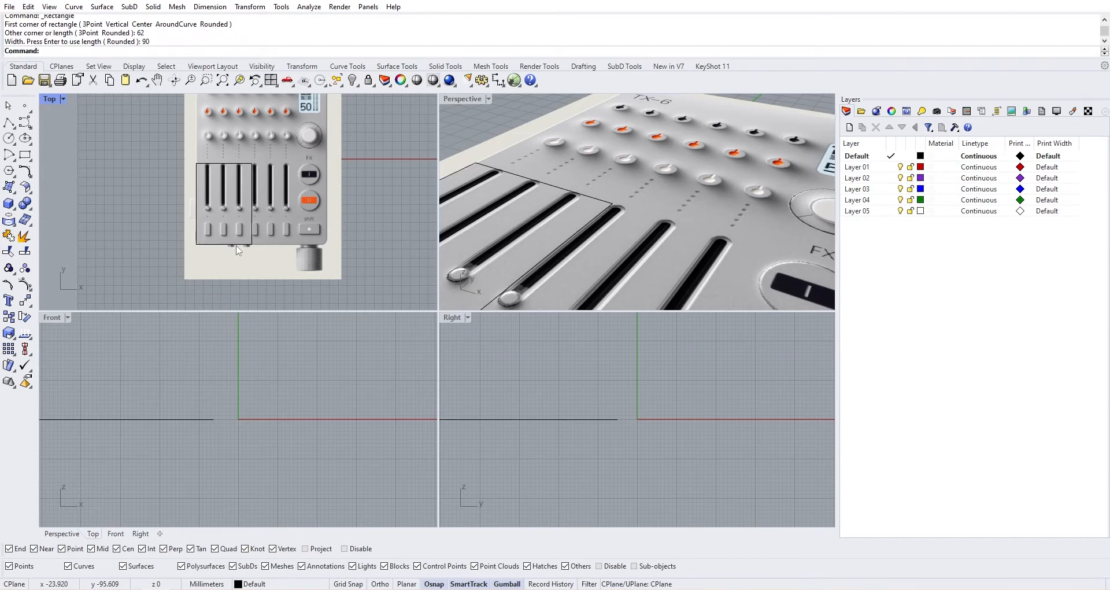
Step: In a maximized Top view, scale the reference picture from the rectangle's lower-left corner so the pictured body matches the rectangle's width
scroll(238, 249, up, 3)
scroll(225, 220, down, 4)
scroll(263, 209, up, 5)
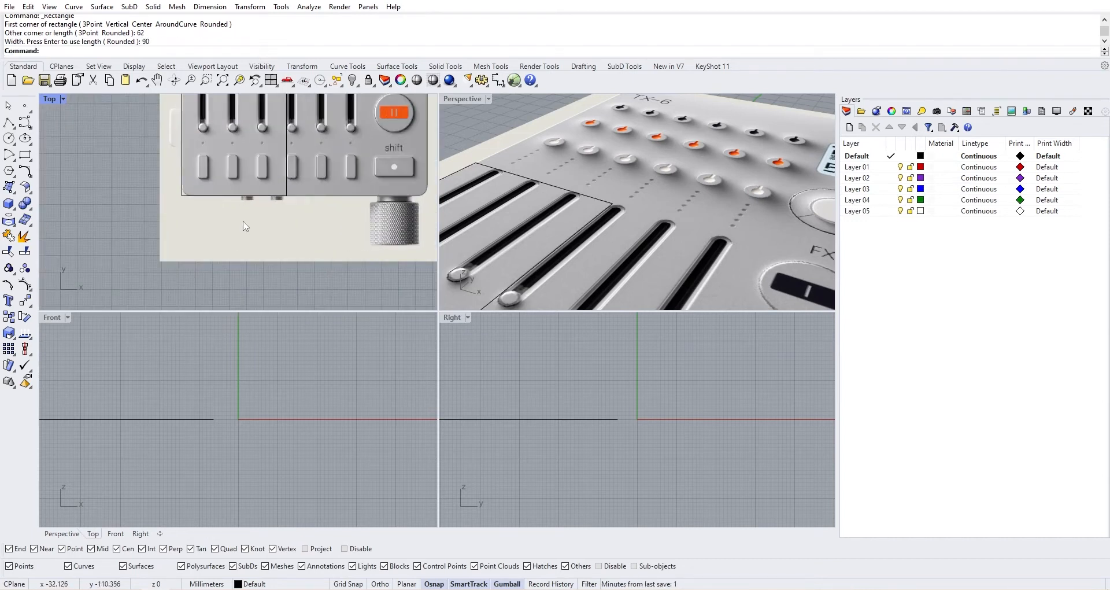
double_click(48, 100)
scroll(232, 248, down, 5)
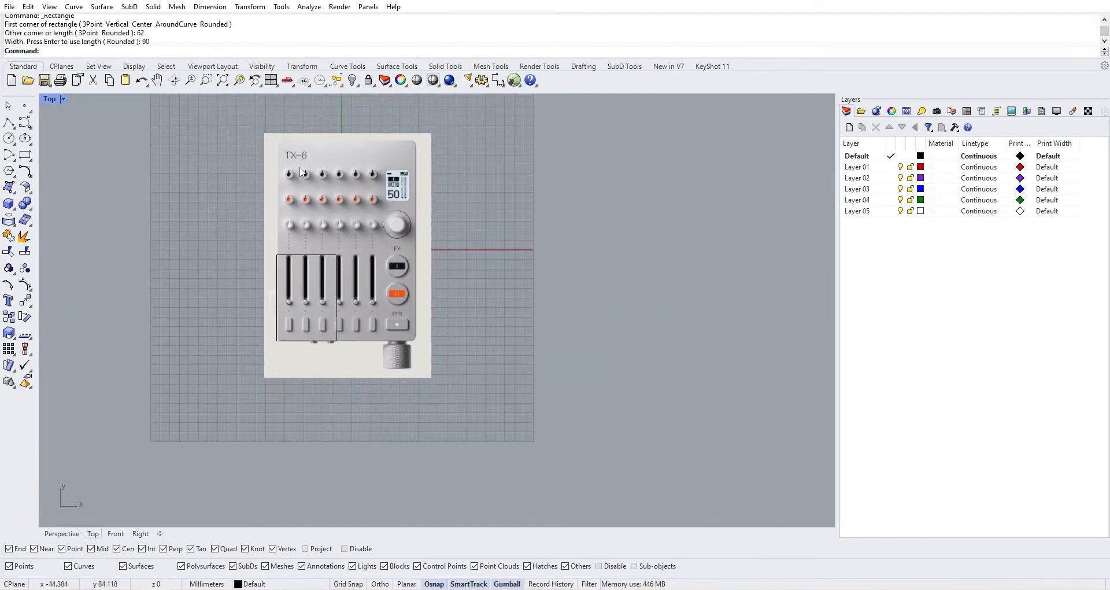
scroll(301, 321, up, 3)
click(314, 319)
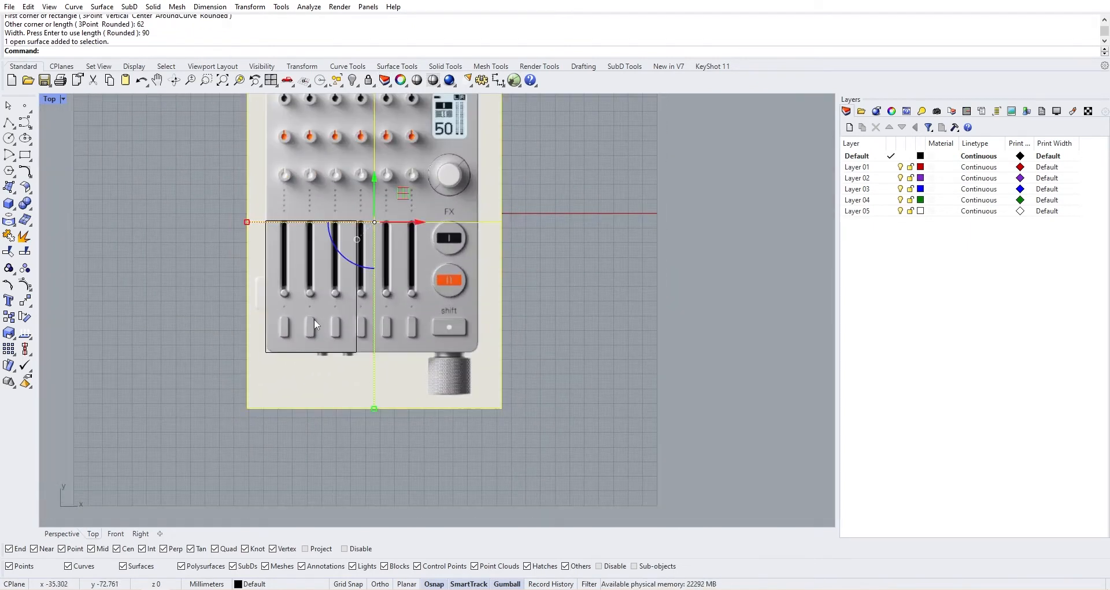
key(Return)
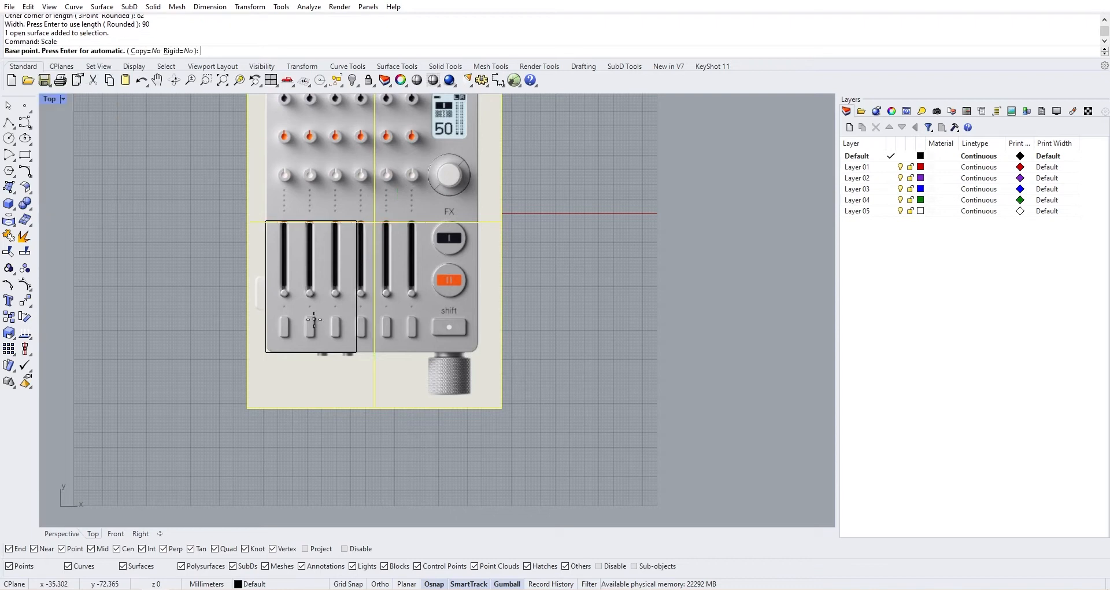
scroll(280, 365, up, 5)
scroll(196, 342, up, 8)
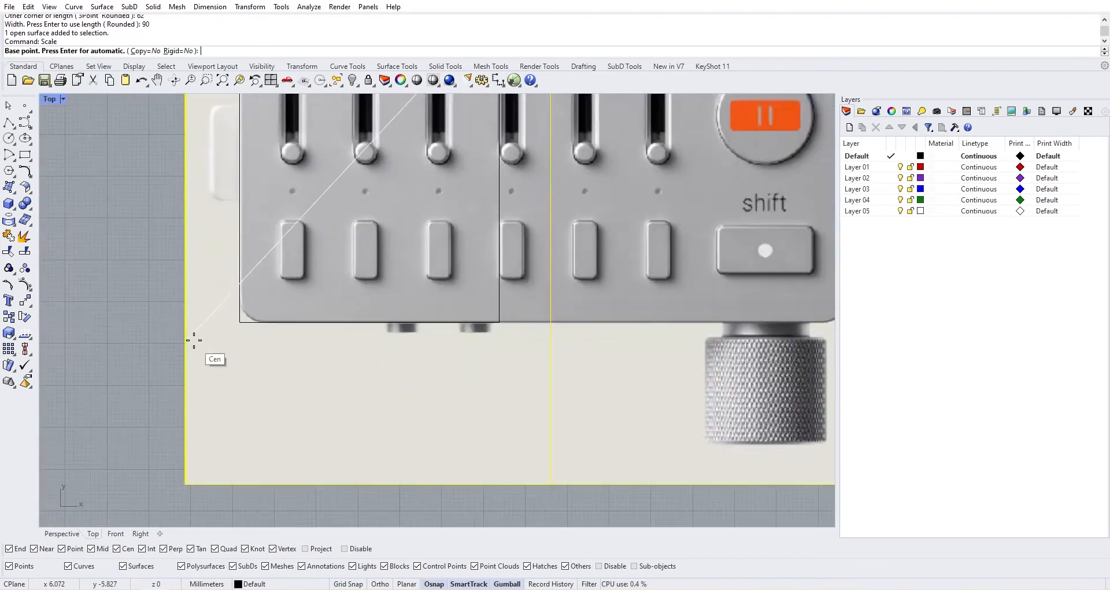
click(292, 296)
scroll(291, 300, down, 4)
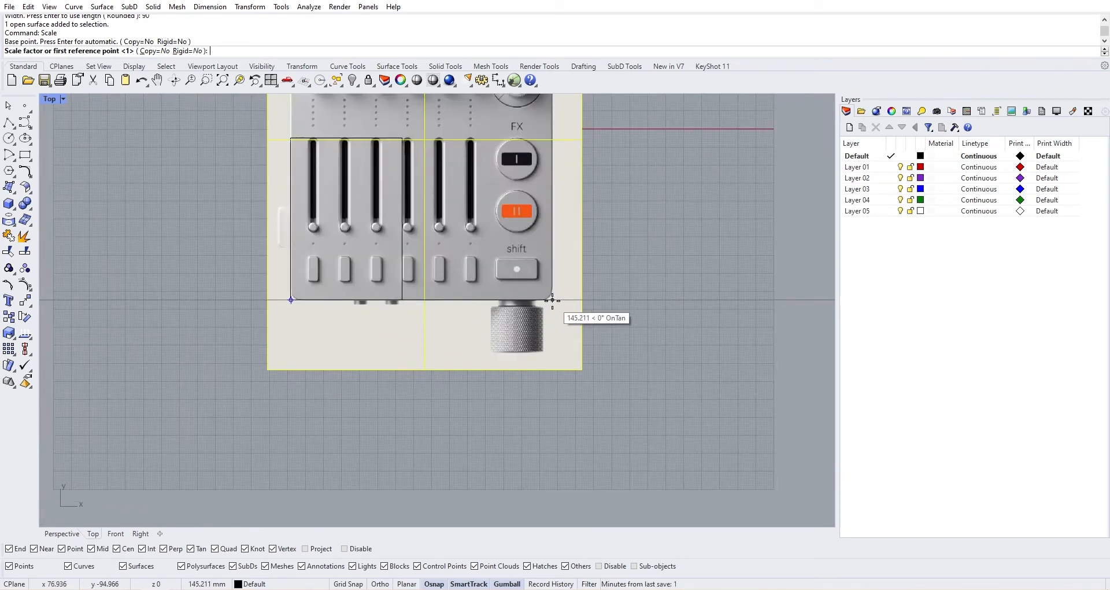
click(553, 300)
scroll(412, 300, up, 10)
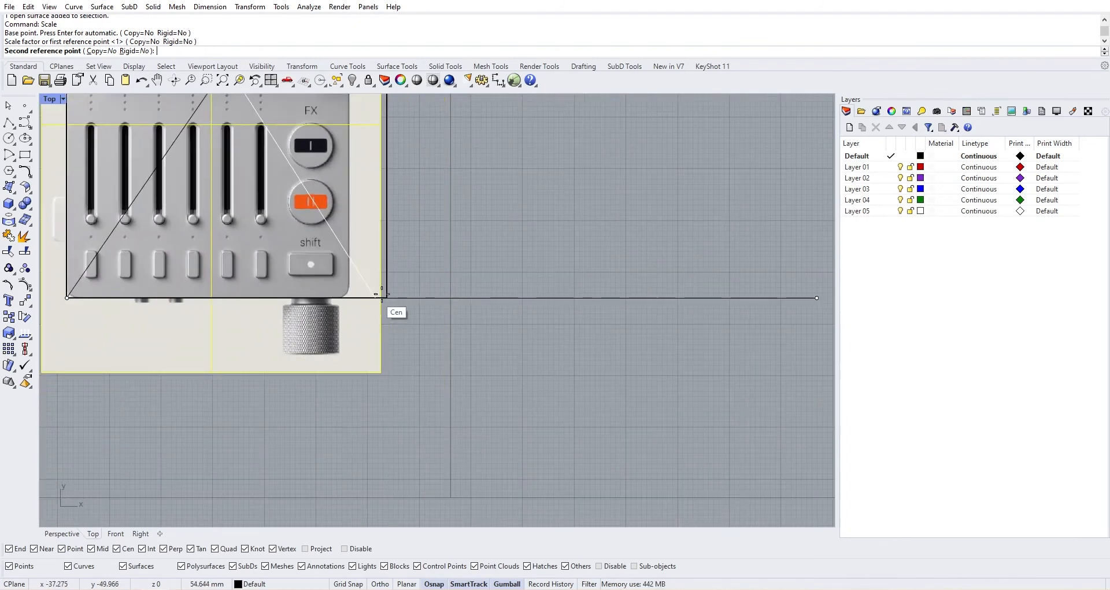
click(386, 297)
Step: Inspect how the edges and corners of the scaled picture line up with the rectangle
scroll(332, 280, down, 4)
right_drag(309, 259, 445, 355)
right_drag(476, 116, 454, 261)
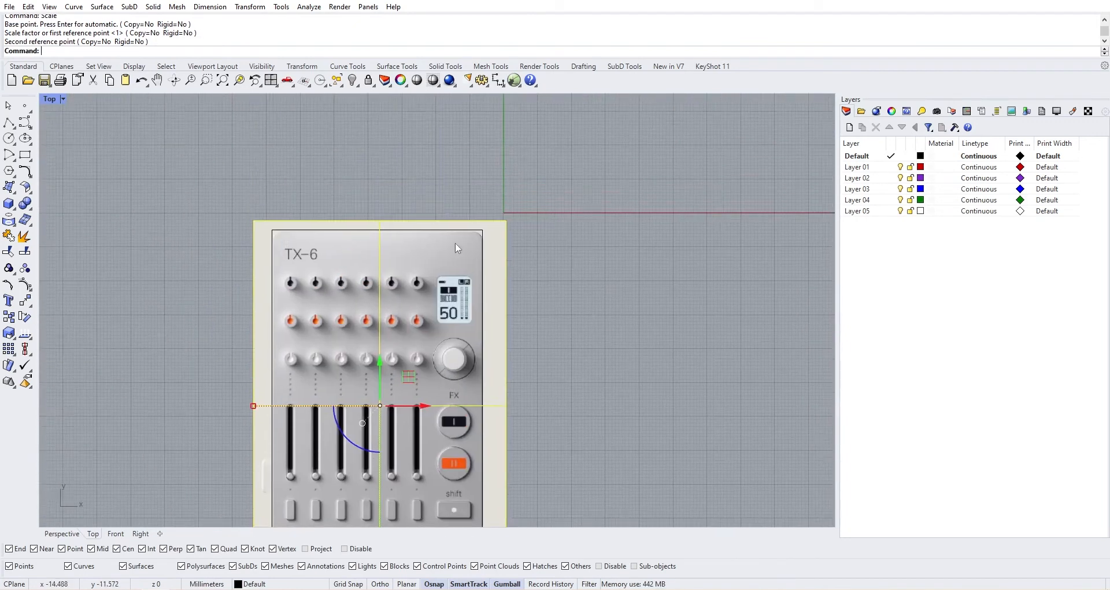
scroll(466, 226, up, 10)
scroll(431, 159, down, 8)
right_drag(371, 240, 461, 307)
right_drag(384, 367, 405, 253)
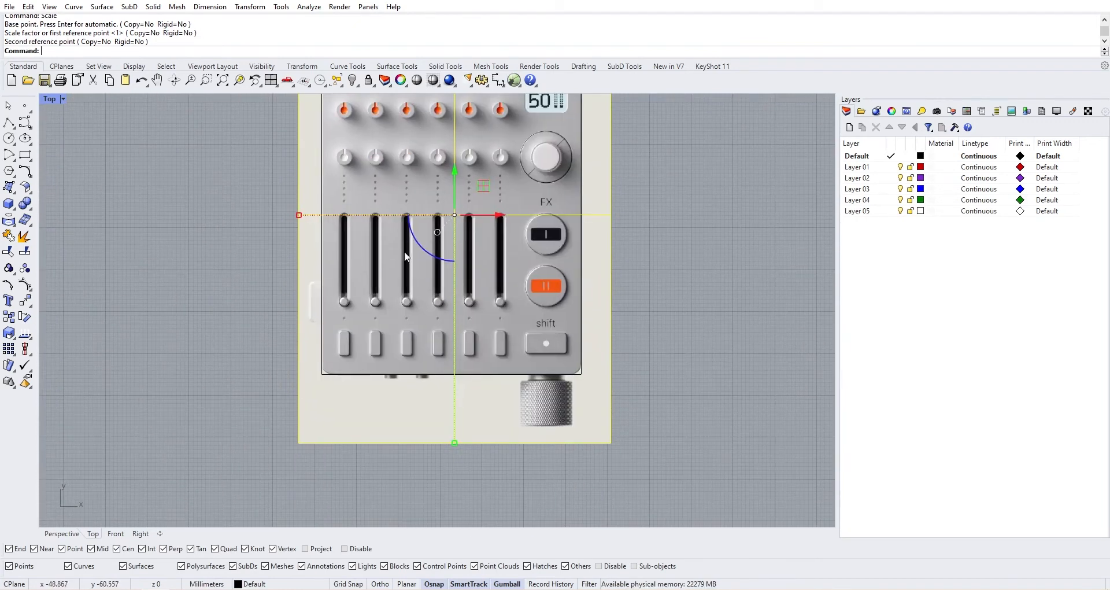
Step: Select the body rectangle and nudge it slightly downward to fit the device outline in the picture
scroll(328, 365, up, 5)
click(335, 379)
click(372, 401)
scroll(425, 343, down, 6)
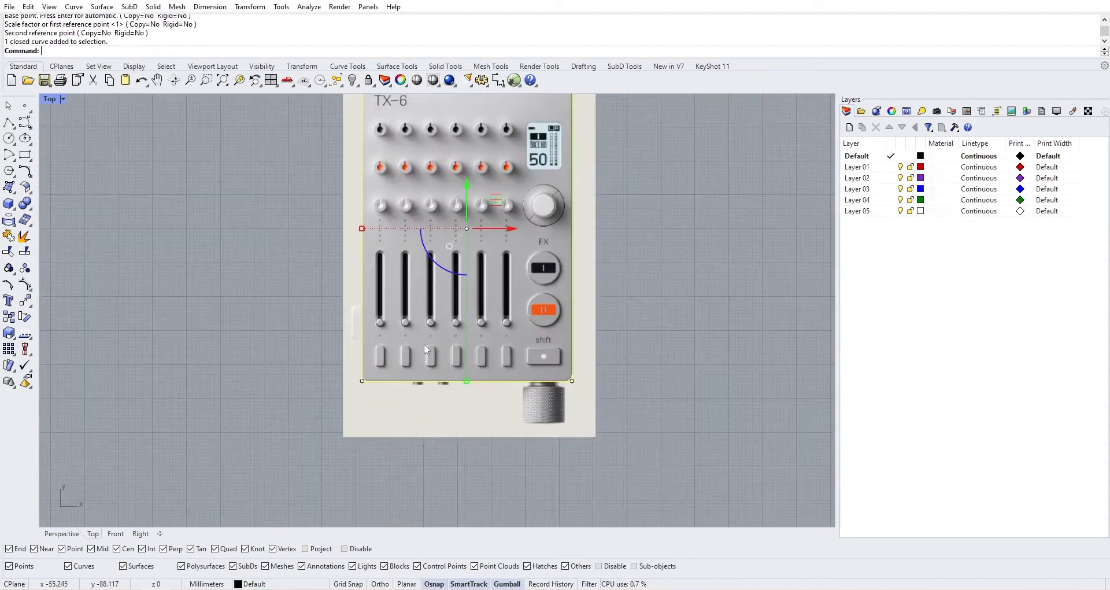
right_drag(483, 259, 482, 302)
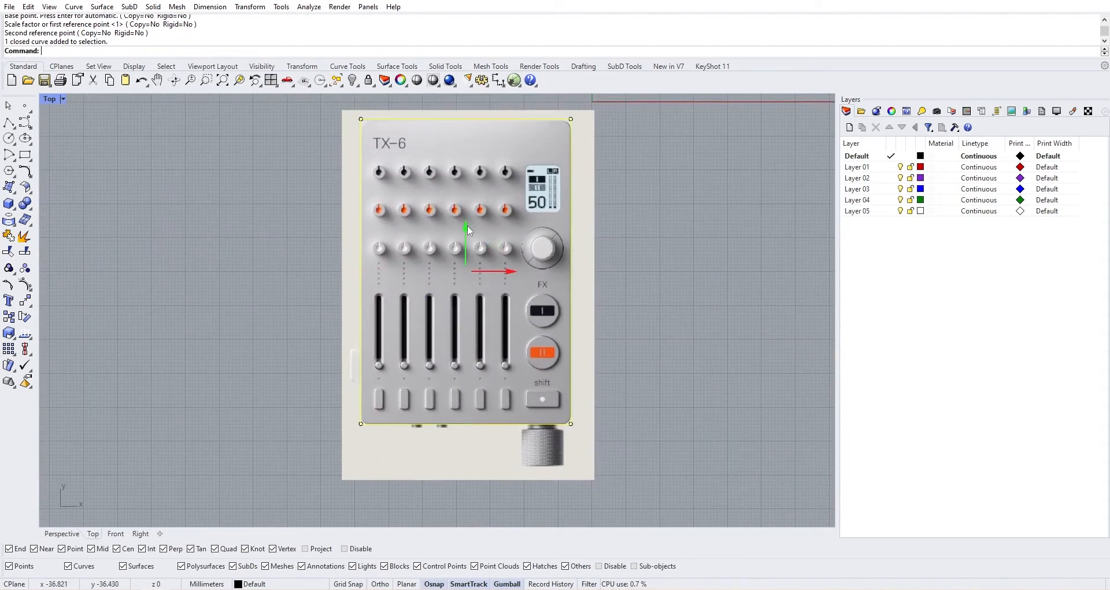
drag(468, 226, 467, 232)
click(617, 270)
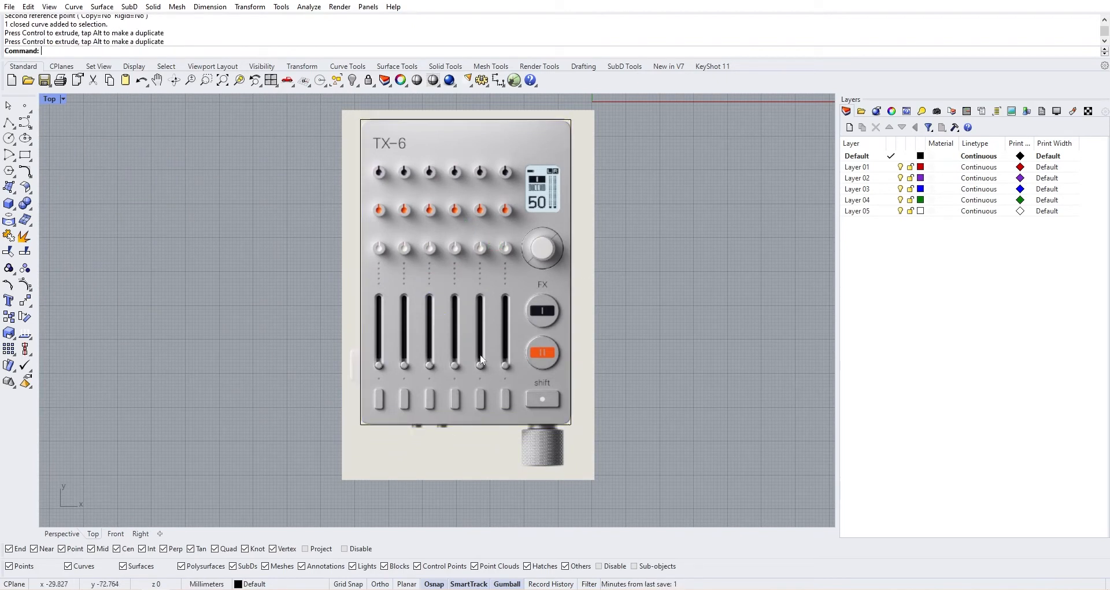
Step: Make Layer 01 the current layer and rename it Picture
click(513, 319)
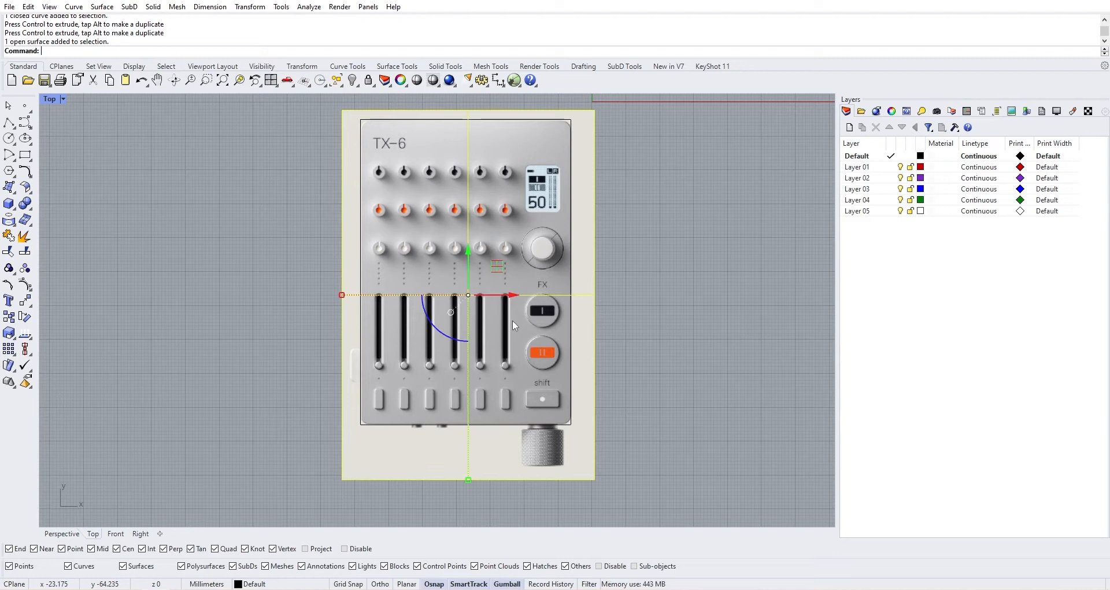
double_click(857, 164)
click(858, 166)
double_click(858, 166)
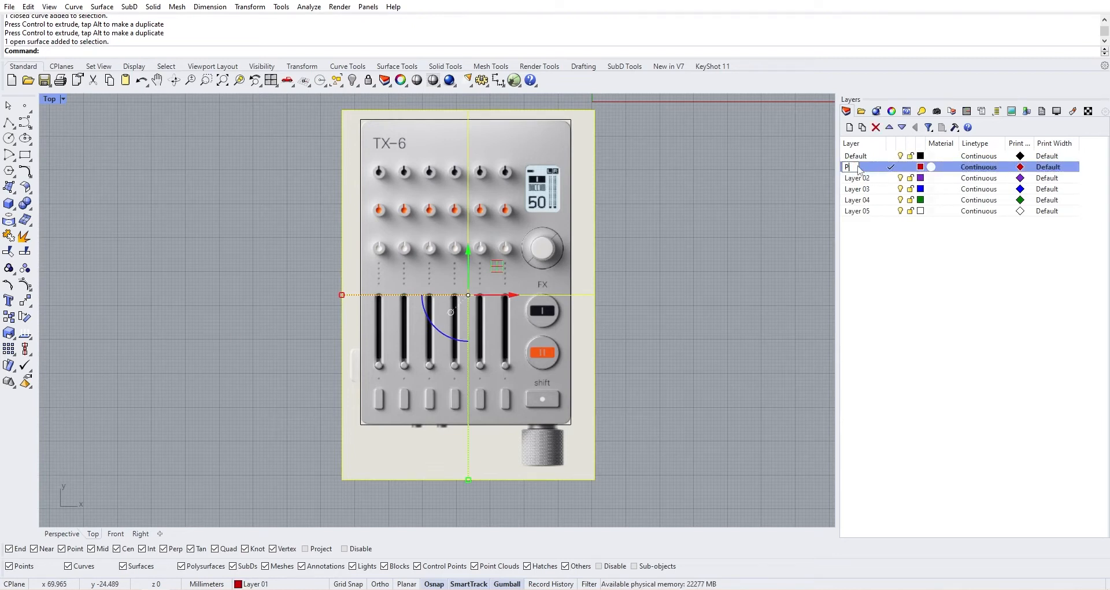
text(Picture)
key(Return)
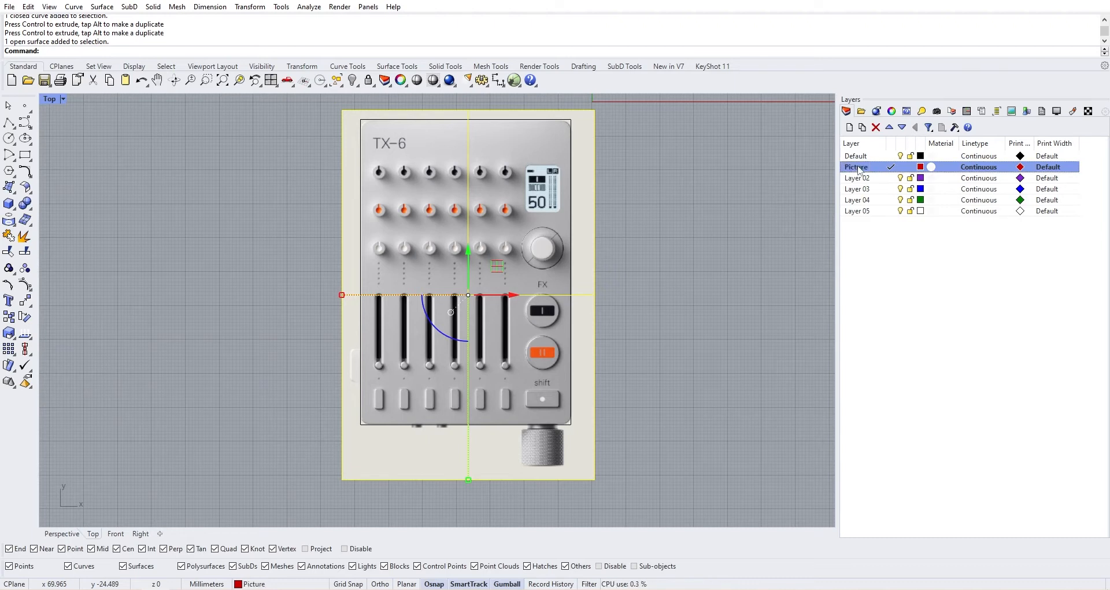
click(771, 235)
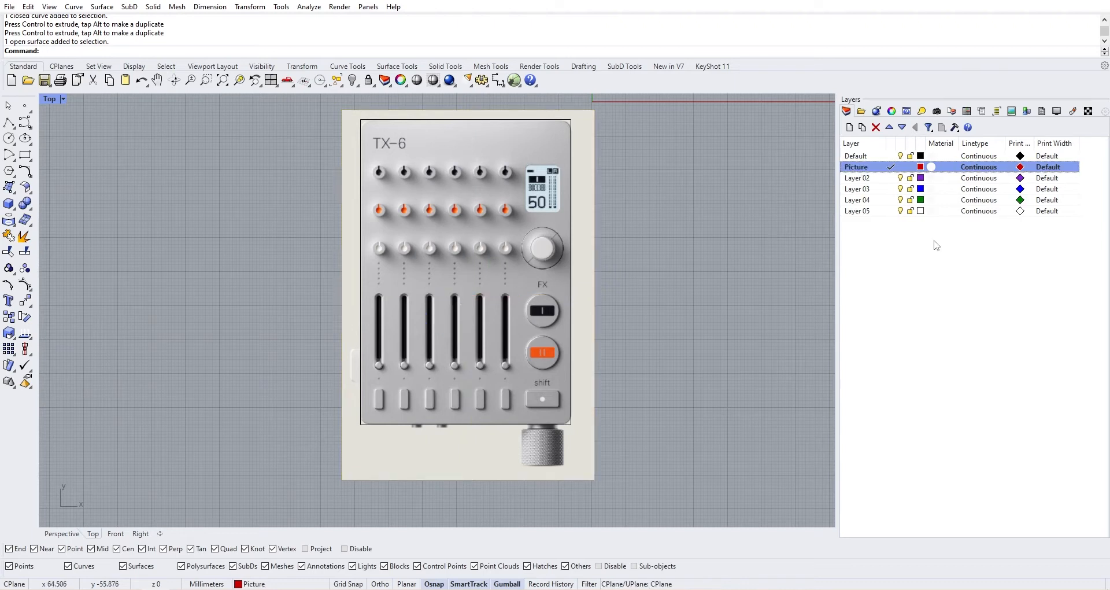
Step: Move the Top.jpg reference surface to the Picture layer
right_click(873, 172)
click(588, 264)
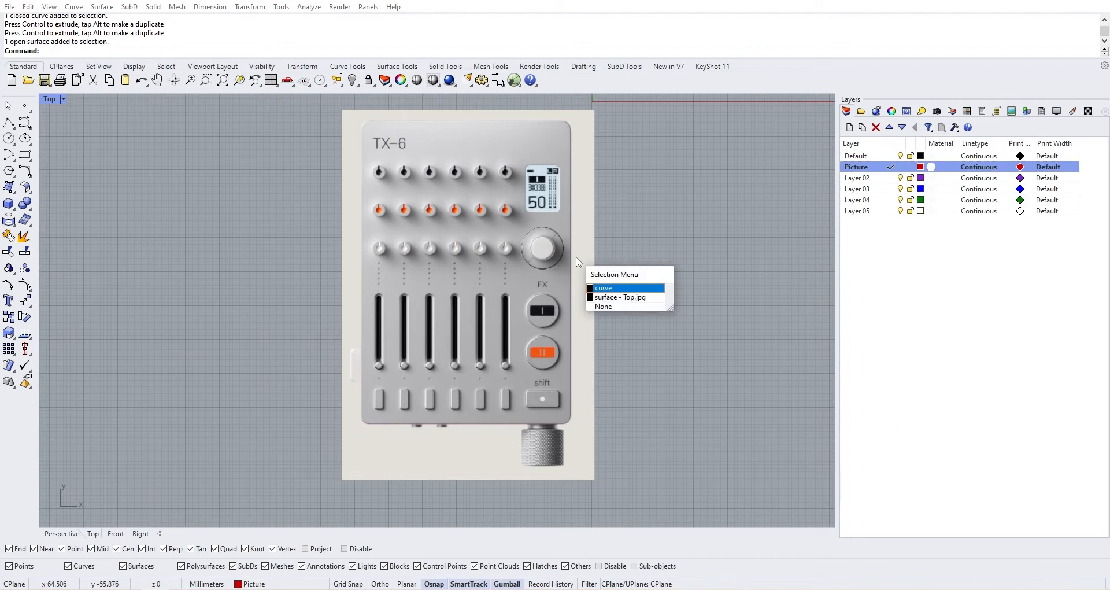
click(607, 293)
right_click(856, 170)
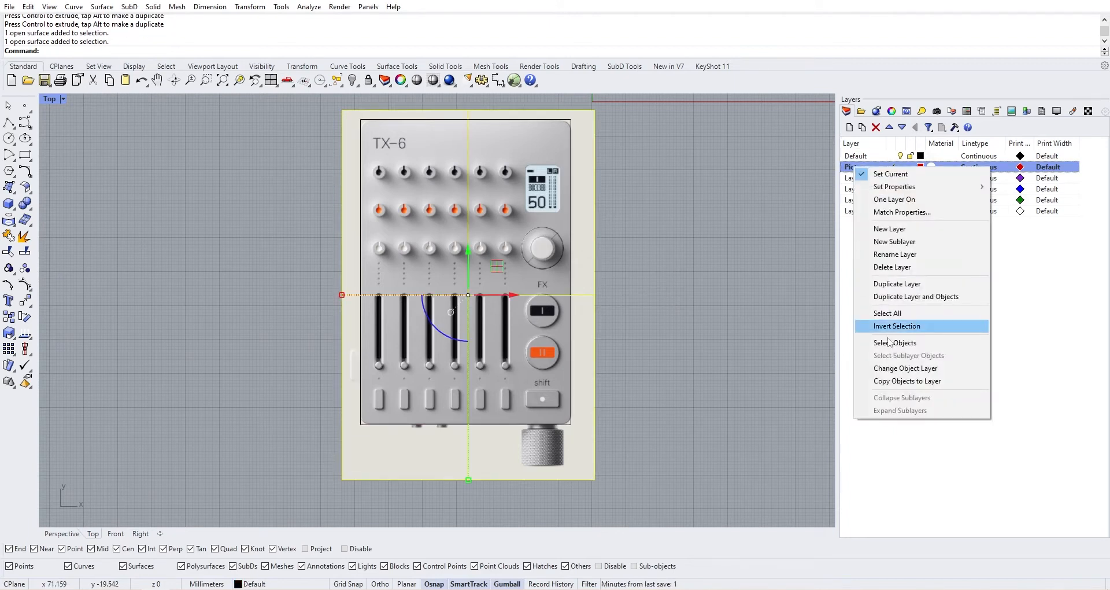
click(893, 370)
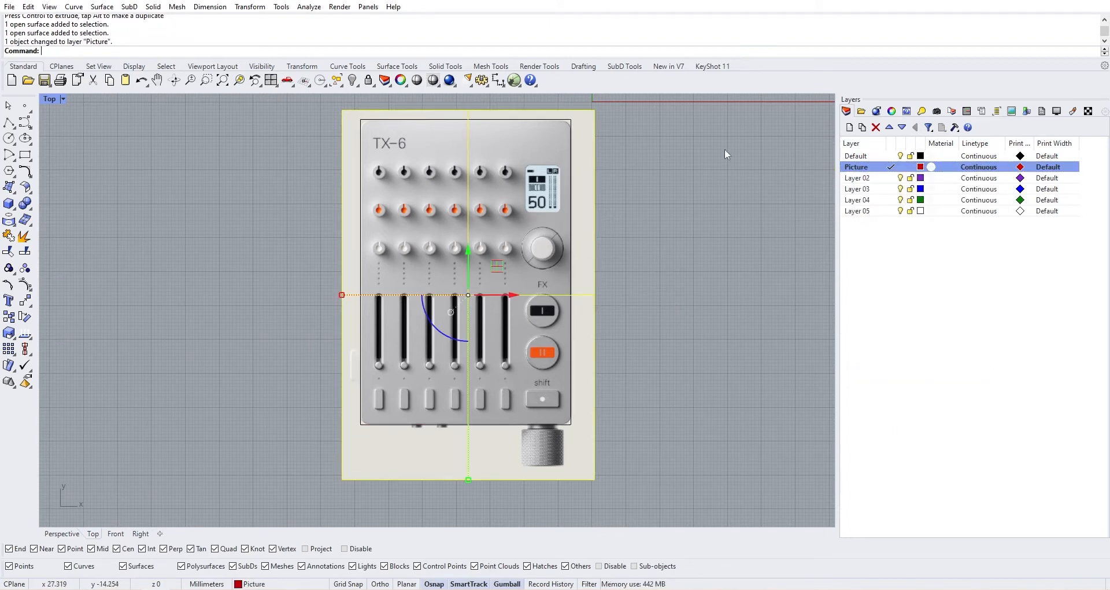
Step: Make the Default layer current again and deselect the reference picture
double_click(857, 155)
scroll(627, 315, down, 4)
scroll(678, 351, up, 6)
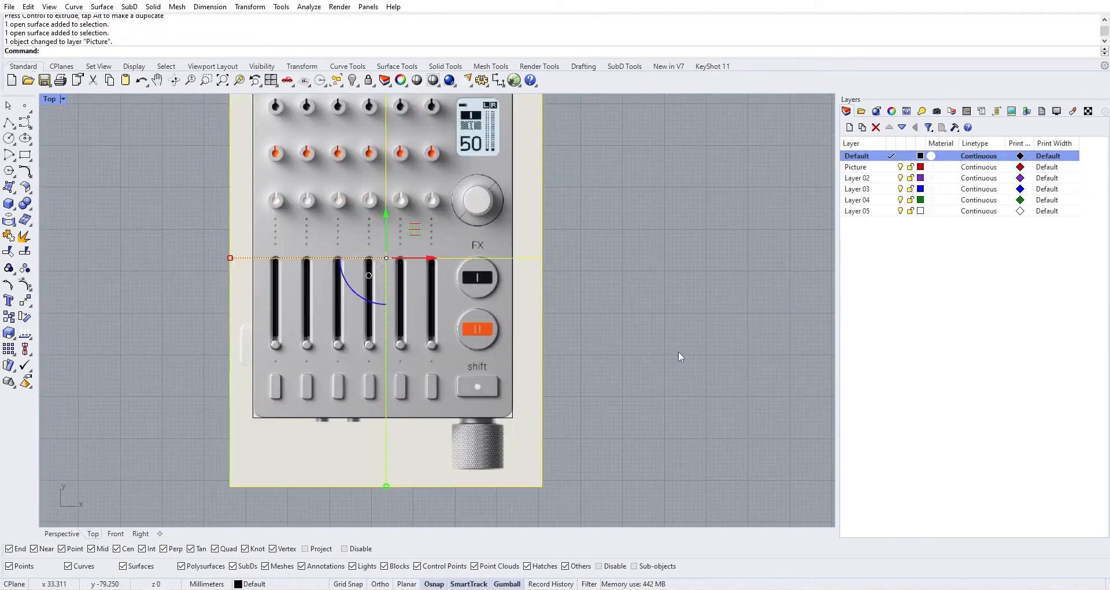
click(679, 351)
scroll(603, 344, down, 6)
scroll(532, 326, up, 5)
scroll(626, 407, down, 4)
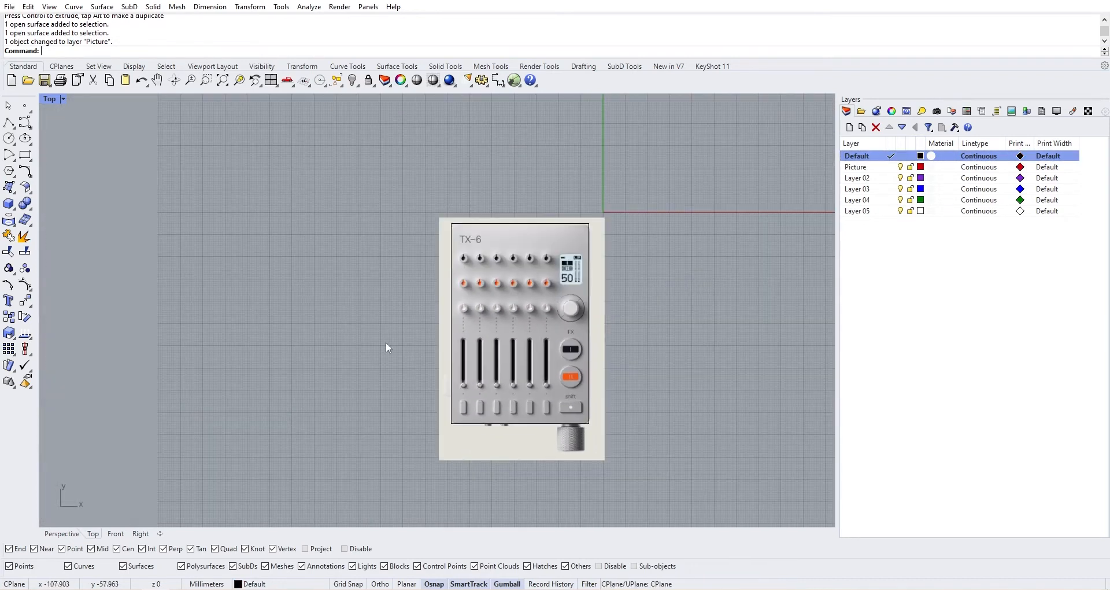
scroll(387, 347, down, 2)
Step: Switch from the maximized Top view to the four-viewport layout and frame the reference picture in the views
double_click(50, 99)
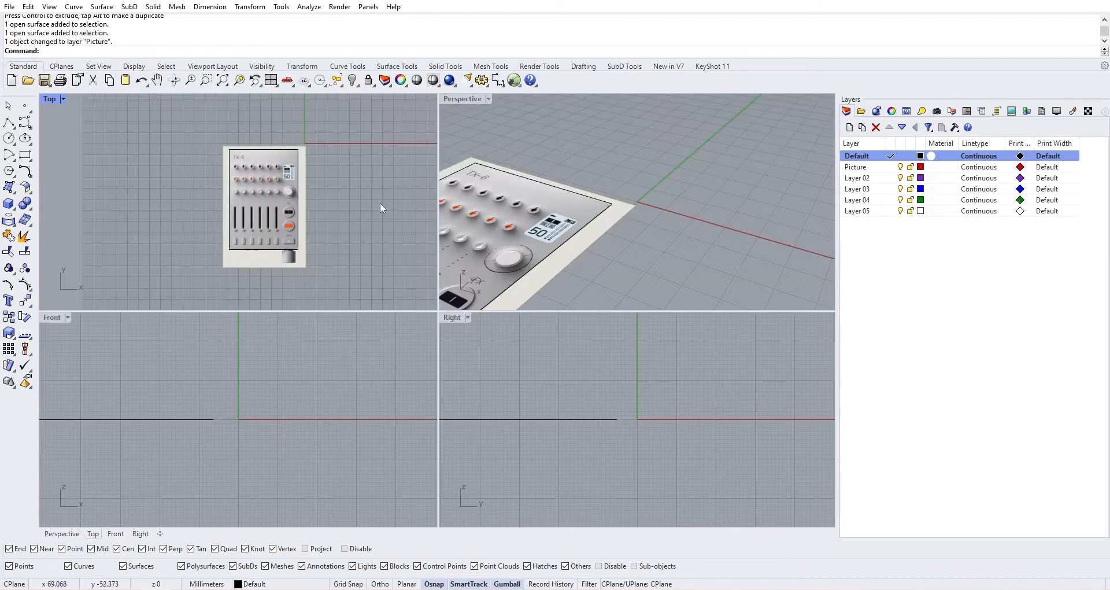
scroll(396, 215, down, 1)
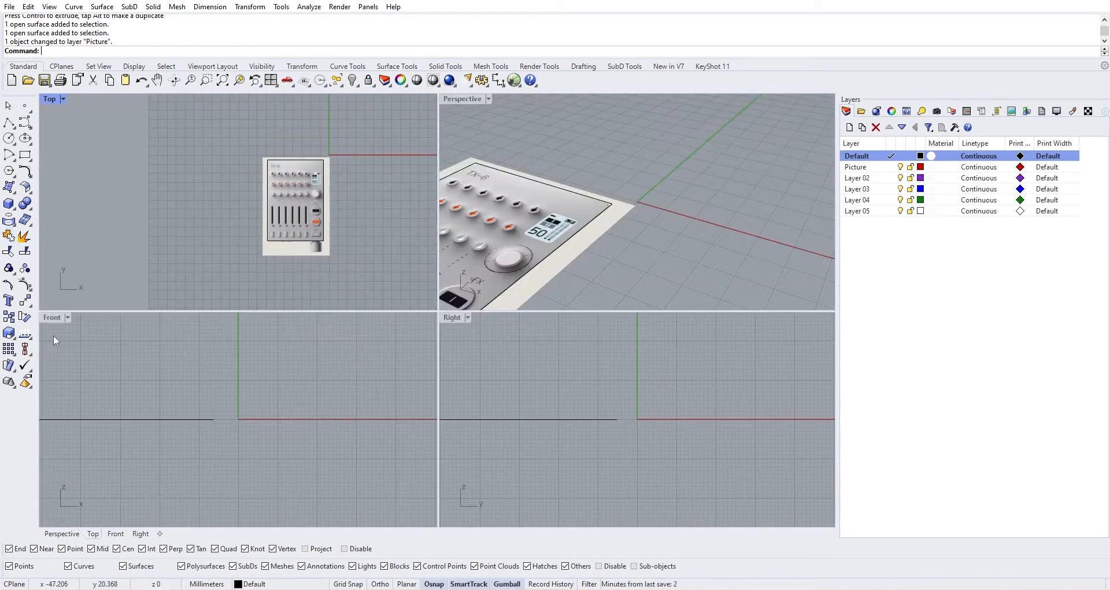
scroll(542, 230, down, 3)
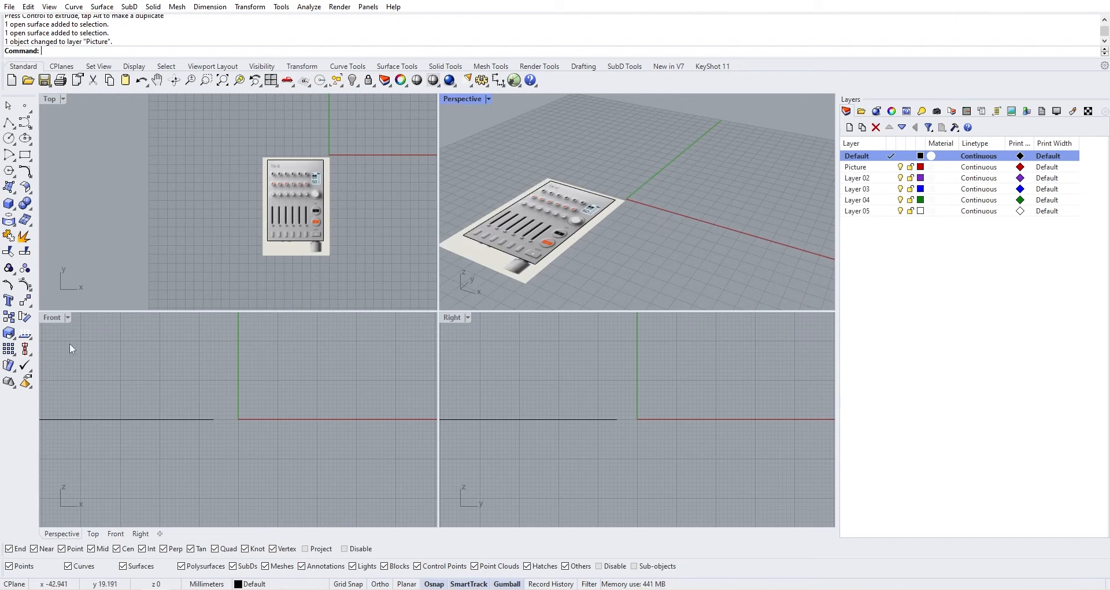
scroll(70, 348, down, 1)
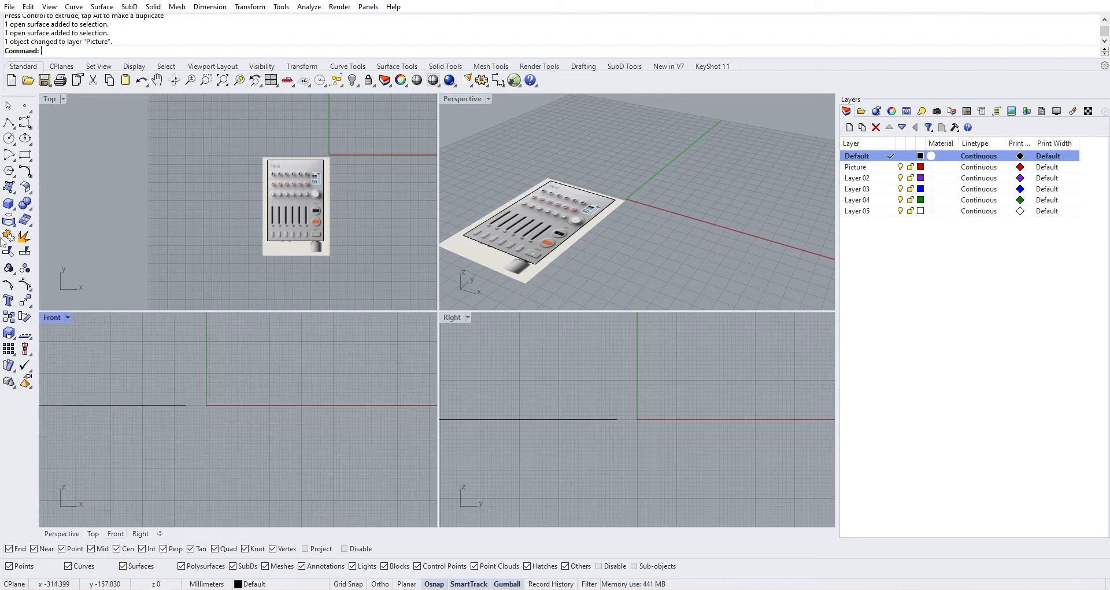
Step: Insert Front.jpg as a reference picture in the Front view, just below the edge of the top picture
click(13, 191)
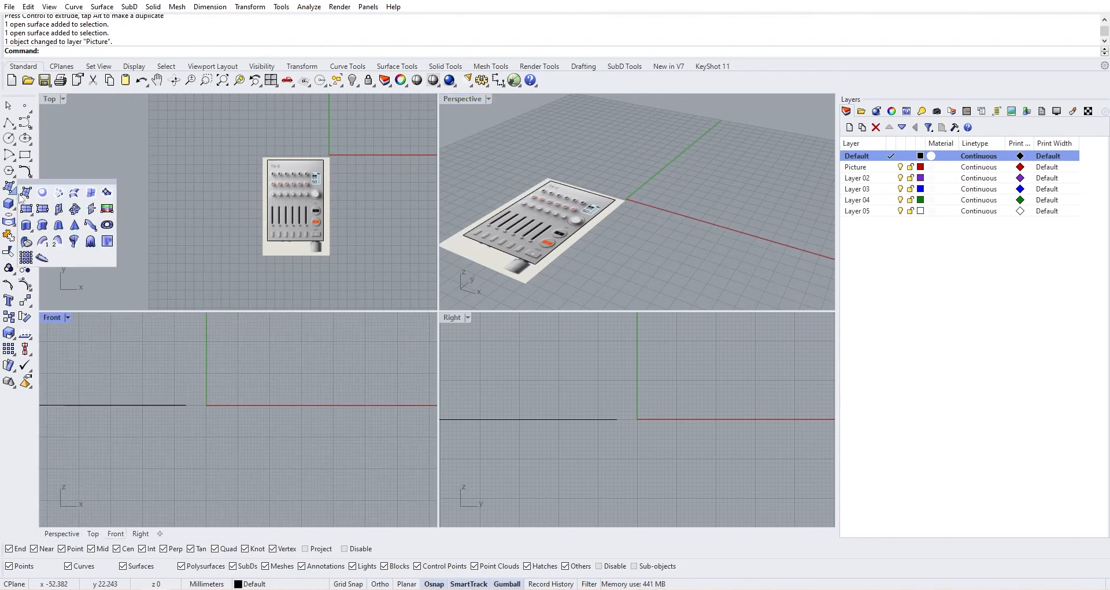
click(107, 208)
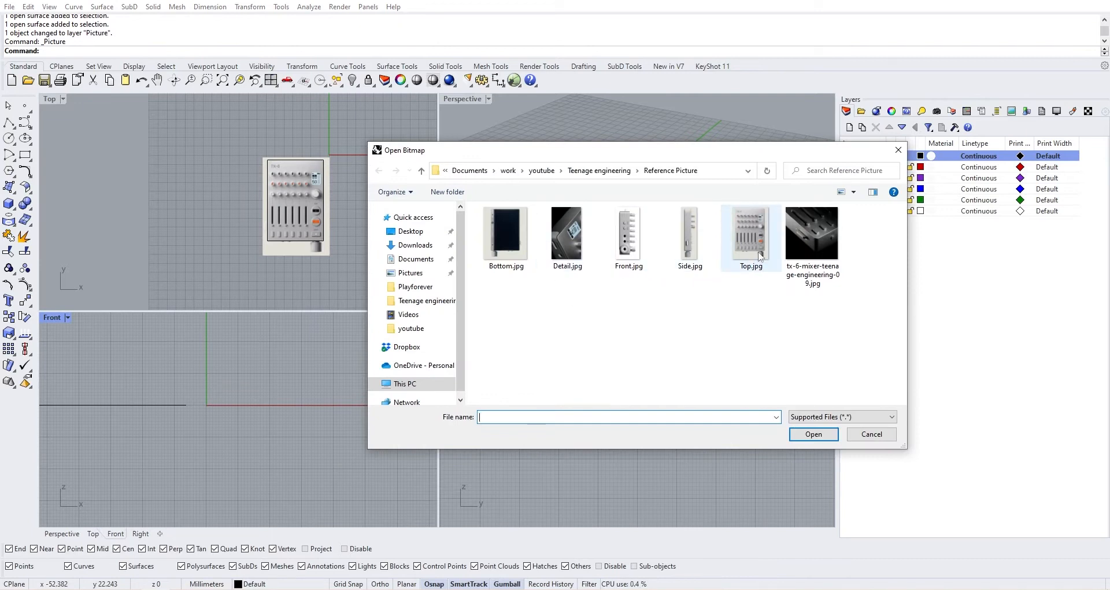
click(621, 237)
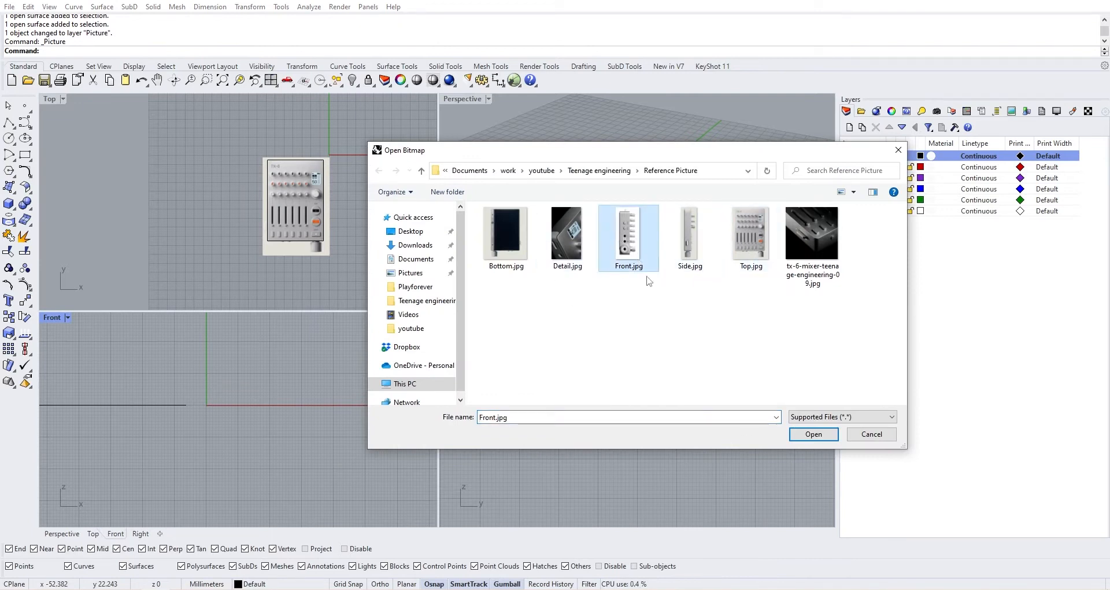
click(813, 434)
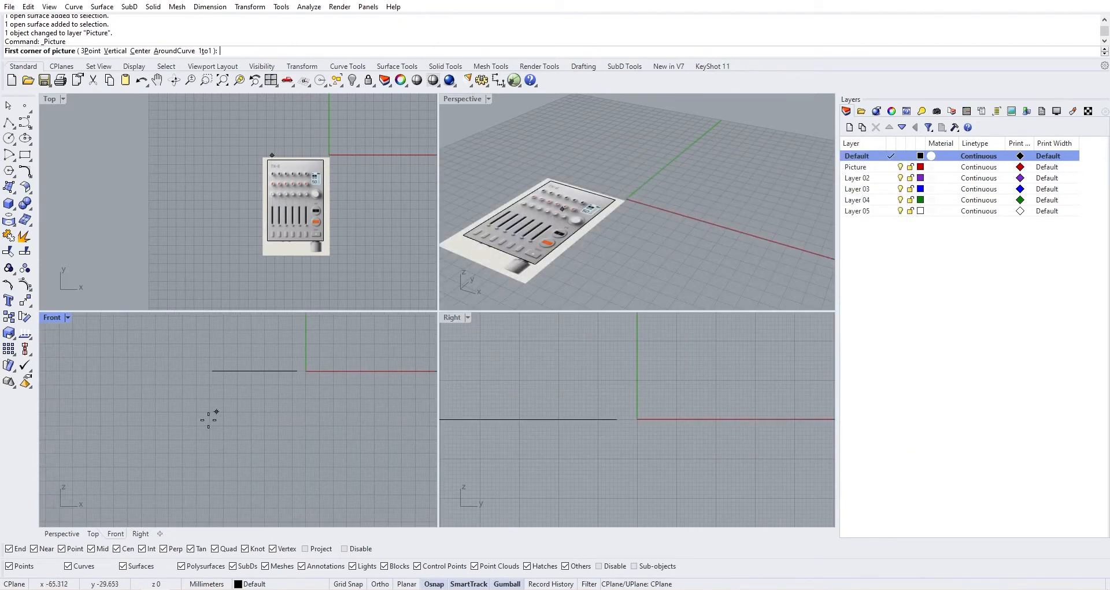
click(209, 450)
click(245, 427)
scroll(229, 427, up, 3)
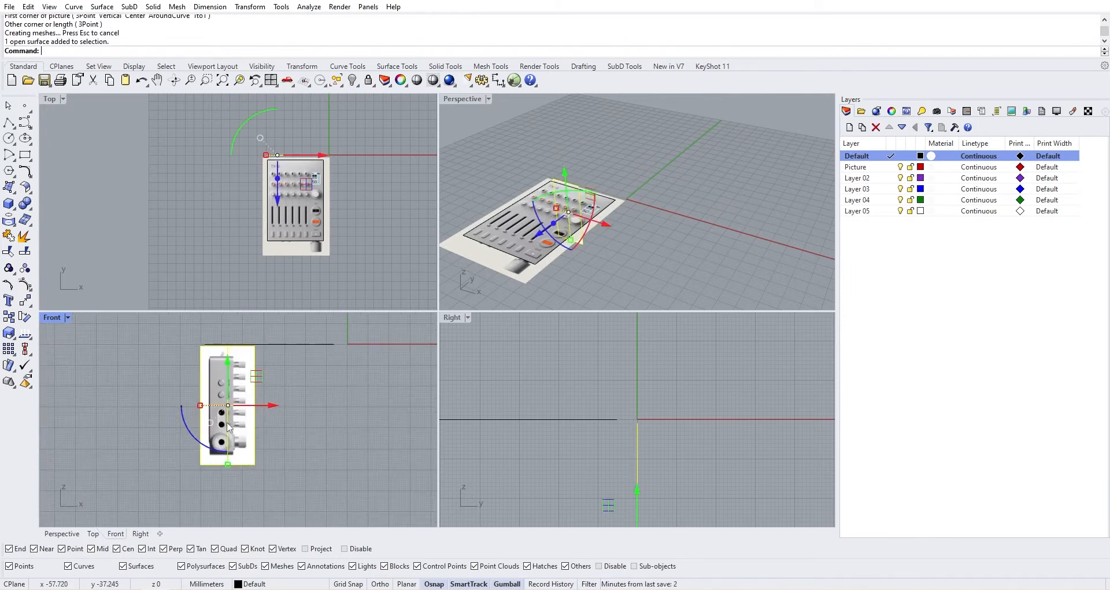
Step: Rotate the front picture 90 degrees so the device lies horizontally, and move it across and up to the top picture's level
drag(227, 452, 293, 407)
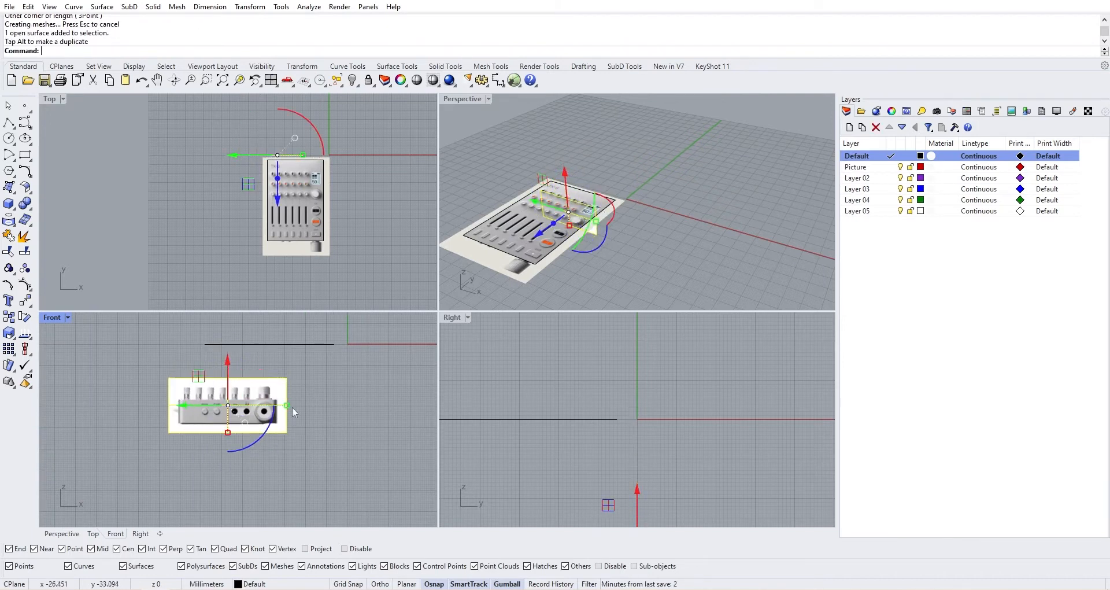
drag(198, 407, 247, 407)
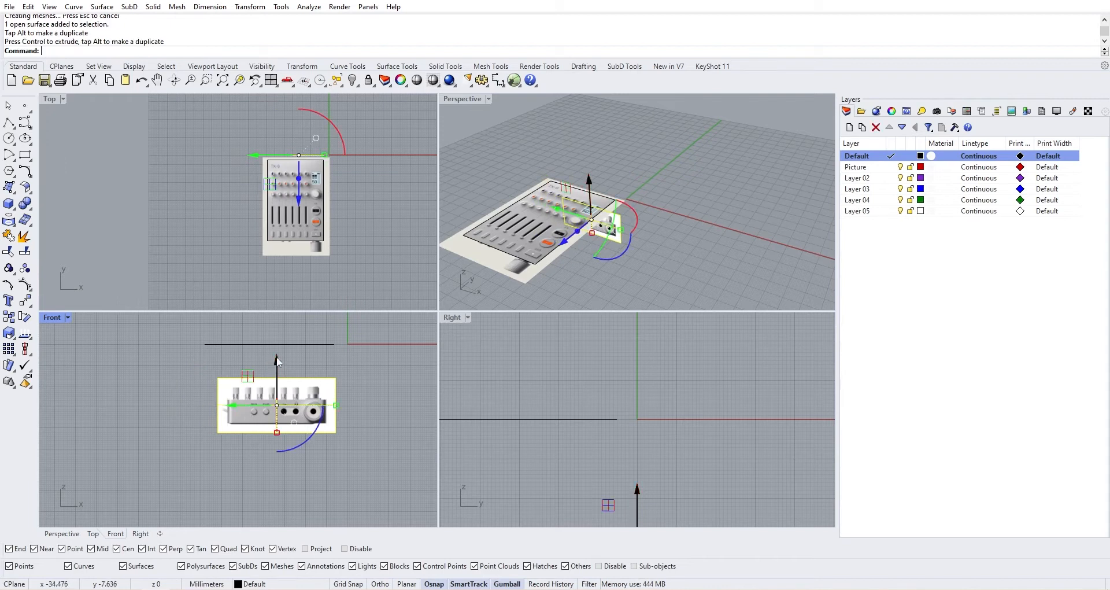
drag(277, 359, 283, 336)
right_drag(619, 241, 594, 243)
scroll(594, 241, up, 3)
scroll(594, 242, down, 3)
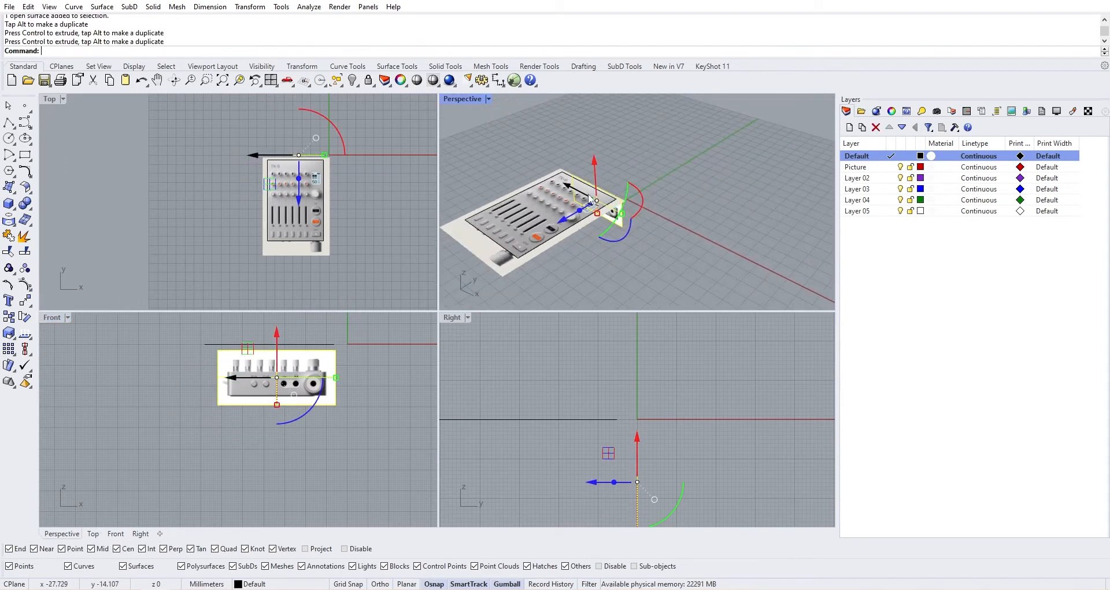
drag(595, 174, 596, 159)
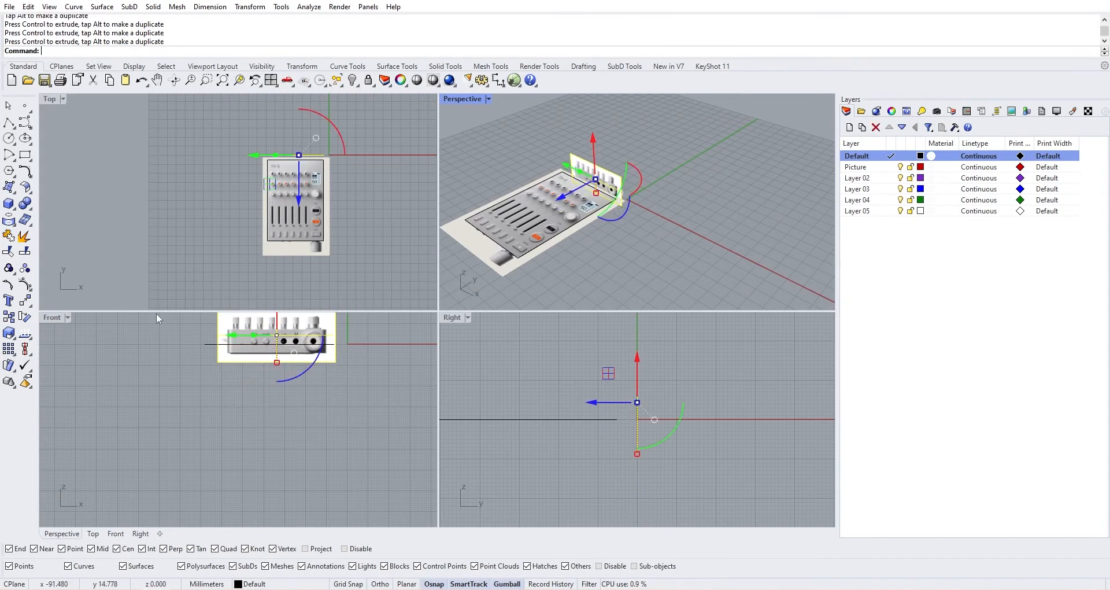
Step: Shift the front picture in the Front view so the device's left edge lines up with the body outline's left end
scroll(218, 443, up, 10)
drag(264, 441, 183, 442)
scroll(170, 439, up, 4)
scroll(168, 417, down, 5)
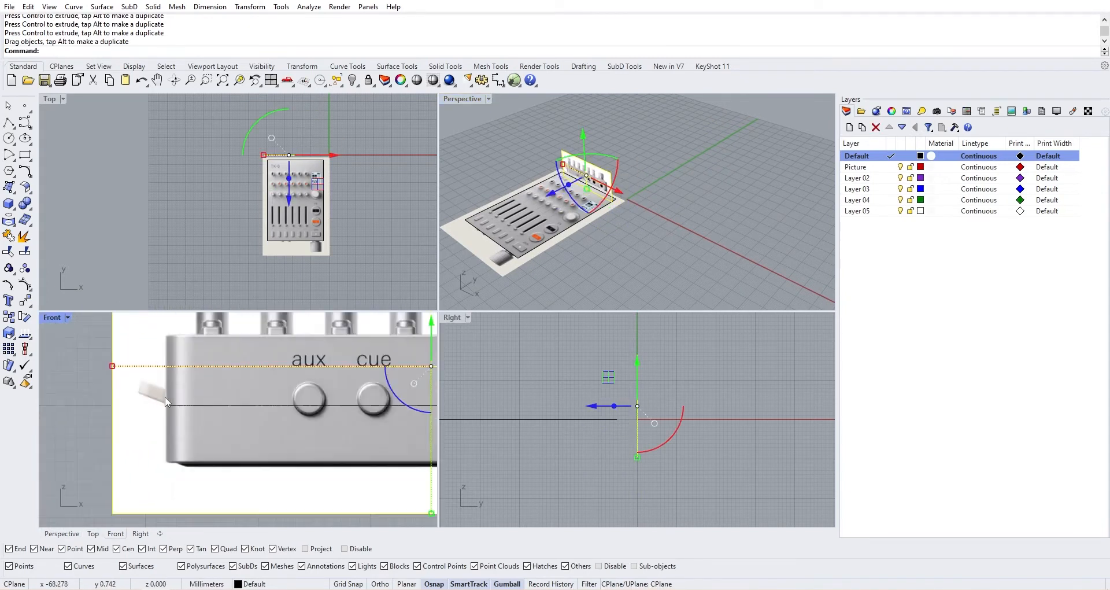
scroll(166, 428, up, 5)
scroll(166, 429, up, 4)
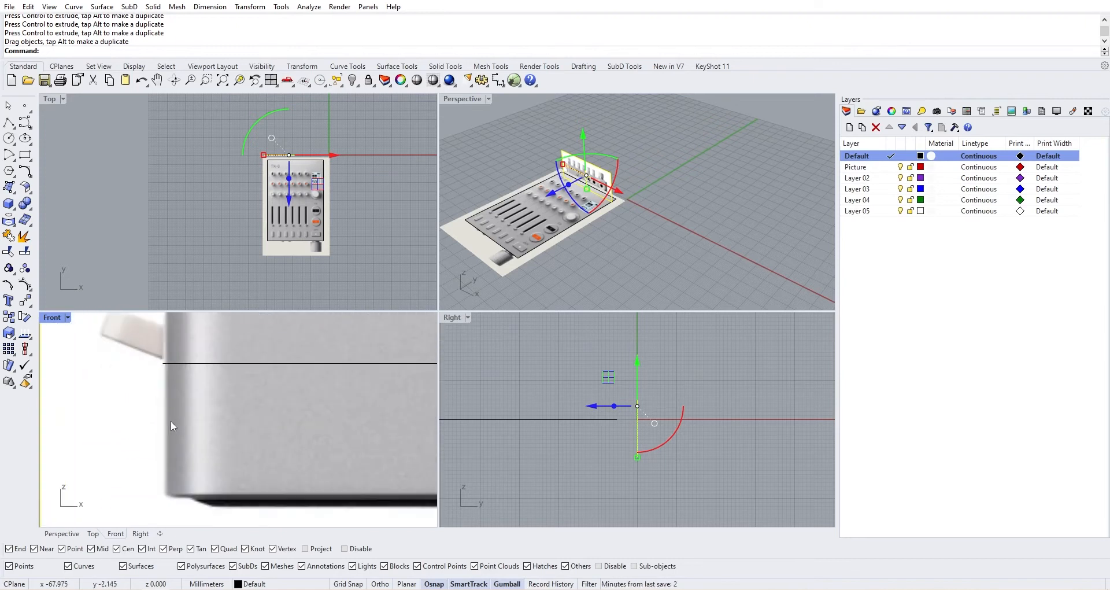
right_drag(181, 432, 183, 440)
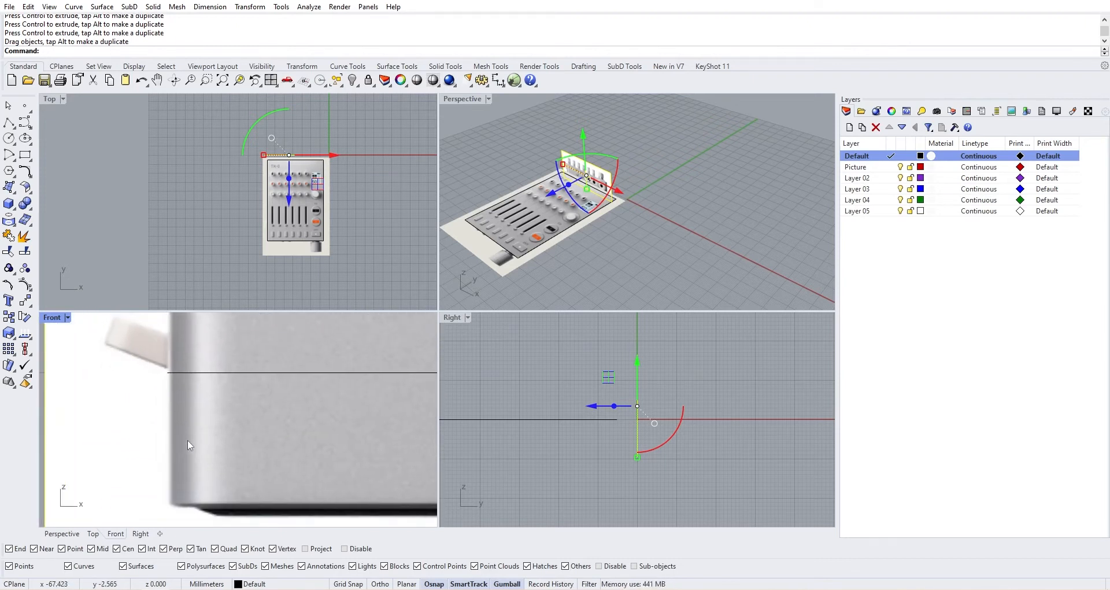
drag(185, 440, 190, 442)
scroll(203, 442, down, 4)
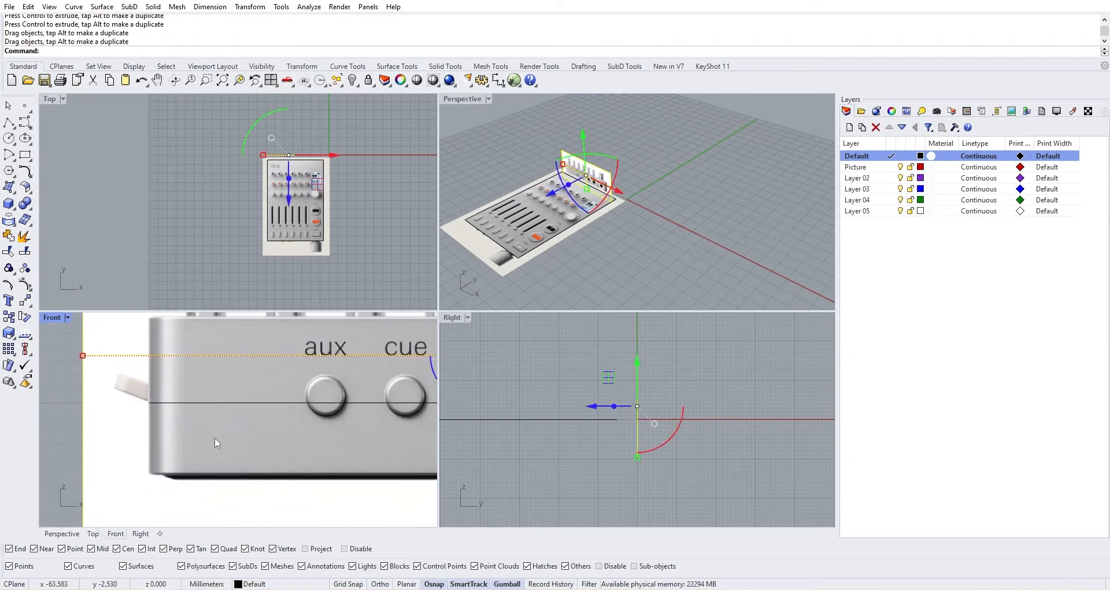
Step: Scale the front picture from the device's lower-left corner until its right edge reaches the right end of the body outline
key(Return)
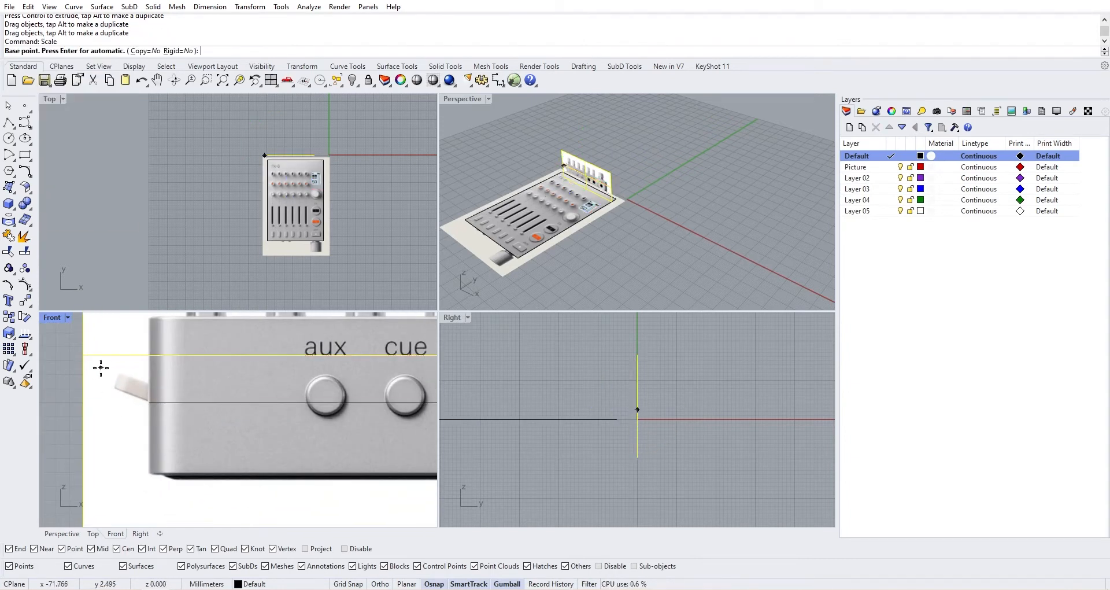
click(149, 466)
scroll(150, 466, down, 6)
right_drag(241, 464, 131, 449)
scroll(409, 438, up, 4)
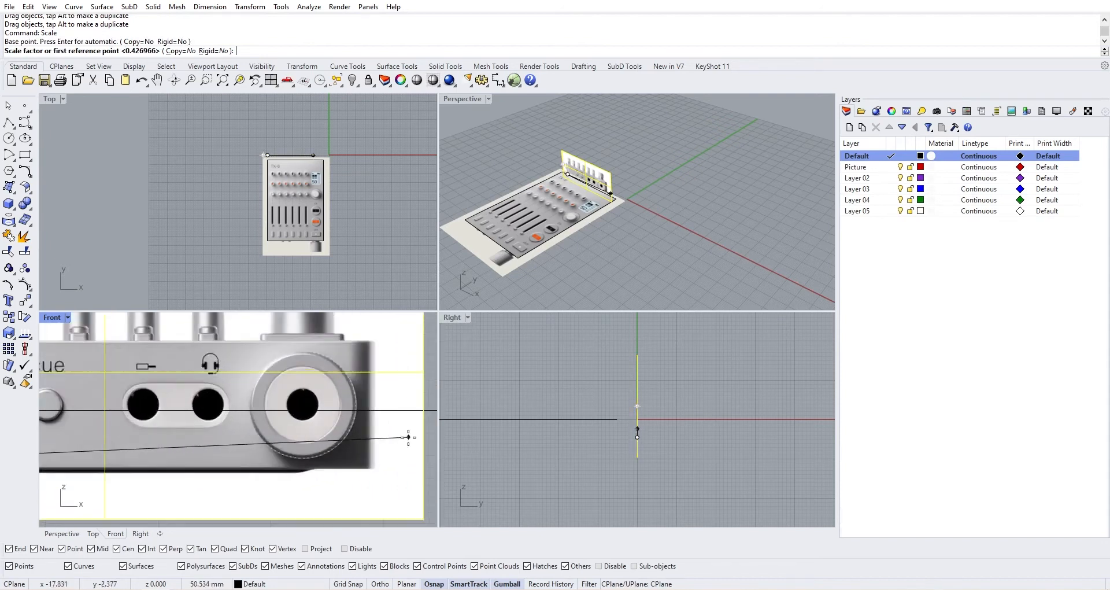
scroll(408, 437, up, 1)
key(F8)
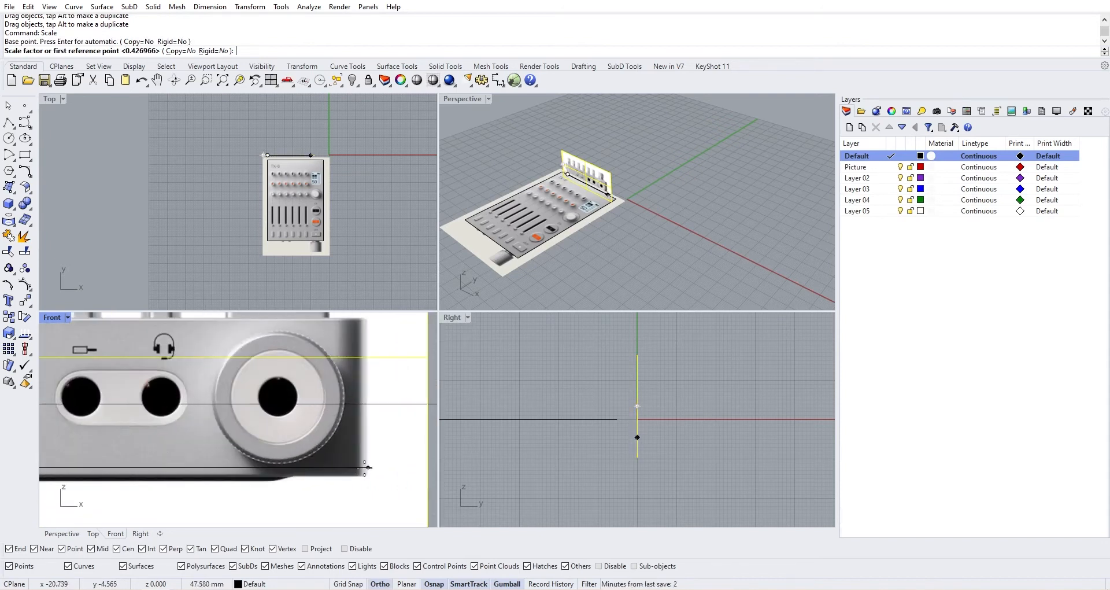
shift+click(366, 468)
scroll(367, 468, down, 4)
right_drag(366, 468, 288, 464)
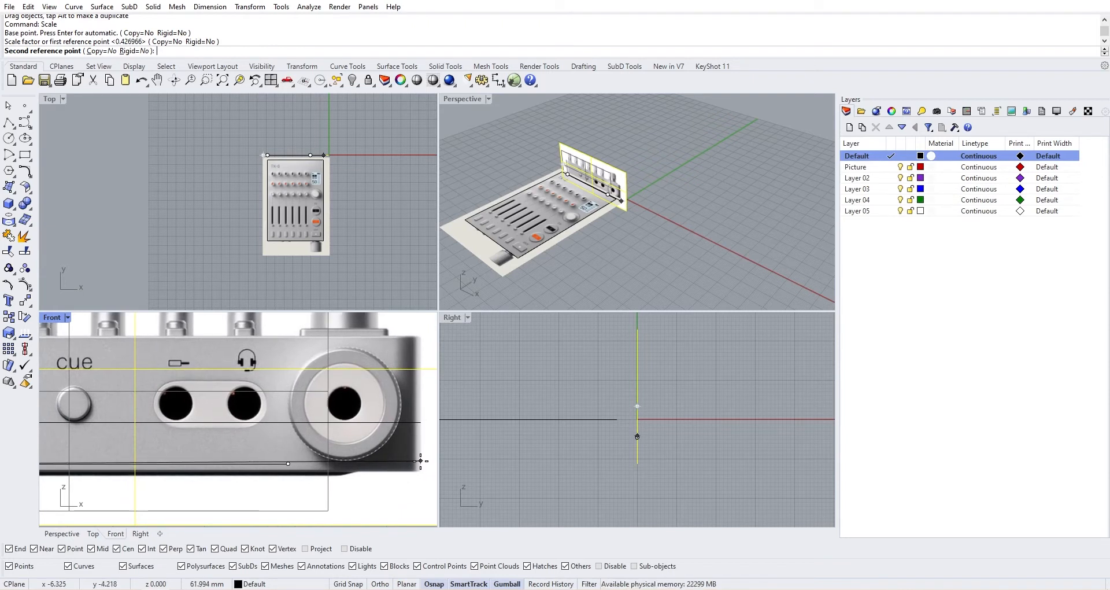
click(421, 461)
Step: Move the front picture back along Y, clear of the top picture, and deselect it
click(584, 199)
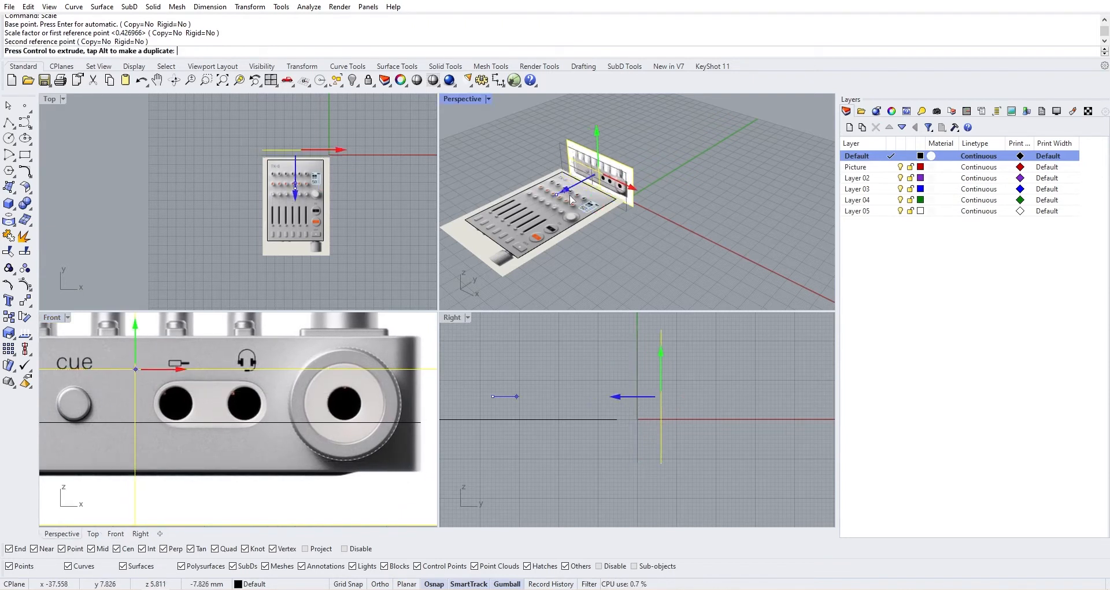
key(Escape)
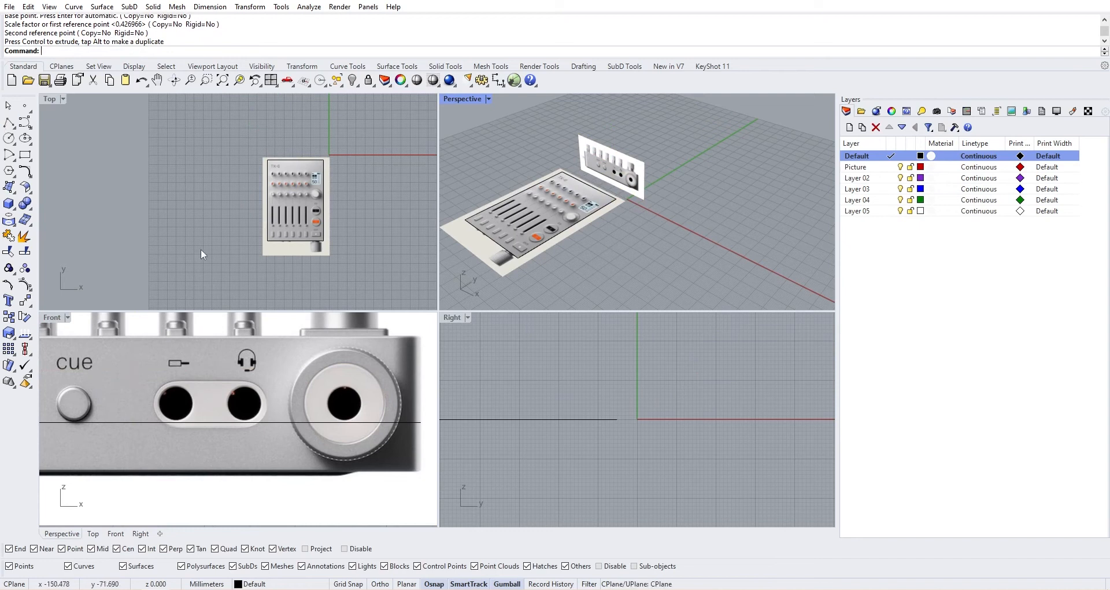
scroll(474, 240, down, 4)
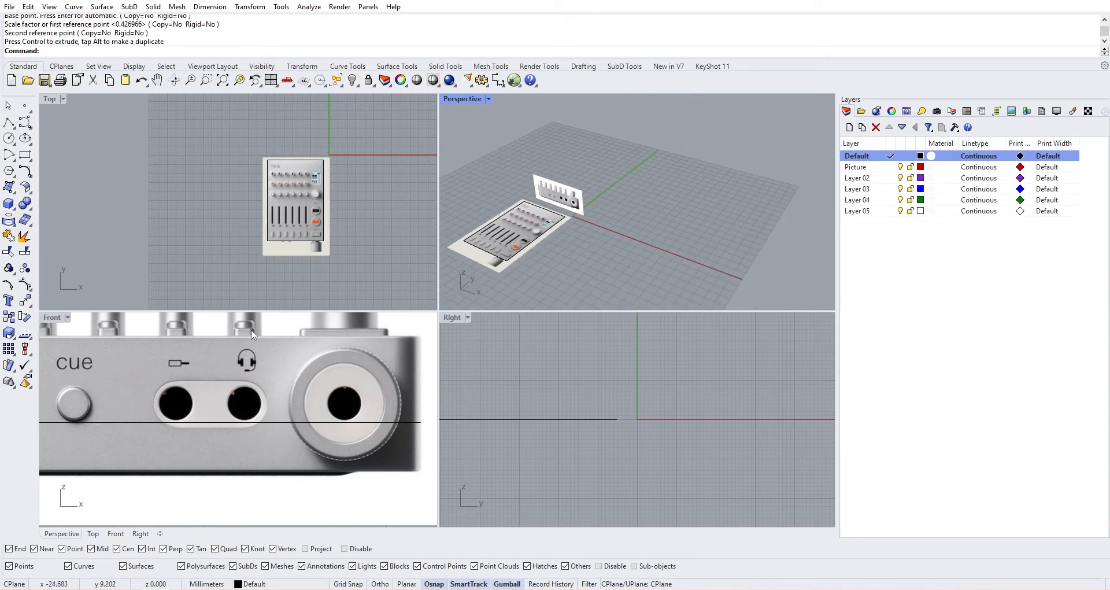
Step: Insert Side.jpg as a reference picture in the Right view, below the edge of the top picture
scroll(497, 373, down, 5)
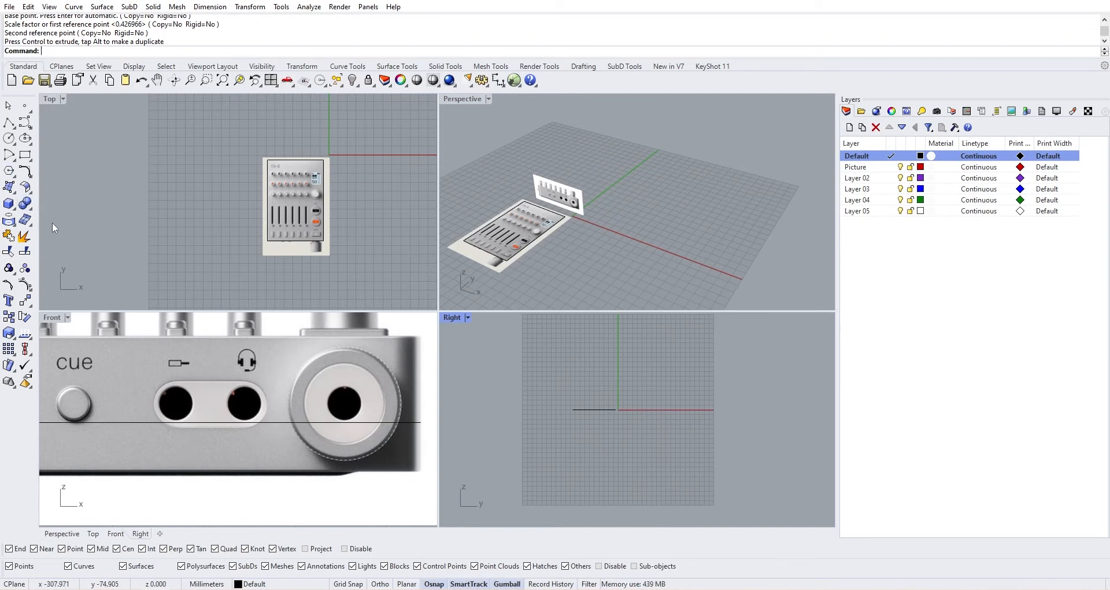
click(13, 206)
click(14, 191)
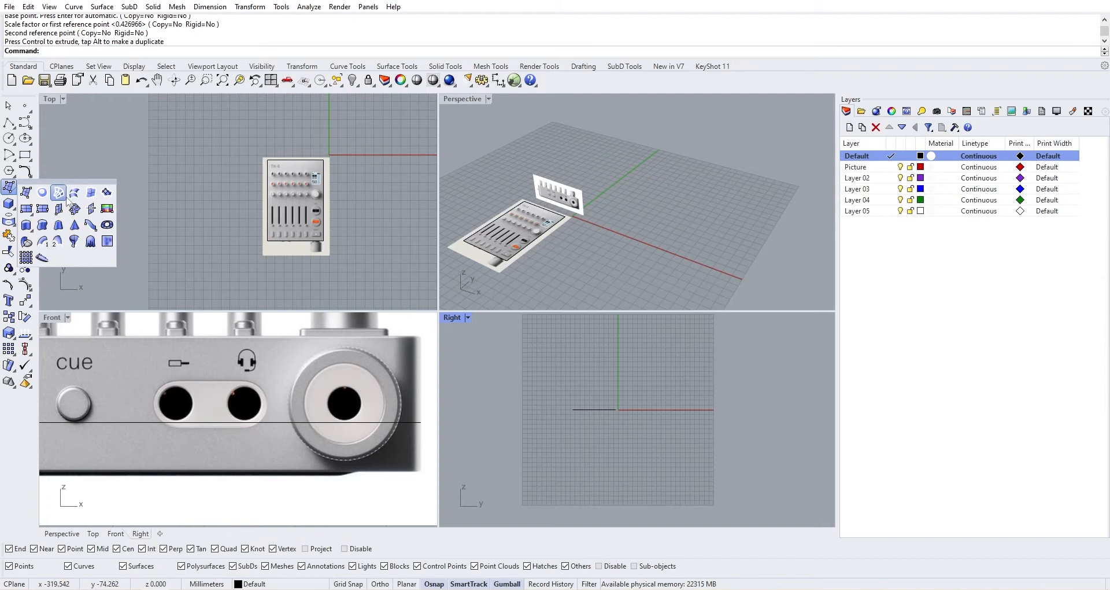
click(107, 209)
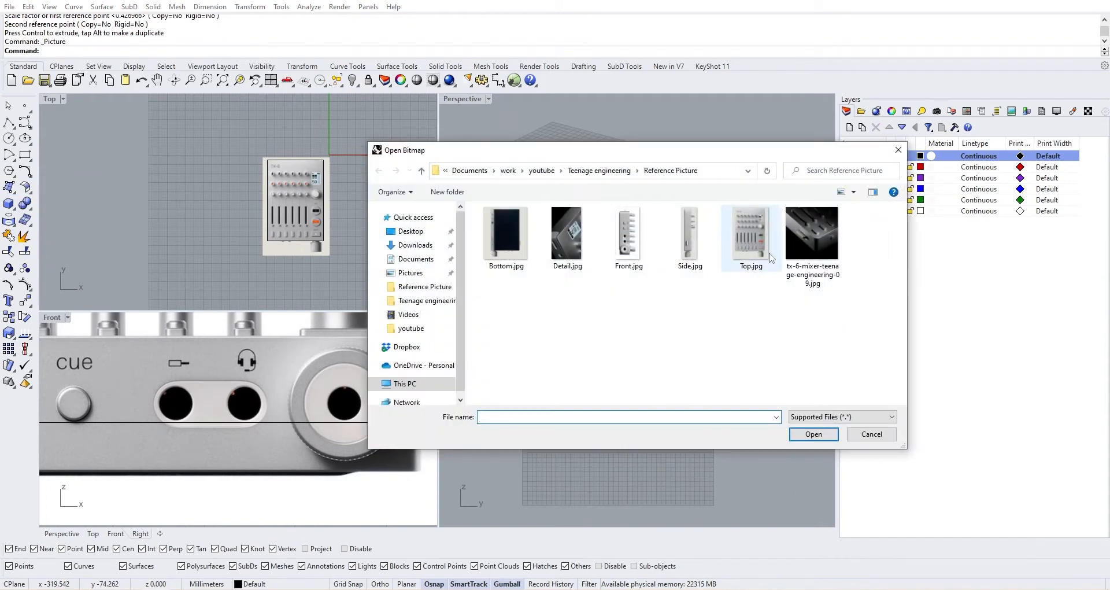
click(684, 254)
click(813, 434)
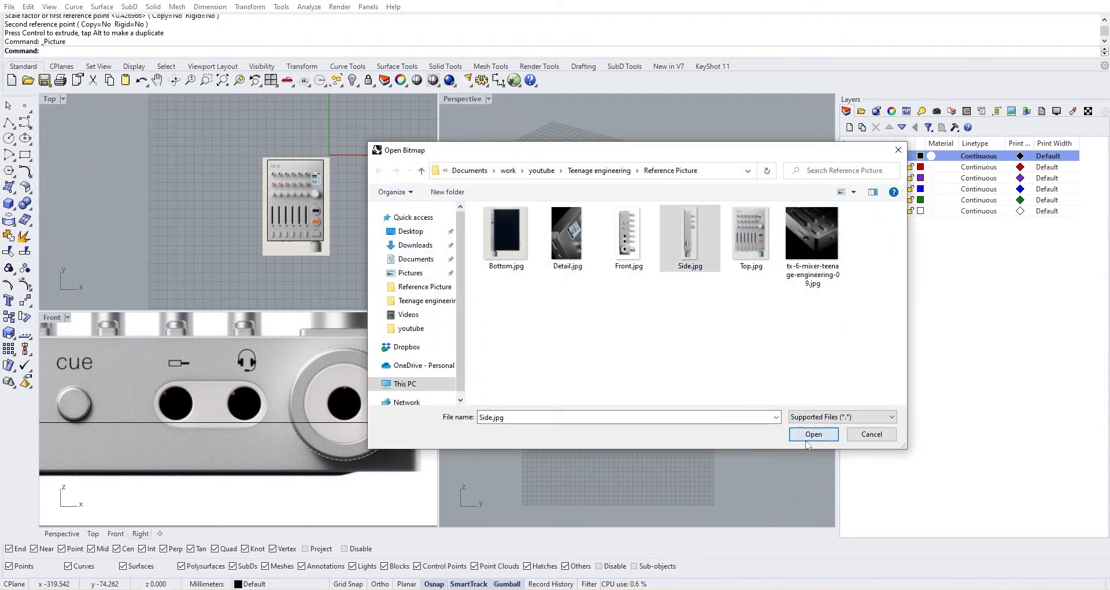
scroll(588, 441, up, 4)
click(586, 451)
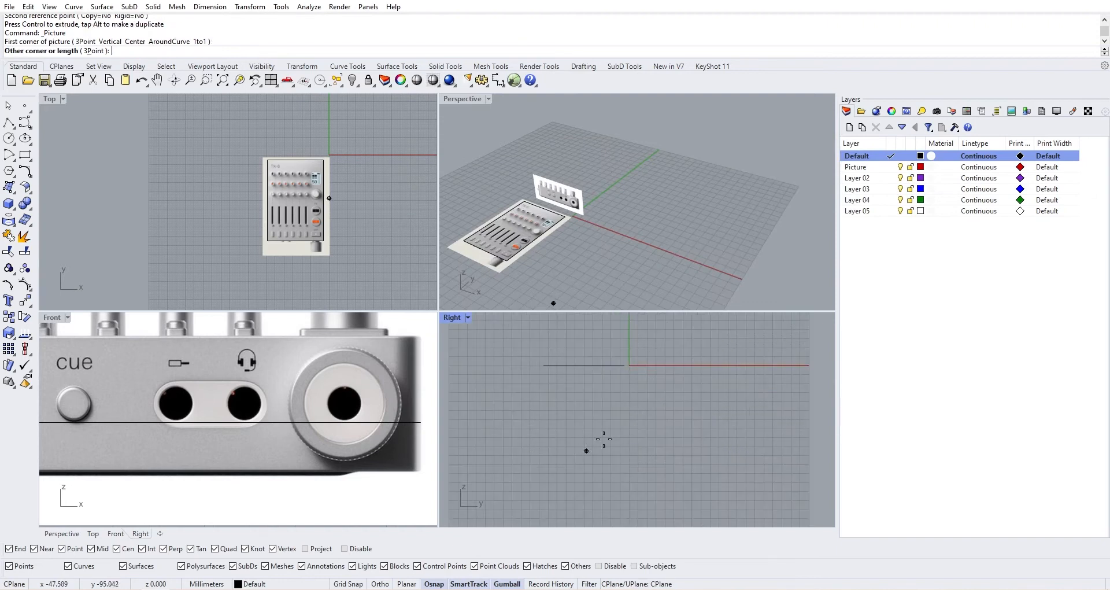
click(611, 437)
click(592, 425)
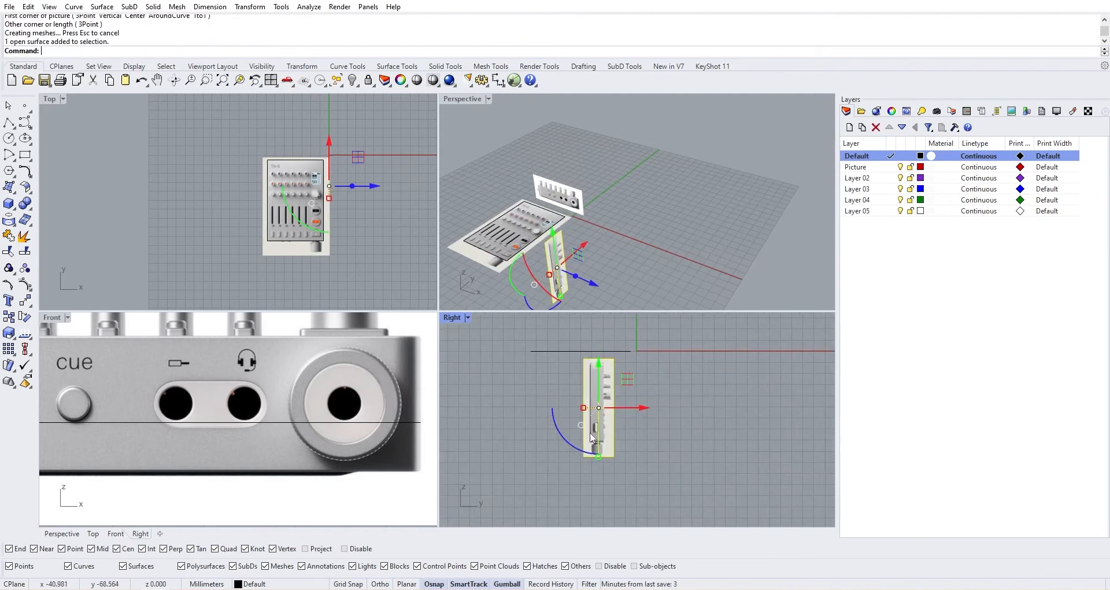
Step: Rotate the side picture 90 degrees to lie horizontally and turn it 180 degrees about the vertical axis
drag(567, 439, 623, 453)
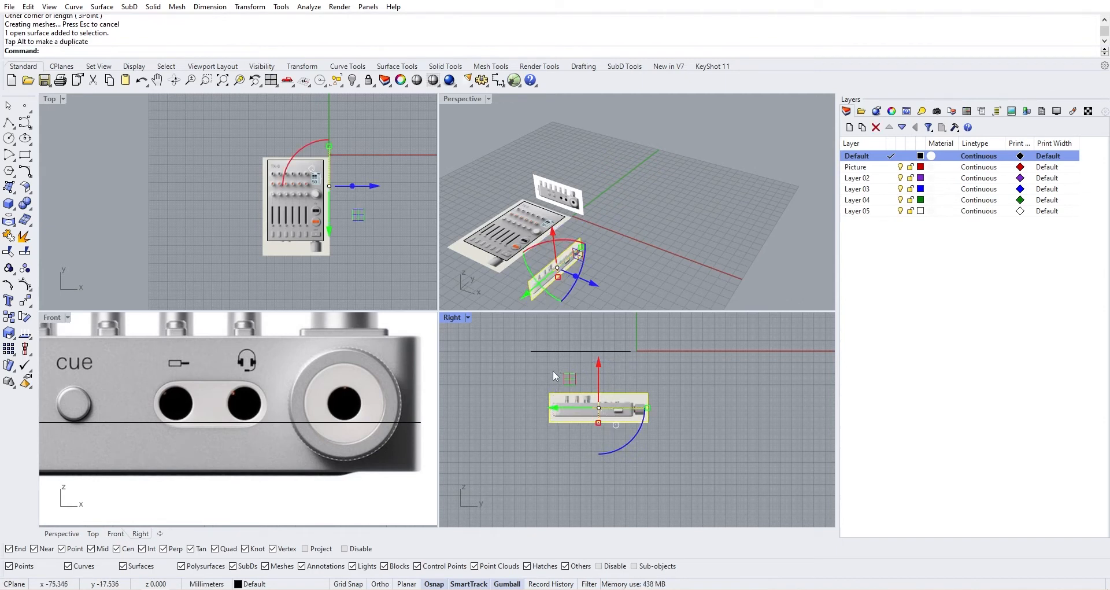
mouse_move(596, 391)
right_down()
mouse_move(617, 406)
mouse_move(602, 377)
right_up()
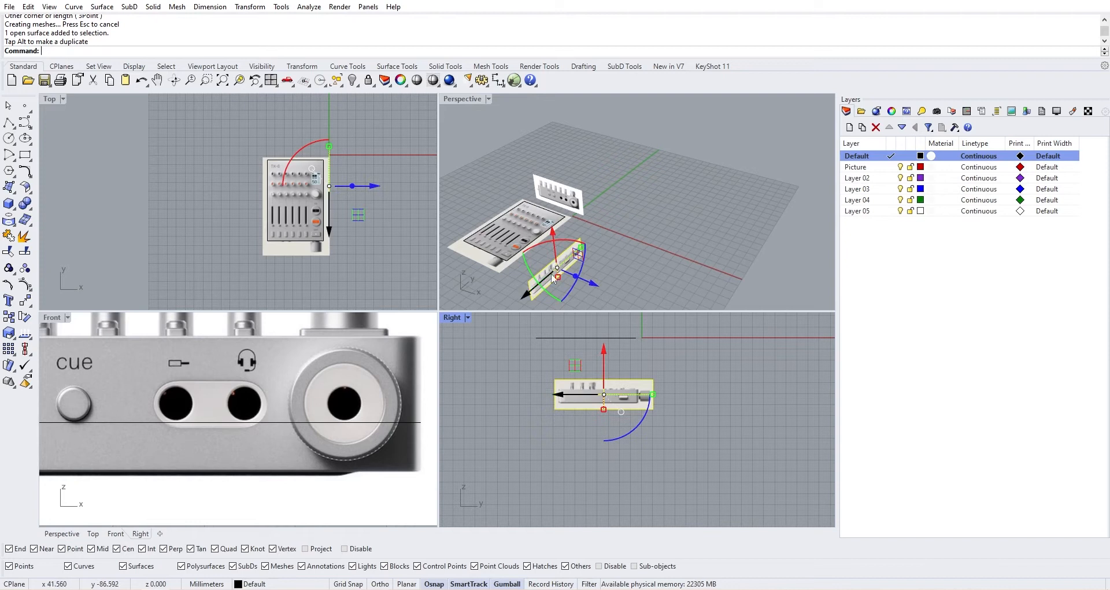
drag(566, 239, 551, 310)
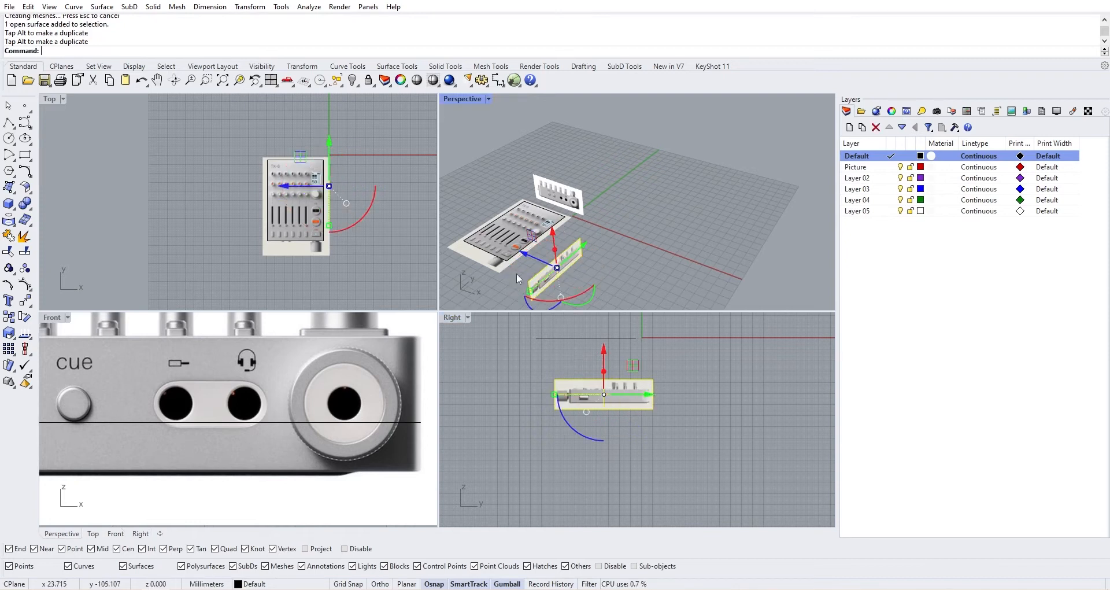
Step: Move the side picture in the Right view so the device body sits roughly over the edge of the body outline
right_drag(514, 272, 443, 310)
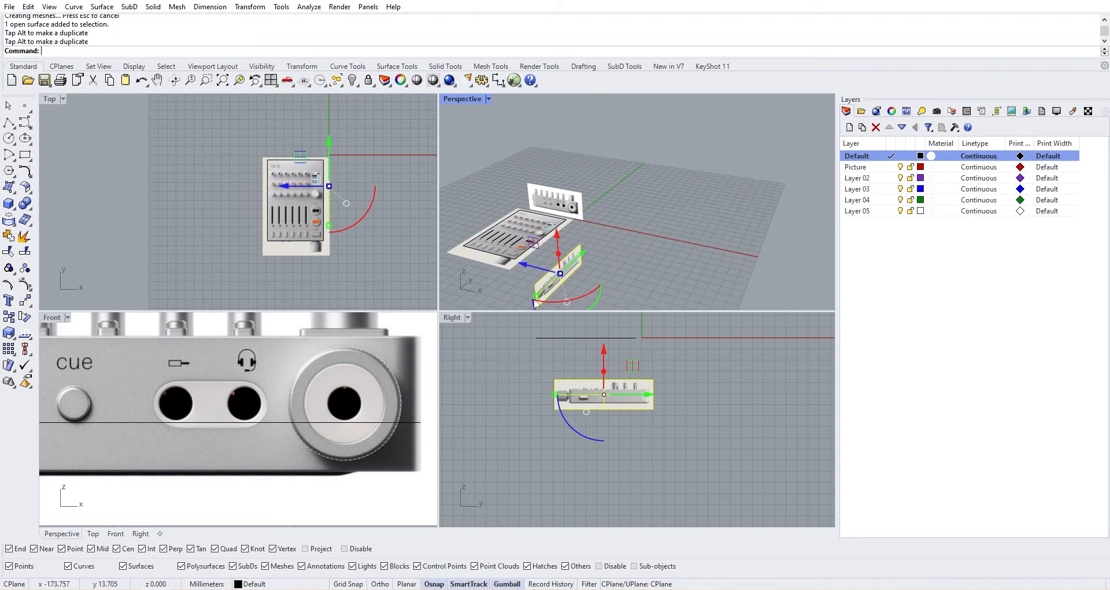
right_drag(535, 304, 552, 223)
scroll(594, 415, up, 4)
right_drag(607, 388, 615, 453)
drag(645, 424, 598, 338)
right_drag(539, 226, 550, 224)
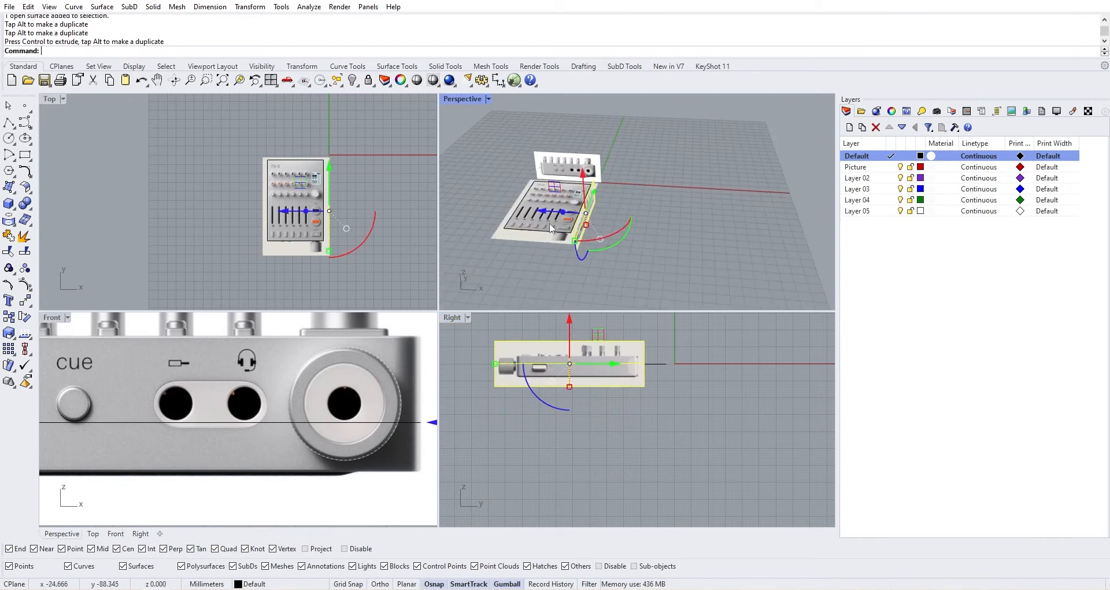
Step: Move the side picture outward along X, clear of the top picture, and switch the Right viewport to the Left view
drag(545, 212, 554, 213)
click(451, 318)
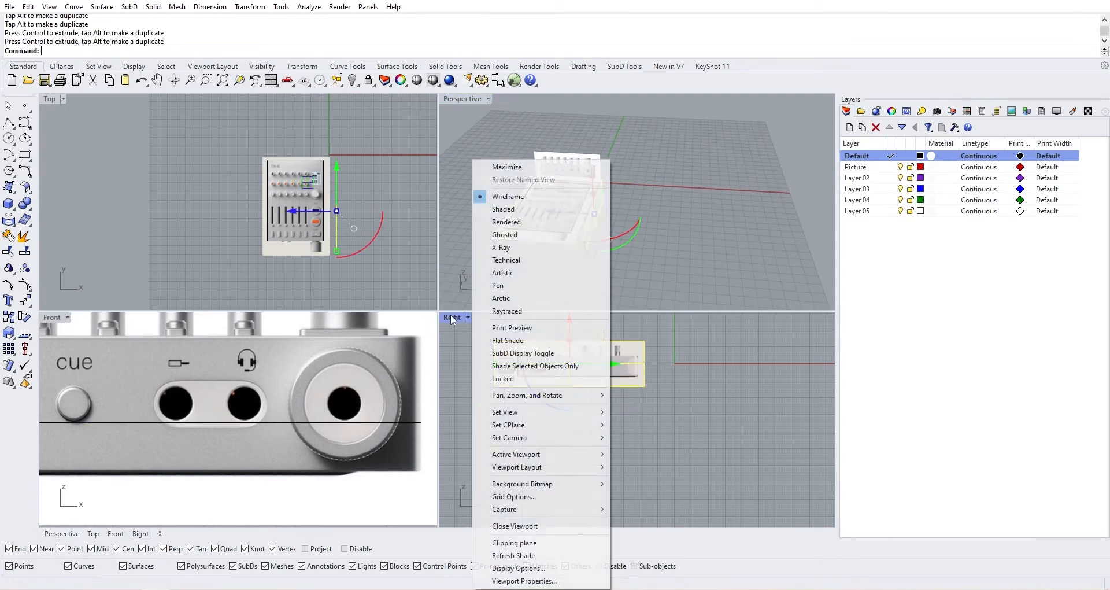
mouse_move(546, 418)
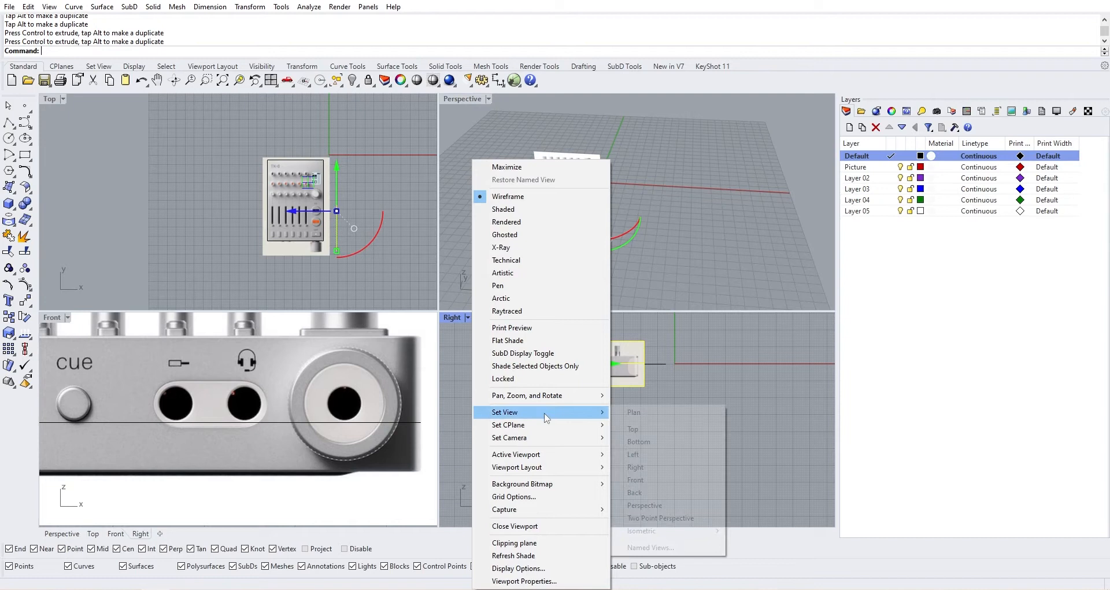
click(635, 455)
Step: Move the side picture in the Left view so the rear end of the device body lines up with the rear end of the body outline
scroll(733, 370, down, 4)
right_drag(732, 435, 650, 455)
scroll(578, 447, down, 4)
right_drag(576, 443, 637, 447)
drag(637, 447, 596, 447)
scroll(560, 410, up, 6)
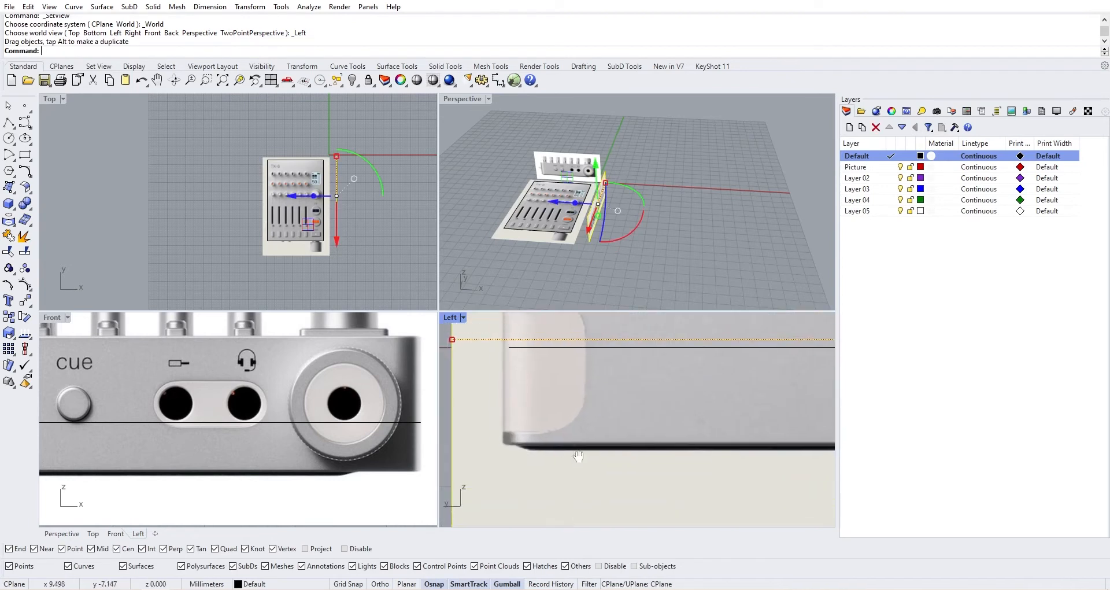
drag(554, 403, 566, 404)
drag(559, 405, 559, 406)
scroll(560, 433, down, 3)
Step: Scale the side picture from the rear end of the device body so its front end meets the front end of the body outline, then deselect it
text(Scale)
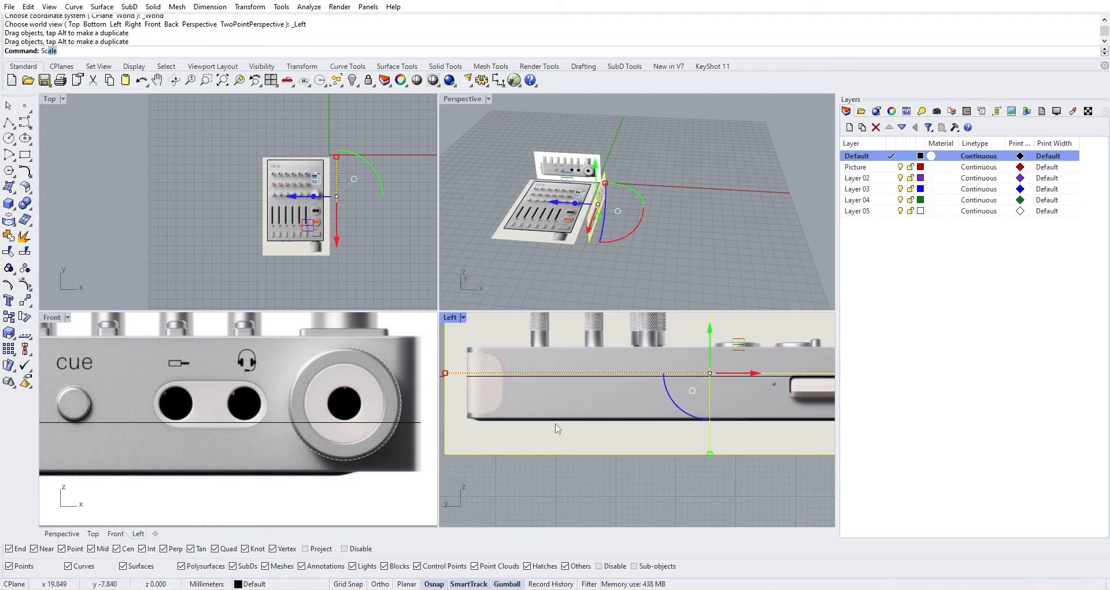
key(Return)
scroll(496, 408, up, 3)
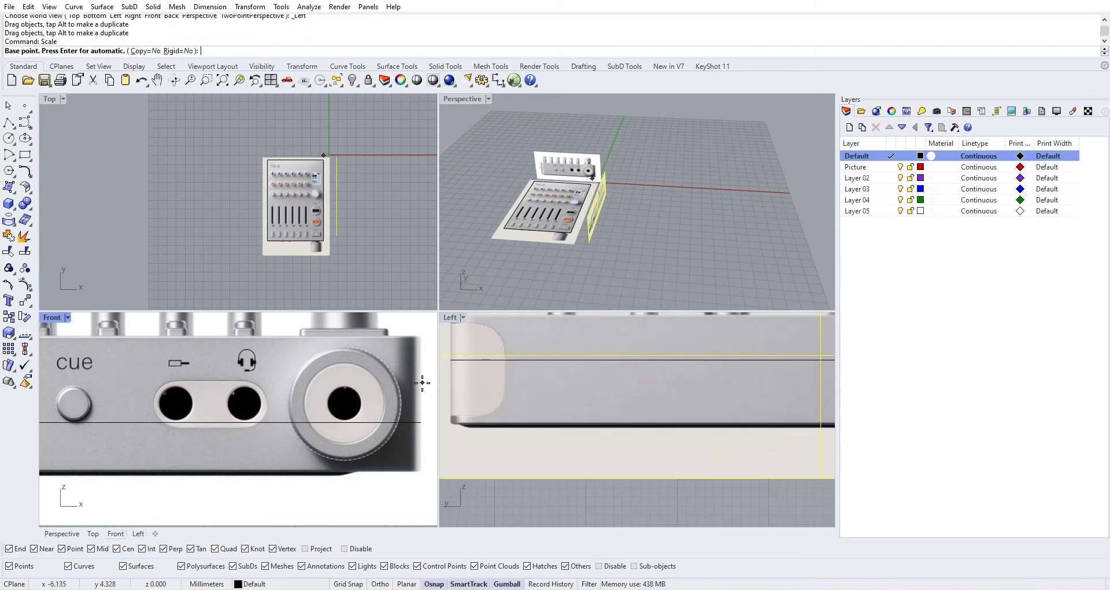
click(451, 388)
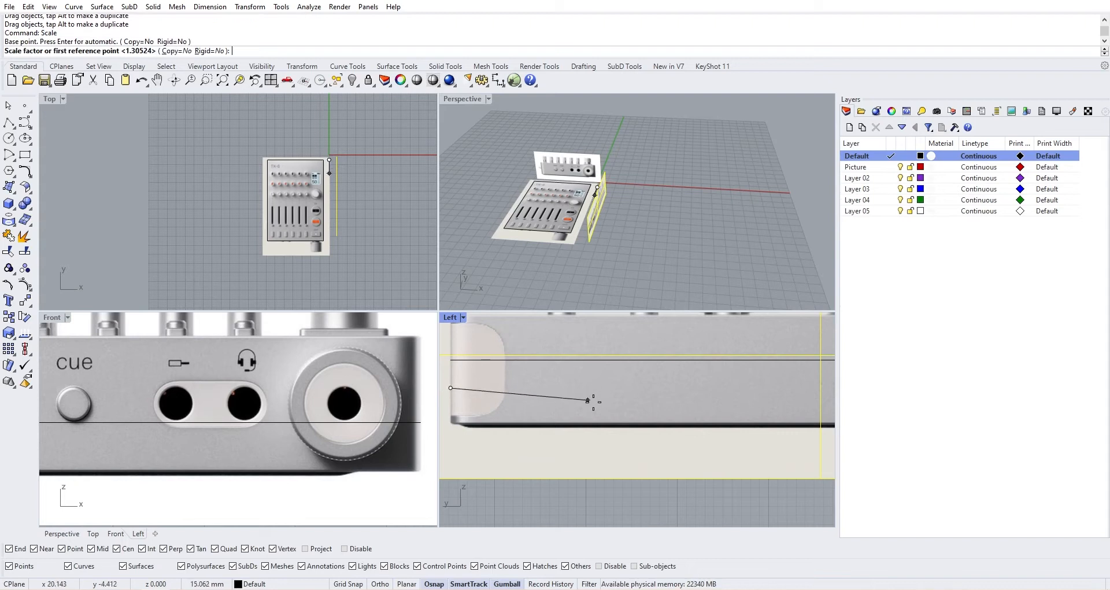
scroll(587, 397, down, 3)
scroll(539, 388, up, 5)
scroll(539, 388, up, 4)
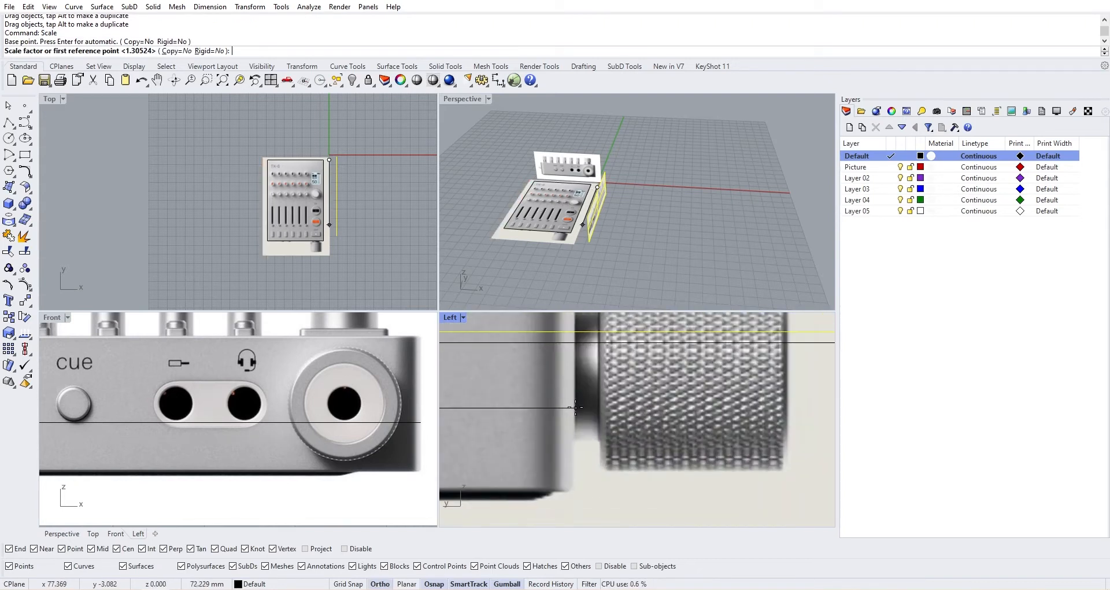
click(576, 407)
scroll(575, 407, down, 5)
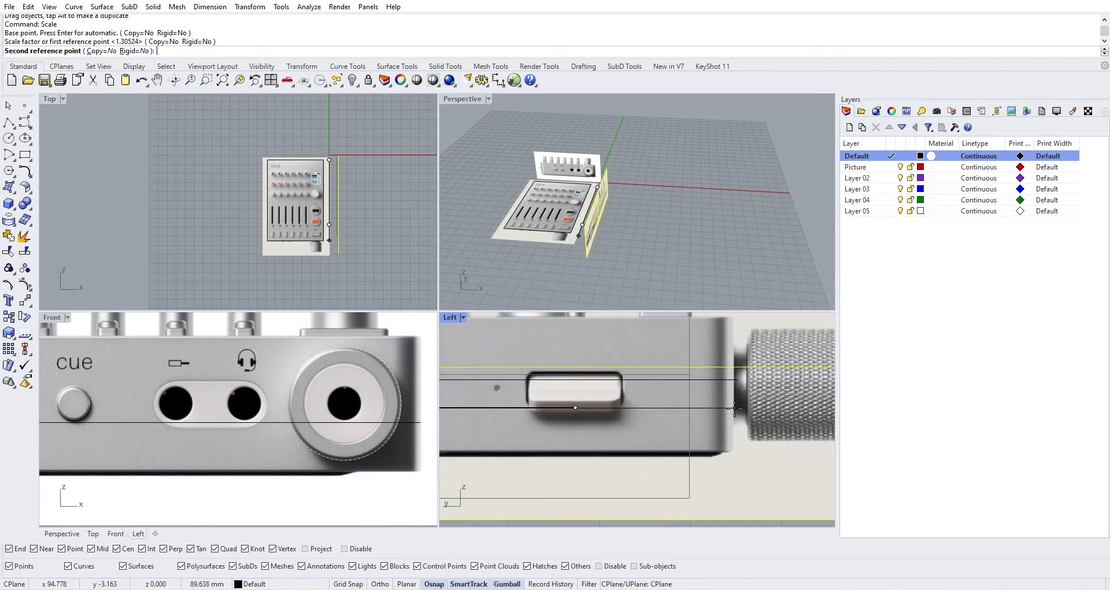
click(736, 408)
scroll(717, 421, down, 3)
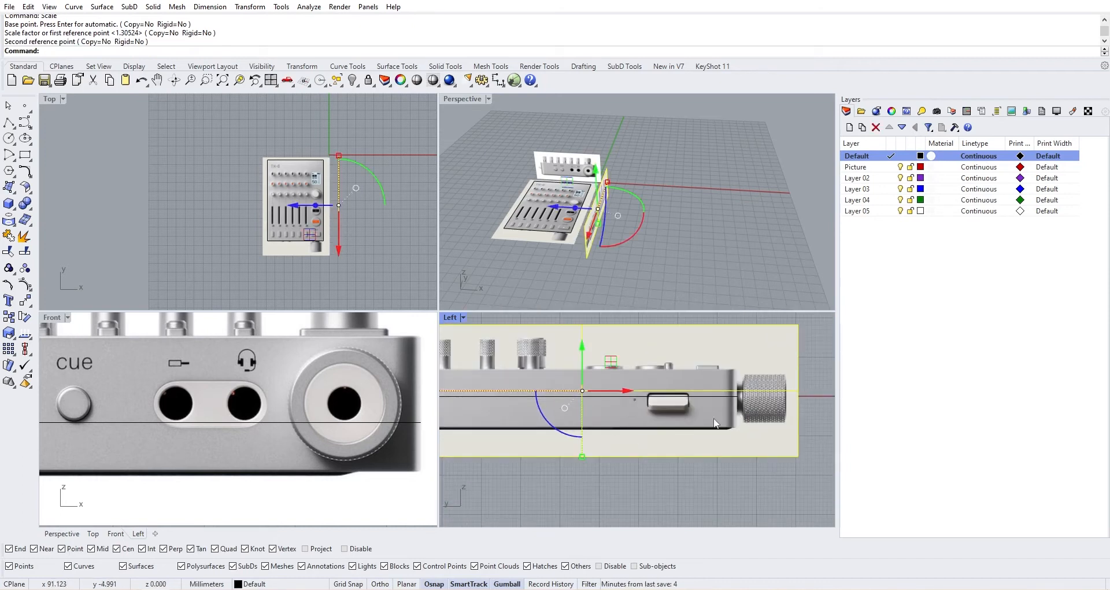
click(575, 292)
scroll(550, 418, down, 6)
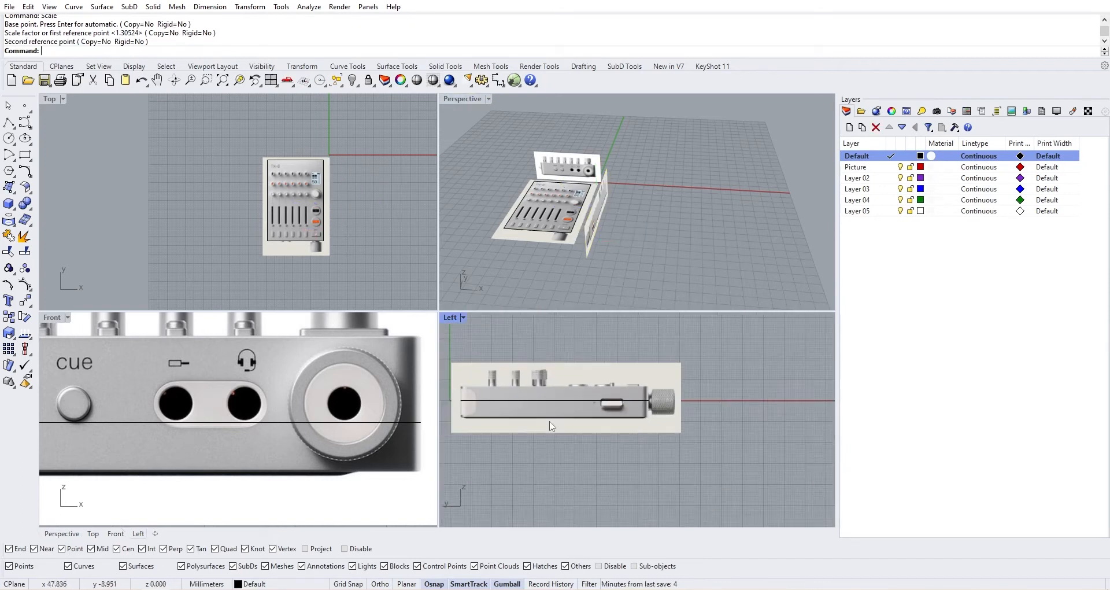
right_drag(550, 425, 620, 440)
Step: Move the top picture down along Z, well below the body outline, and deselect it
mouse_move(579, 248)
right_down()
mouse_move(618, 245)
mouse_move(560, 243)
right_up()
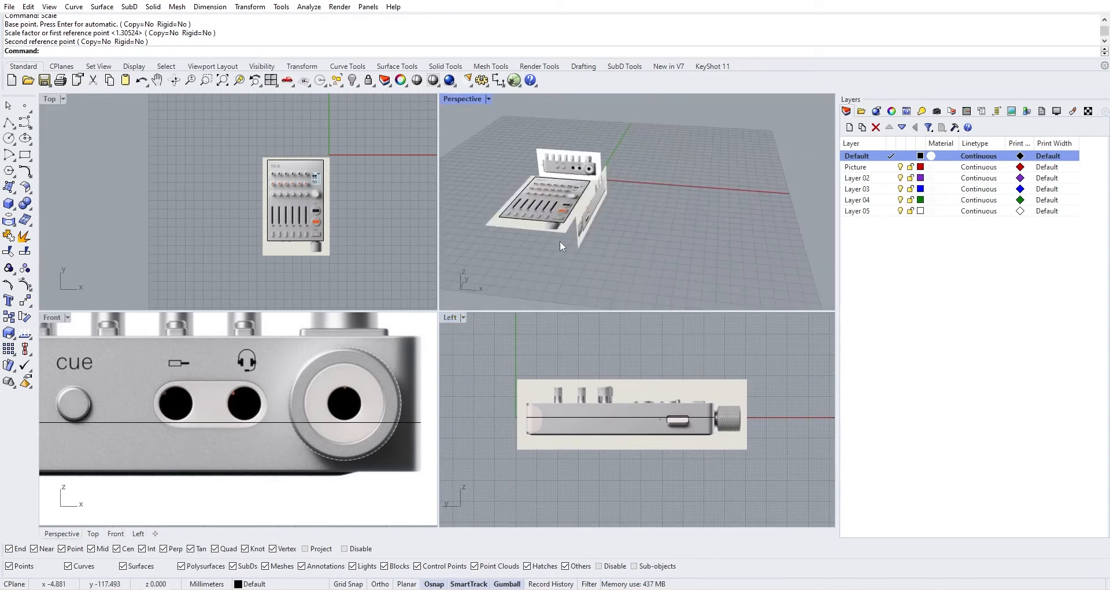
click(591, 211)
right_drag(487, 216, 517, 223)
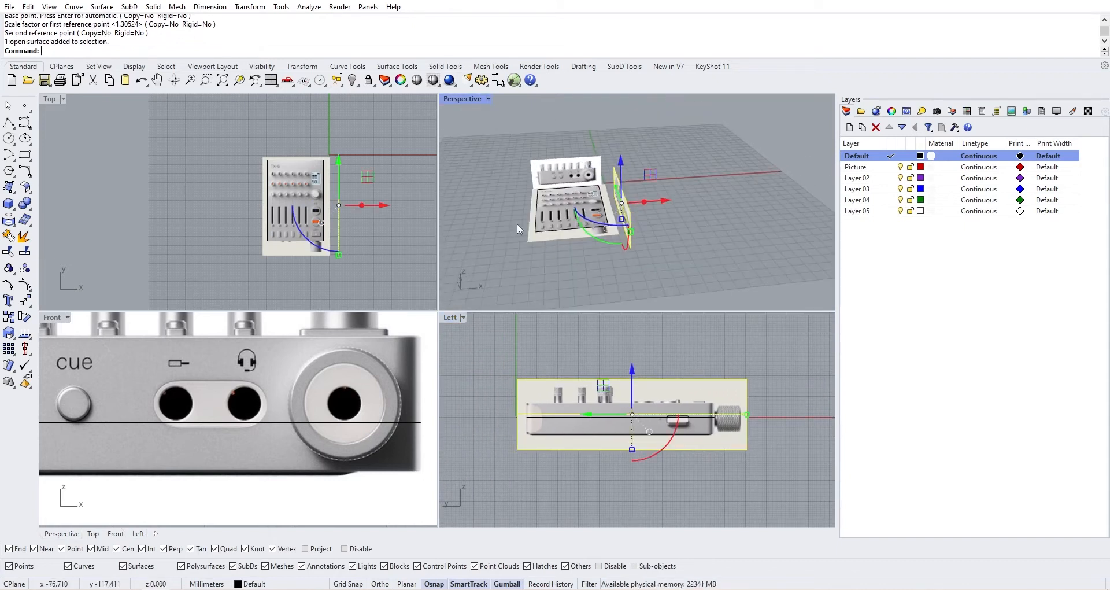
click(546, 206)
drag(568, 168, 566, 196)
click(685, 186)
Step: Assign the top, side and front pictures to the Picture layer and lock that layer
right_drag(686, 187, 629, 257)
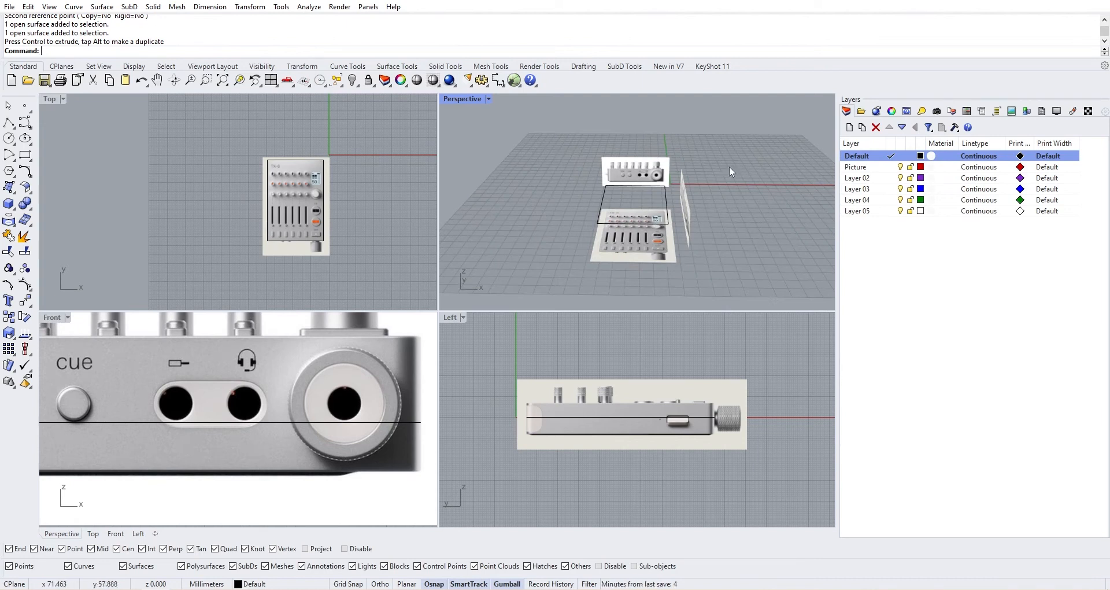
right_drag(730, 172, 673, 217)
click(586, 244)
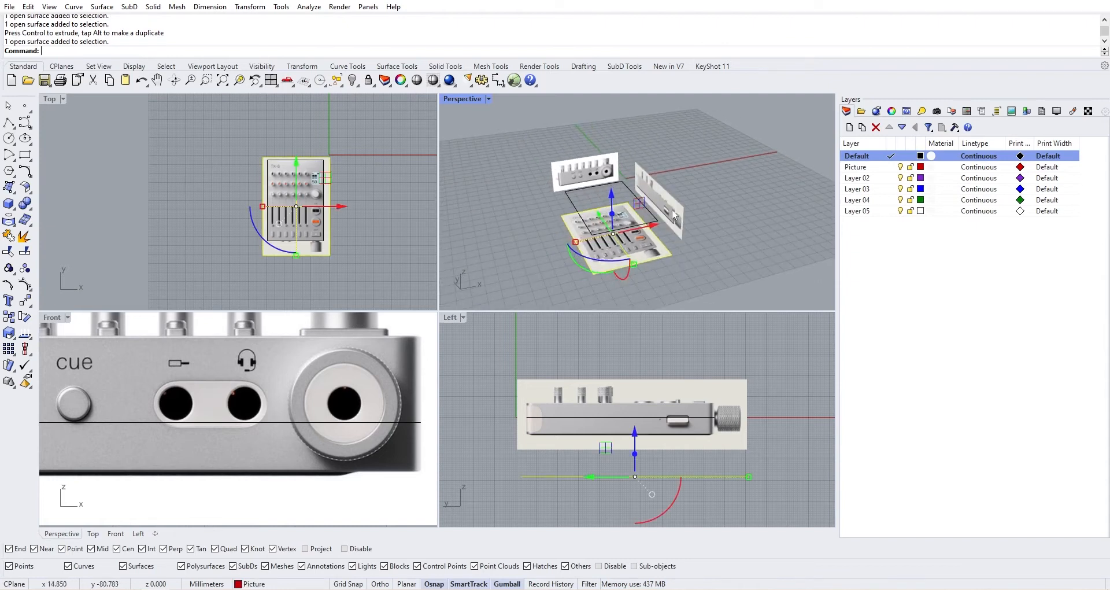
shift+click(672, 210)
shift+click(588, 176)
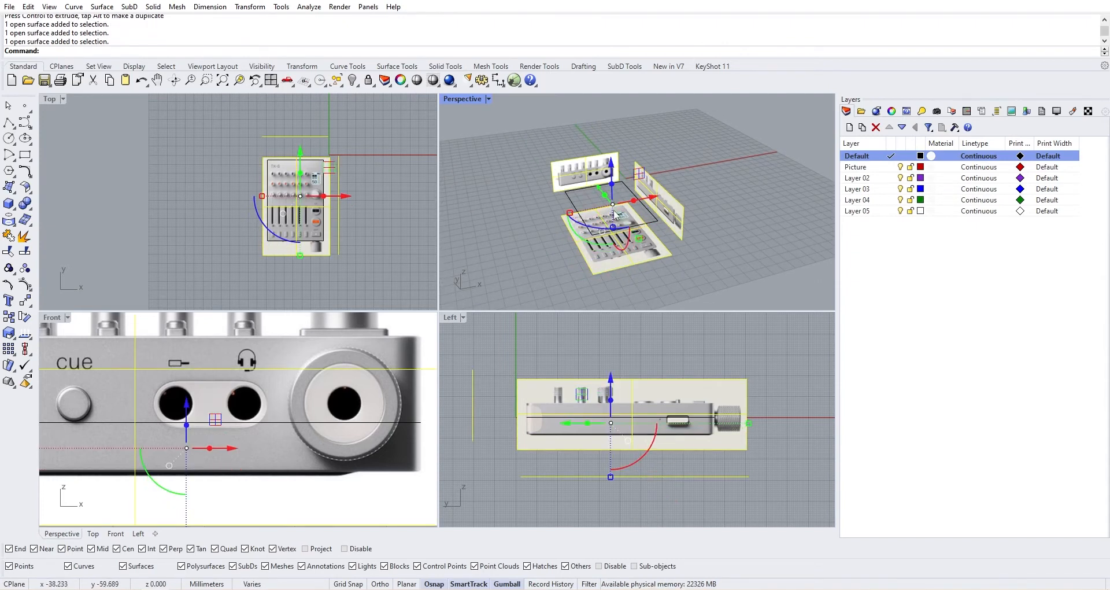
right_click(881, 168)
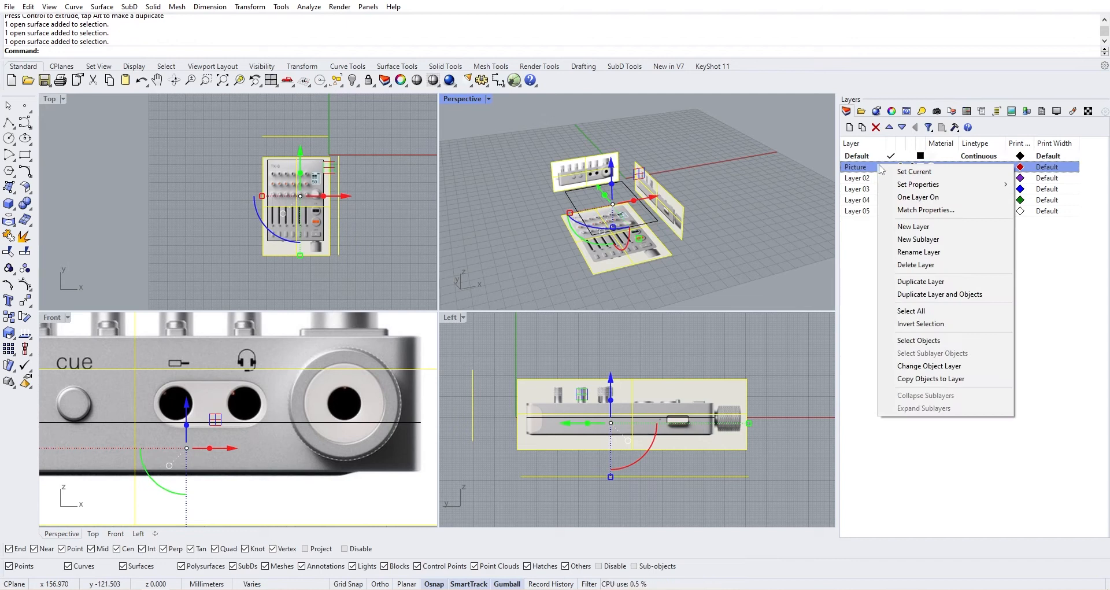
click(929, 366)
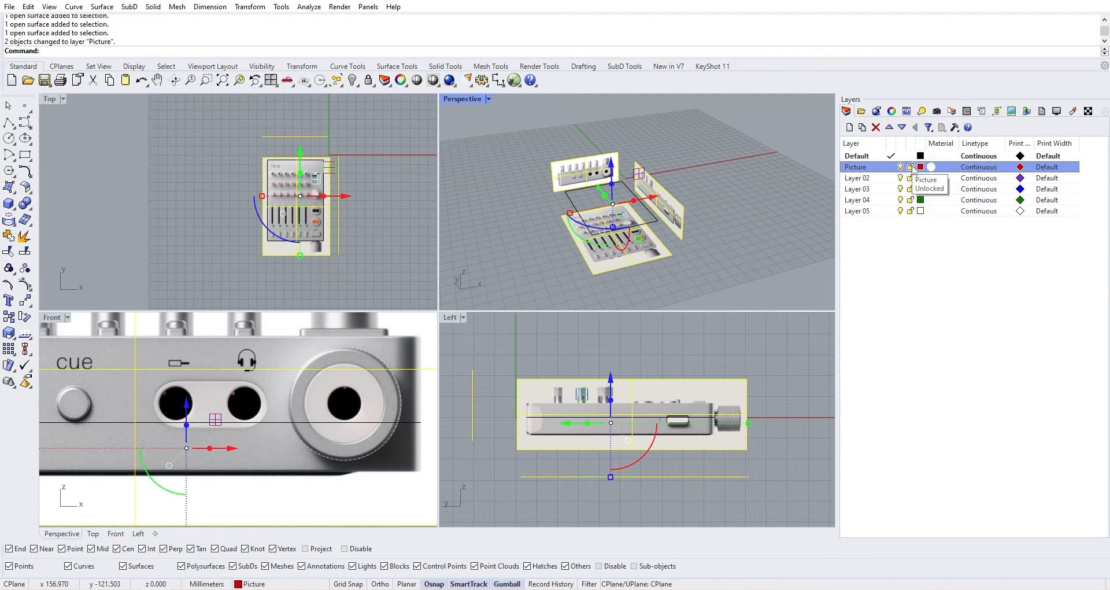
click(910, 167)
right_drag(741, 203, 688, 232)
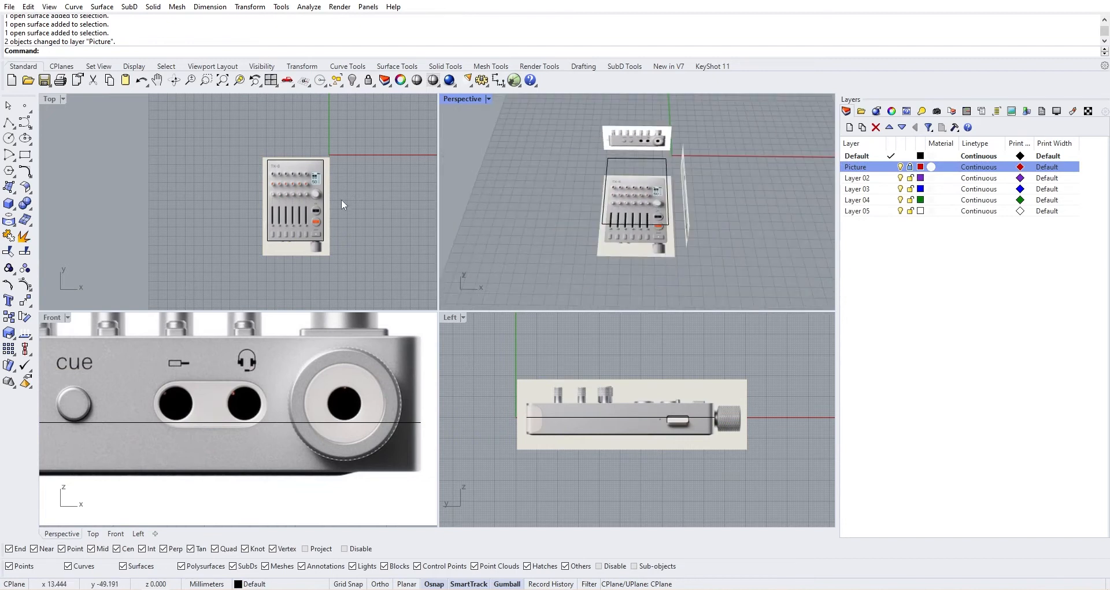
scroll(347, 198, down, 2)
Step: Maximize the Top view and delete the sharp-cornered body outline around the TX-6 picture
double_click(49, 99)
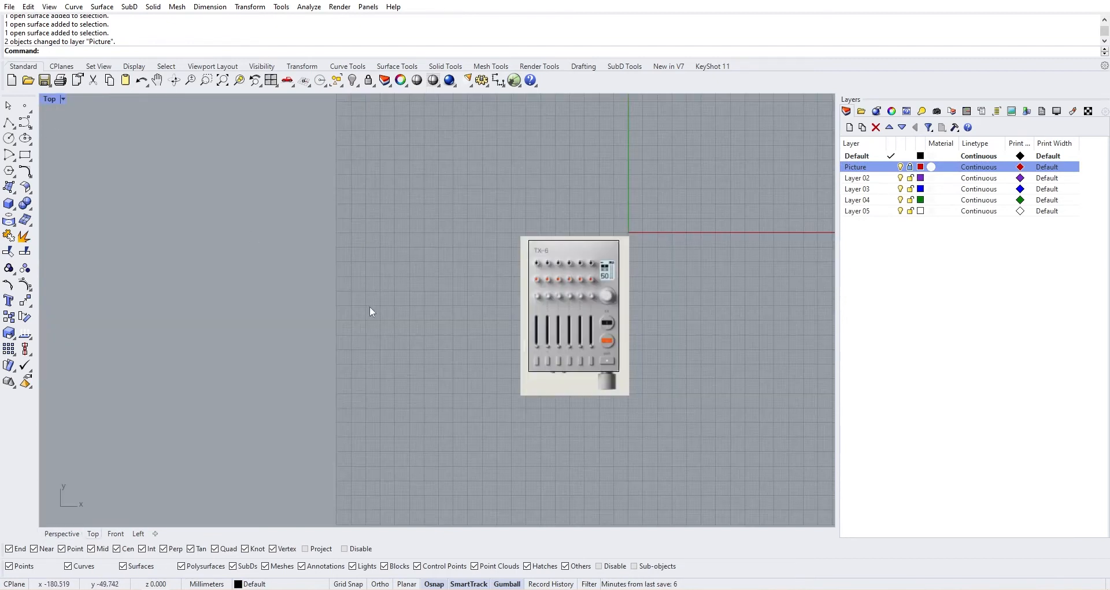
scroll(649, 353, up, 3)
scroll(629, 313, down, 1)
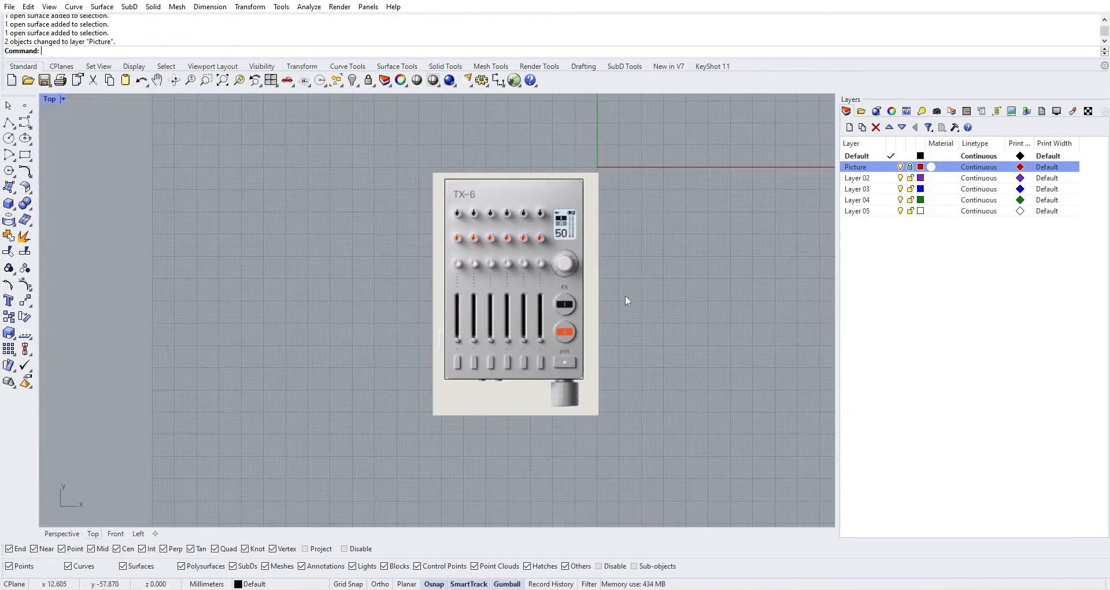
scroll(600, 223, up, 2)
scroll(569, 196, down, 1)
click(571, 168)
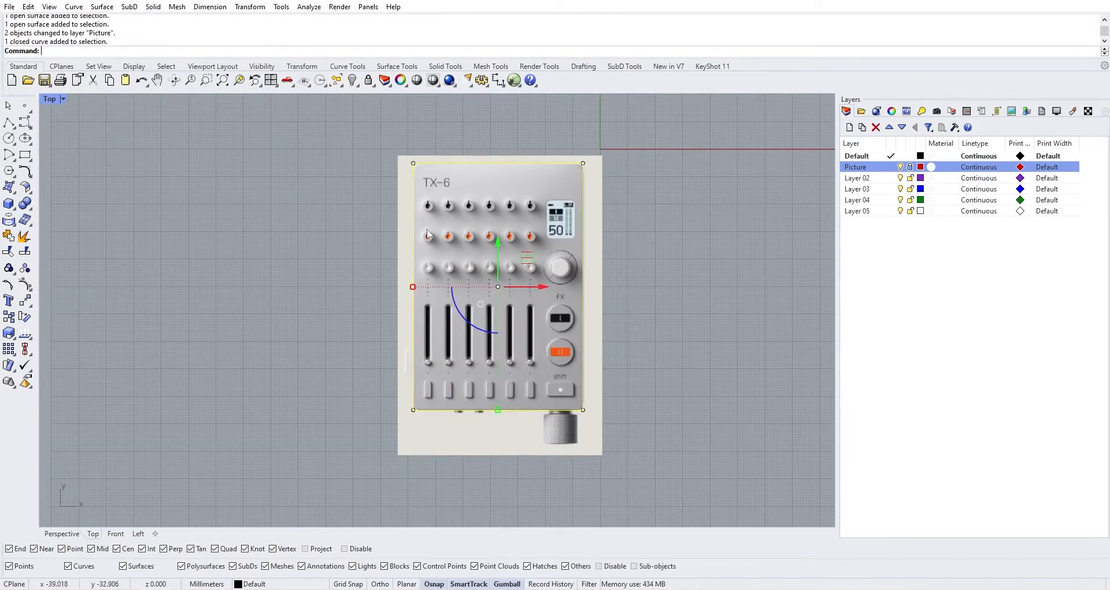
scroll(427, 228, down, 1)
scroll(569, 319, up, 3)
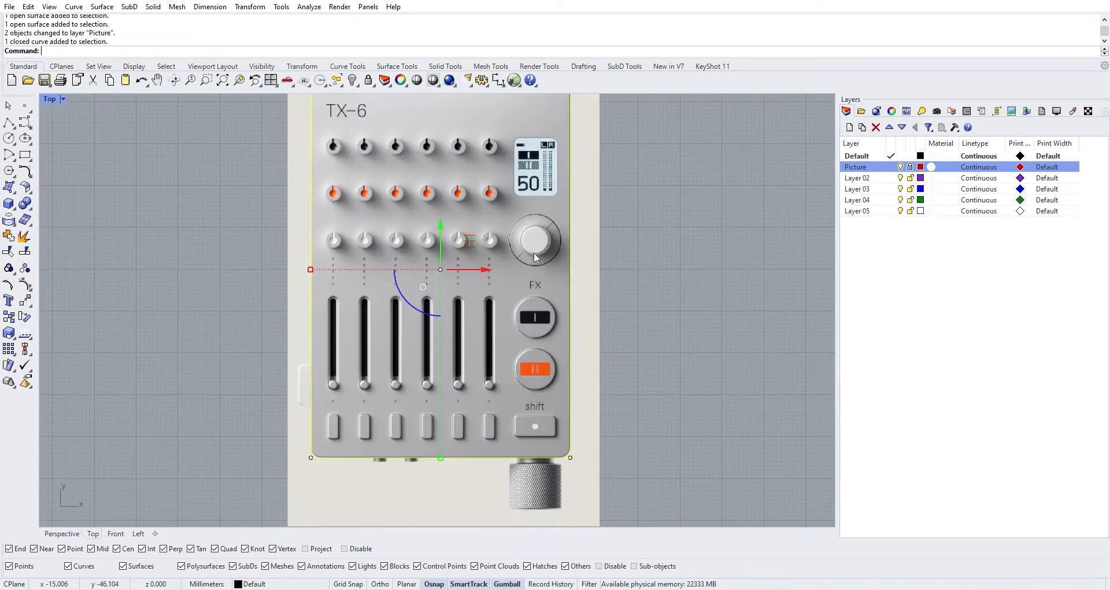
scroll(551, 259, down, 3)
scroll(560, 232, up, 4)
right_click(569, 213)
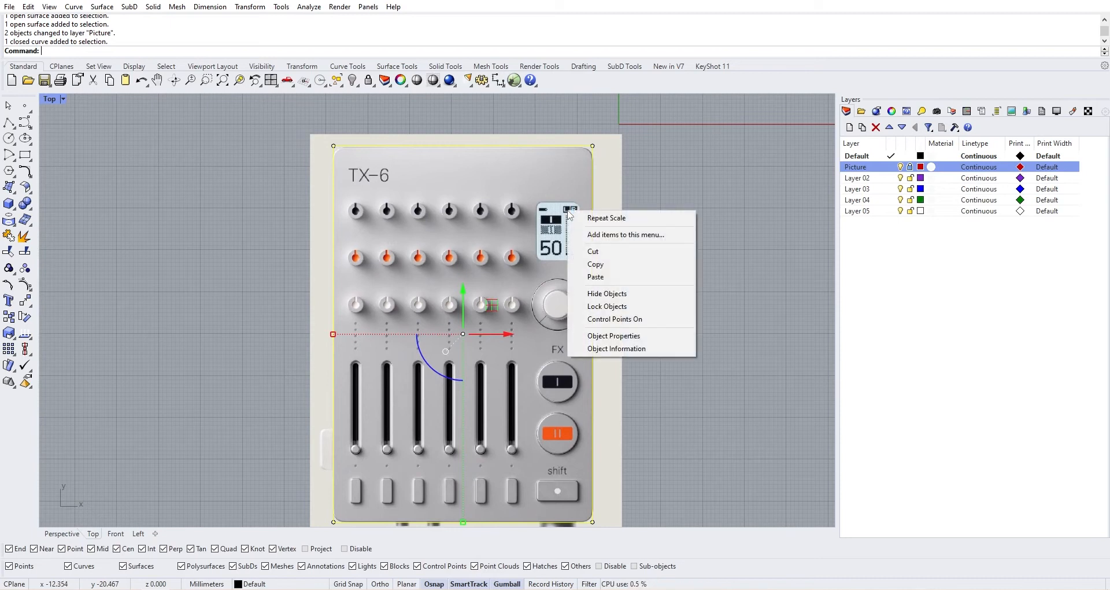
click(569, 207)
key(Delete)
right_drag(471, 184, 441, 149)
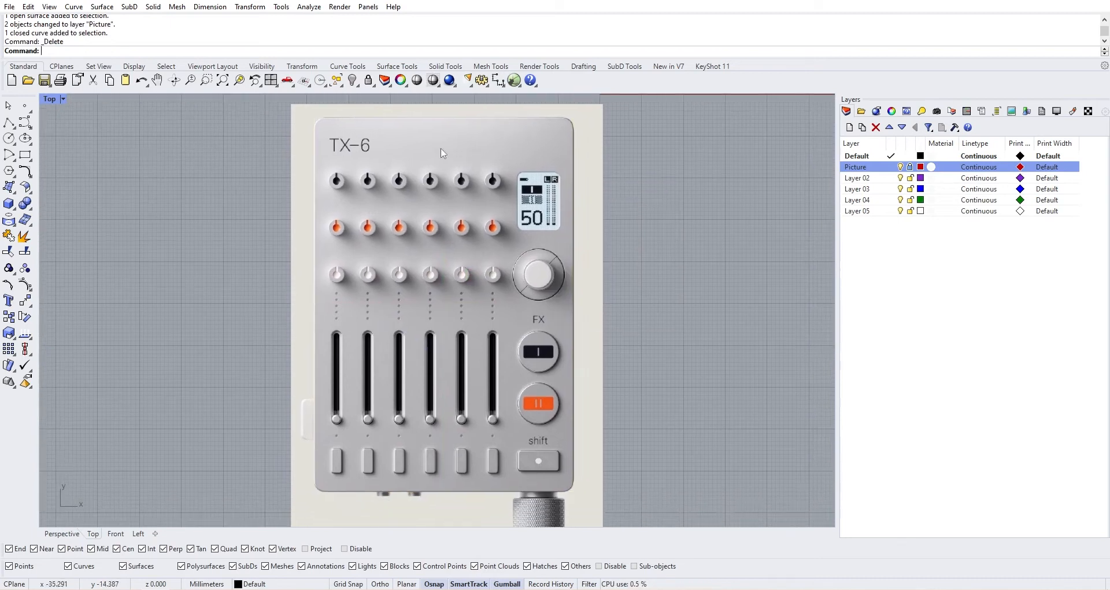
click(24, 155)
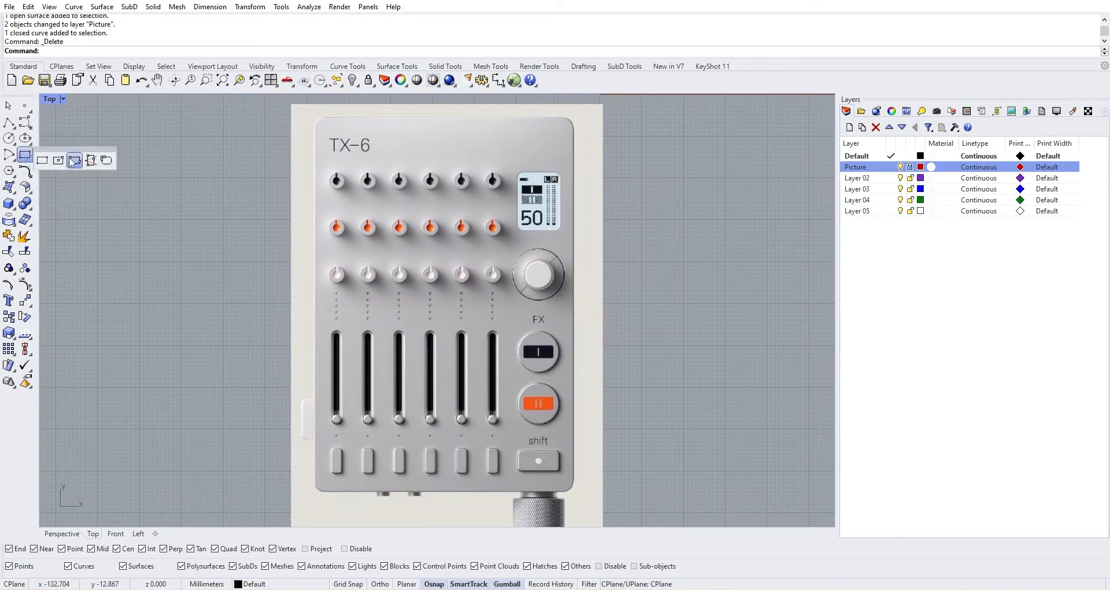
click(105, 160)
scroll(308, 120, up, 4)
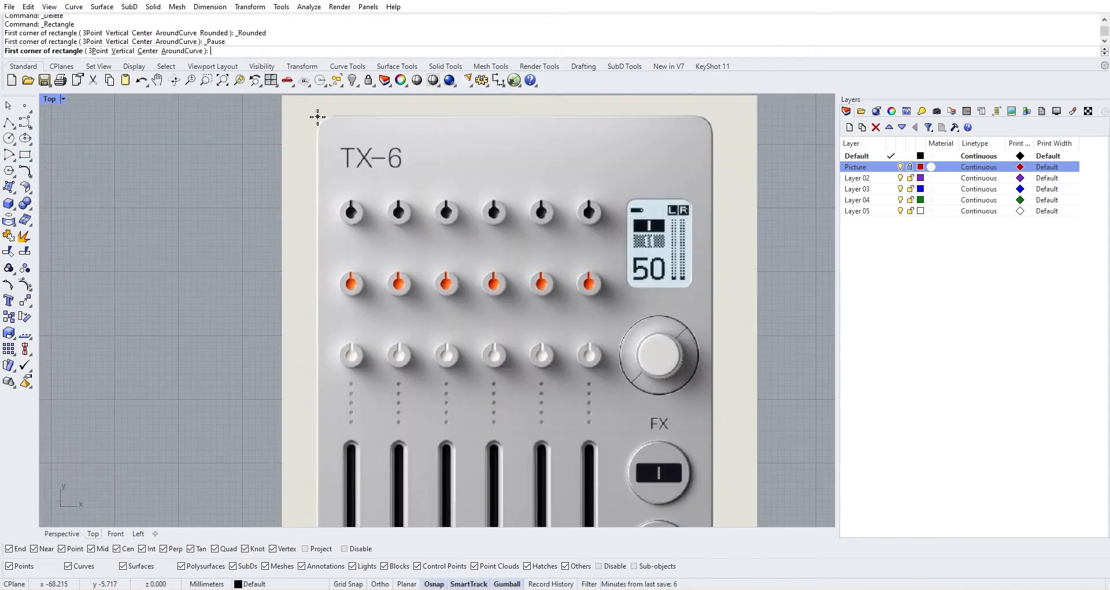
click(318, 116)
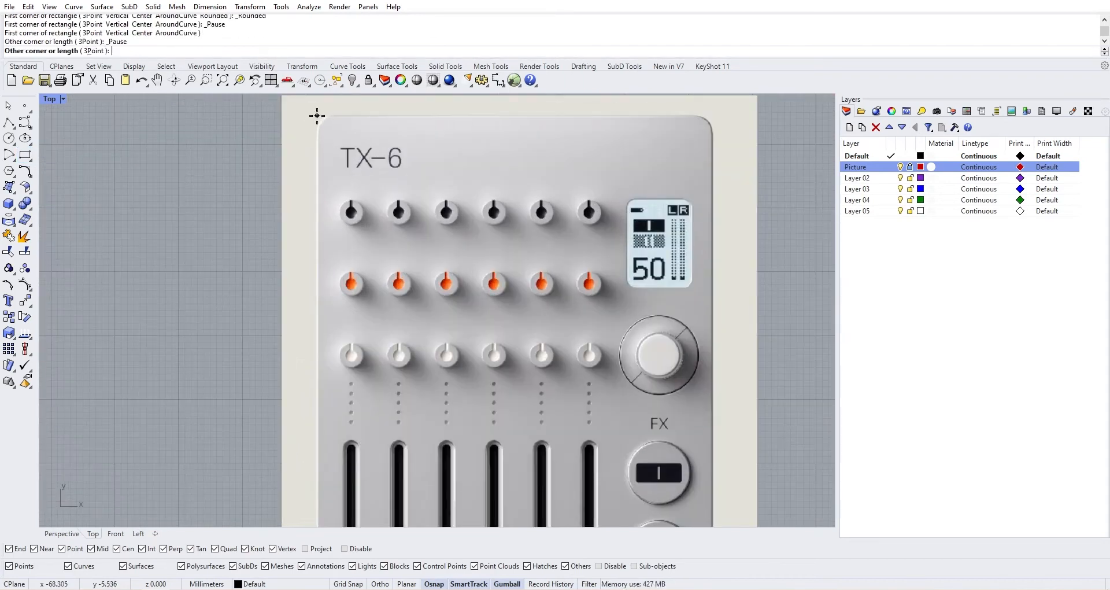
scroll(491, 243, down, 5)
scroll(422, 474, up, 8)
scroll(423, 474, down, 7)
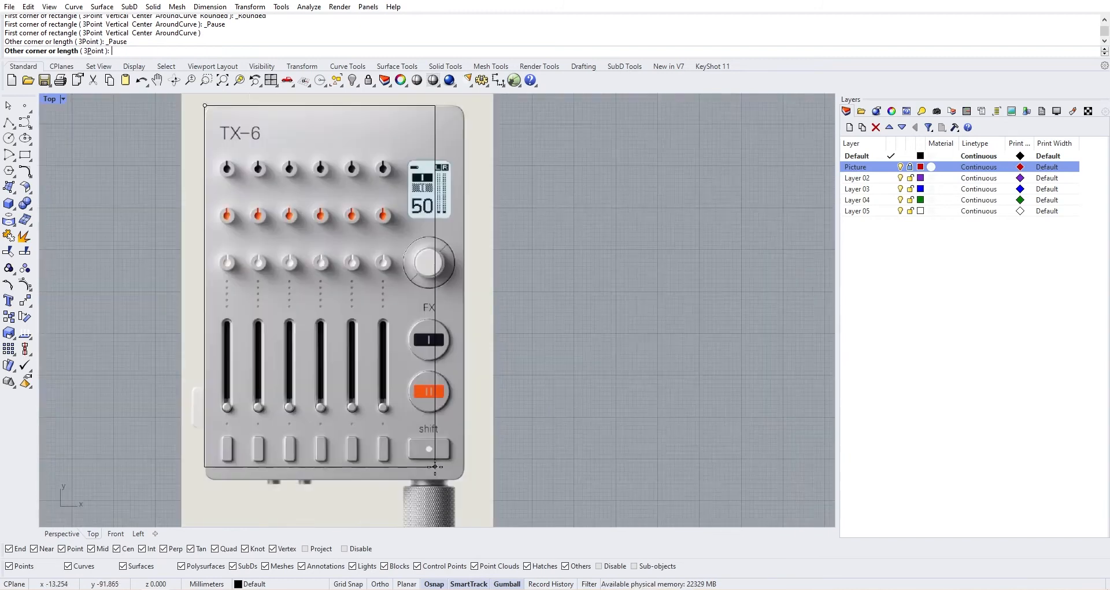
scroll(478, 441, up, 6)
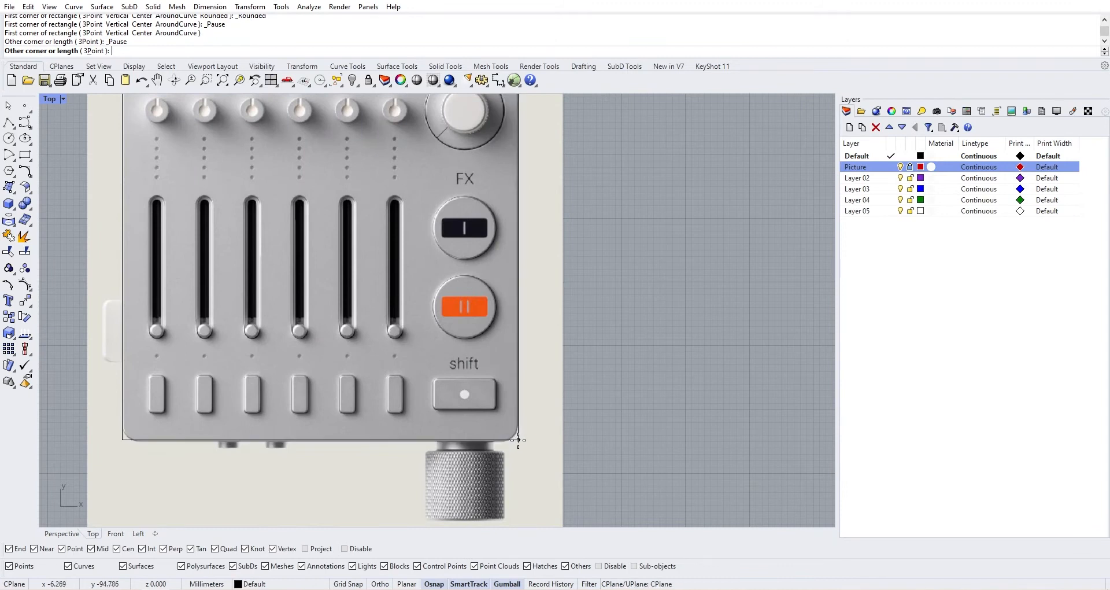
scroll(519, 440, down, 6)
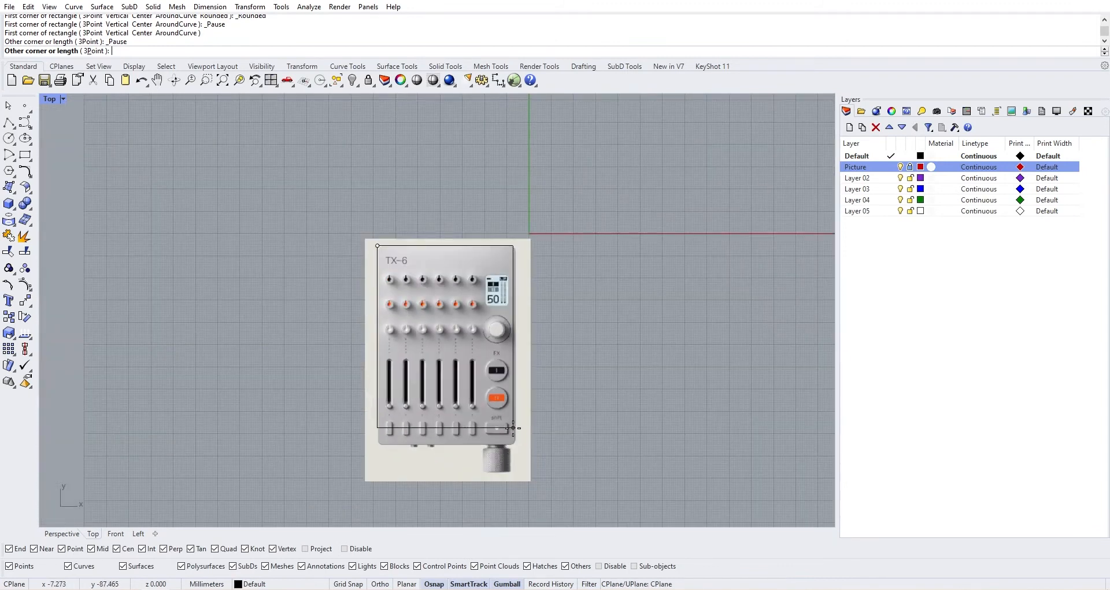
scroll(516, 444, up, 4)
click(517, 444)
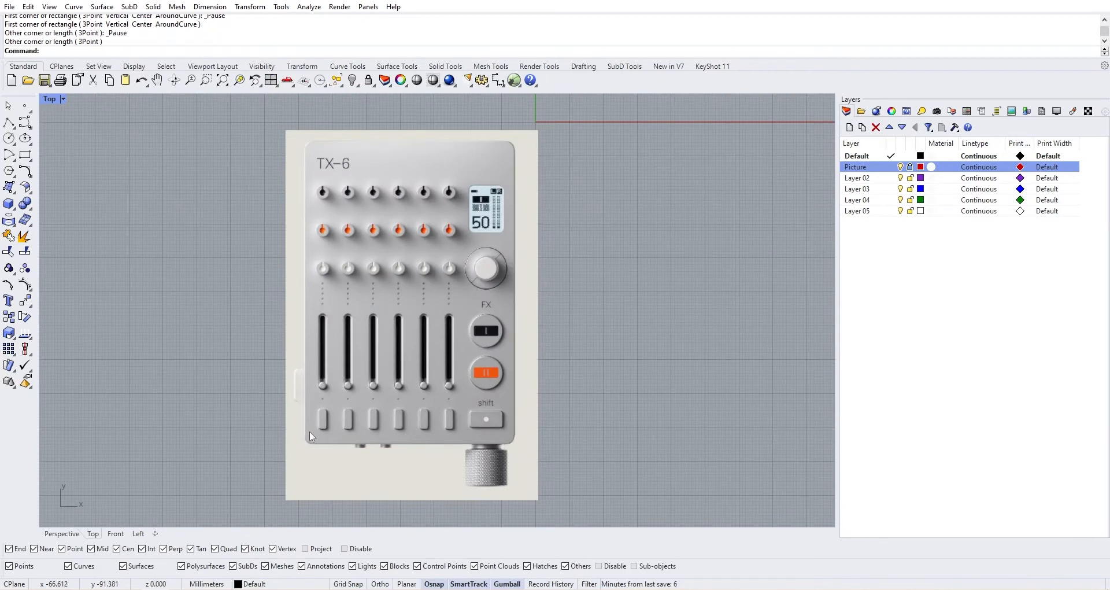
Step: Draw a 62 x 90 mm rounded rectangle from the body's lower-left corner, with the corner radius fitted to the picture
key(Return)
scroll(305, 446, up, 2)
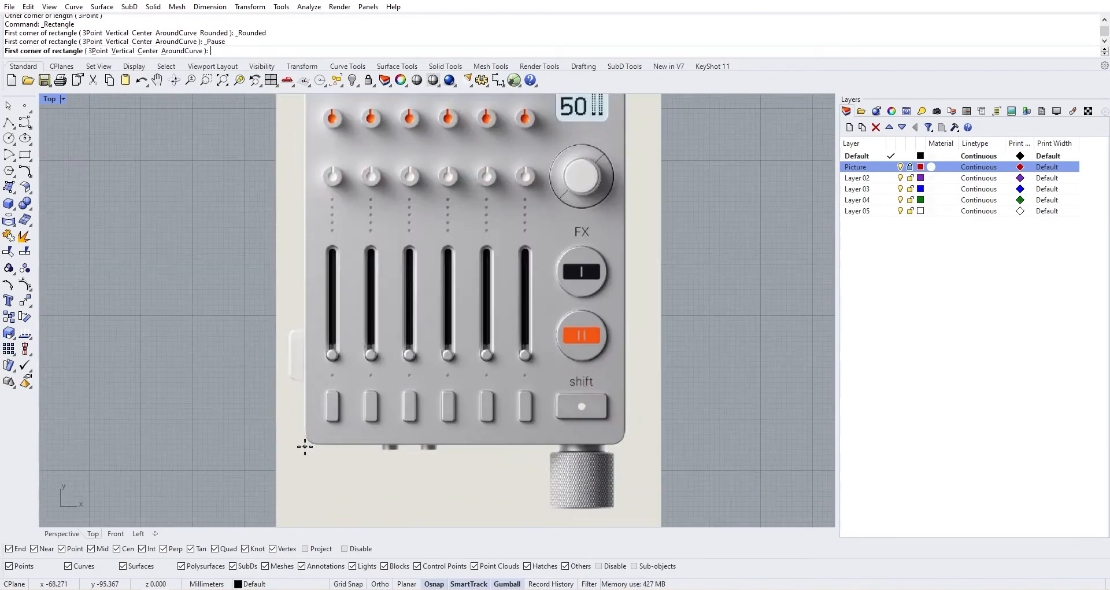
click(304, 444)
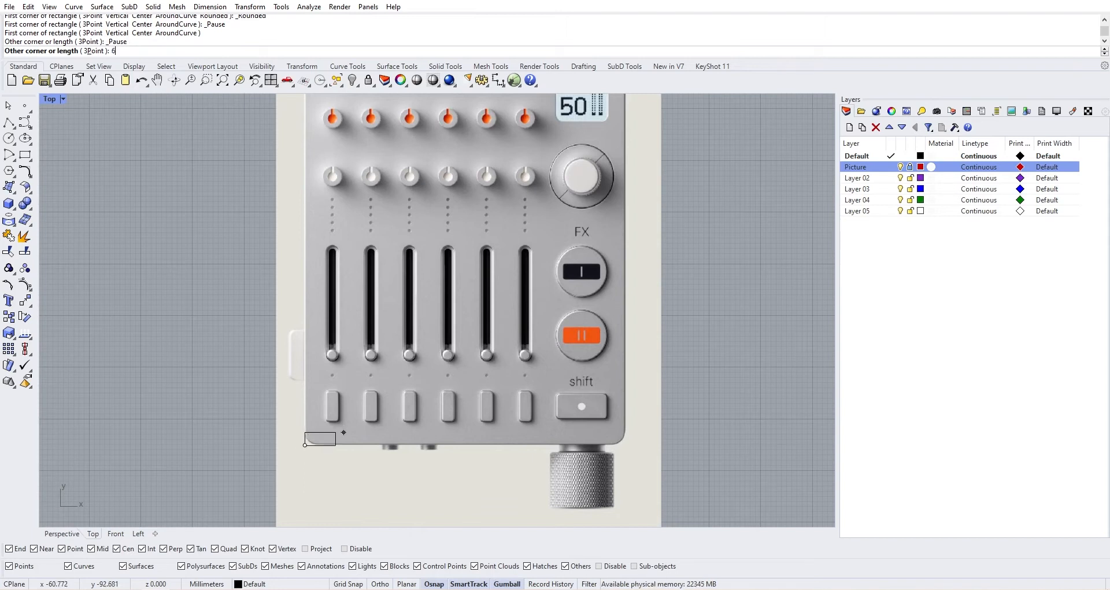
text(62)
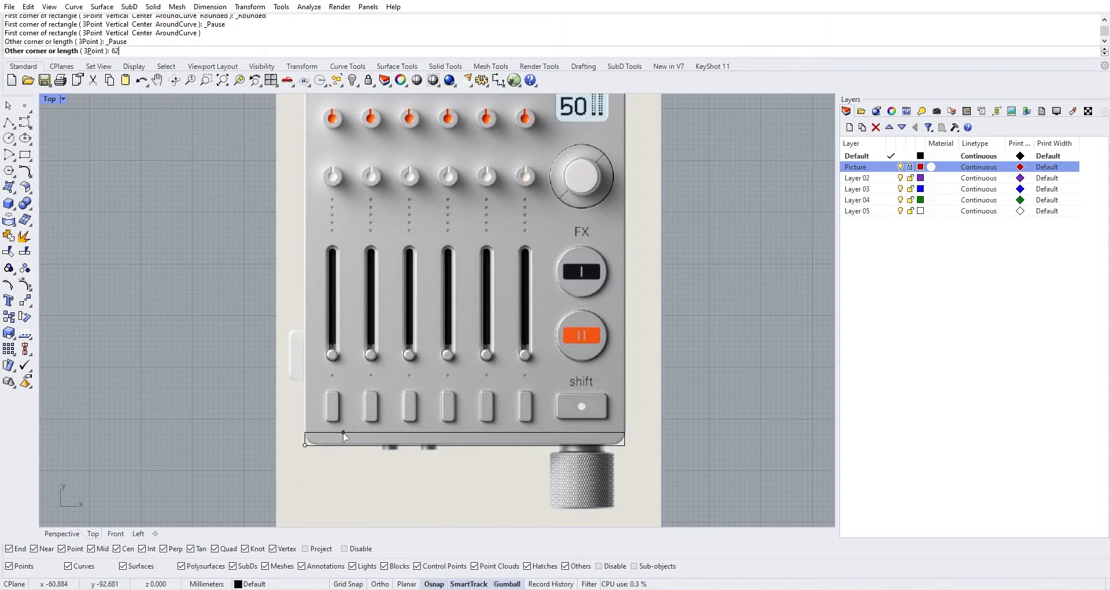
key(Return)
text(90)
key(Return)
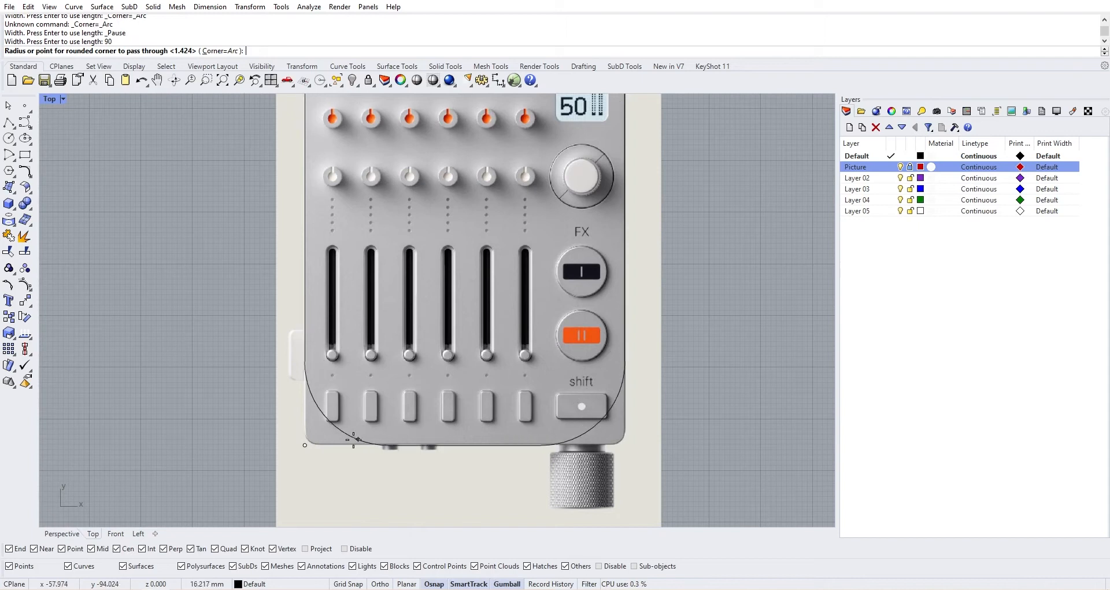
scroll(303, 444, up, 5)
scroll(299, 442, up, 3)
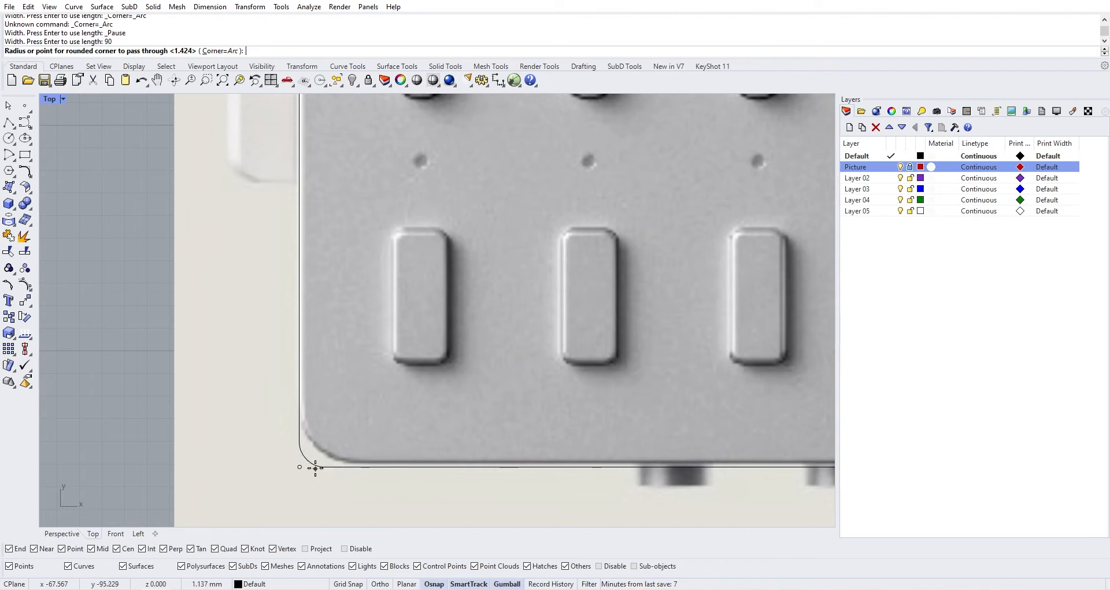
click(310, 448)
scroll(347, 438, down, 10)
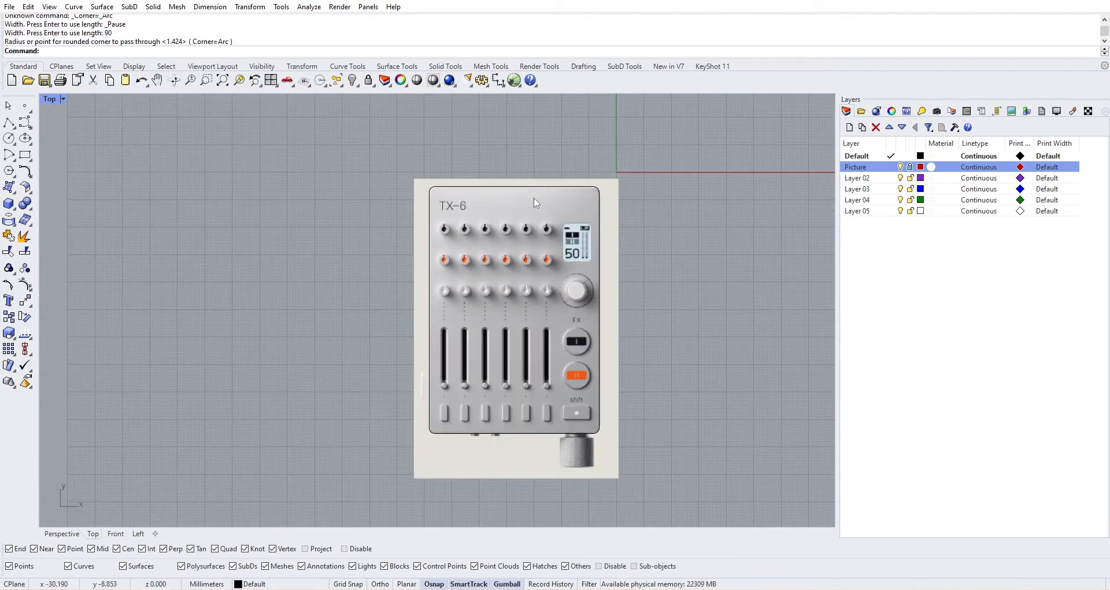
Step: Select the rounded body outline and restore the four-view layout
mouse_move(491, 354)
right_down()
mouse_move(458, 343)
mouse_move(499, 347)
right_up()
scroll(558, 369, up, 3)
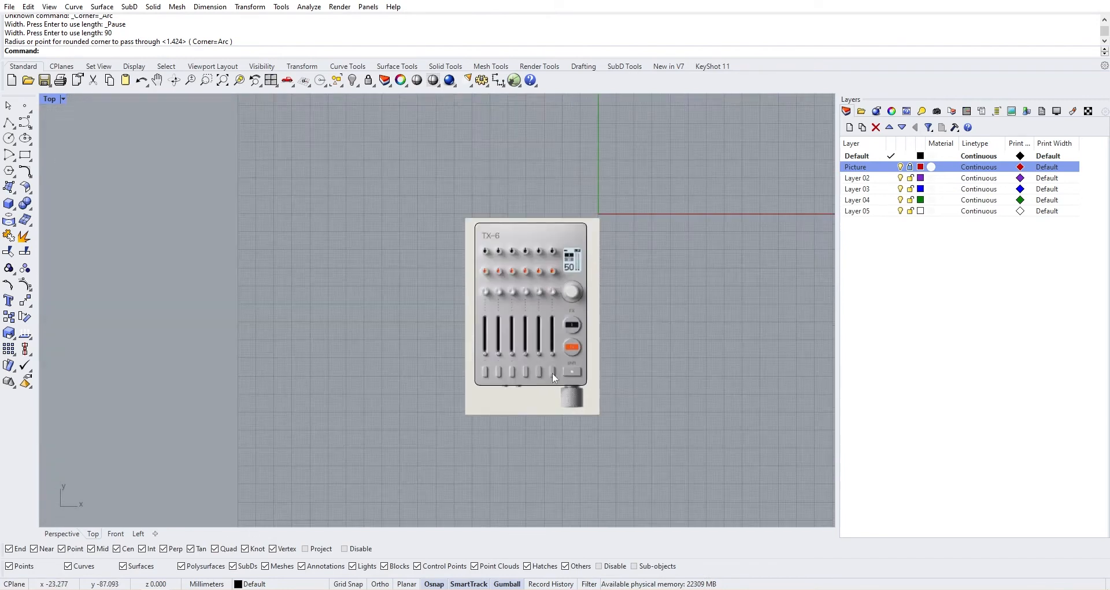
click(565, 393)
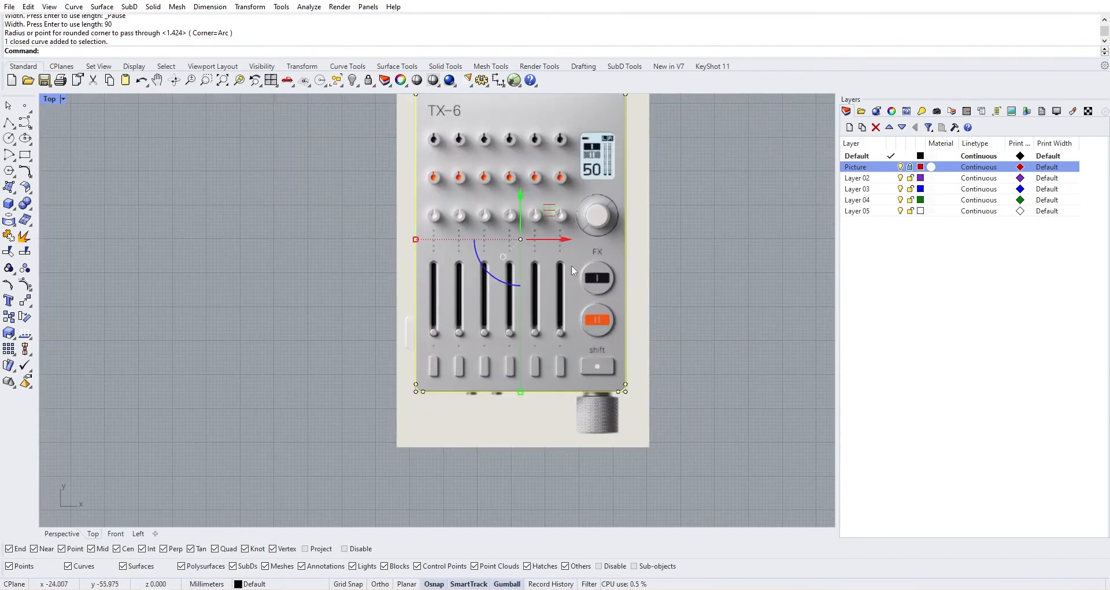
scroll(572, 265, up, 1)
key(ctrl+m)
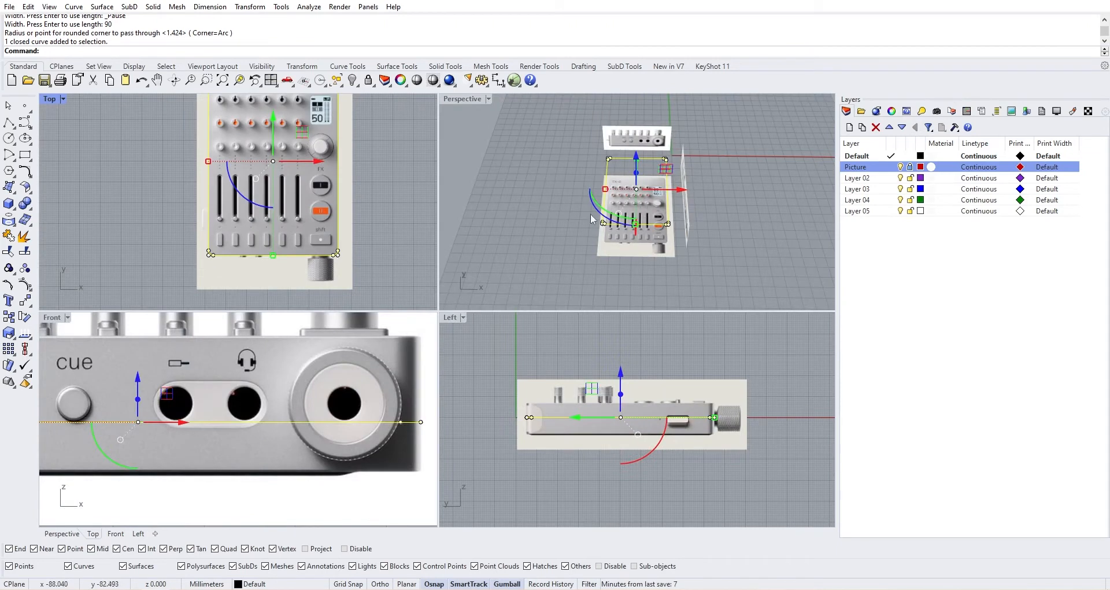
Step: Move the body outline up along Z to the top edge of the device body in the side picture
scroll(635, 227, down, 4)
right_drag(637, 228, 684, 224)
scroll(669, 417, up, 8)
right_drag(628, 385, 699, 379)
drag(629, 368, 649, 338)
scroll(484, 379, up, 8)
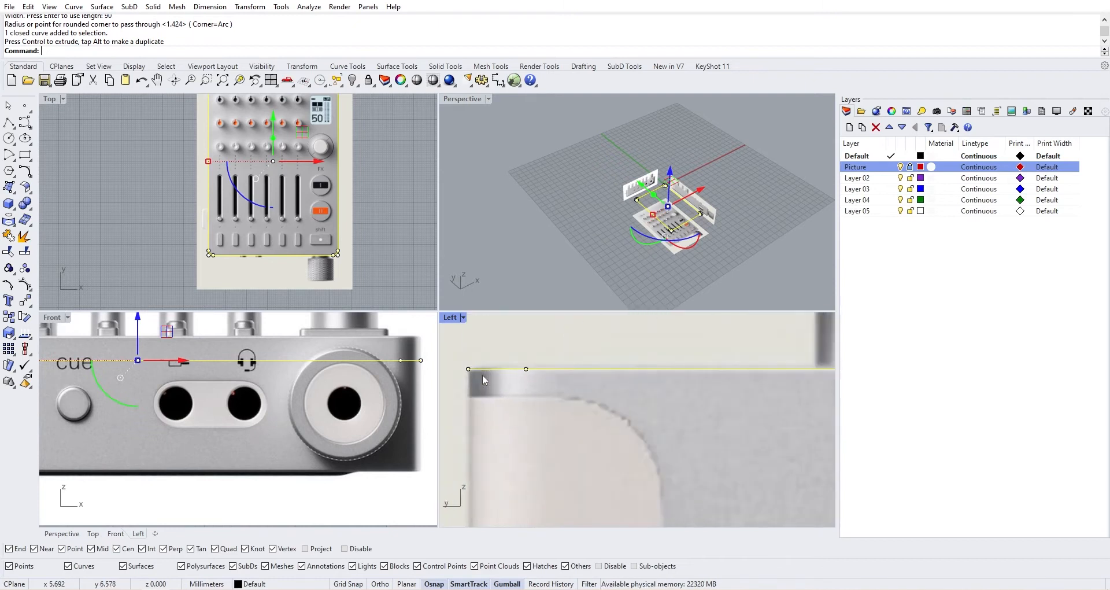
scroll(486, 379, down, 8)
right_drag(594, 391, 581, 389)
drag(689, 334, 690, 334)
scroll(587, 456, down, 5)
key(Up)
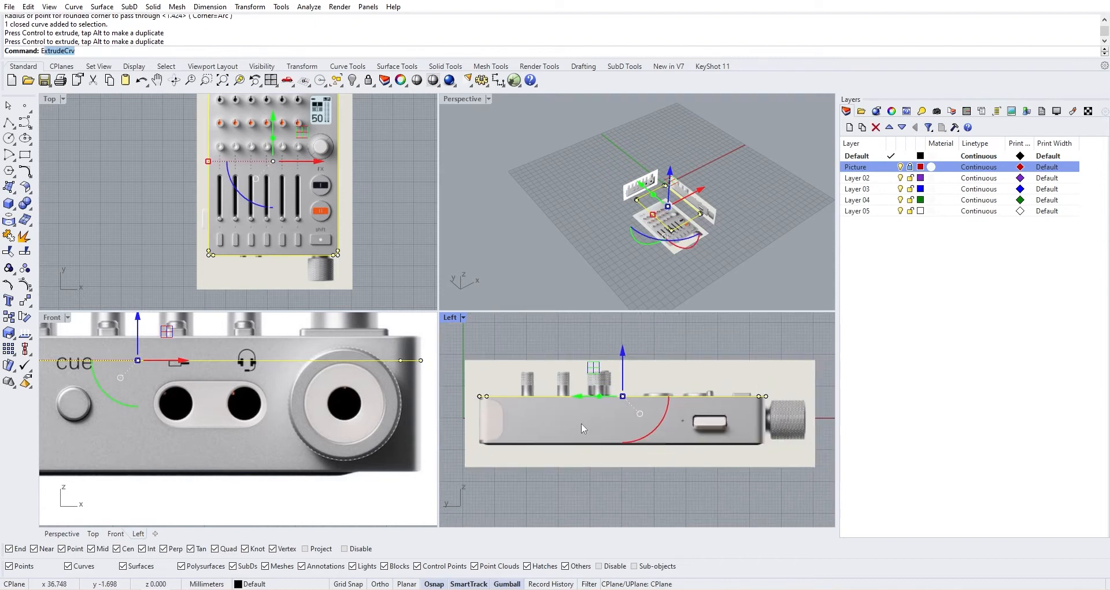
key(Return)
scroll(500, 442, up, 3)
right_drag(486, 445, 512, 445)
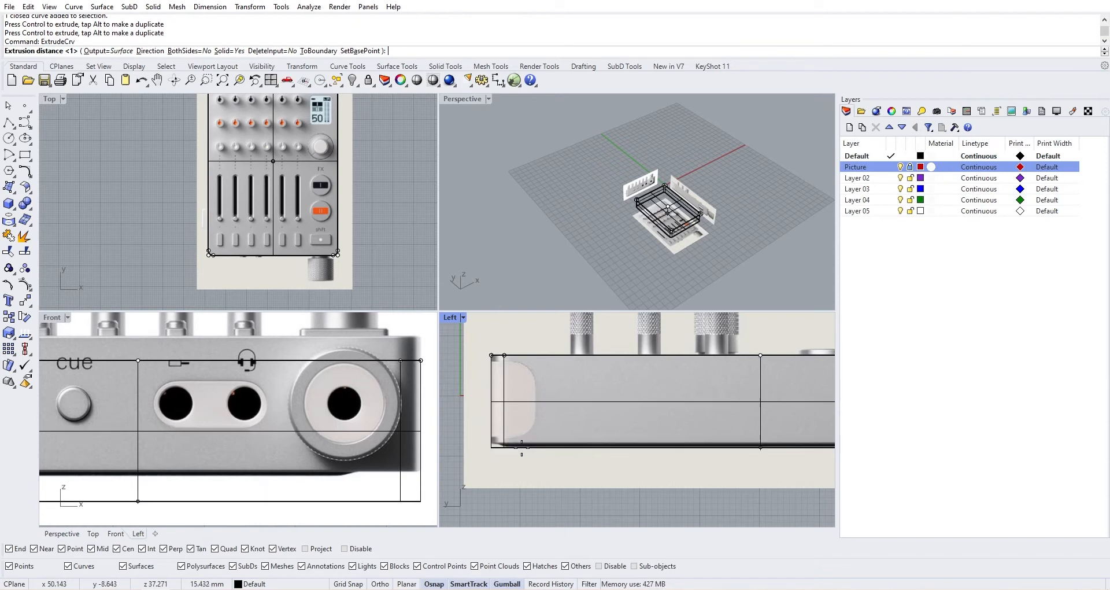
scroll(521, 443, up, 5)
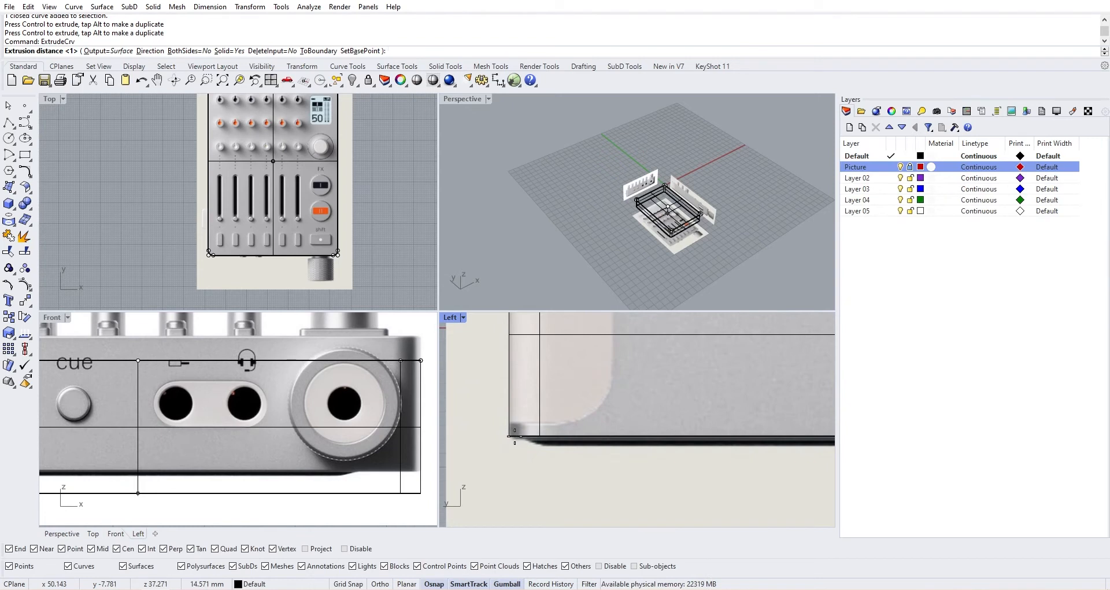
key(Escape)
Step: Switch to the browser to check the device dimensions in the TX-6 technical specification, and return to Rhino
mouse_move(129, 589)
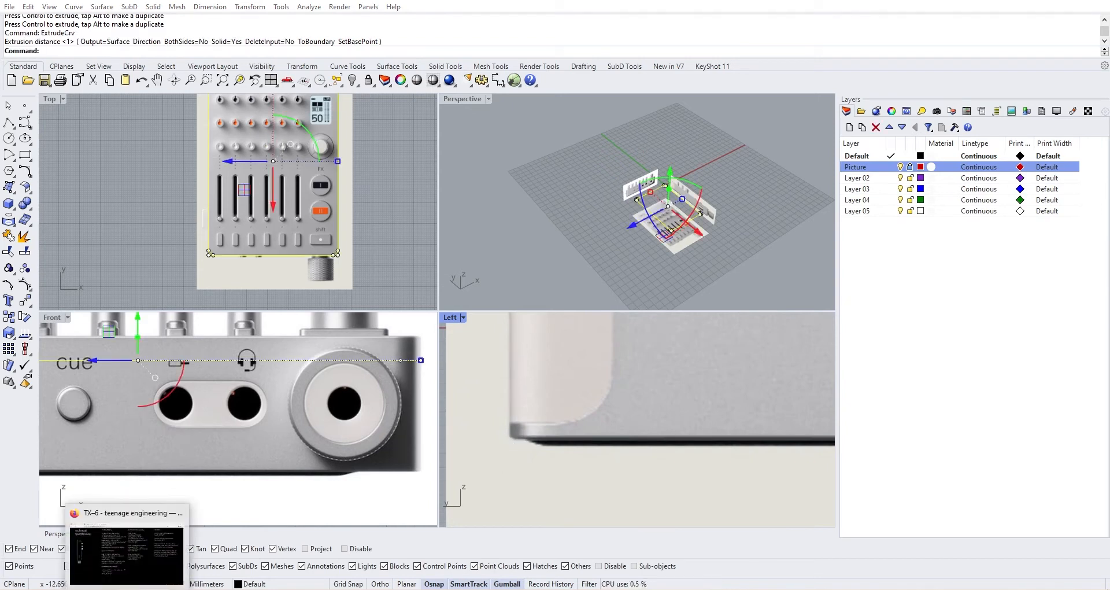
click(128, 570)
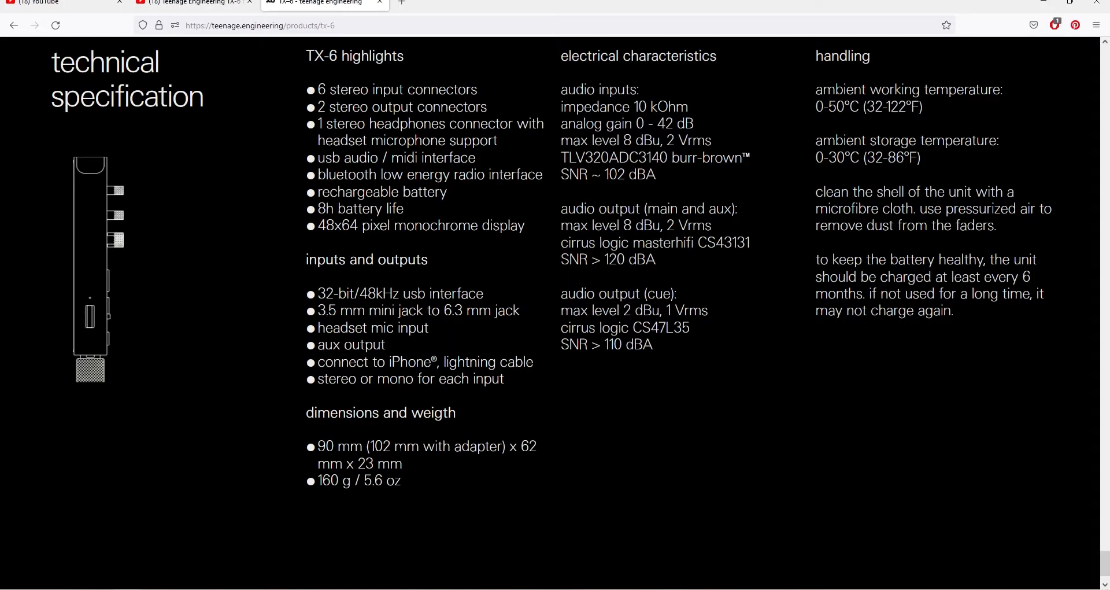
key(alt+Tab)
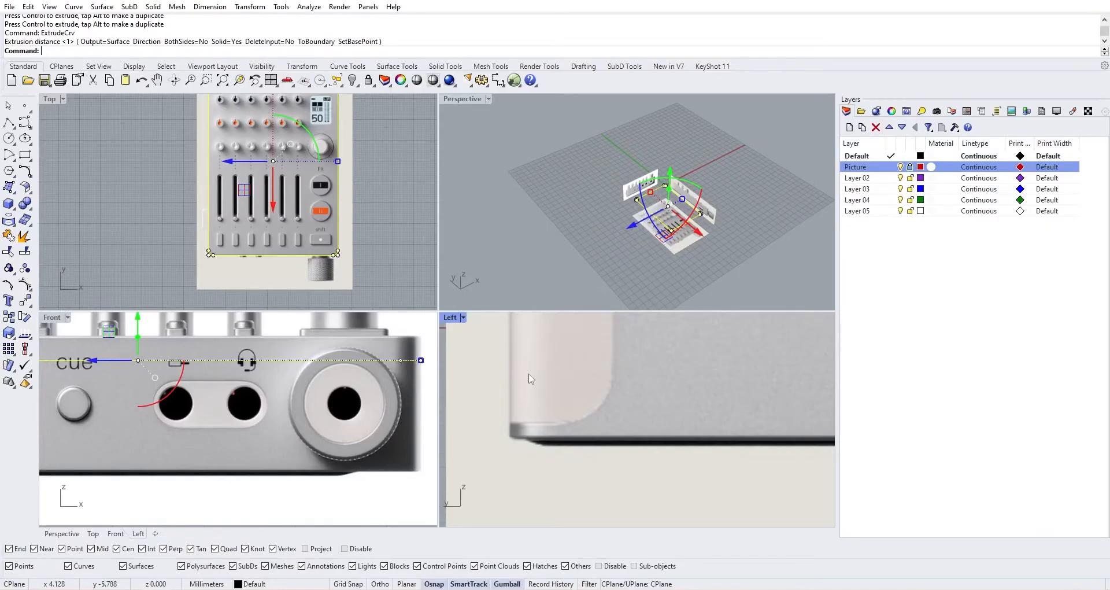
Step: Extrude the body outline 15 mm downward as a solid with ExtrudeCrv
scroll(306, 389, down, 10)
right_drag(301, 428, 322, 418)
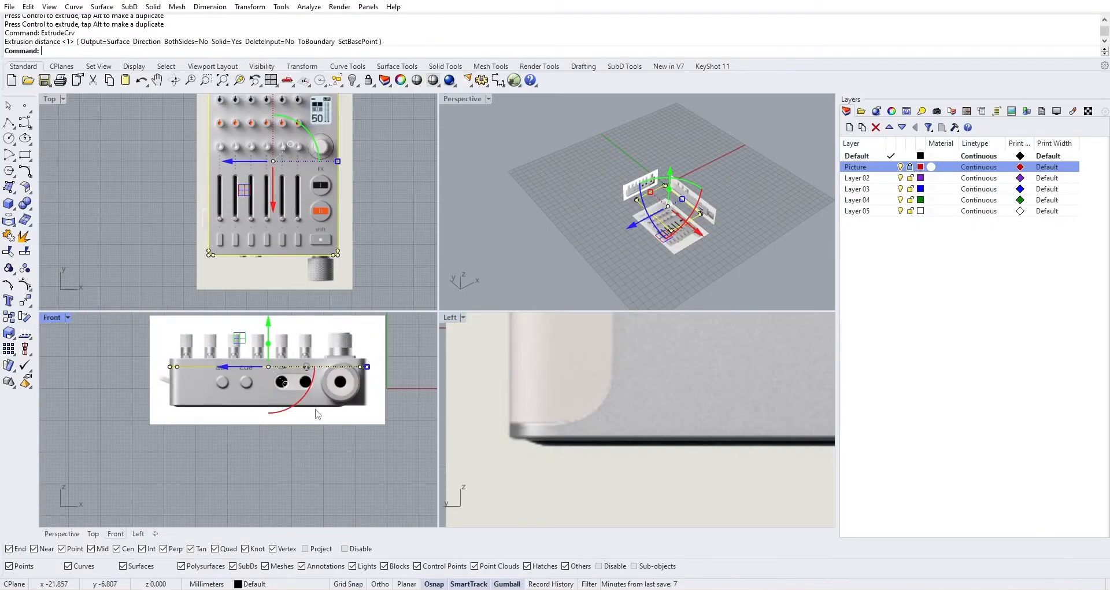
scroll(545, 411, down, 6)
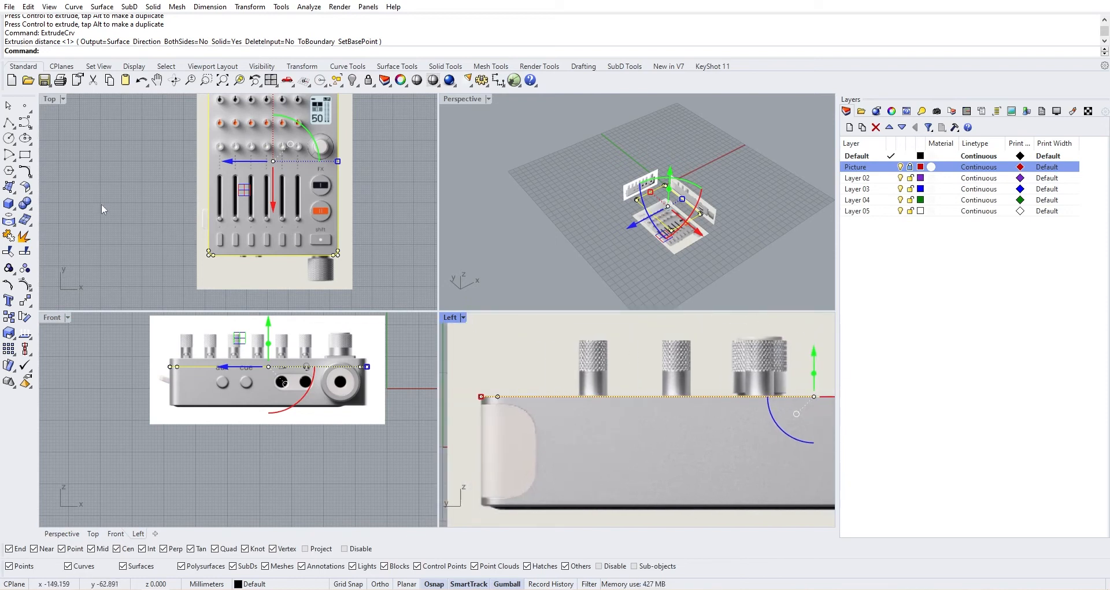
scroll(649, 415, down, 4)
key(Return)
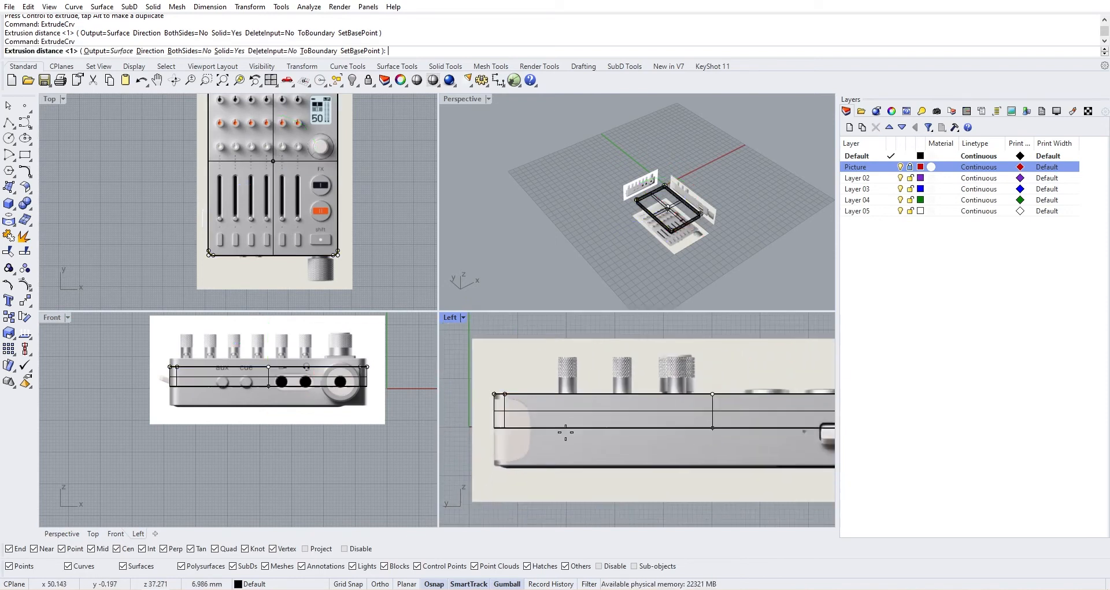
scroll(532, 457, up, 5)
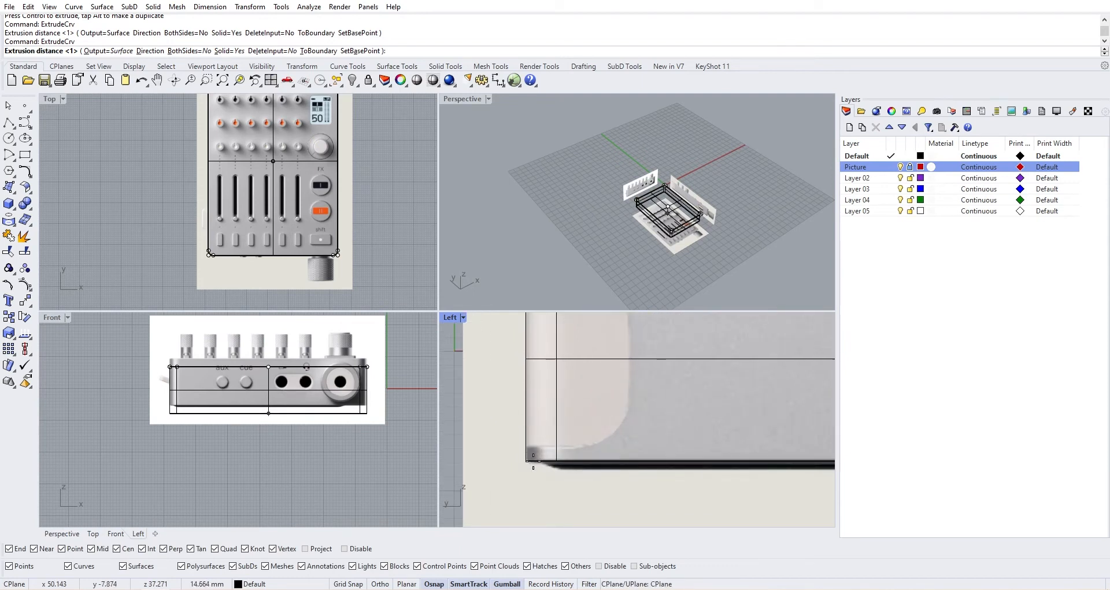
text(15)
key(Return)
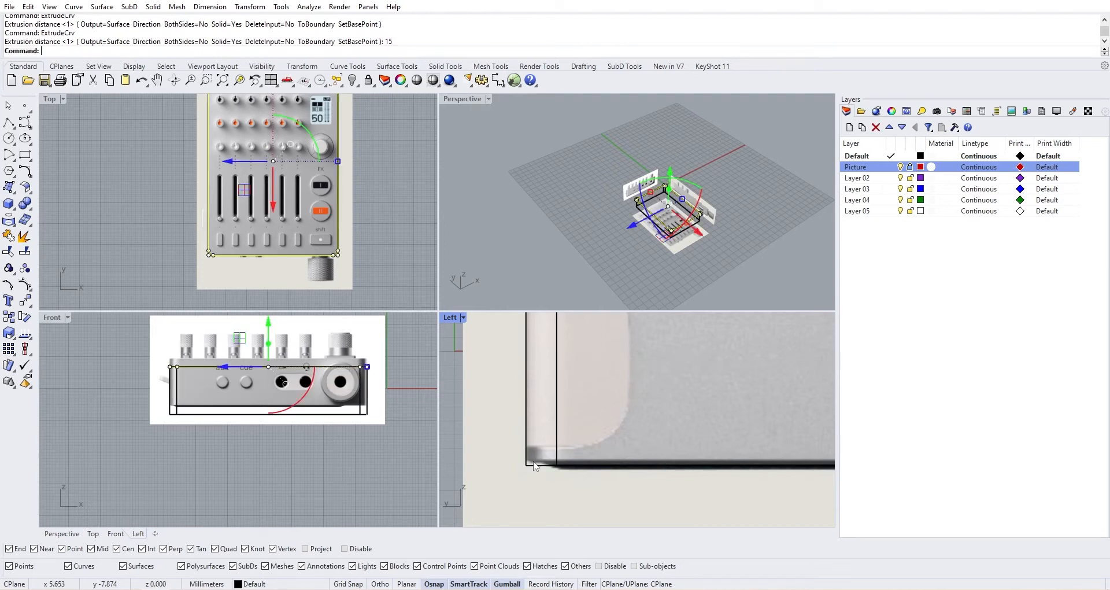
Step: Set the Perspective view to Shaded display and deselect the body outline
scroll(528, 457, down, 5)
right_drag(650, 273, 668, 246)
scroll(667, 246, up, 4)
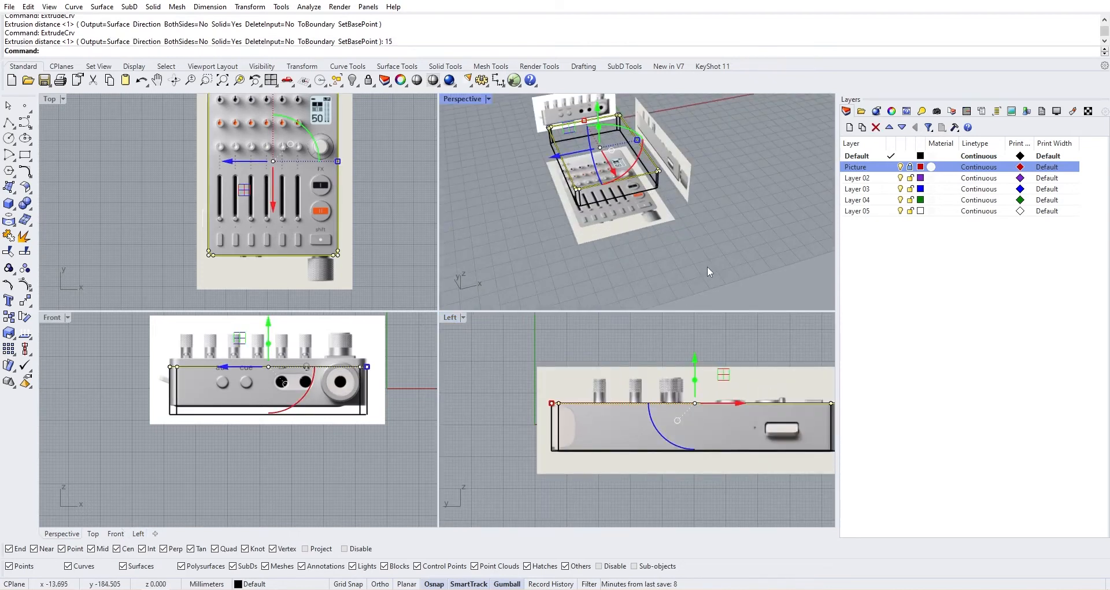
click(460, 102)
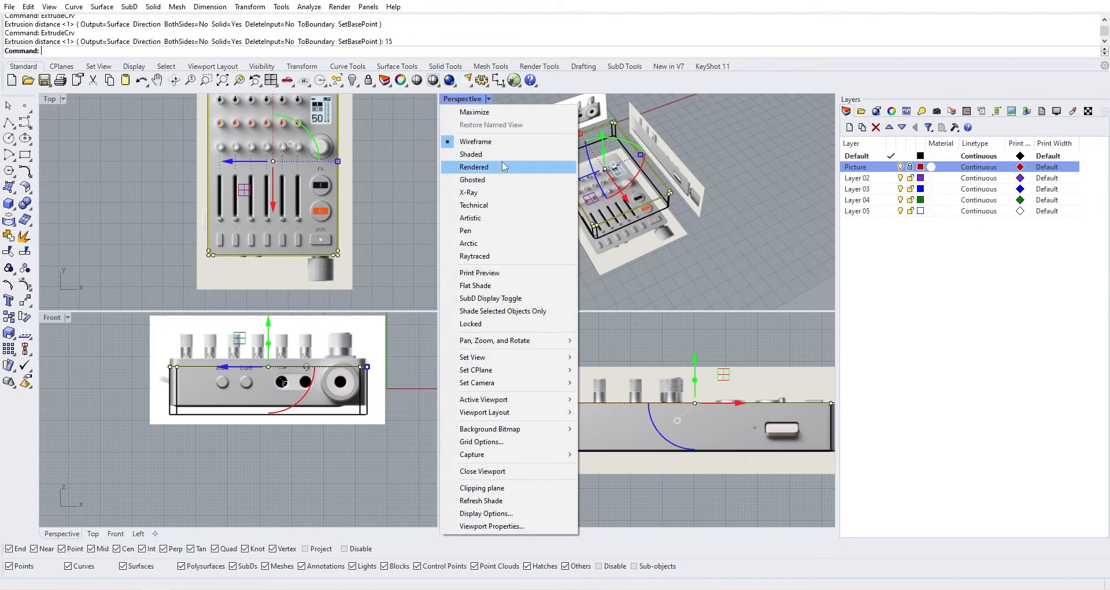
click(480, 165)
right_drag(578, 220, 712, 217)
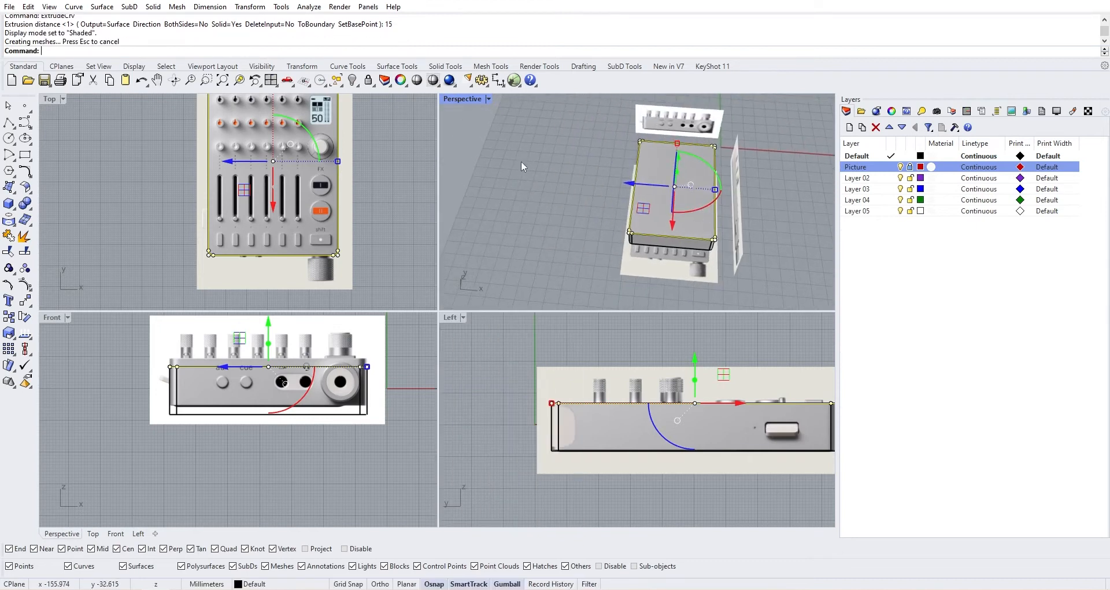
click(551, 192)
scroll(645, 218, down, 4)
right_drag(268, 164, 233, 207)
scroll(273, 175, down, 2)
scroll(249, 193, up, 10)
scroll(253, 203, down, 8)
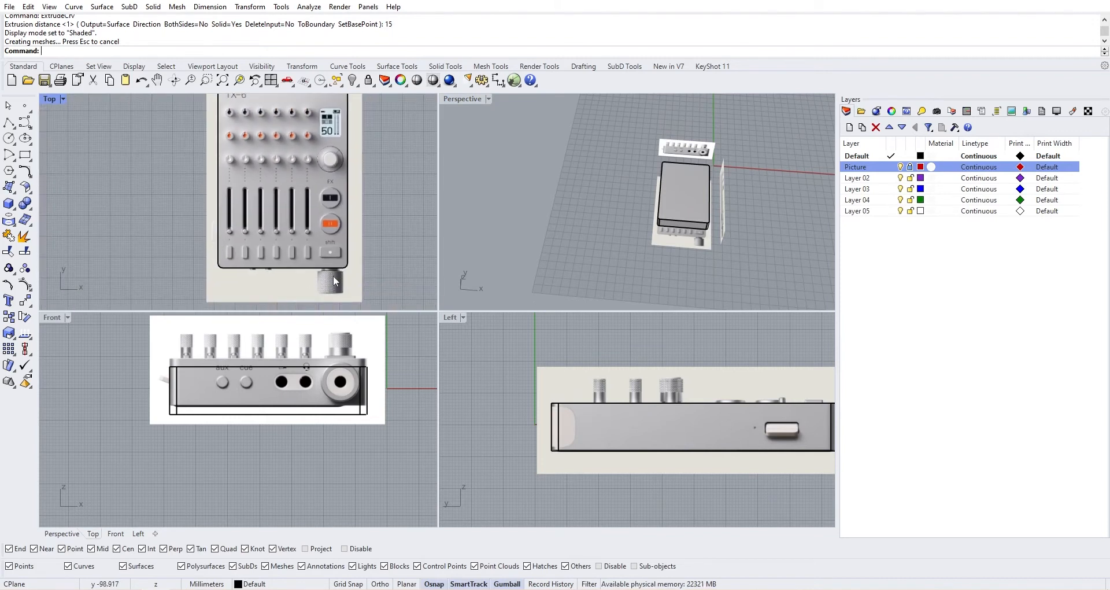
right_drag(334, 280, 295, 237)
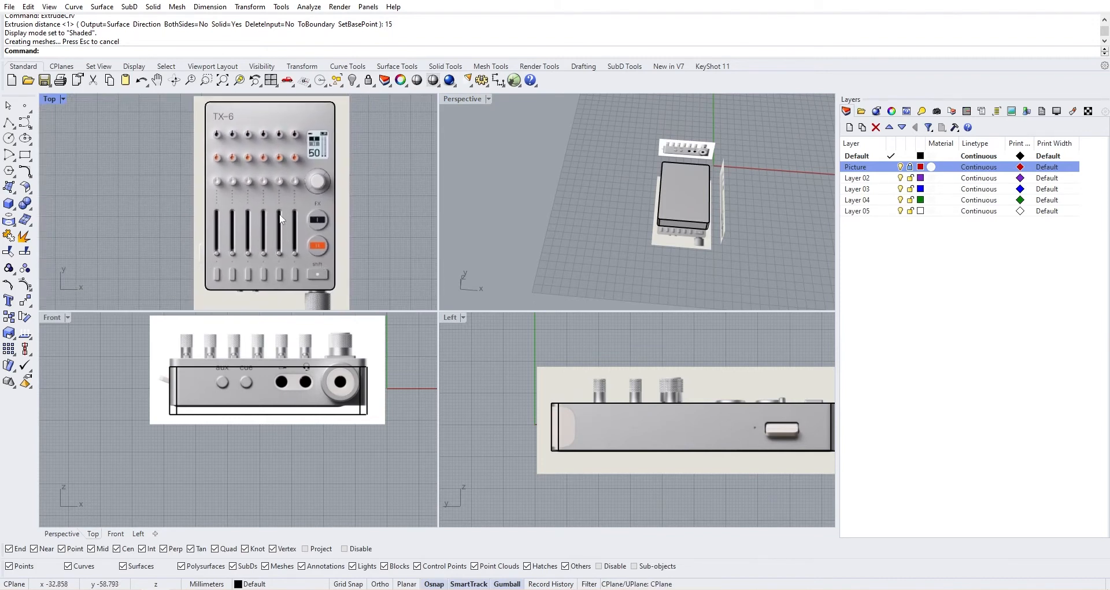
scroll(251, 229, up, 2)
scroll(248, 229, down, 2)
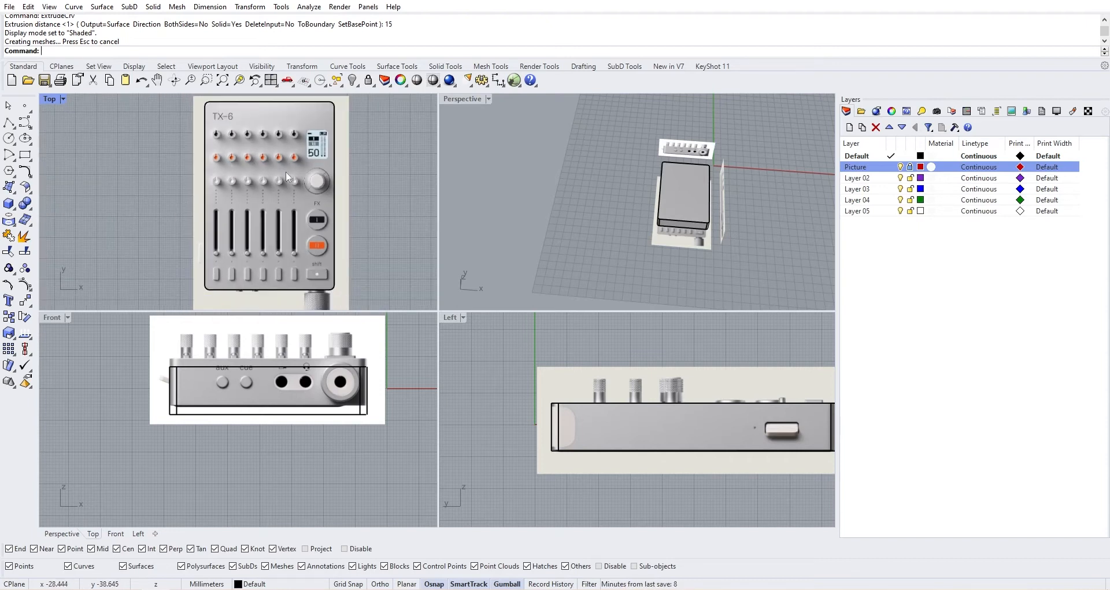
Step: Maximize the Top view for tracing the controls on the TX-6 picture
double_click(51, 98)
right_drag(573, 292, 463, 311)
scroll(463, 311, down, 3)
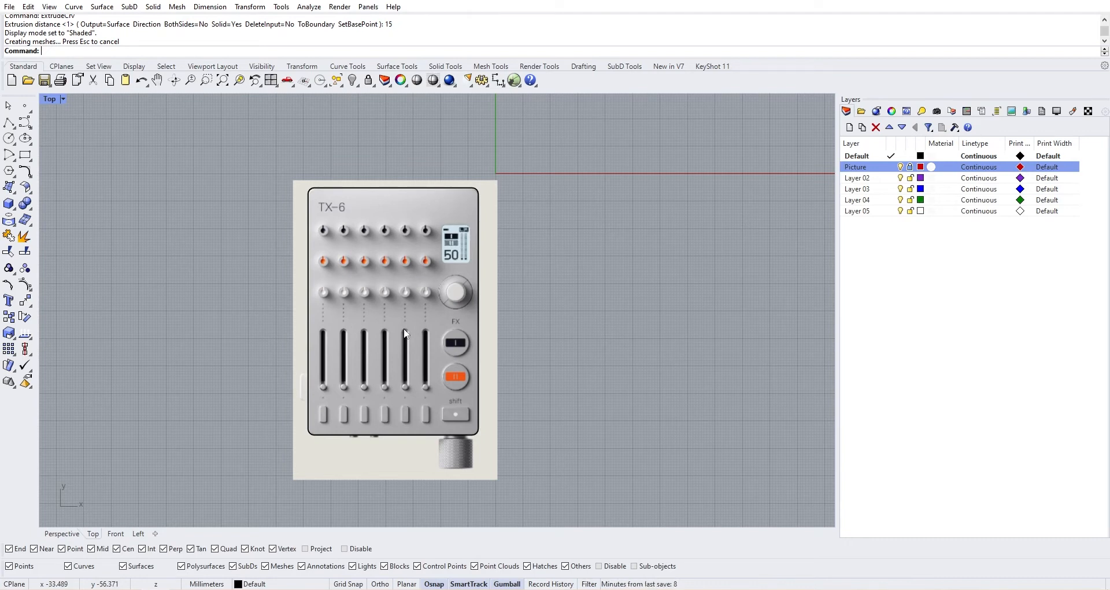
right_drag(359, 335, 381, 350)
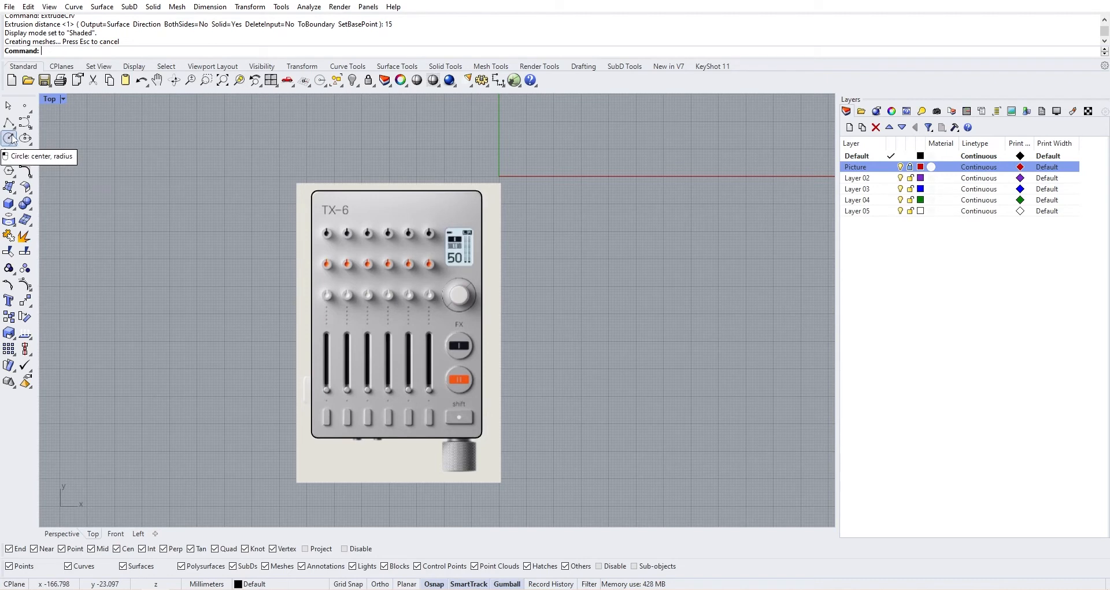
scroll(327, 406, up, 10)
right_drag(328, 406, 250, 392)
scroll(653, 428, down, 2)
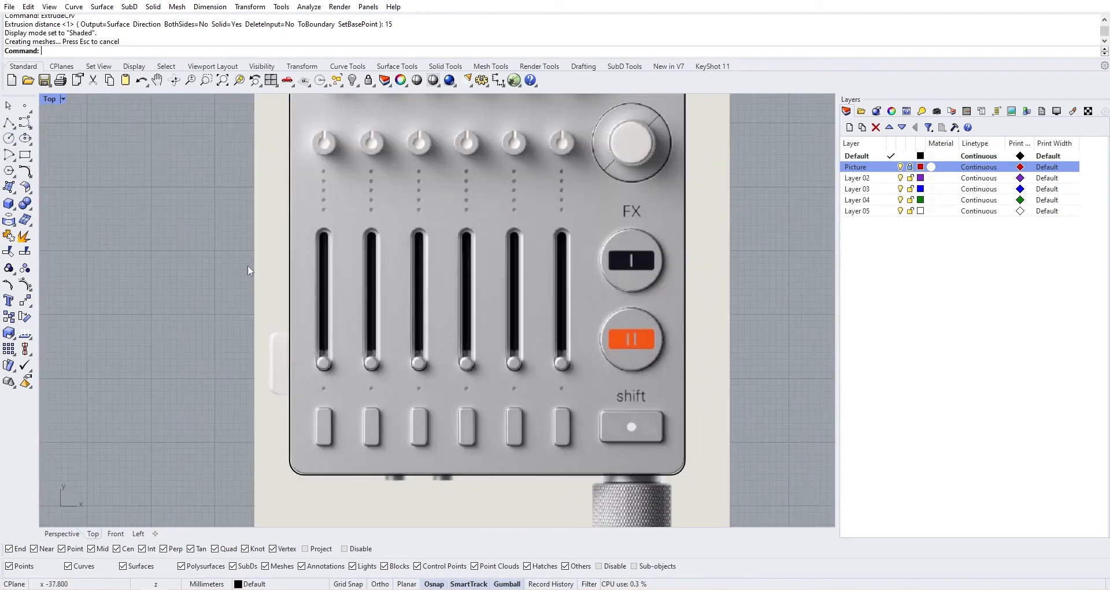
click(25, 153)
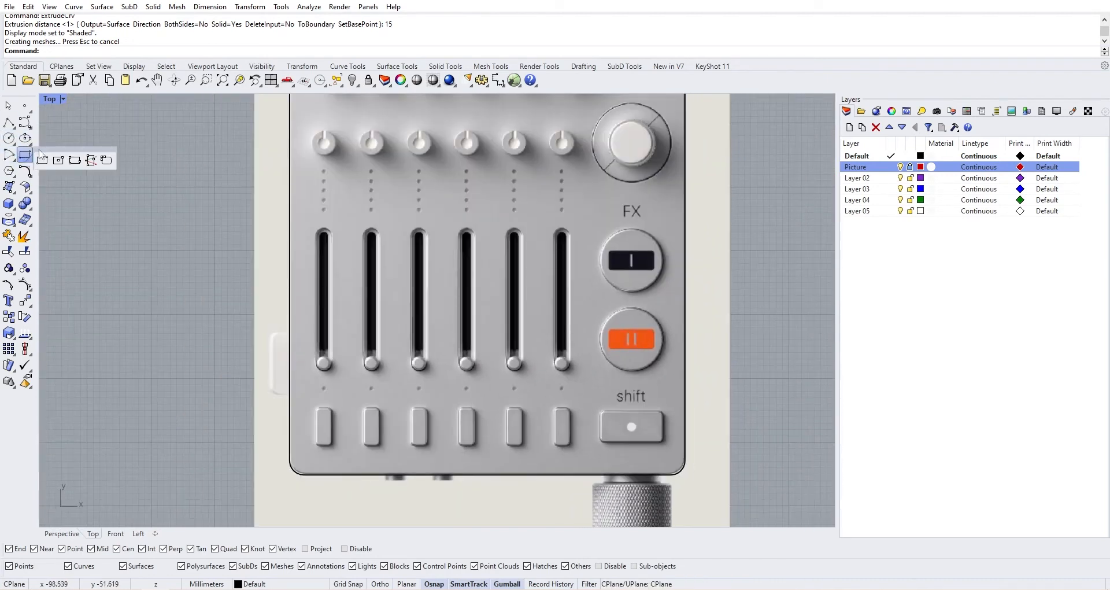
click(106, 156)
scroll(697, 496, up, 4)
scroll(547, 412, up, 2)
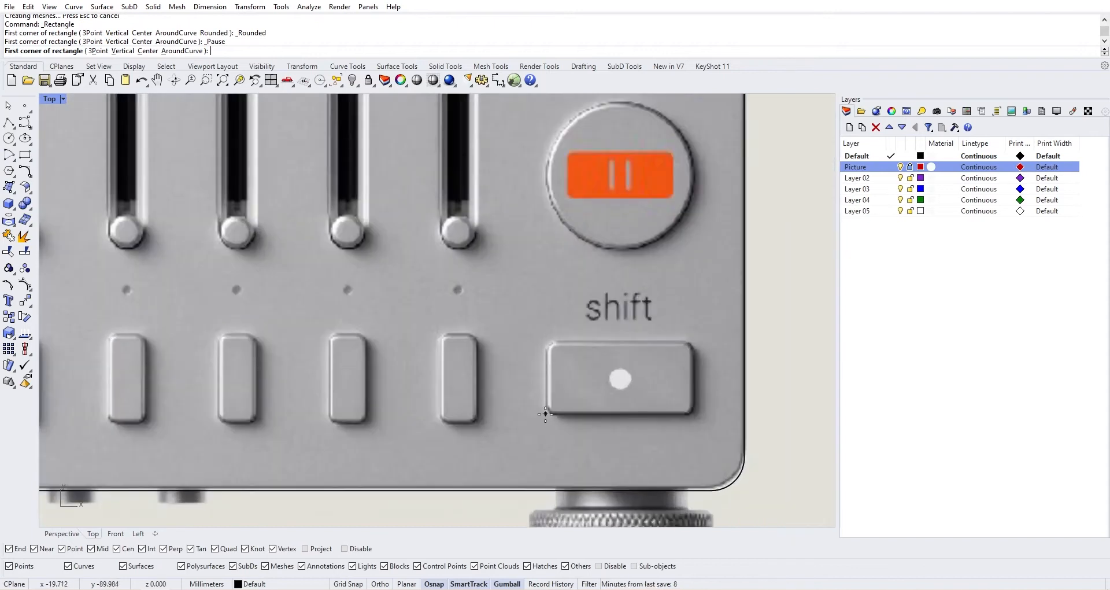
click(545, 413)
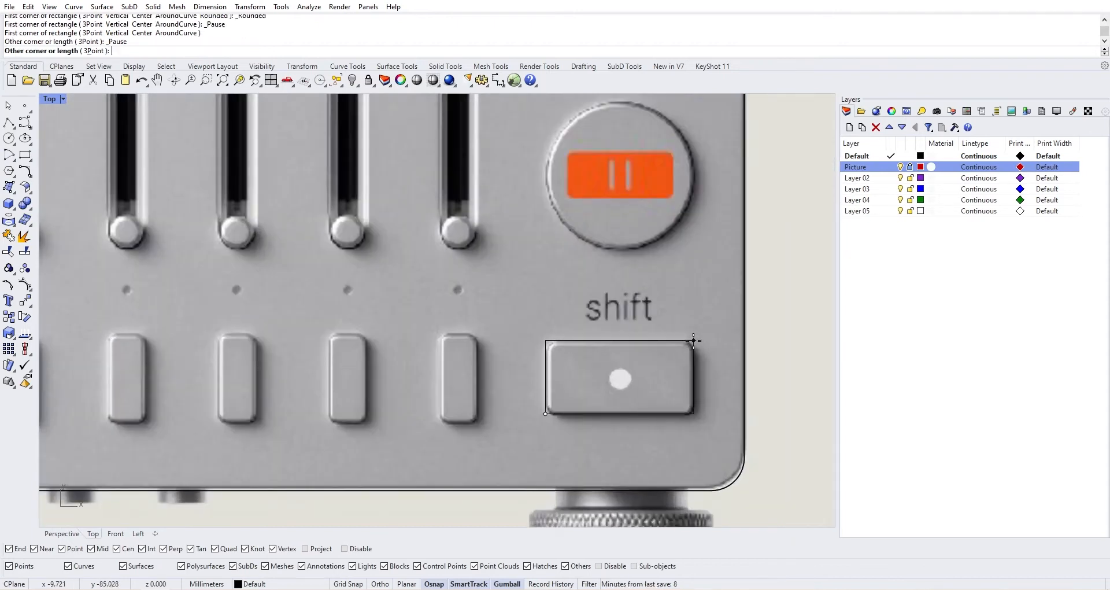
scroll(695, 341, up, 2)
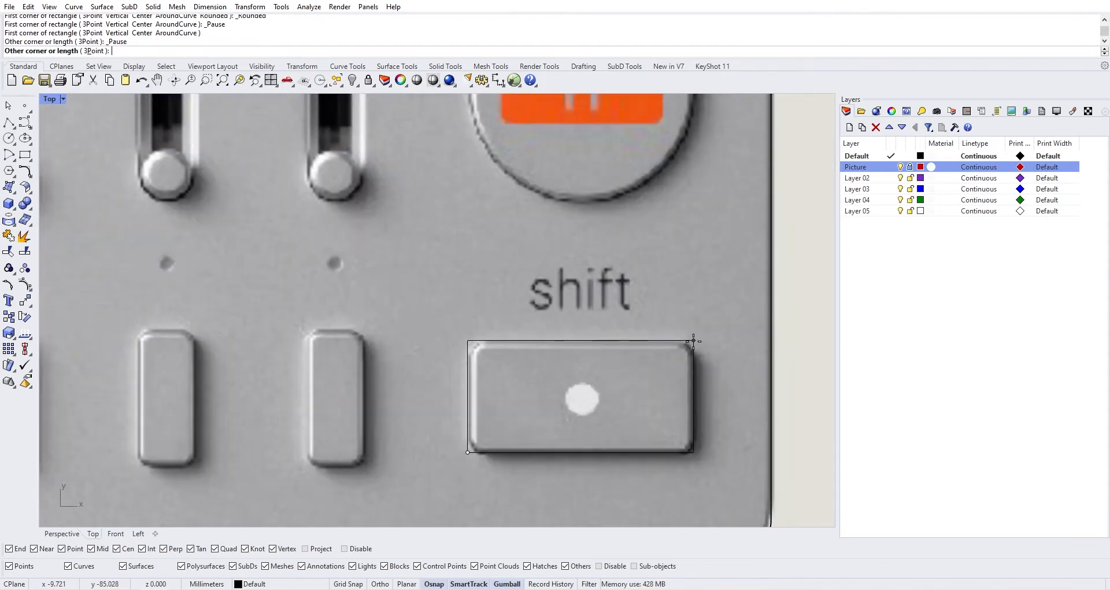
key(Escape)
Step: Restart the rounded rectangle and trace the outline of the shift button, matching its small corner radius
key(Return)
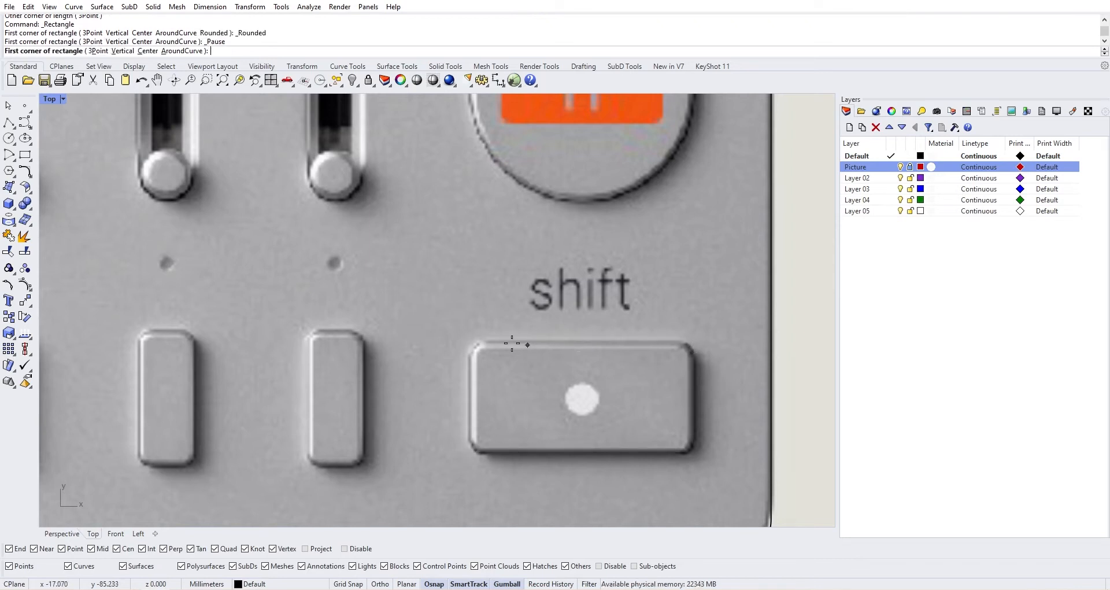
click(469, 342)
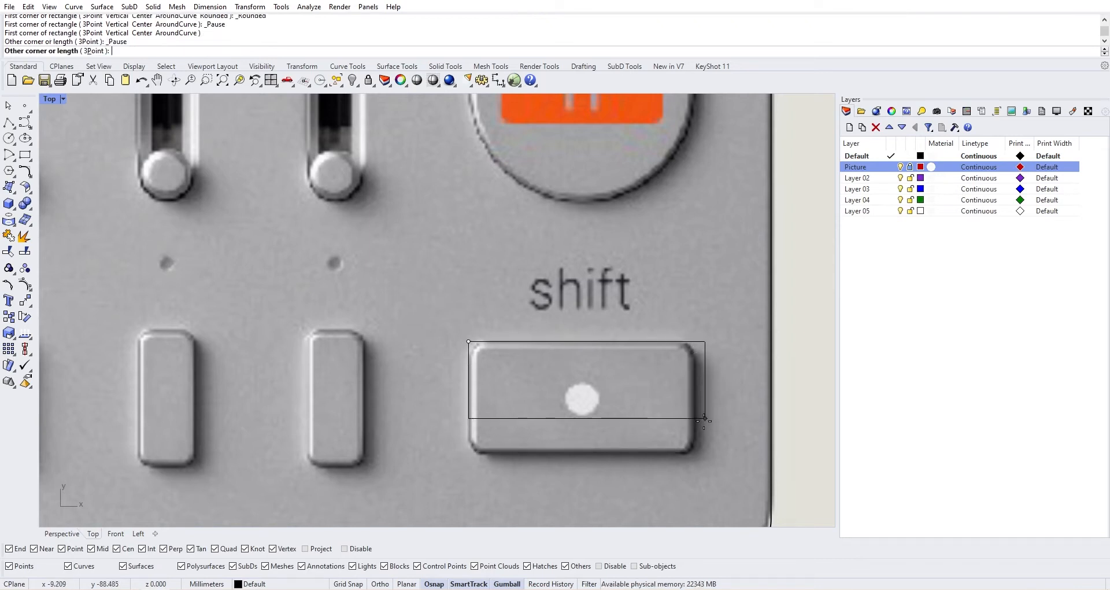
click(694, 453)
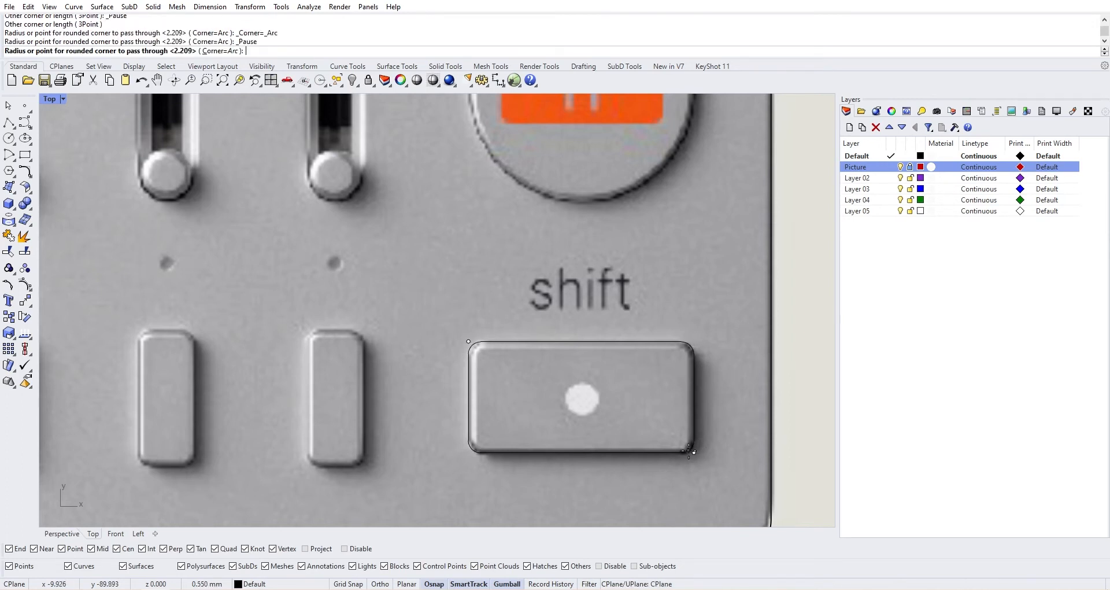
key(Return)
Step: Draw a circle with a 10 mm diameter centred on the orange II button
scroll(688, 449, down, 2)
scroll(660, 361, up, 2)
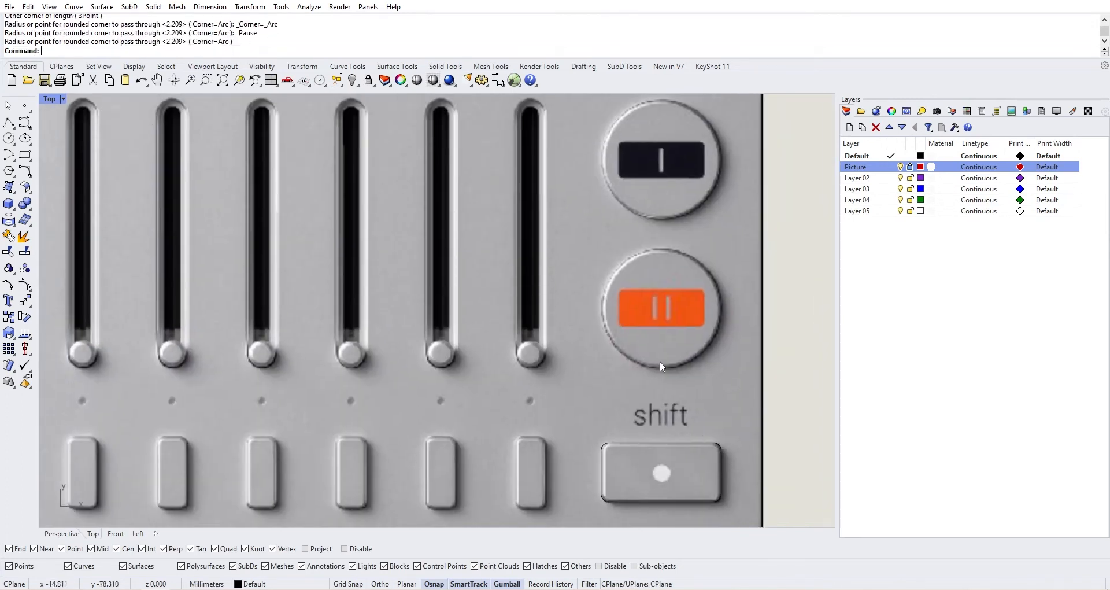
scroll(447, 327, up, 3)
click(9, 139)
scroll(654, 300, up, 1)
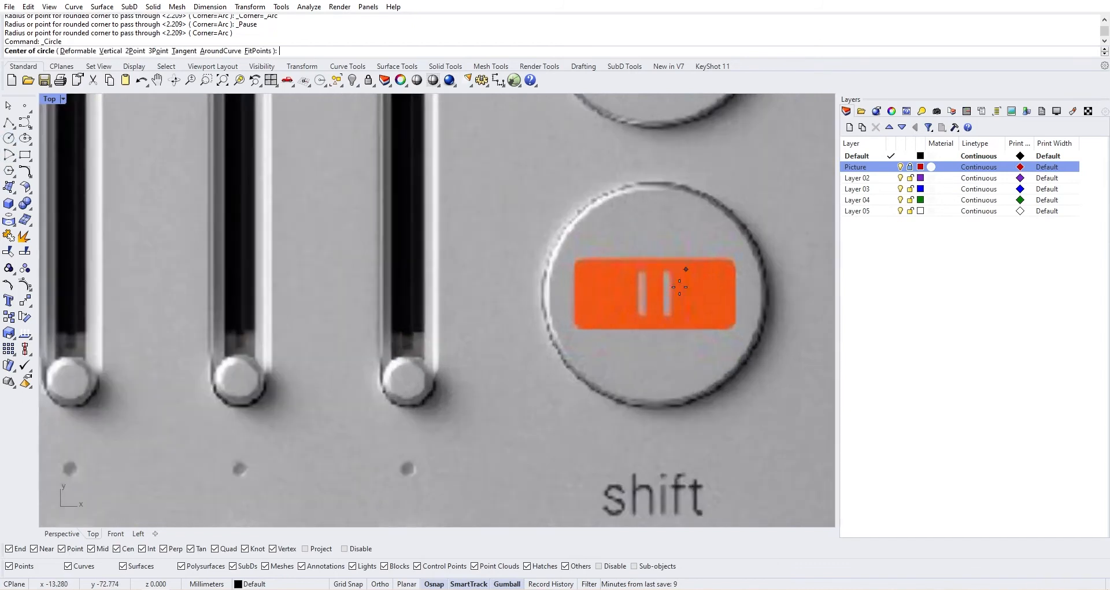
scroll(650, 306, down, 3)
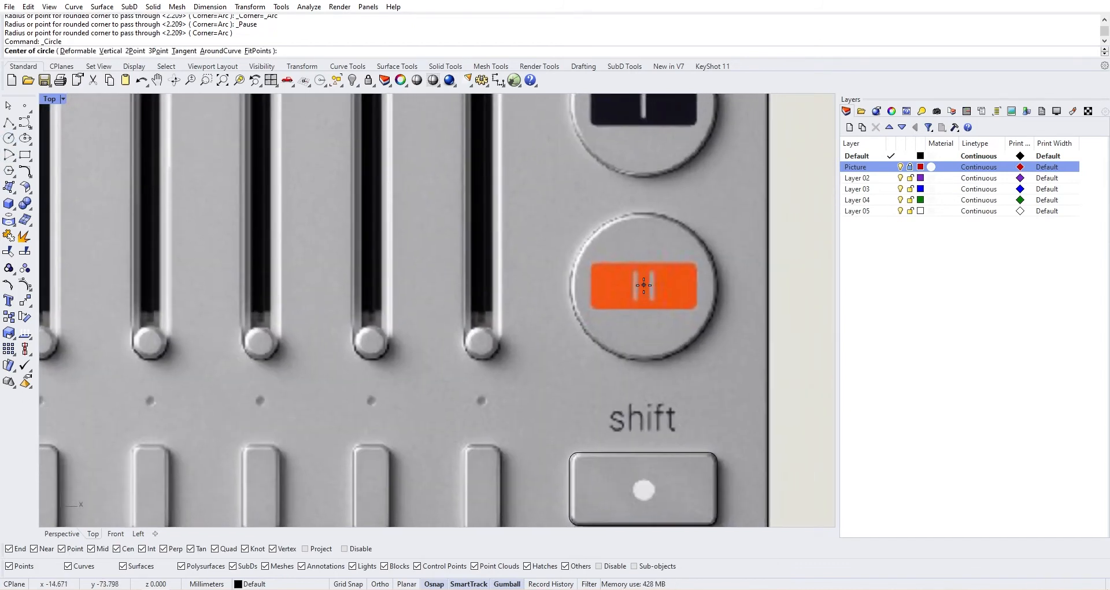
click(644, 285)
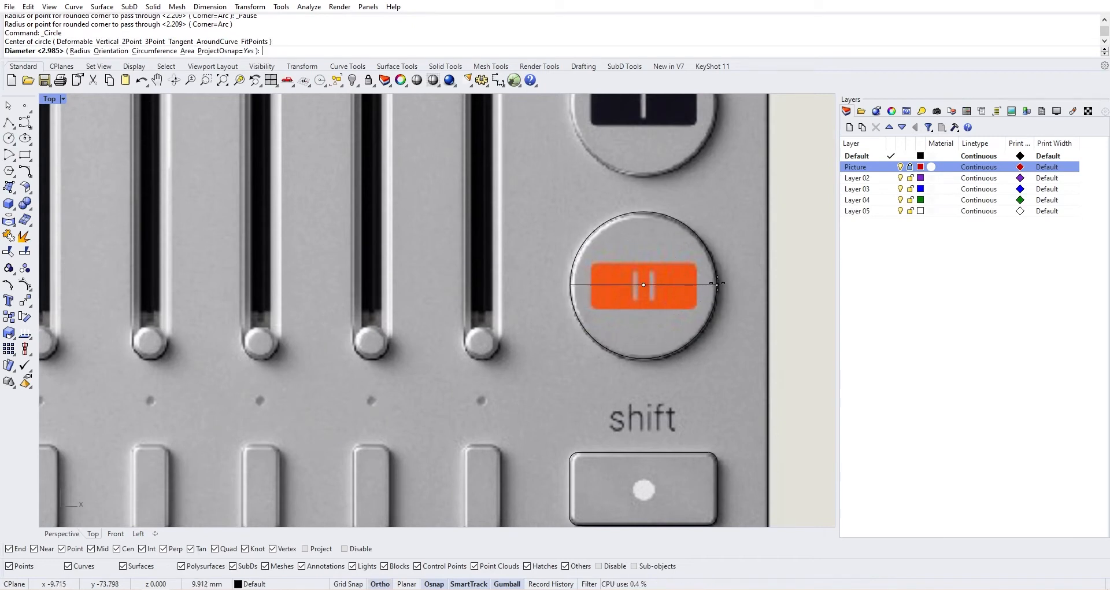
text(10)
key(Return)
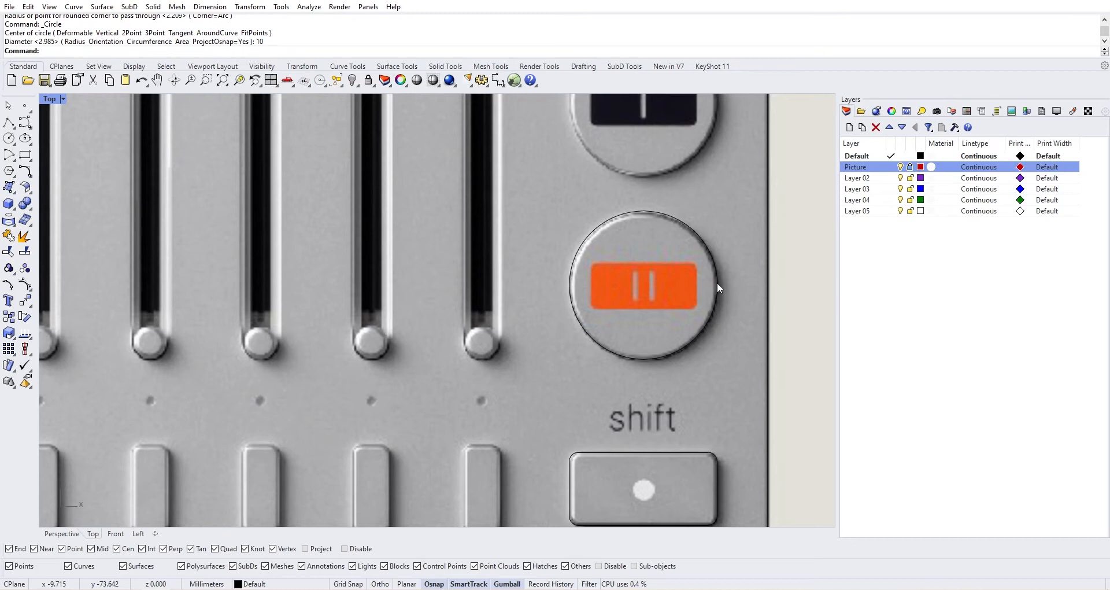
Step: Copy the 10 mm circle vertically from the orange II button onto the black FX I button
scroll(718, 282, down, 4)
right_drag(717, 282, 699, 321)
click(653, 273)
right_drag(663, 256, 661, 311)
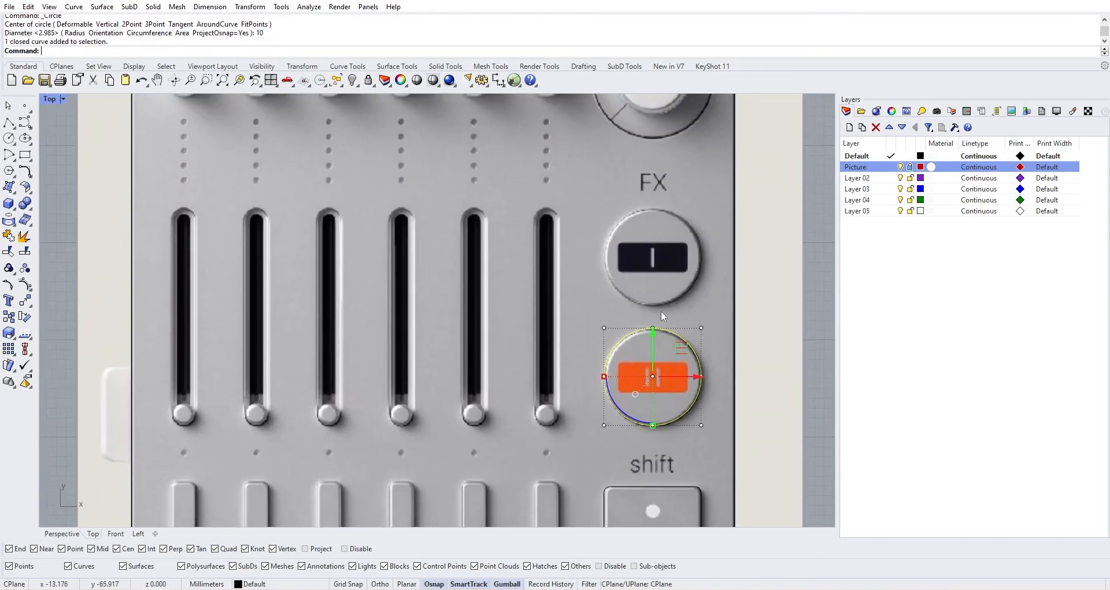
drag(654, 332, 660, 218)
Step: Copy the circle up onto the large knob above FX, scale it to the knob's outer ring and adjust its vertical position
right_drag(658, 179, 664, 299)
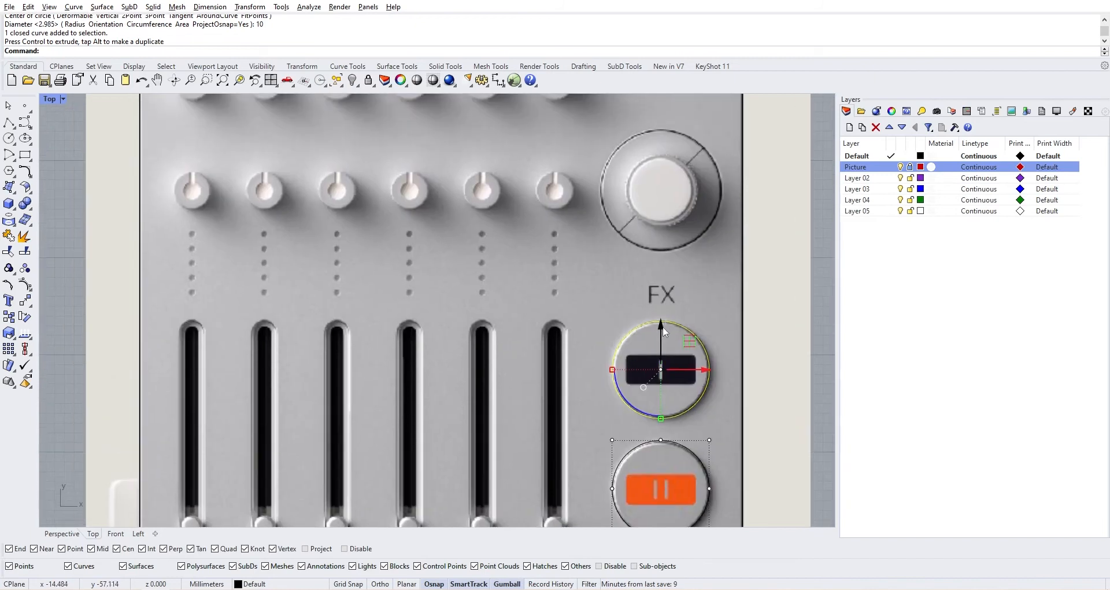
drag(663, 329, 641, 152)
drag(611, 190, 602, 189)
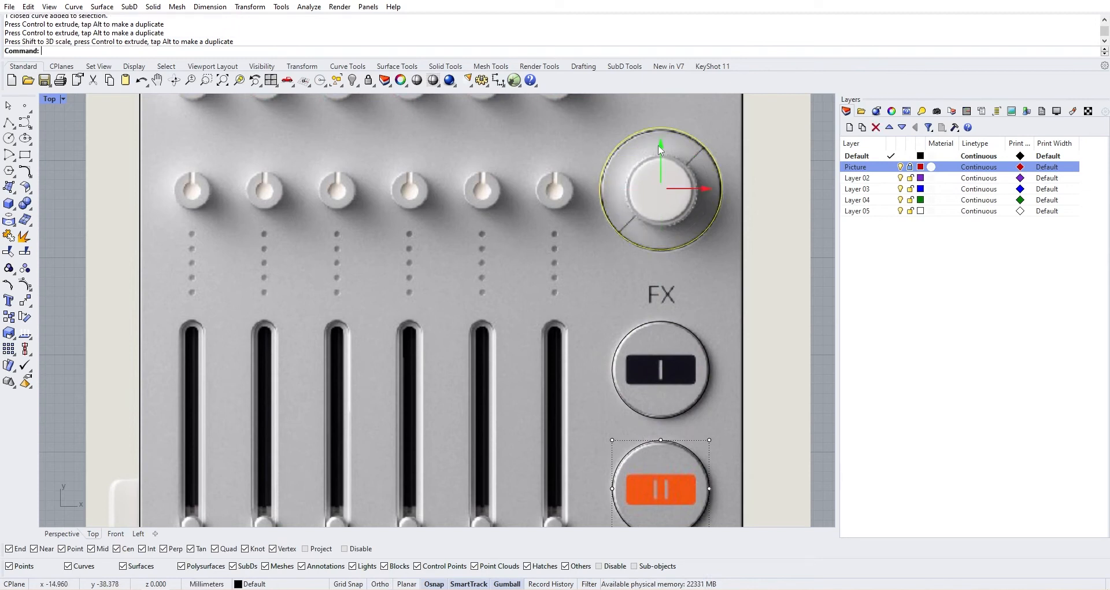
drag(661, 149, 663, 151)
scroll(679, 169, down, 5)
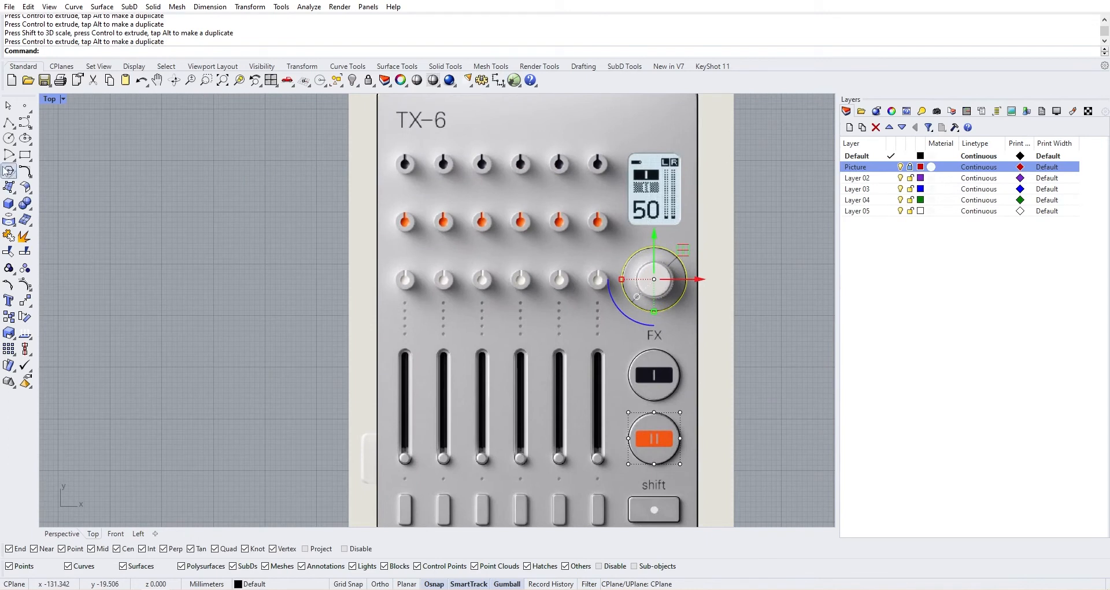
click(25, 155)
click(110, 167)
scroll(632, 197, up, 3)
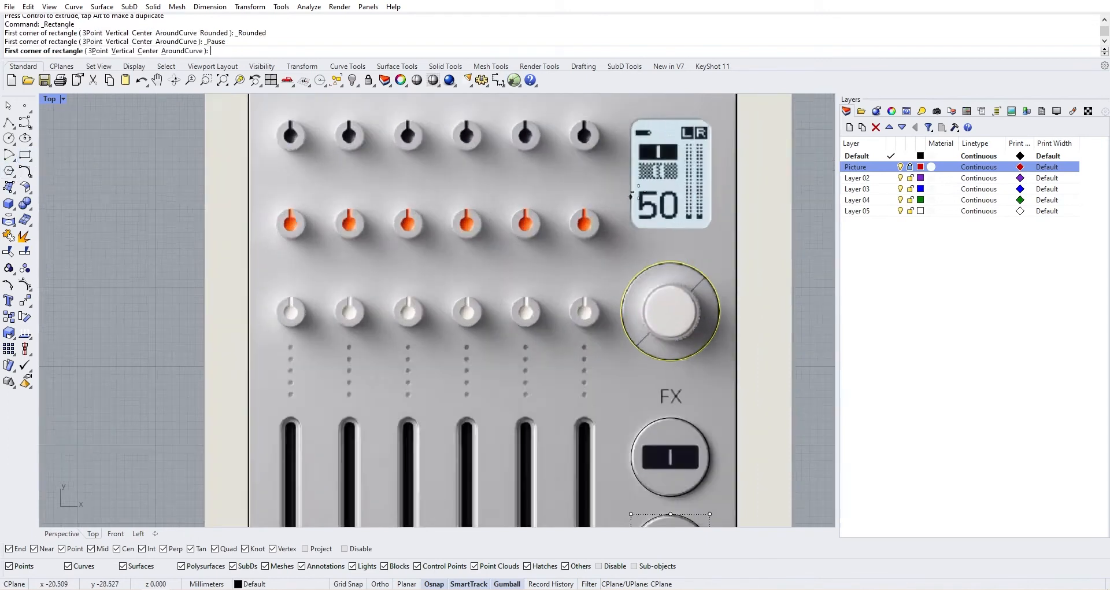
scroll(632, 197, up, 2)
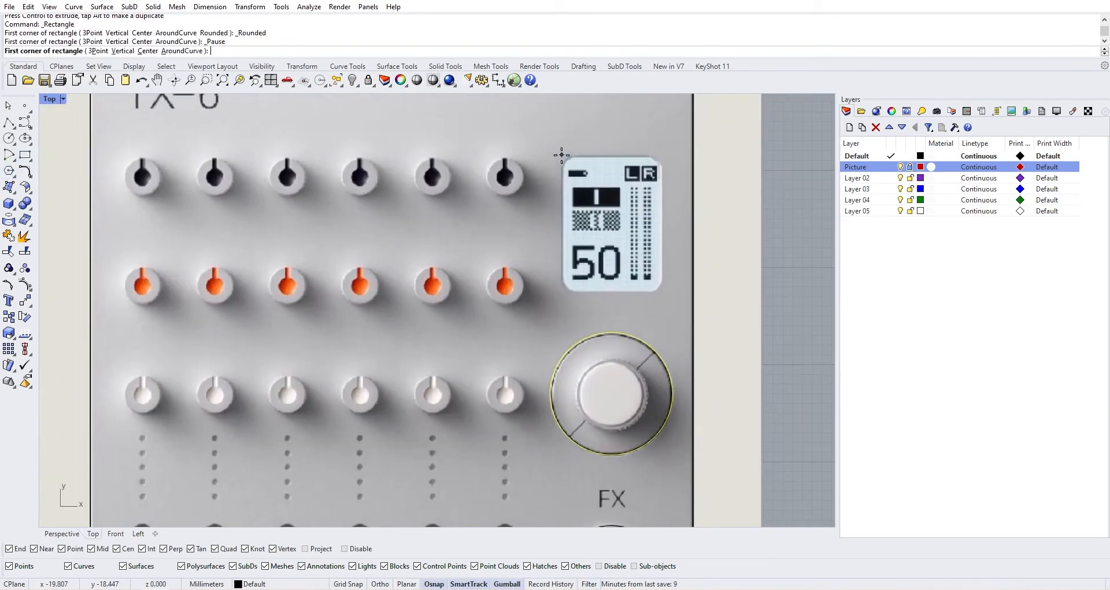
click(561, 155)
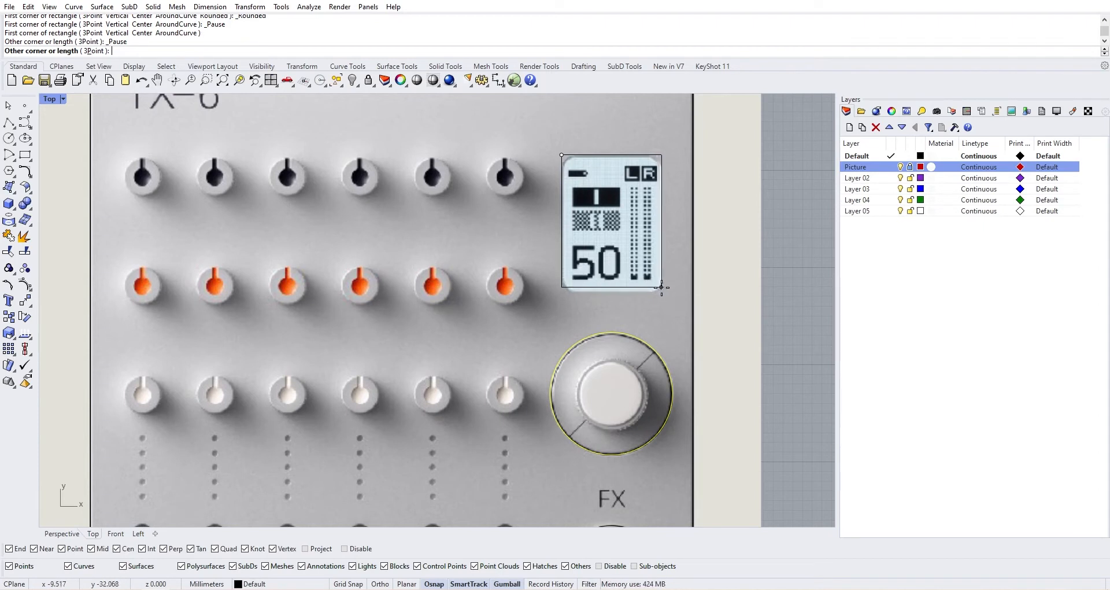
key(Escape)
text(`)
key(Return)
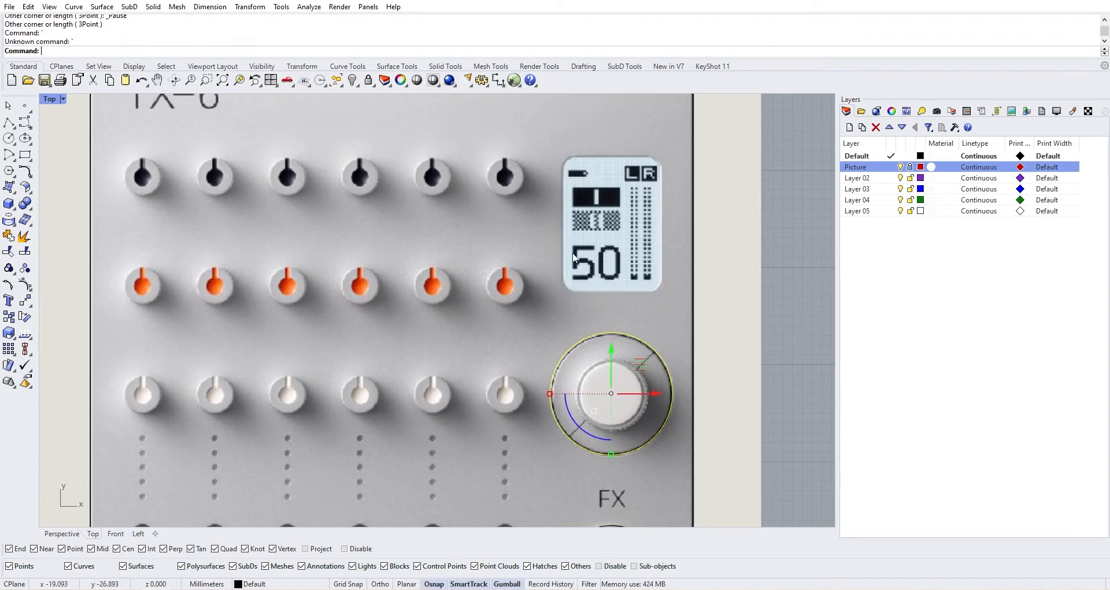
Step: Trace the display screen above the large knob with a rounded rectangle, matching its corner radius
click(30, 160)
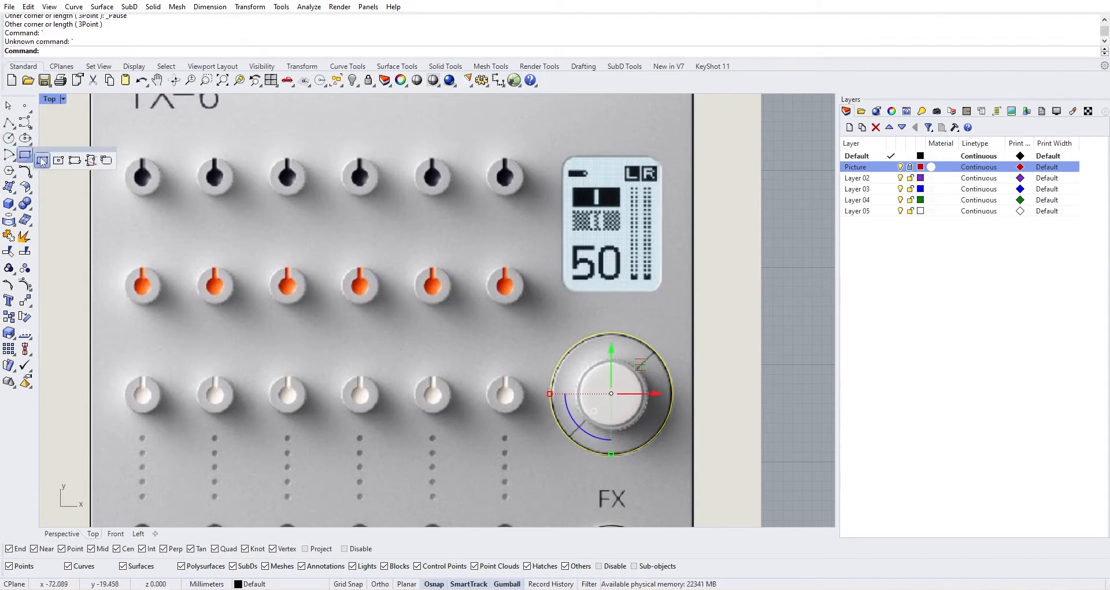
click(106, 160)
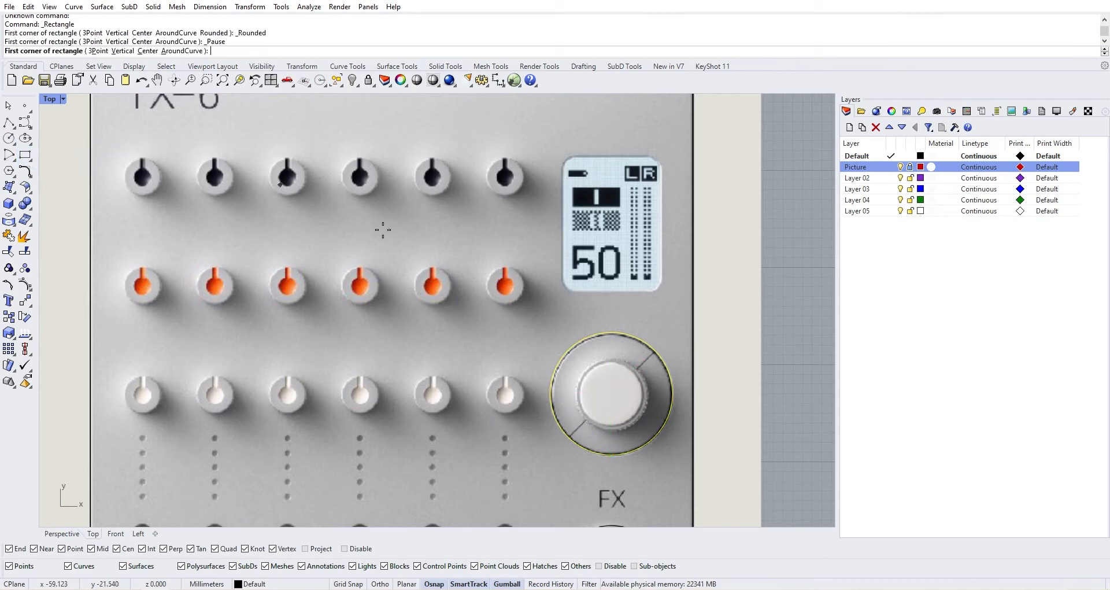
click(562, 290)
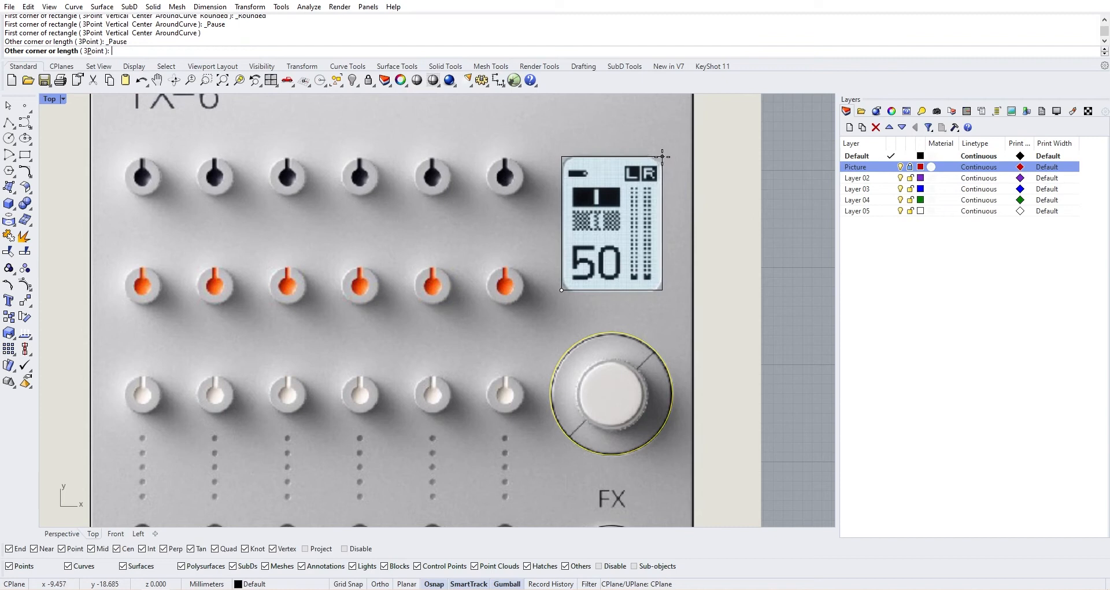
click(662, 156)
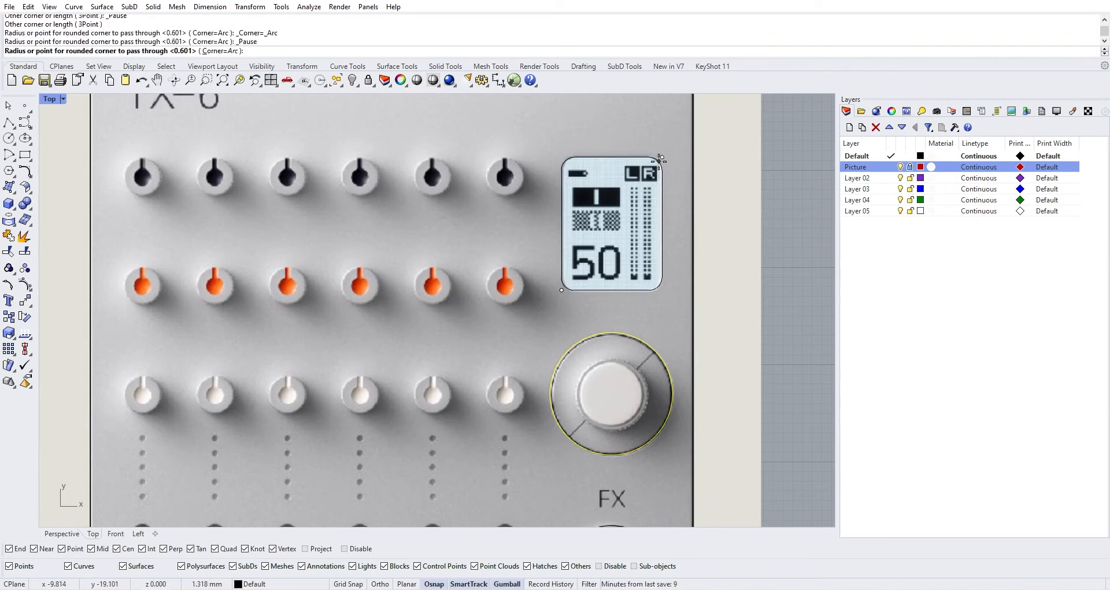
click(659, 161)
Step: Trace the first of the six small channel buttons below the faders with a rounded rectangle that follows its rounded corners
scroll(183, 199, down, 4)
right_drag(84, 238, 201, 283)
scroll(324, 292, up, 4)
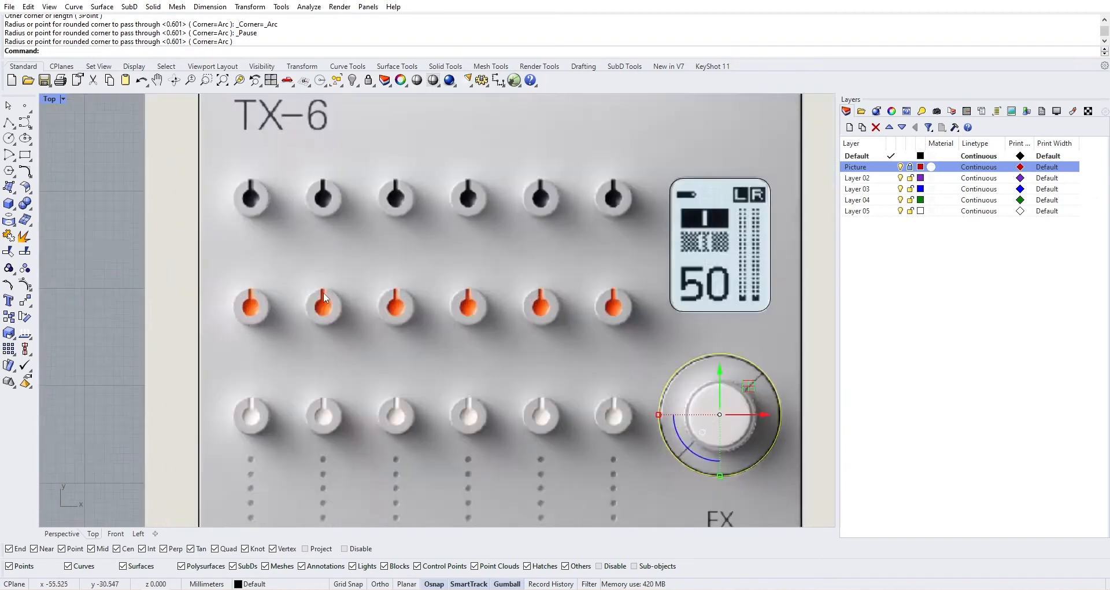
scroll(324, 293, down, 4)
right_drag(333, 307, 397, 297)
right_drag(378, 480, 422, 130)
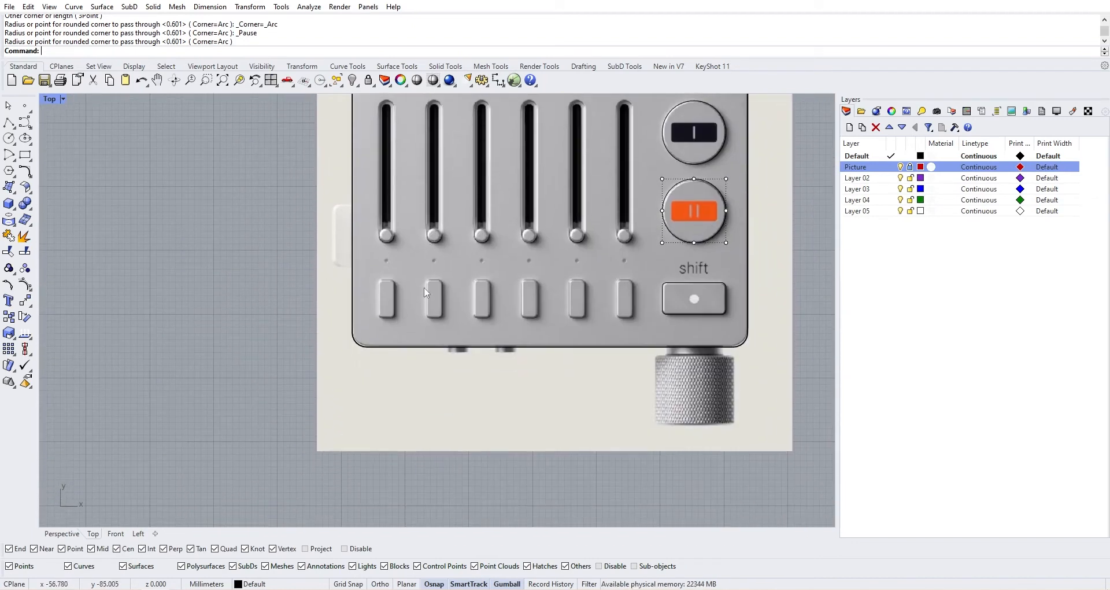
scroll(418, 302, up, 6)
right_drag(396, 280, 404, 303)
click(30, 154)
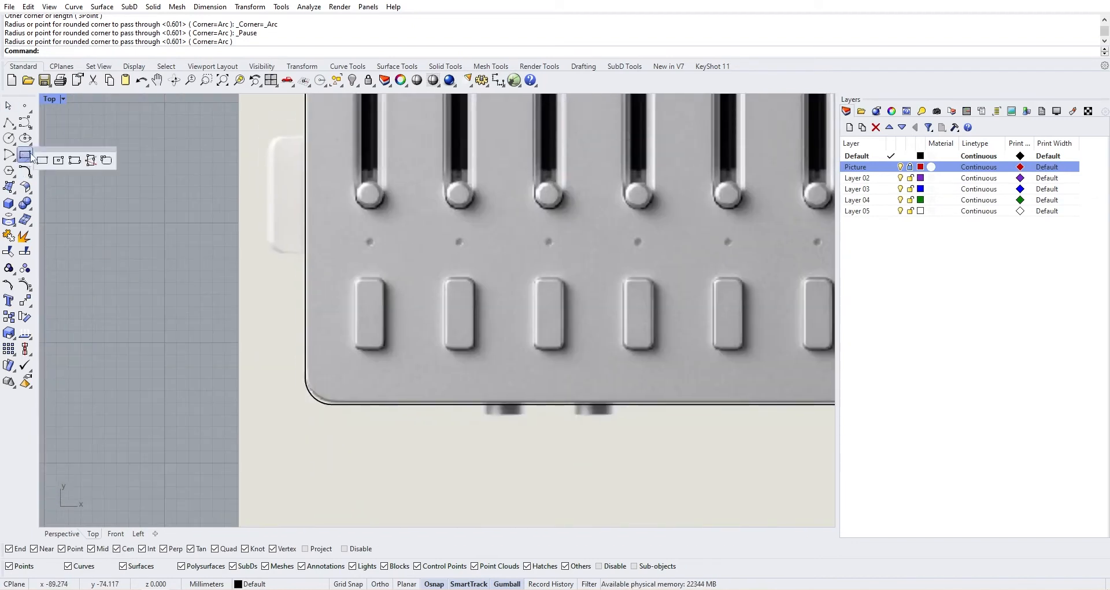
click(106, 160)
scroll(357, 348, up, 2)
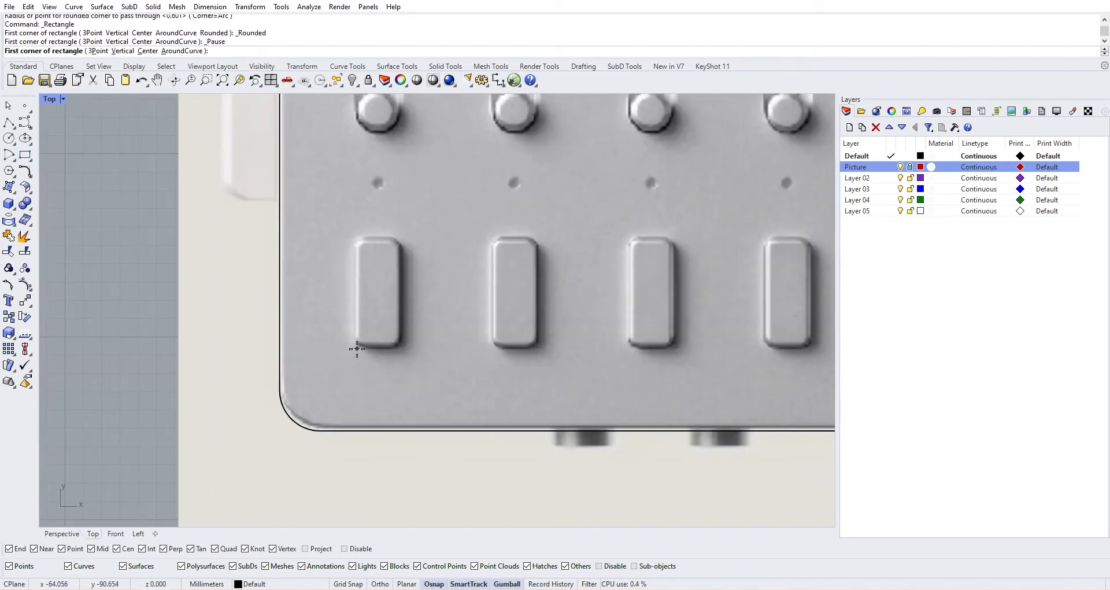
click(356, 349)
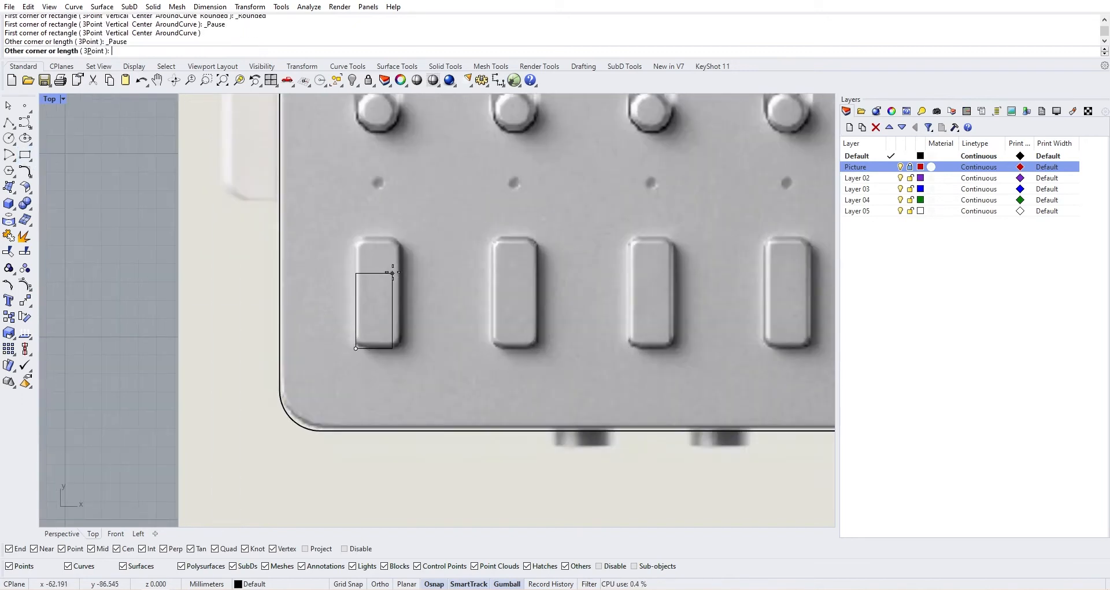
click(400, 239)
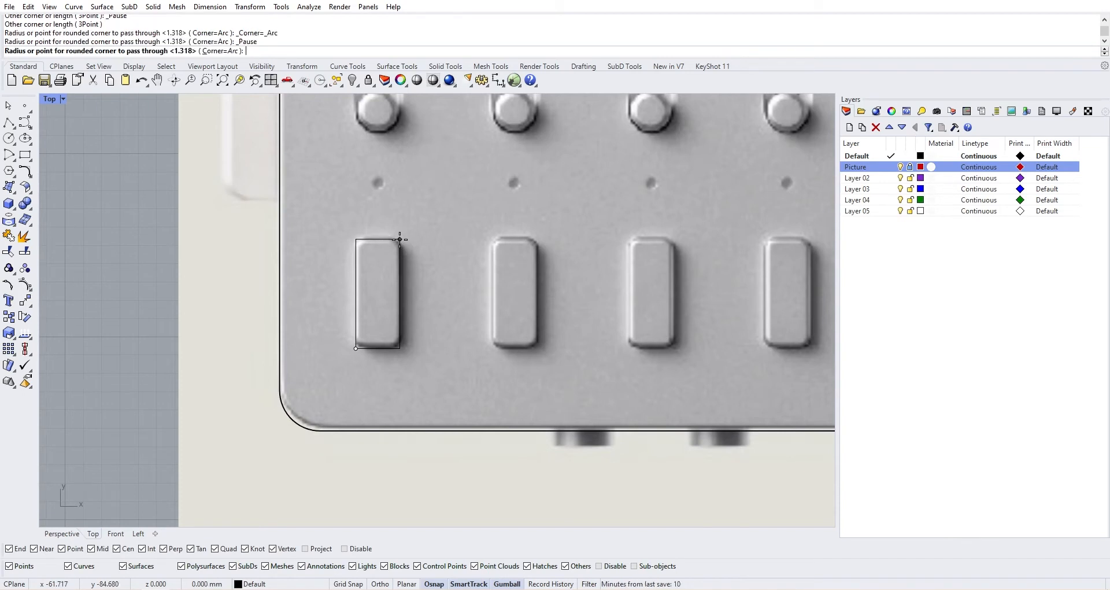
click(398, 242)
Step: Try a circle about 0.7 mm in diameter on the indicator dot above the first channel button, and delete it
click(388, 241)
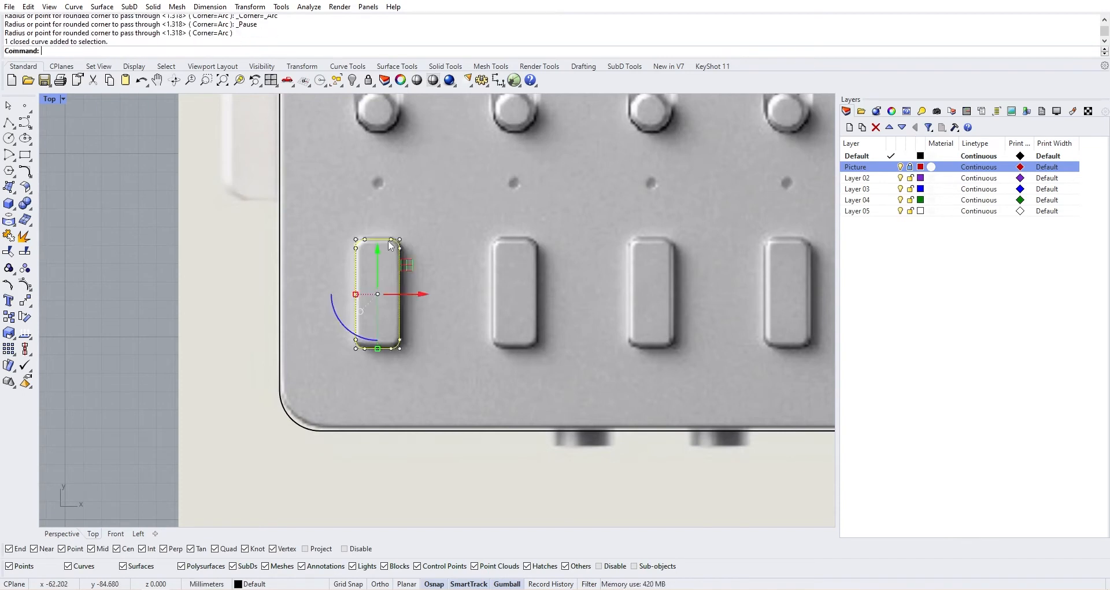
right_drag(394, 165, 411, 258)
scroll(434, 415, down, 5)
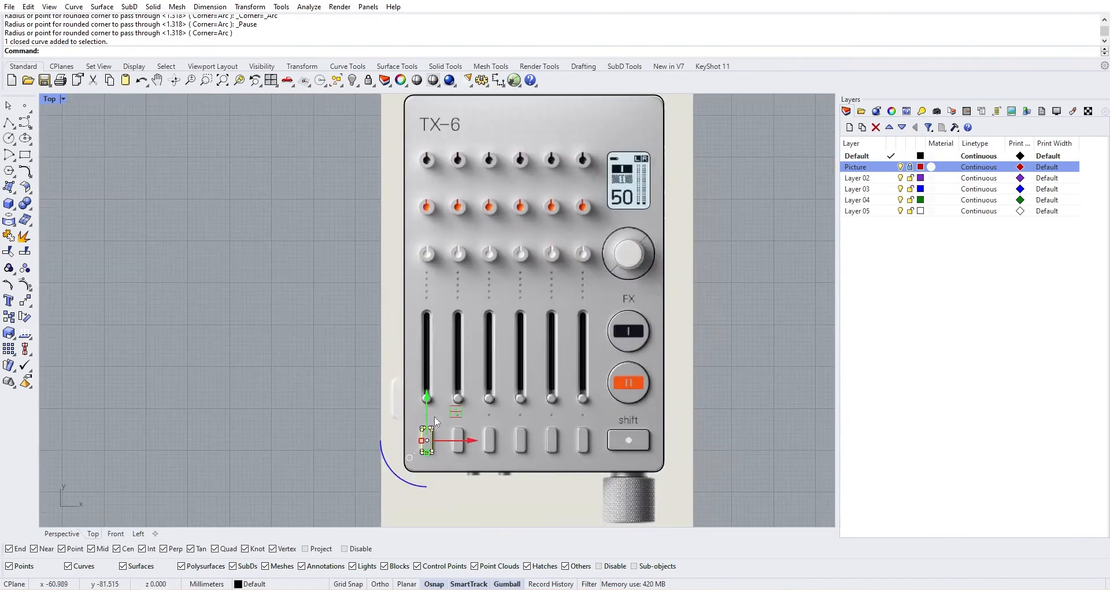
scroll(431, 398, up, 4)
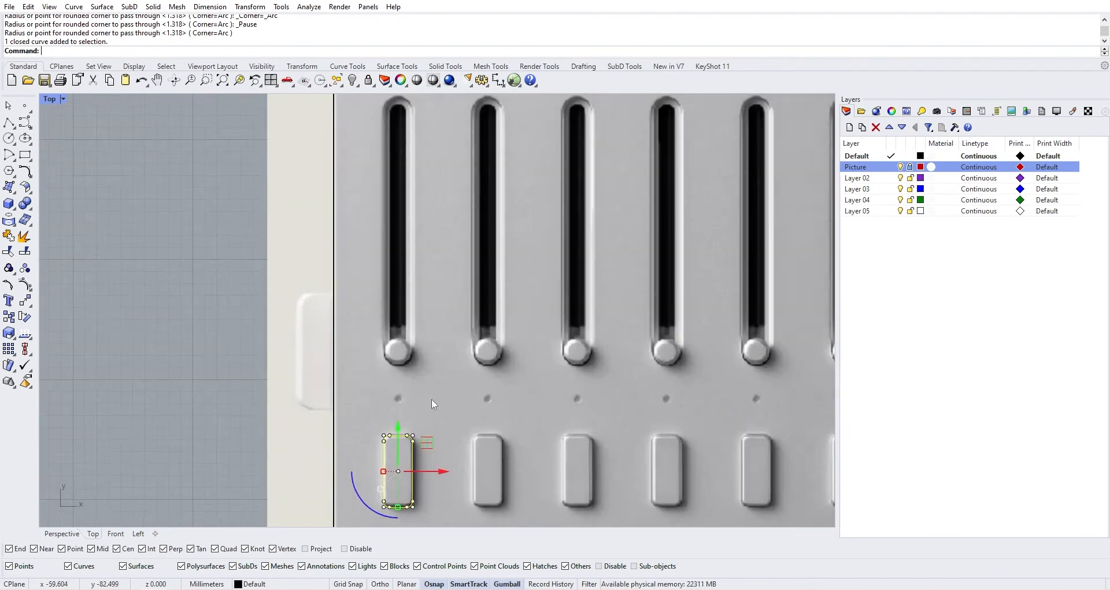
click(9, 138)
scroll(429, 466, up, 5)
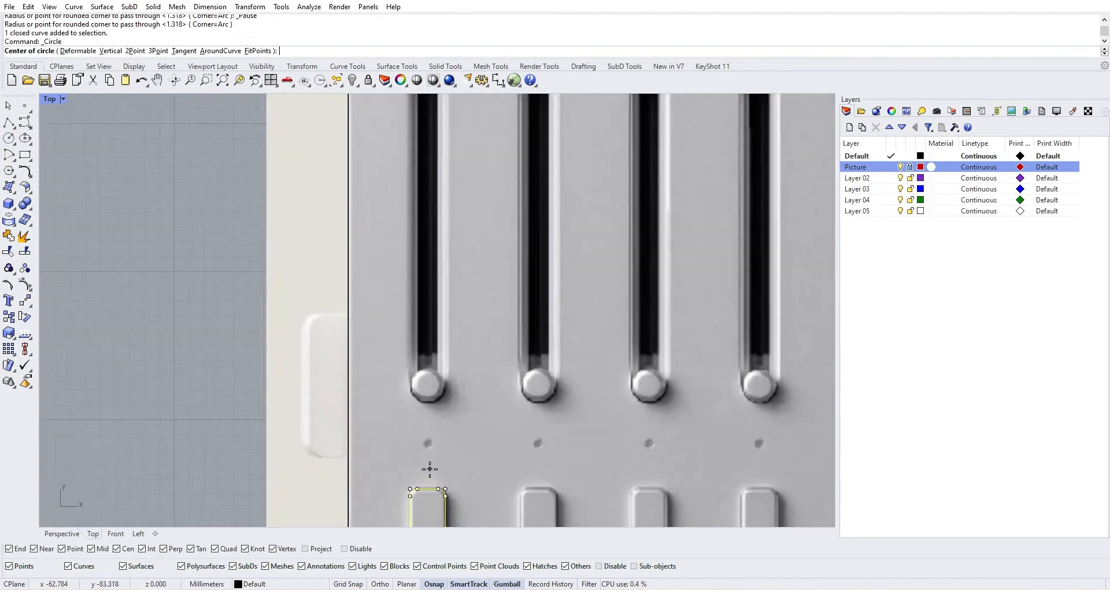
scroll(434, 422, down, 2)
scroll(436, 398, up, 2)
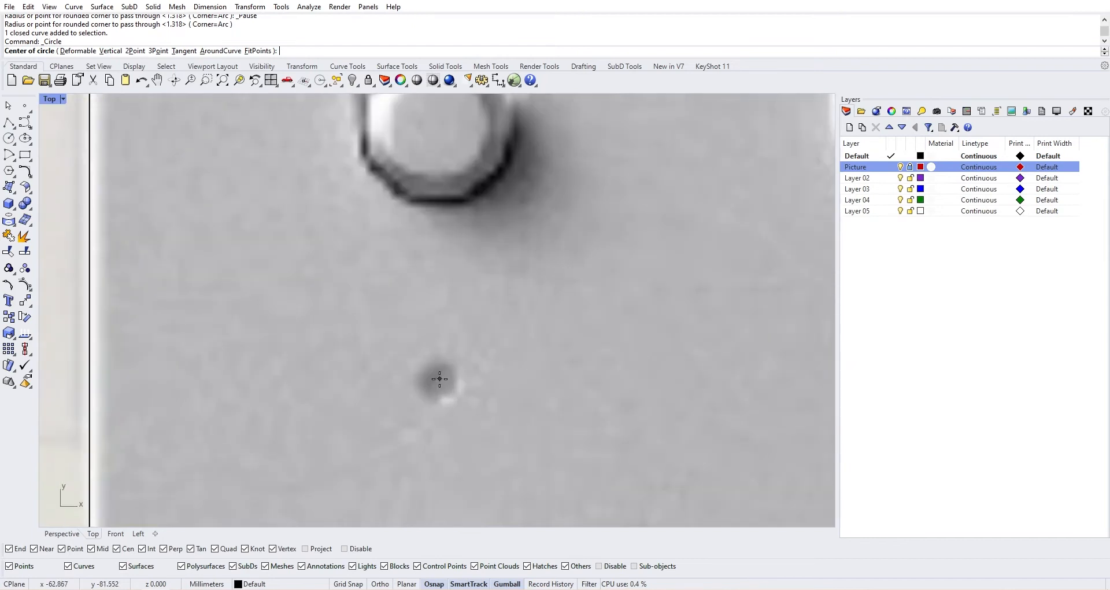
click(437, 383)
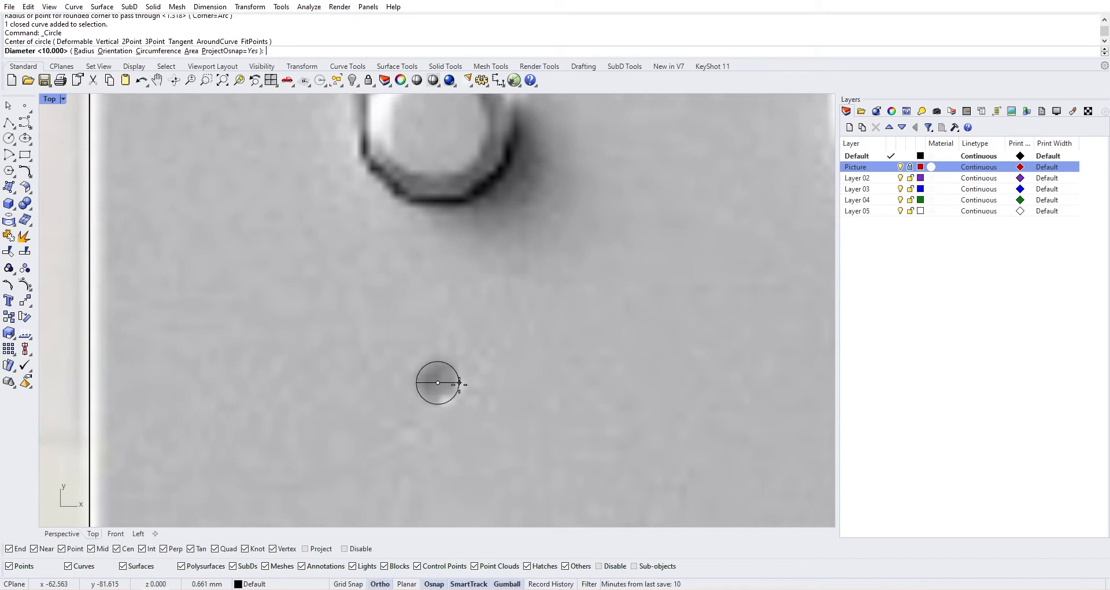
click(462, 383)
scroll(462, 387, down, 3)
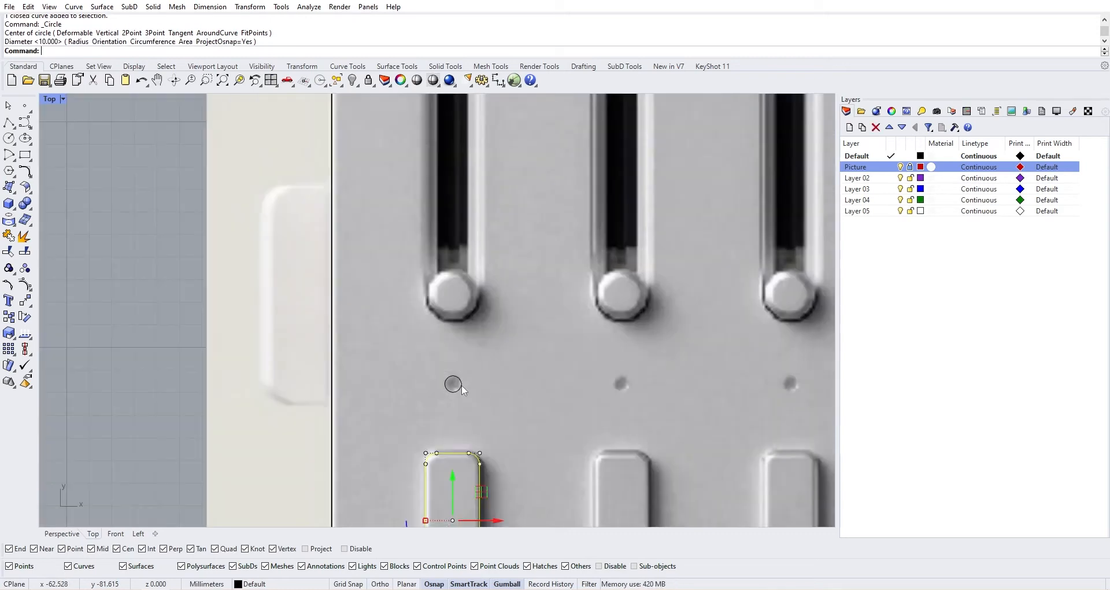
scroll(463, 390, up, 3)
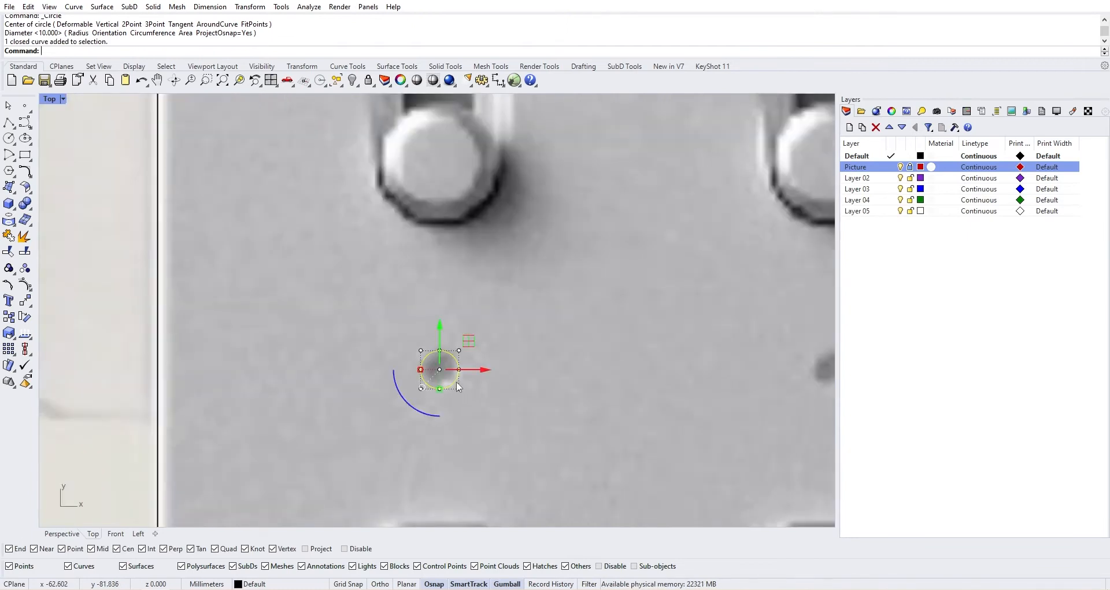
key(Delete)
Step: Try a 0.5 mm diameter circle on the indicator dot above the first channel button, and delete it
key(Return)
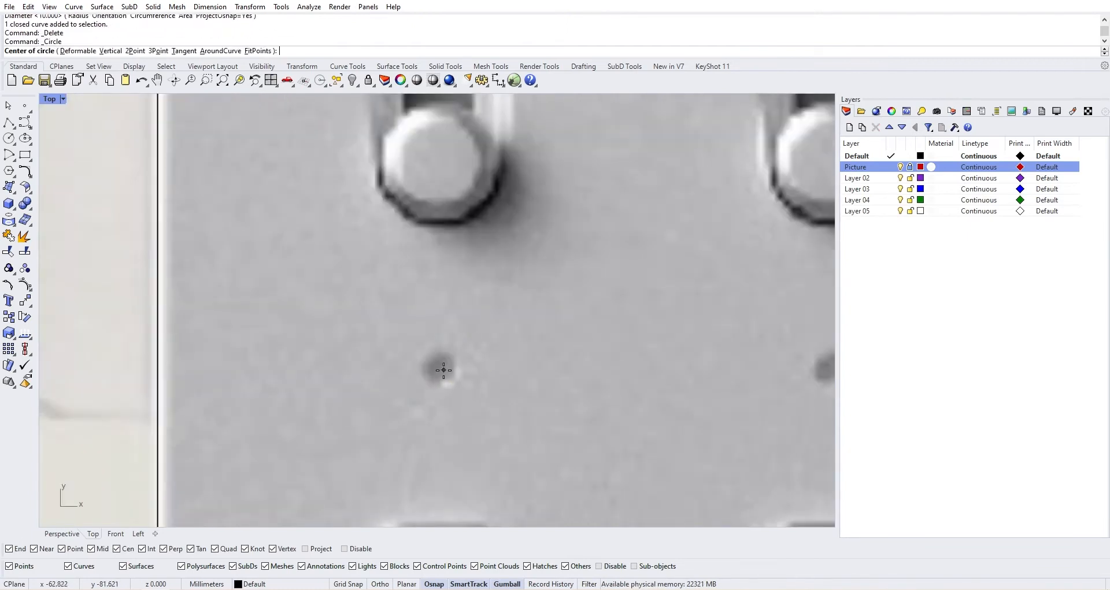
click(444, 370)
text(0.)
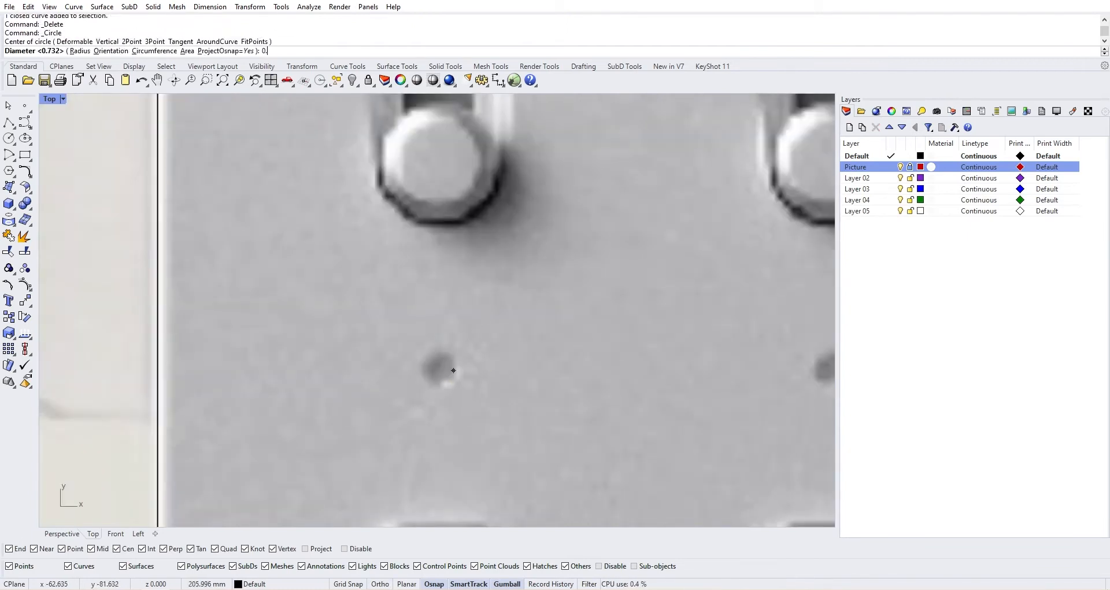
text(5)
key(Return)
scroll(461, 370, down, 5)
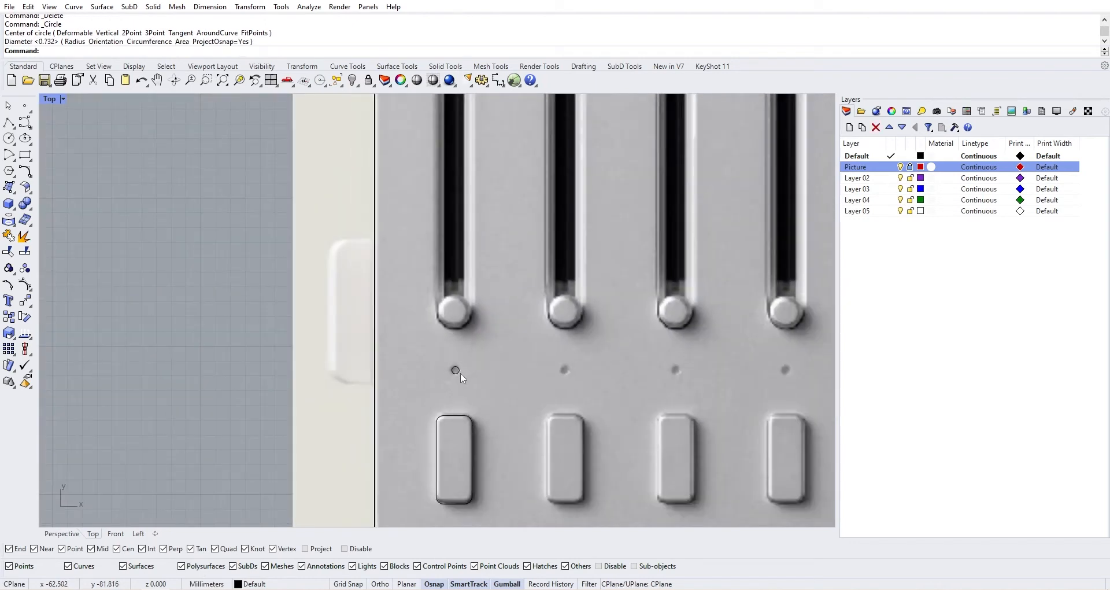
scroll(457, 370, up, 5)
click(452, 368)
key(Delete)
Step: Try a 0.75 mm diameter circle on the indicator dot above the first channel button
key(Return)
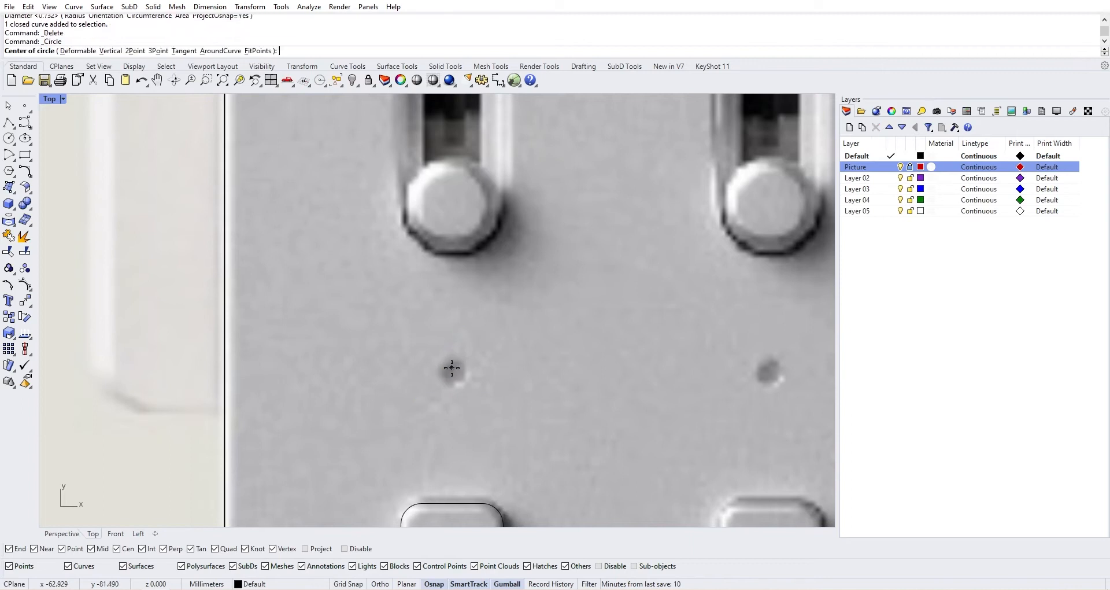
click(456, 372)
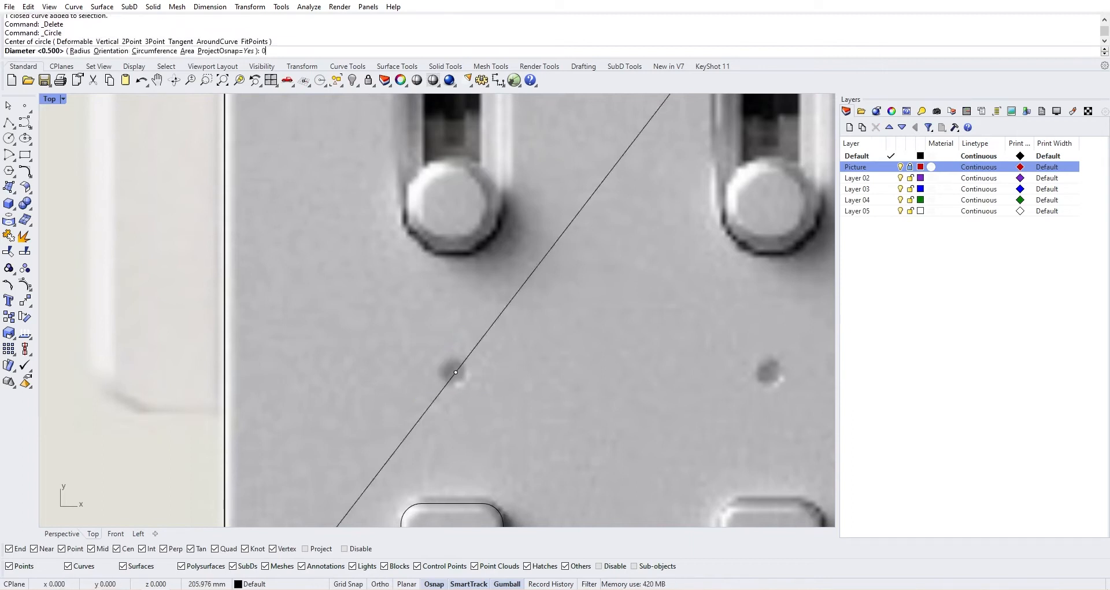
text(0.75)
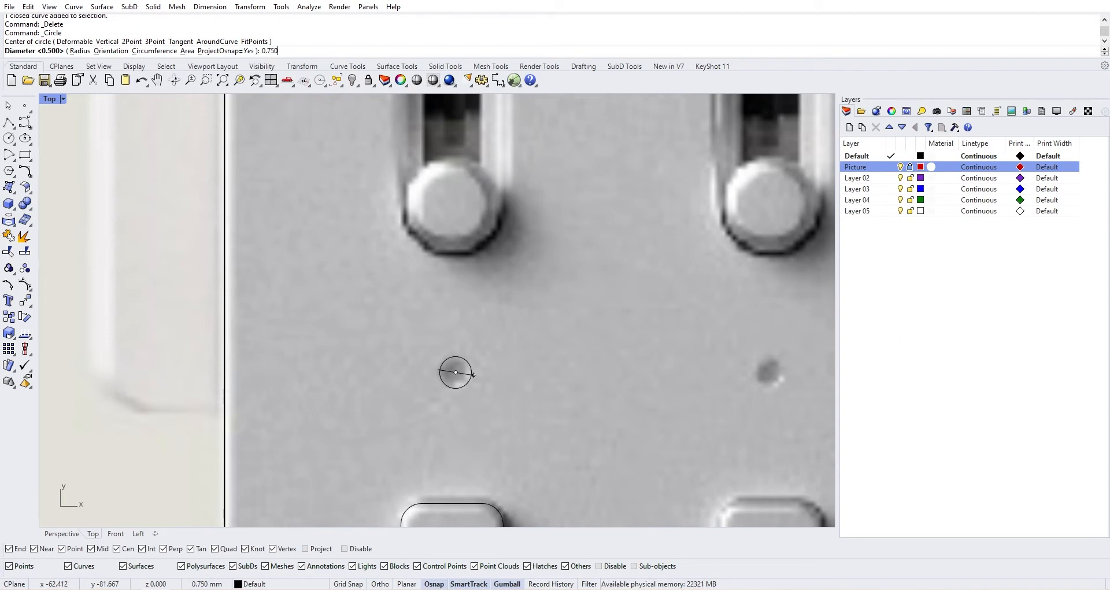
key(Return)
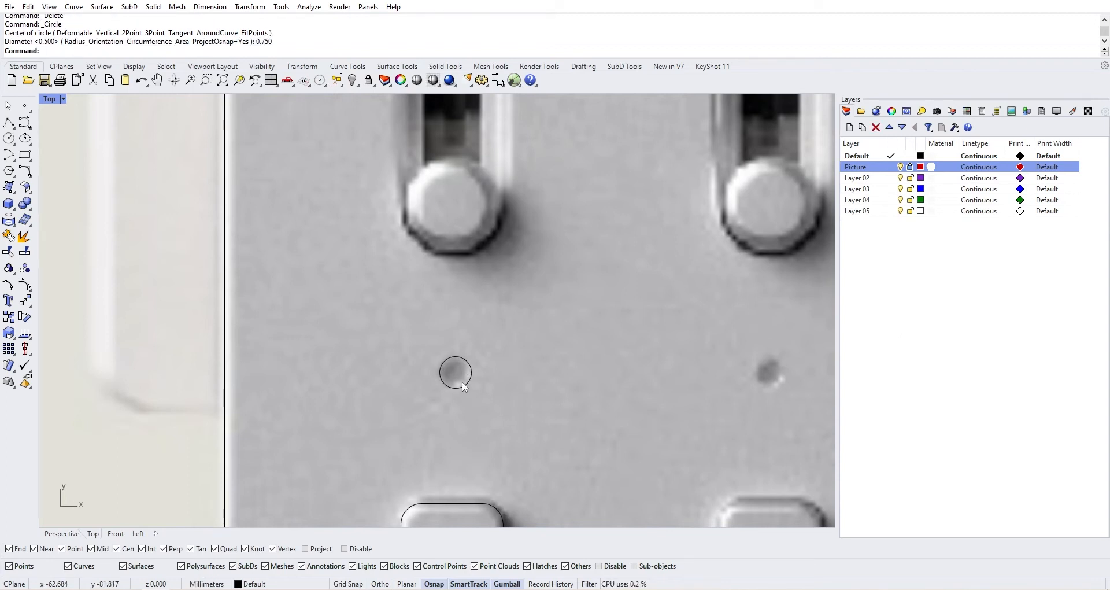
scroll(462, 380, down, 2)
scroll(450, 358, down, 2)
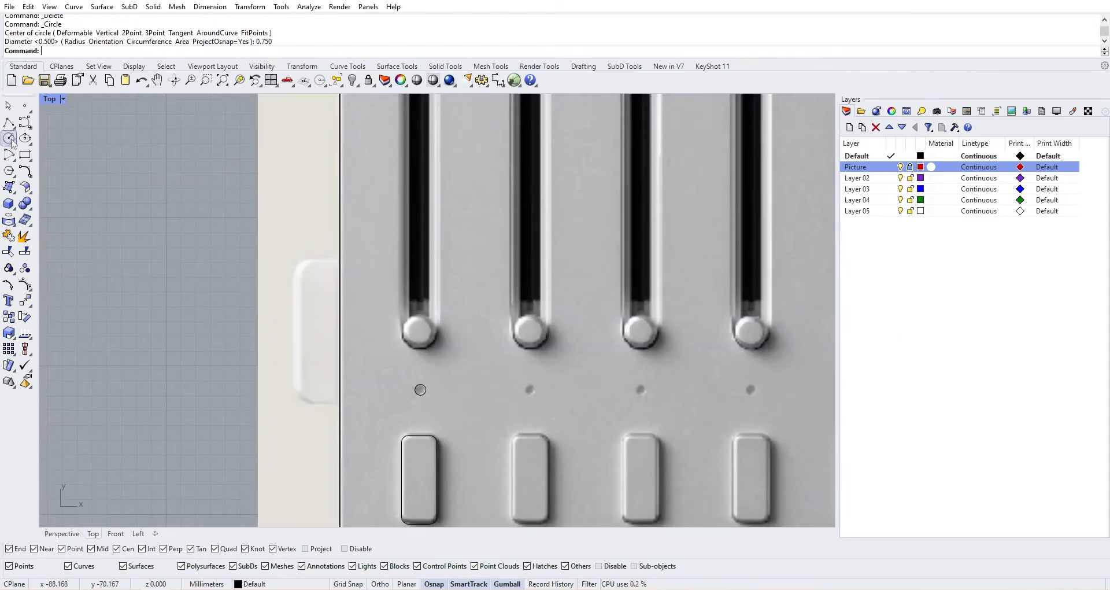
Step: Trace the first fader slot with a rounded rectangle whose corner radius follows the slot's round ends
click(26, 157)
click(106, 158)
scroll(417, 142, down, 2)
right_drag(417, 142, 430, 251)
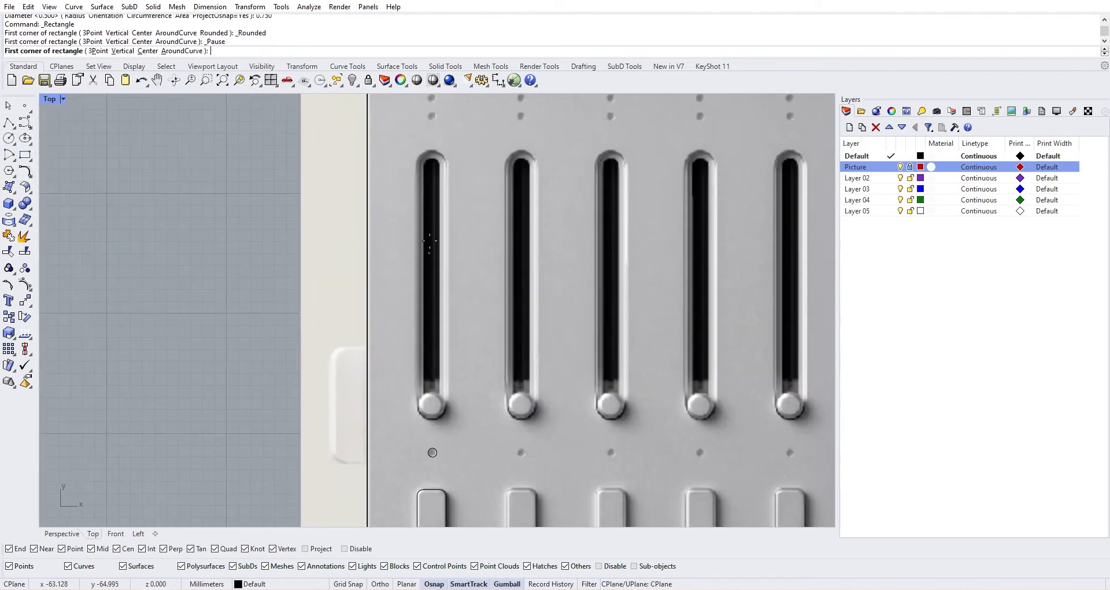
click(416, 150)
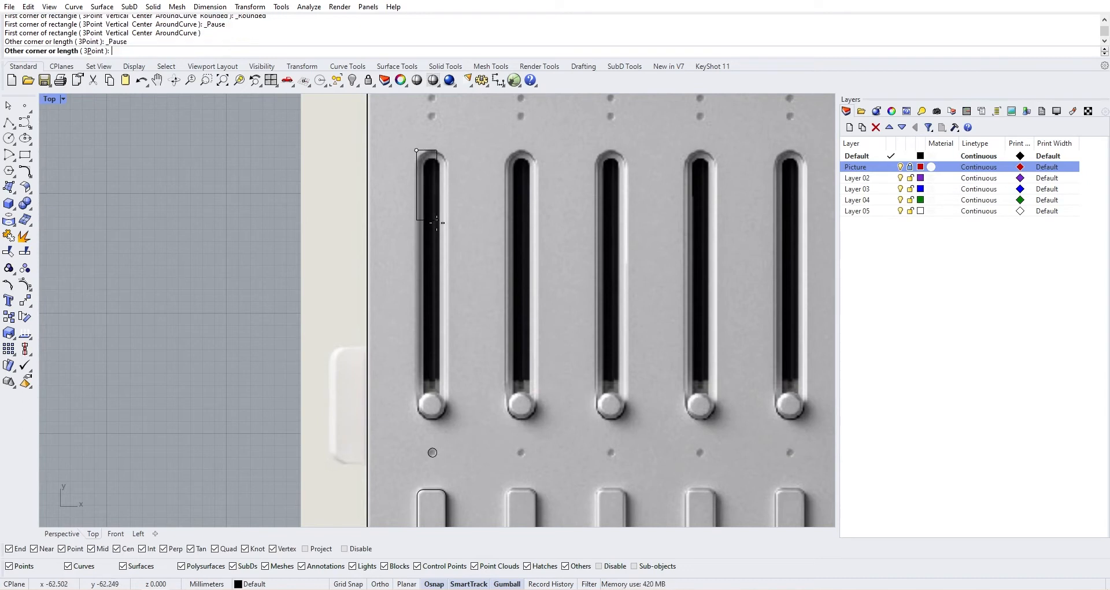
scroll(446, 421, up, 2)
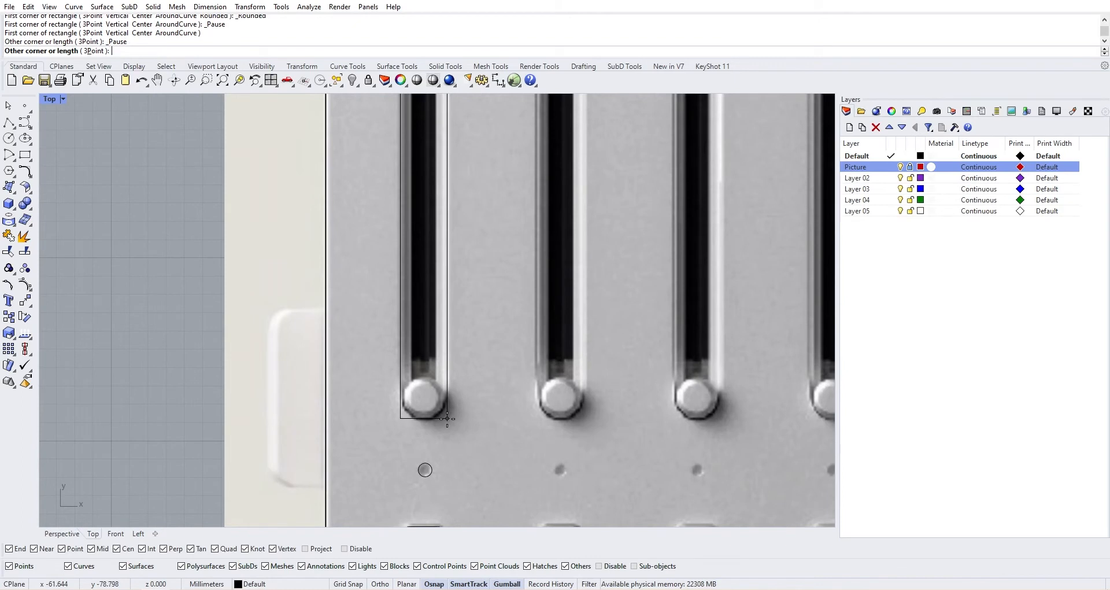
scroll(447, 418, down, 1)
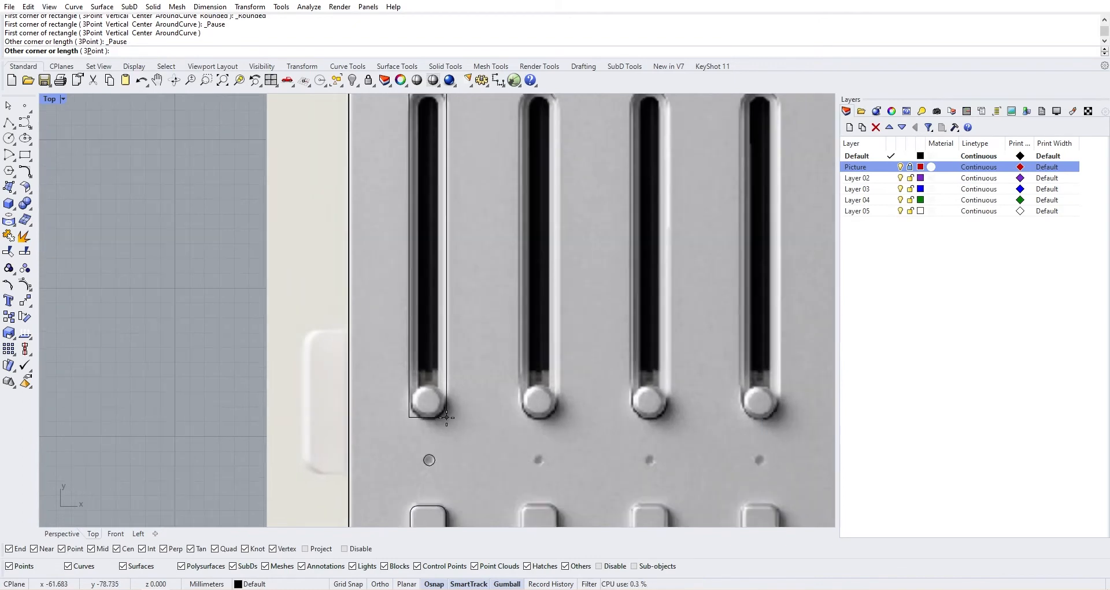
click(447, 417)
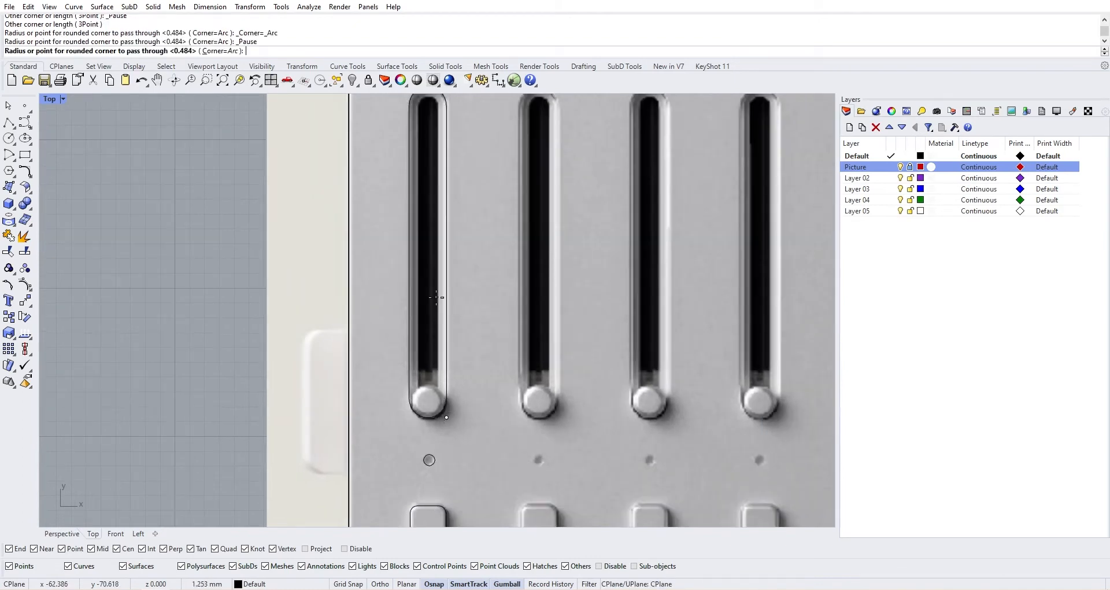
click(436, 298)
scroll(436, 297, down, 3)
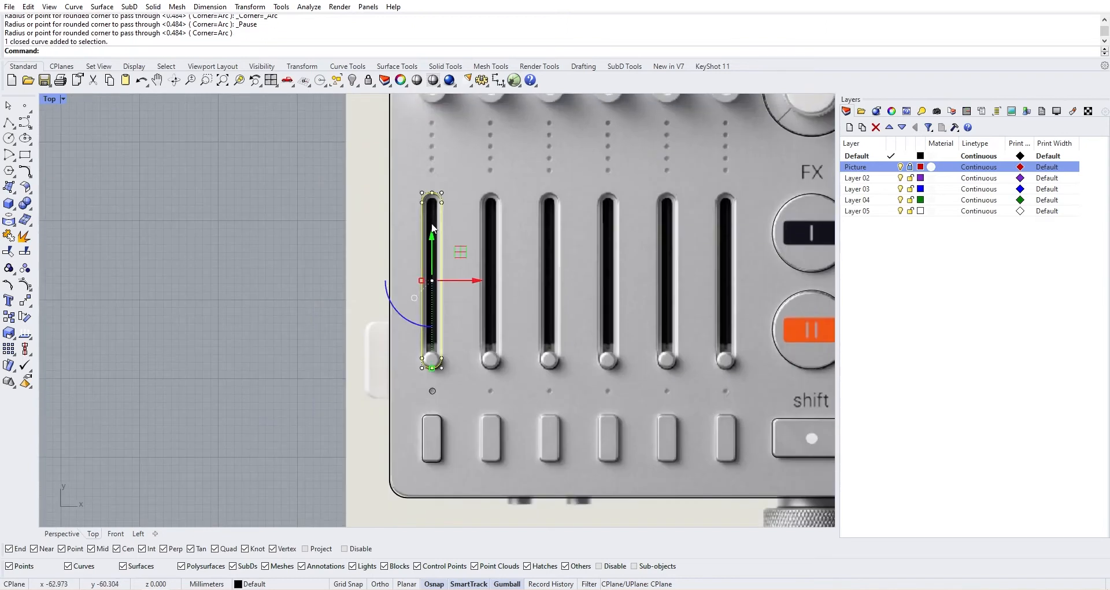
Step: Copy the 0.75 mm indicator circle up onto the five level dots above the first fader
scroll(433, 228, down, 2)
right_drag(289, 149, 293, 255)
scroll(376, 454, up, 4)
click(481, 477)
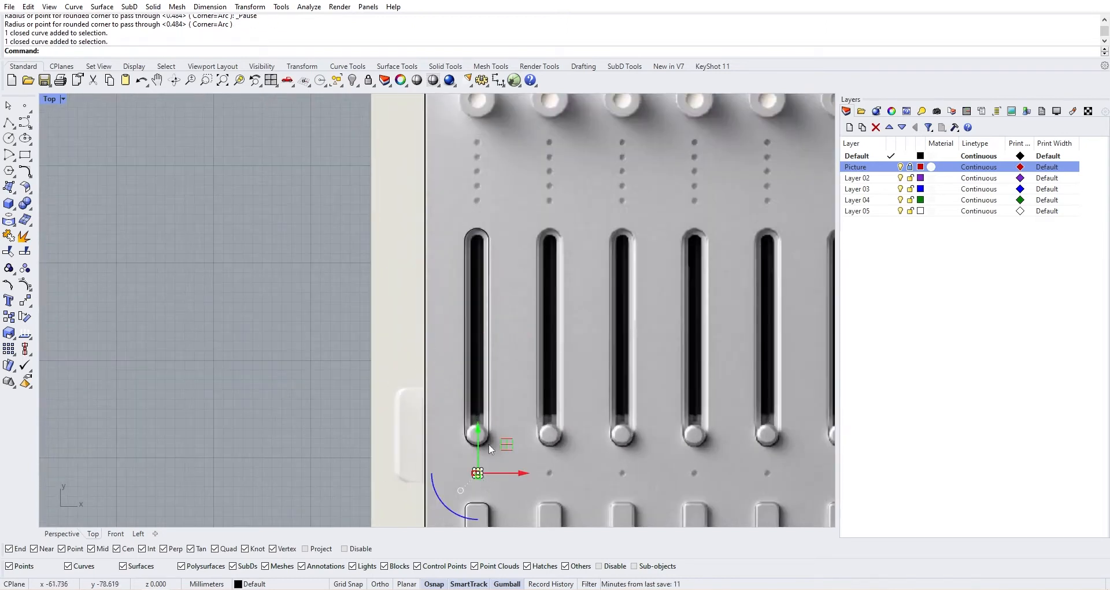
drag(483, 434, 482, 162)
right_drag(482, 161, 476, 219)
alt+drag(475, 215, 475, 201)
alt+drag(474, 200, 470, 157)
right_drag(495, 246, 495, 357)
scroll(494, 358, down, 4)
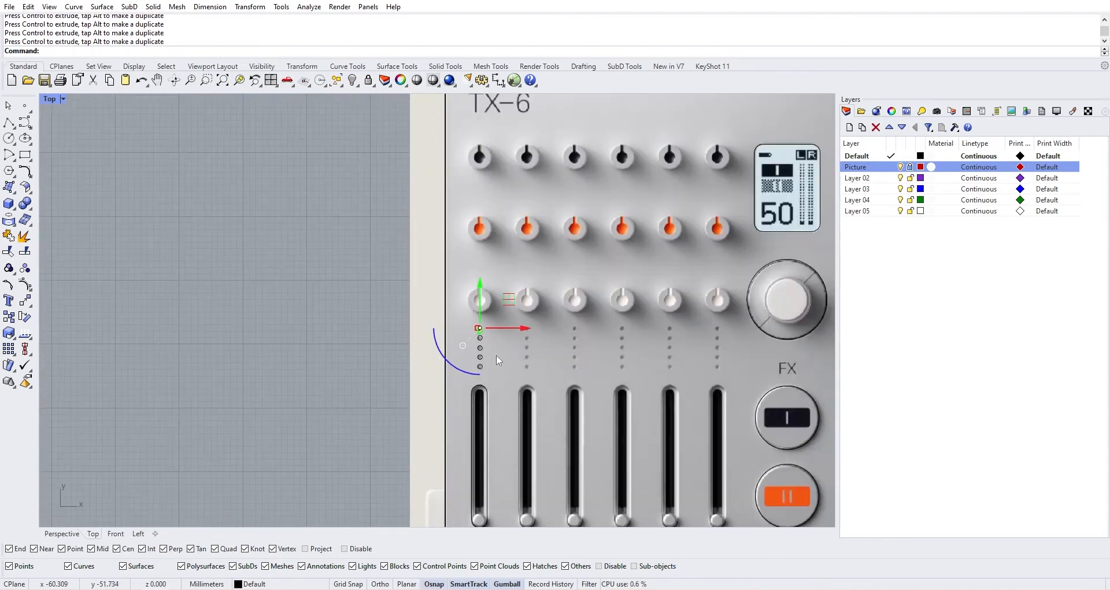
scroll(489, 355, up, 8)
scroll(489, 355, up, 8)
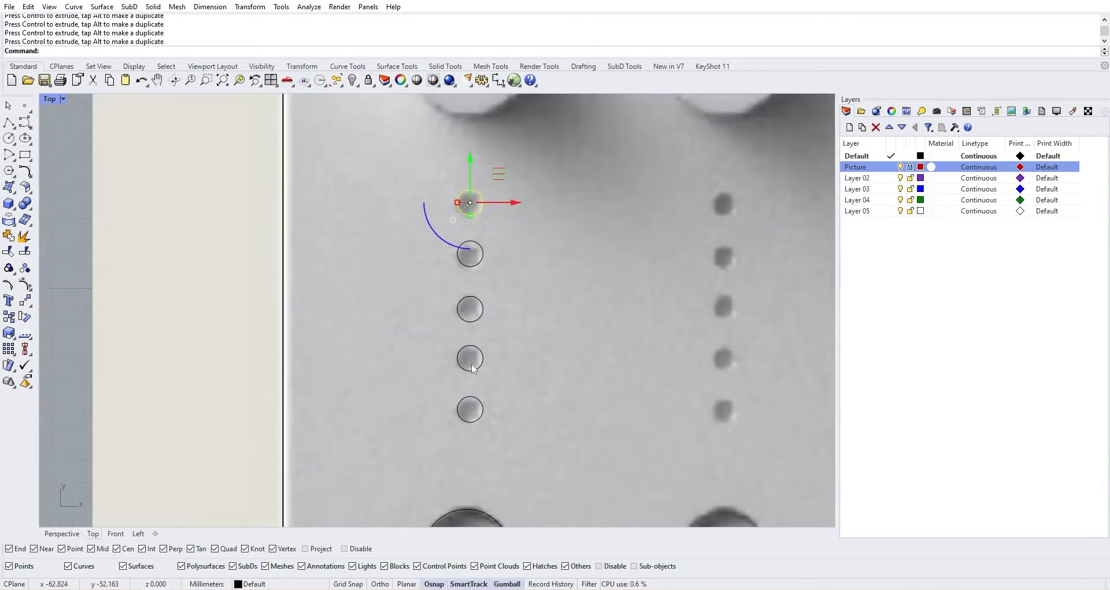
Step: Delete the five circles on the level dots and the circle above the first channel button
click(486, 355)
scroll(489, 355, down, 6)
key(Delete)
click(486, 308)
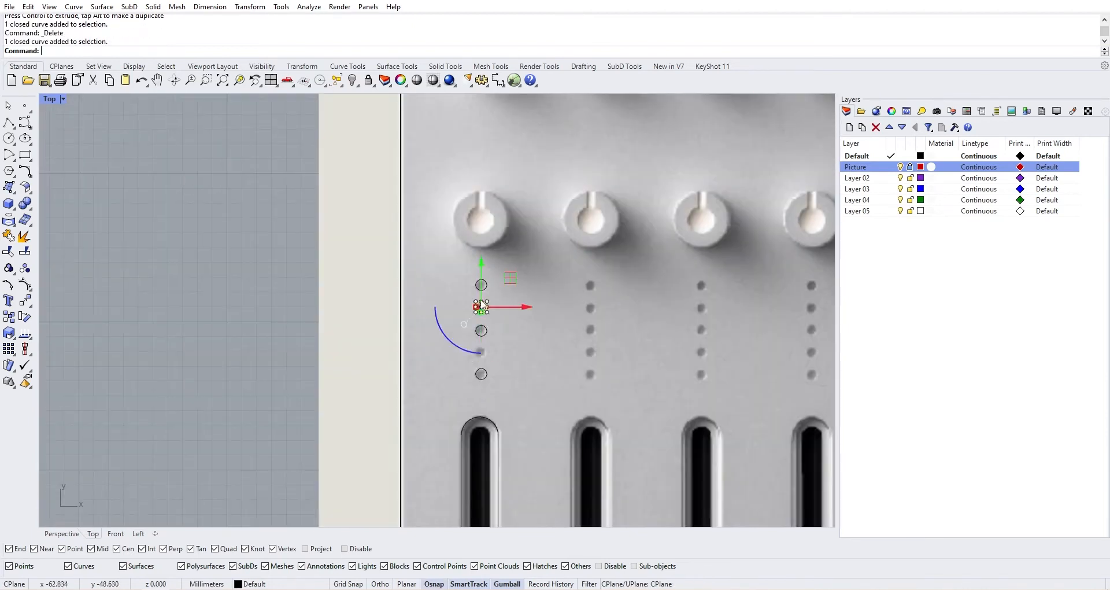
key(Delete)
click(485, 288)
key(Delete)
click(485, 330)
key(Delete)
click(486, 374)
key(Delete)
scroll(486, 375, down, 8)
right_drag(492, 415, 519, 259)
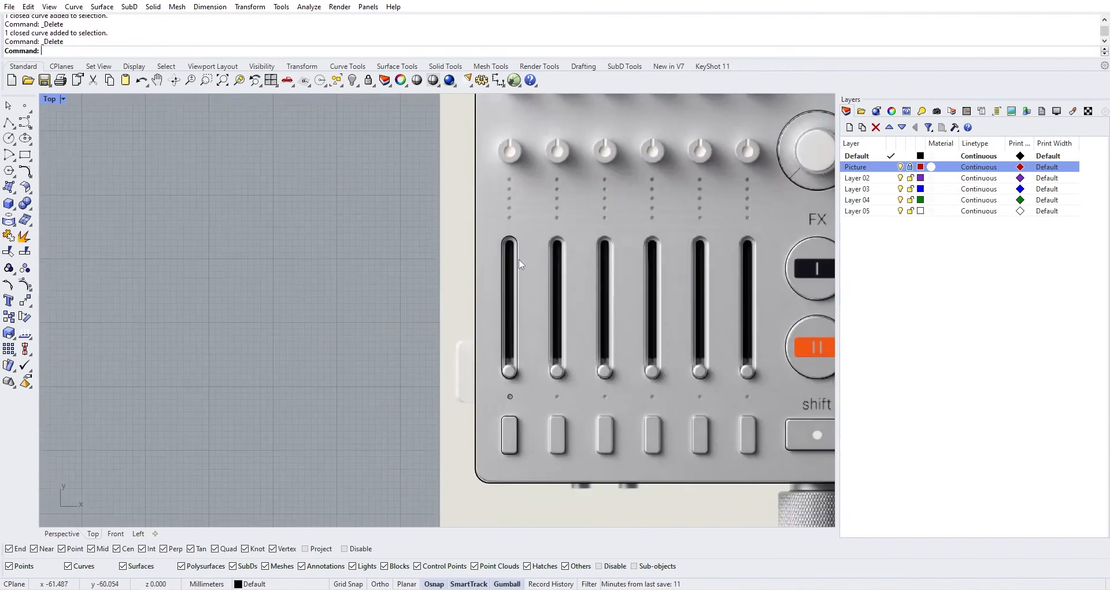
scroll(513, 399, up, 8)
click(507, 400)
key(Delete)
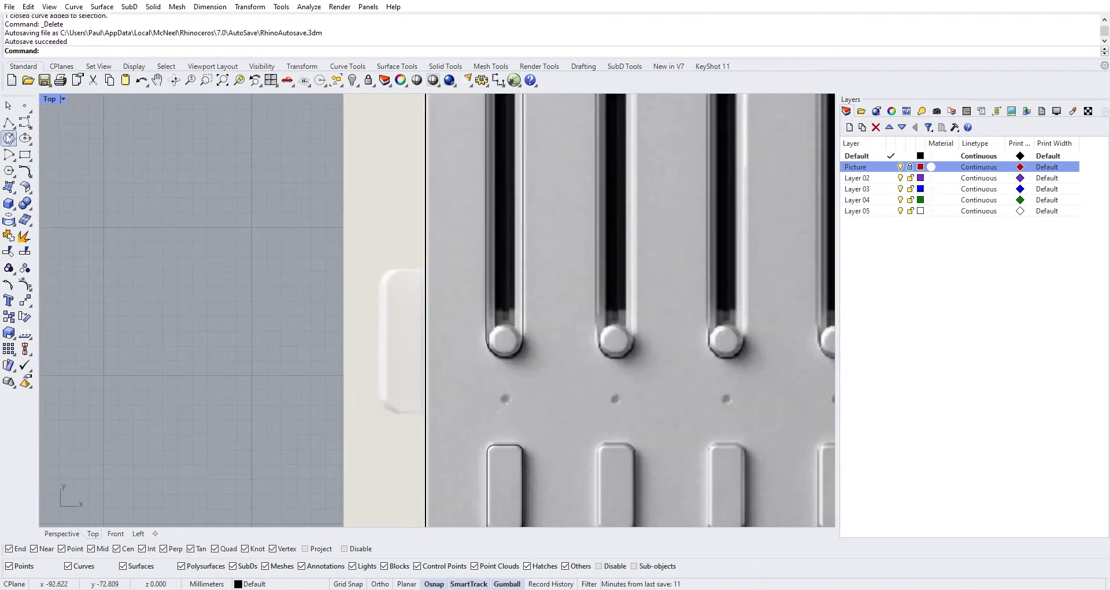
Step: Draw a circle about 0.66 mm in diameter on the indicator dot above the first channel button
click(8, 139)
scroll(607, 439, up, 6)
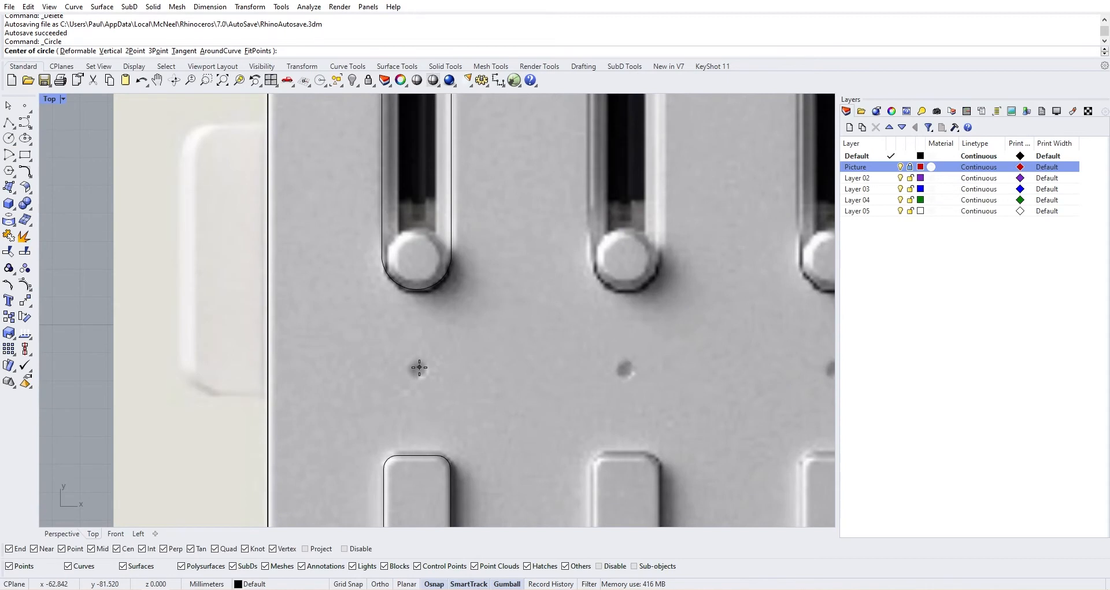
click(418, 369)
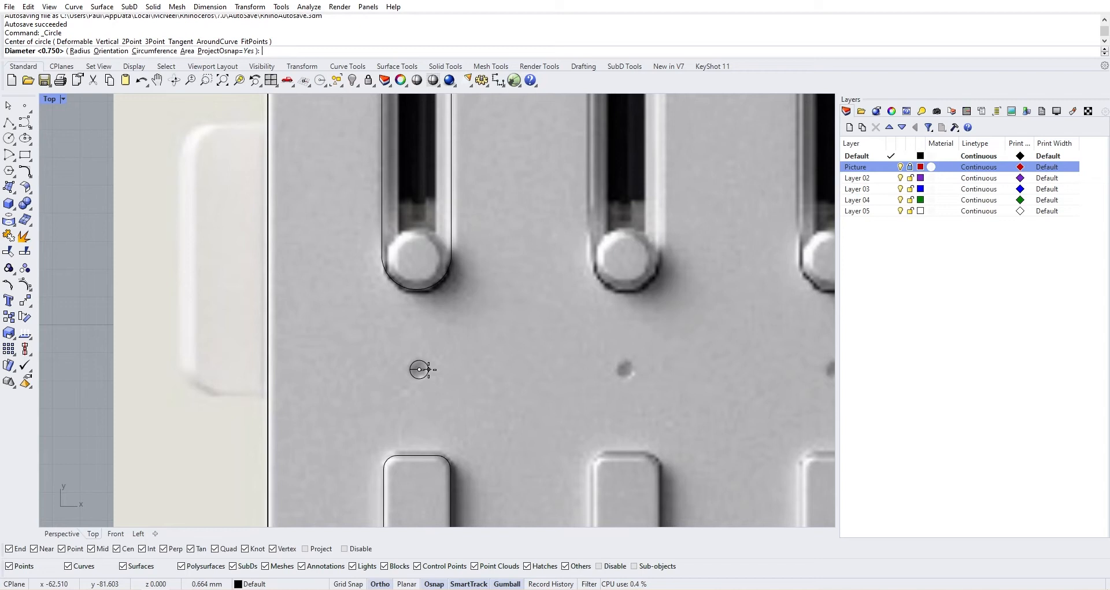
key(Return)
scroll(423, 370, down, 7)
Step: Copy the new indicator circle vertically up onto each of the five level dots above the first fader
click(432, 395)
scroll(434, 396, down, 5)
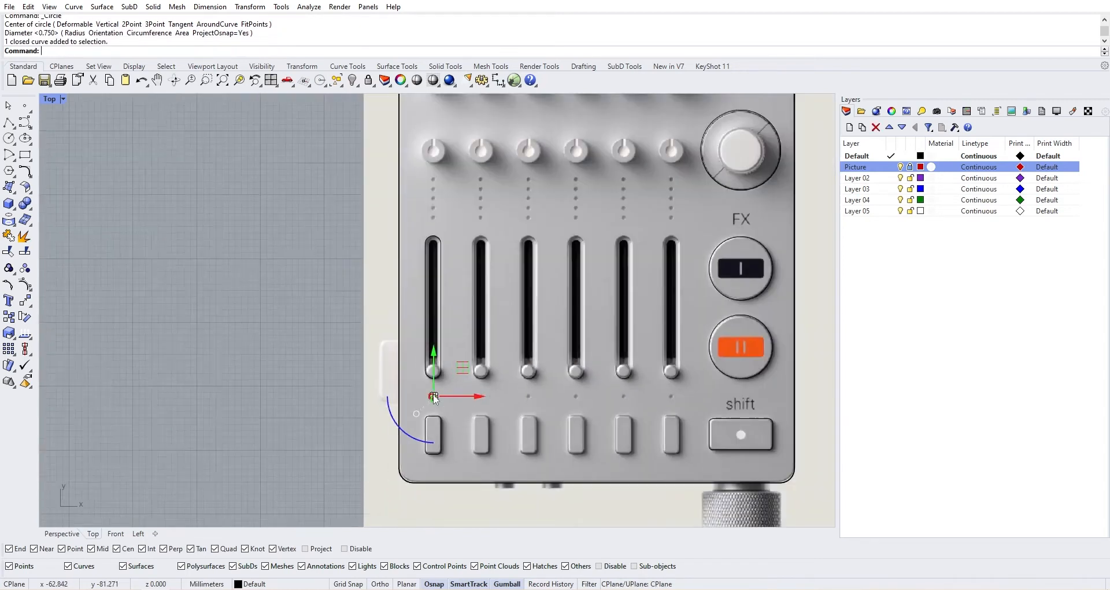
right_drag(434, 396, 450, 429)
drag(454, 404, 457, 222)
scroll(454, 226, up, 10)
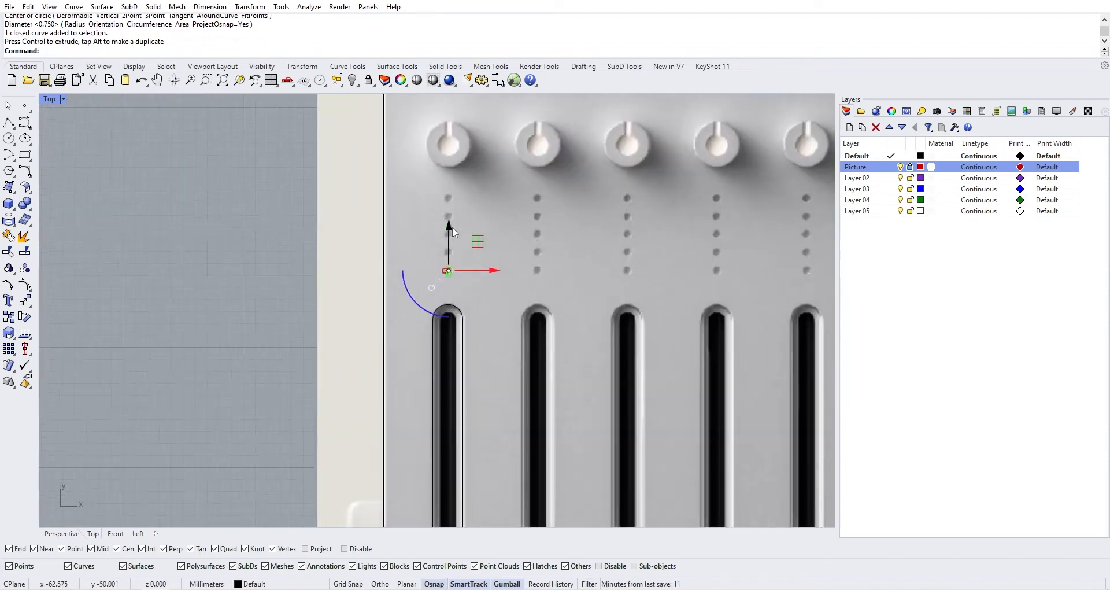
drag(452, 291, 453, 234)
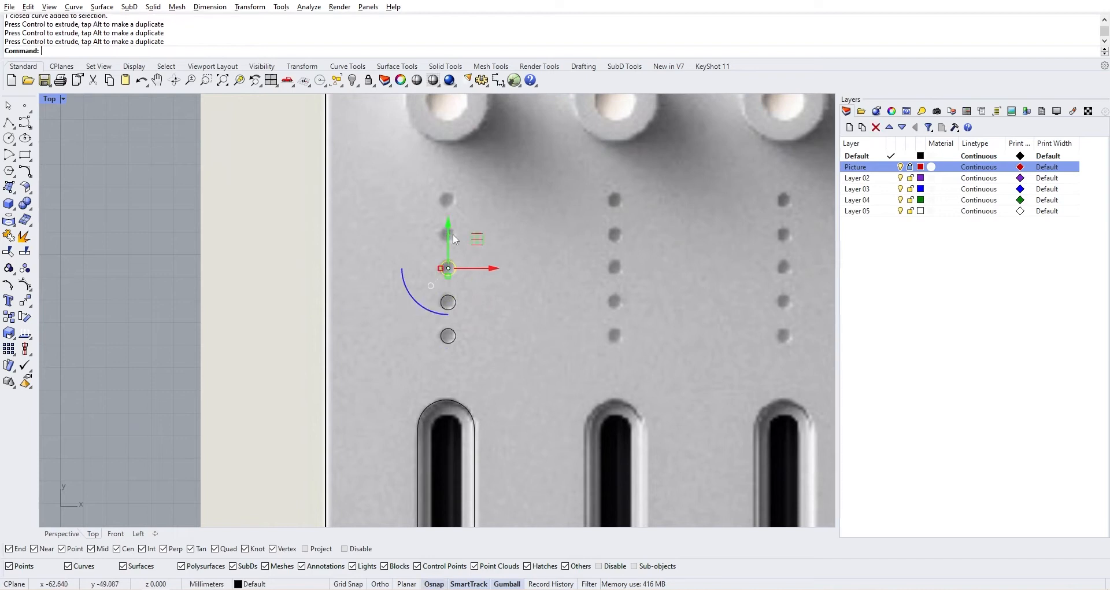
key(alt)
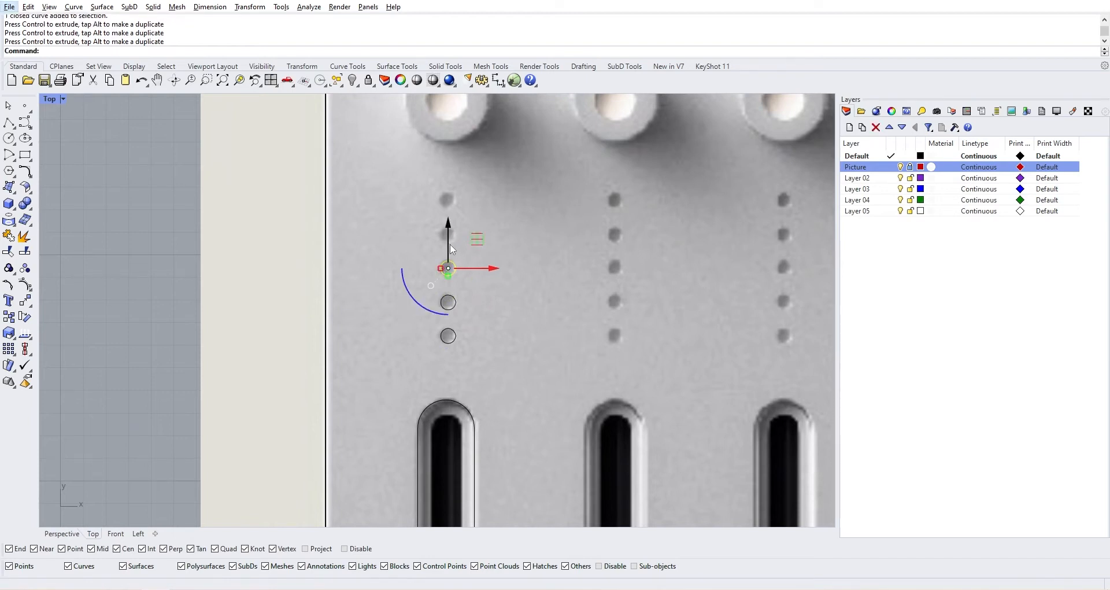
drag(450, 240, 450, 171)
key(alt)
scroll(505, 258, down, 8)
click(352, 303)
Step: Draw a circle centred on the first white knob above the level dots, sized to the knob's outer edge
right_drag(512, 253, 548, 388)
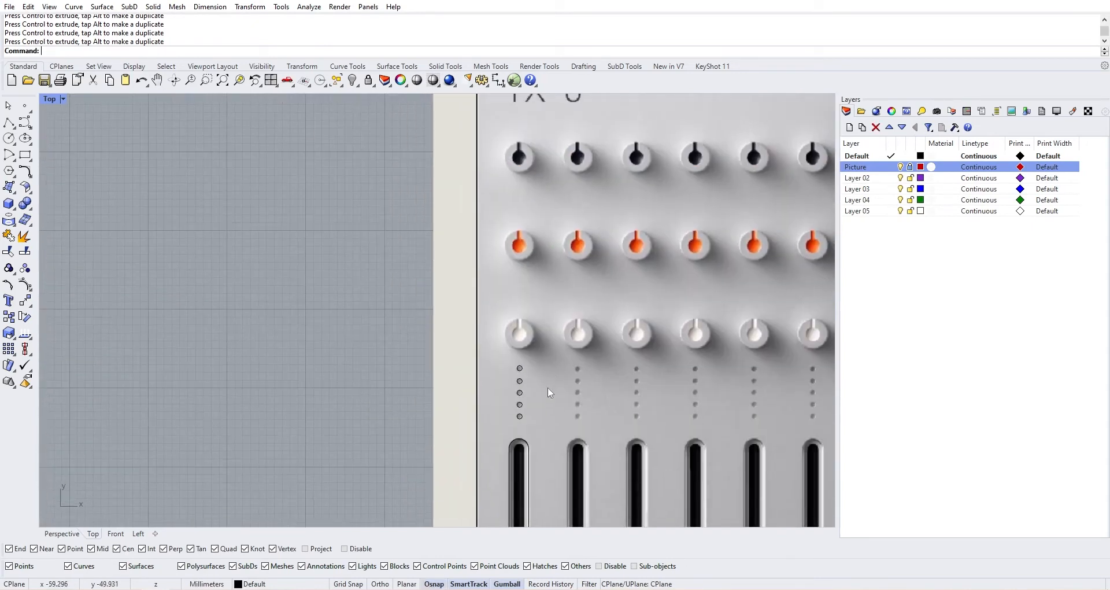
scroll(544, 292, down, 3)
scroll(498, 262, up, 3)
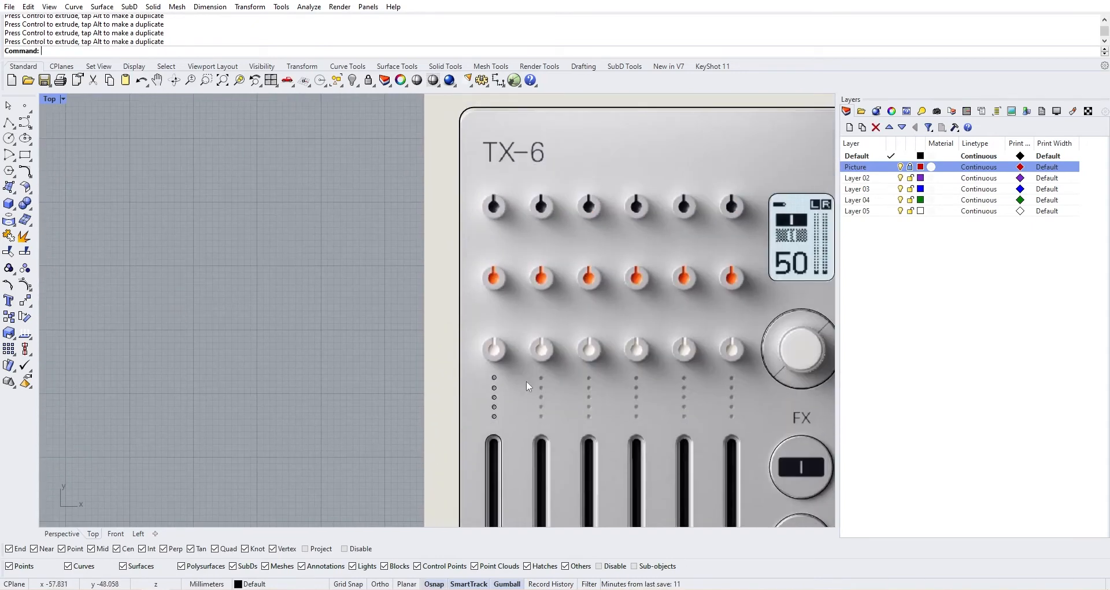
scroll(502, 359, up, 2)
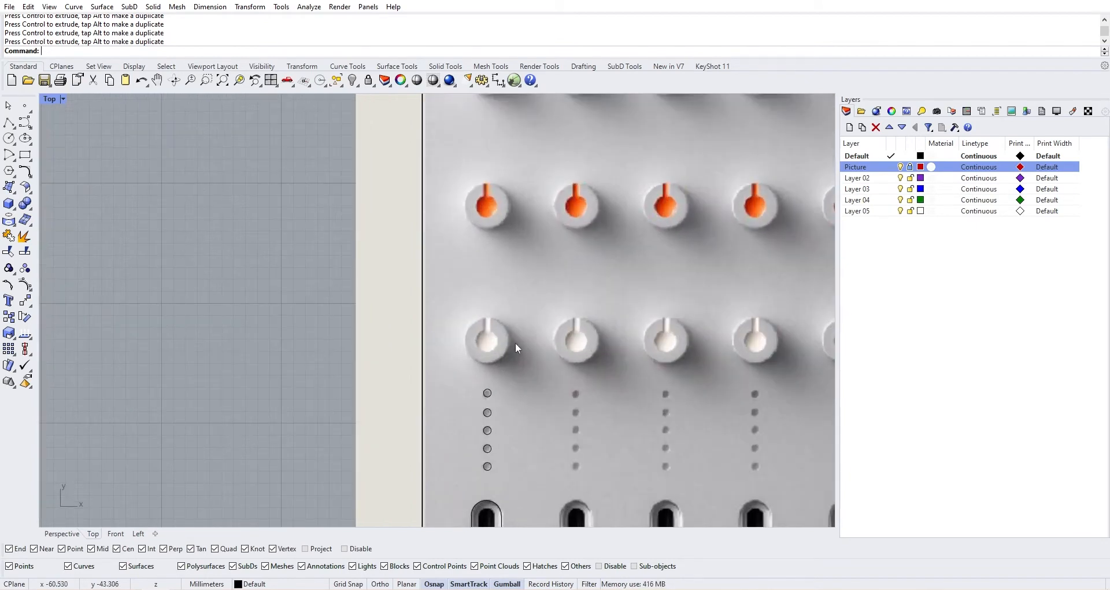
click(8, 139)
scroll(484, 345, up, 1)
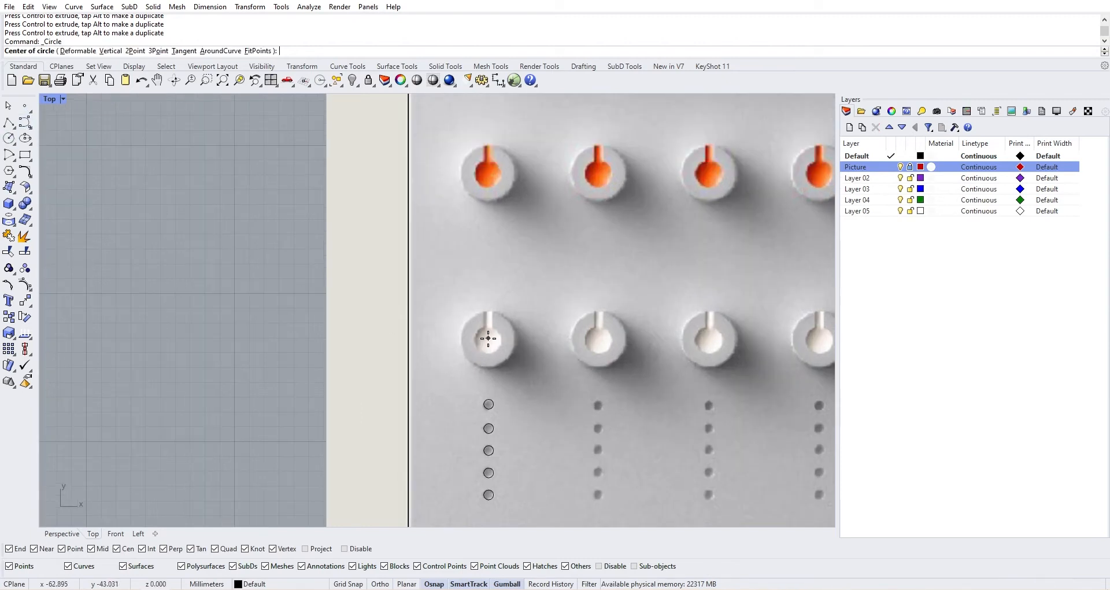
click(489, 339)
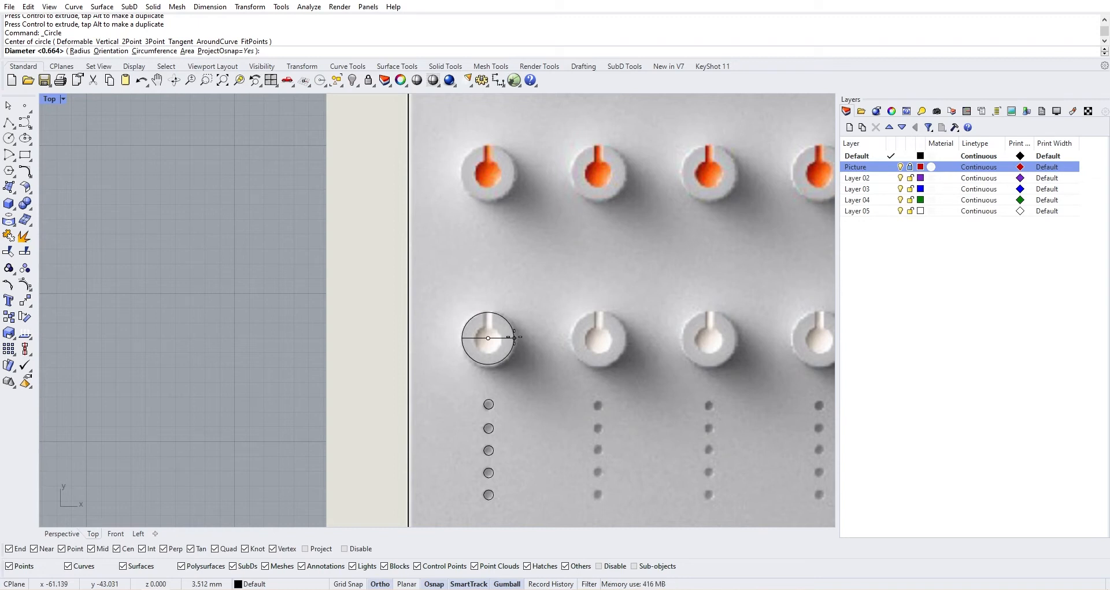
text(3.)
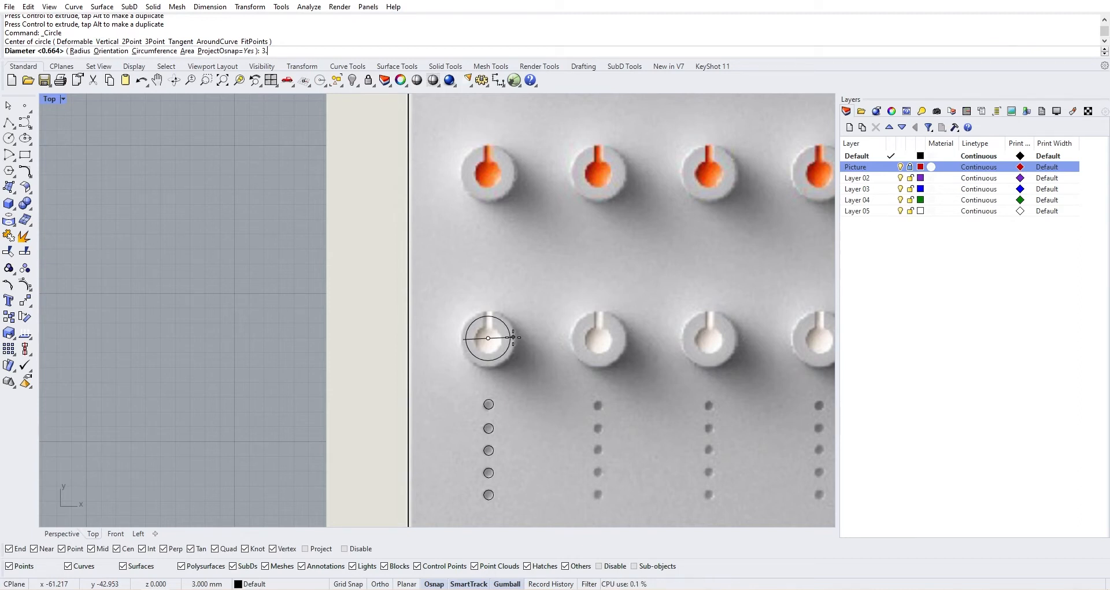
key(Return)
scroll(503, 341, down, 3)
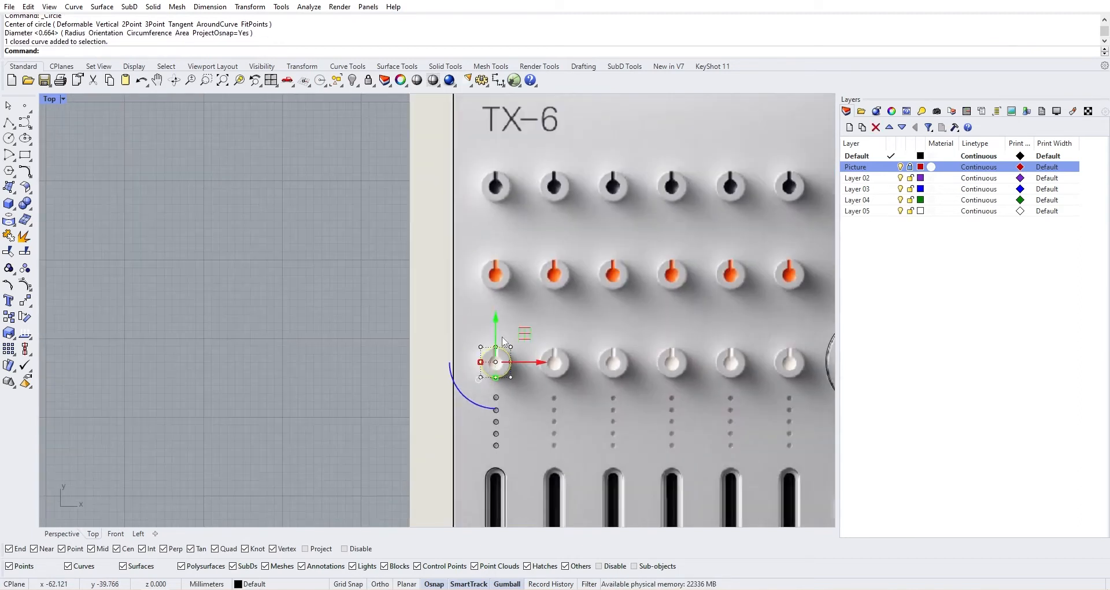
Step: Copy the knob circle vertically up onto the first orange and first black knobs, and select the orange knob's circle
drag(499, 331, 502, 167)
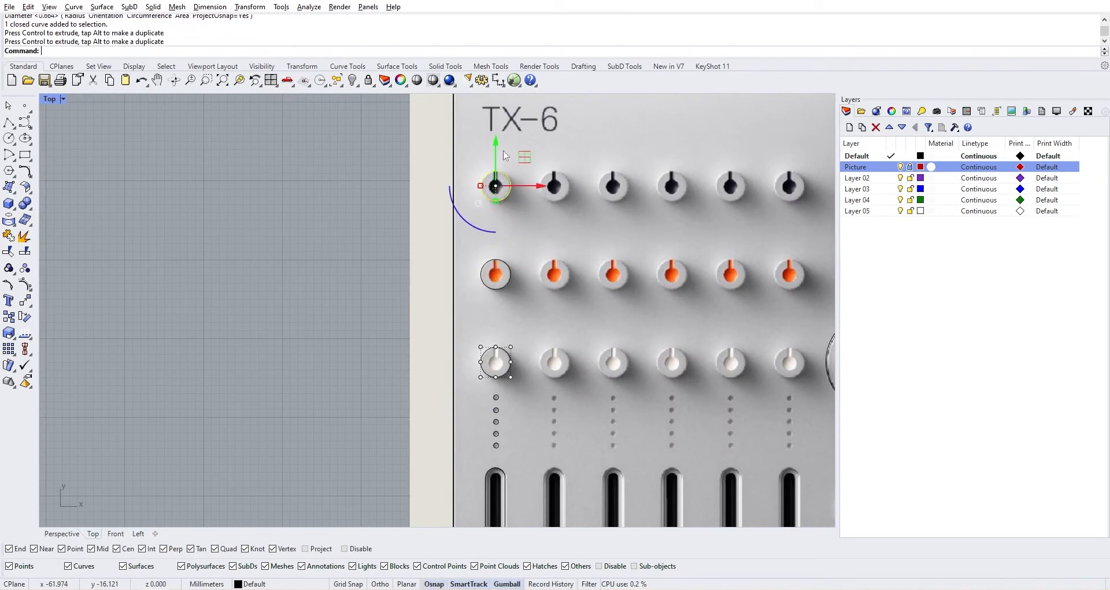
scroll(496, 258, down, 2)
click(492, 295)
click(502, 275)
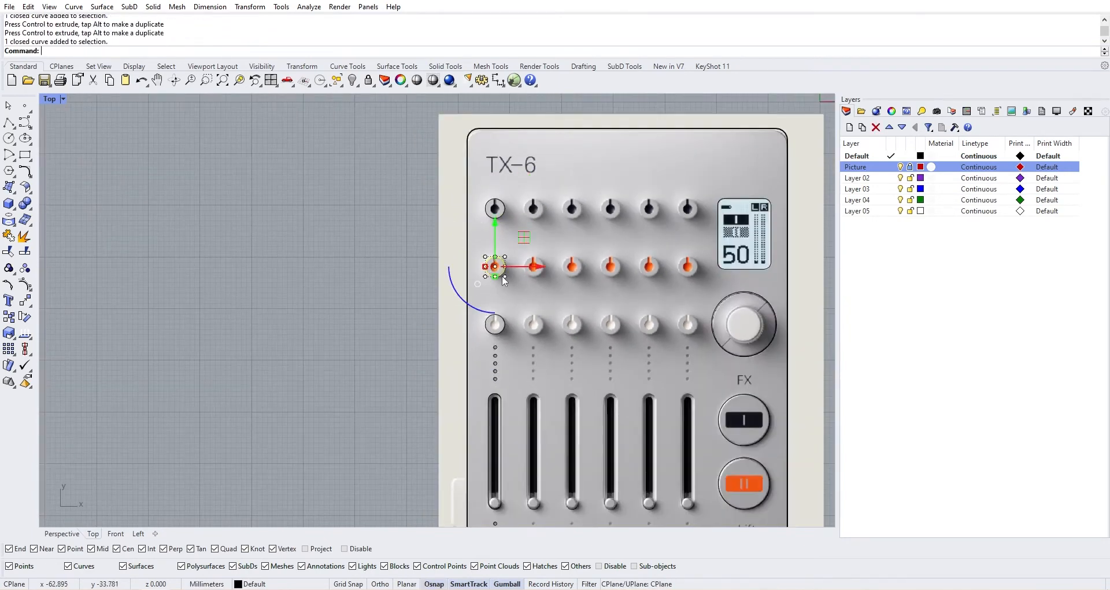
Step: Add the first channel's other two knob circles, button outline, indicator circle, fader slot and lower four level-dot circles to the selection
shift+click(506, 206)
shift+click(504, 324)
right_drag(505, 422, 501, 395)
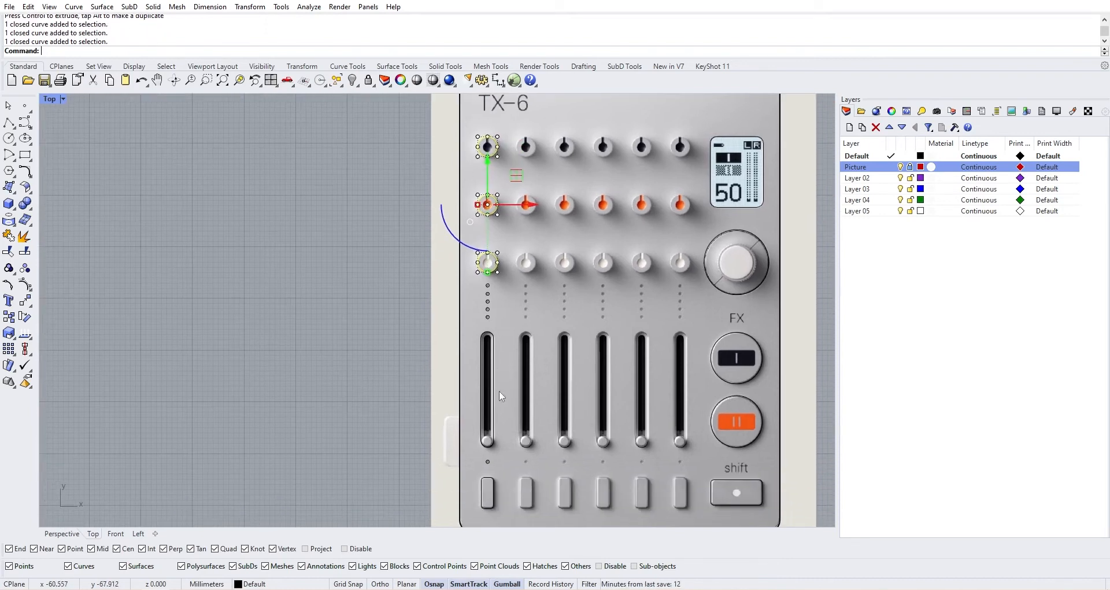
scroll(486, 480, up, 3)
shift+click(497, 427)
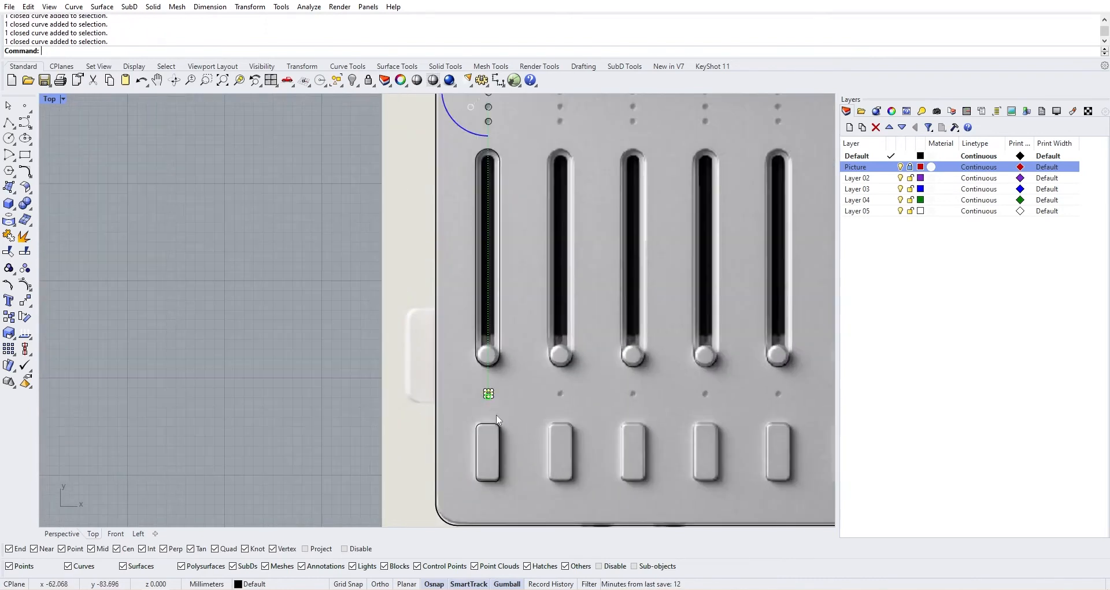
shift+click(500, 336)
right_drag(507, 175, 505, 293)
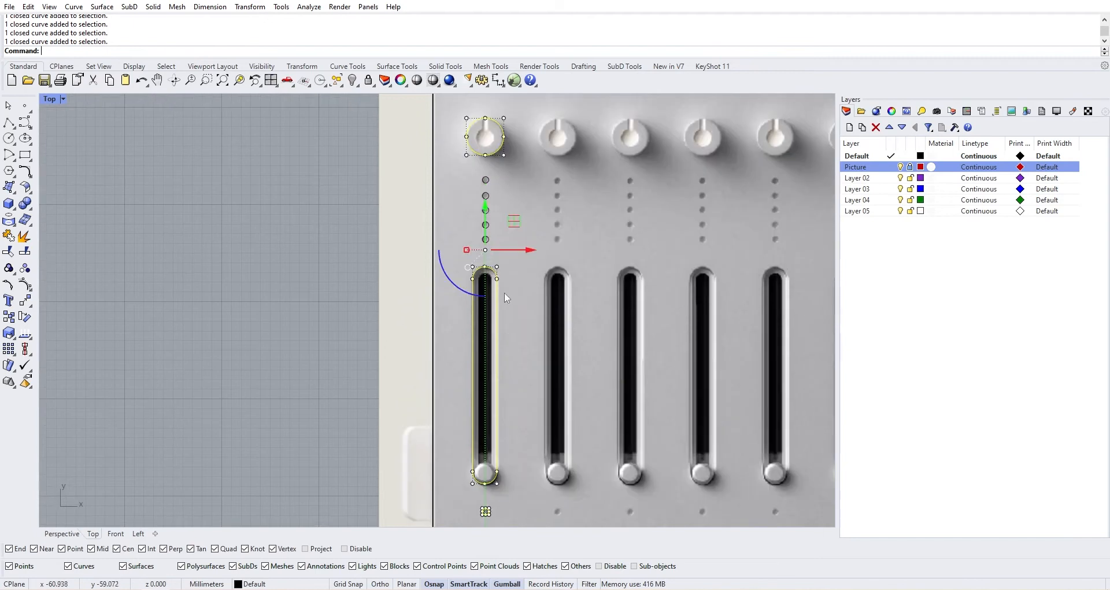
scroll(505, 233, up, 10)
shift+click(460, 249)
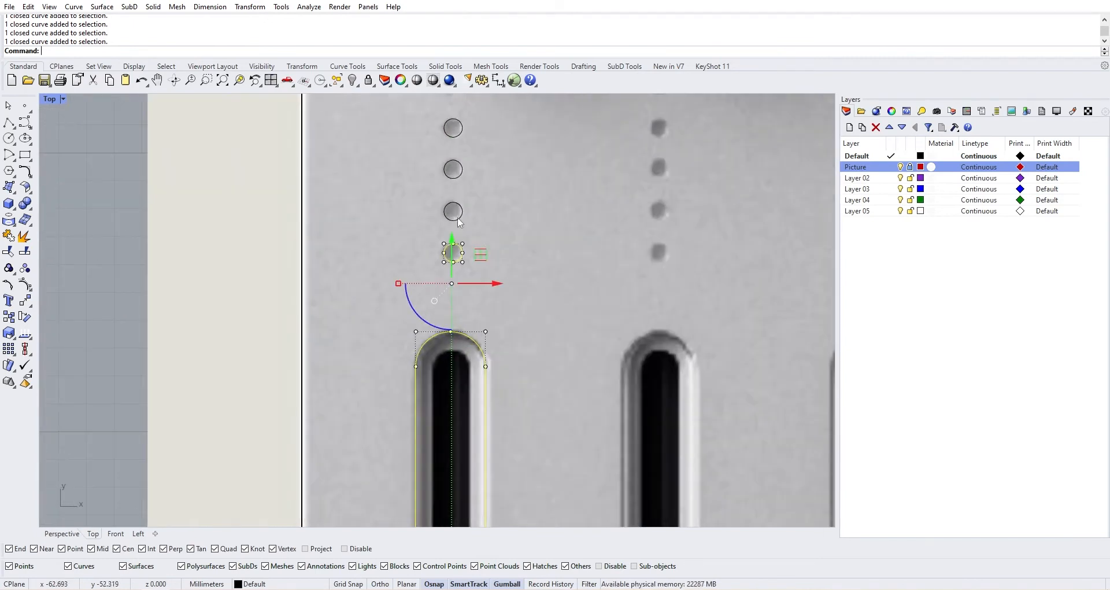
shift+click(459, 220)
shift+click(461, 174)
scroll(465, 165, down, 8)
right_drag(499, 213, 509, 322)
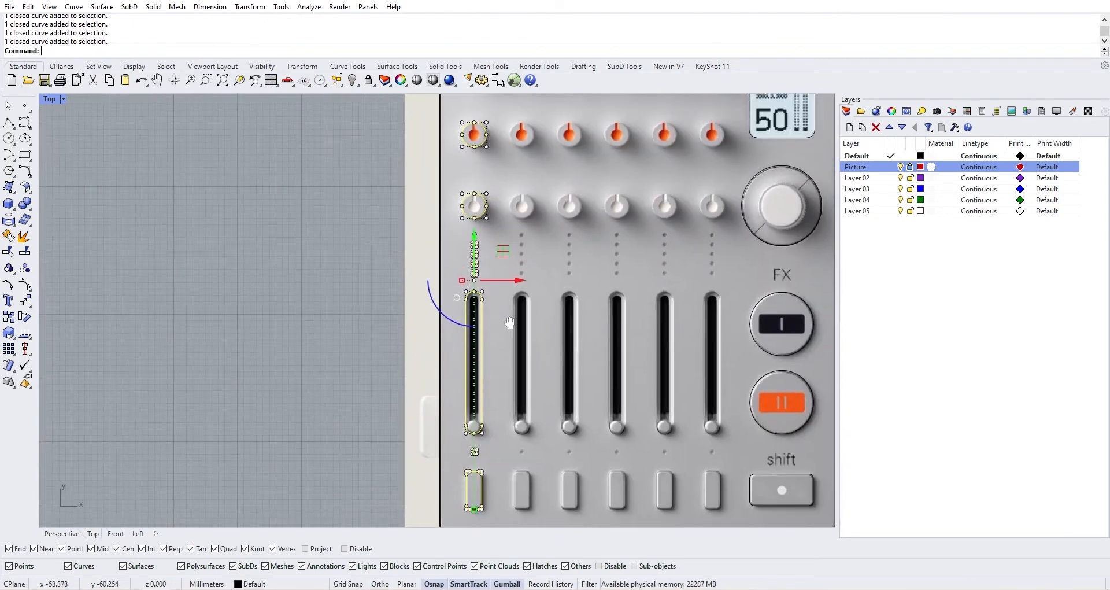
scroll(485, 245, down, 6)
right_drag(485, 246, 490, 340)
right_drag(494, 290, 474, 262)
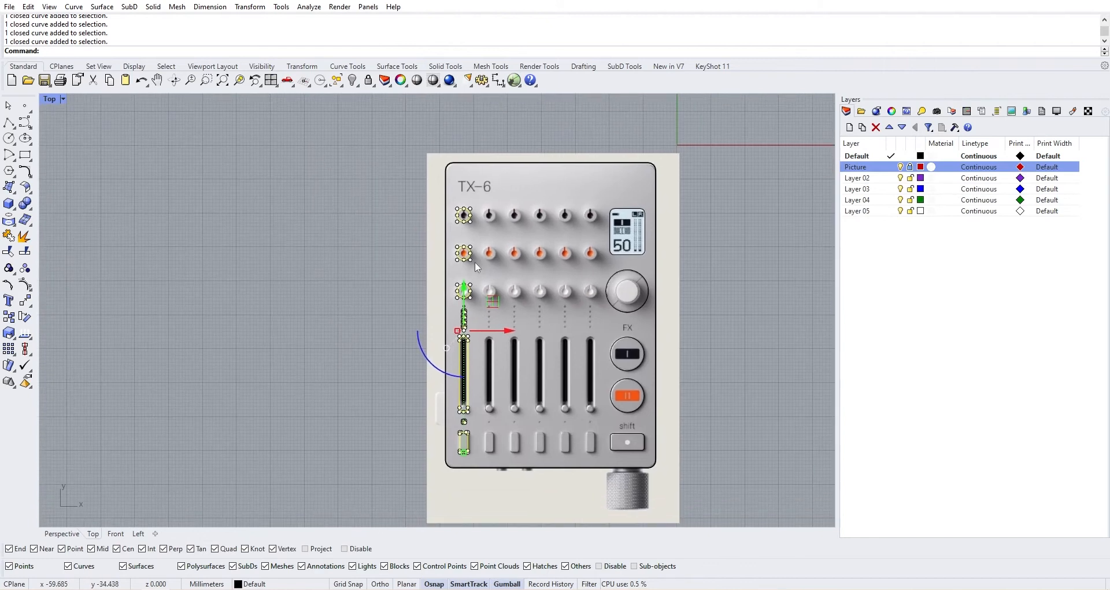
Step: Align the selected first-channel curves by VertCenter on the centre line of the fader slot
text(Align)
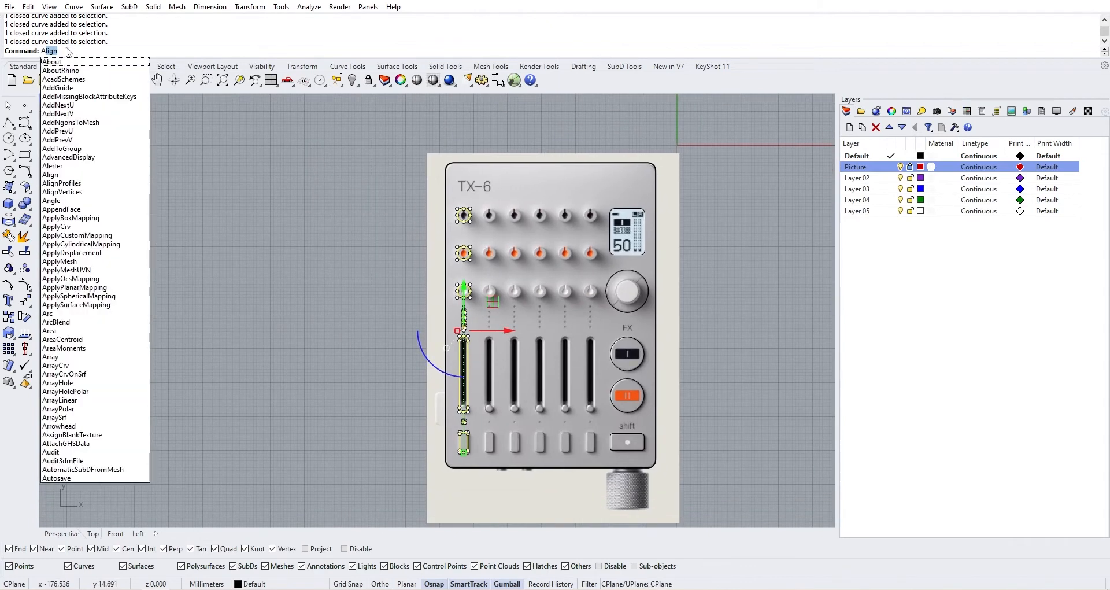
key(Return)
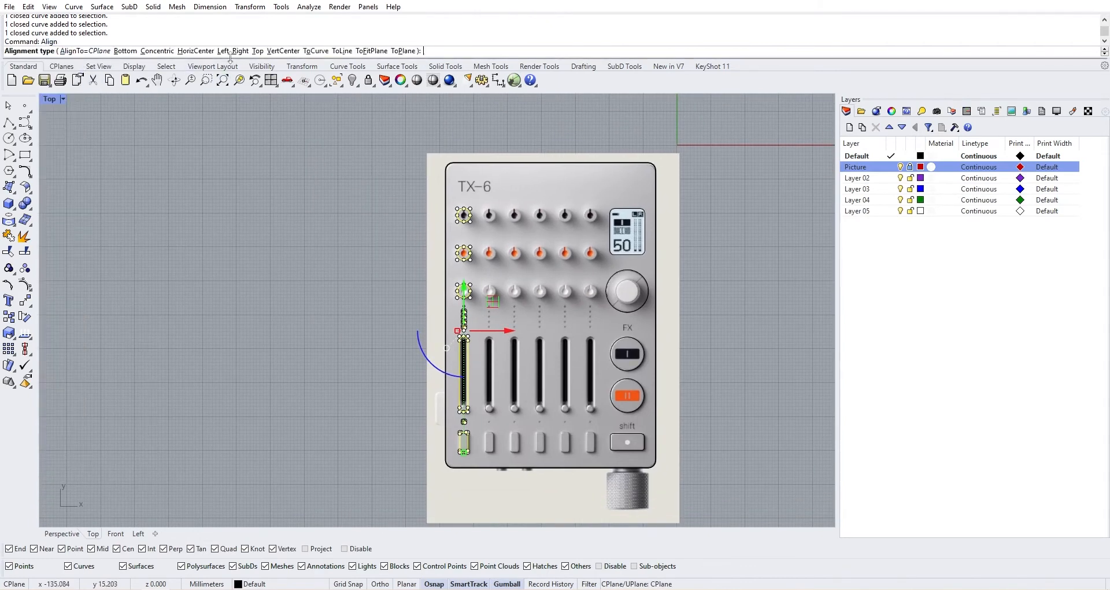
click(283, 51)
scroll(457, 290, up, 5)
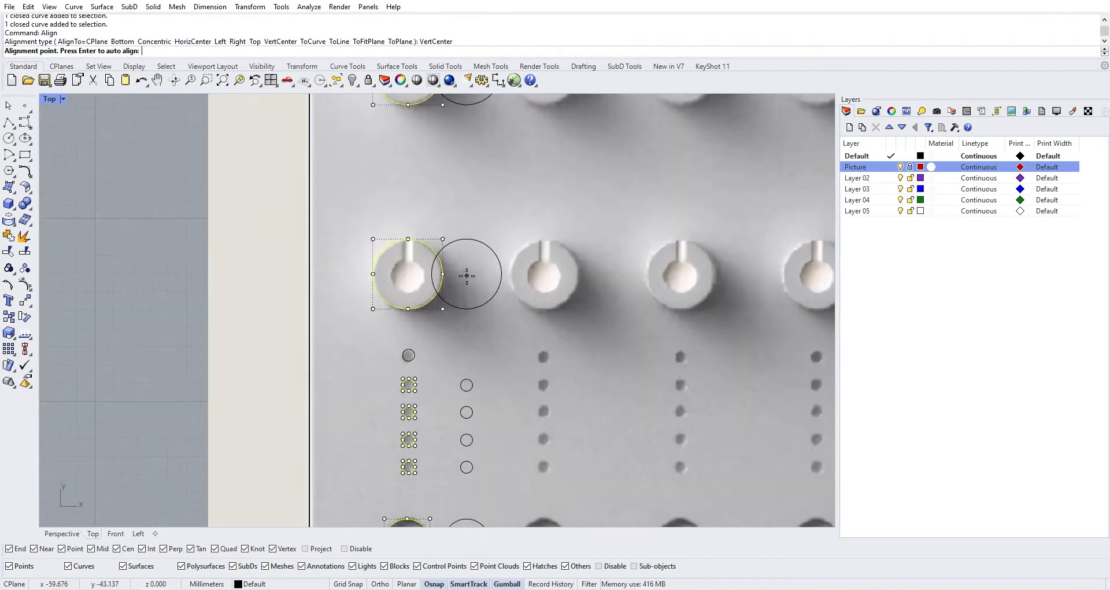
scroll(468, 277, down, 3)
scroll(474, 282, up, 3)
scroll(466, 281, down, 1)
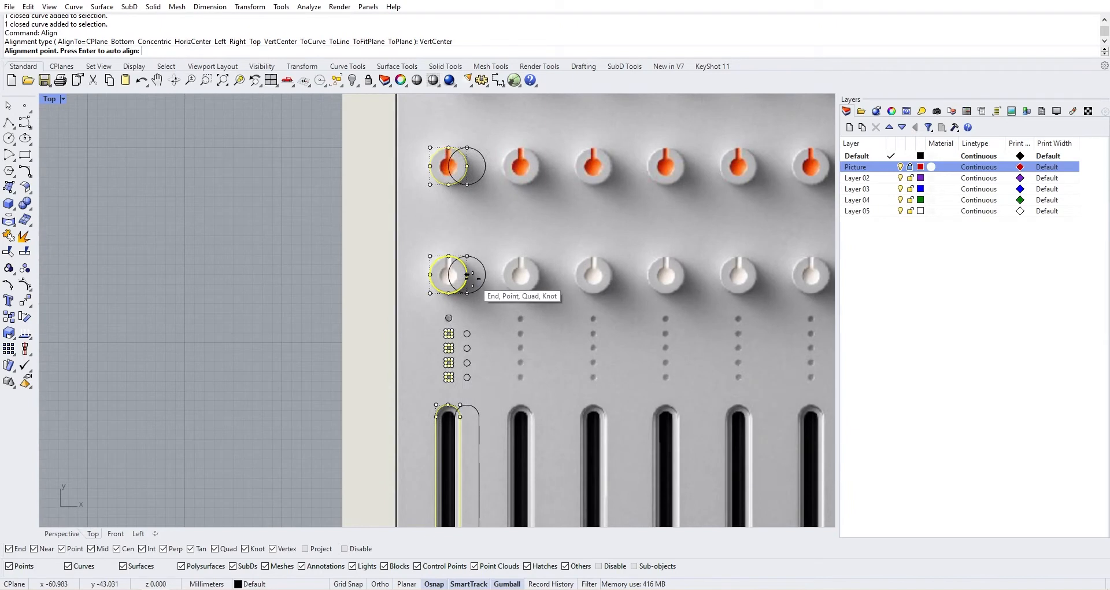
scroll(466, 282, up, 4)
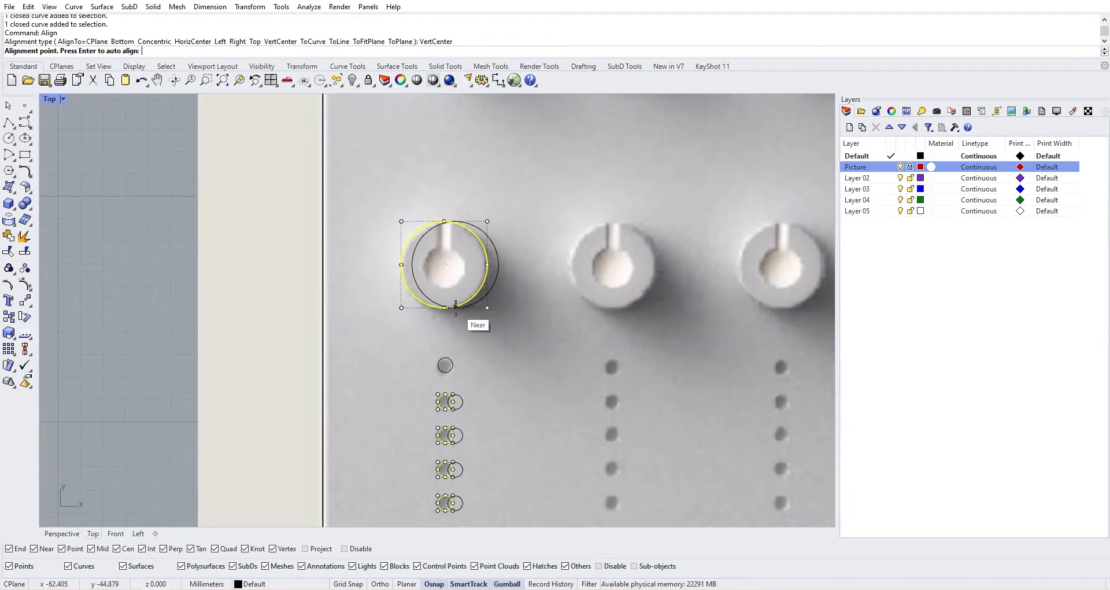
scroll(453, 295, down, 4)
scroll(449, 402, up, 6)
scroll(448, 409, down, 4)
right_drag(450, 410, 457, 324)
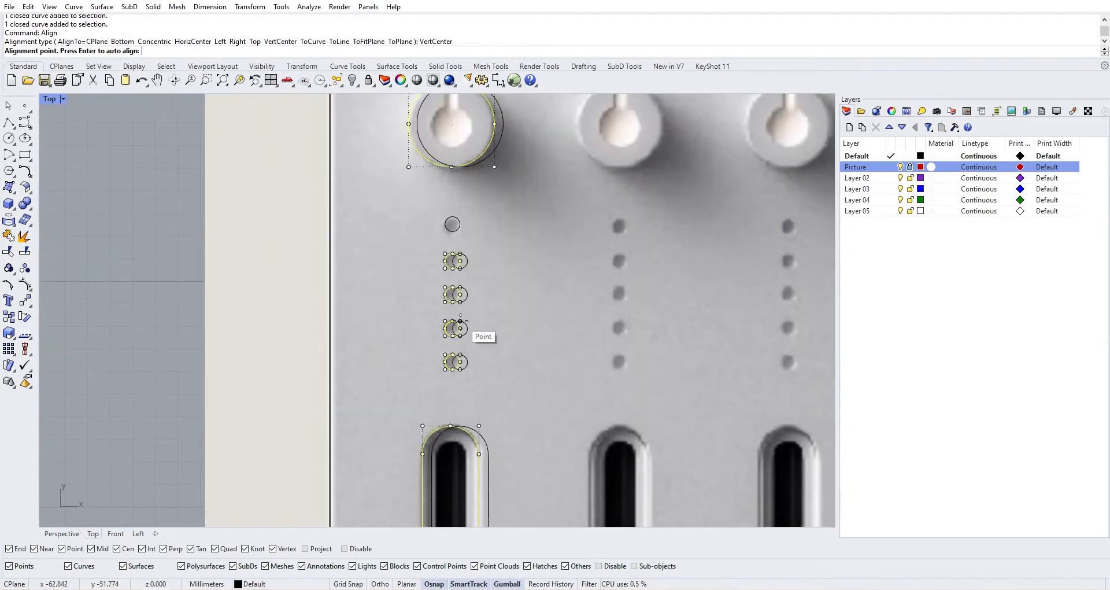
scroll(446, 435, up, 6)
scroll(488, 436, up, 4)
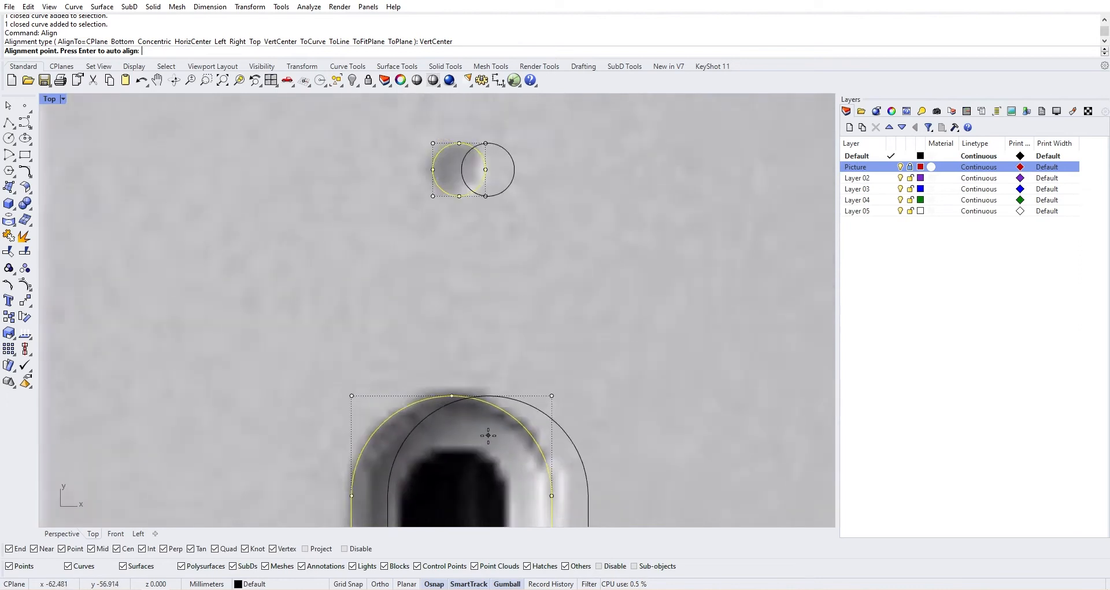
scroll(488, 437, down, 2)
right_drag(487, 441, 460, 352)
scroll(442, 368, down, 2)
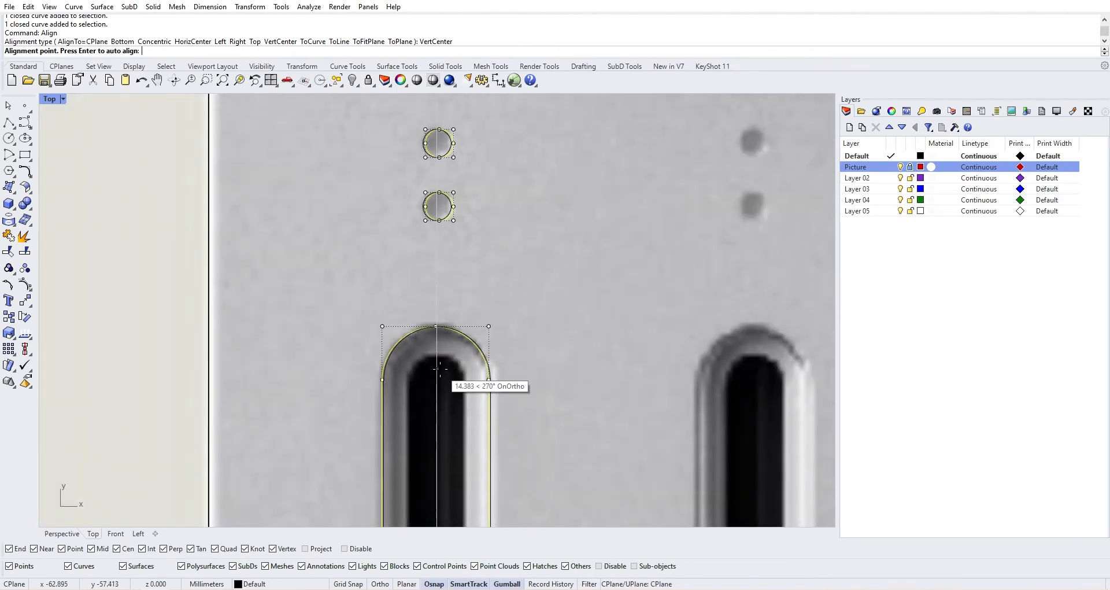
scroll(439, 368, down, 1)
click(437, 370)
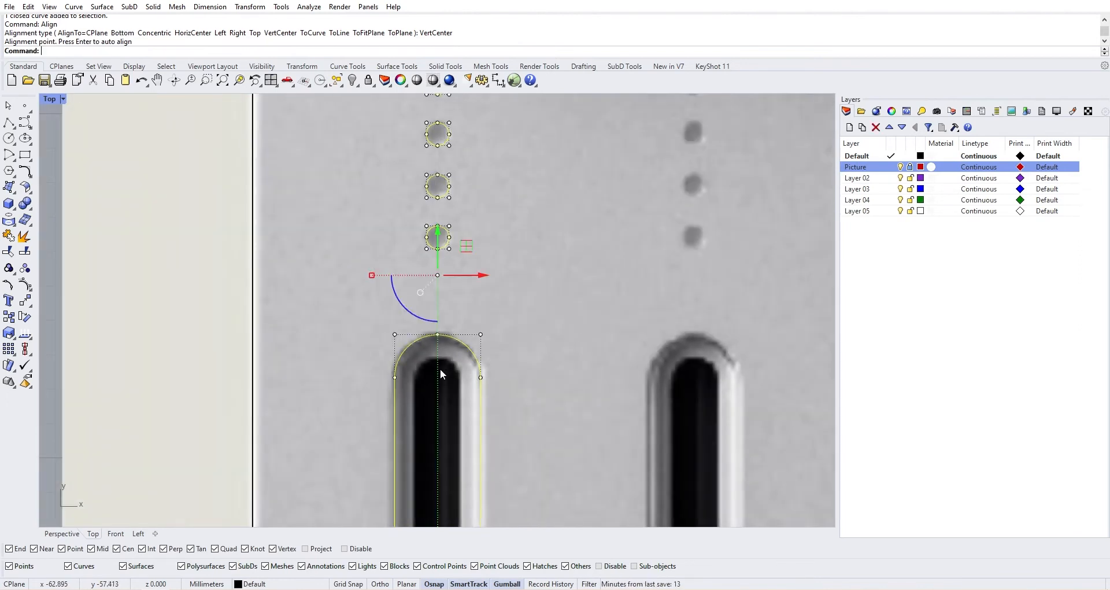
Step: Group the aligned first-channel curves
scroll(435, 372, down, 6)
scroll(422, 364, down, 3)
right_drag(409, 356, 391, 313)
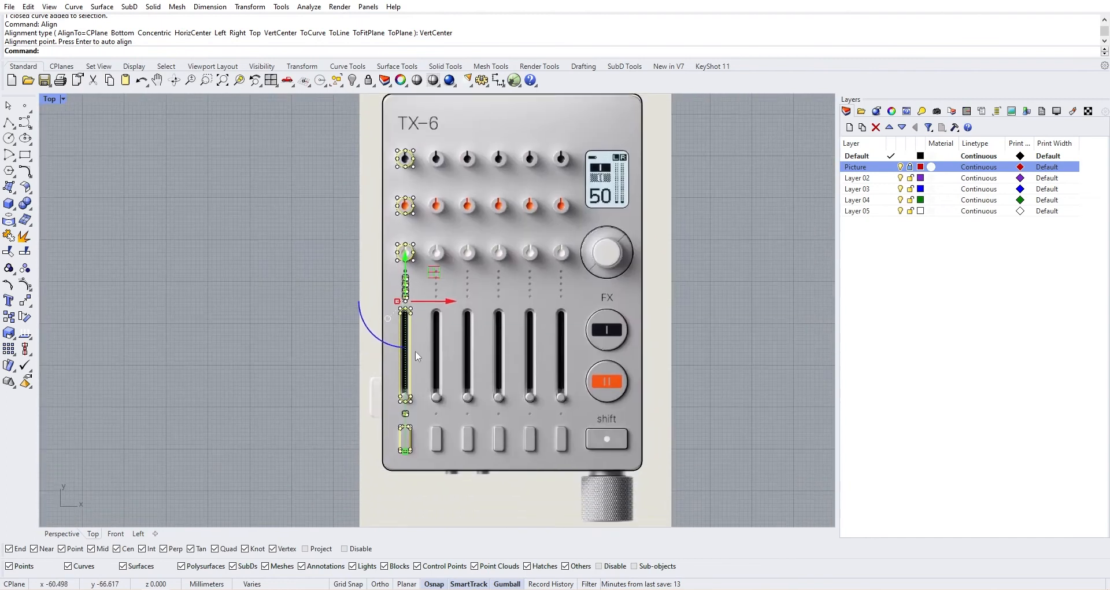
key(ctrl+g)
Step: Copy the first channel's curve group horizontally onto the other five channels, and nudge the last copy over the sixth channel
scroll(449, 308, up, 2)
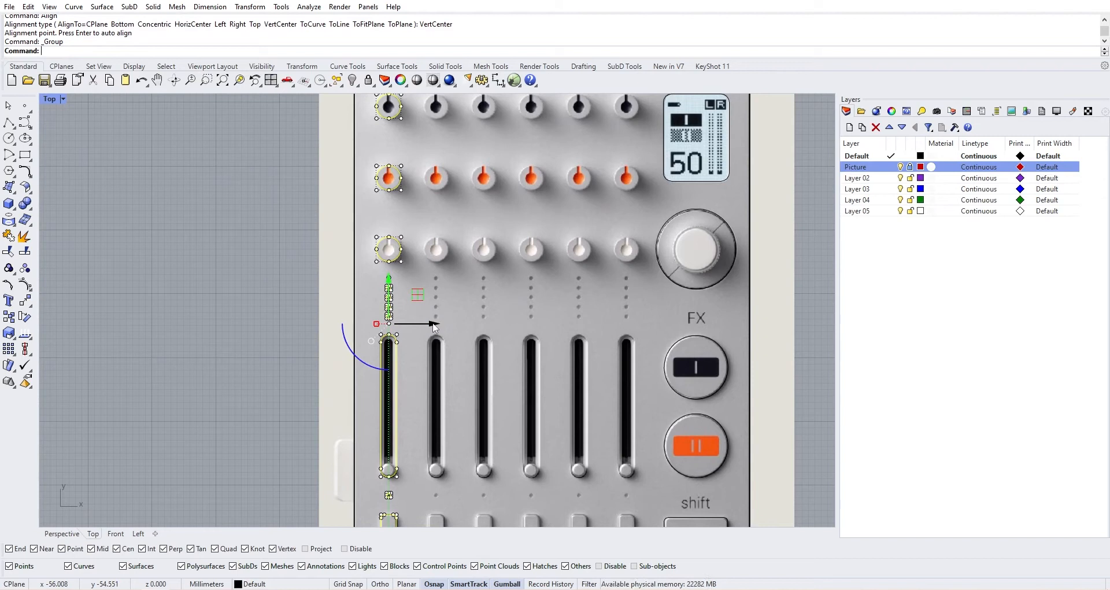
drag(435, 328, 530, 327)
alt+drag(530, 328, 653, 324)
scroll(641, 224, up, 6)
scroll(583, 255, down, 6)
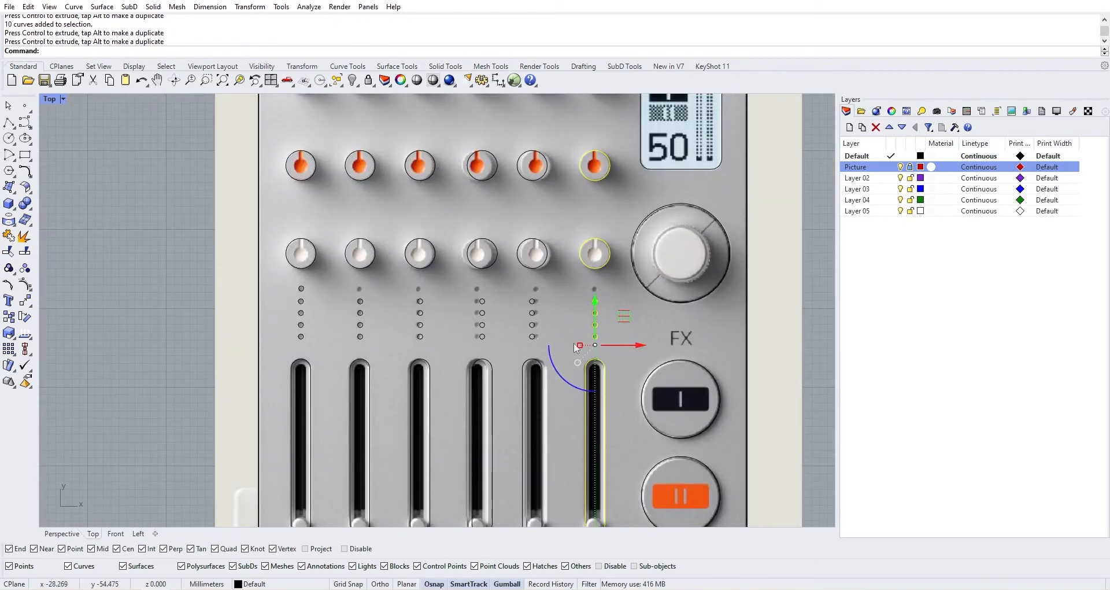
scroll(603, 346, up, 2)
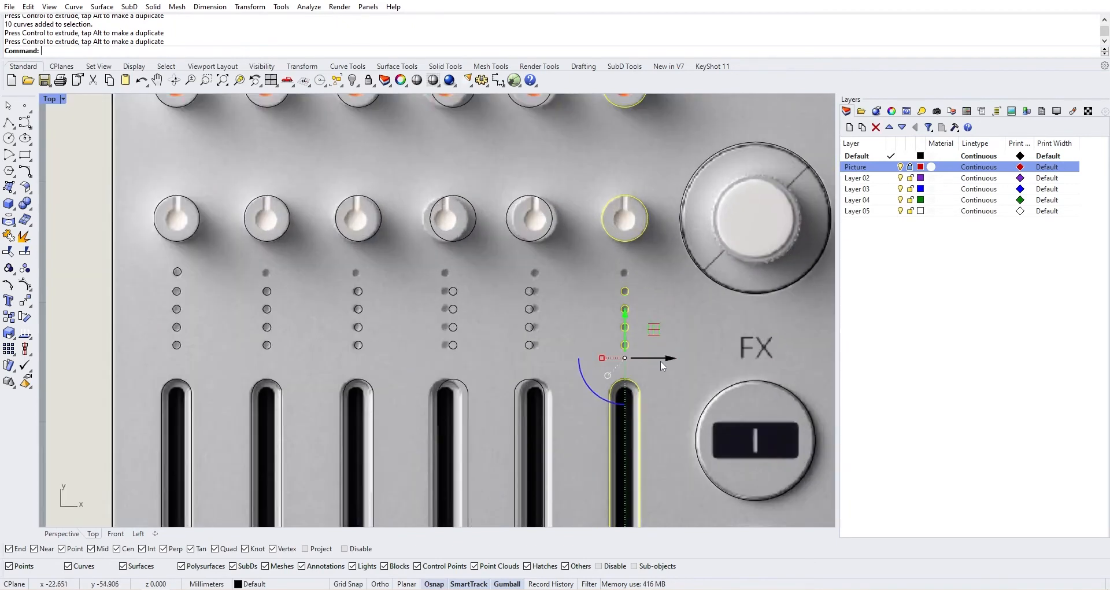
drag(665, 359, 668, 360)
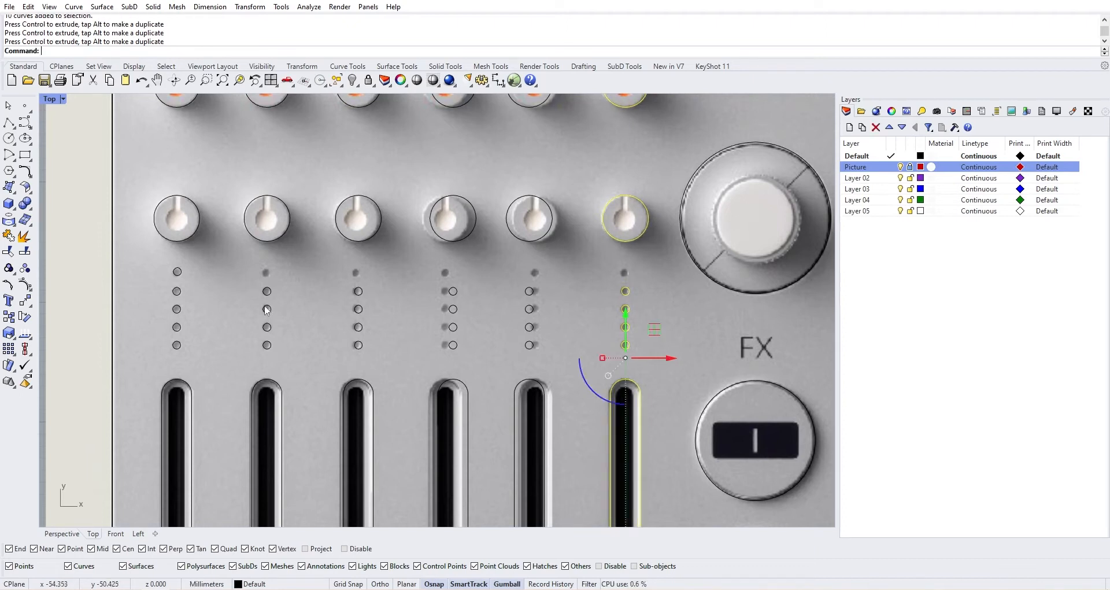
Step: Copy the first channel's top level-dot circle horizontally onto the top level dots of the other five channels
click(177, 271)
scroll(203, 284, down, 2)
drag(227, 278, 587, 281)
Step: Align the second channel's top level-dot circle by VertCenter with the centre of the level-dot circles below it
click(252, 277)
text(Align)
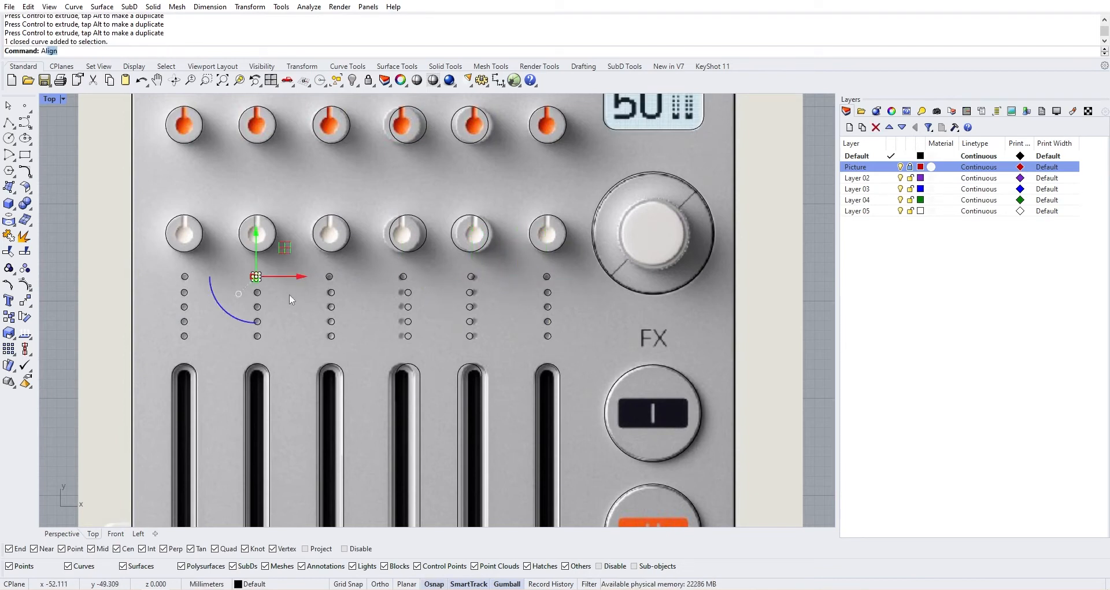
key(Return)
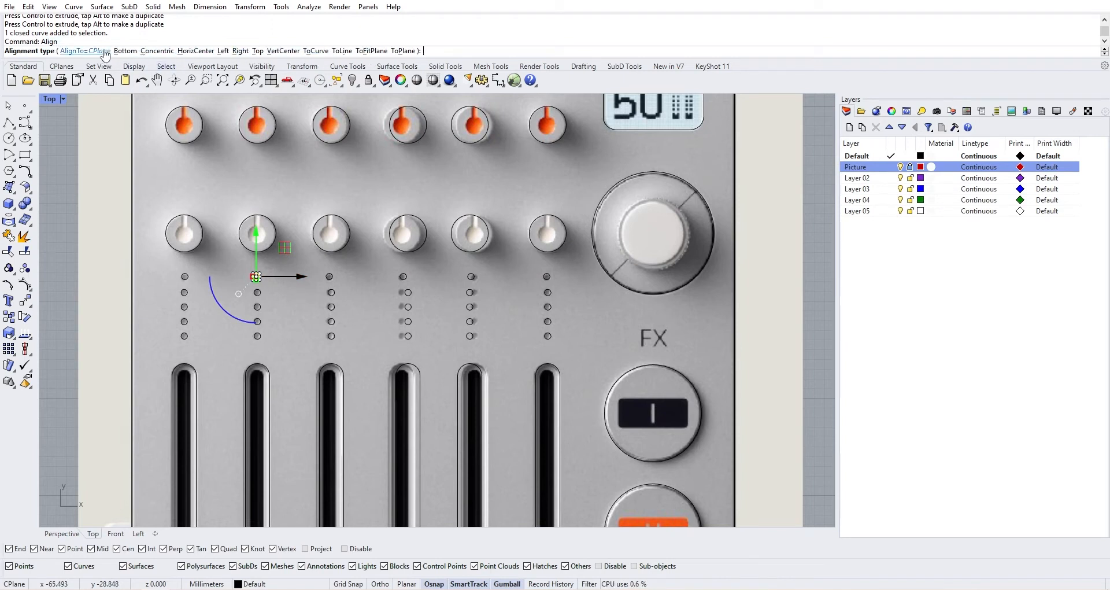
click(283, 51)
scroll(260, 304, up, 8)
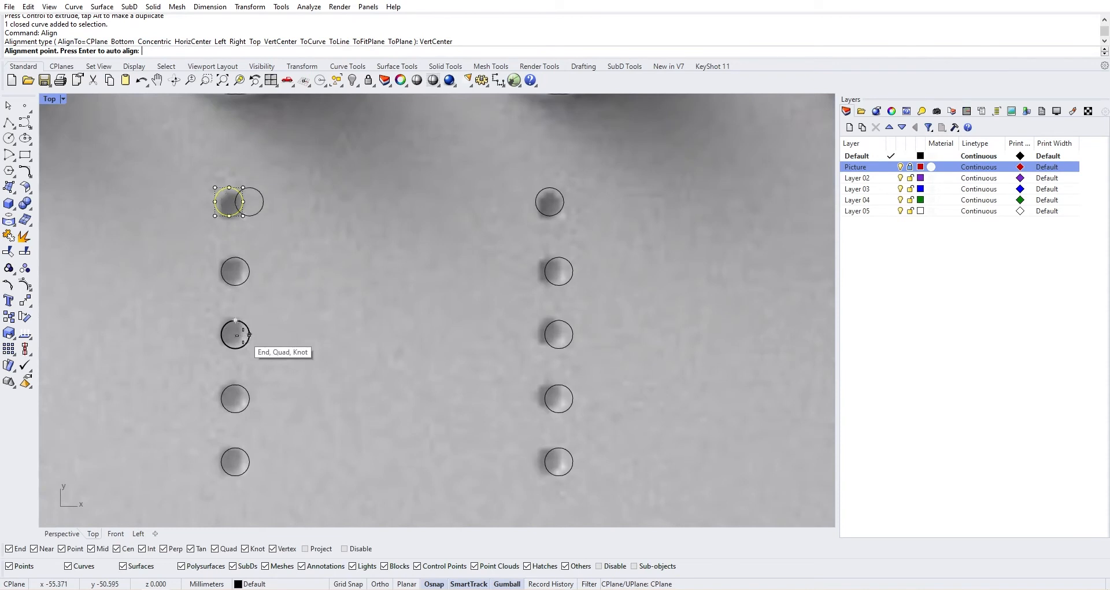
click(236, 334)
key(Escape)
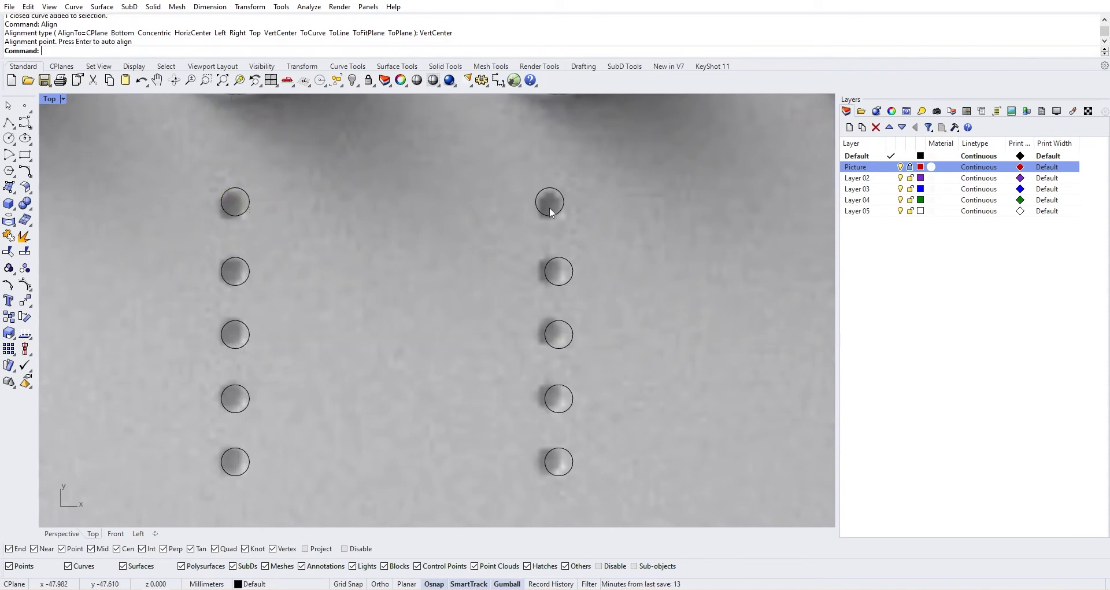
Step: Align the third channel's top level-dot circle by VertCenter with the circle directly beneath it
click(550, 215)
key(Return)
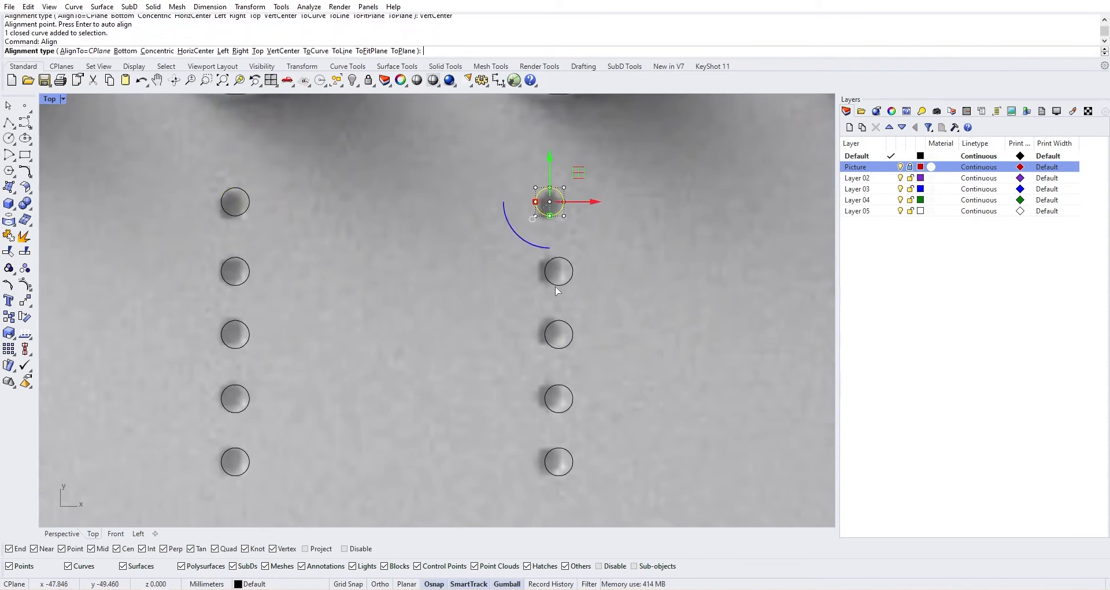
text(v)
key(Return)
click(558, 272)
scroll(559, 272, down, 5)
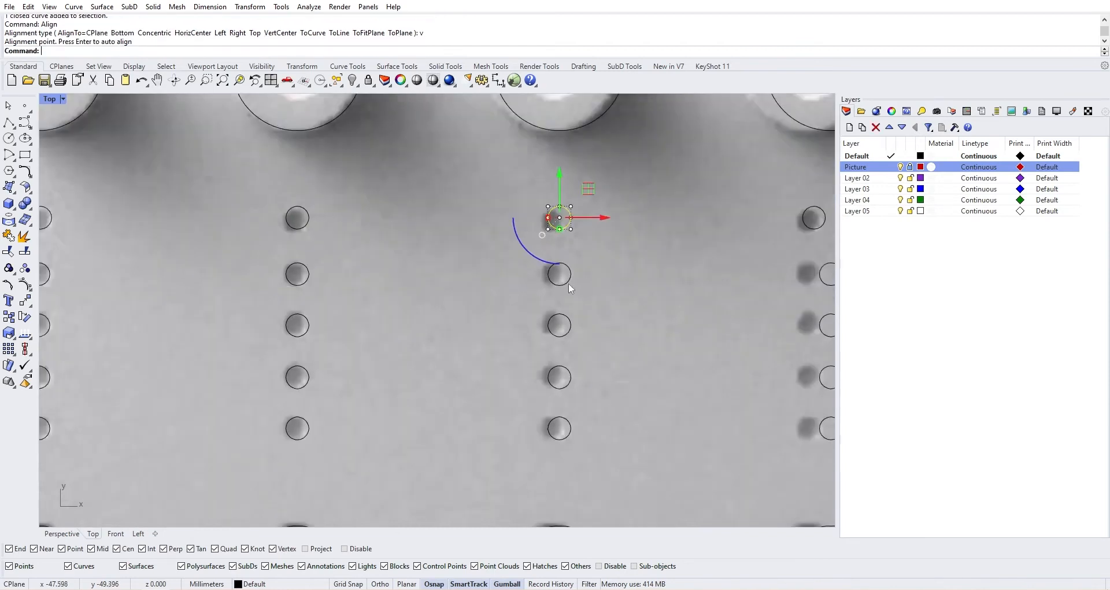
Step: Align the fourth channel's top level-dot circle by VertCenter with the circle directly beneath it
click(590, 246)
key(Return)
text(v)
key(Return)
click(596, 272)
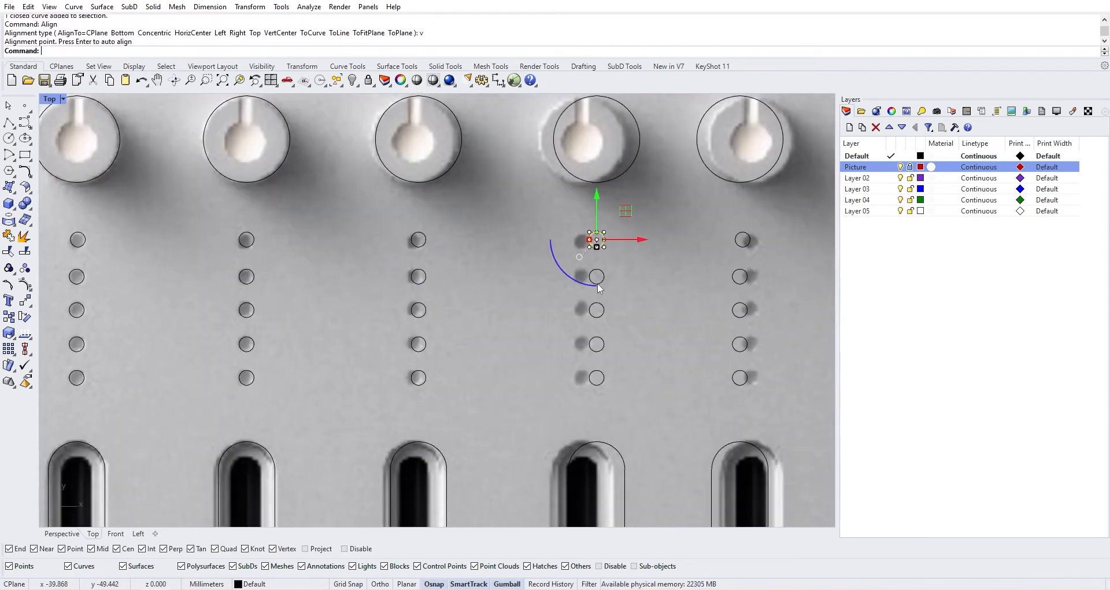
Step: Align the fifth channel's top level-dot circle by VertCenter with the circle directly beneath it
right_drag(745, 265, 645, 270)
click(642, 246)
key(Return)
text(v)
key(Return)
click(639, 282)
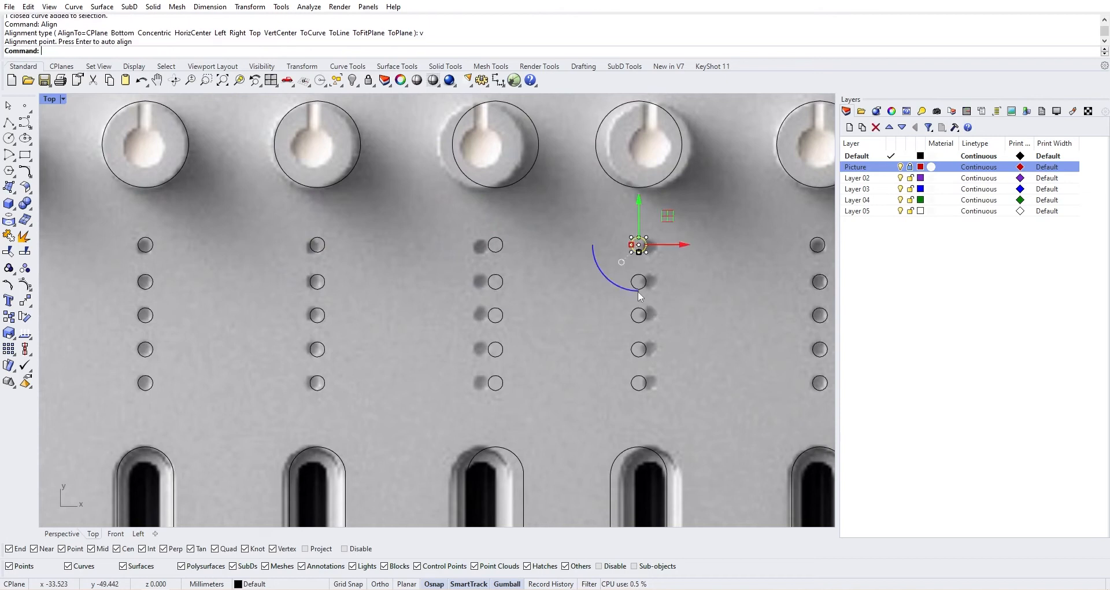
Step: Align the sixth channel's top level-dot circle by VertCenter with the circle directly beneath it
right_drag(778, 259, 658, 273)
click(697, 259)
text(ViewCaptureToFile)
key(Return)
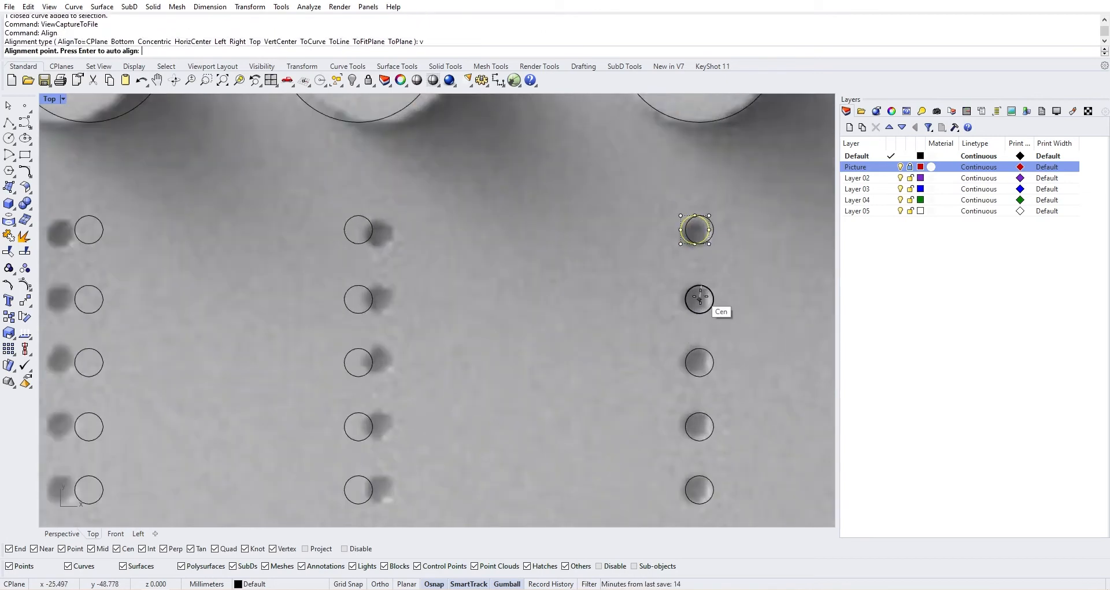
click(700, 297)
scroll(700, 292, down, 8)
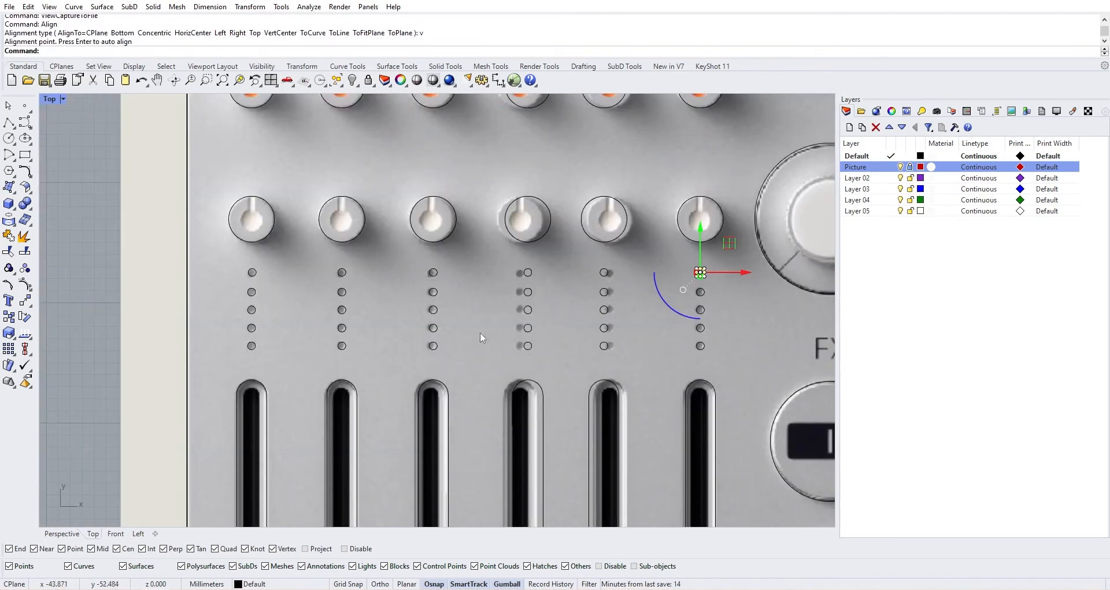
Step: Group the second channel's top level-dot circle with the rest of that channel's curves
click(340, 275)
key(Caps_Lock)
shift+click(343, 296)
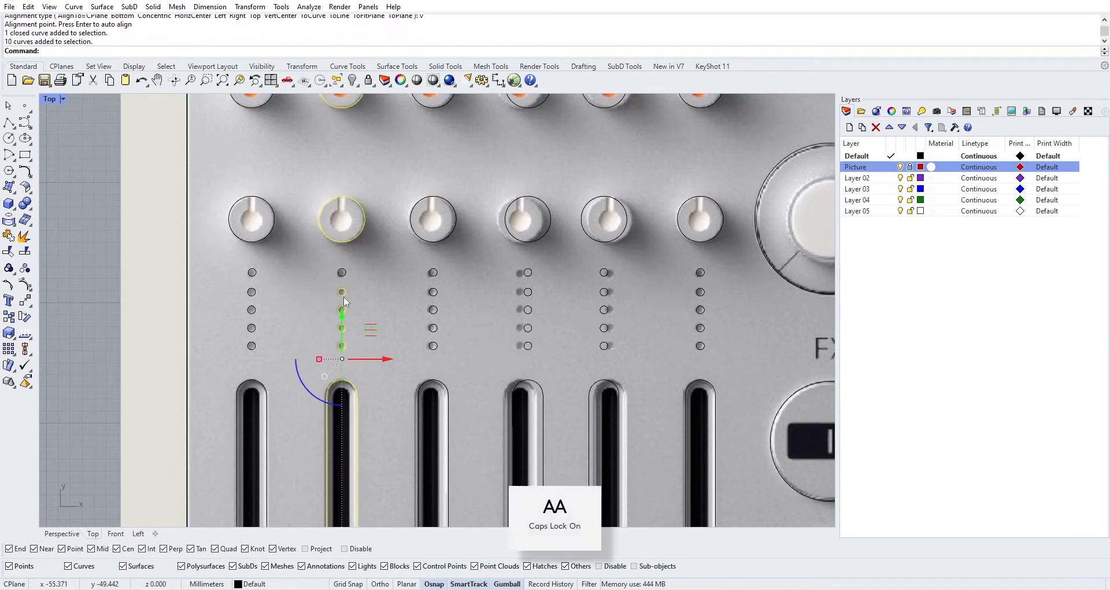
shift+click(342, 273)
key(ctrl+g)
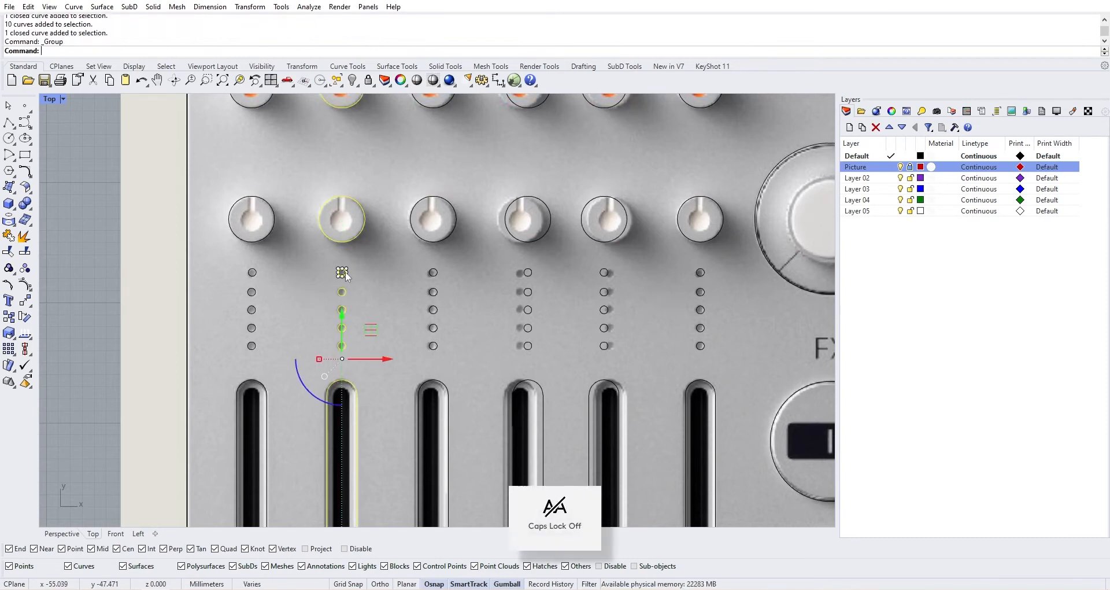
Step: Group the third channel's top level-dot circle with the rest of that channel's curves
click(433, 272)
shift+click(433, 296)
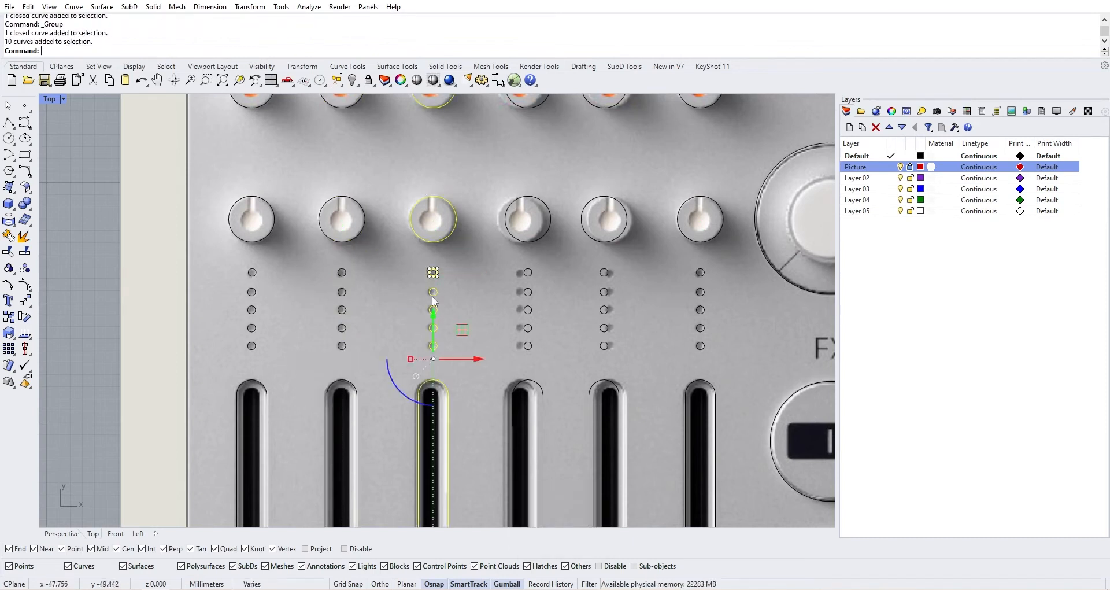
key(ctrl+g)
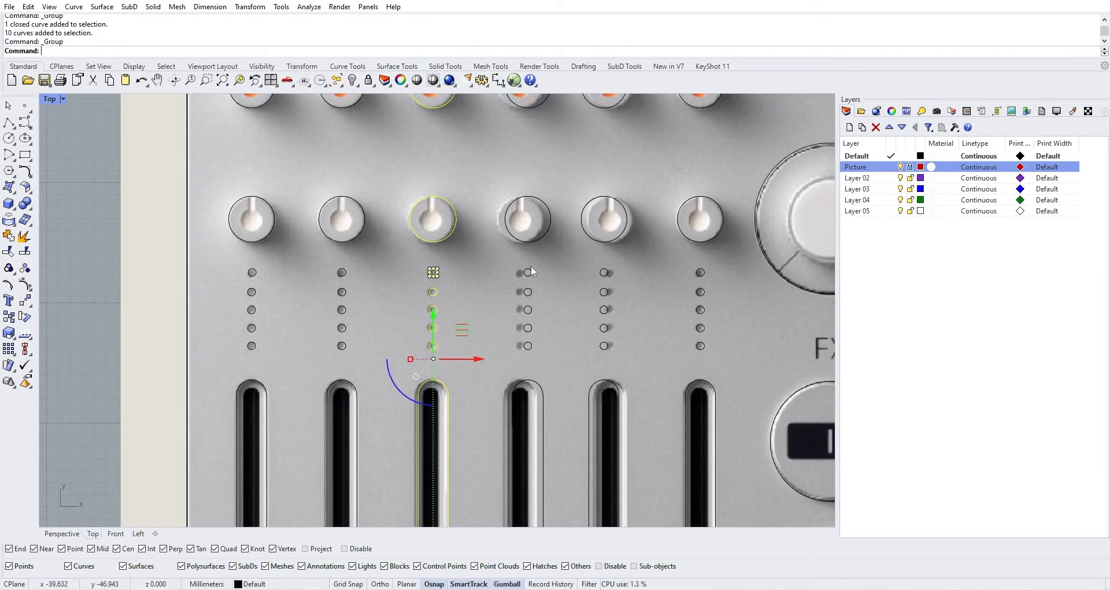
Step: Group the fourth and fifth channels' top level-dot circles, each with the rest of its own channel's curves
click(528, 272)
shift+click(530, 291)
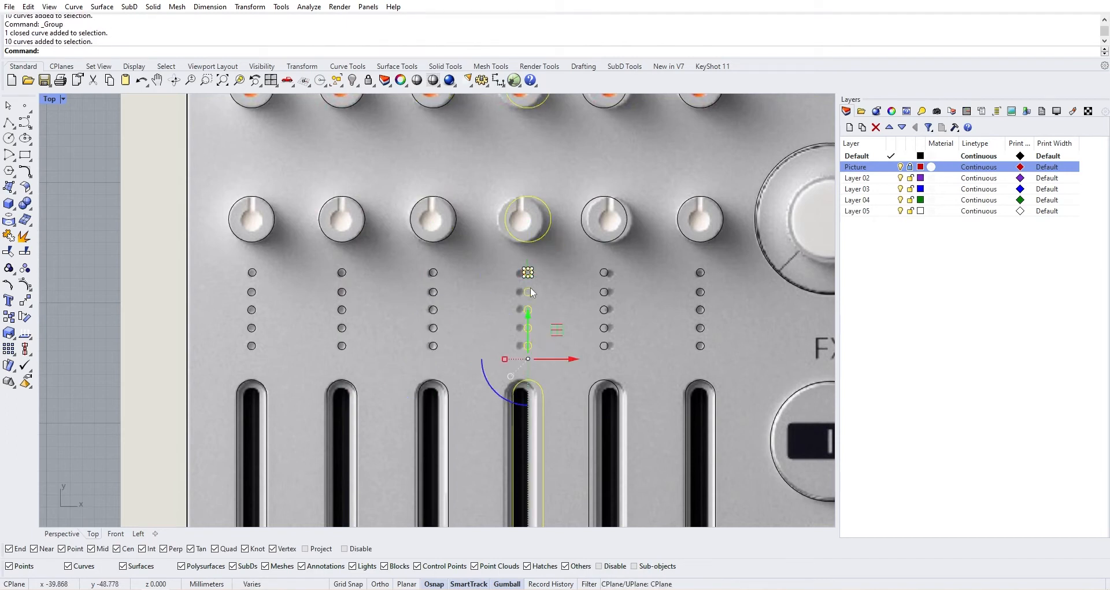
key(ctrl+g)
click(604, 272)
shift+click(615, 238)
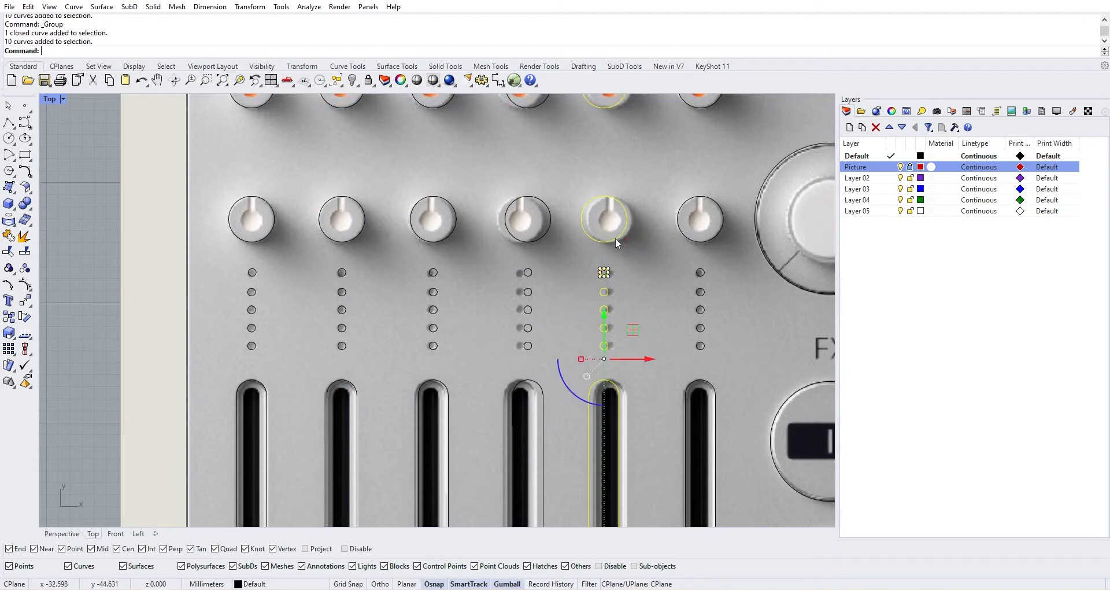
key(ctrl+g)
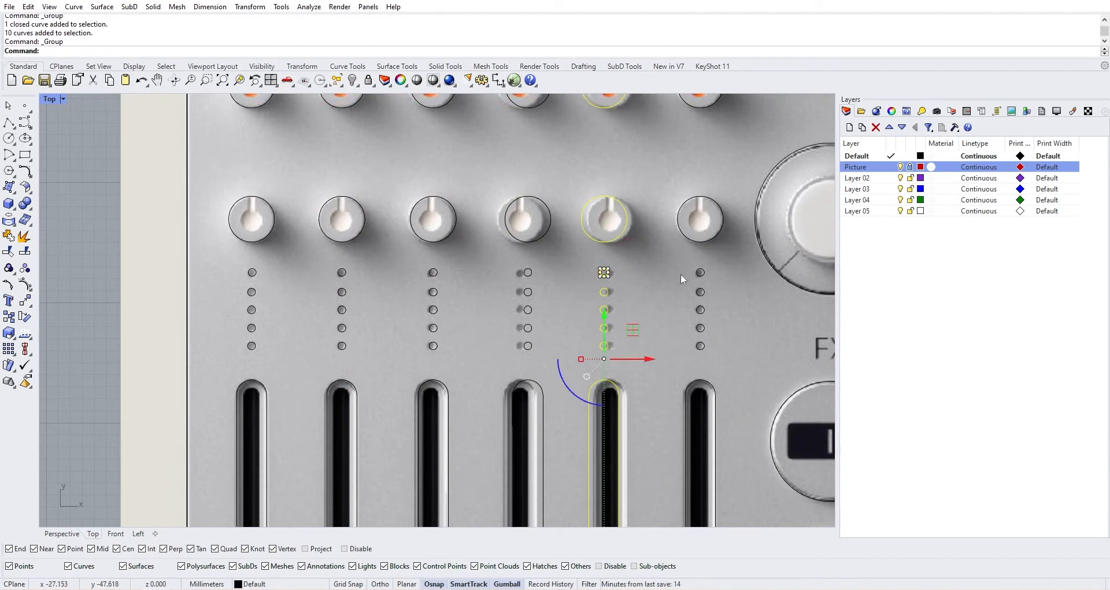
Step: Group the sixth and first channels' top level-dot circles, each with the rest of its own channel's curves
click(701, 272)
shift+click(712, 236)
key(ctrl+g)
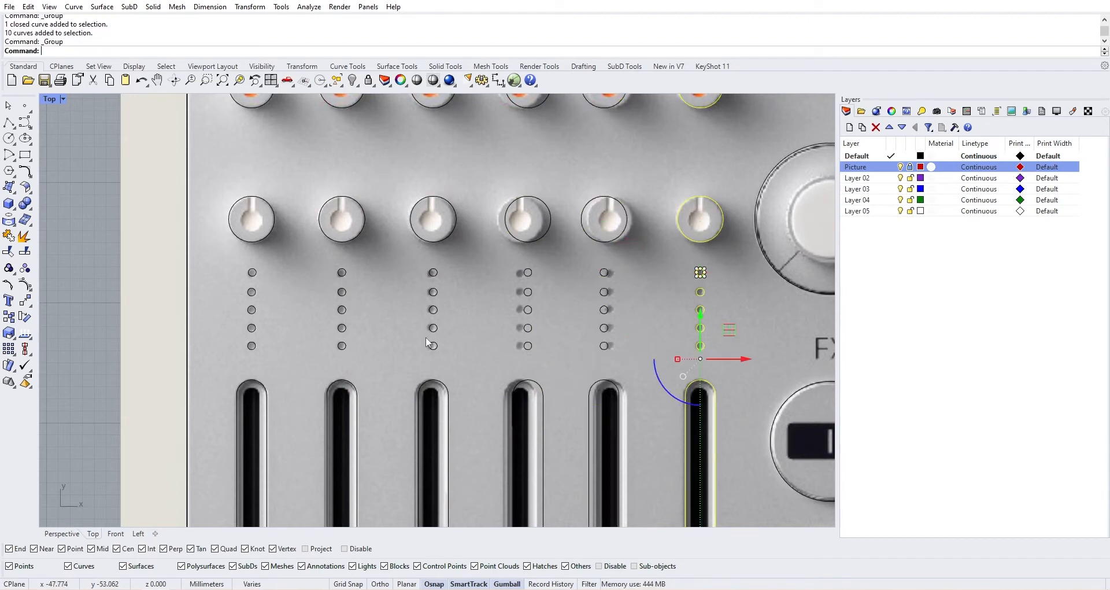
scroll(368, 301, down, 5)
scroll(448, 234, up, 1)
scroll(448, 234, up, 1)
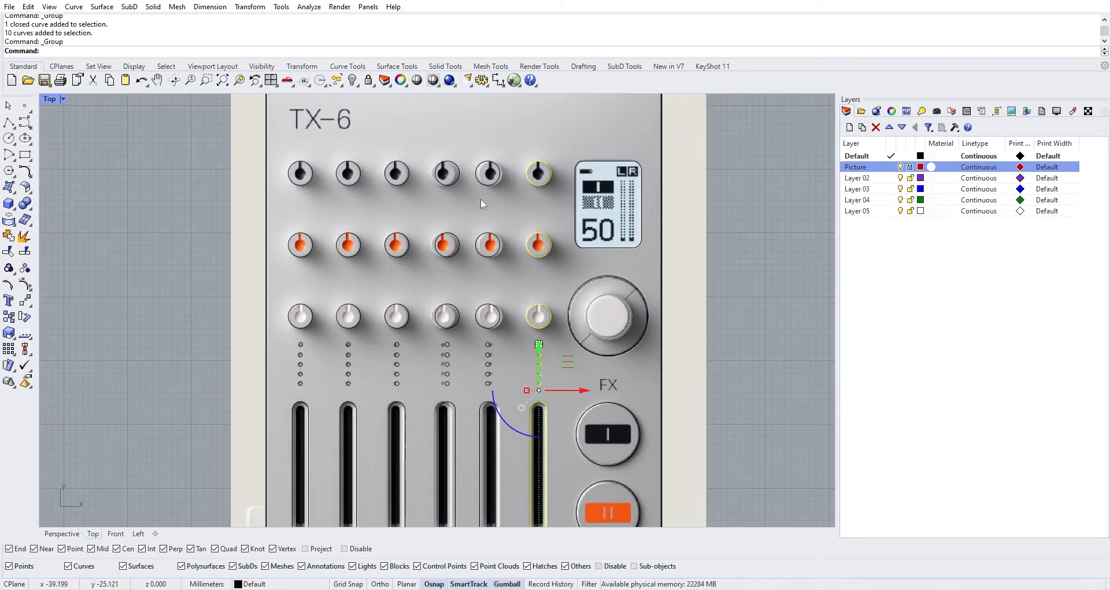
scroll(509, 194, down, 2)
scroll(465, 308, up, 4)
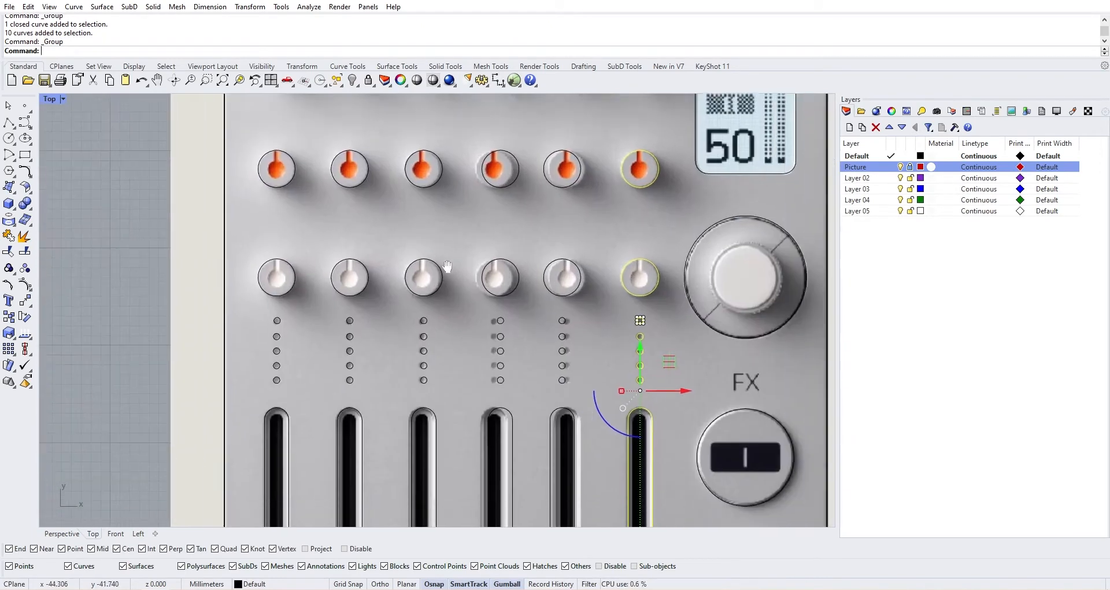
click(271, 287)
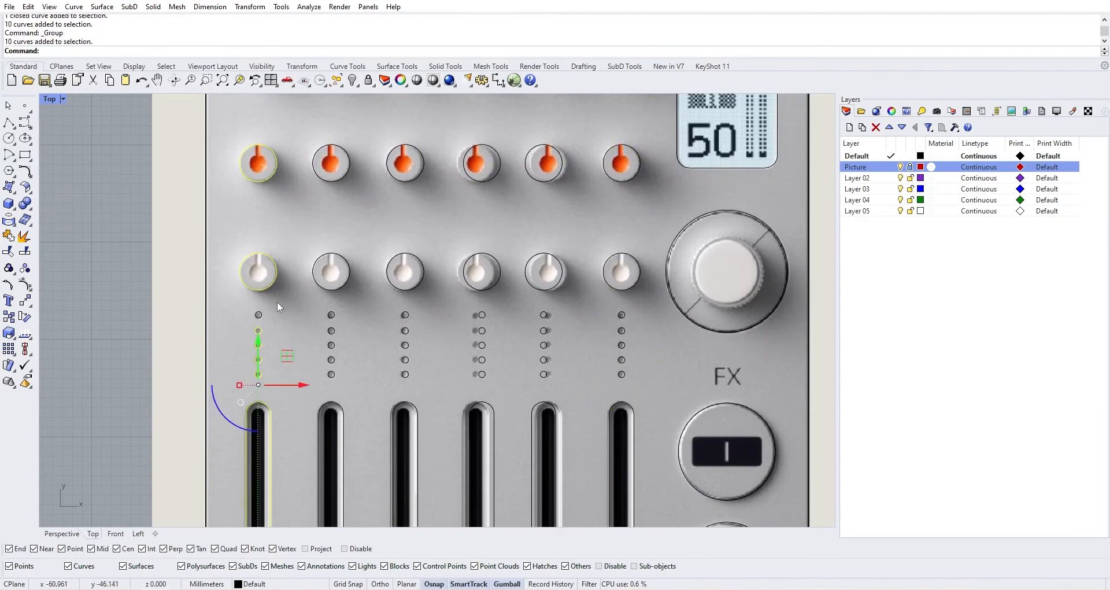
shift+click(259, 316)
key(ctrl+g)
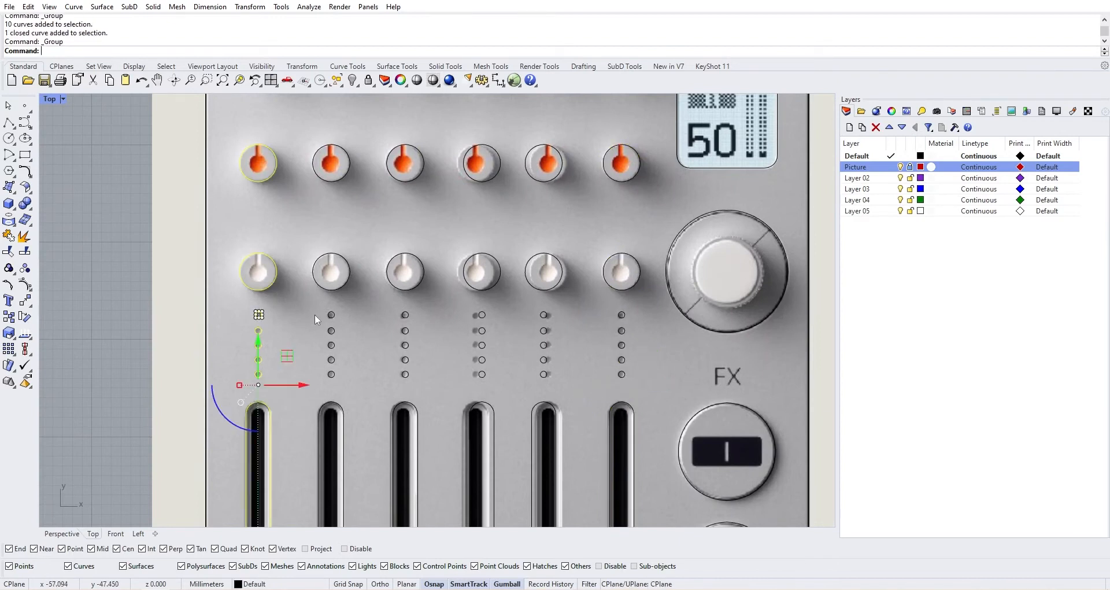
click(304, 287)
click(275, 283)
key(Caps_Lock)
click(335, 285)
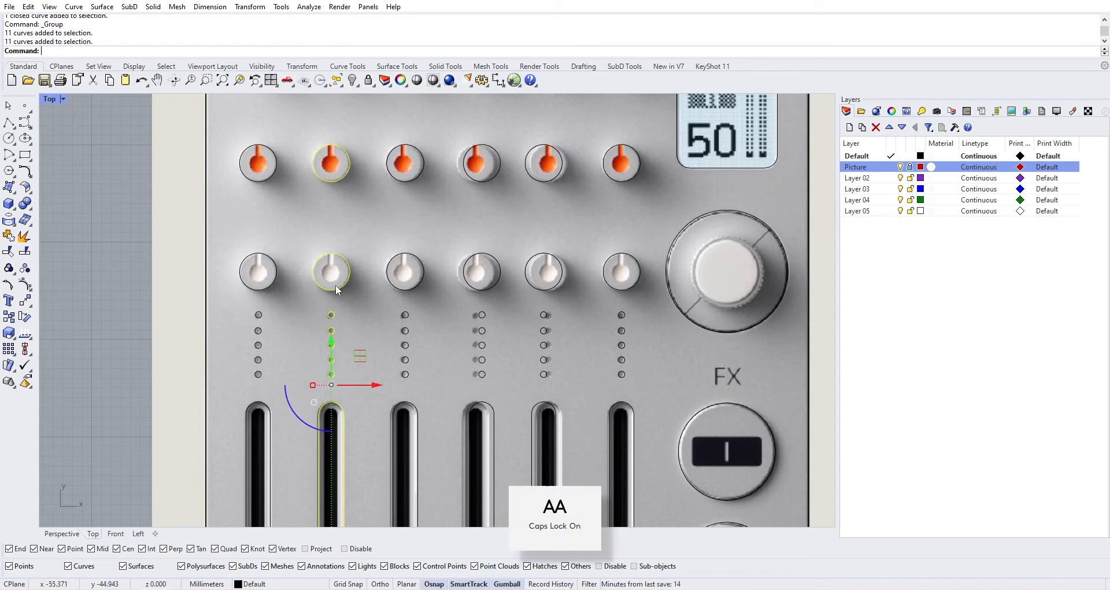
key(Caps_Lock)
click(257, 294)
click(328, 288)
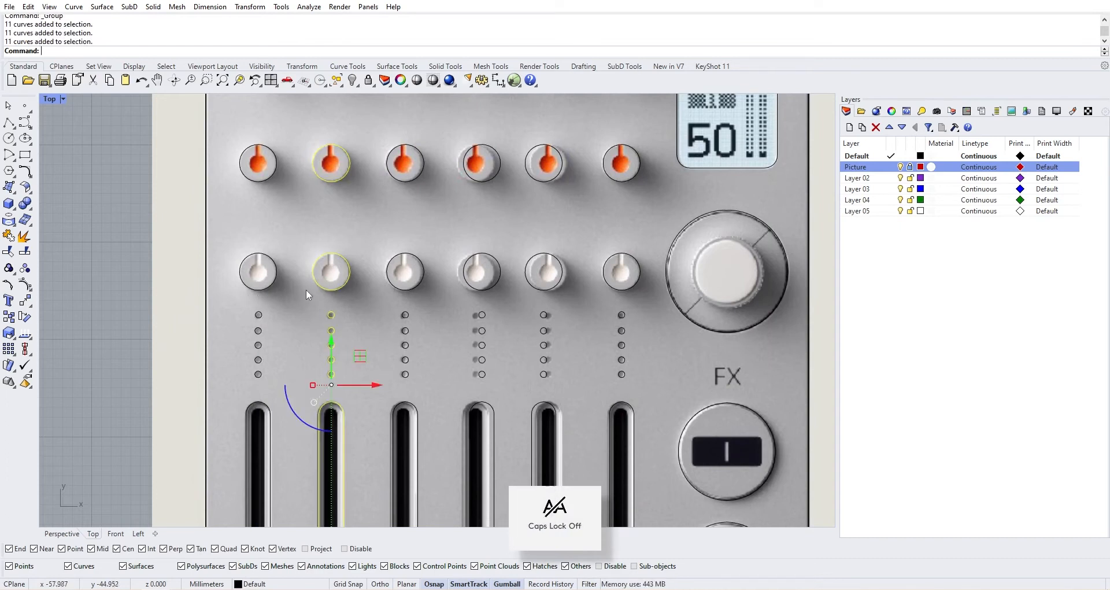
shift+click(277, 284)
shift+click(391, 282)
shift+click(487, 284)
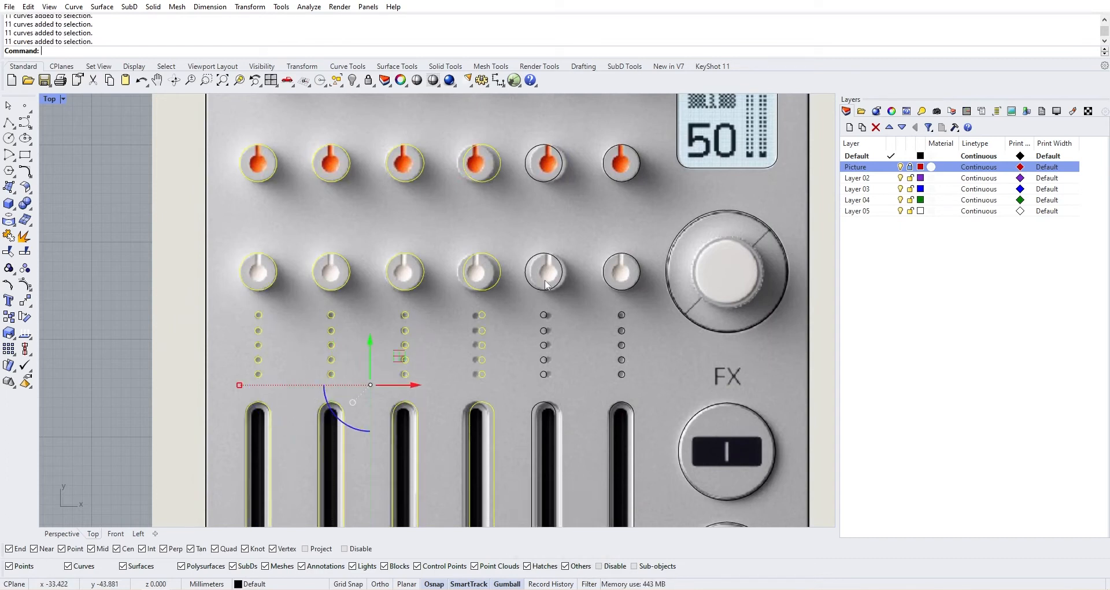
shift+click(546, 285)
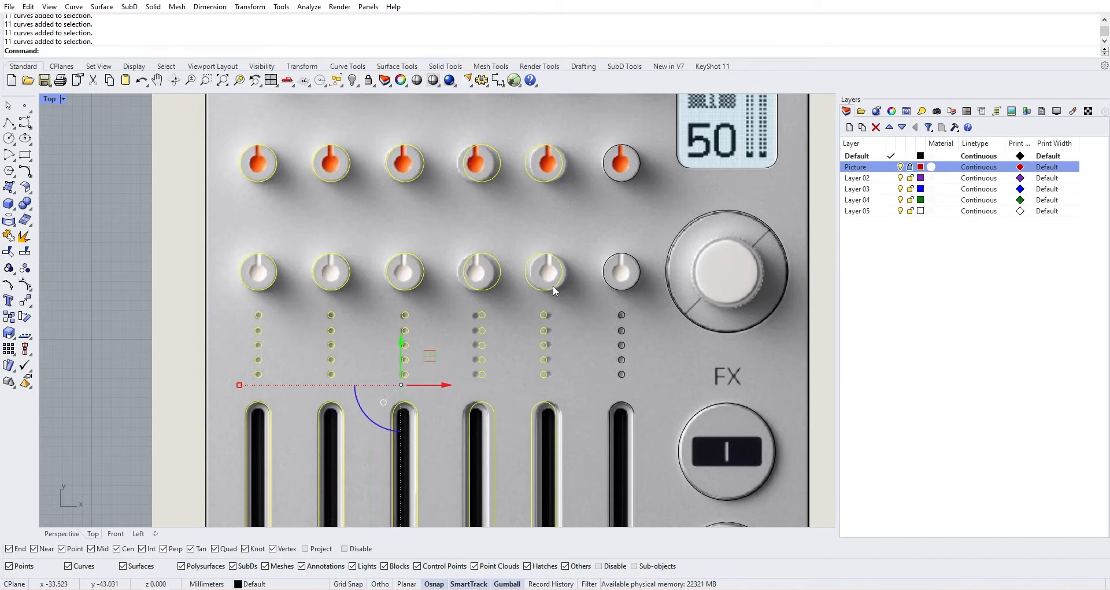
Step: Nudge the sixth channel's grouped curves slightly along X to fit the reference picture
click(610, 286)
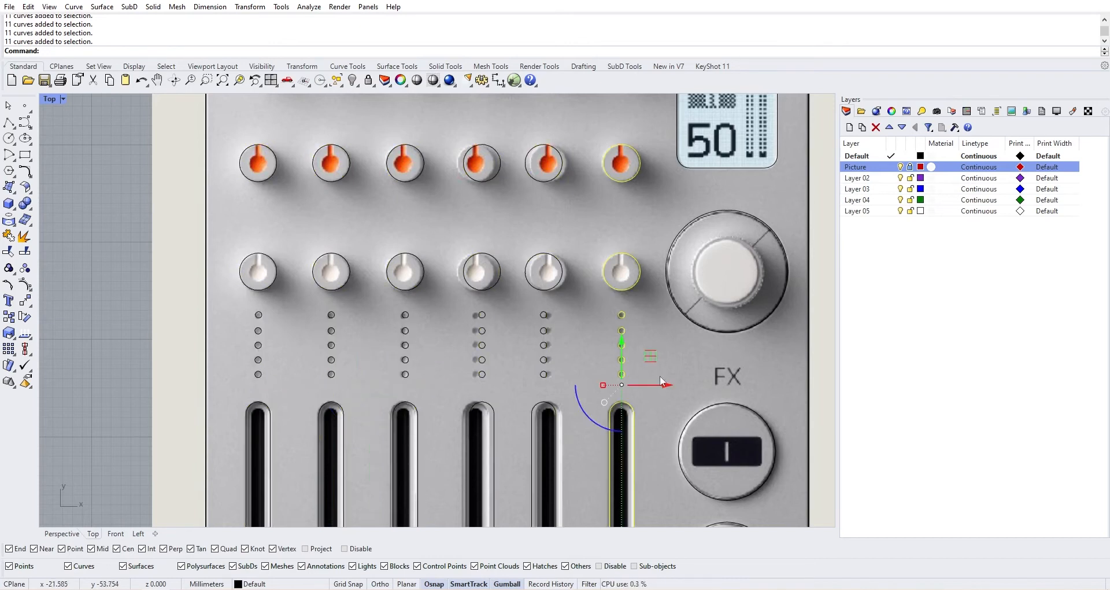
drag(662, 386, 662, 388)
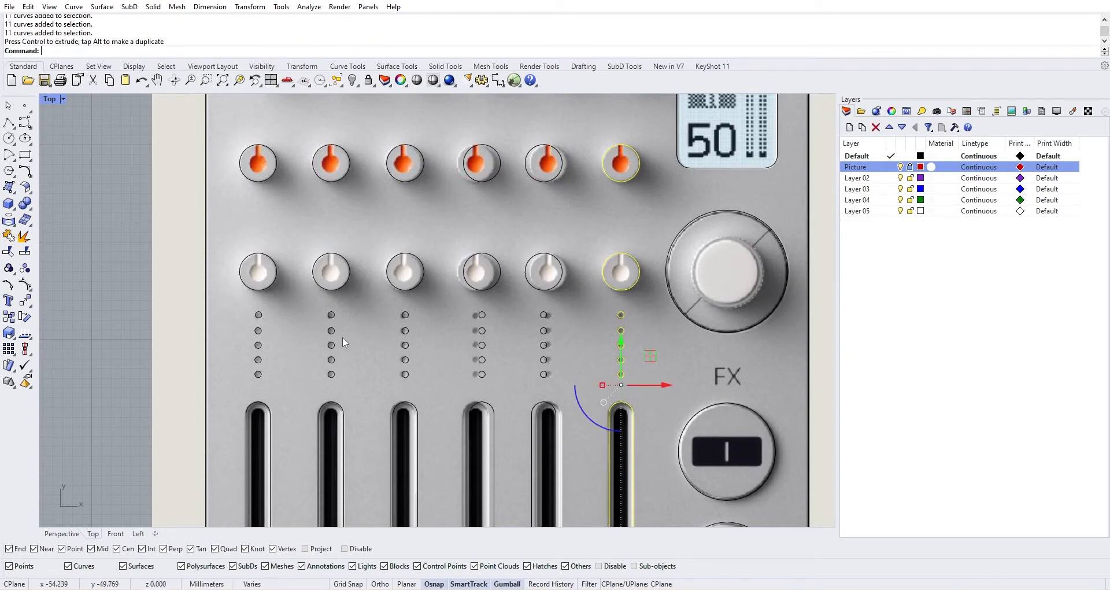
Step: Distribute all six channel groups evenly along the X axis with Gap mode and Automatic spacing
shift+click(272, 275)
shift+click(319, 282)
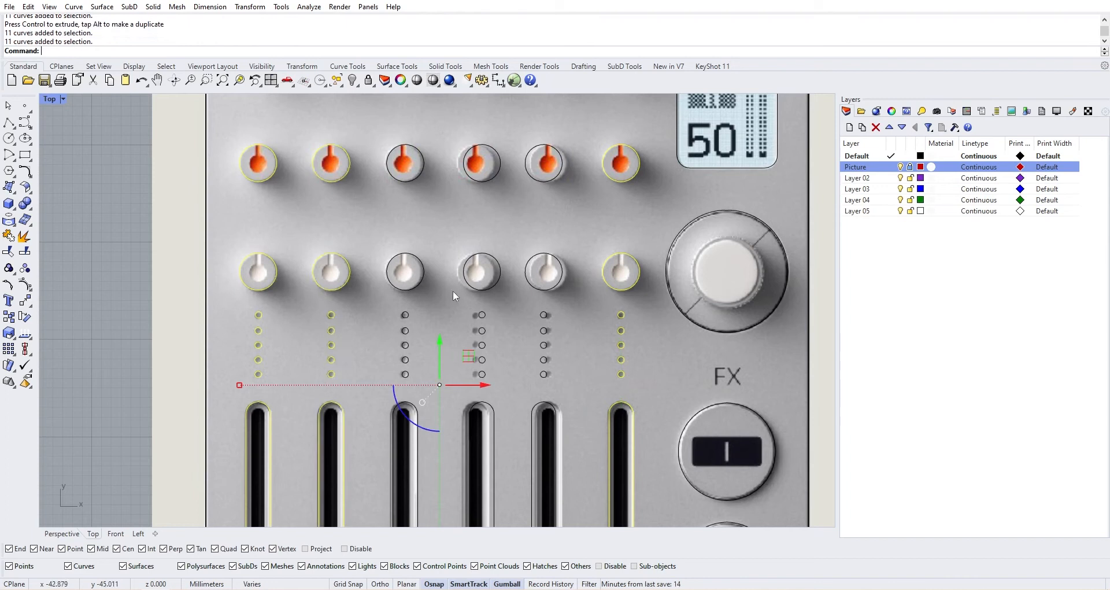
shift+click(417, 290)
shift+click(466, 286)
shift+click(553, 282)
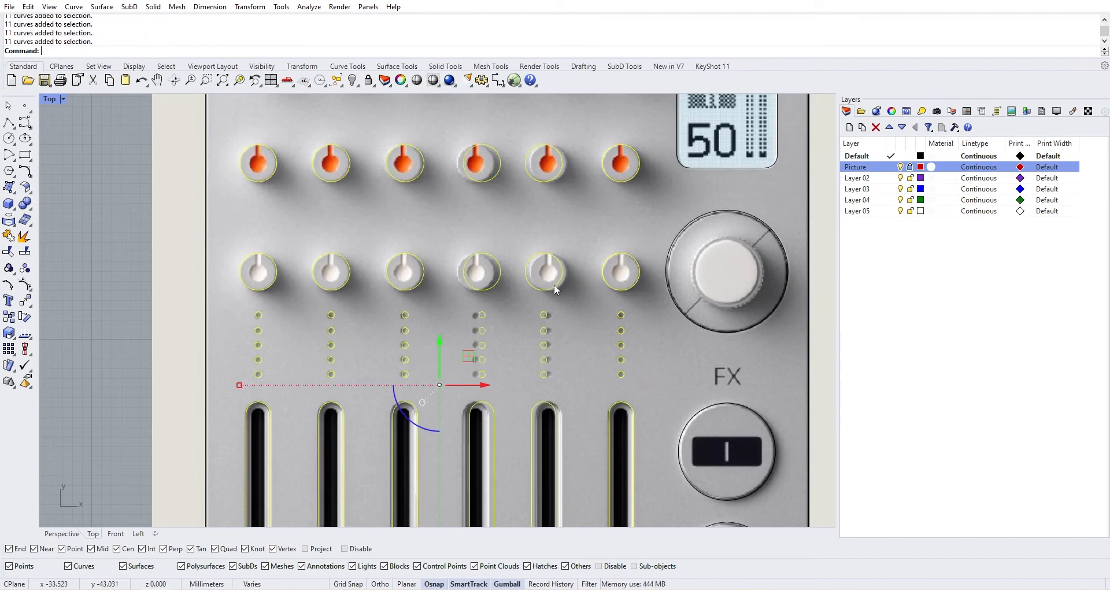
scroll(567, 285, down, 5)
text(Distance)
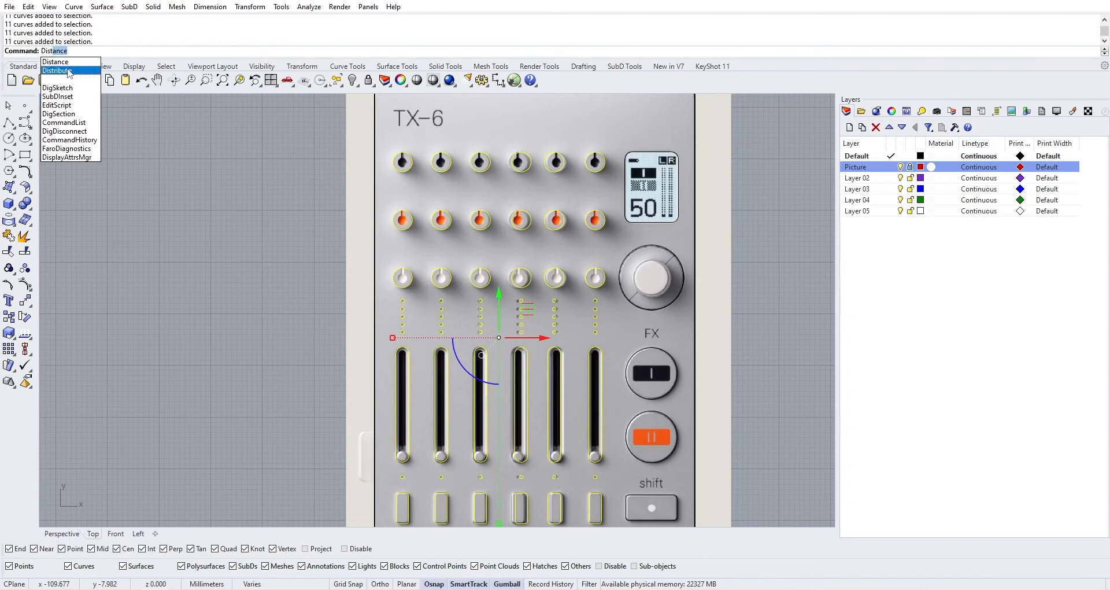
click(57, 70)
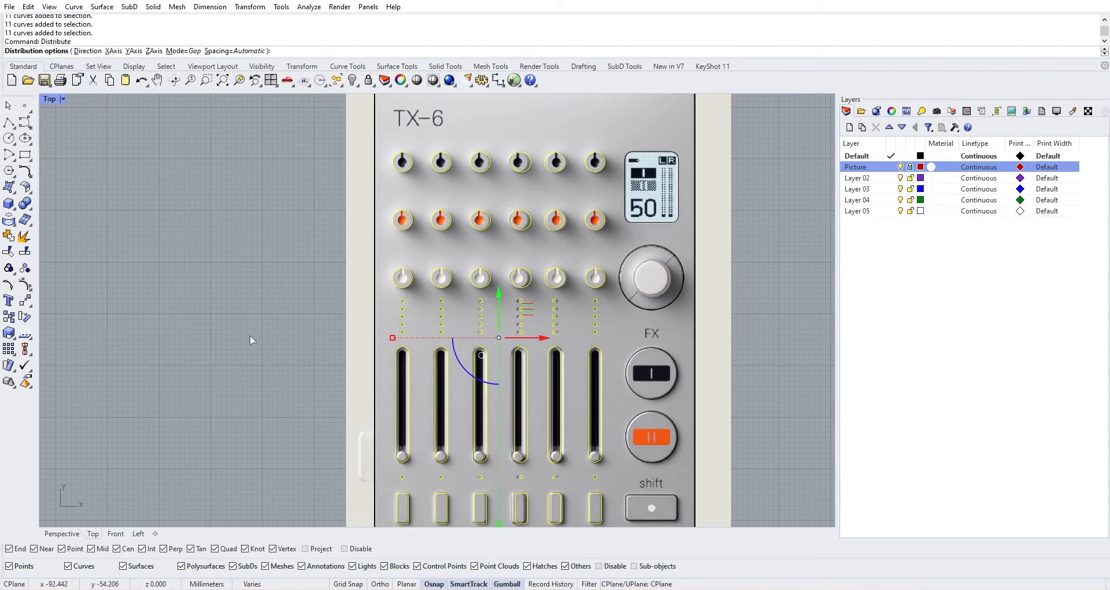
click(115, 51)
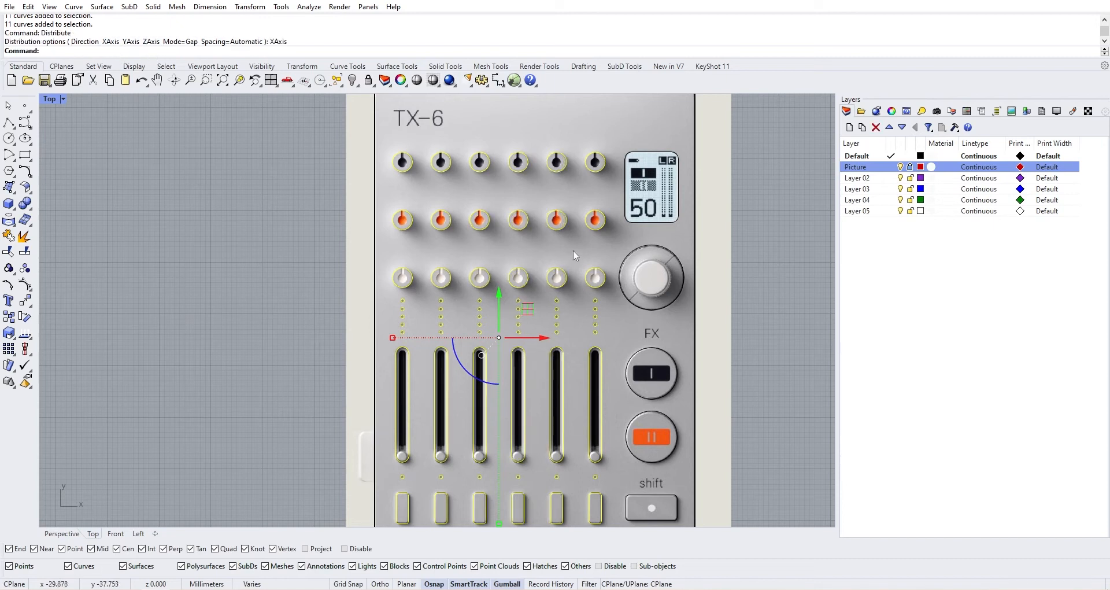
scroll(464, 276, down, 3)
scroll(470, 286, up, 3)
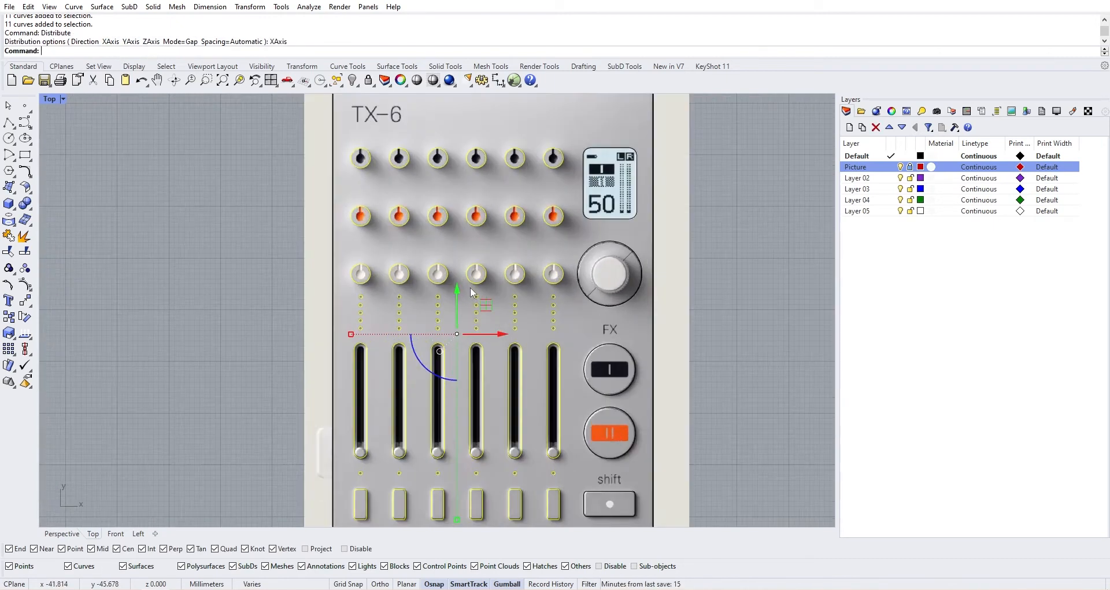
scroll(220, 328, down, 2)
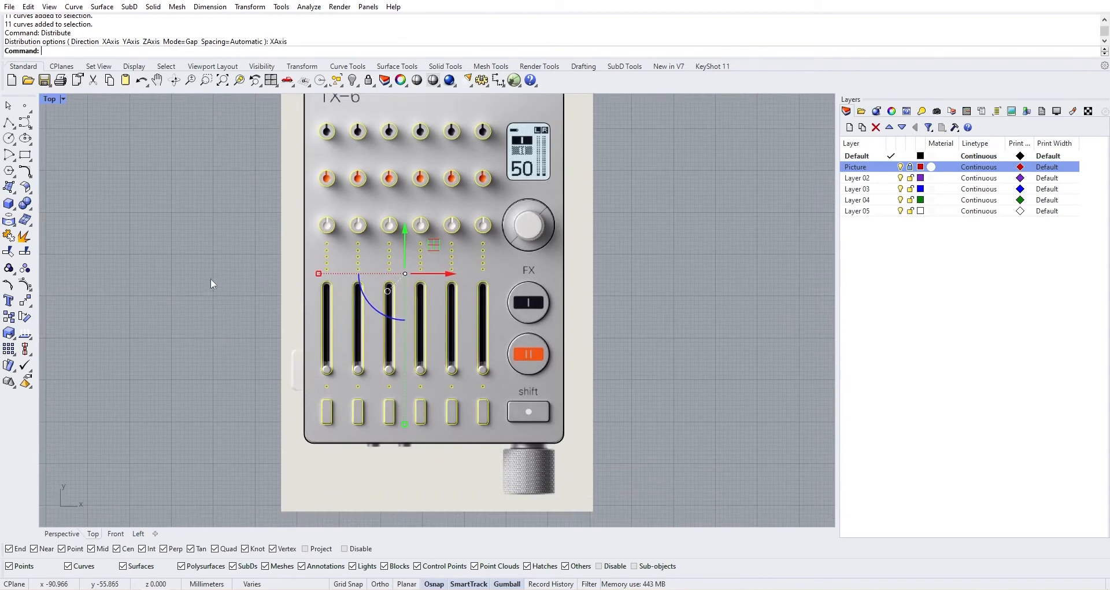
Step: Try to align the outlines of the shift button, both FX buttons, large dial and display by VertCenter
scroll(537, 427, up, 3)
click(532, 401)
scroll(541, 347, down, 3)
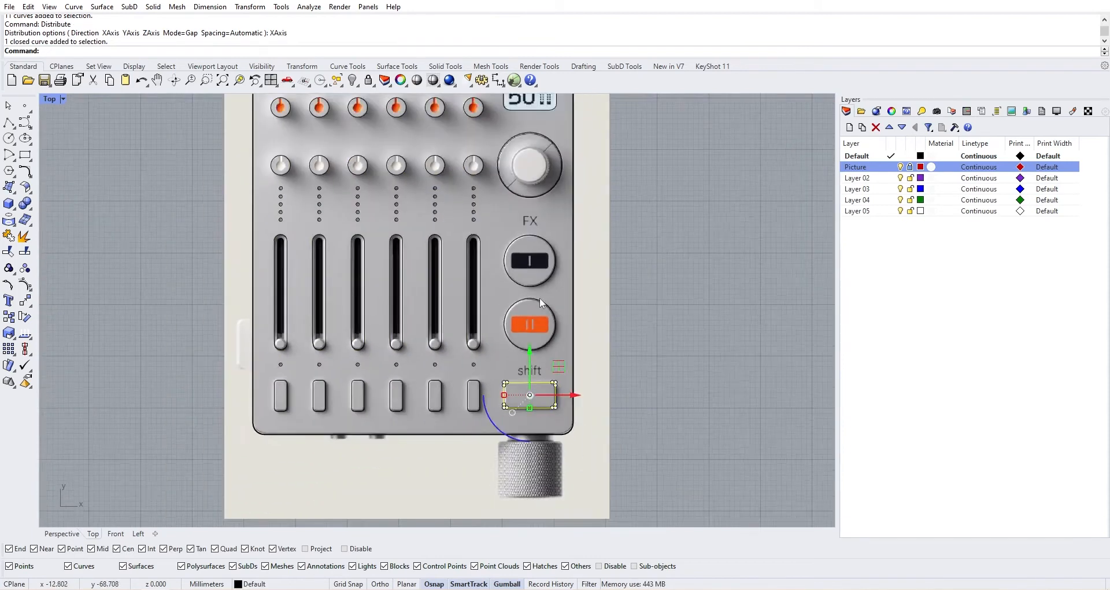
scroll(546, 328, up, 2)
shift+click(540, 330)
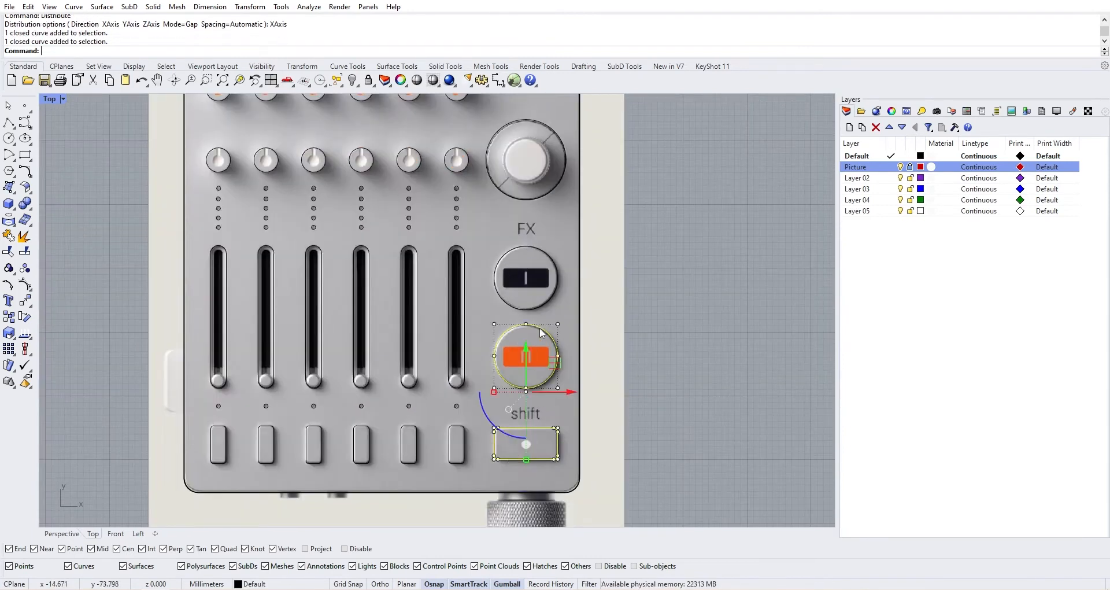
shift+click(560, 287)
right_drag(558, 220, 564, 304)
shift+click(560, 226)
shift+click(549, 209)
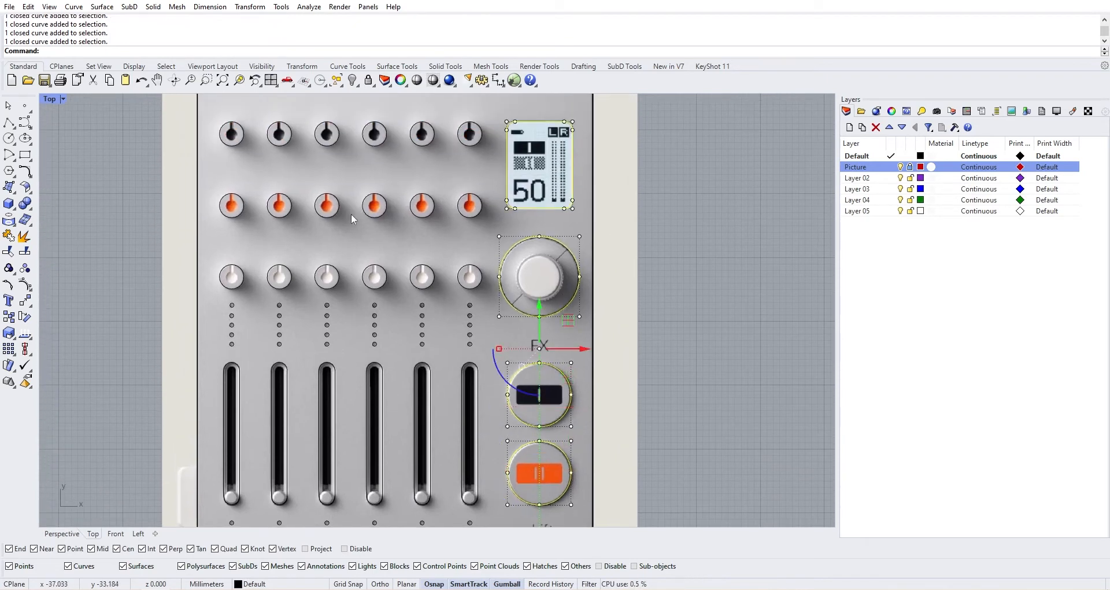
key(Return)
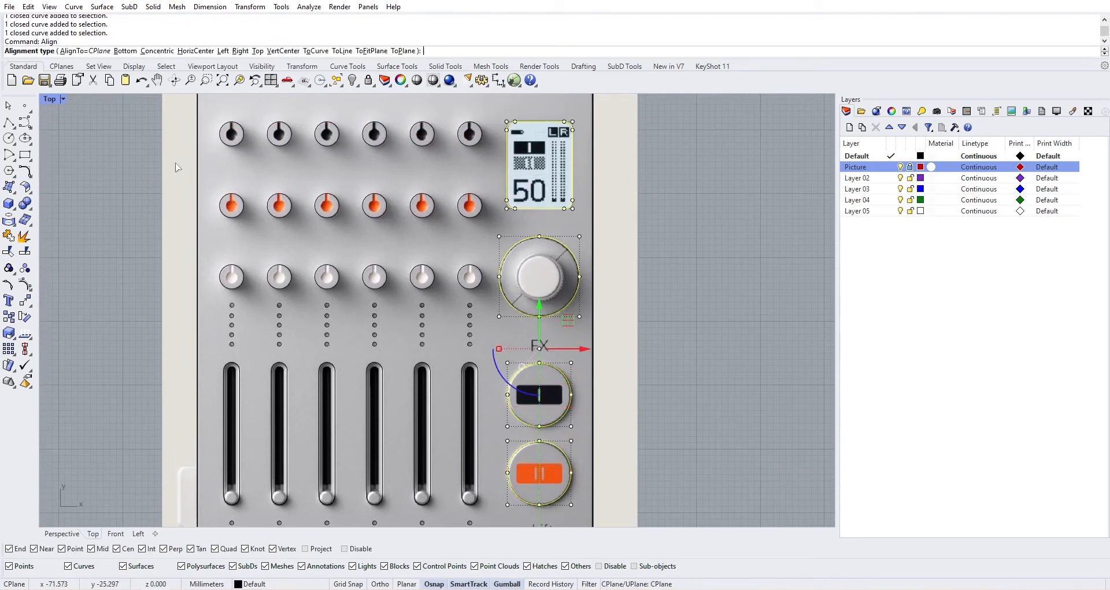
click(284, 51)
scroll(541, 287, up, 2)
scroll(541, 287, down, 5)
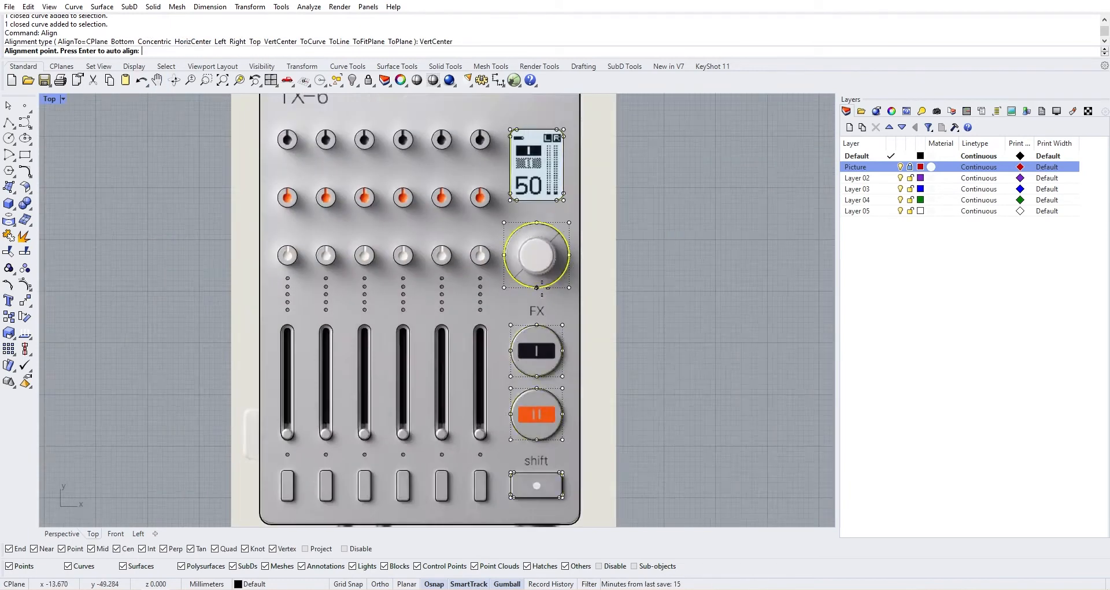
scroll(513, 418, up, 6)
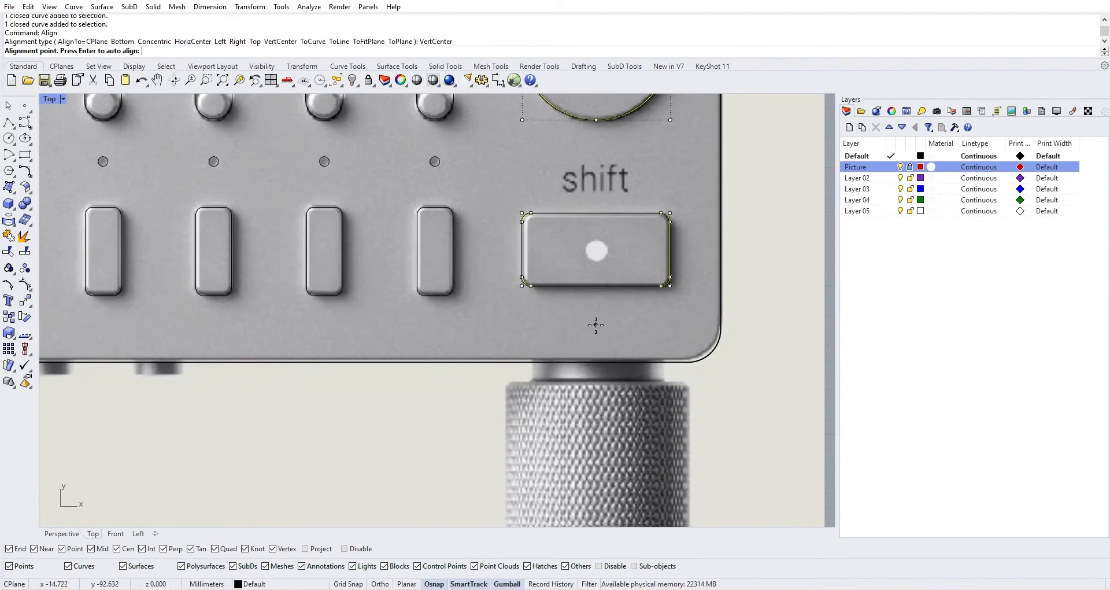
key(Escape)
scroll(625, 335, down, 6)
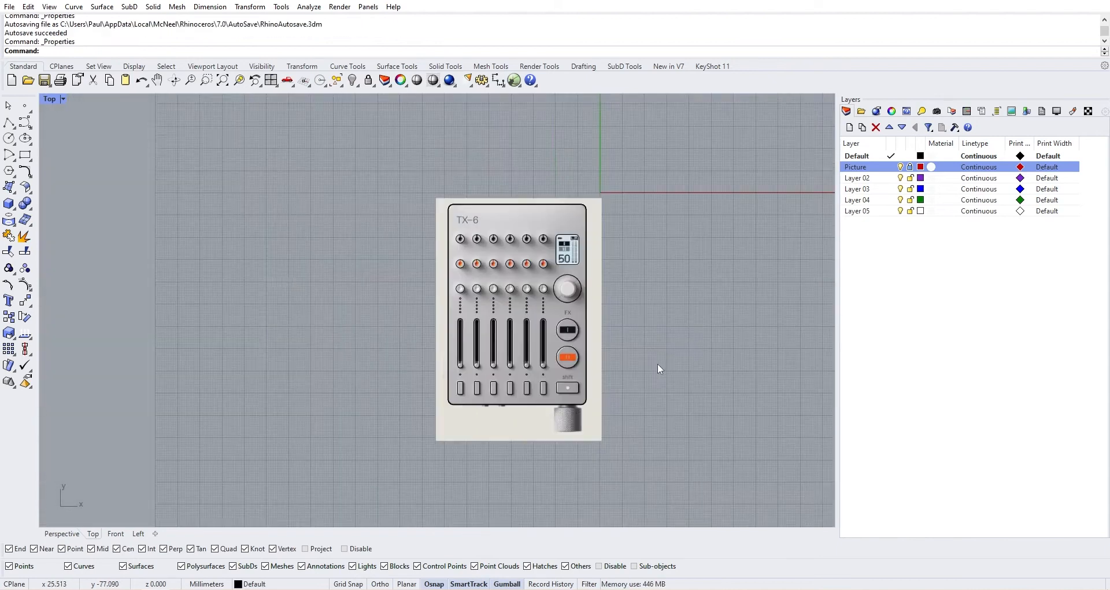
Step: Move all the traced control curves straight up in the Left view, clear above the body and the pictured knobs
mouse_move(668, 358)
right_down()
mouse_move(640, 344)
mouse_move(680, 345)
right_up()
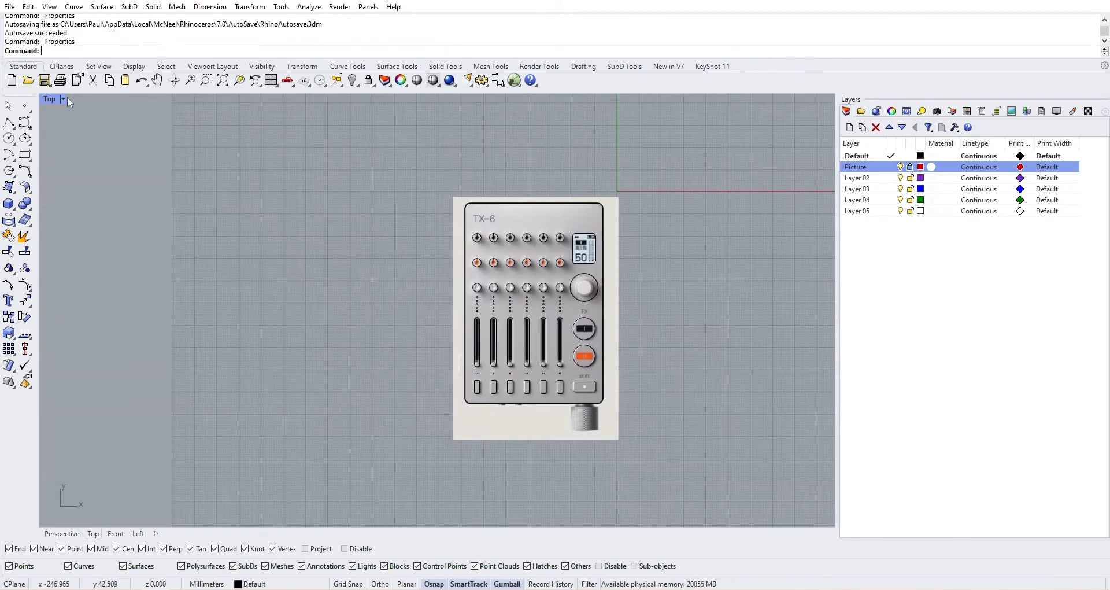
double_click(52, 99)
click(452, 318)
double_click(452, 317)
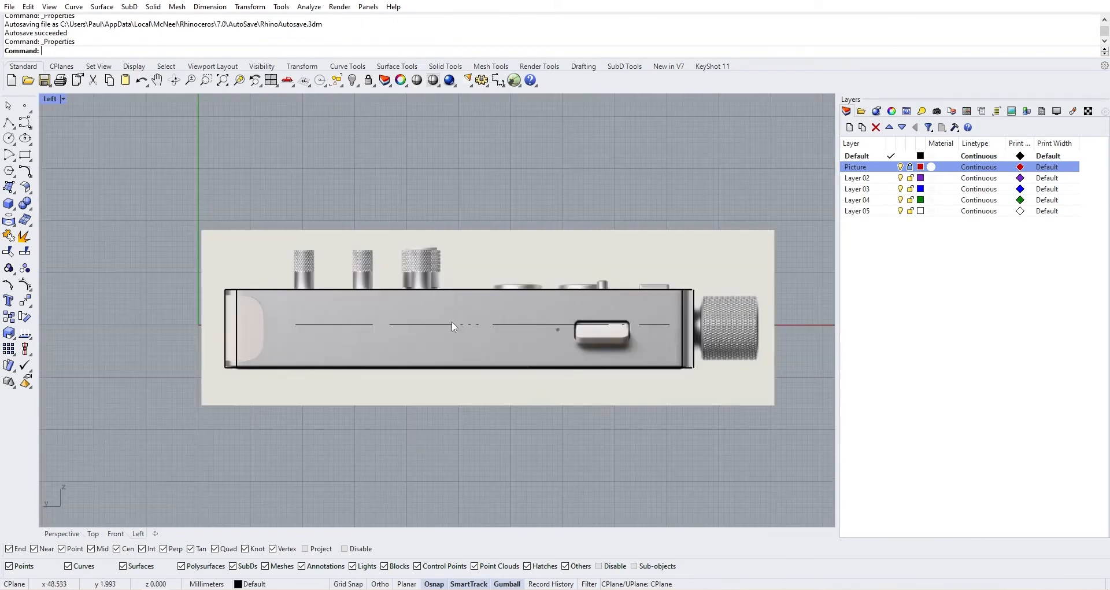
right_drag(614, 387, 539, 399)
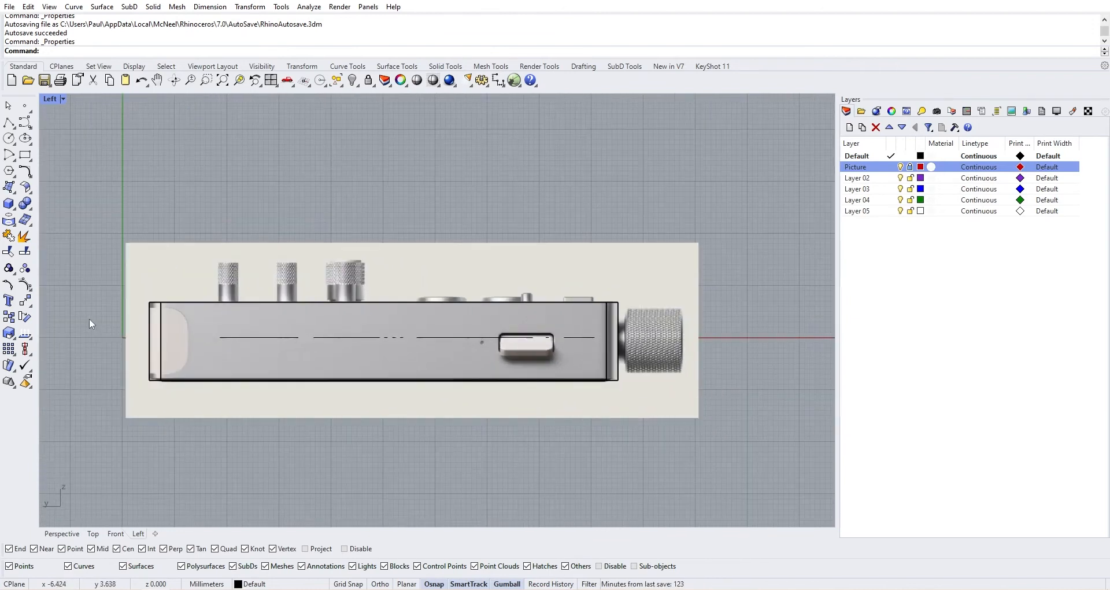
drag(90, 318, 710, 356)
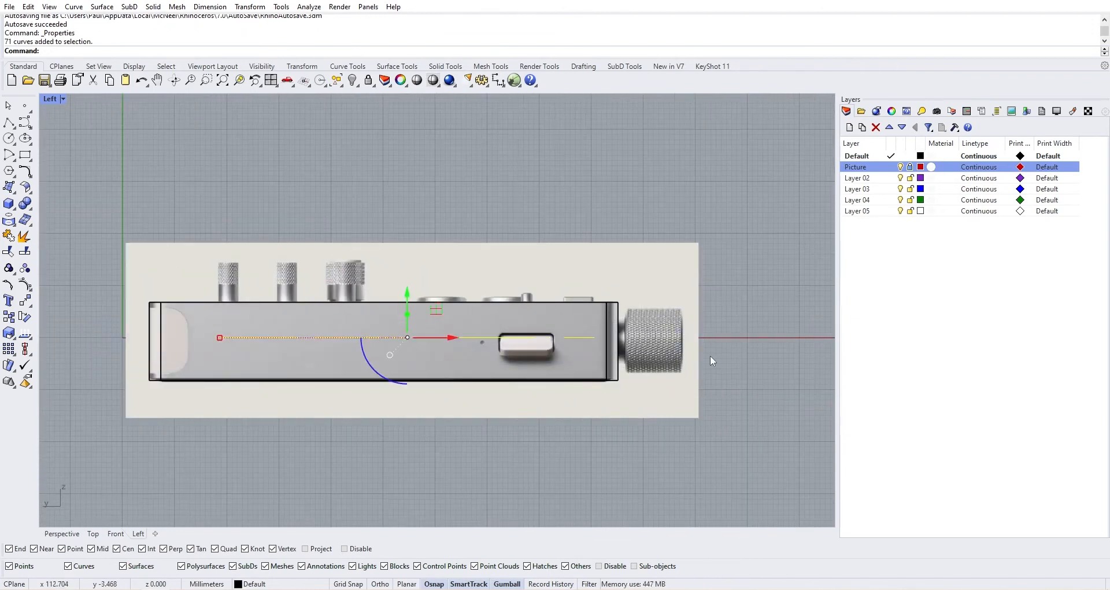
double_click(49, 101)
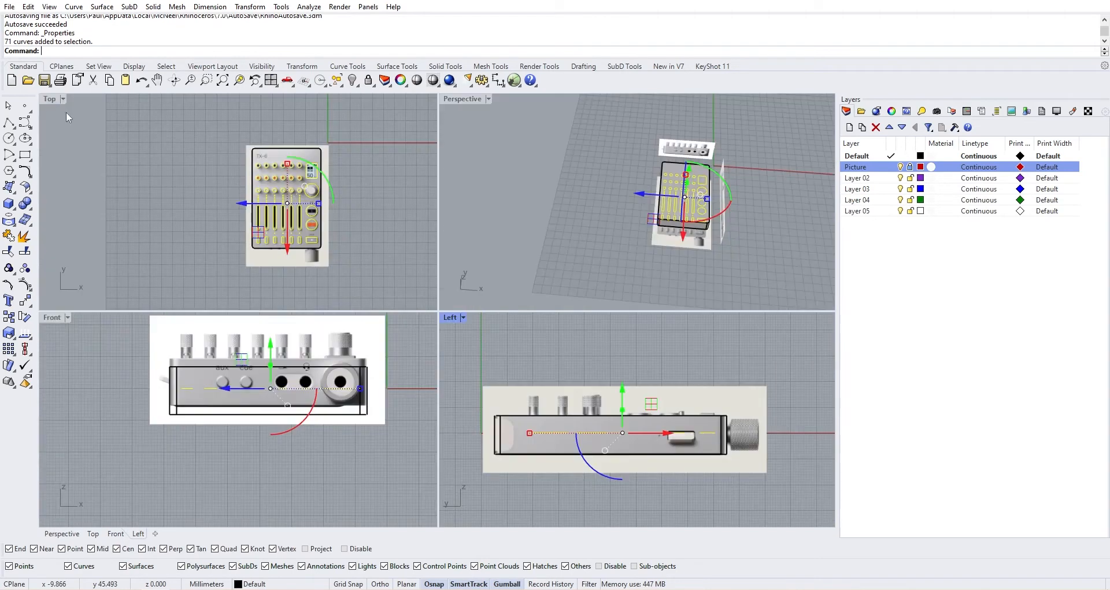
right_drag(616, 261, 620, 324)
drag(625, 396, 643, 338)
key(Escape)
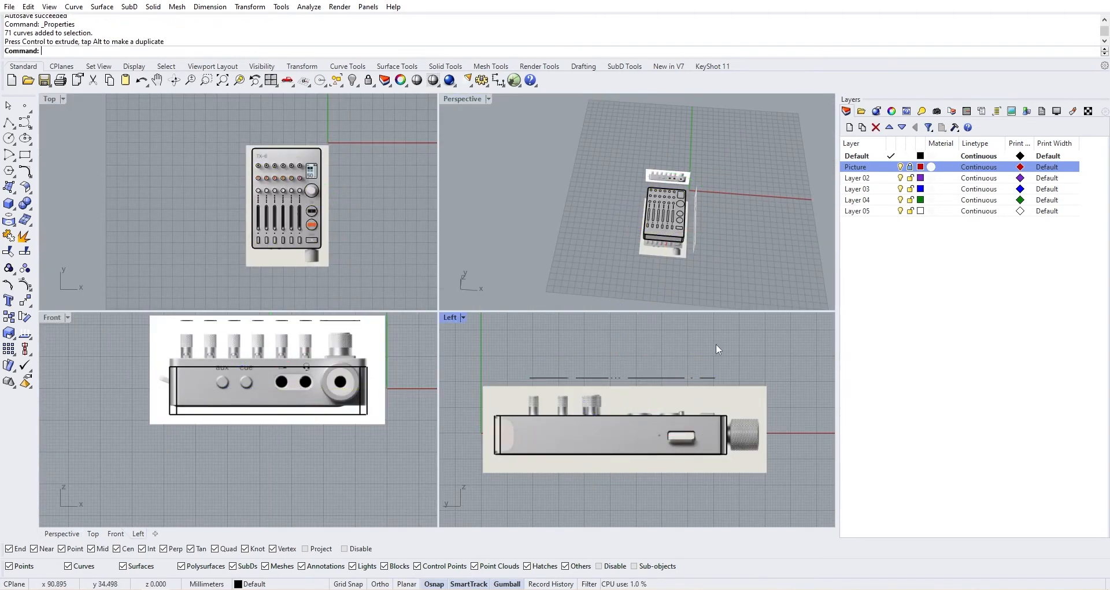
scroll(671, 455, up, 3)
scroll(671, 456, up, 4)
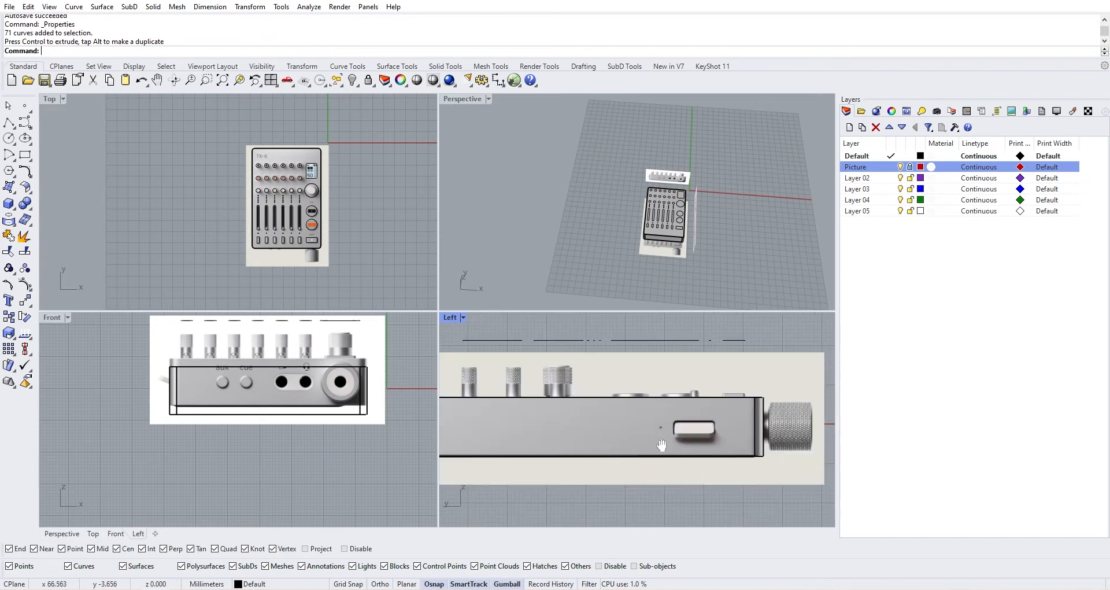
Step: Draw a rounded rectangle around the recess of the pictured side button in the Left view, matching its corner radius
scroll(652, 398, up, 2)
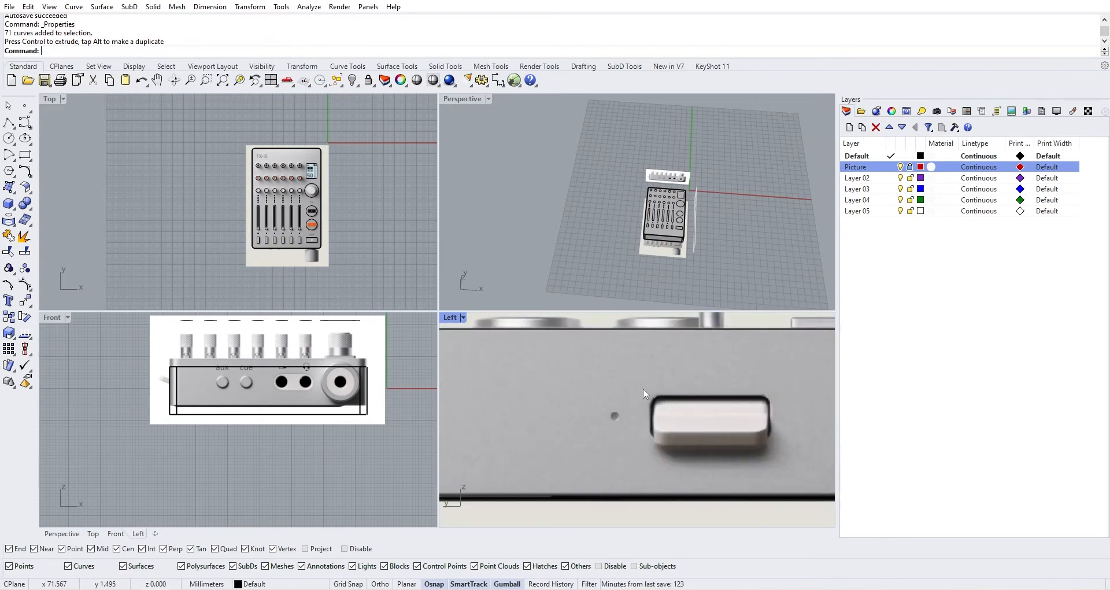
right_drag(665, 416, 630, 412)
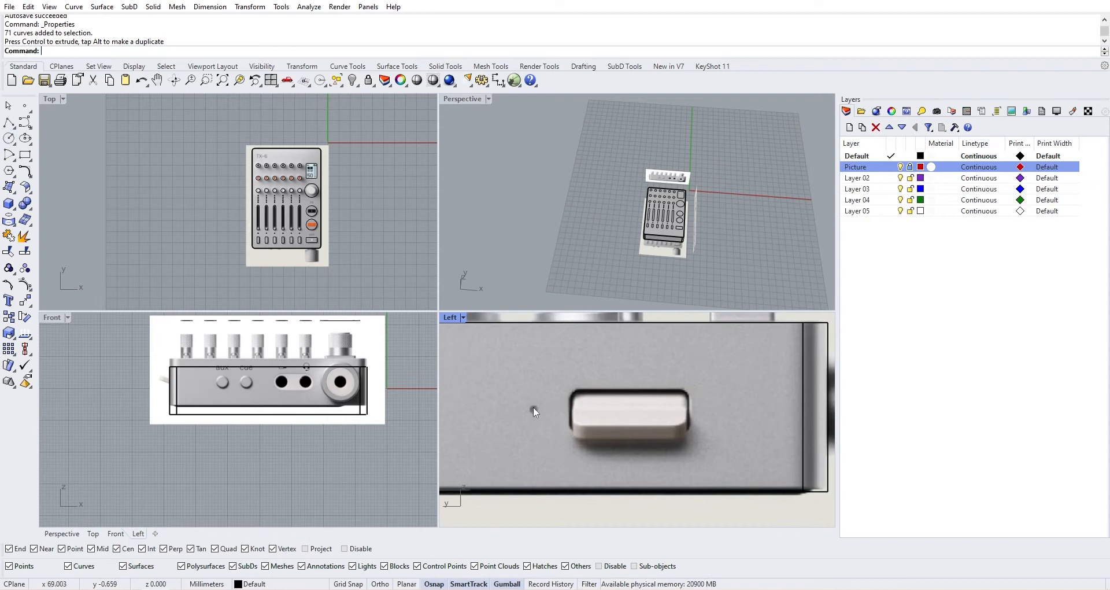
click(25, 154)
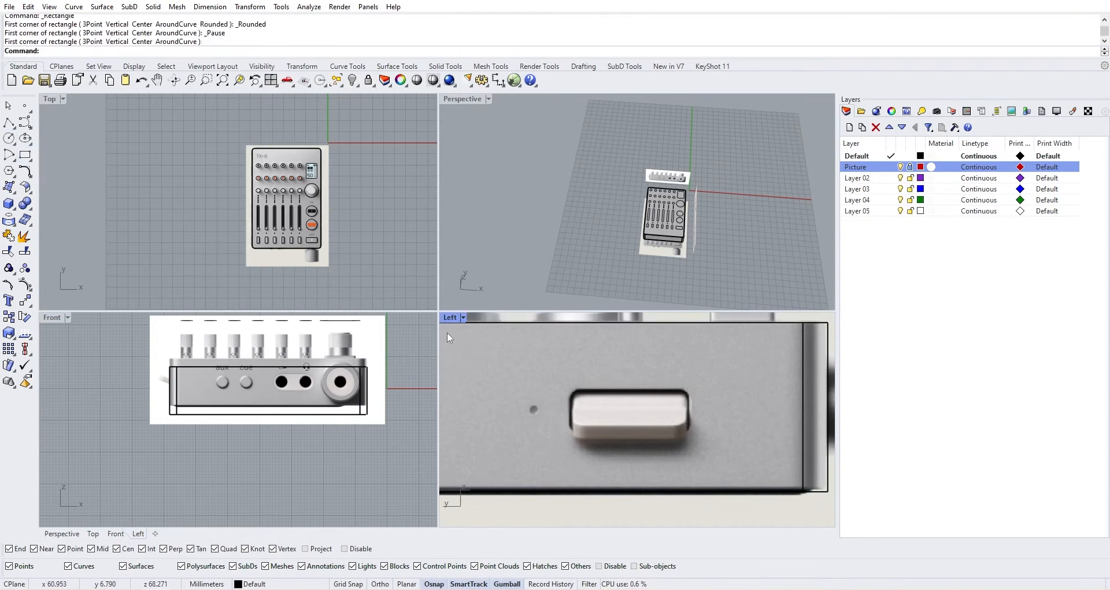
double_click(451, 318)
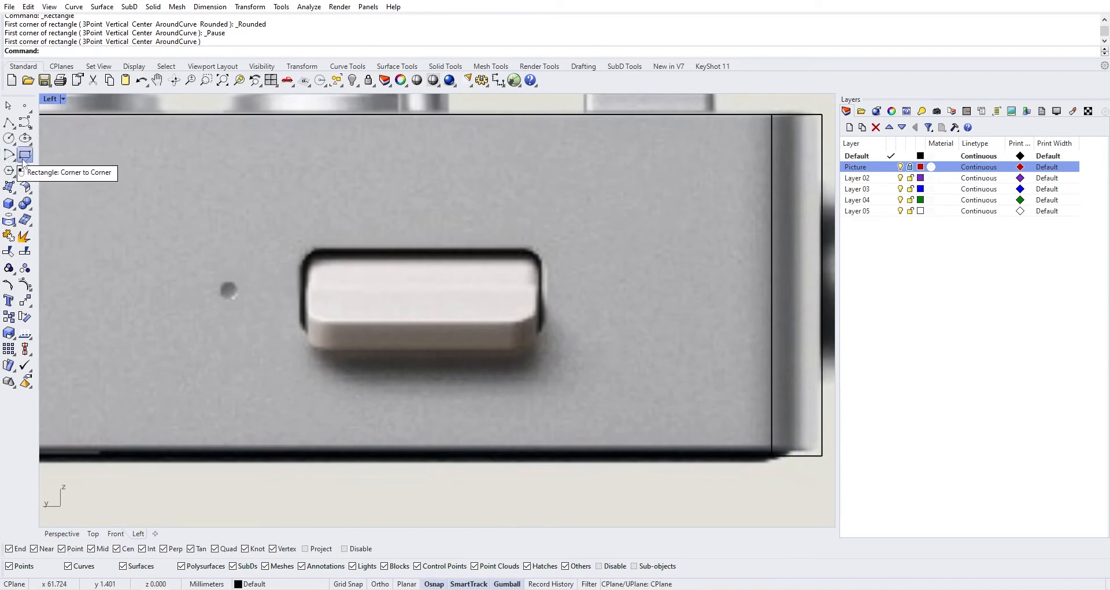
click(24, 157)
click(100, 159)
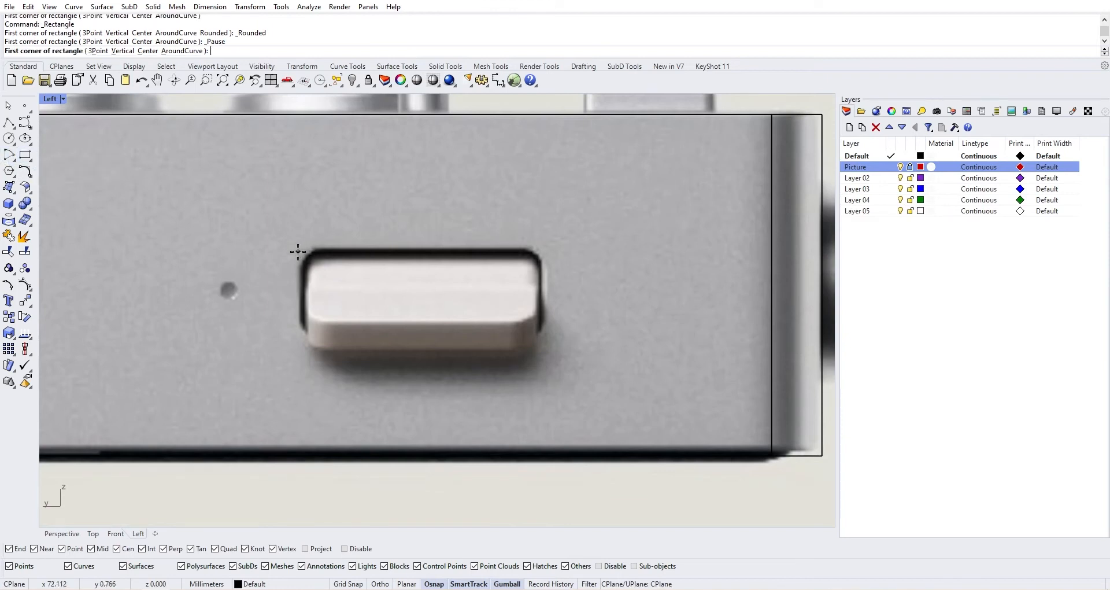
click(300, 249)
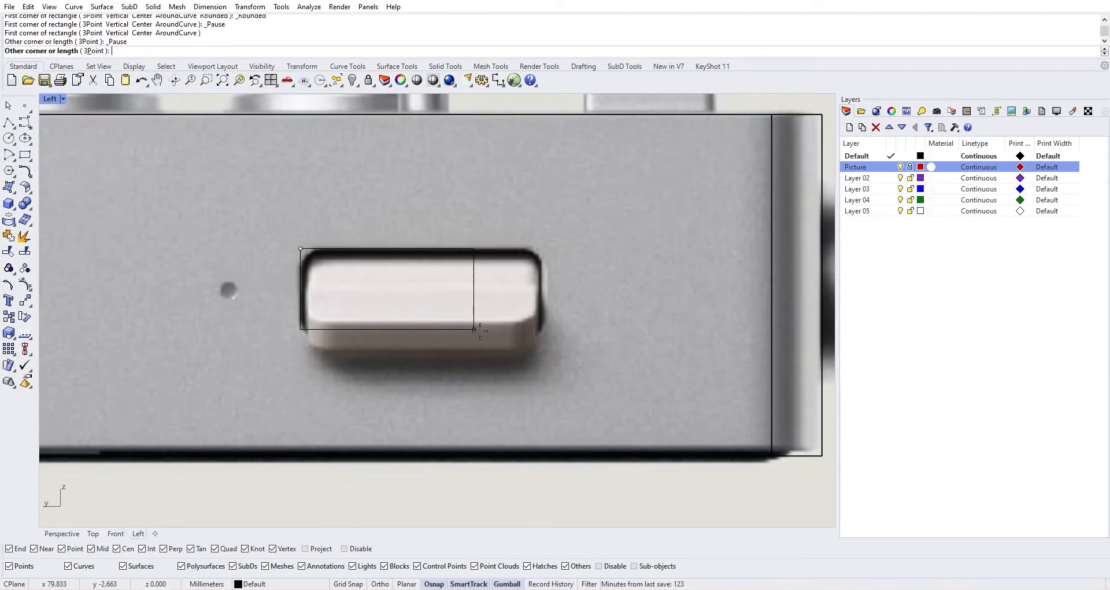
click(544, 337)
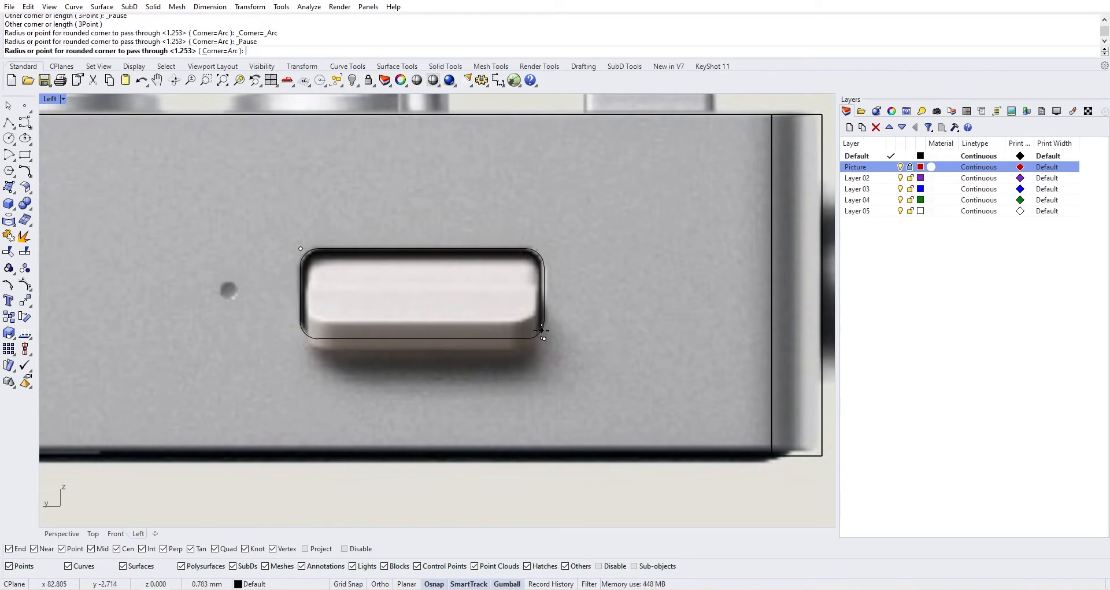
click(541, 331)
click(543, 314)
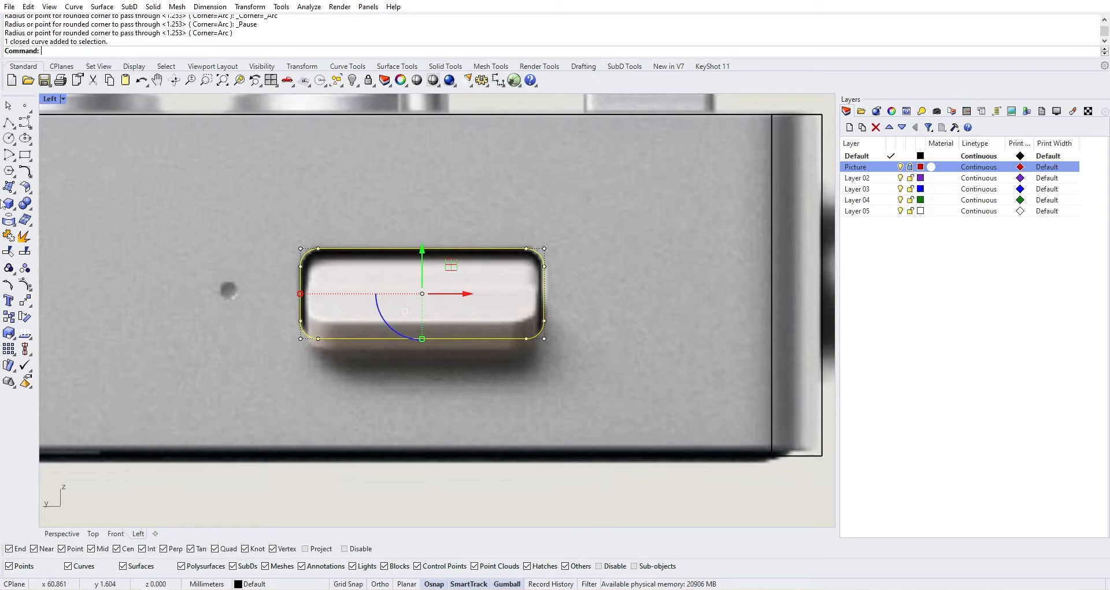
Step: Trace the small round hole beside the side button with a circle centred on it in the Left view
click(9, 138)
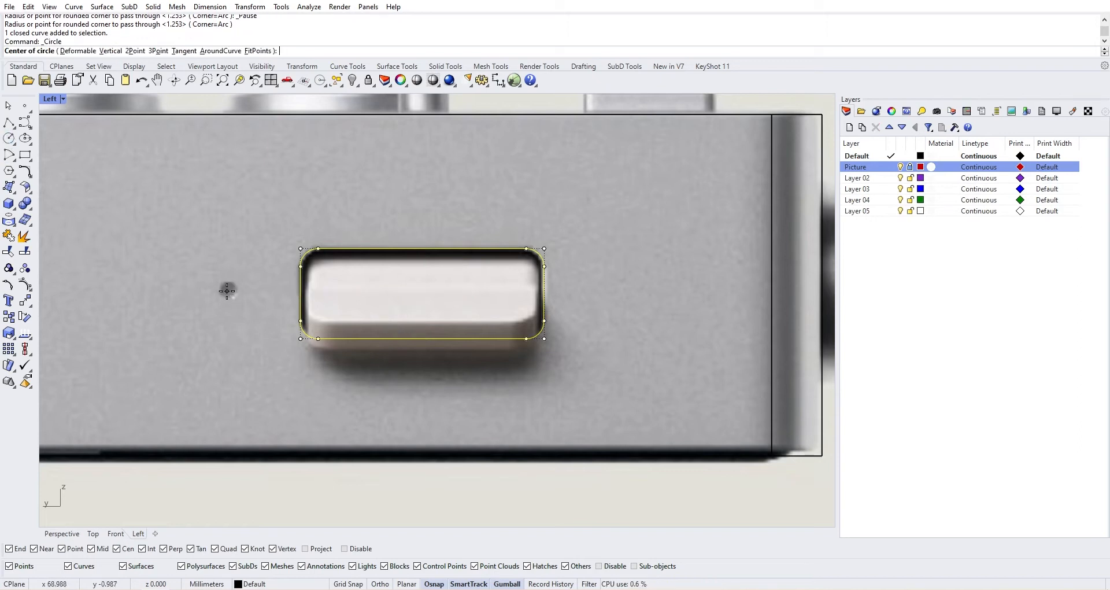
click(229, 289)
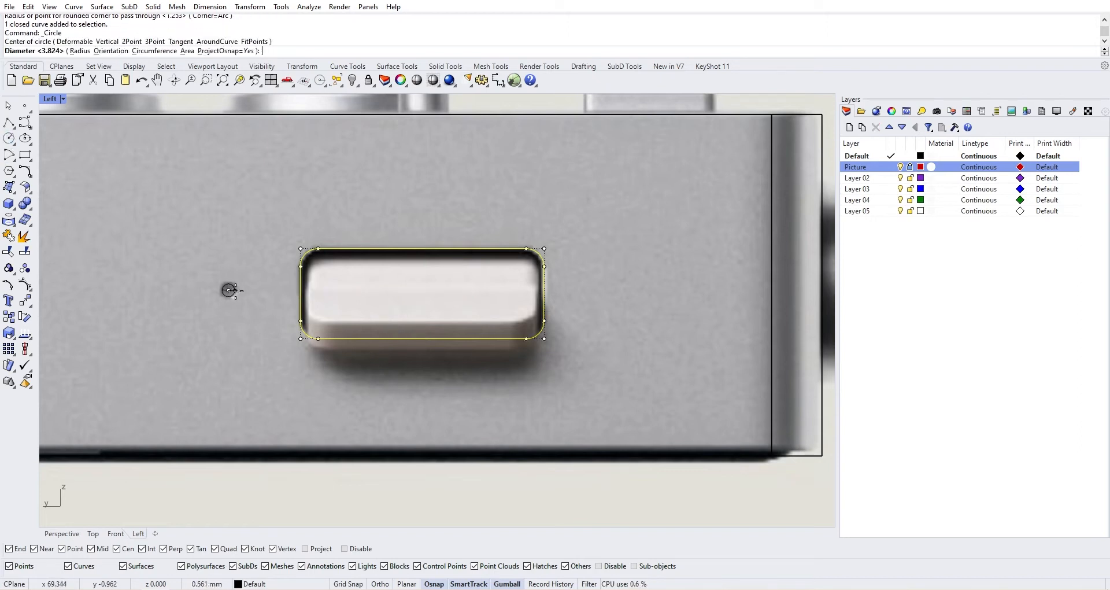
click(237, 291)
scroll(255, 293, down, 6)
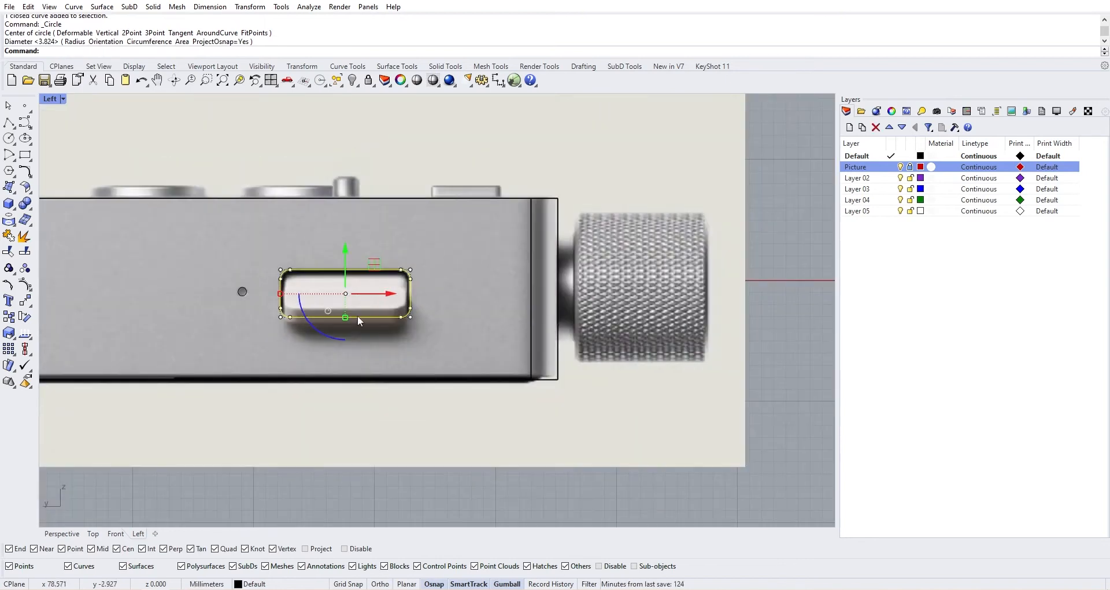
scroll(358, 315, down, 4)
scroll(365, 423, up, 6)
scroll(349, 450, down, 4)
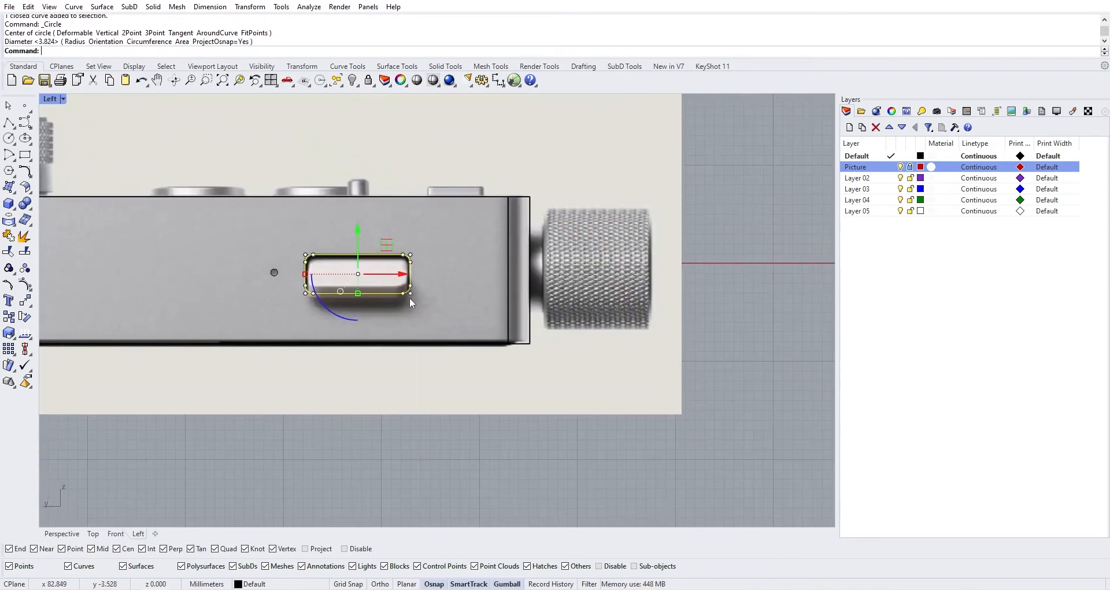
Step: Unlock the Picture layer and move the front reference picture straight down in the Front view to match the body outline
double_click(51, 99)
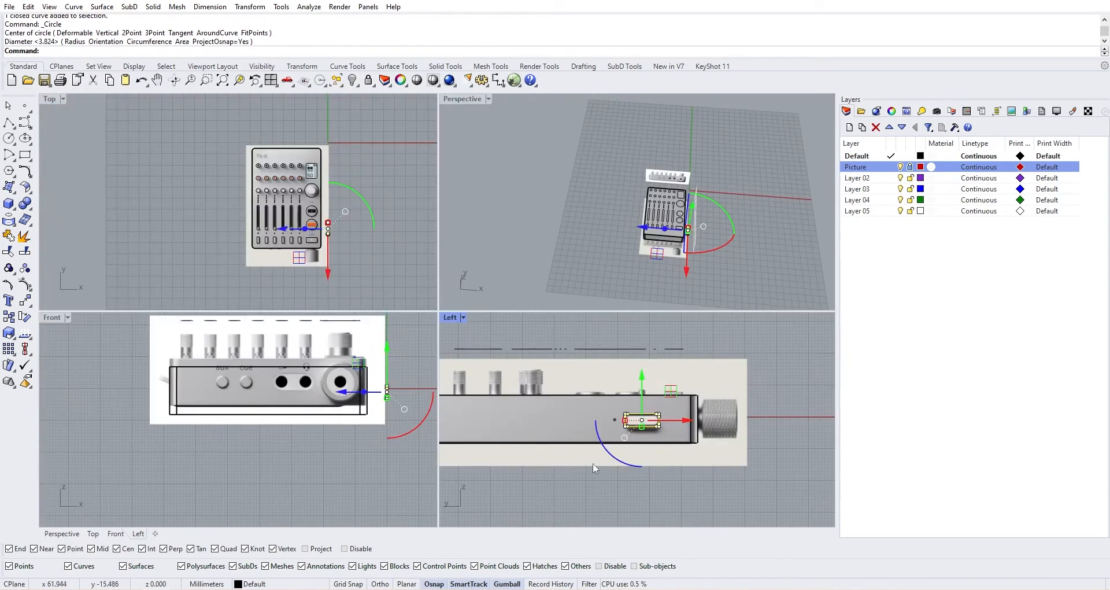
scroll(674, 266, up, 4)
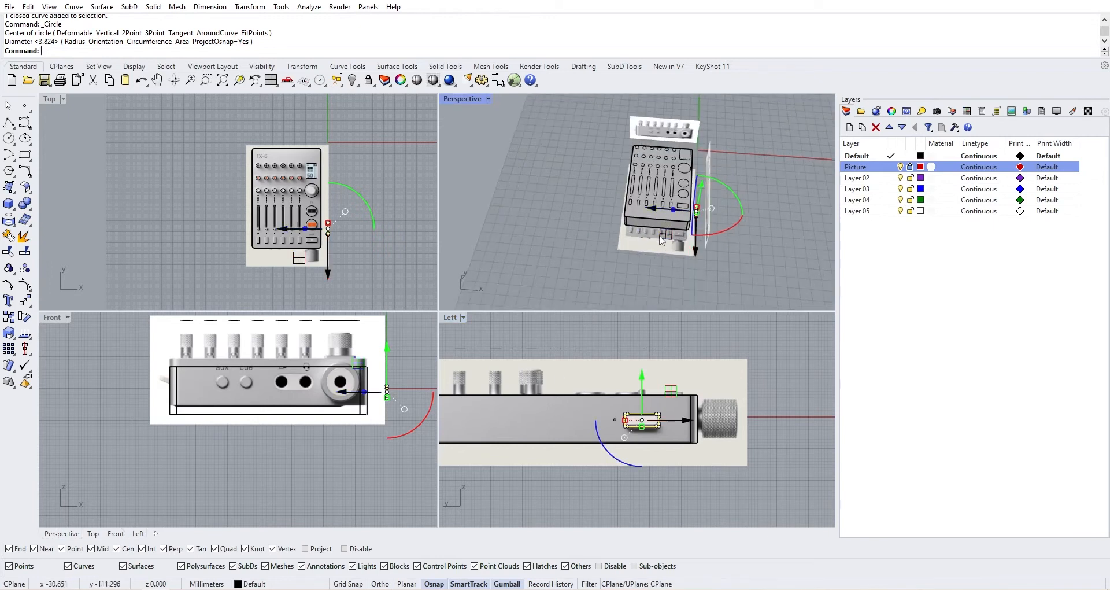
scroll(656, 236, down, 4)
right_drag(224, 377, 177, 398)
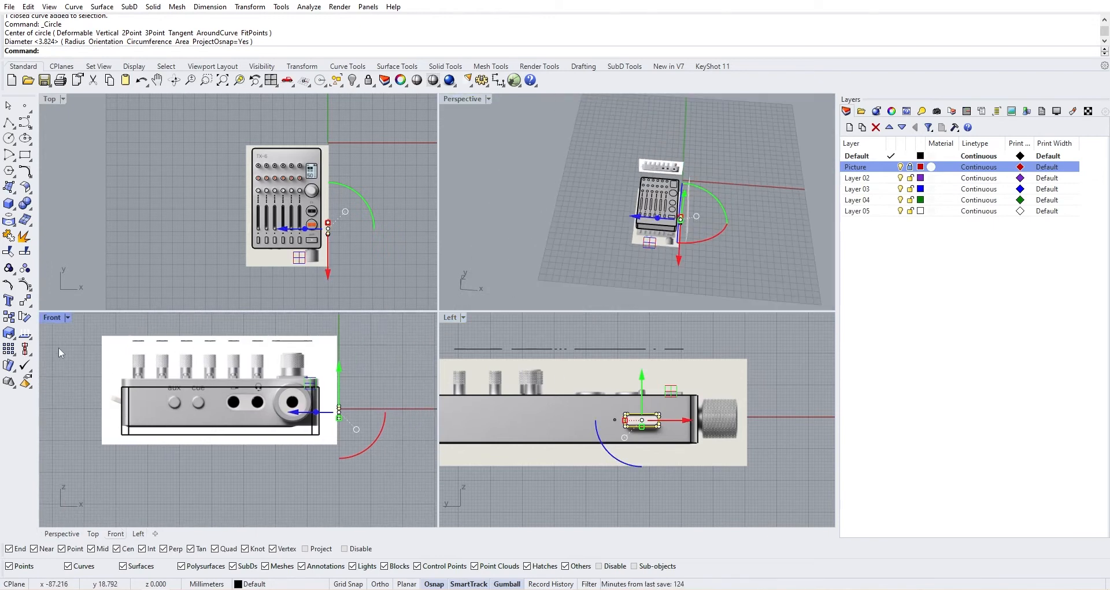
double_click(58, 315)
click(340, 303)
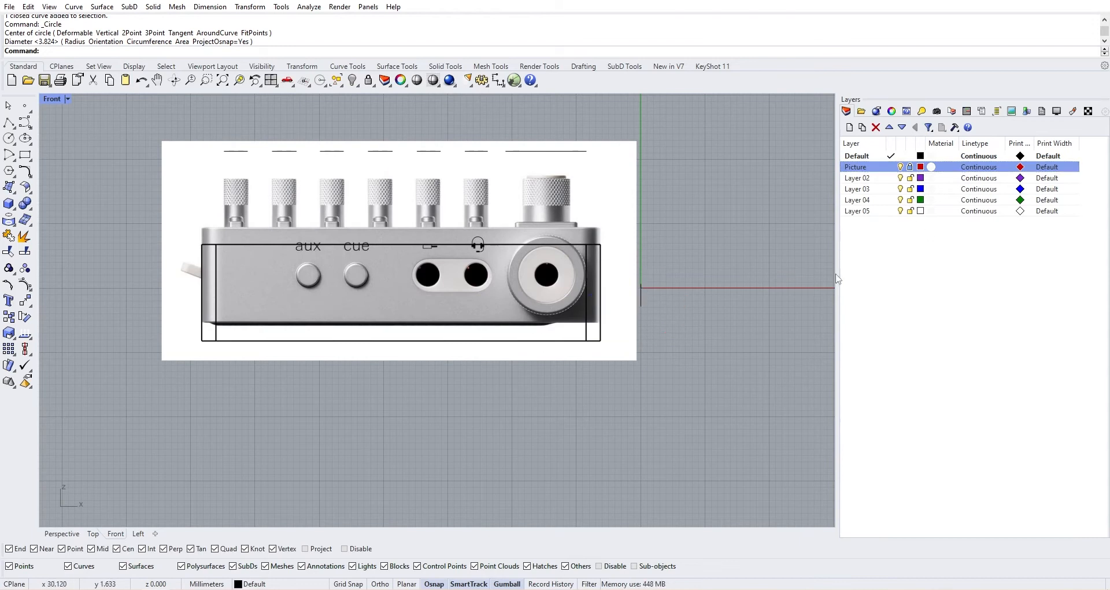
click(911, 167)
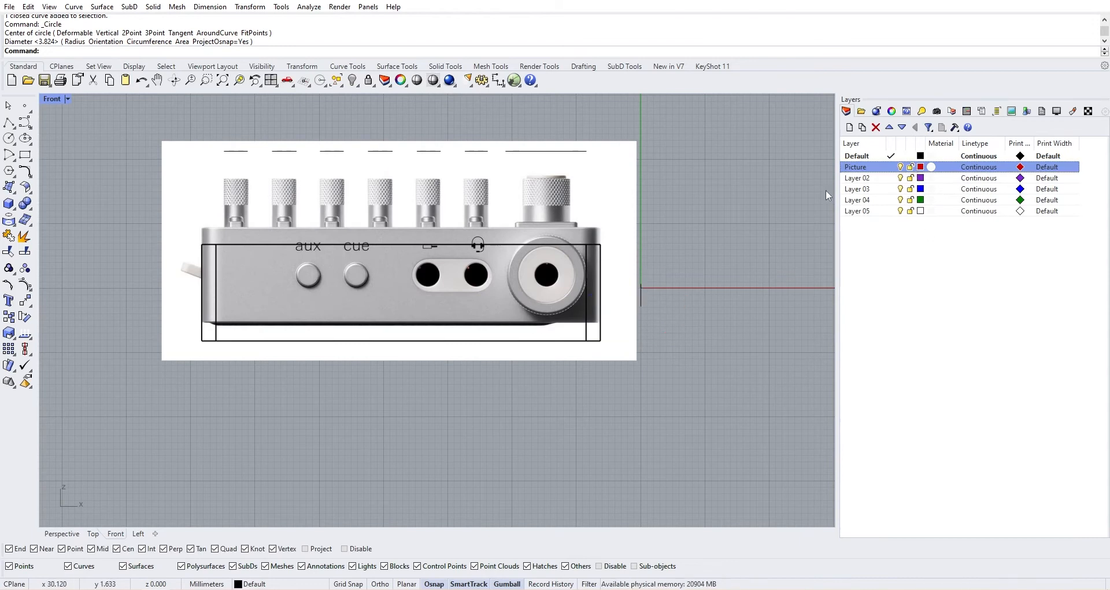
click(624, 189)
drag(400, 204, 398, 226)
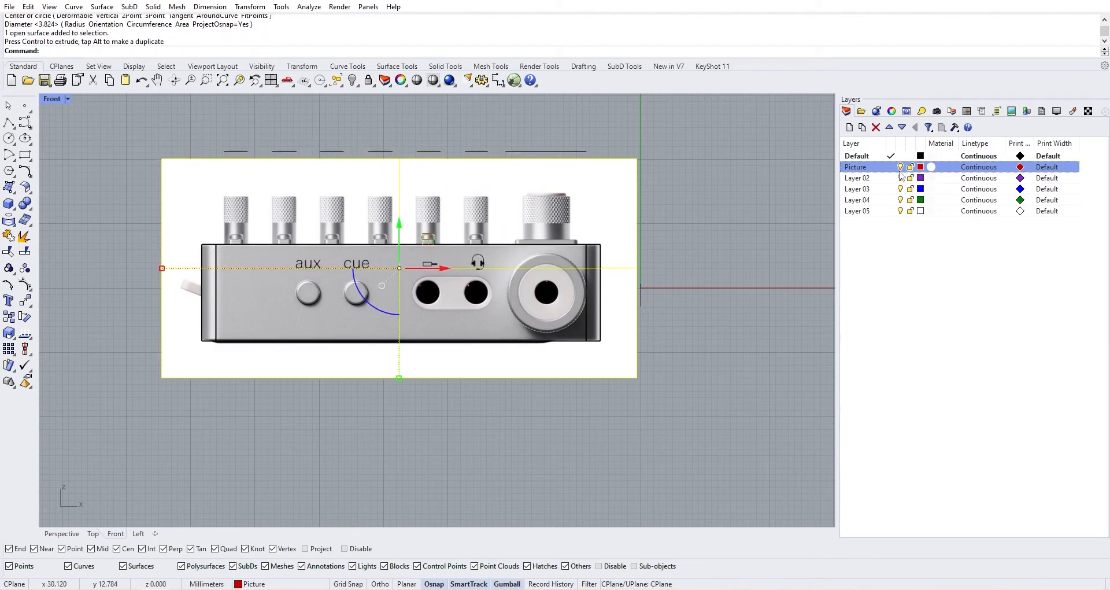
Step: Lock the Picture layer and draw a circle about 3.8 mm in diameter over the aux button in the Front view
click(910, 167)
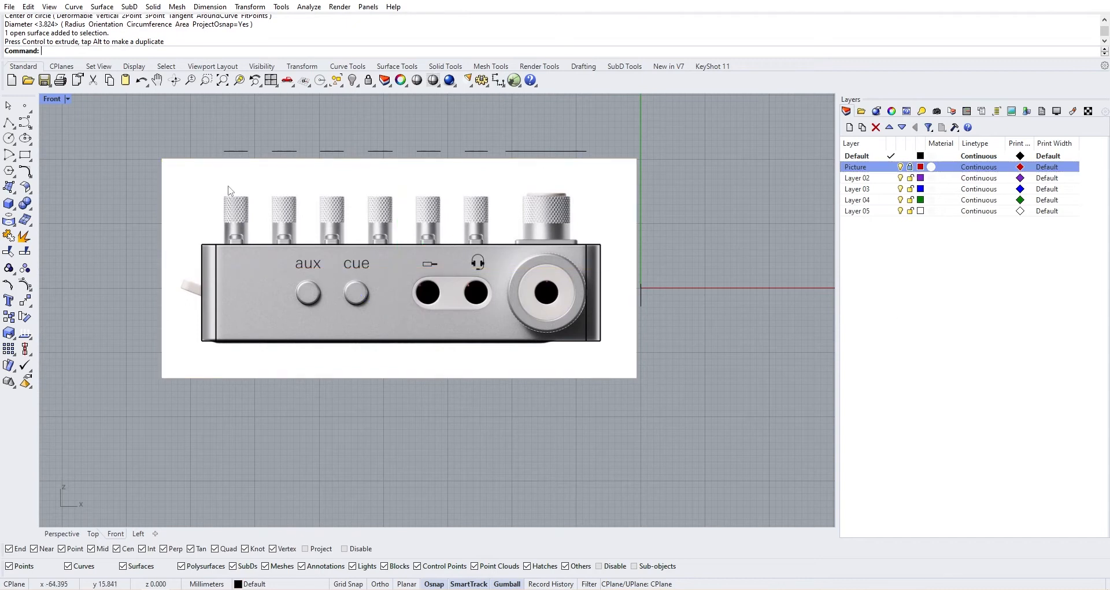
click(8, 138)
scroll(326, 316, up, 6)
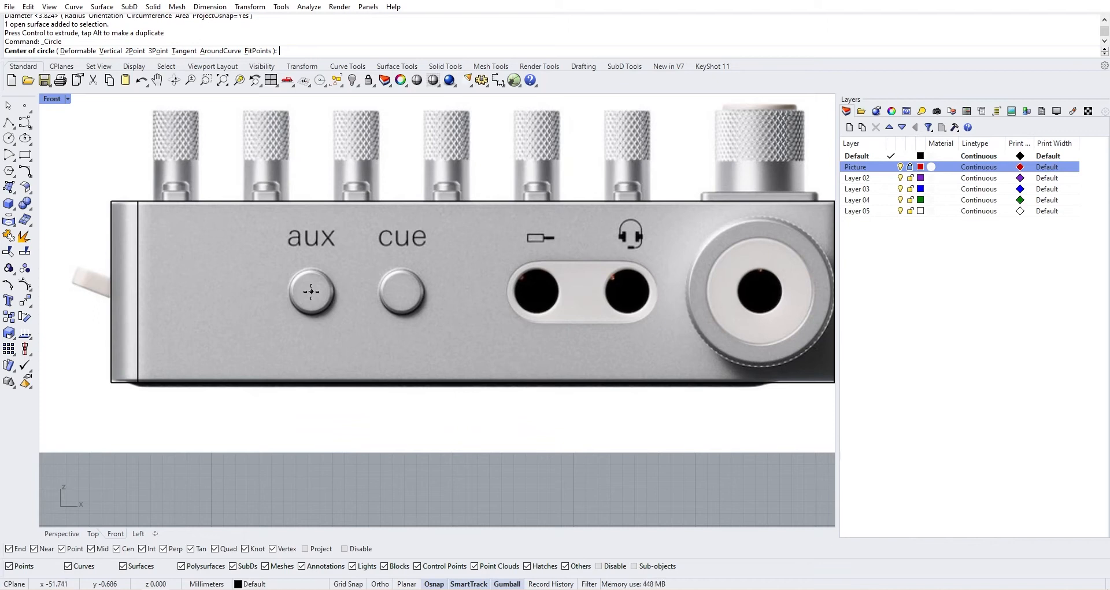
click(311, 291)
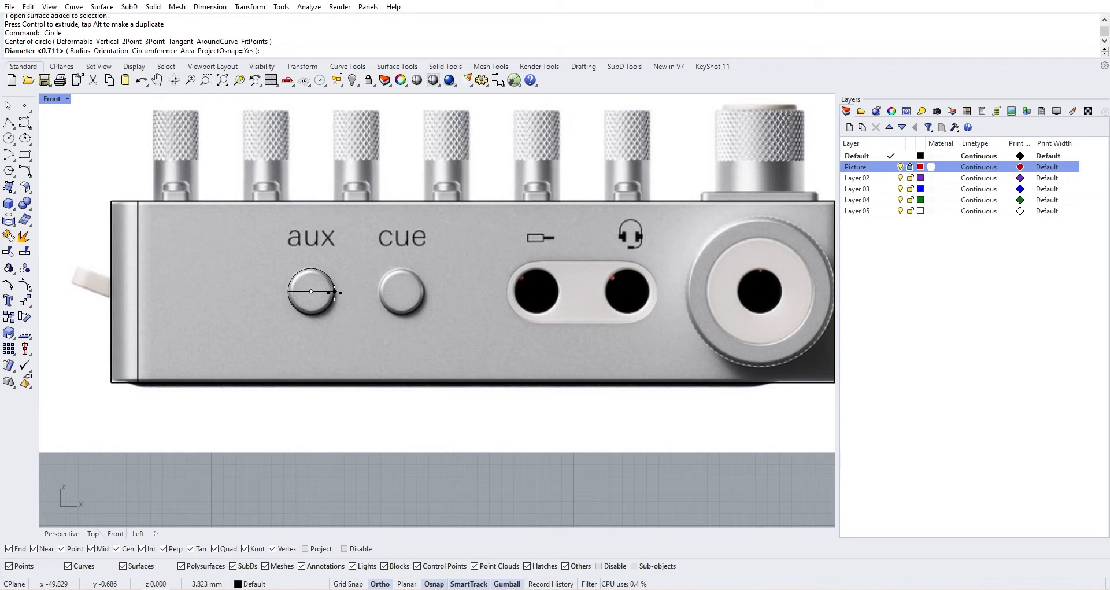
key(Escape)
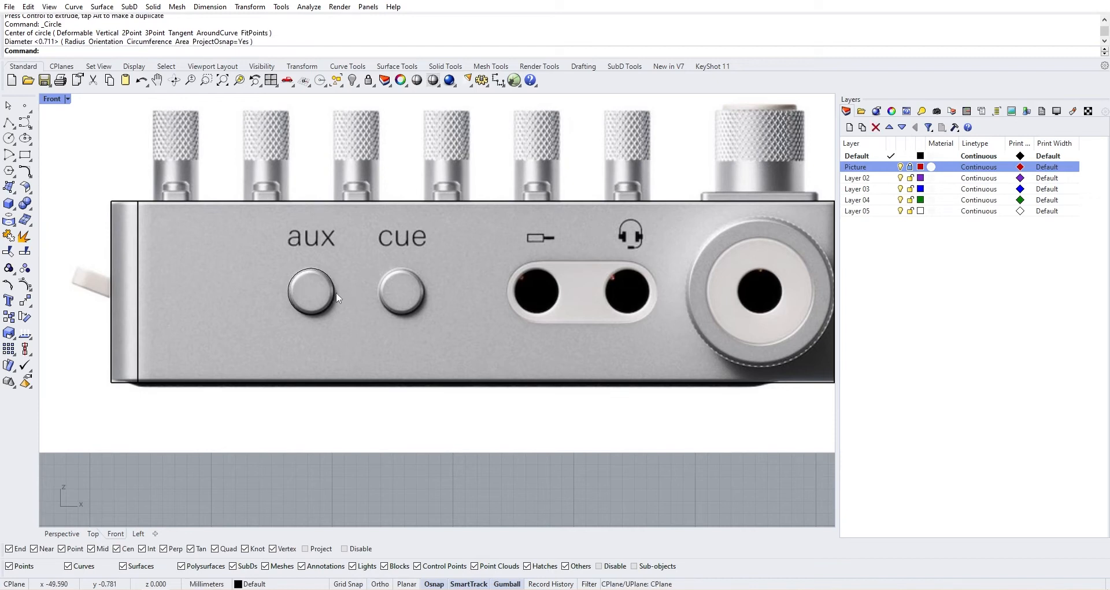
Step: Copy the aux button circle horizontally onto the cue button and the two jack sockets
click(336, 293)
drag(358, 292, 449, 296)
right_drag(457, 347, 398, 351)
drag(383, 296, 610, 299)
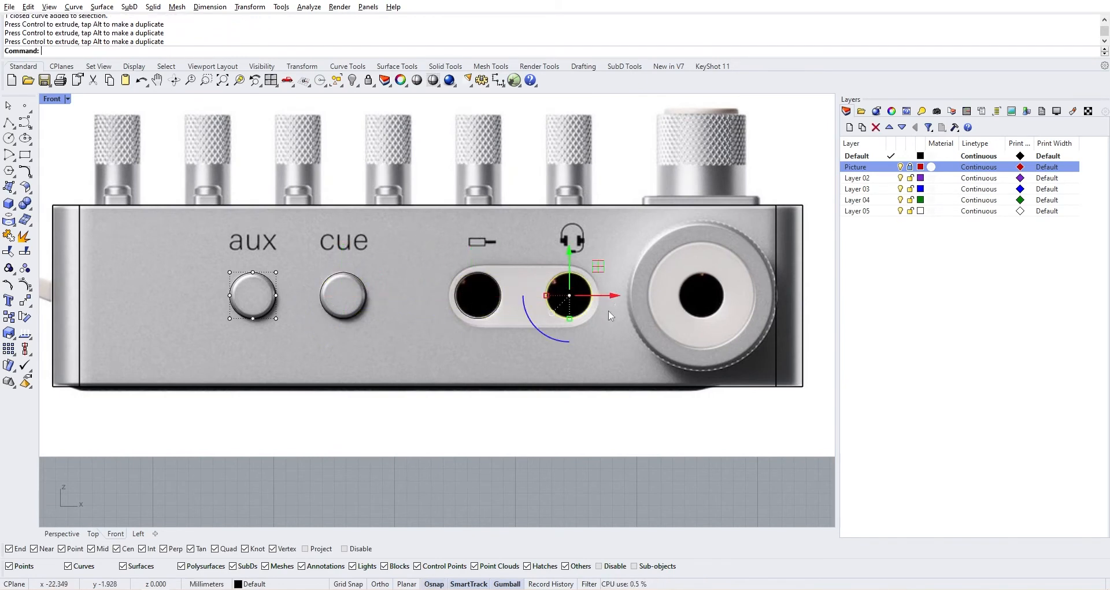
Step: Draw a rounded rectangle around both jack sockets, with arc corners forming fully rounded ends that trace the white plate
click(25, 155)
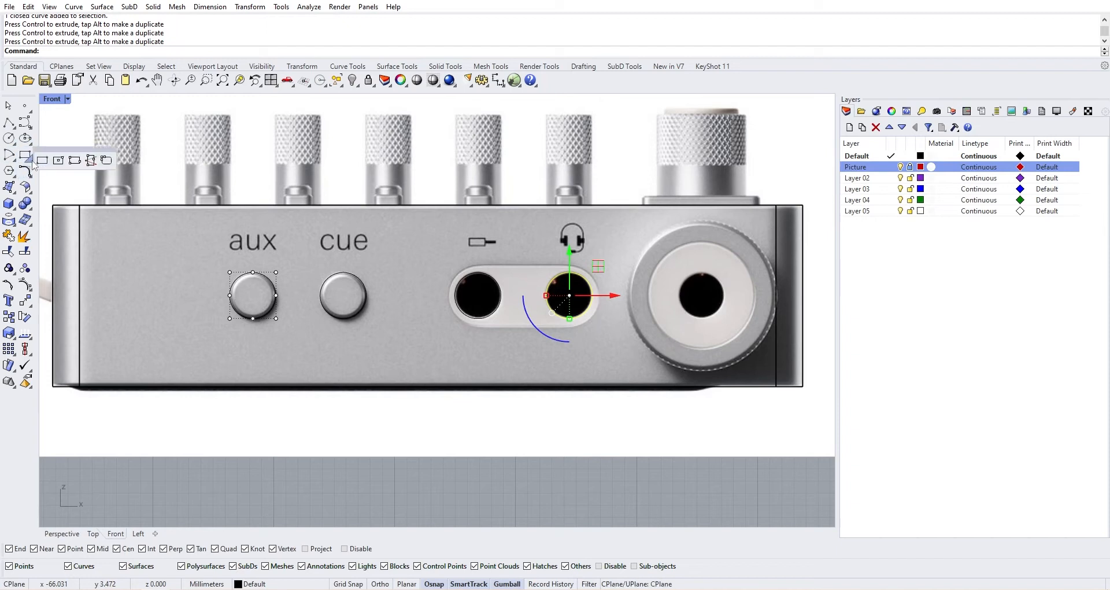
click(107, 159)
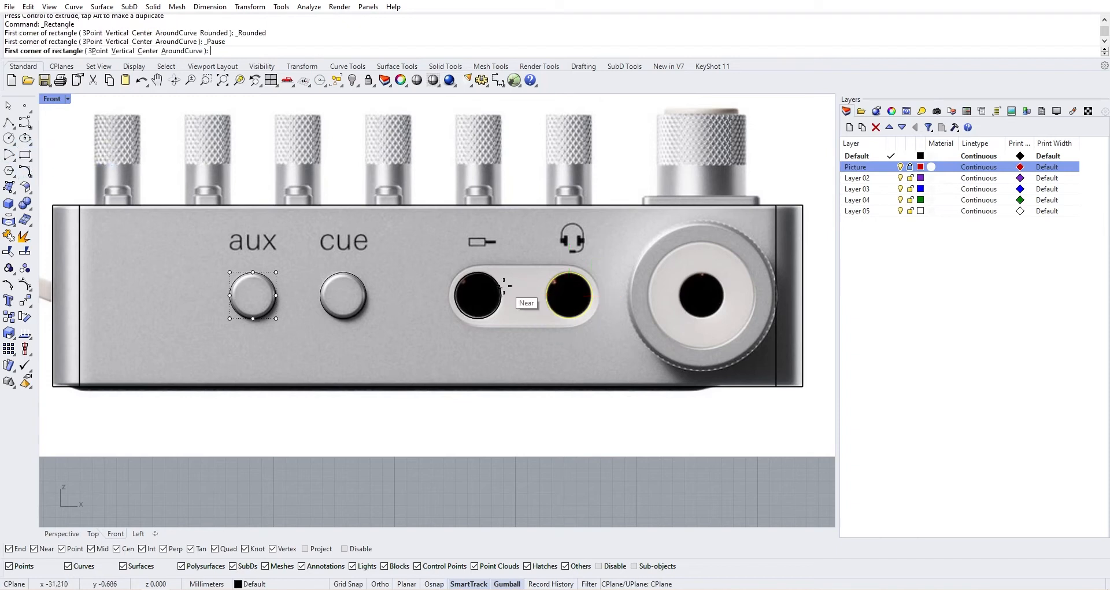
click(450, 264)
click(599, 327)
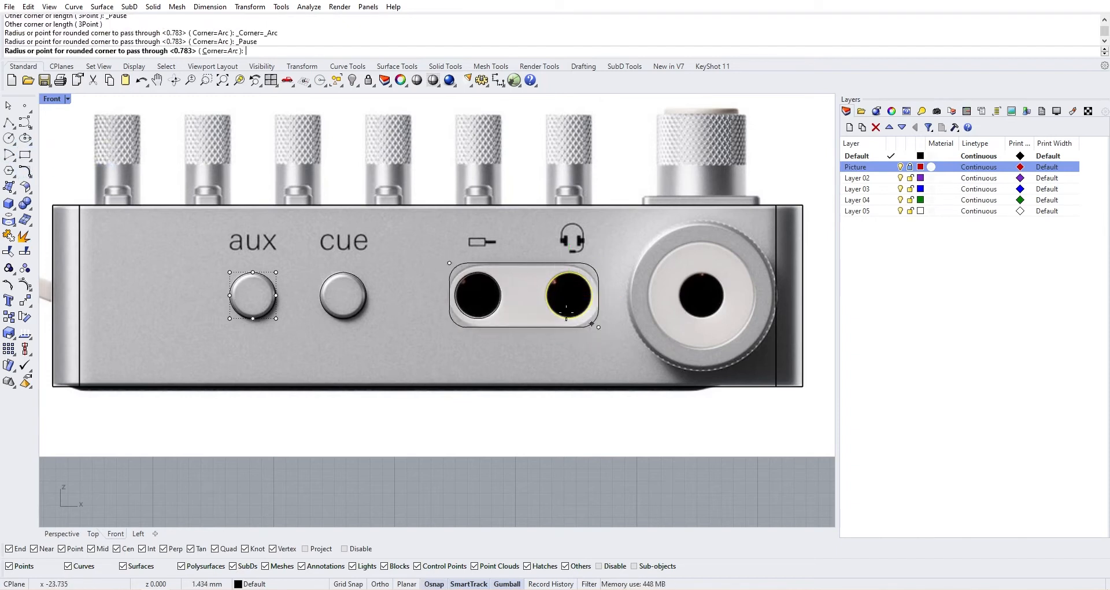
click(515, 270)
click(512, 263)
scroll(483, 290, up, 8)
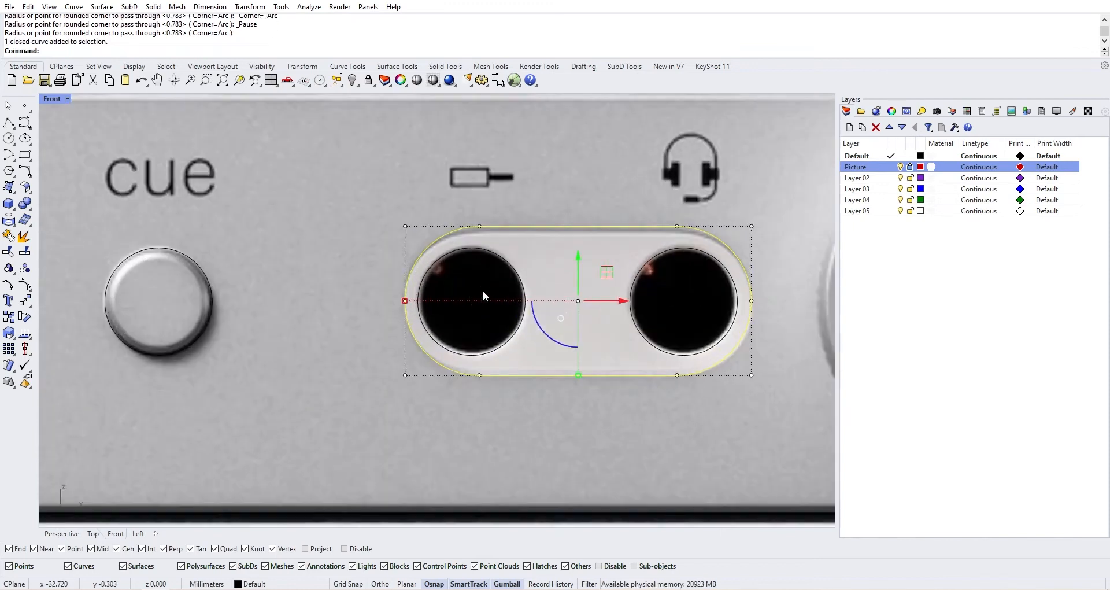
Step: Align the cable jack's circle using the Concentric option with the nearest rounded end of the plate outline
click(505, 261)
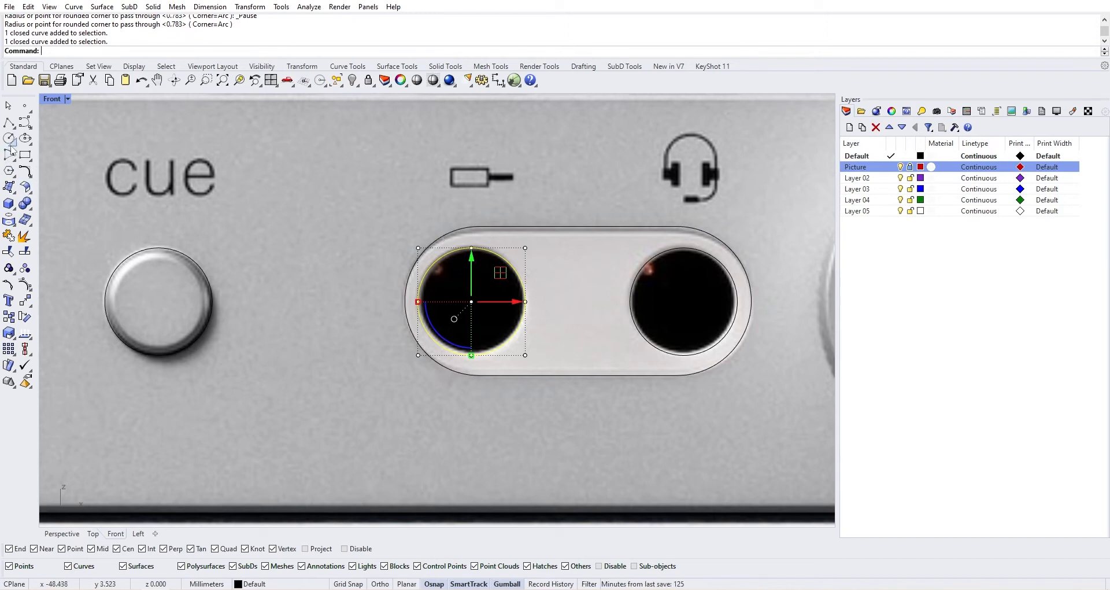
text(Align)
key(Return)
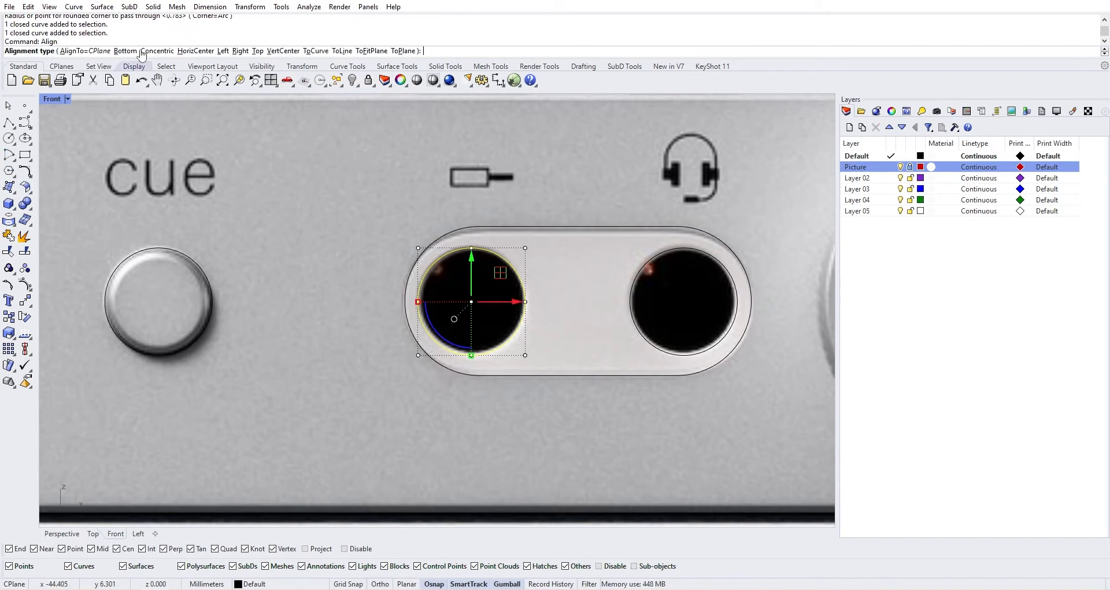
click(161, 51)
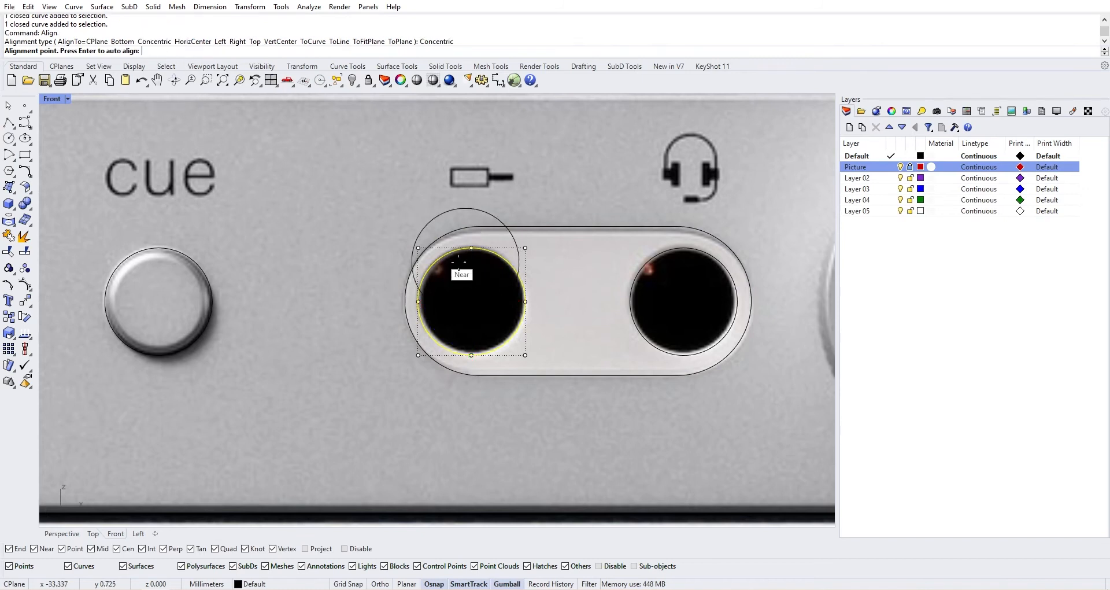
scroll(439, 247, up, 2)
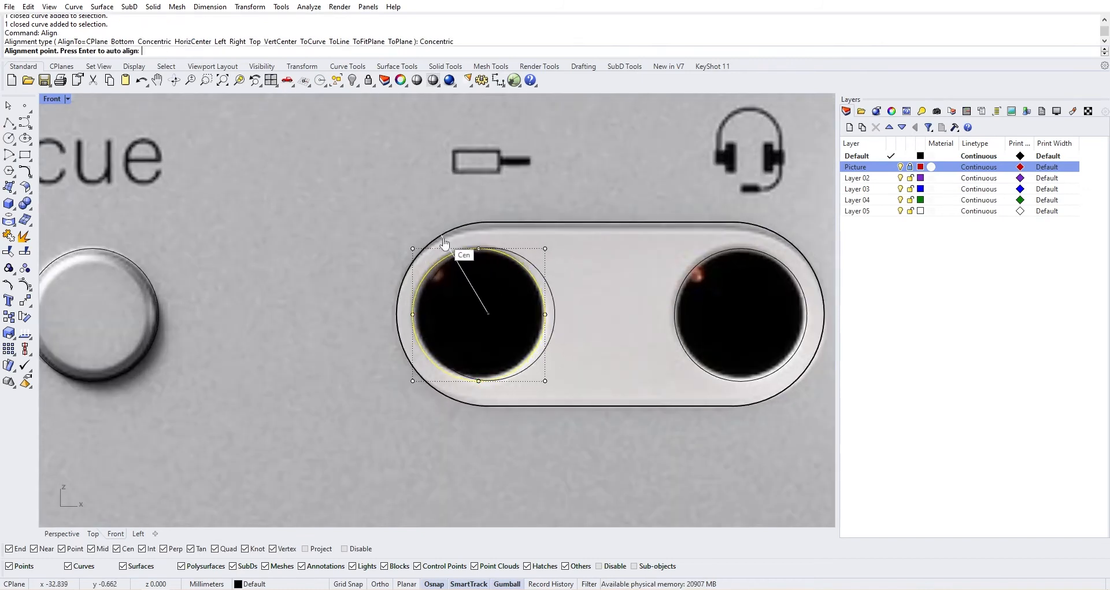
click(443, 238)
scroll(477, 286, down, 2)
Step: Align the headphone jack's circle using the Concentric option with the rounded end of the plate outline around it
click(596, 273)
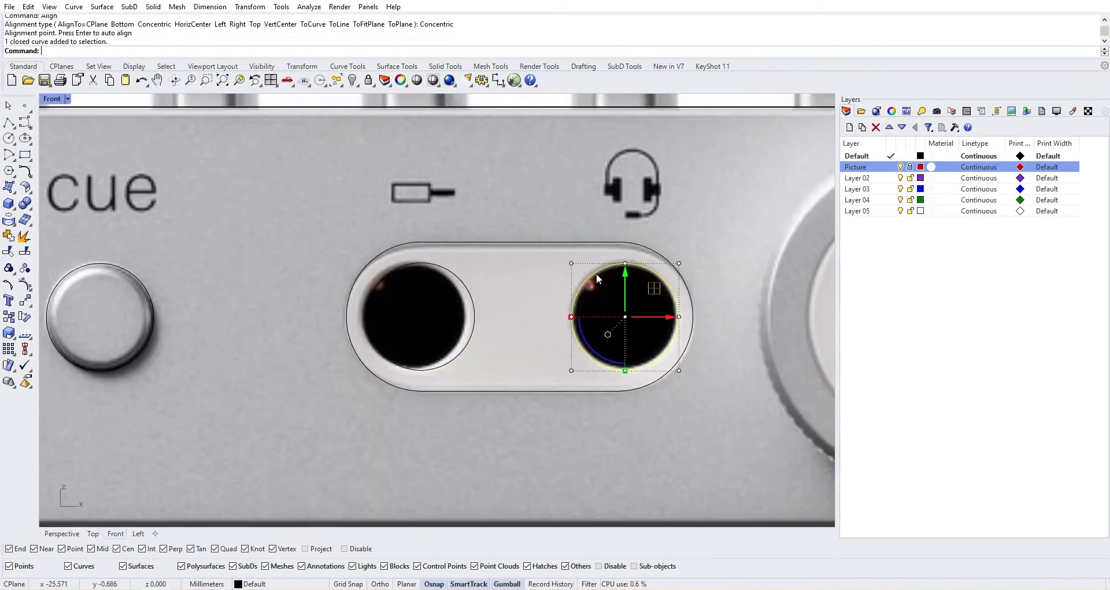
key(Return)
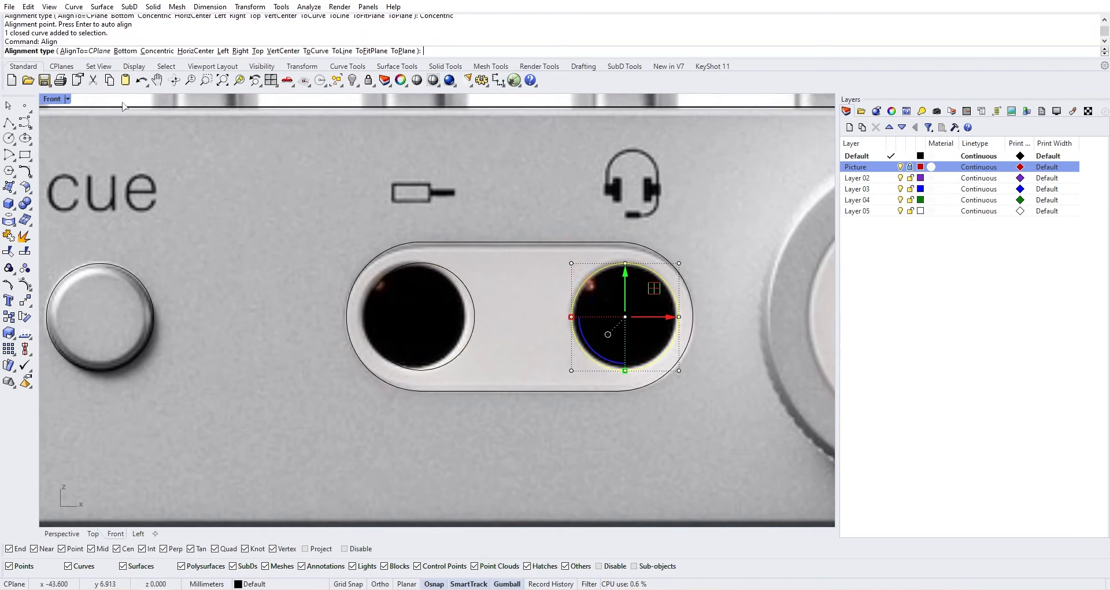
click(157, 51)
scroll(581, 237, up, 2)
key(Return)
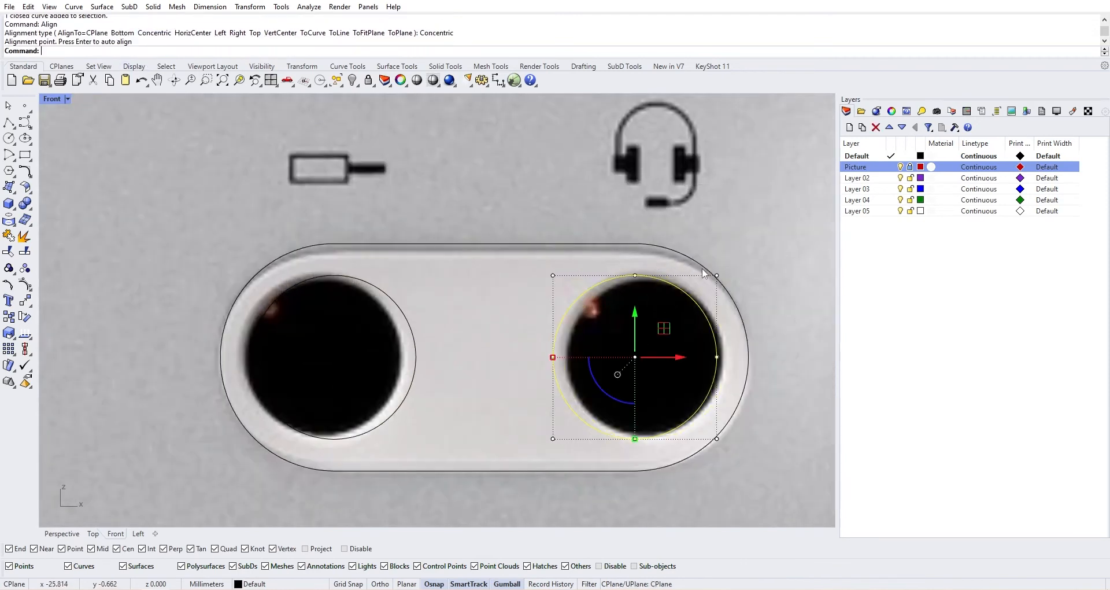
Step: Examine how the jack circles and the plate outline fit the reference picture on the front face
scroll(602, 381, down, 3)
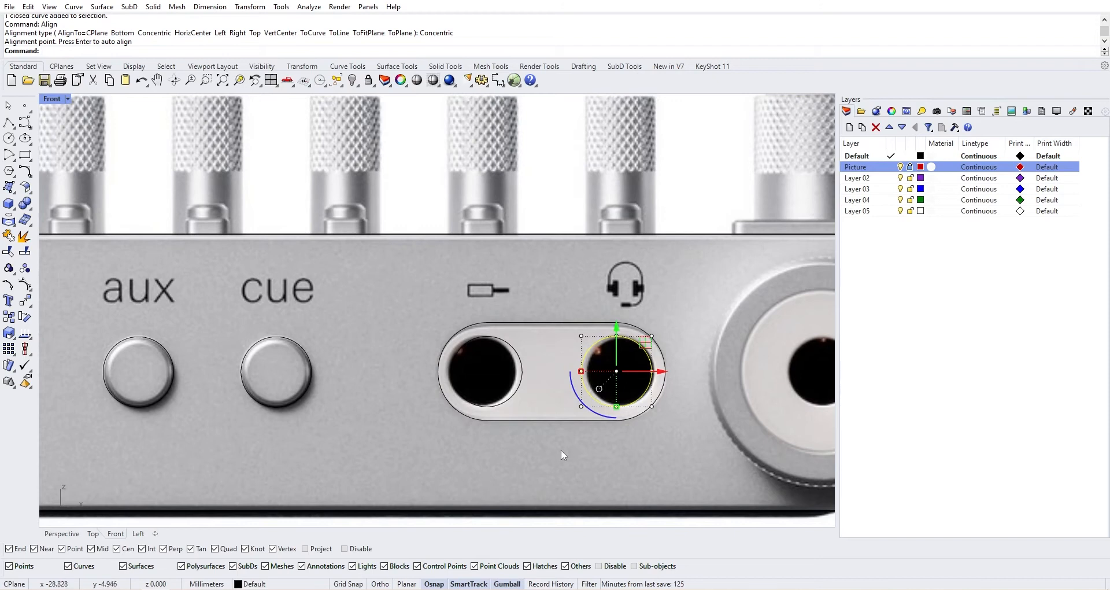
scroll(564, 440, down, 4)
scroll(638, 470, up, 4)
scroll(594, 452, down, 4)
mouse_move(569, 449)
right_down()
mouse_move(525, 427)
mouse_move(602, 449)
mouse_move(558, 435)
right_up()
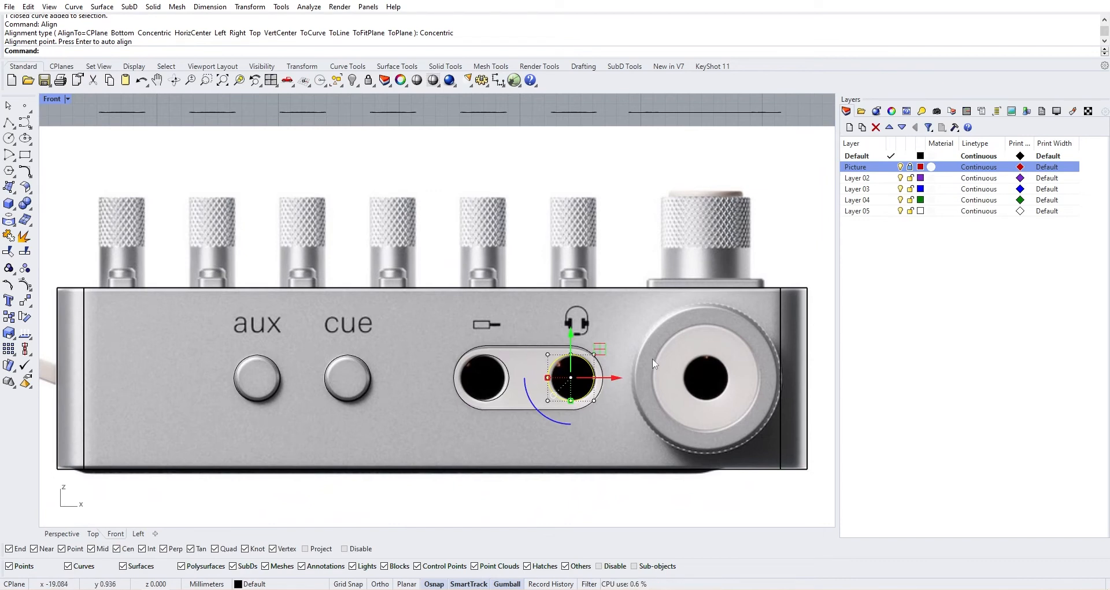
scroll(480, 421, up, 2)
right_drag(502, 434, 425, 390)
scroll(461, 396, up, 3)
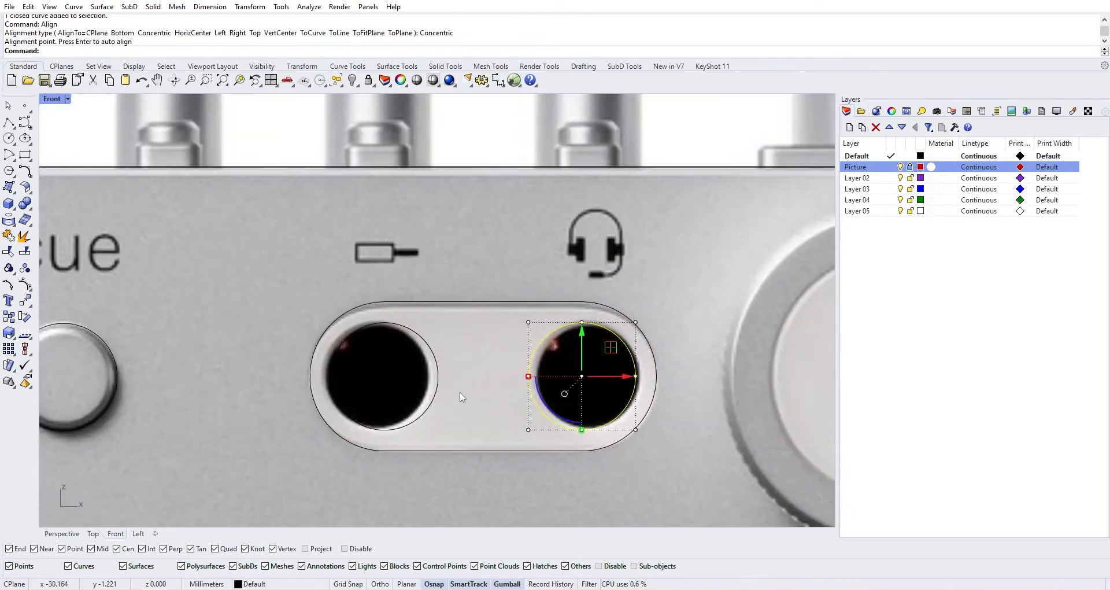
scroll(366, 376, down, 4)
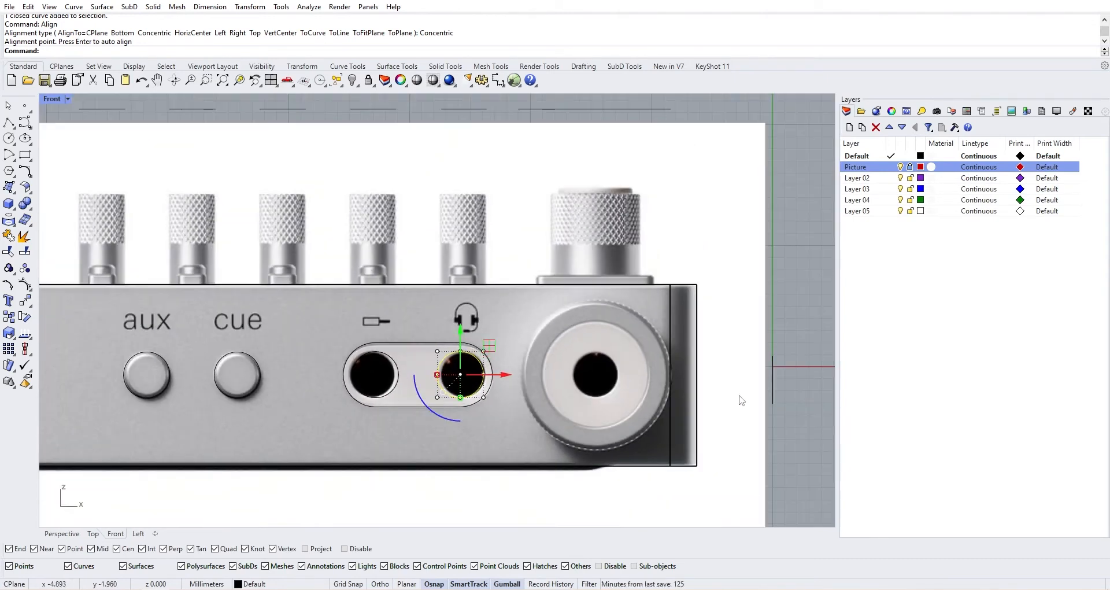
Step: Draw a circle about 12.4 mm in diameter centred on the large front knob, matching its outer edge
click(795, 419)
right_drag(619, 406, 475, 379)
click(9, 139)
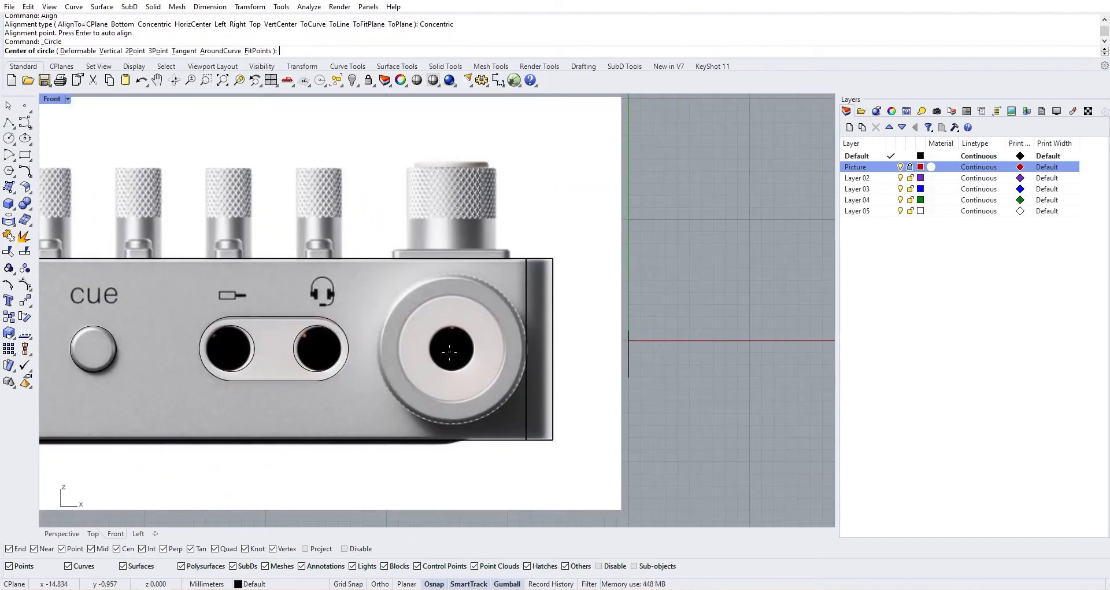
scroll(451, 347, up, 2)
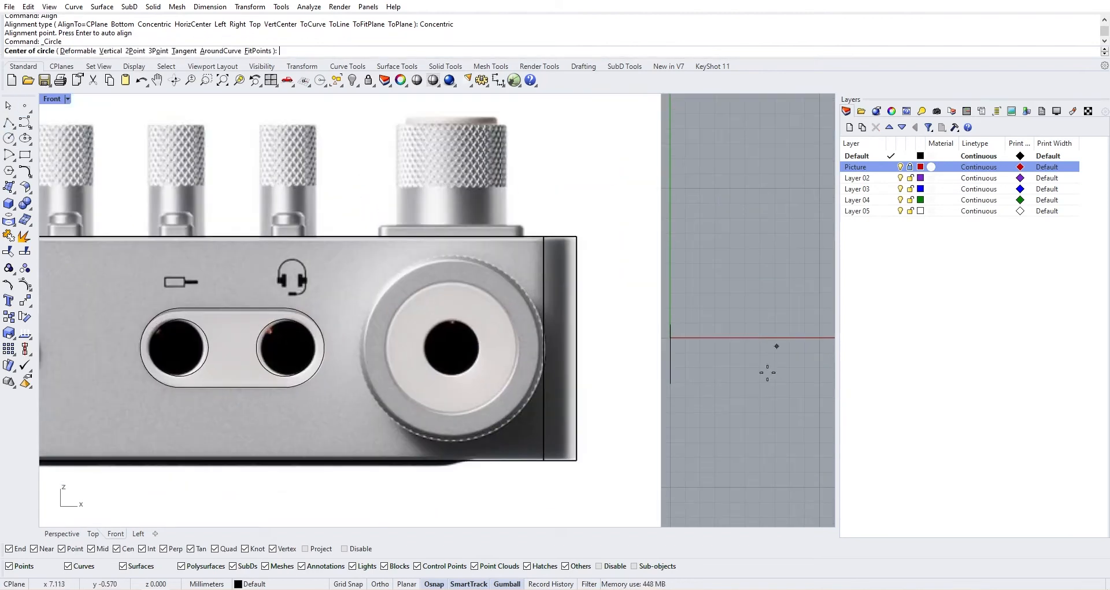
scroll(422, 359, down, 2)
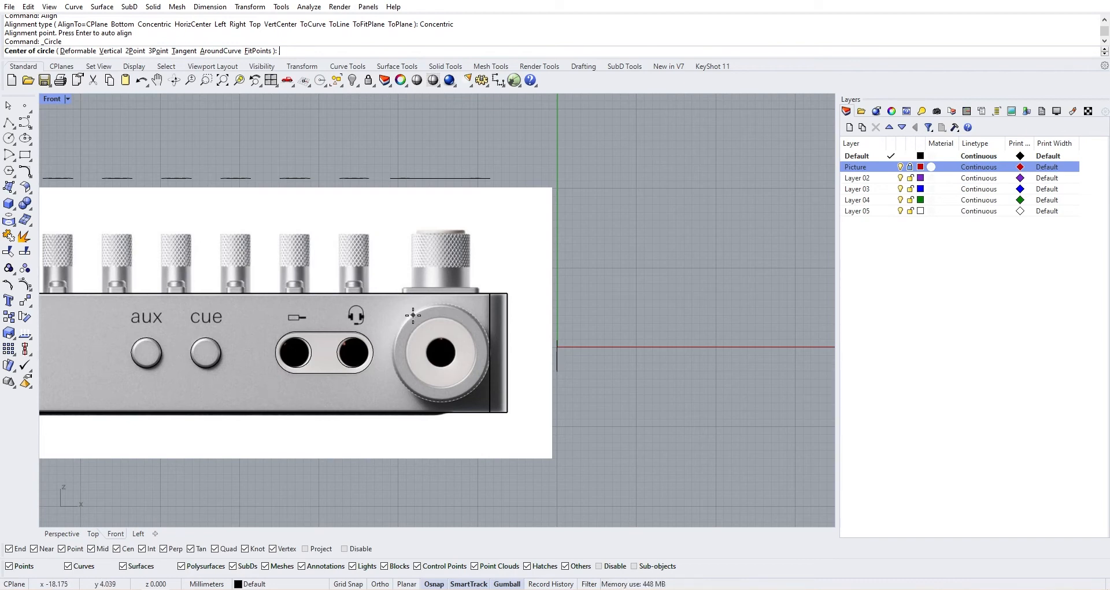
click(441, 352)
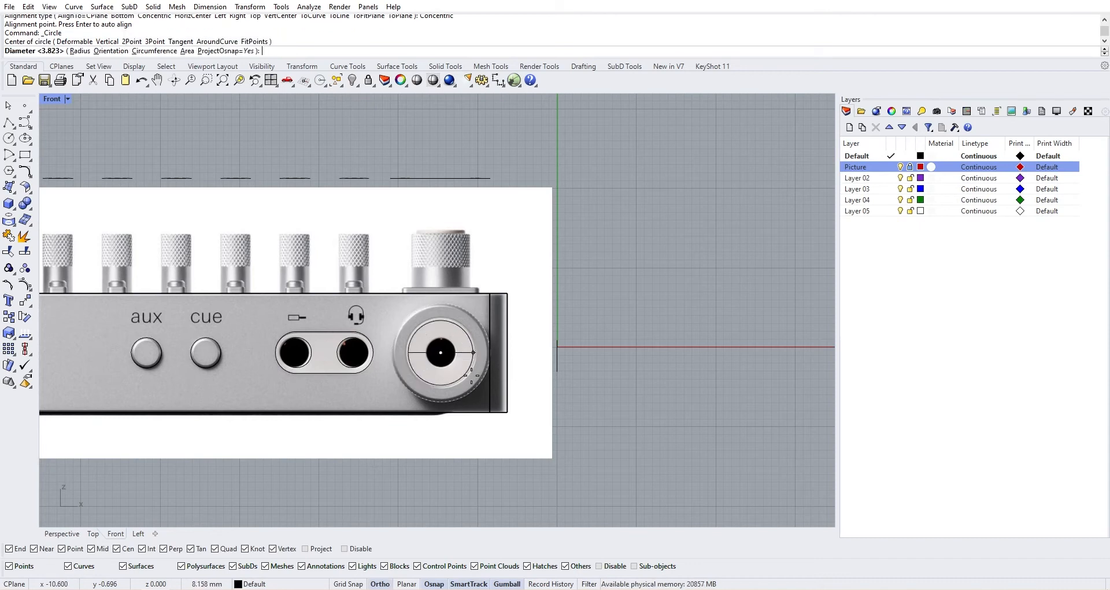
click(467, 399)
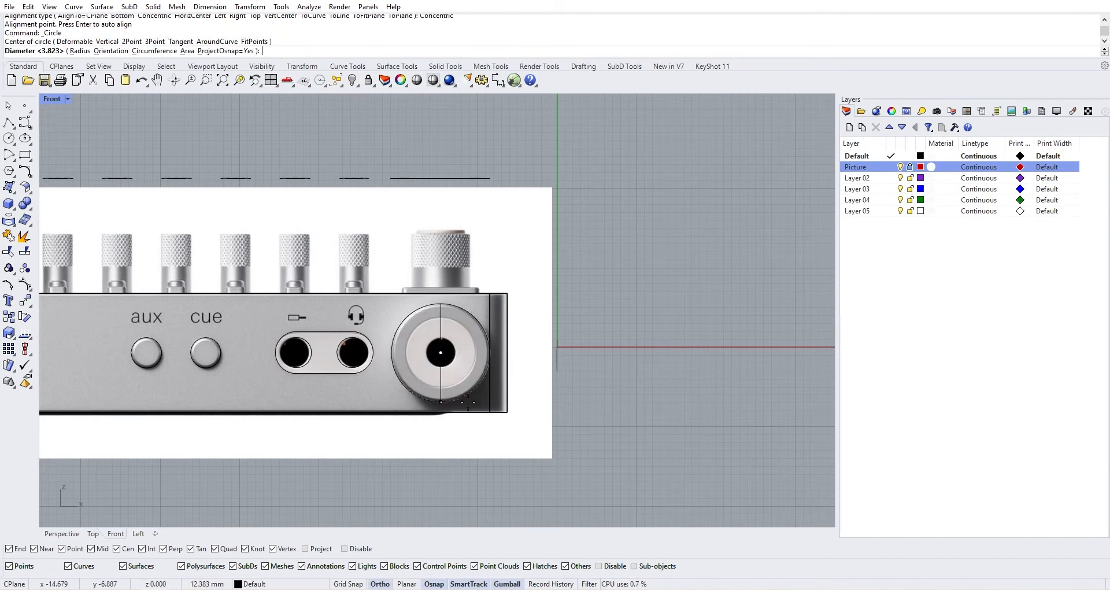
Step: Show all four views and move the knob circle in the Top view to the outer end face of the protruding knob
double_click(52, 99)
scroll(331, 248, up, 5)
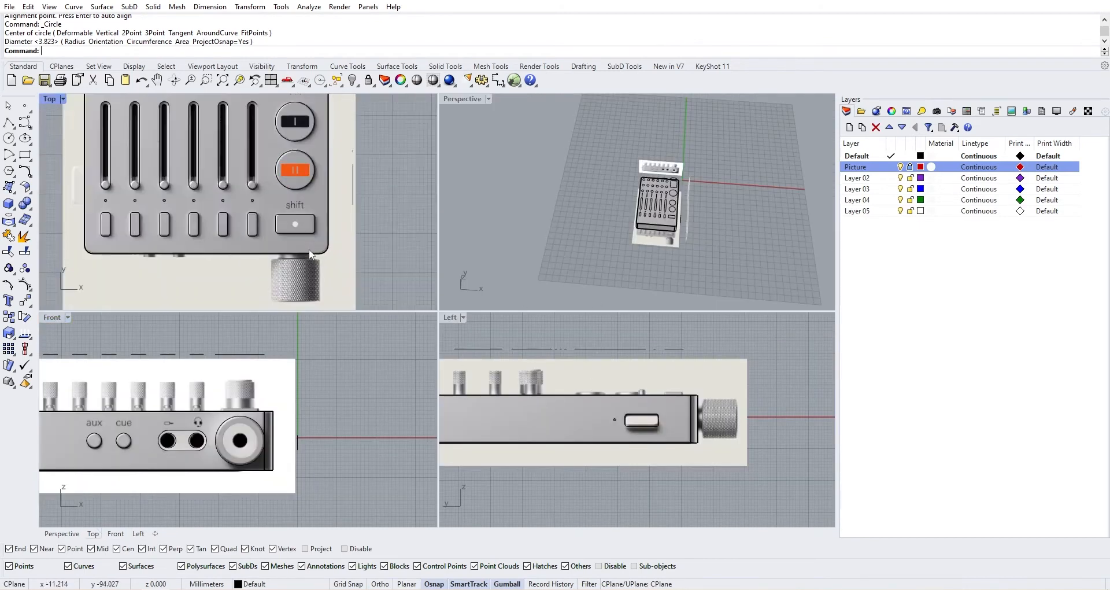
scroll(299, 195, down, 5)
click(308, 169)
drag(310, 172, 316, 247)
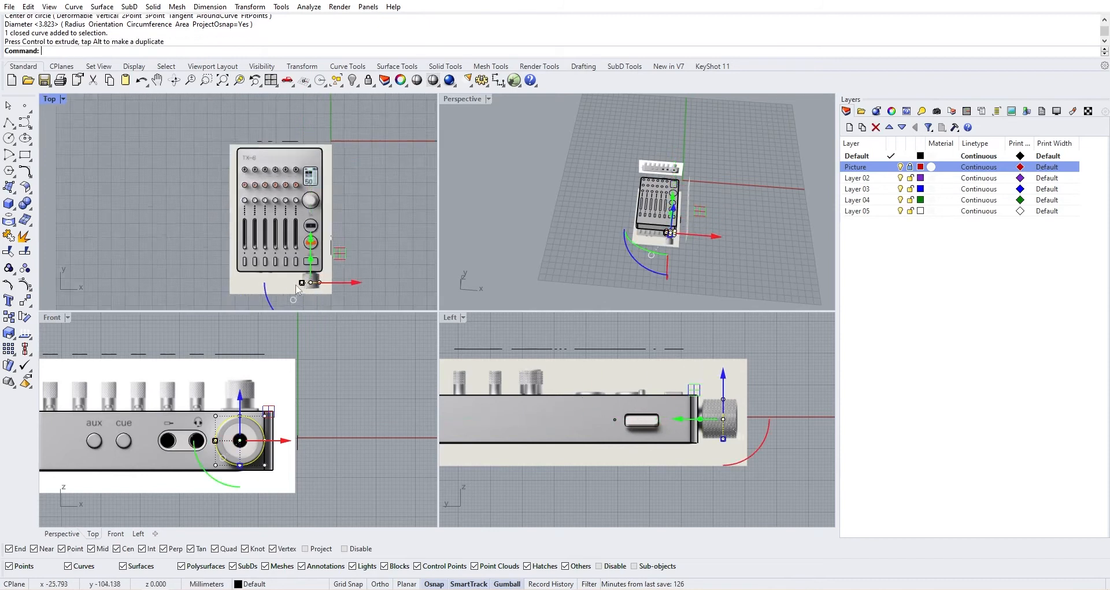
scroll(312, 272, up, 6)
drag(267, 141, 267, 161)
scroll(269, 216, down, 3)
scroll(275, 240, down, 2)
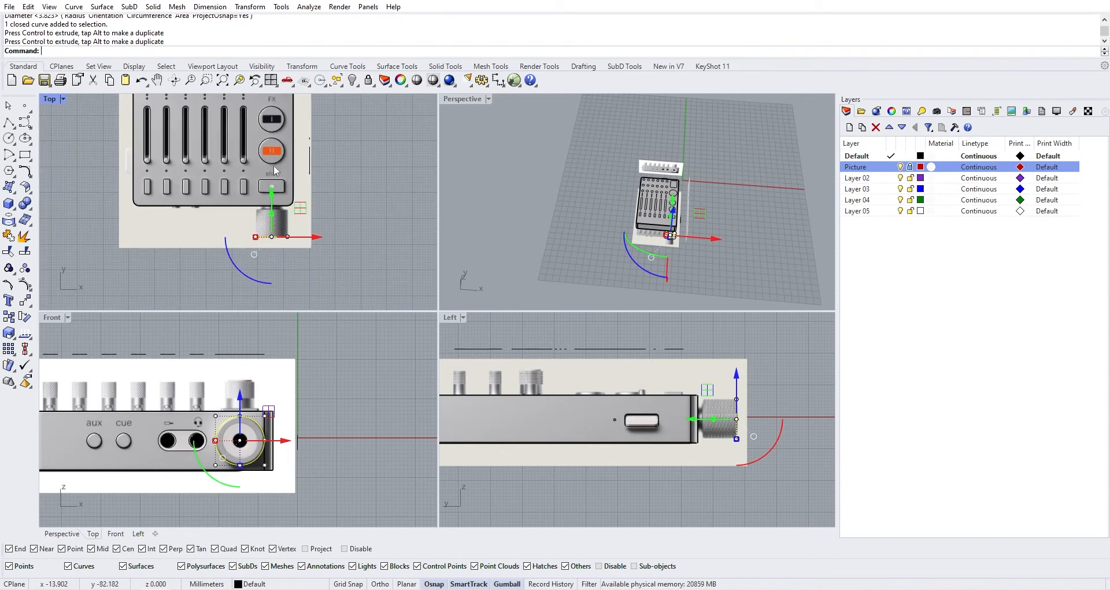
Step: Auto-align the knob circle with the HorizCenter option and again with the VertCenter option
right_drag(269, 119, 277, 176)
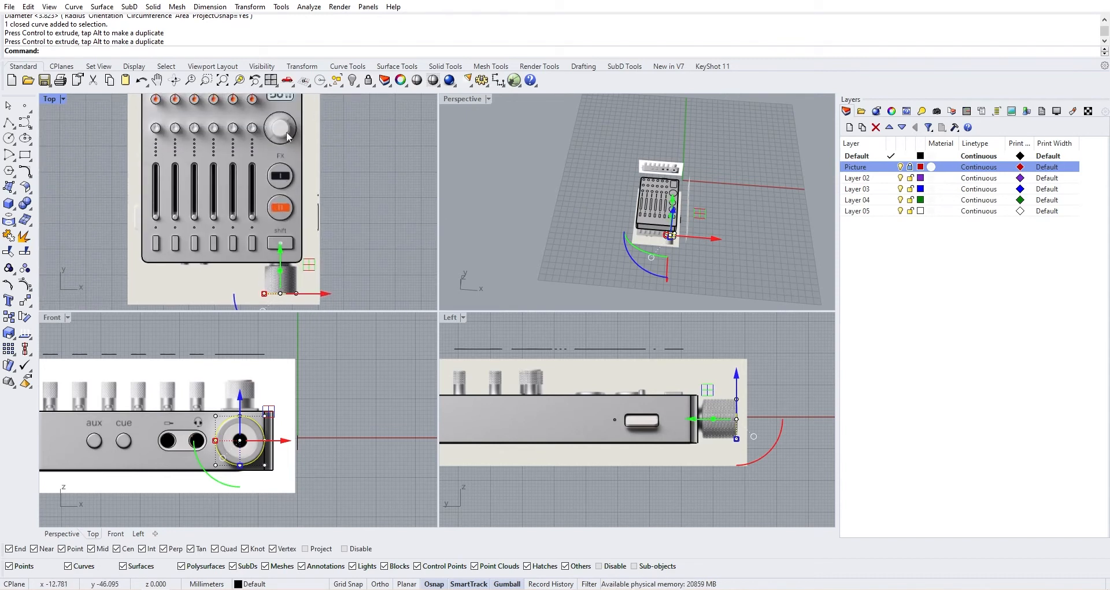
scroll(287, 238, up, 4)
scroll(278, 266, down, 6)
right_drag(275, 275, 289, 248)
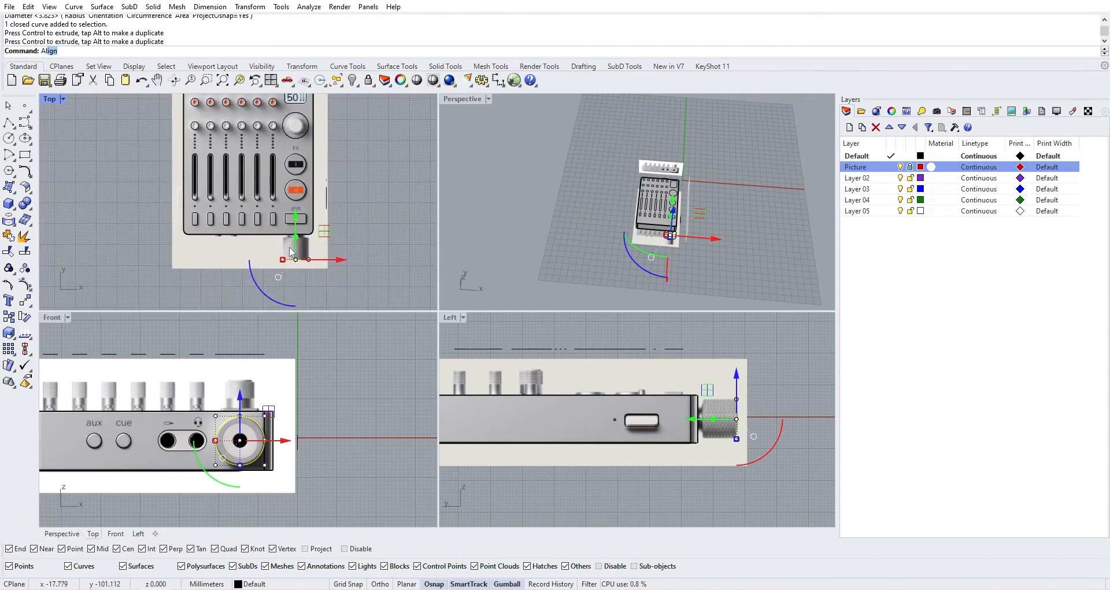
key(Return)
click(193, 51)
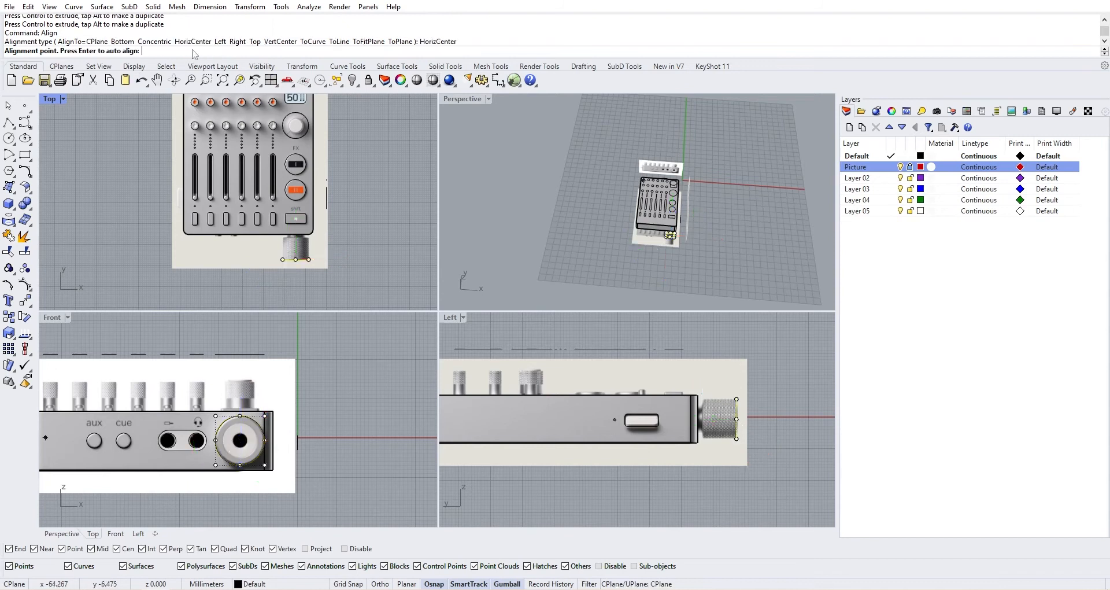
key(Return)
key(Return)
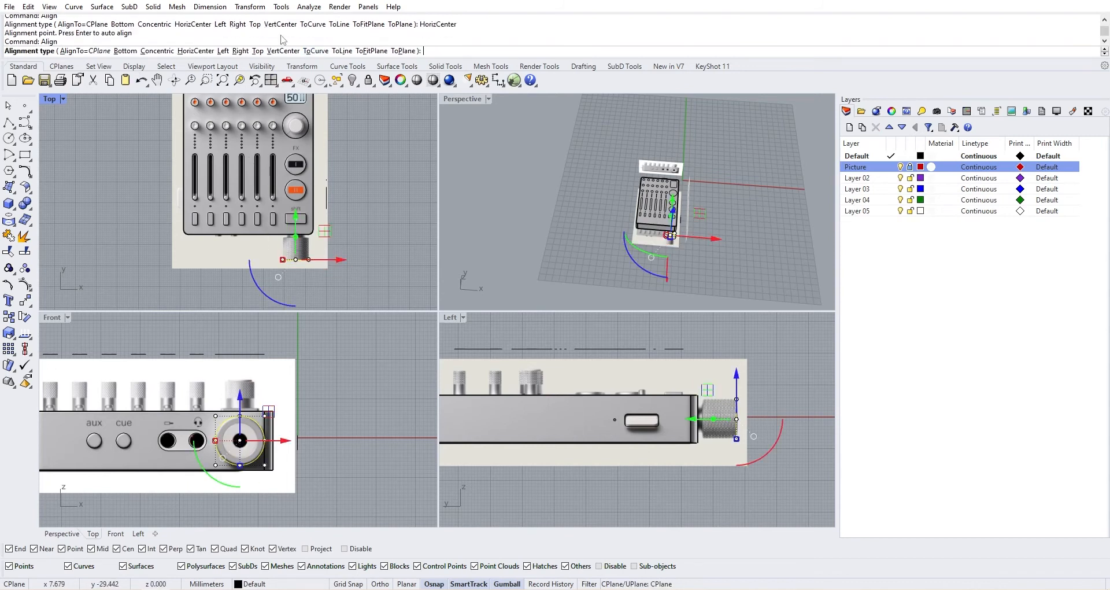
click(284, 51)
scroll(327, 211, up, 5)
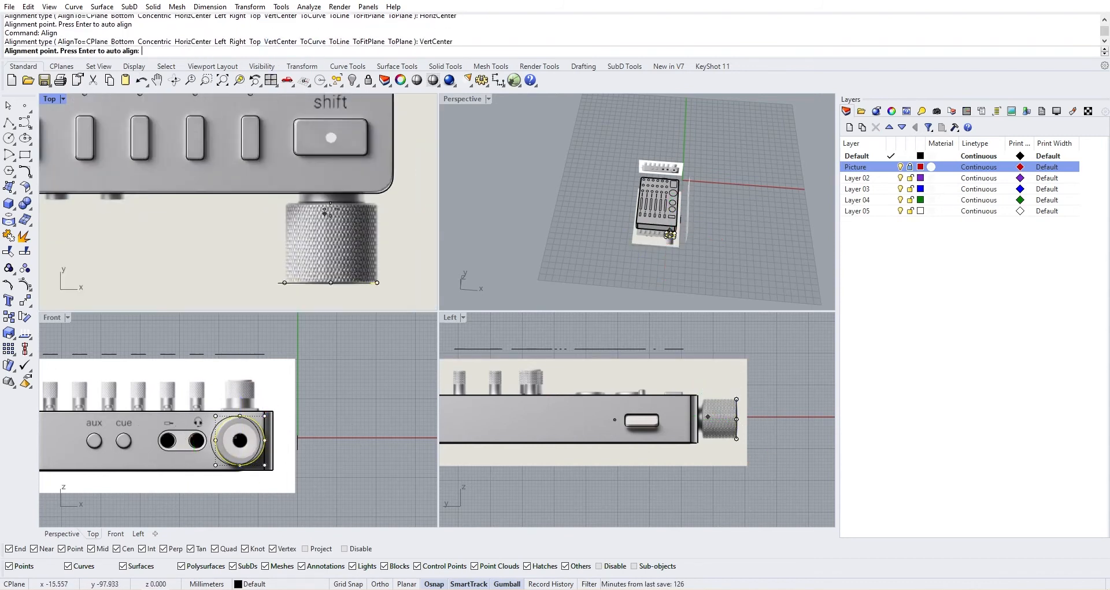
key(Return)
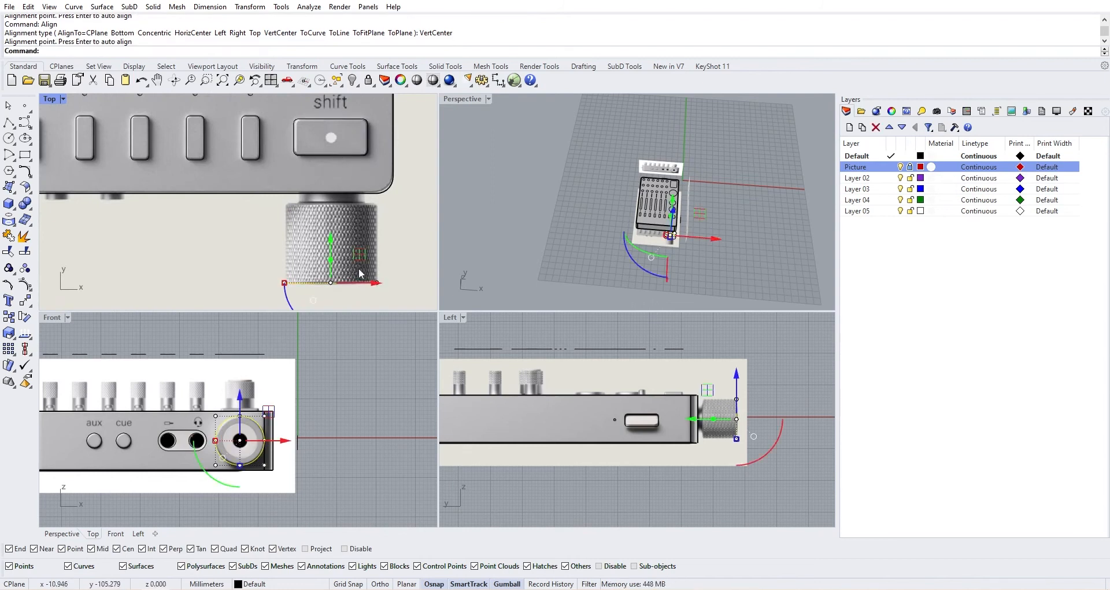
Step: Extrude the knob circle into a solid about 10.8 mm long, up to the knob's rear edge in the Top view
text(ExtrudeCrv)
key(Return)
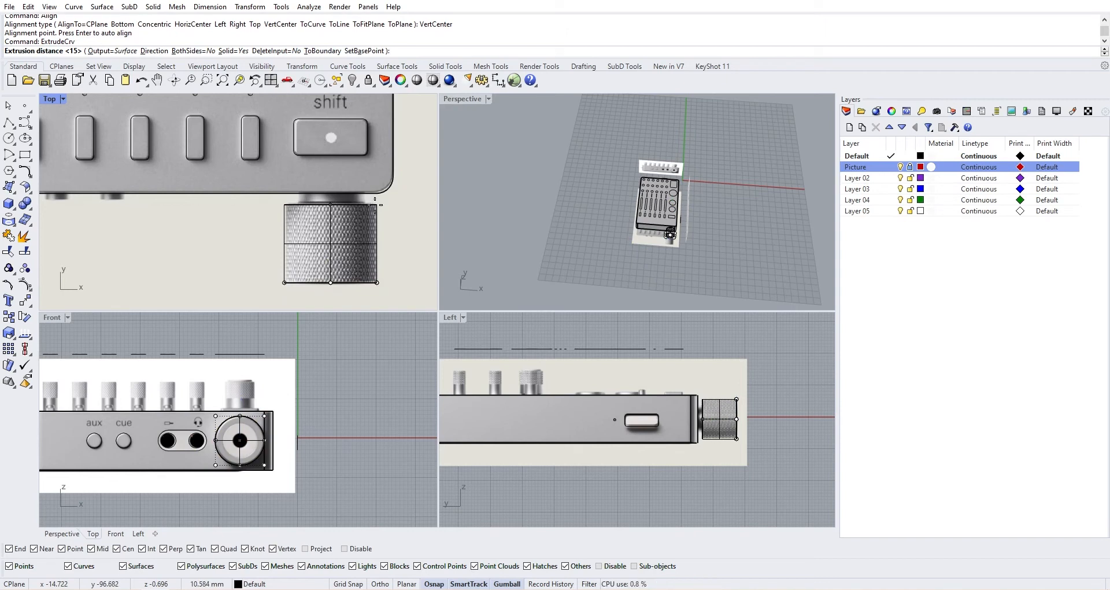
click(375, 199)
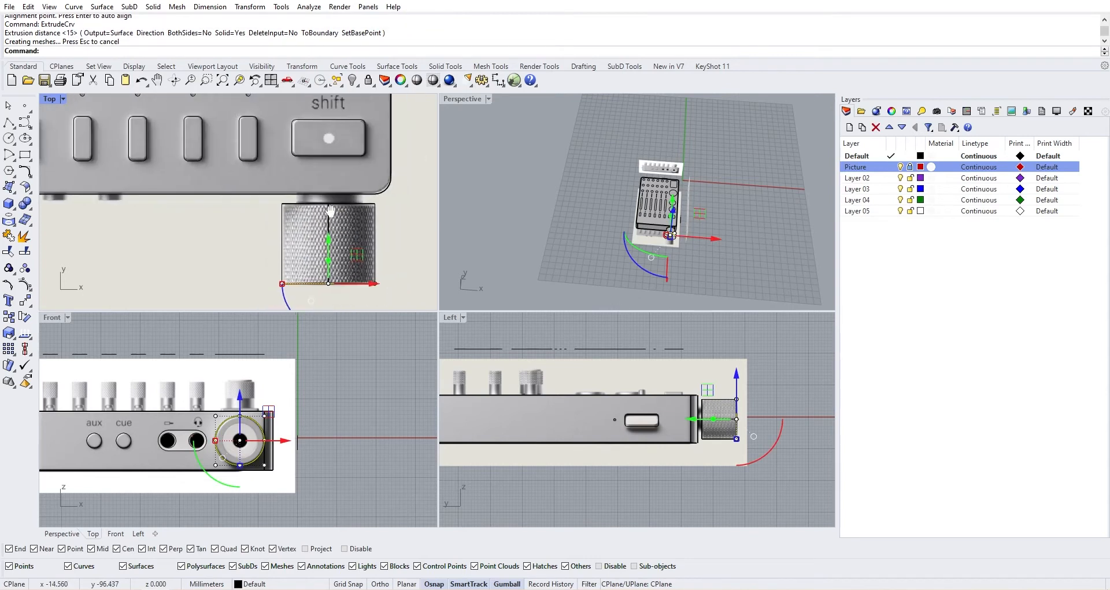
Step: Draw a circle about 9 mm in diameter centred on the front knob, matching the edge of its light inner disc
right_drag(330, 210, 311, 214)
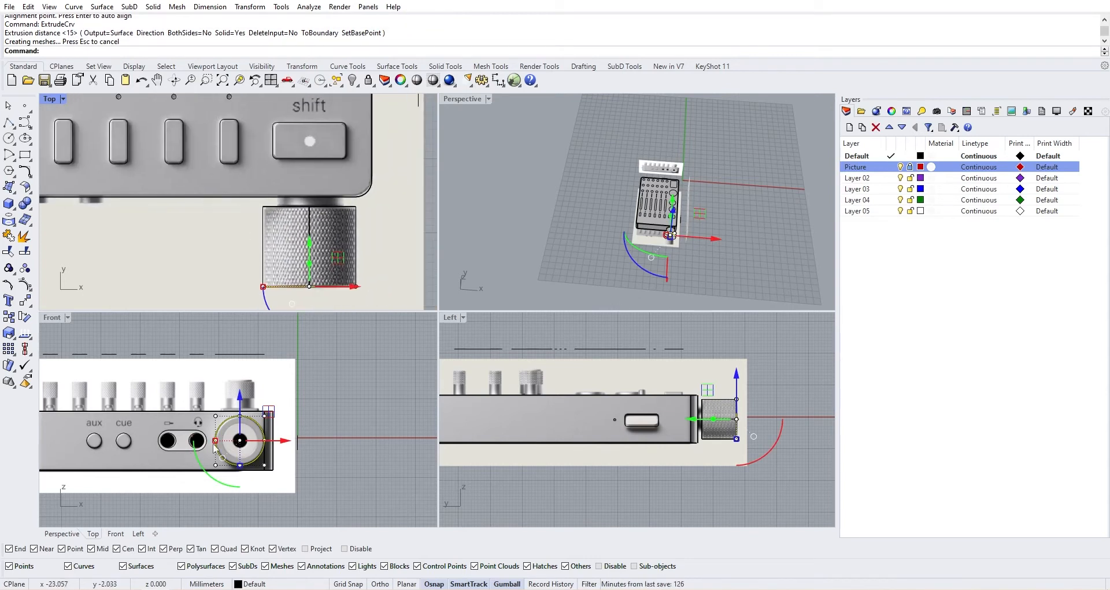
scroll(233, 439, up, 5)
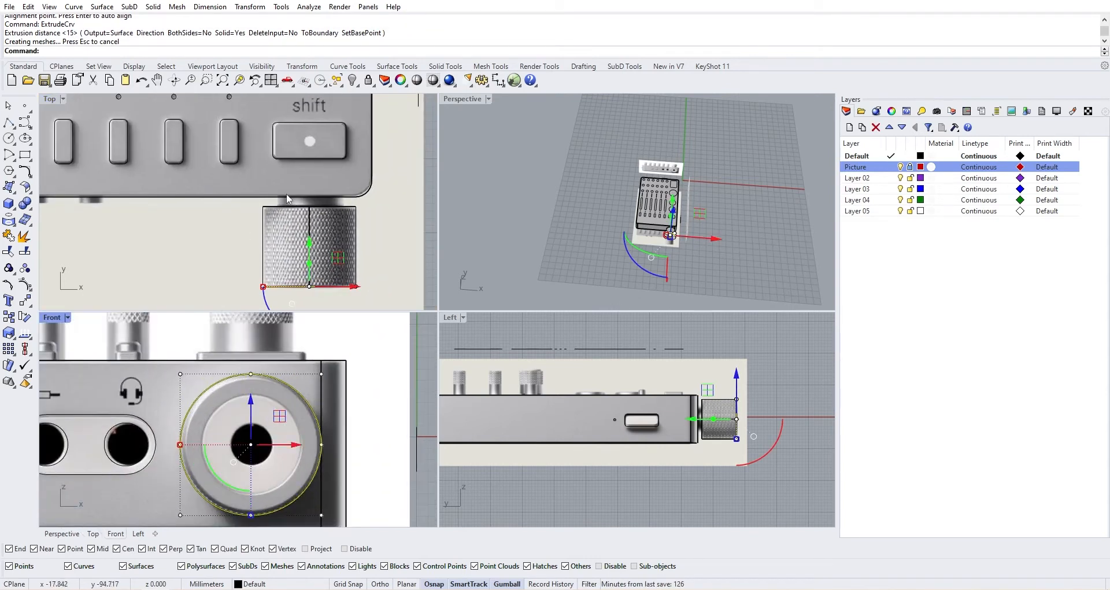
click(9, 138)
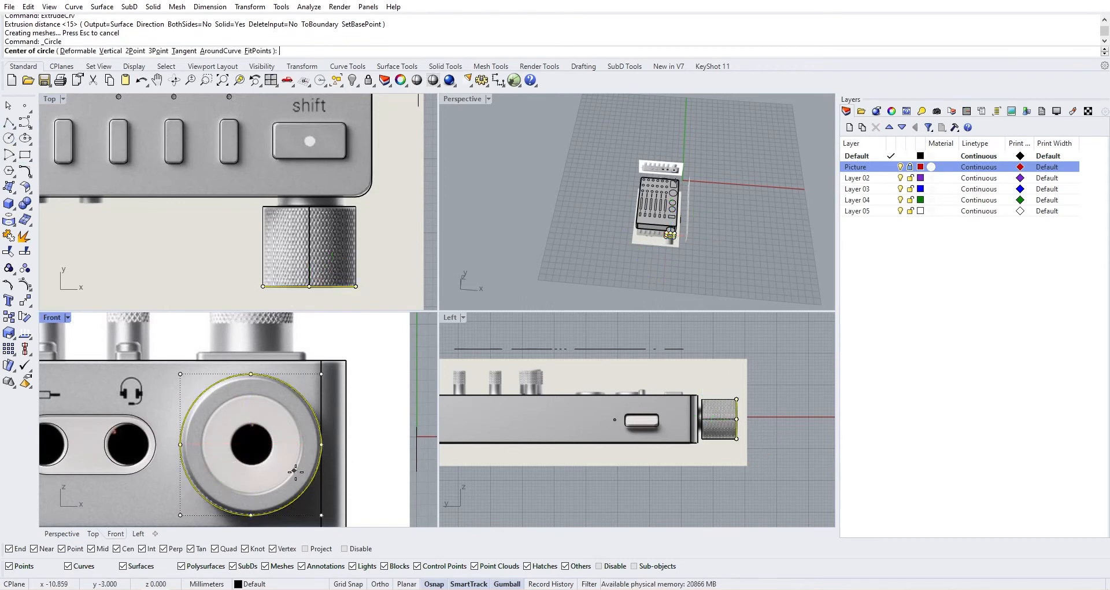
click(250, 444)
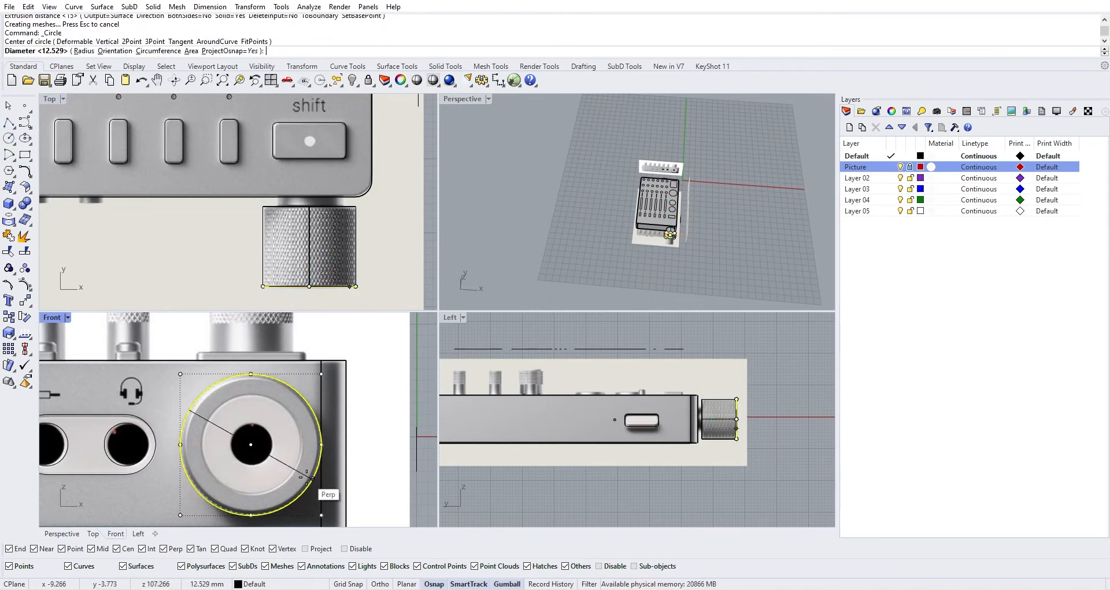
click(301, 444)
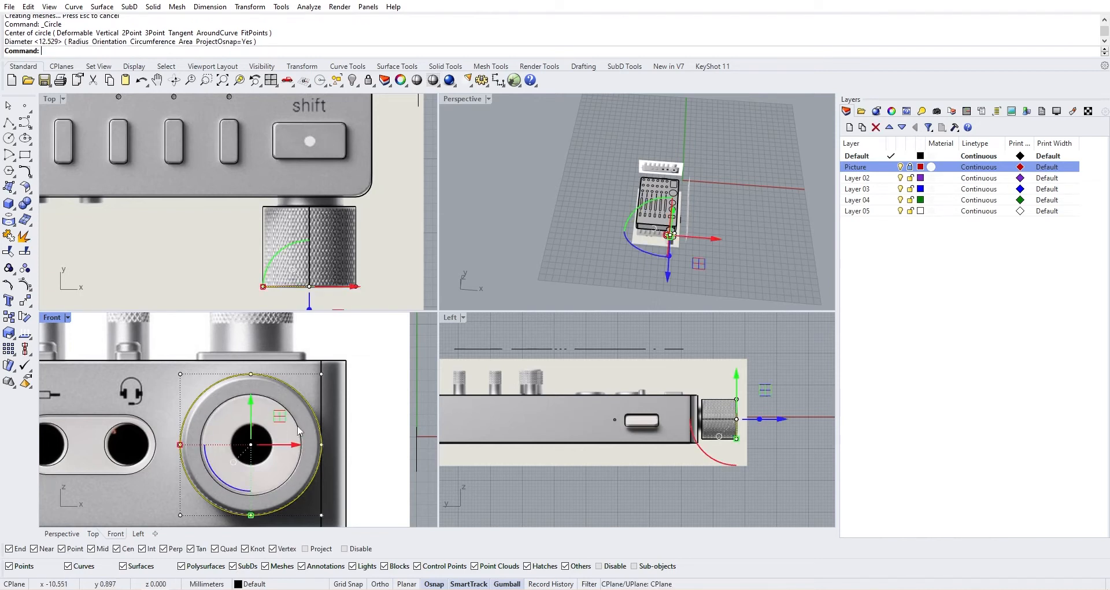
Step: Move the inner disc circle in the Top view from the knob's outer end to its rear face
scroll(303, 291, down, 2)
right_drag(303, 291, 312, 239)
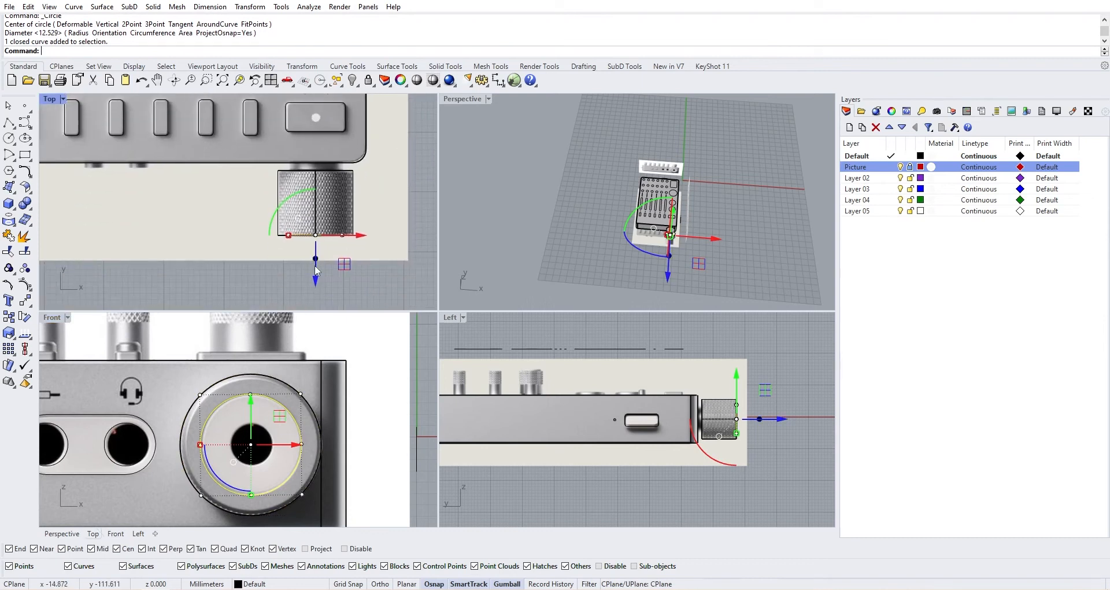
drag(315, 278, 316, 173)
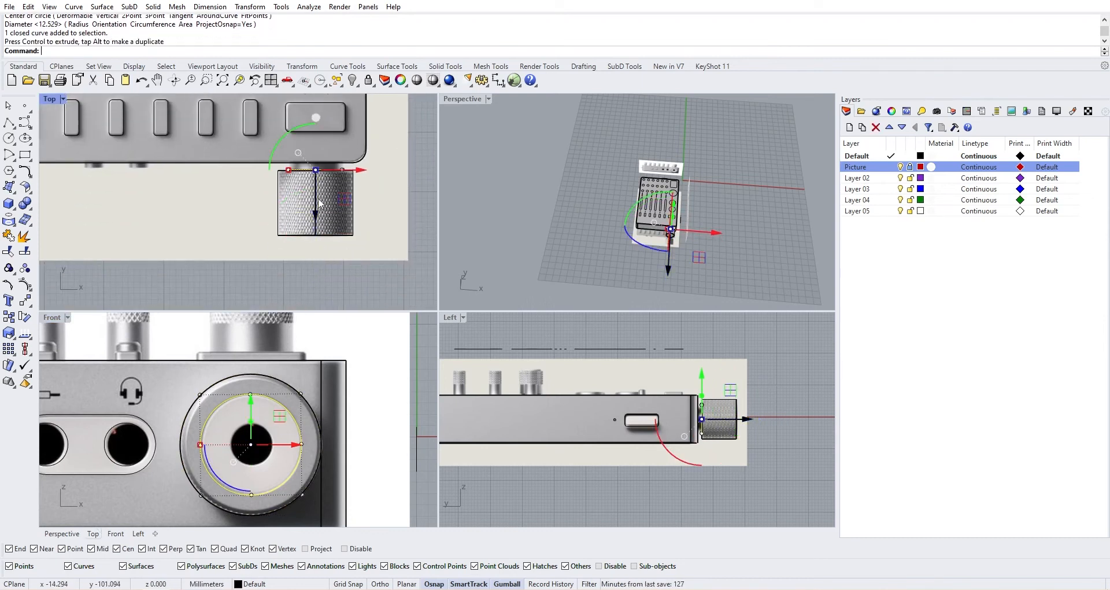
scroll(312, 149, up, 5)
scroll(257, 151, up, 4)
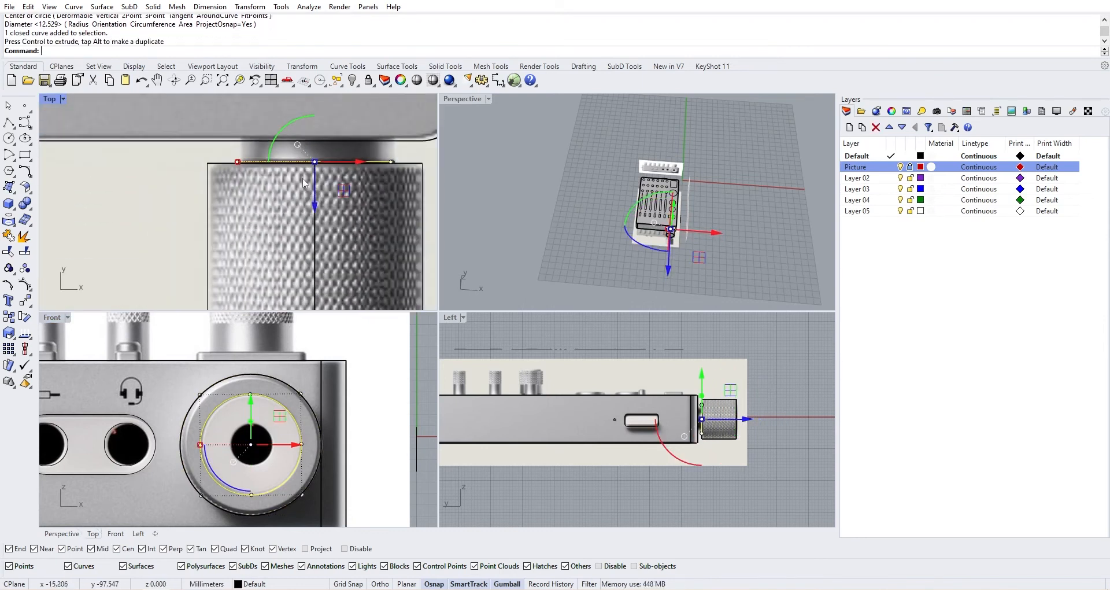
scroll(257, 150, down, 5)
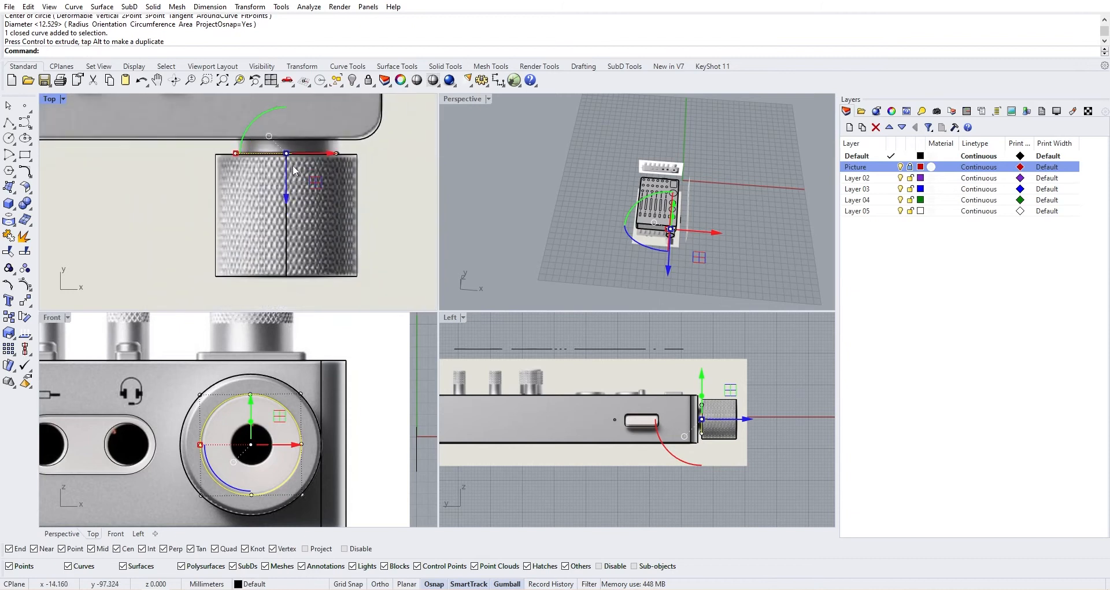
Step: Scale the circle slightly narrower to fit the knob's neck and align it with the VertCenter option to the knob's centre
drag(235, 154, 237, 154)
scroll(252, 140, up, 3)
scroll(252, 140, down, 4)
right_drag(287, 160, 272, 198)
scroll(281, 189, up, 4)
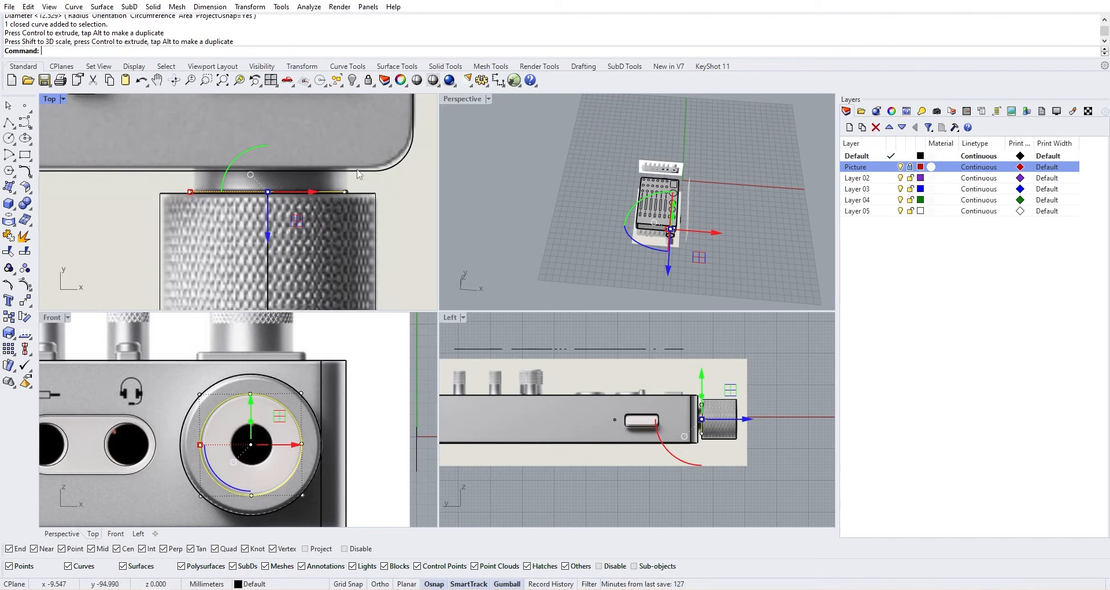
key(Return)
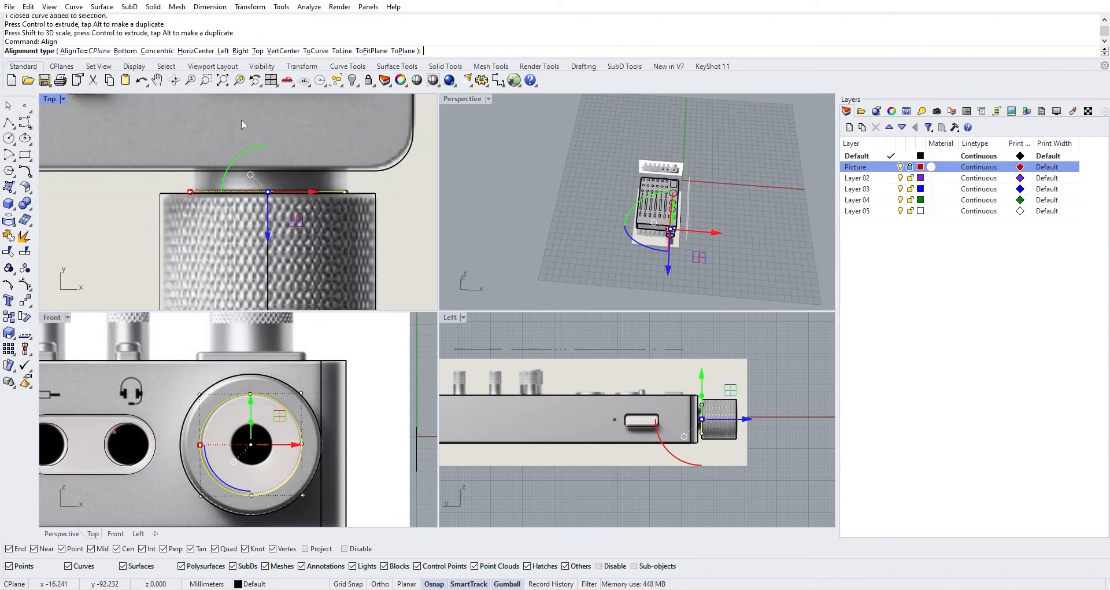
click(288, 51)
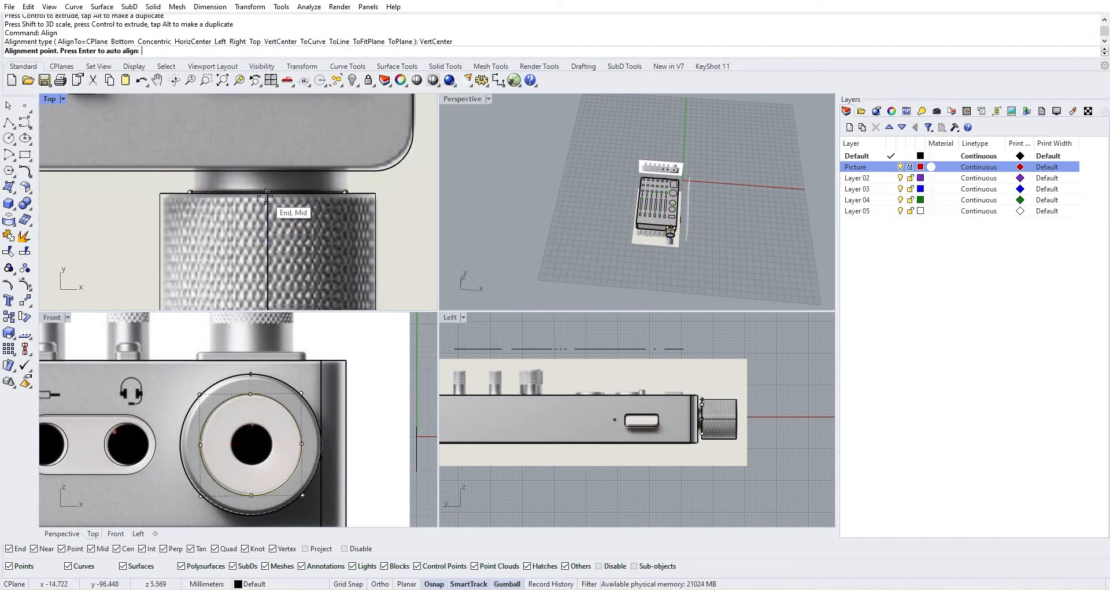
scroll(268, 231, down, 3)
click(268, 236)
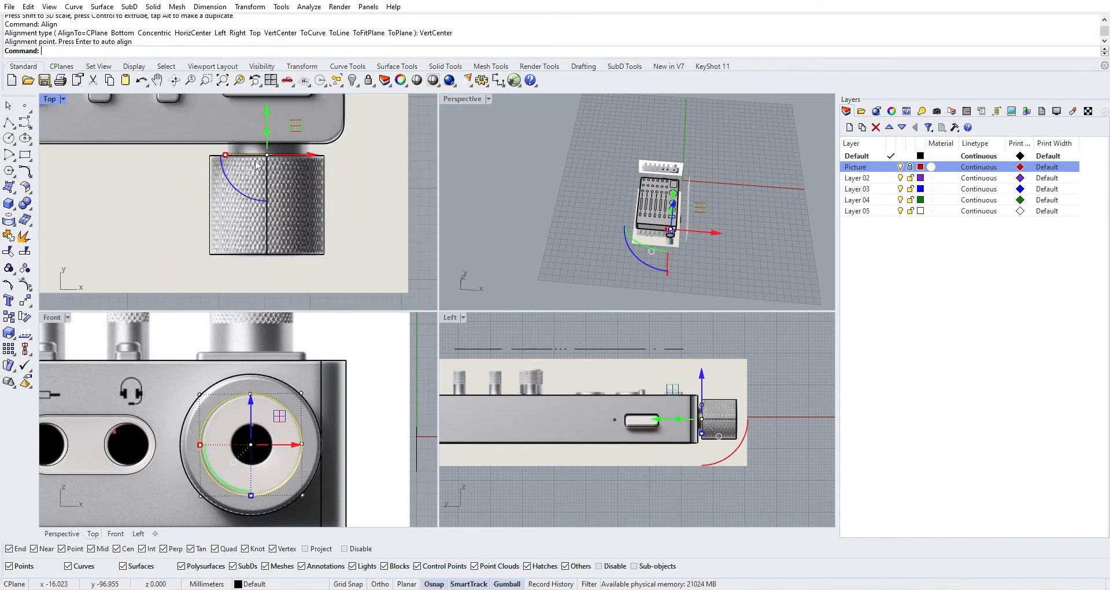
Step: Extrude the neck circle as a solid about 1.22 mm from the knob's rear face to the mixer body
text(Ex)
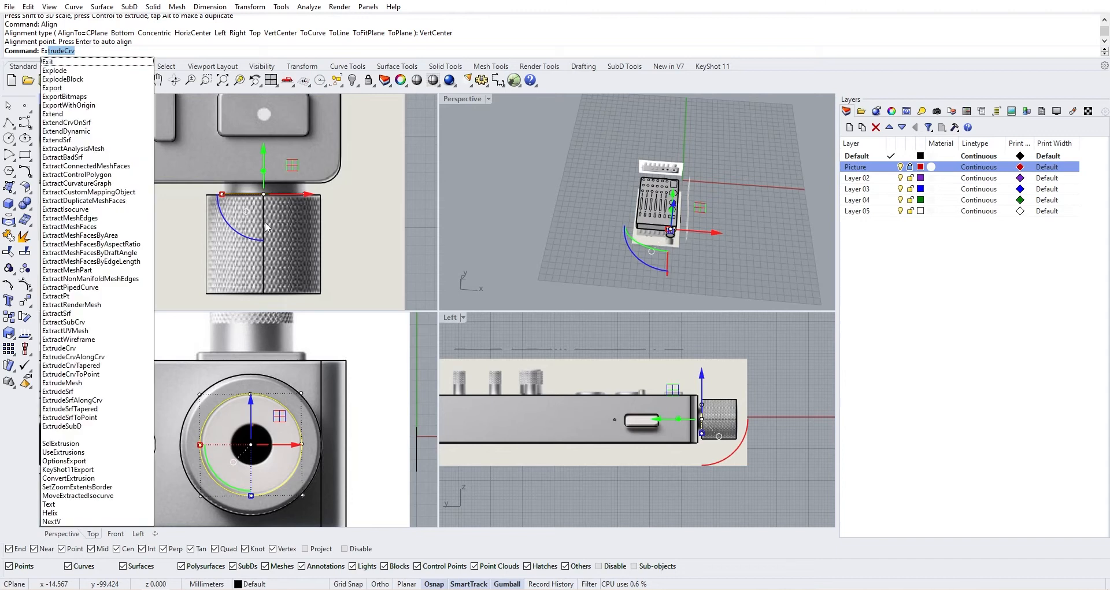
key(Return)
scroll(321, 173, up, 6)
click(321, 173)
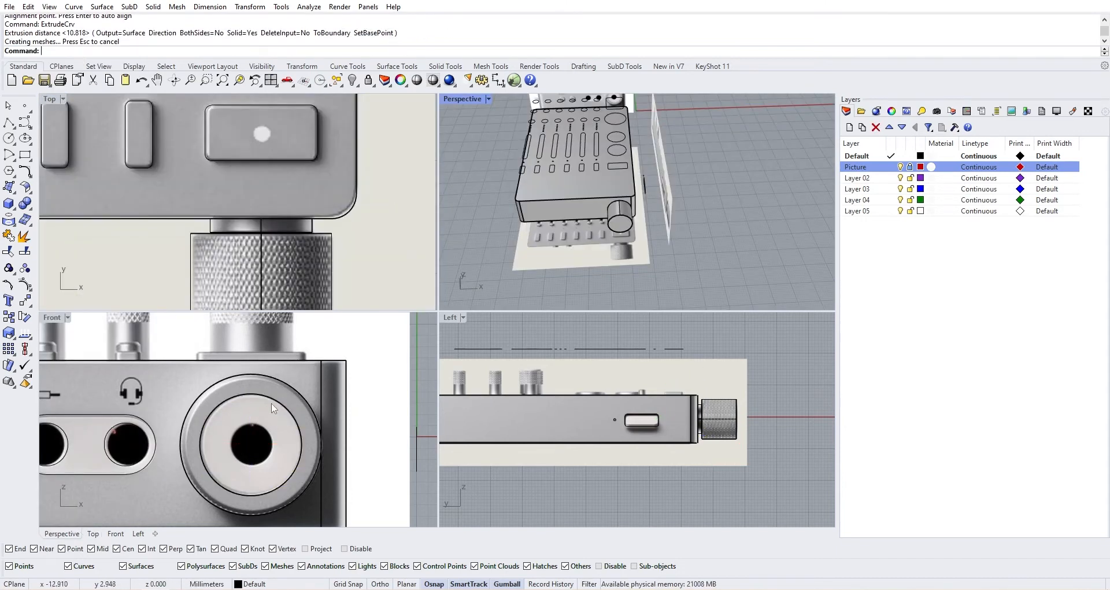
Step: Select the neck circle and move it just beyond the knob's outer end face
click(298, 428)
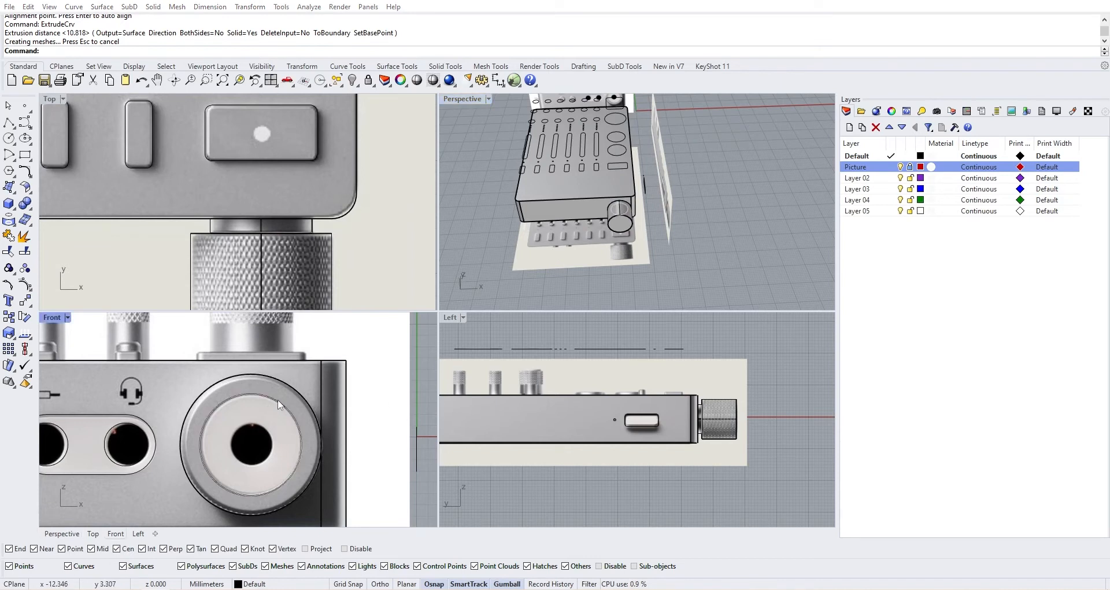
click(311, 431)
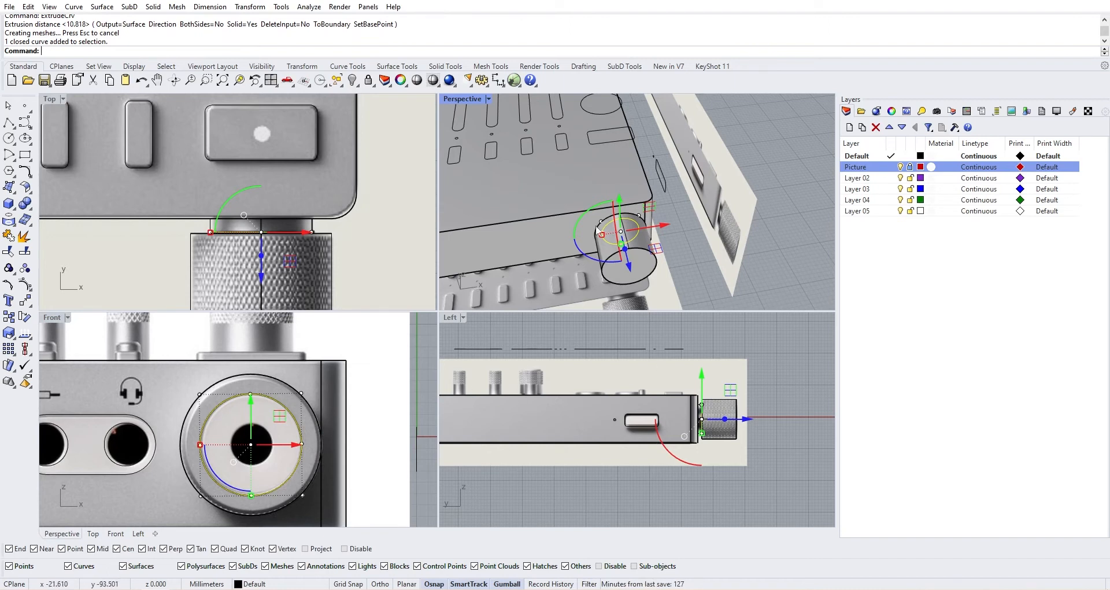
drag(628, 270, 654, 310)
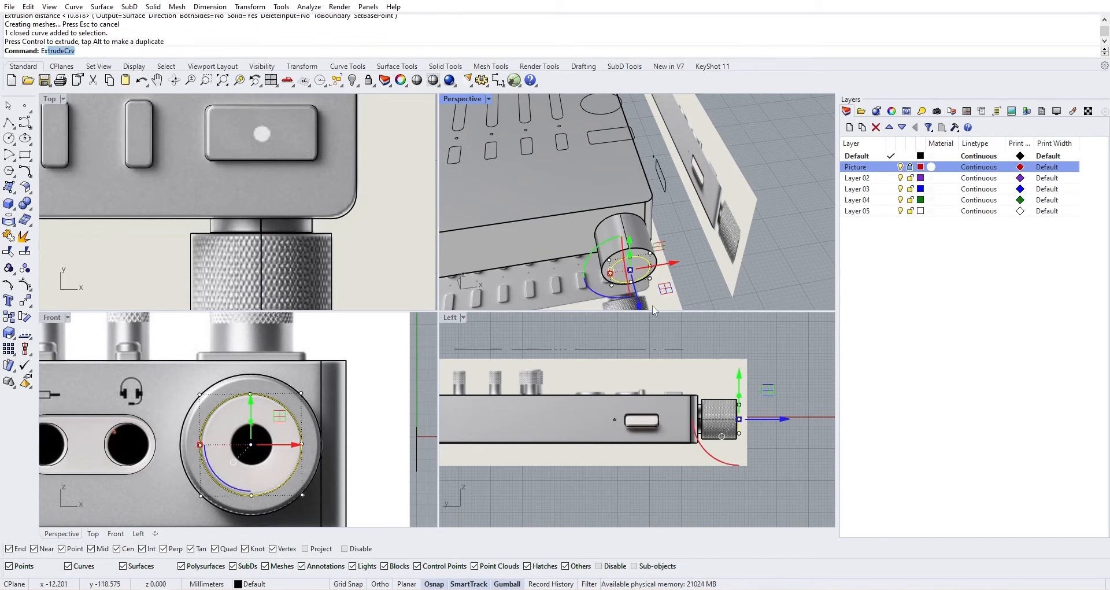
Step: Extrude the moved circle as a solid about 6.3 mm back into the knob
key(Return)
right_drag(620, 235, 676, 255)
scroll(680, 255, up, 5)
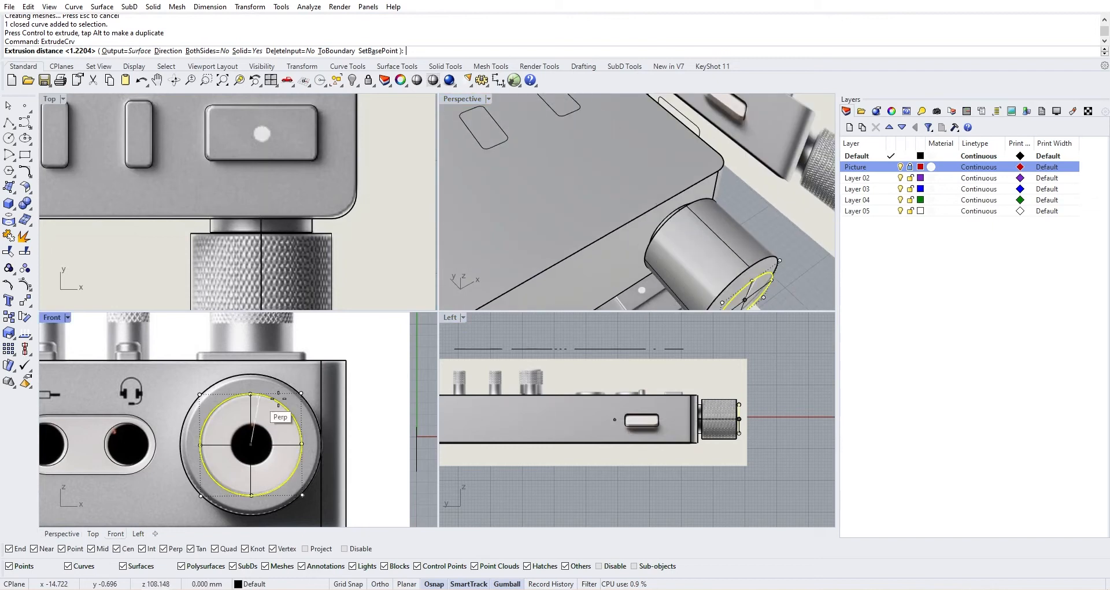
scroll(317, 269, down, 4)
right_drag(315, 270, 327, 203)
click(341, 215)
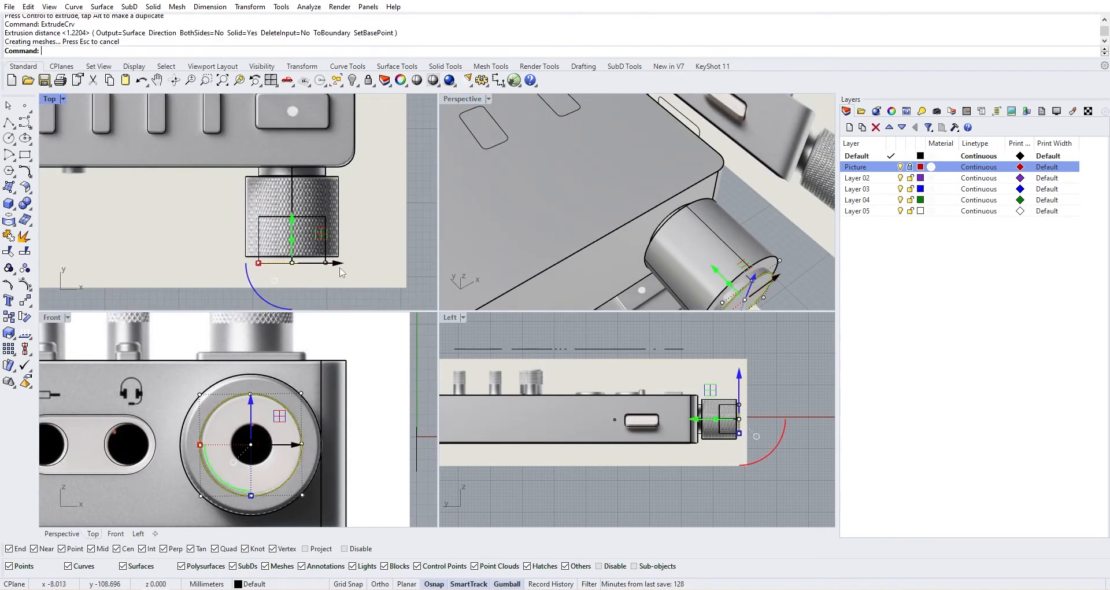
Step: Subtract the inner cylinder from the large knob with Boolean Difference, keeping the input with DeleteInput=No
right_drag(661, 258, 650, 244)
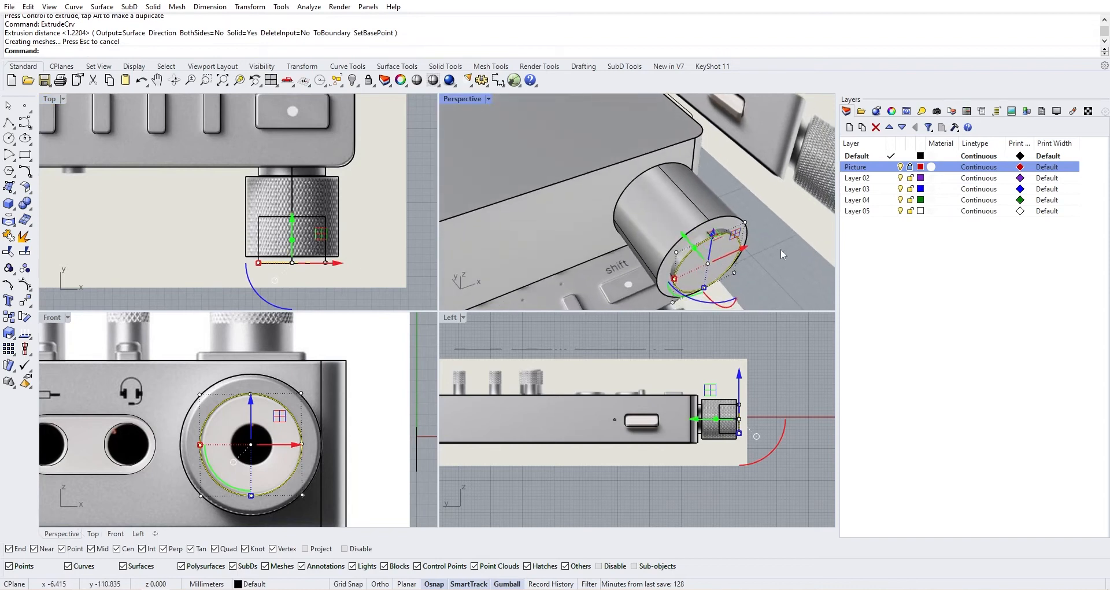
click(29, 209)
click(59, 208)
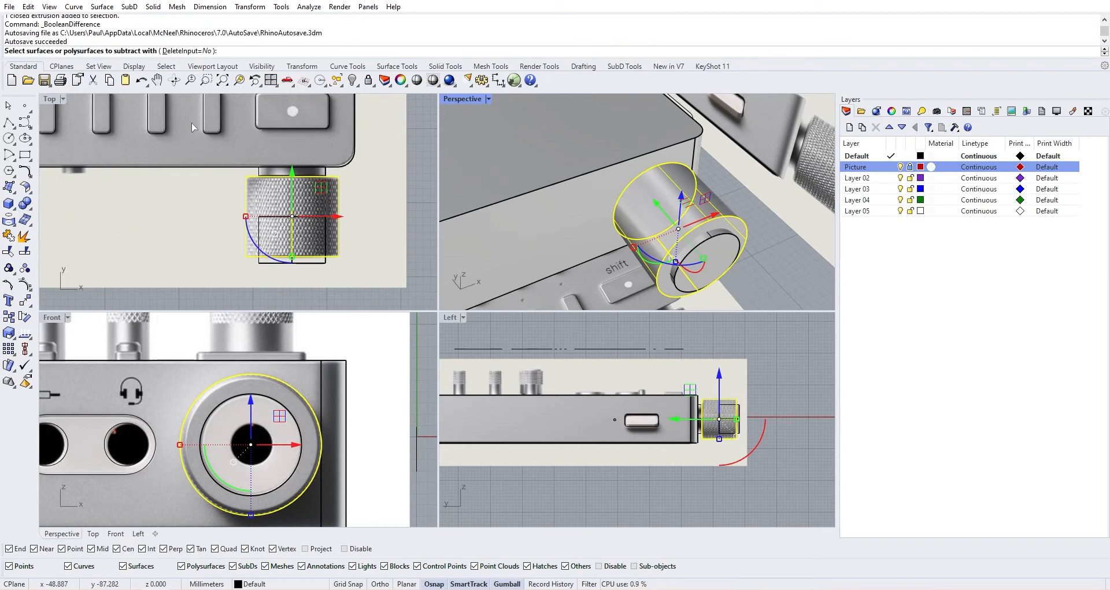
click(725, 266)
key(Return)
Step: Draw a circle about 3.6 mm in diameter at the knob's centre, matching the dark hole in the front picture
click(716, 268)
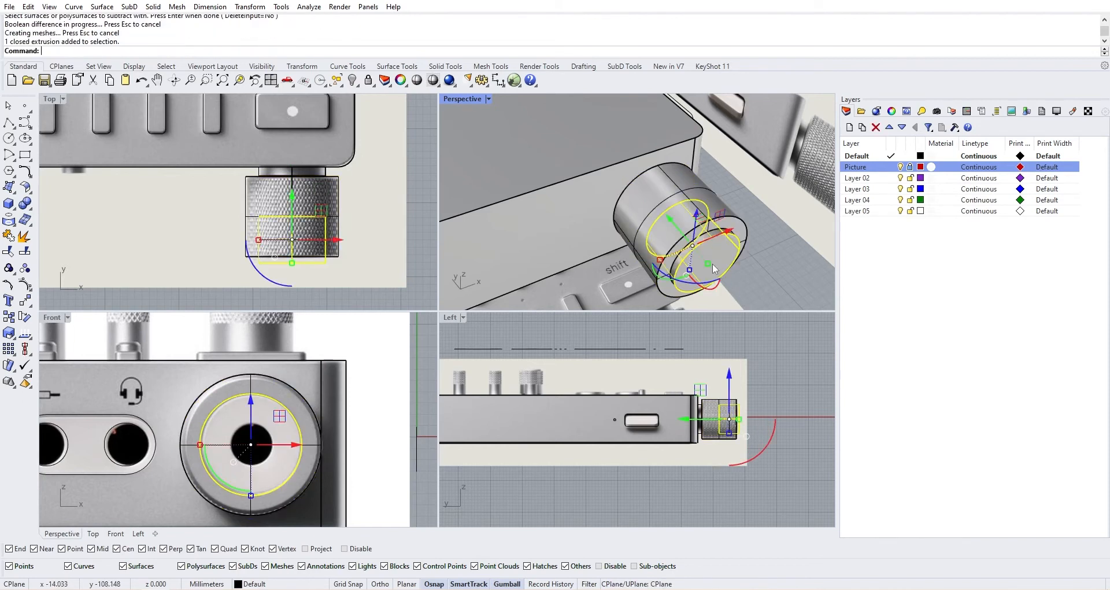
right_drag(707, 269, 663, 234)
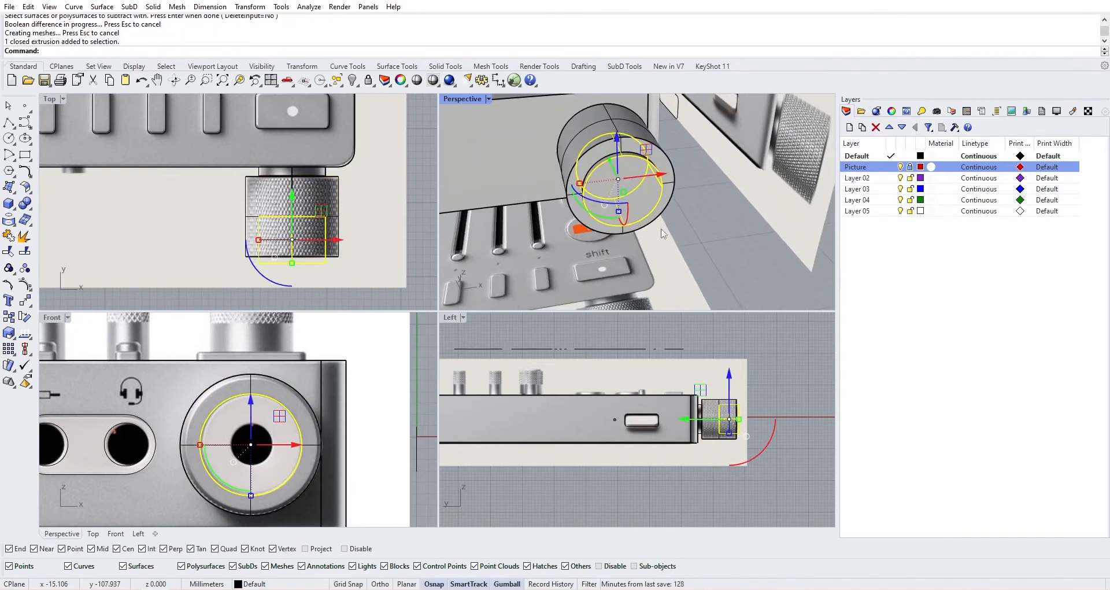
right_drag(608, 182, 595, 190)
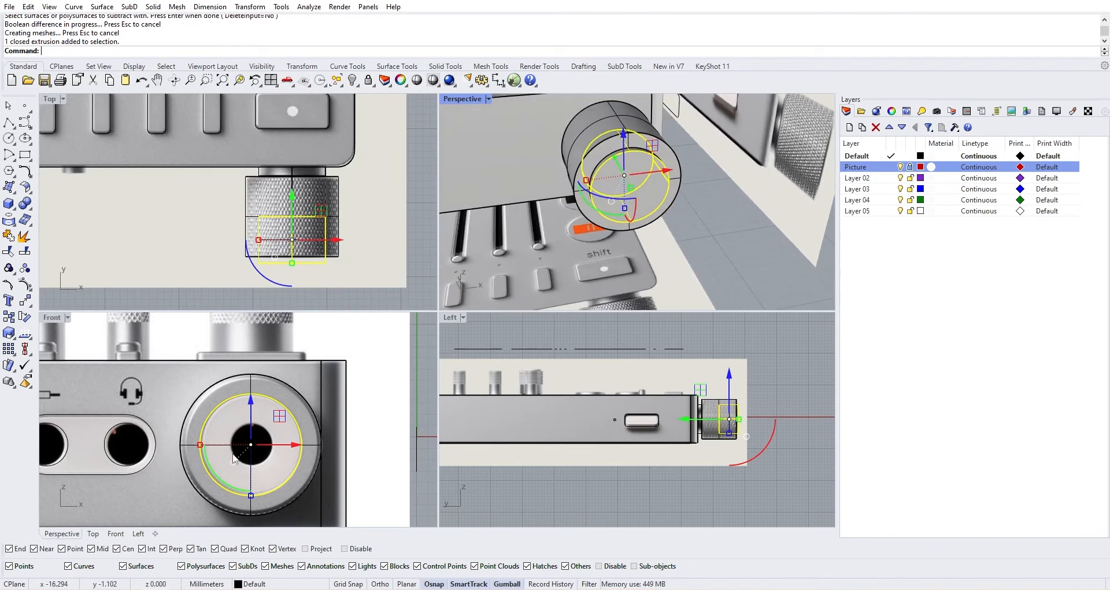
click(10, 139)
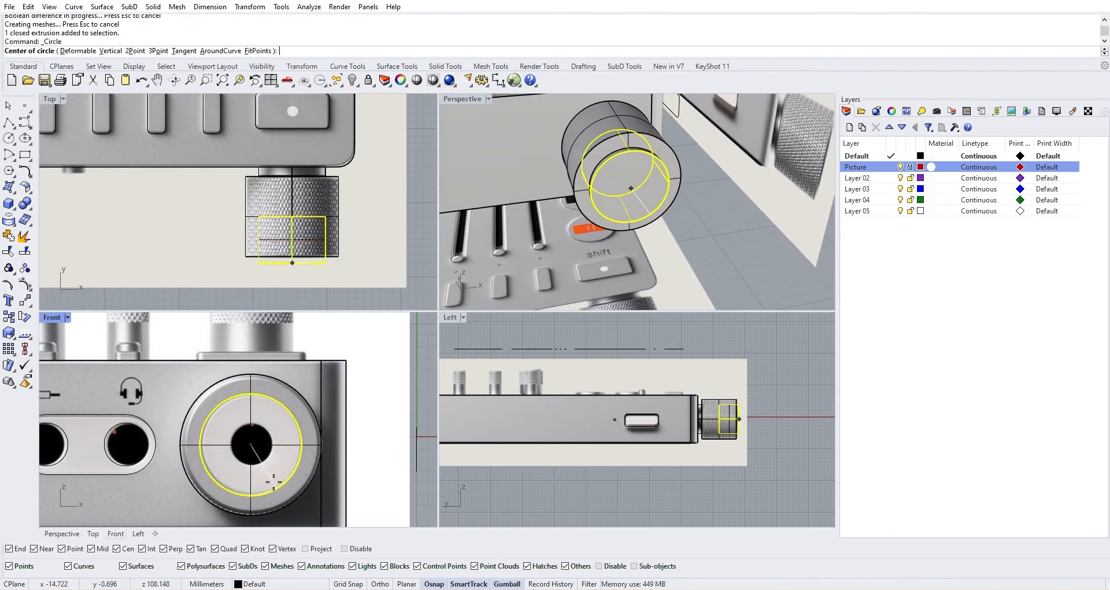
click(251, 444)
scroll(270, 444, up, 2)
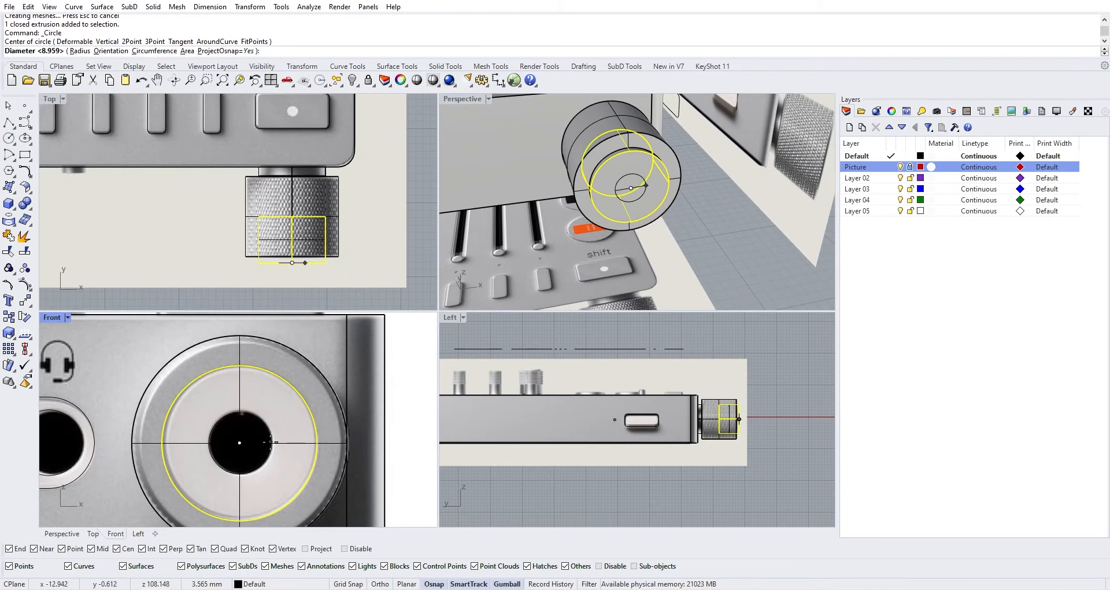
click(271, 440)
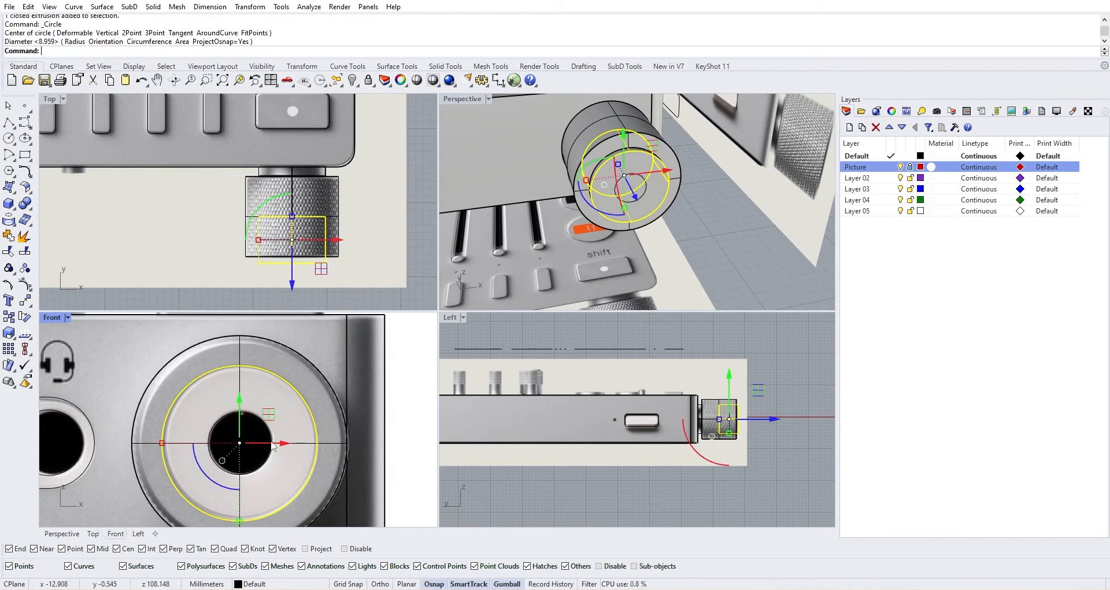
Step: Select the small central-hole circle and move it forward, well beyond the large knob's outer end face
right_drag(699, 173, 751, 224)
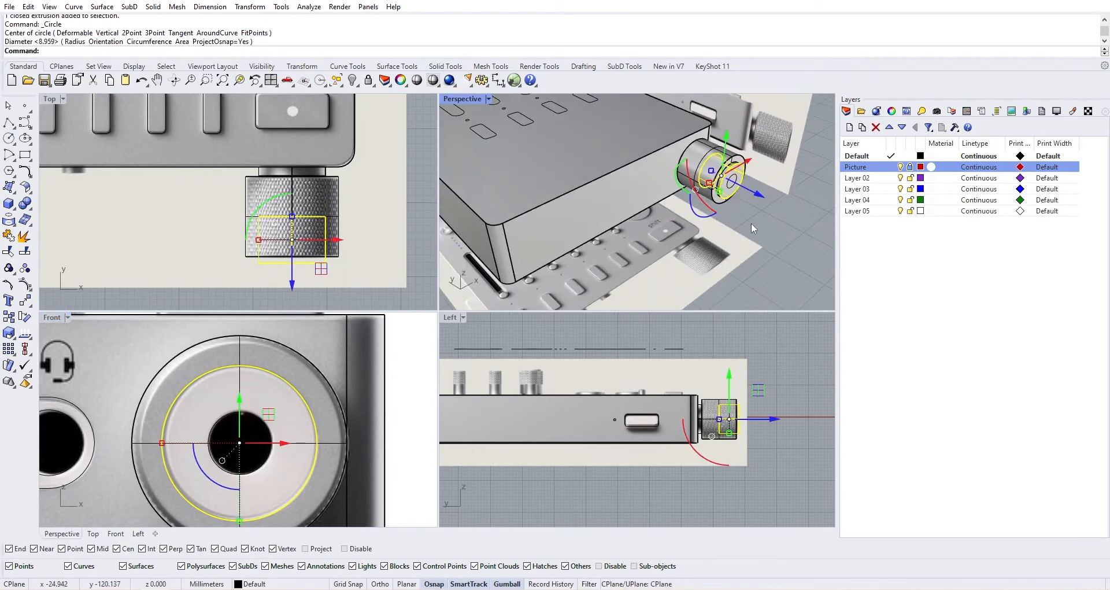
key(Escape)
click(730, 192)
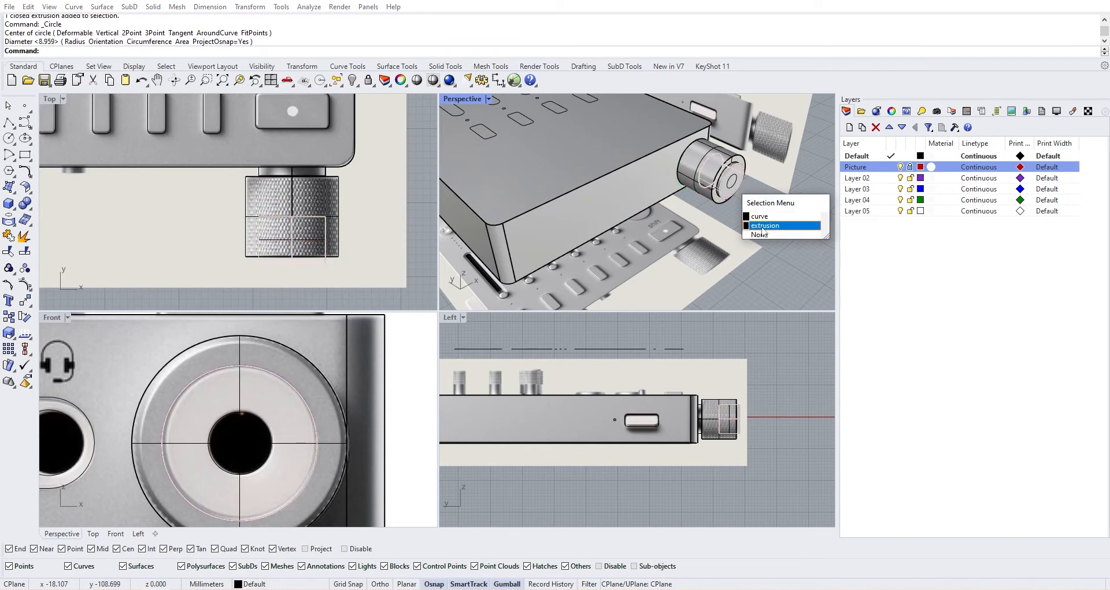
scroll(748, 185, up, 2)
click(729, 186)
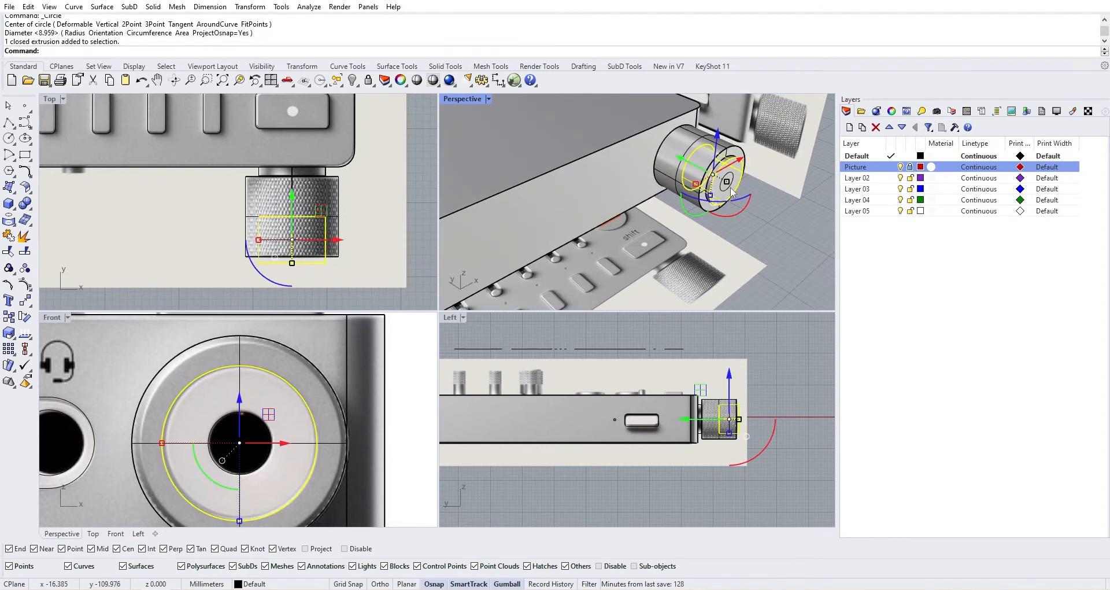
scroll(732, 192, up, 2)
click(734, 180)
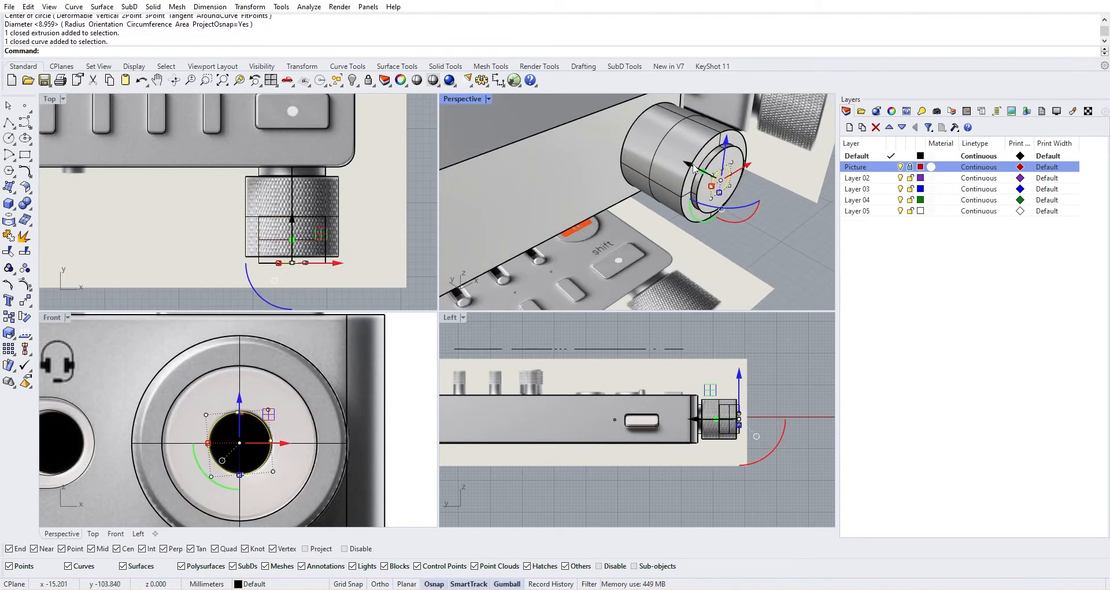
drag(694, 166, 730, 193)
Step: Extrude the moved hole circle as a solid rod running through the whole knob and into the mixer body
key(Return)
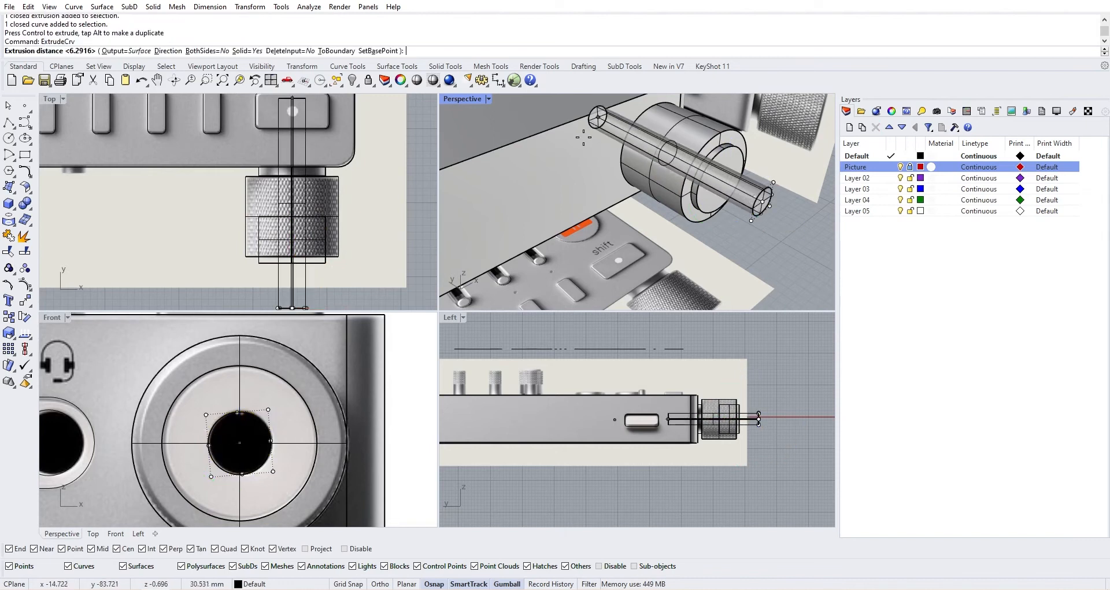
click(600, 126)
click(778, 270)
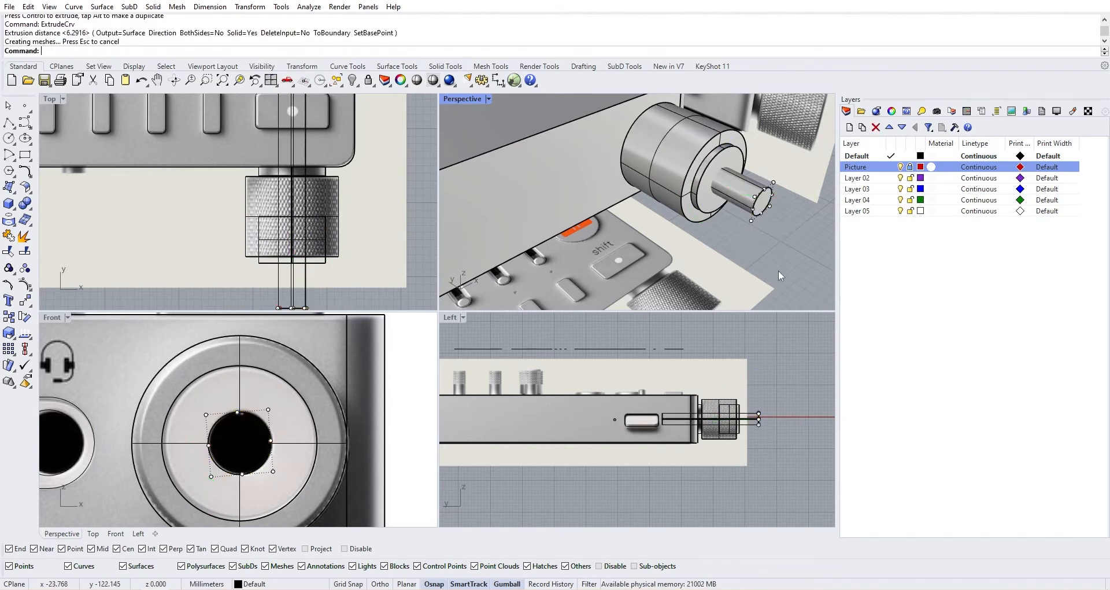
Step: Subtract the rod from the knob and inner disc with Boolean Difference, DeleteInput=No, and delete the rod
click(662, 158)
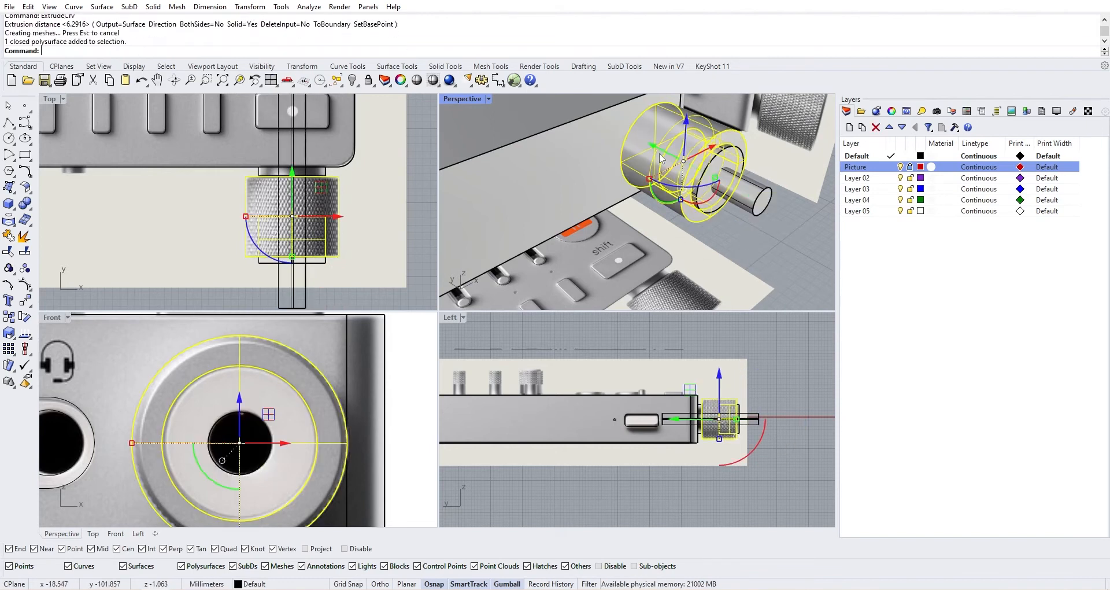
click(714, 171)
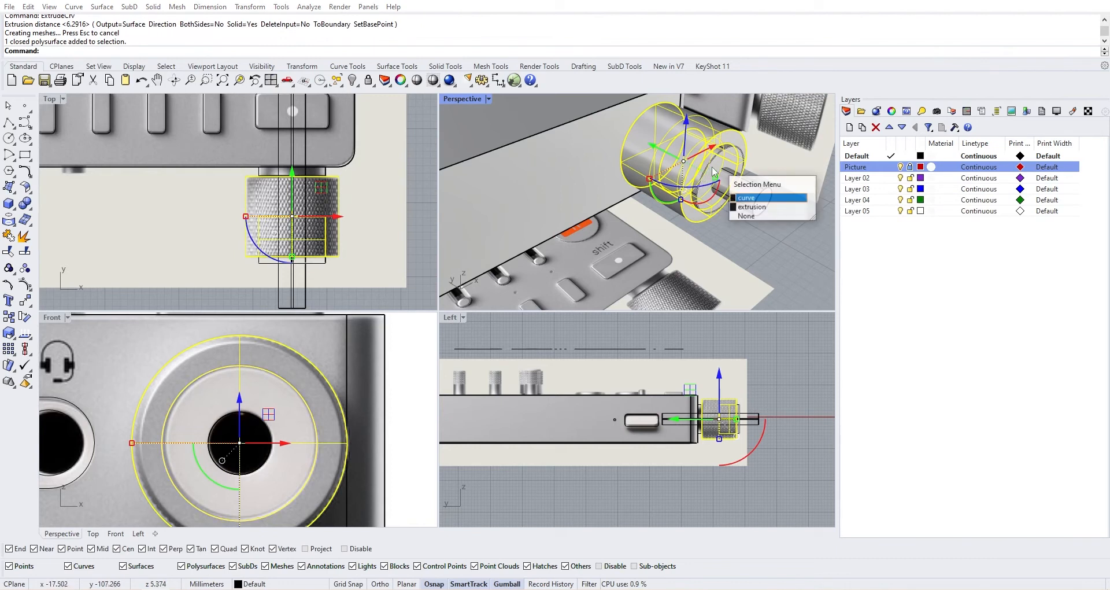
click(717, 207)
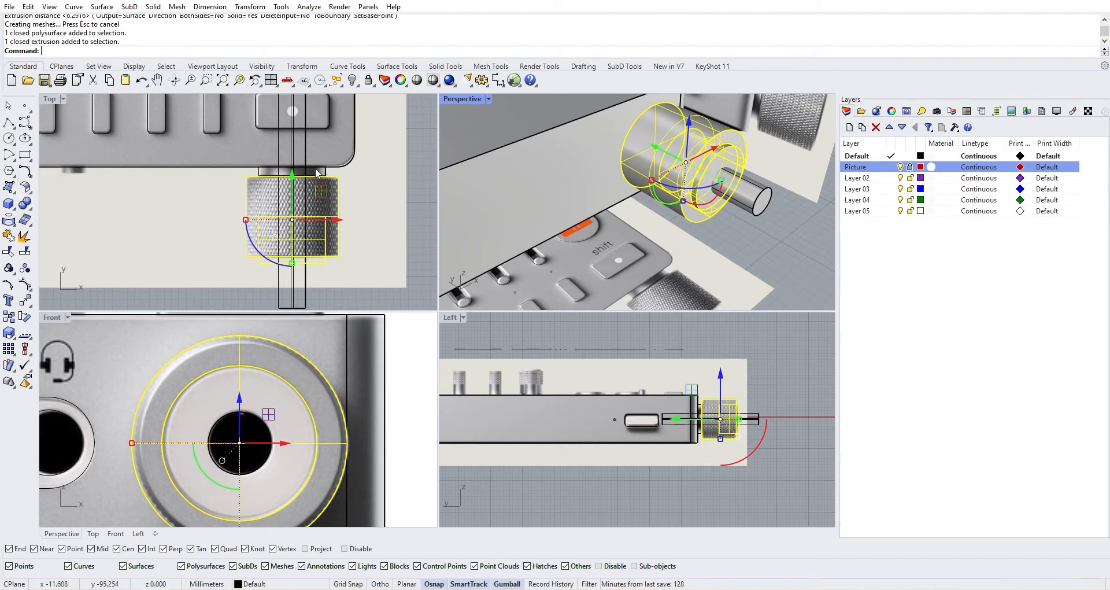
click(30, 211)
click(58, 209)
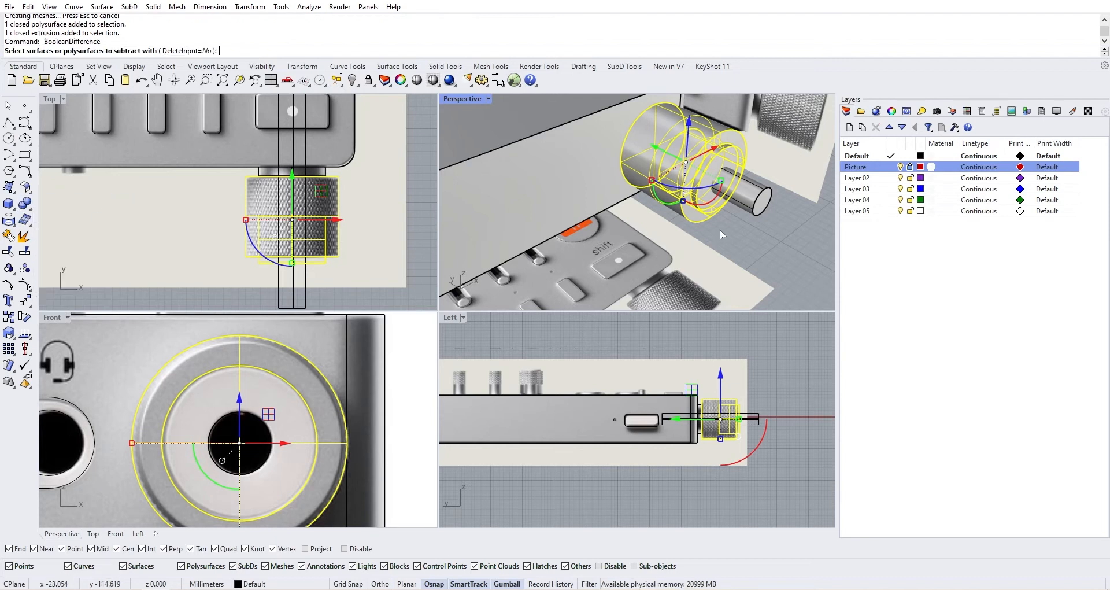
click(750, 212)
key(Return)
click(761, 205)
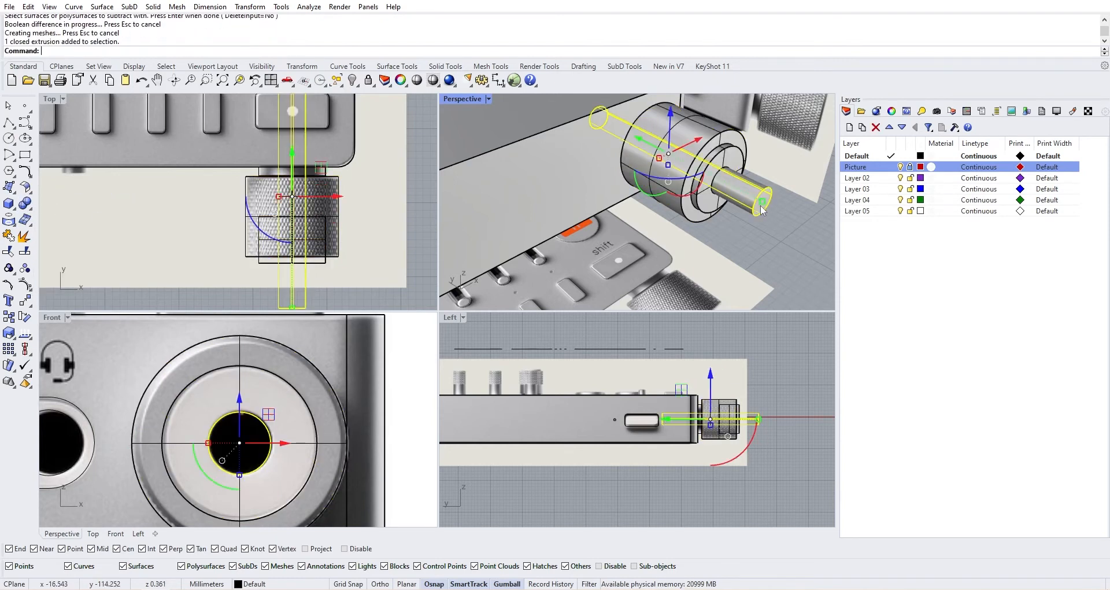
key(Delete)
right_drag(755, 210, 651, 171)
scroll(650, 170, down, 5)
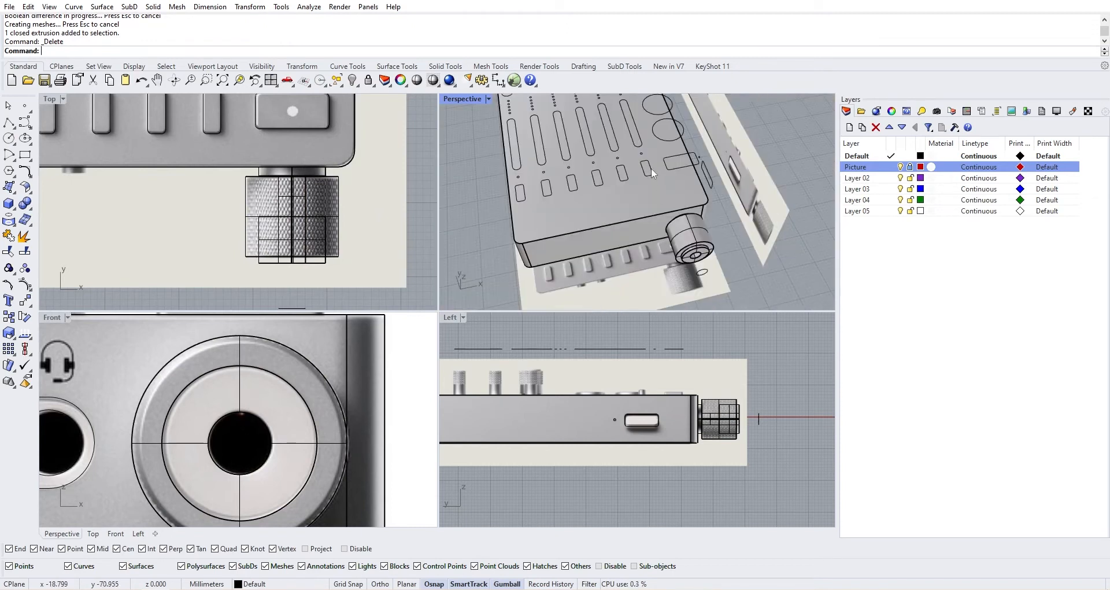
Step: Select the aux and cue button circles and the headphone-jack outlines, and move them about 99 mm out in front of the body's front face
scroll(584, 182, down, 7)
right_drag(582, 183, 488, 370)
scroll(544, 206, up, 4)
scroll(545, 207, down, 5)
scroll(207, 396, down, 8)
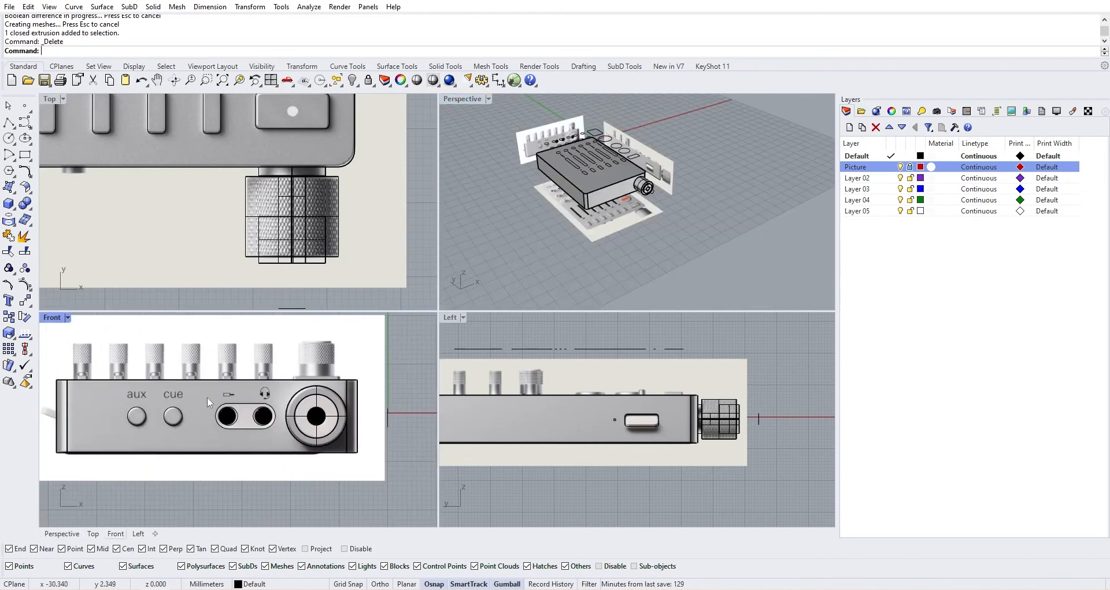
click(55, 317)
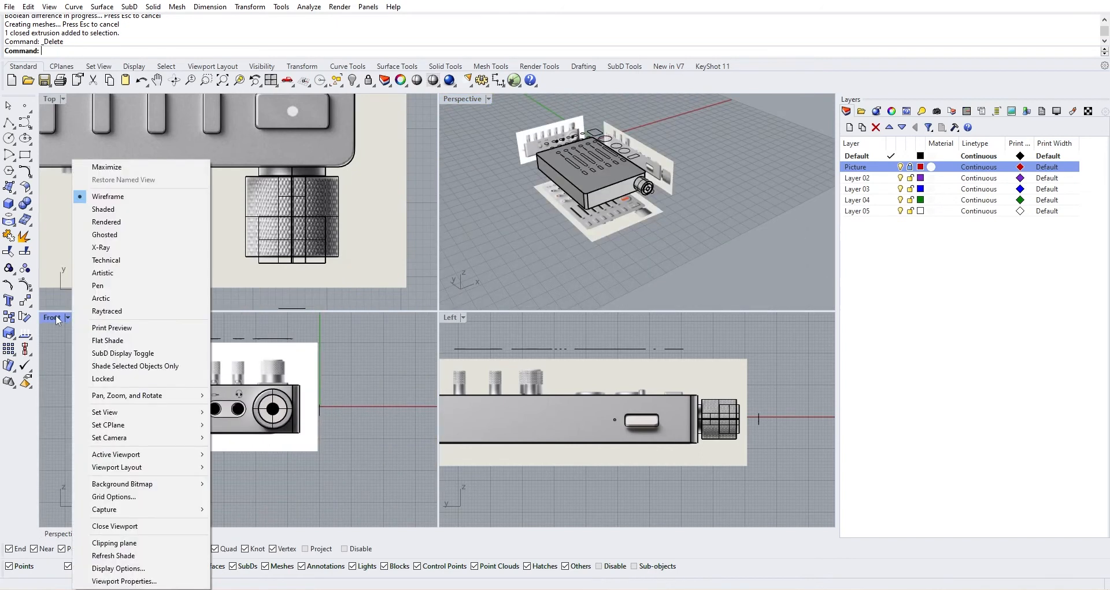
click(275, 467)
scroll(186, 408, up, 3)
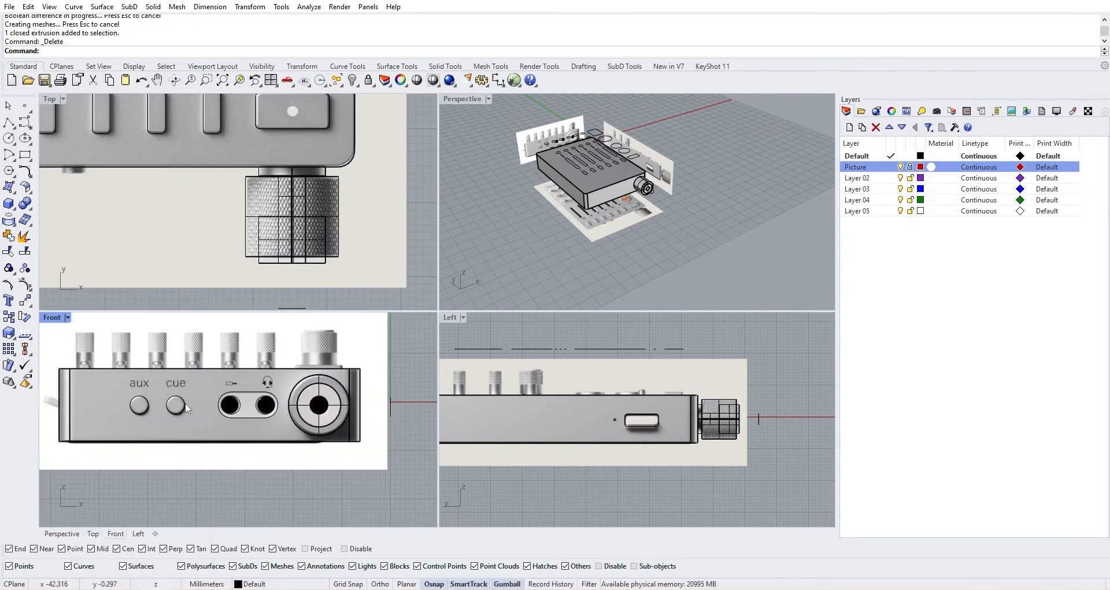
click(186, 408)
scroll(126, 402, up, 2)
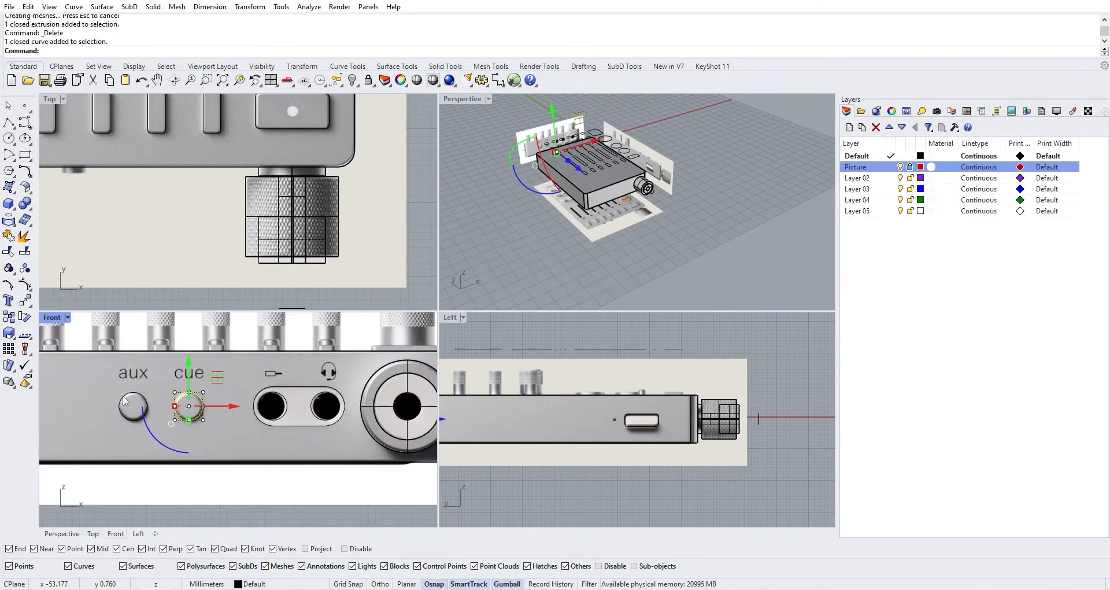
shift+click(123, 398)
shift+click(266, 421)
shift+click(327, 422)
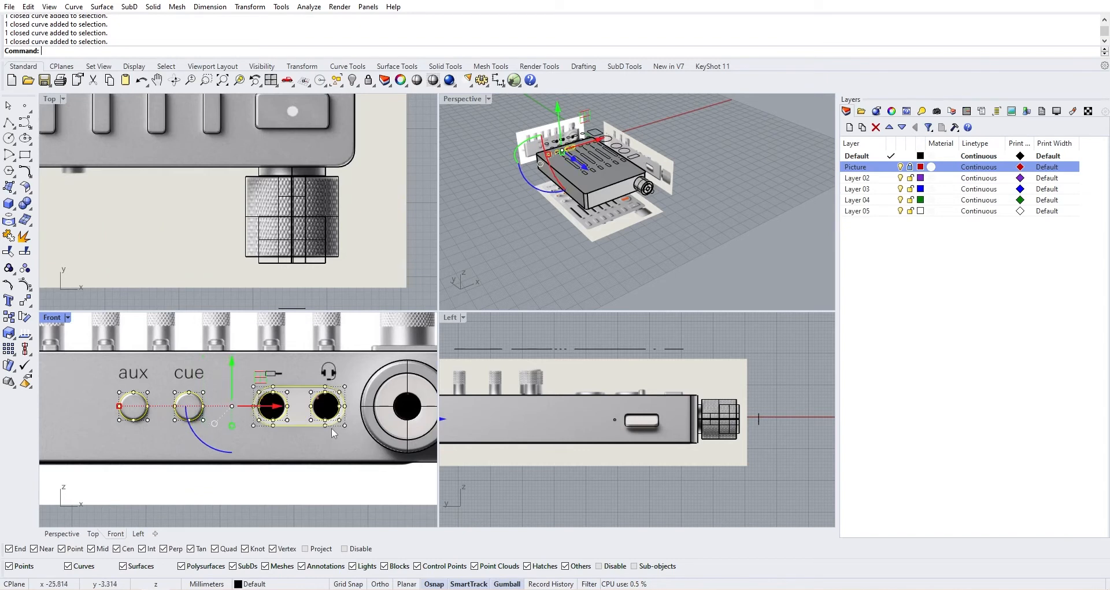
drag(585, 169, 635, 235)
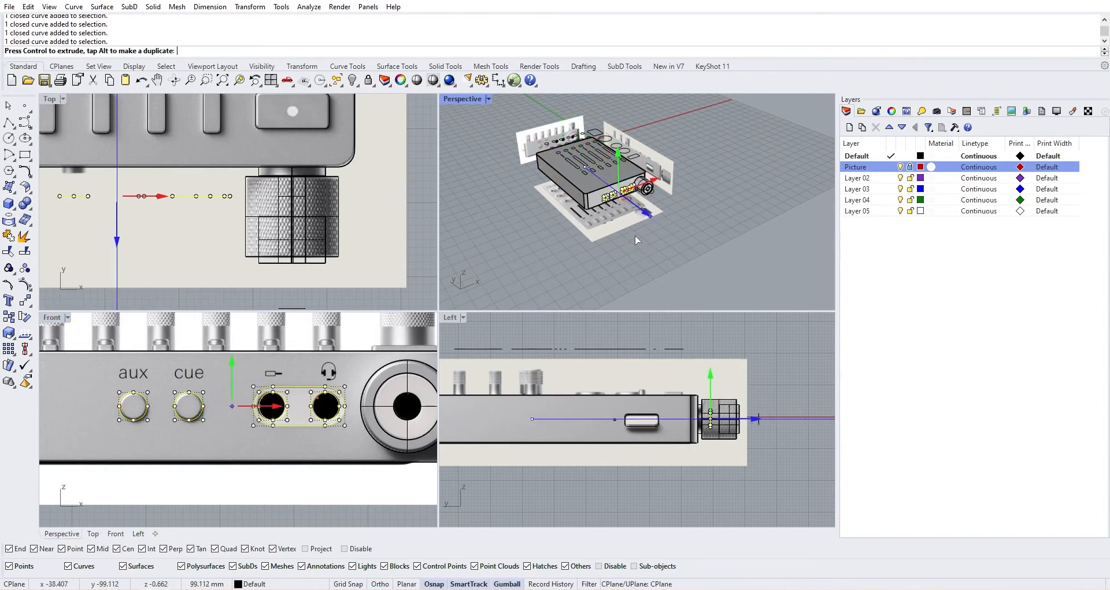
scroll(307, 388, up, 9)
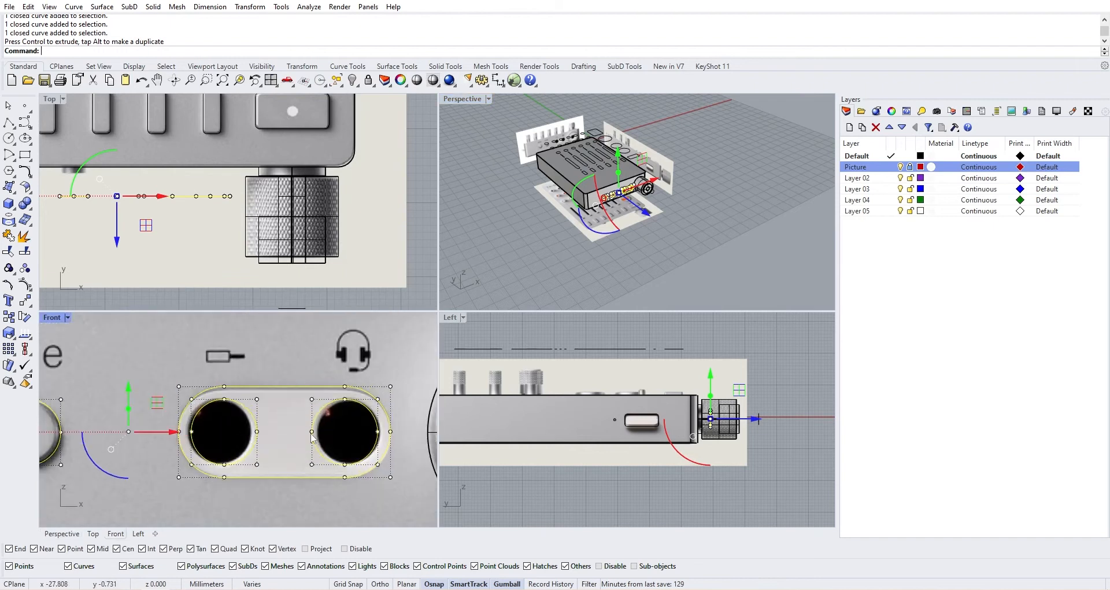
scroll(313, 432, down, 9)
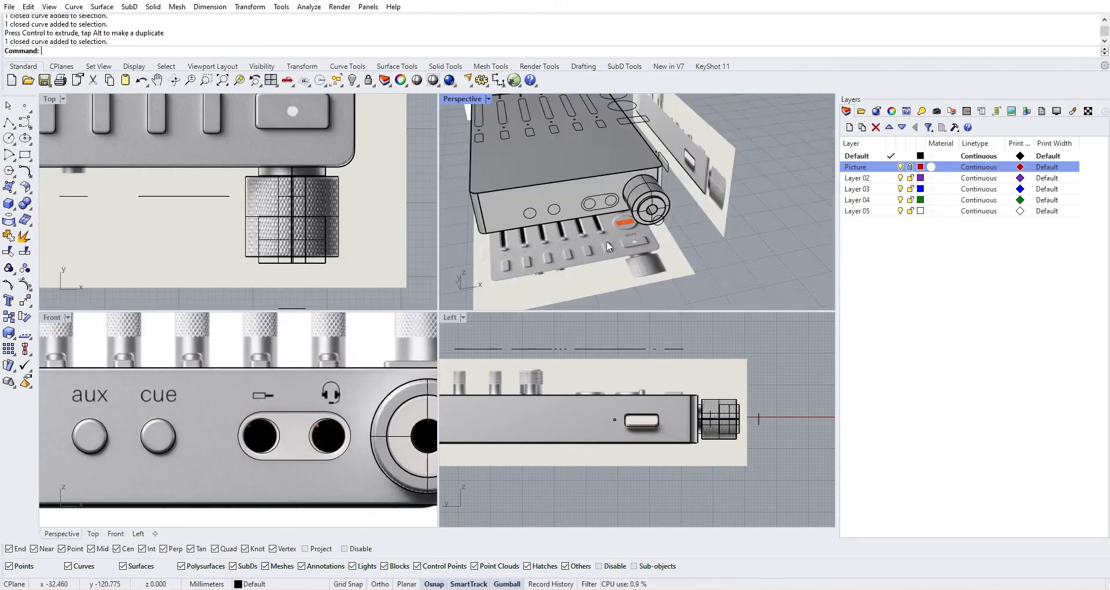
Step: Change the Front viewport to the Back view and frame the whole reference picture in it
right_drag(606, 241, 581, 283)
scroll(319, 272, down, 6)
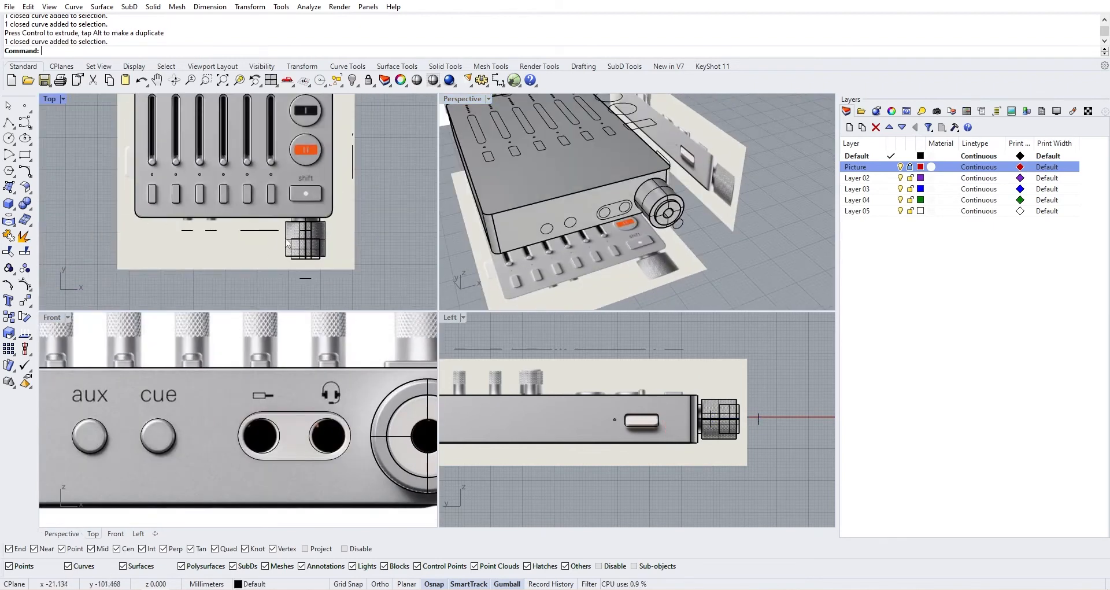
click(51, 319)
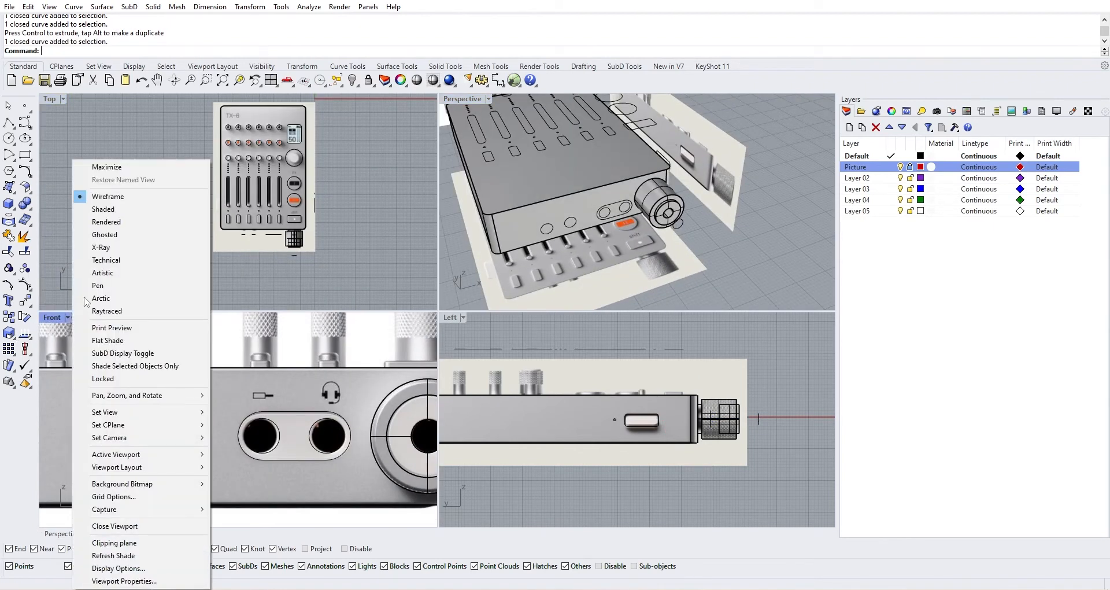
mouse_move(149, 418)
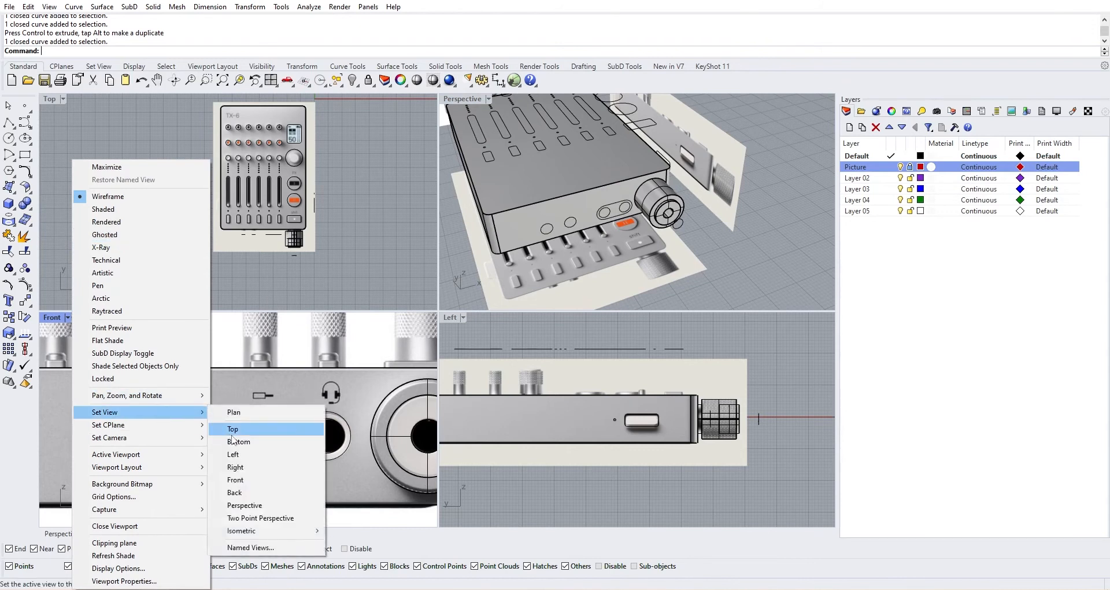
click(236, 493)
scroll(247, 418, down, 8)
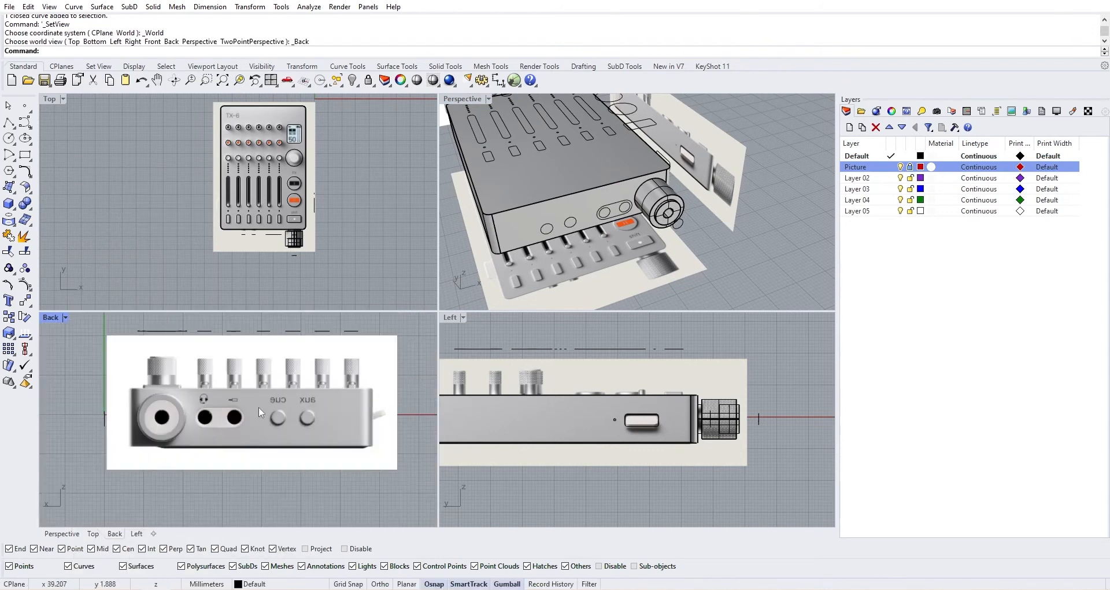
scroll(231, 467, down, 4)
right_drag(237, 497, 233, 498)
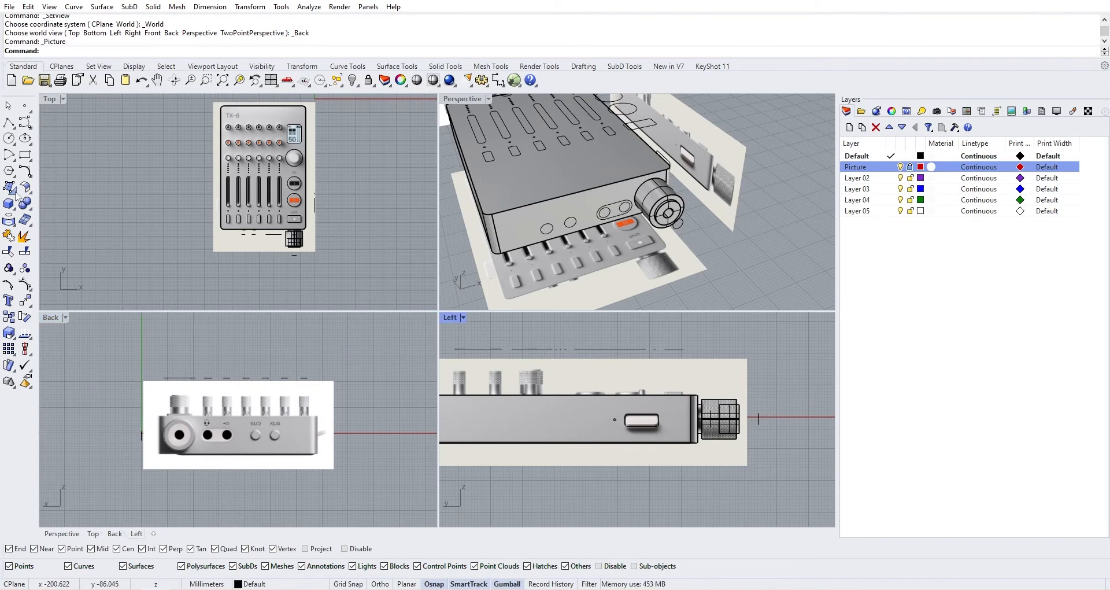
Step: Insert the Back.jpg reference picture in the Back view, below the existing front picture
click(15, 192)
click(109, 208)
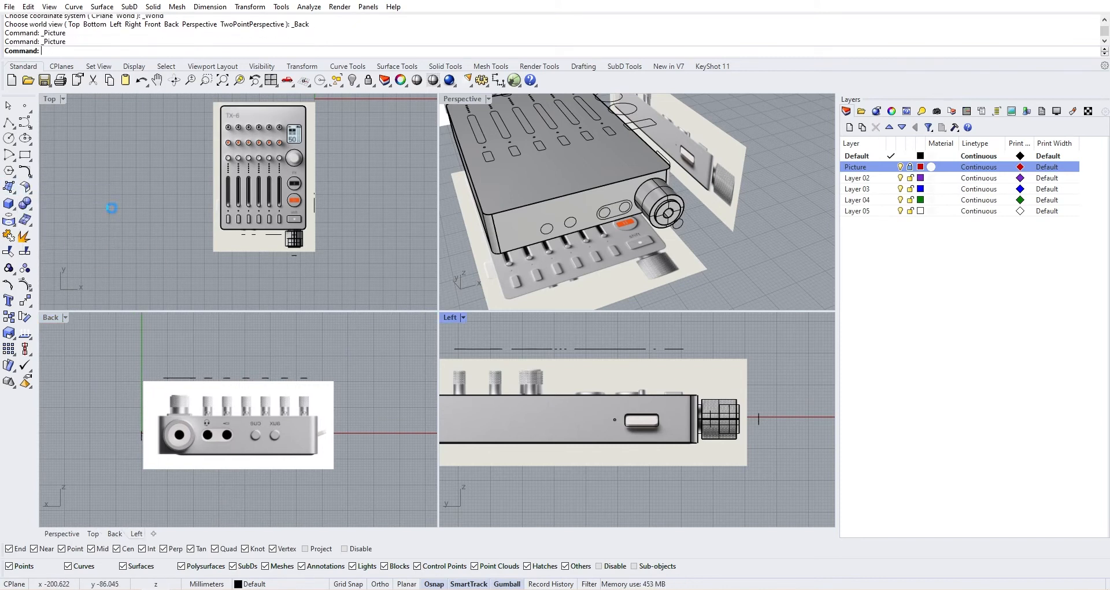
click(504, 253)
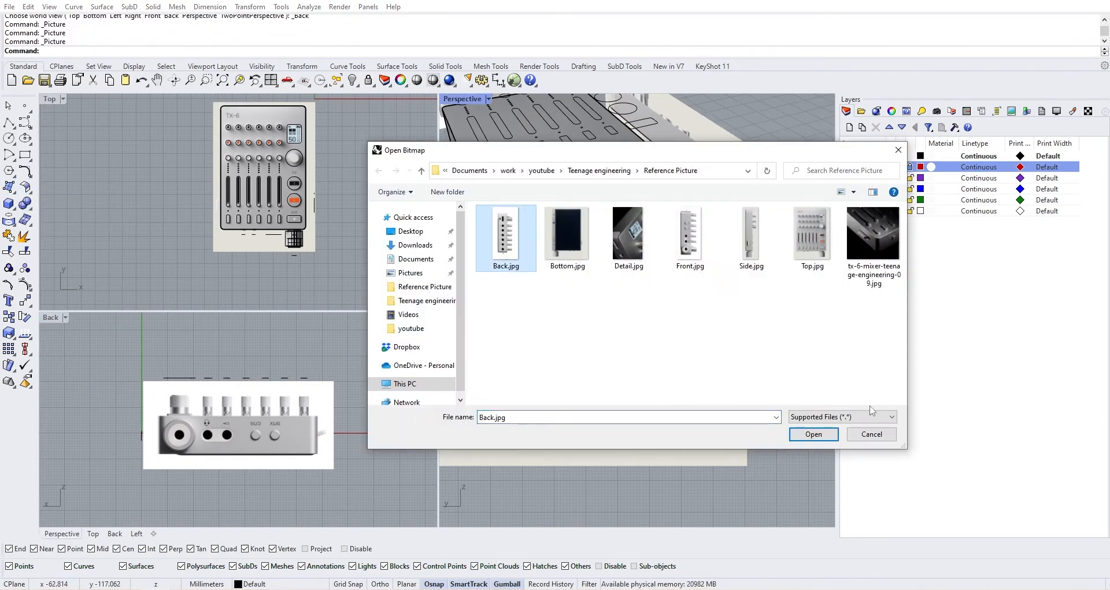
double_click(504, 253)
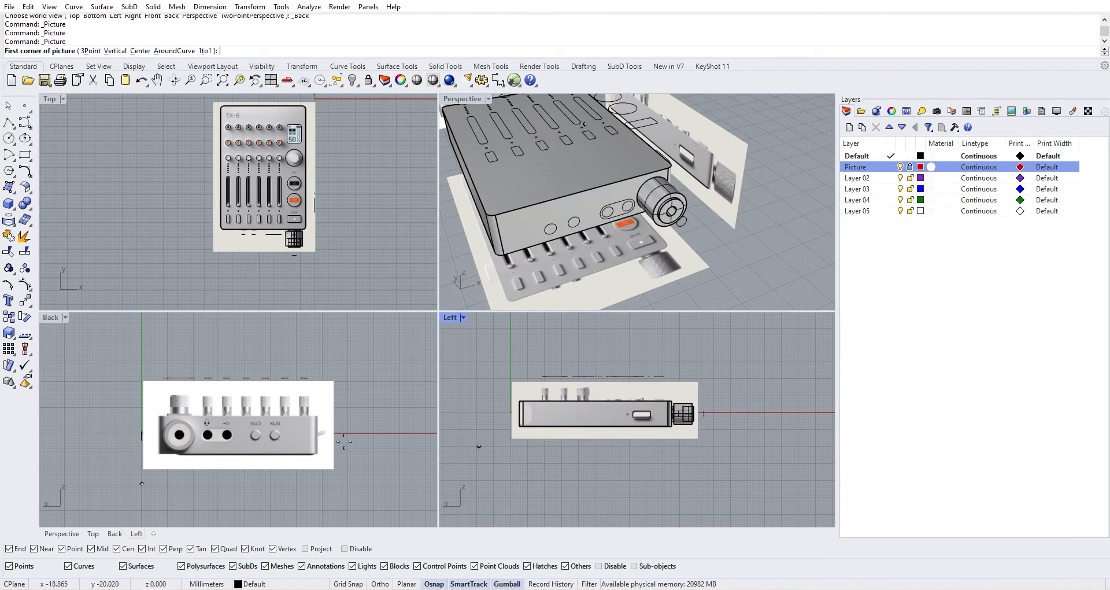
scroll(135, 398, down, 4)
right_drag(139, 393, 216, 378)
click(212, 465)
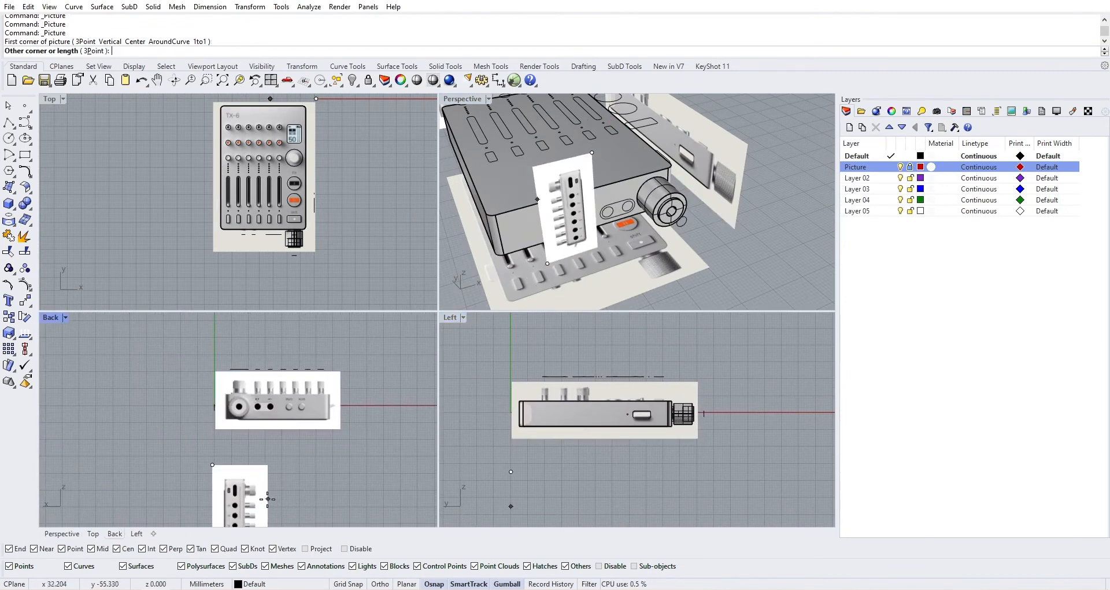
click(271, 497)
scroll(260, 468, down, 1)
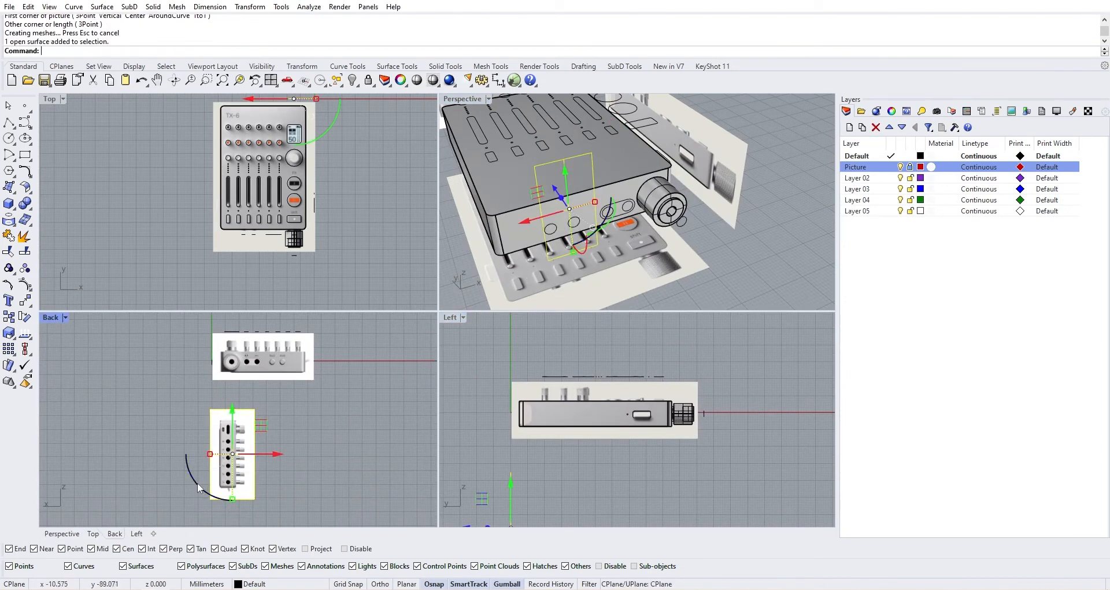
Step: Rotate the back picture 90 degrees so the mixer lies horizontally, and move it up against the model's underside
shift+drag(198, 486, 265, 486)
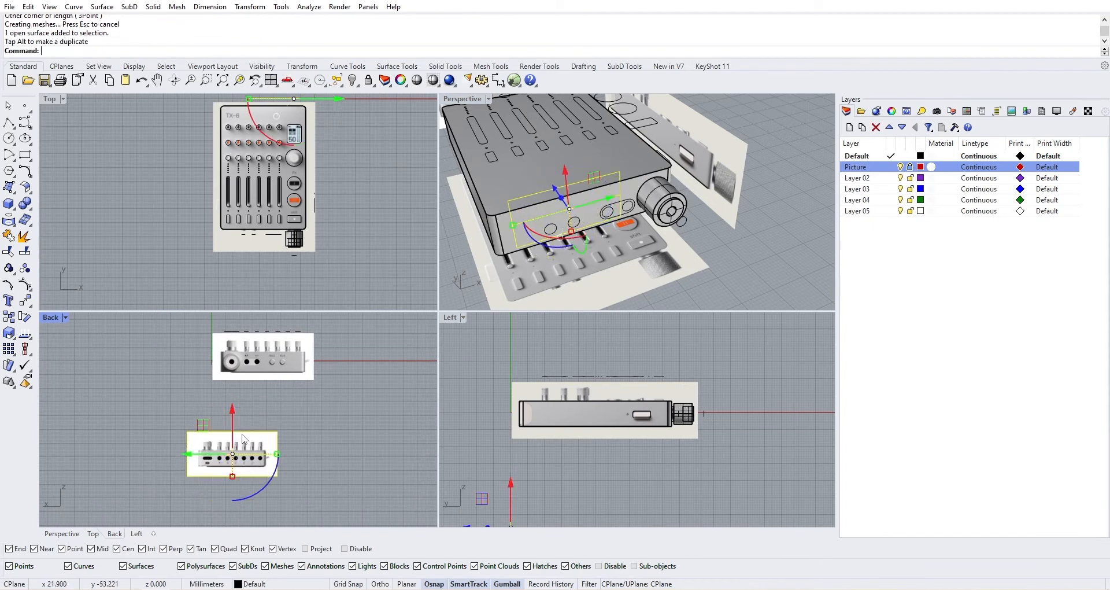
drag(206, 426, 233, 360)
scroll(489, 246, down, 4)
right_drag(491, 243, 547, 211)
scroll(251, 396, up, 2)
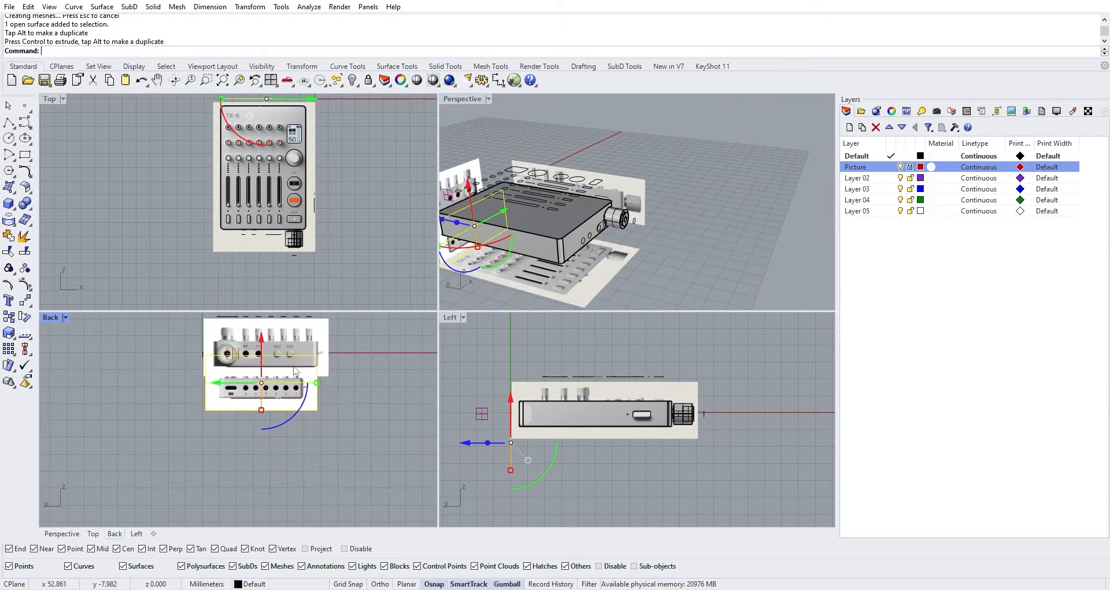
Step: Hide the Picture layer and move the back picture along the model's length to beyond the large front knob
click(901, 167)
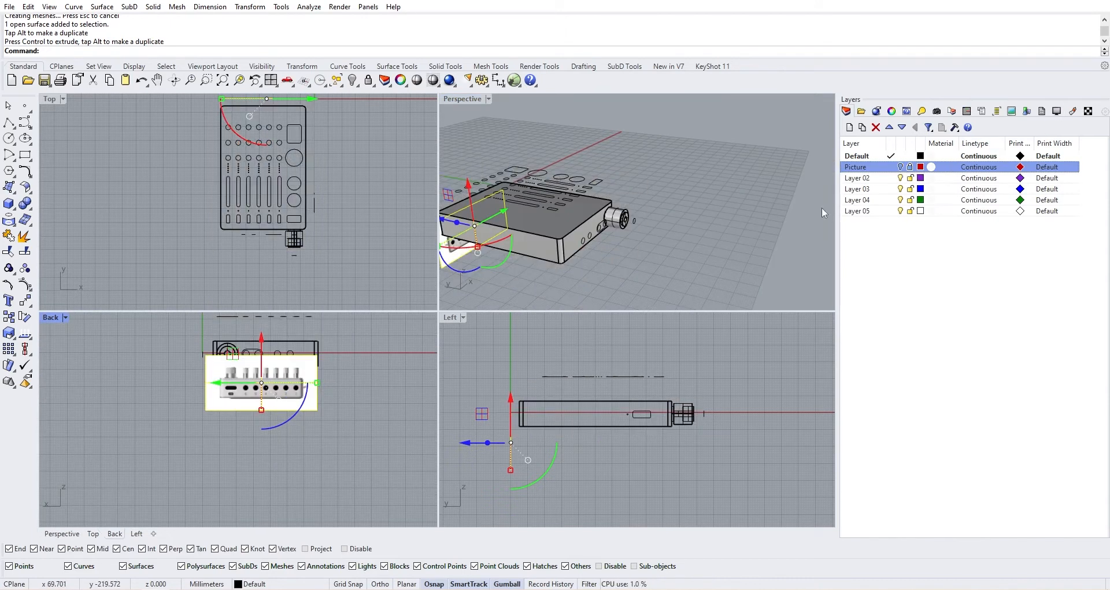
scroll(257, 408, up, 3)
scroll(257, 407, down, 1)
right_drag(486, 246, 517, 233)
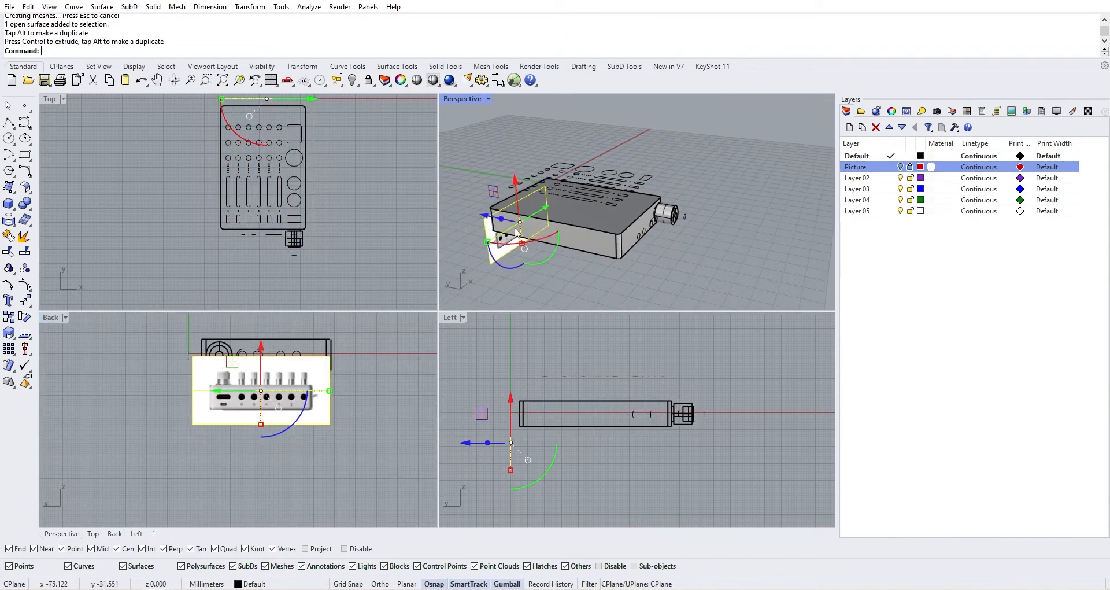
drag(490, 217, 596, 283)
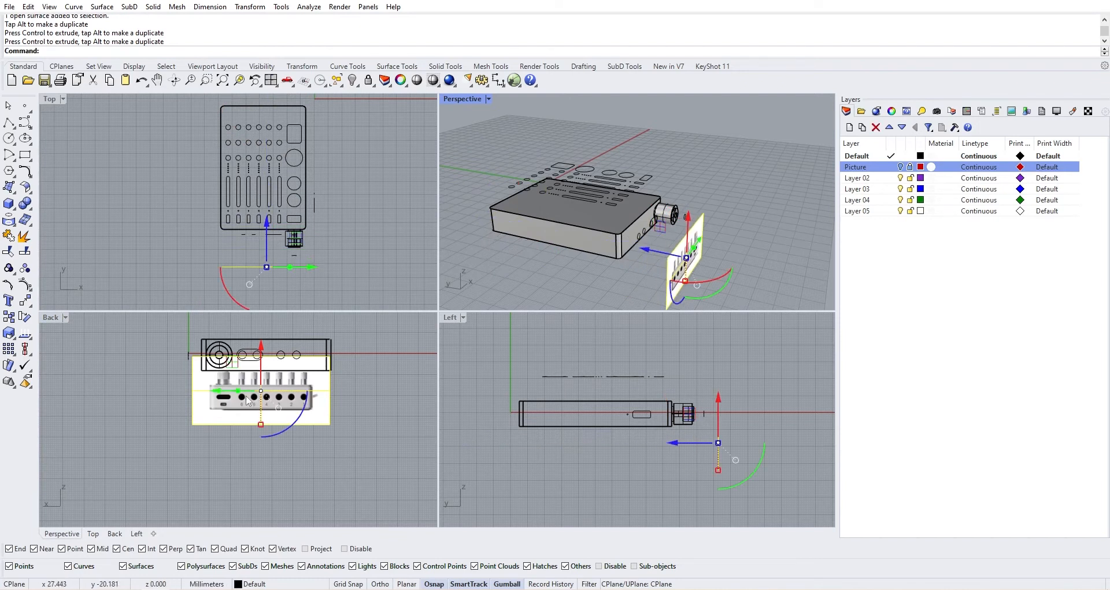
Step: Move the back picture up so the mixer body in it overlaps the model's outline in the Back view
scroll(246, 397, up, 4)
drag(268, 369, 269, 334)
right_drag(270, 333, 282, 396)
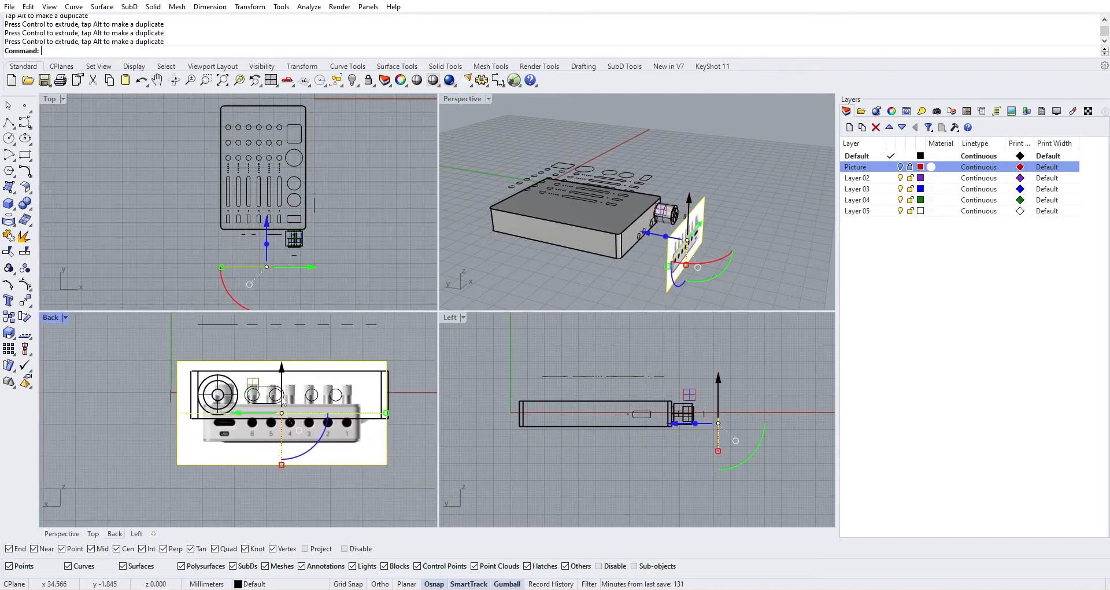
drag(283, 399, 283, 376)
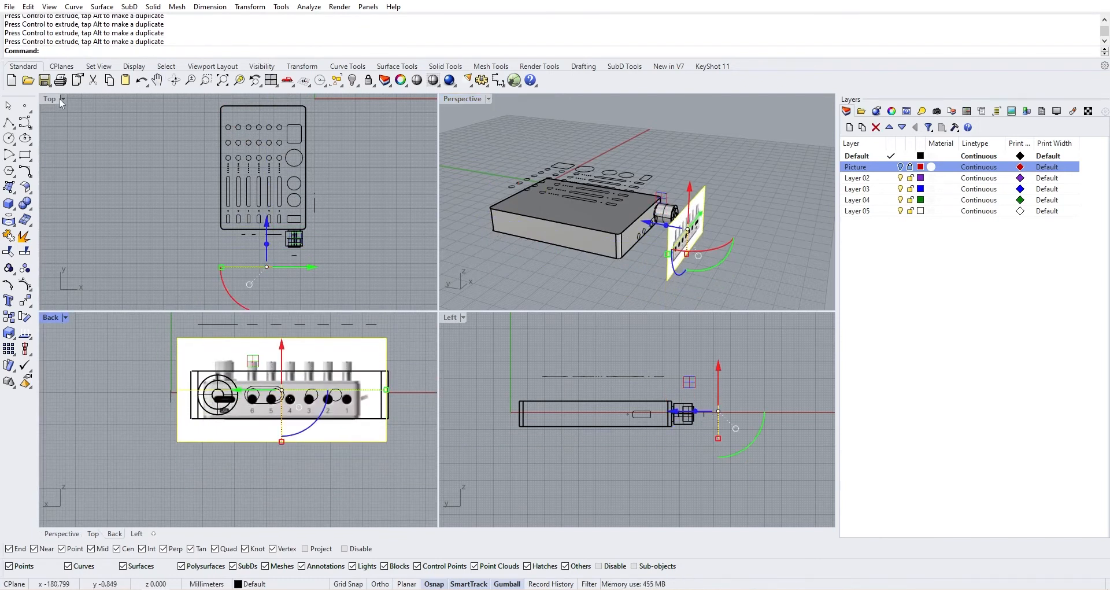
scroll(229, 403, up, 6)
scroll(194, 418, down, 6)
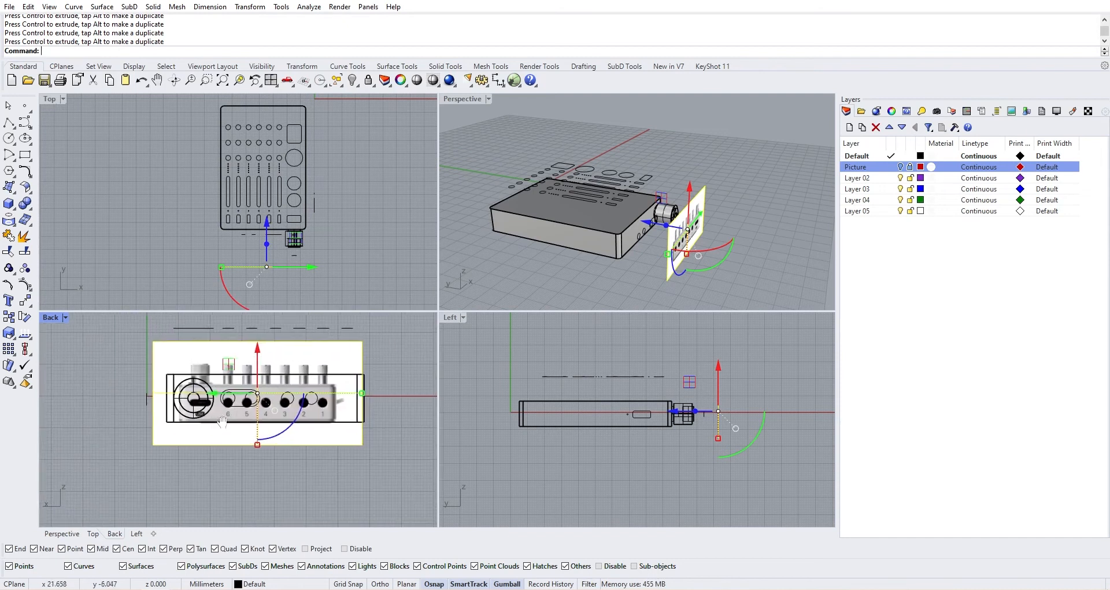
scroll(240, 414, up, 2)
Step: Scale the back picture up uniformly and shift it so its USB-side lower corner meets the model's corner
shift+drag(263, 453, 319, 443)
scroll(249, 461, up, 8)
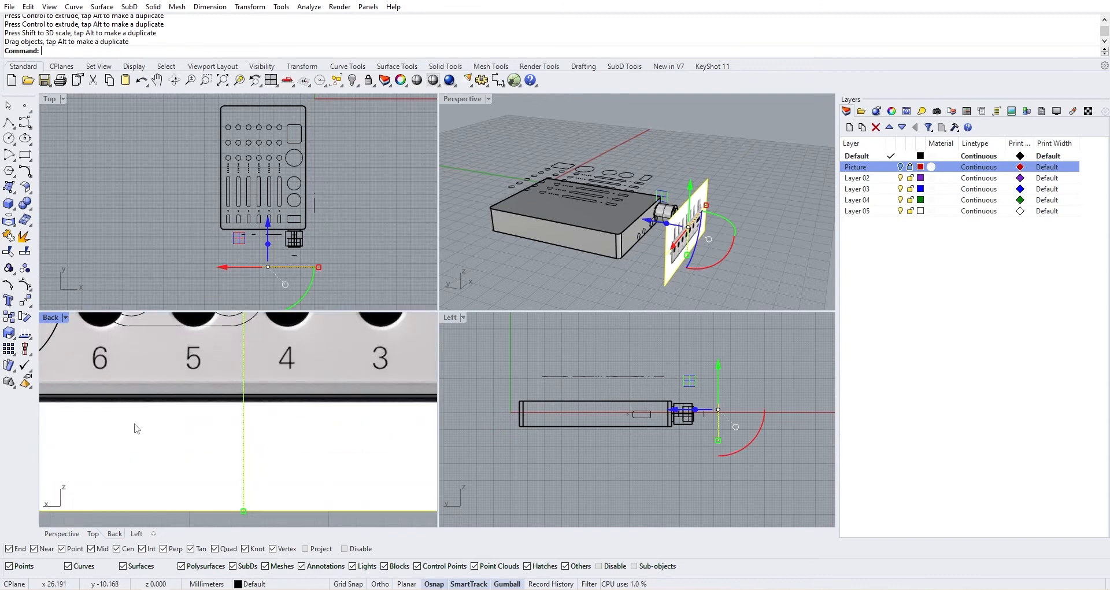
scroll(168, 492, down, 3)
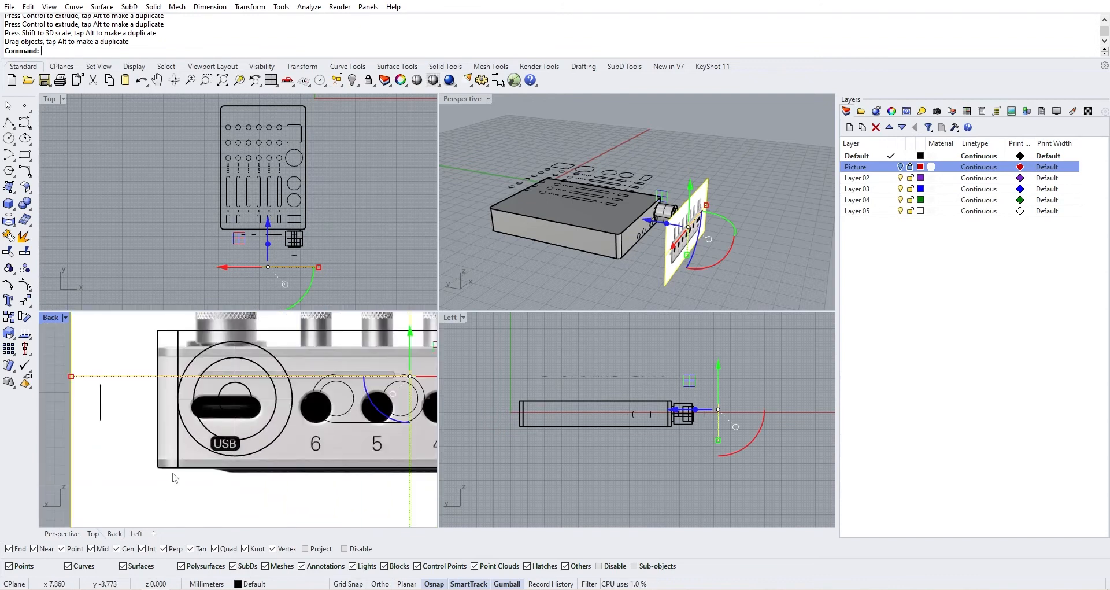
drag(184, 486, 185, 485)
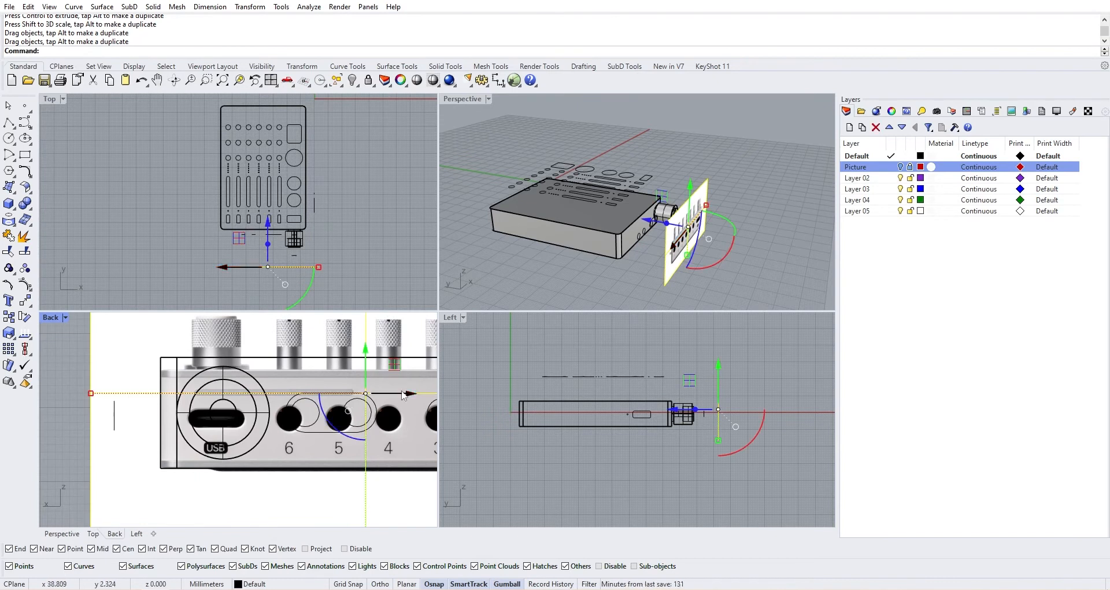
drag(403, 394, 402, 395)
scroll(315, 457, down, 2)
right_drag(322, 462, 207, 453)
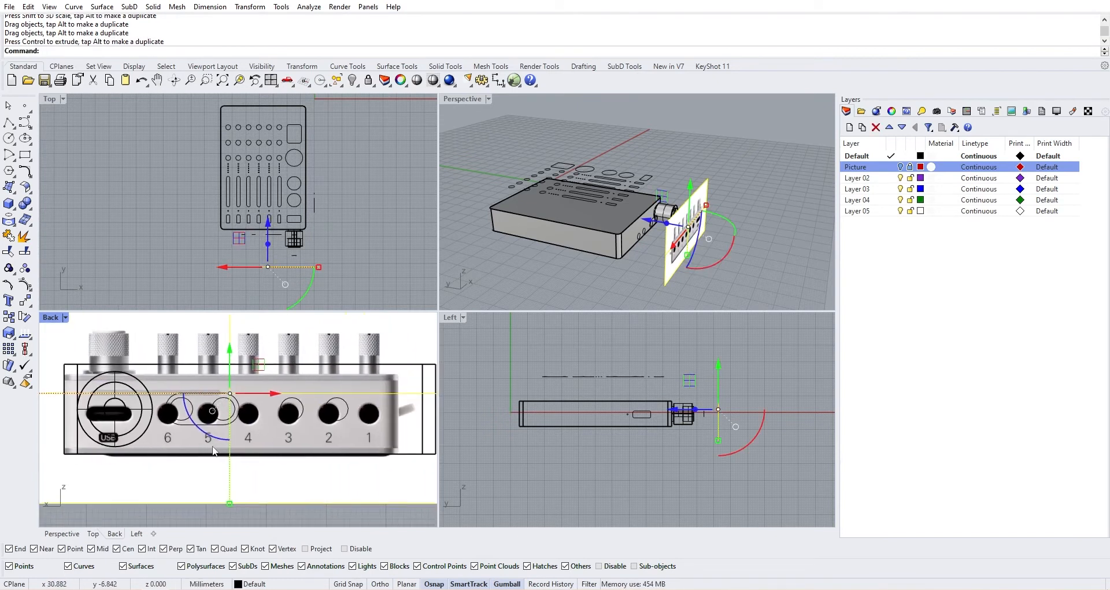
Step: With object snaps disabled, scale the back picture from the USB-side lower corner so the pictured body matches the model's full width
key(Return)
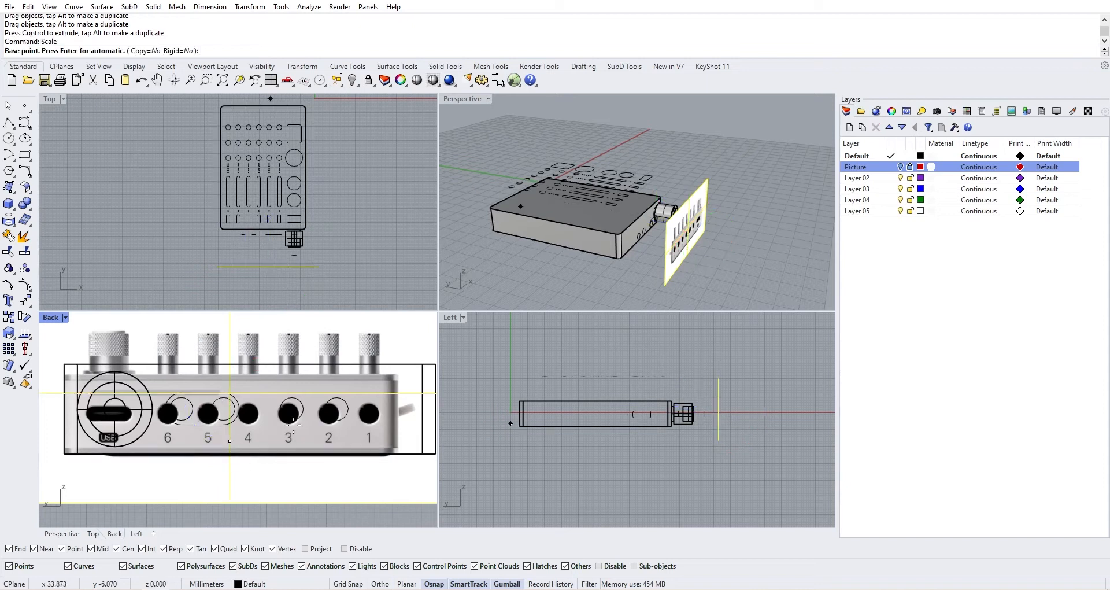
click(359, 549)
right_drag(107, 457, 193, 453)
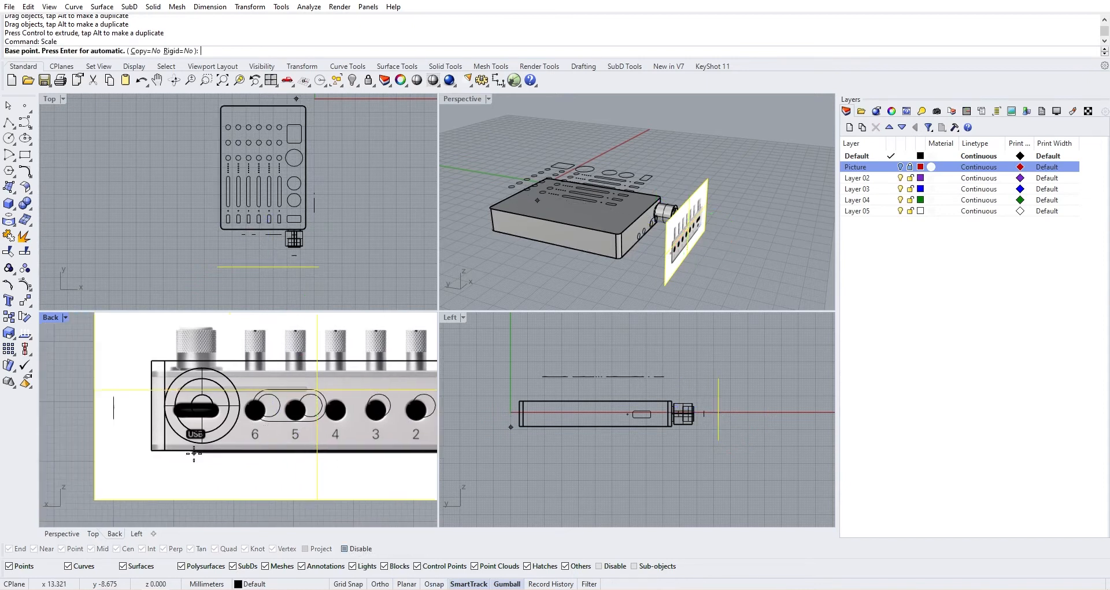
click(151, 451)
scroll(275, 439, down, 4)
scroll(347, 443, up, 4)
right_drag(414, 467, 325, 448)
scroll(334, 456, up, 2)
scroll(344, 435, up, 2)
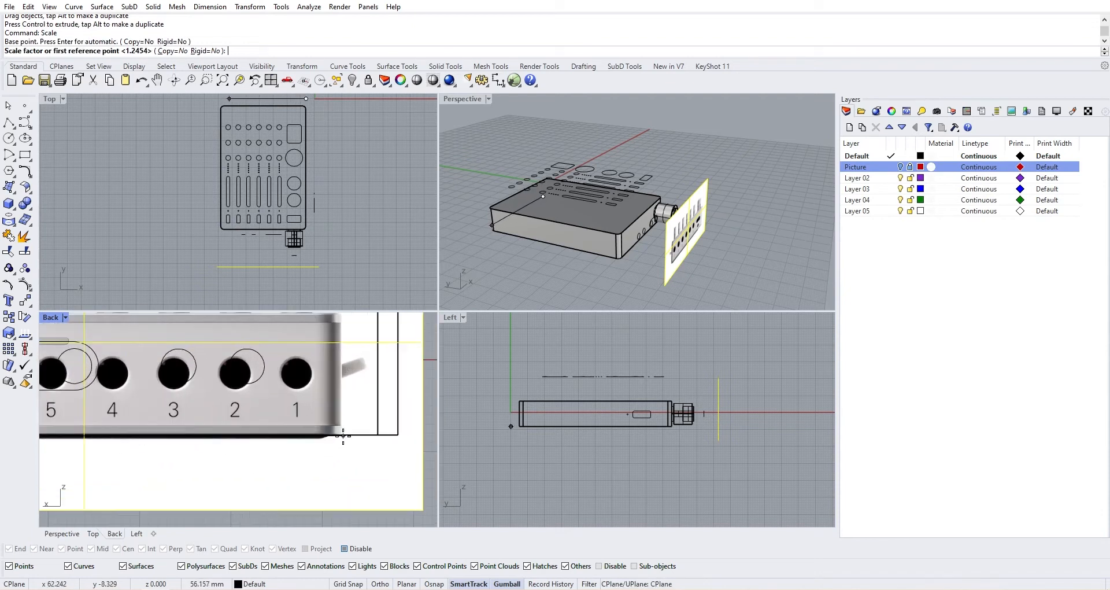
click(344, 433)
scroll(370, 433, down, 3)
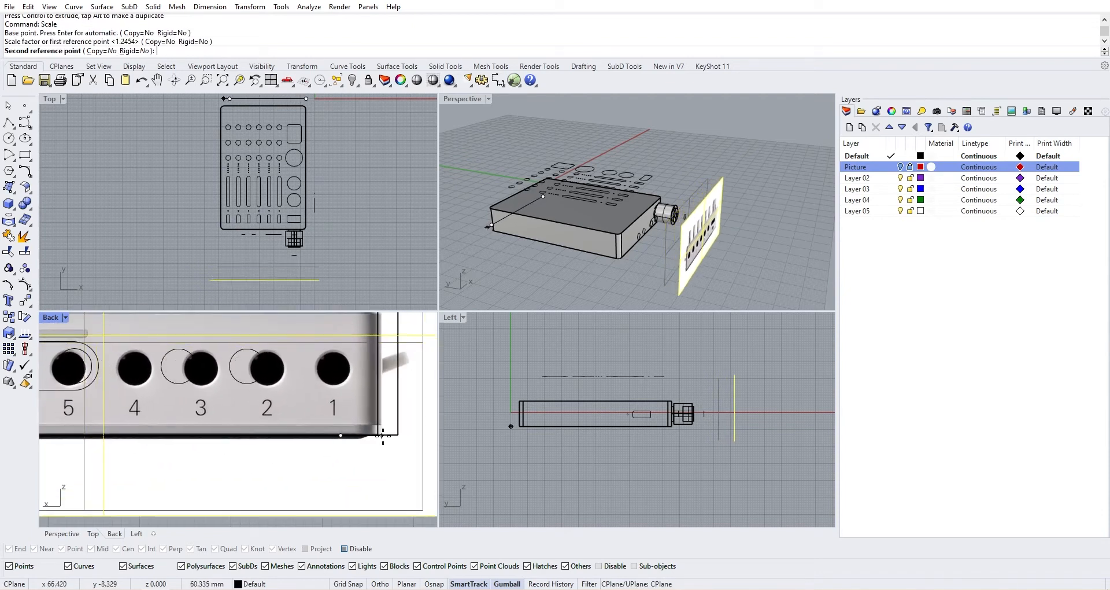
scroll(397, 436, up, 6)
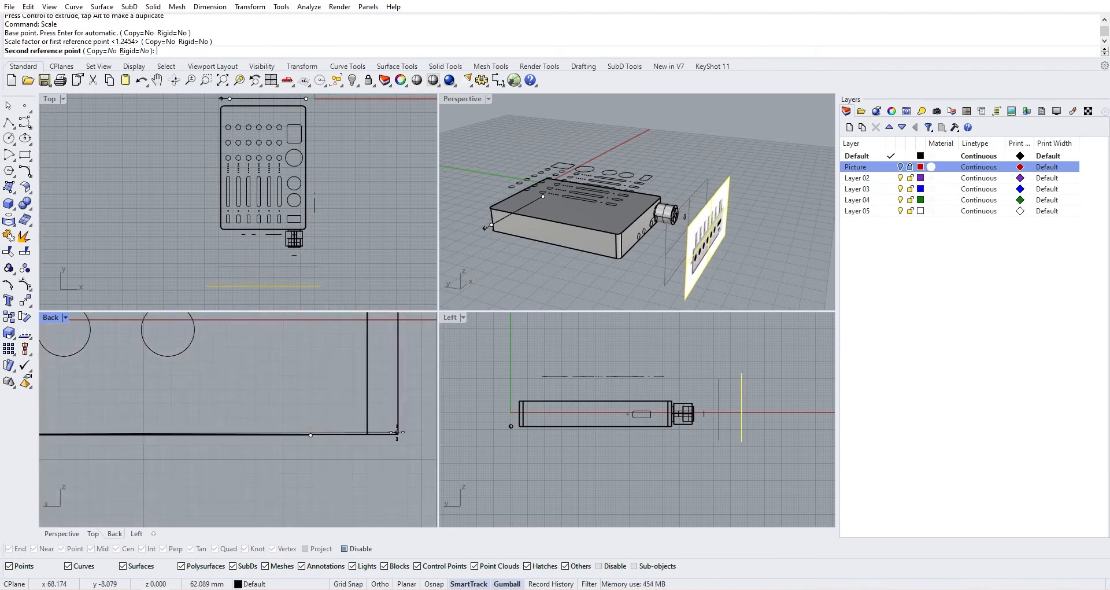
click(398, 436)
scroll(398, 438, down, 4)
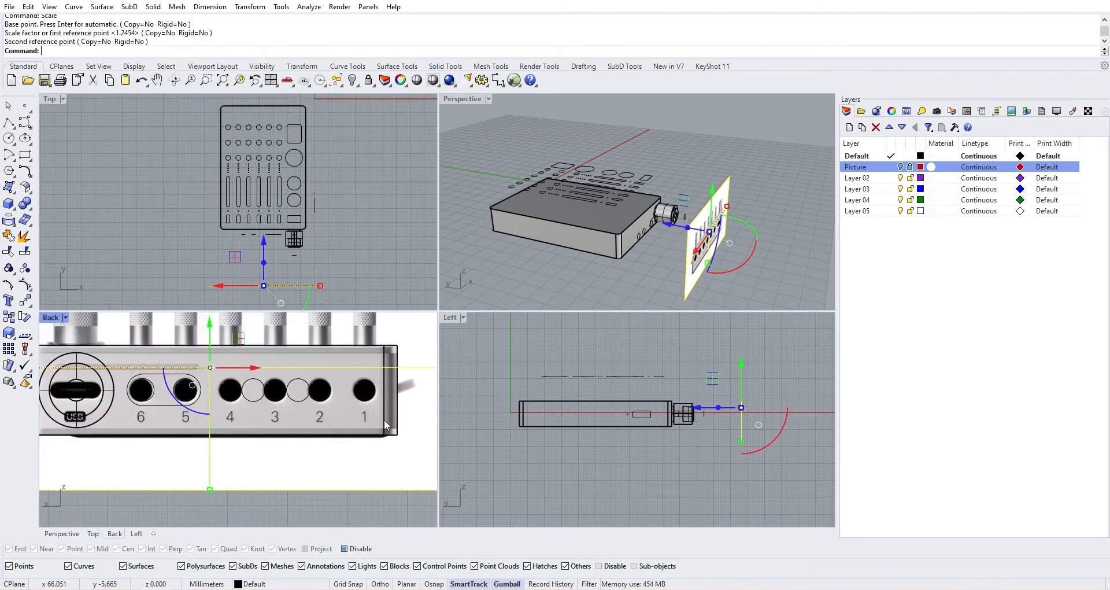
scroll(355, 405, down, 3)
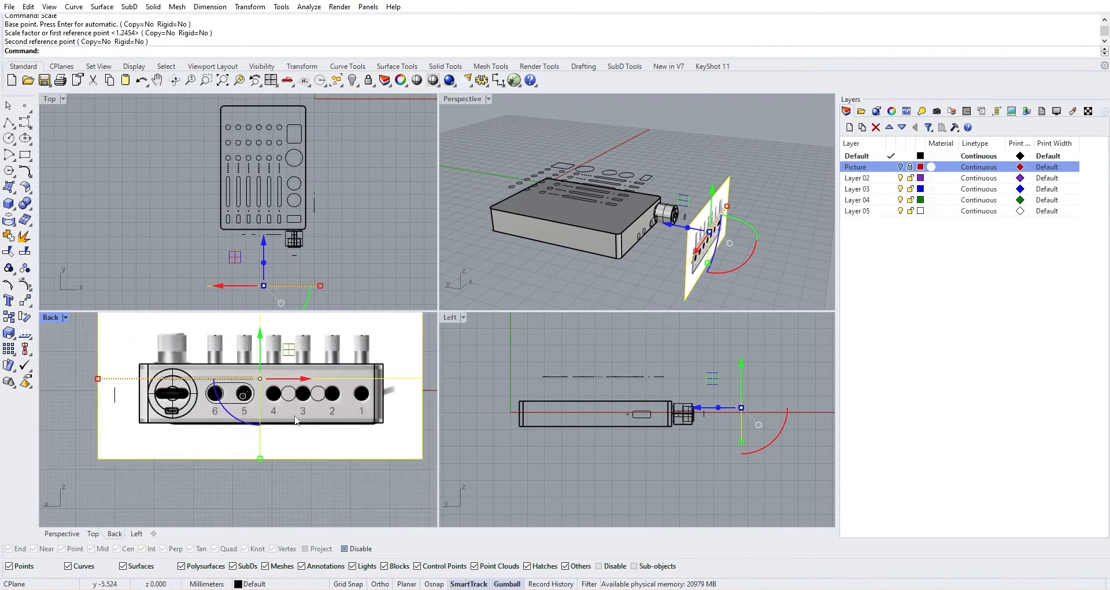
Step: Re-enable object snaps and nudge the back picture slightly downward to line up with the model's outline
click(358, 550)
scroll(320, 368, up, 4)
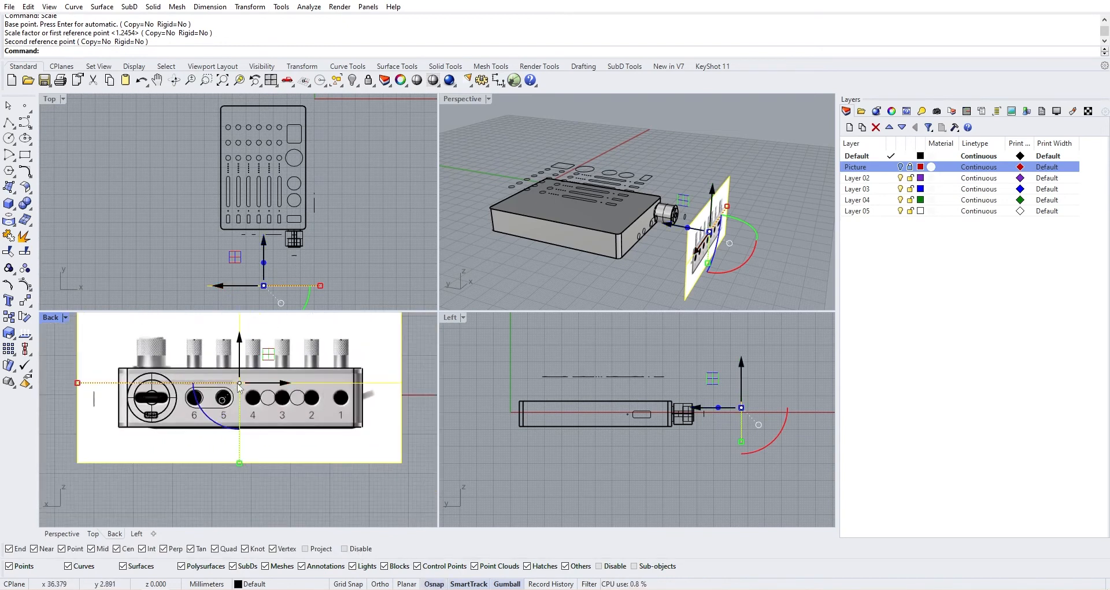
drag(241, 347, 244, 354)
Step: Select the large front knob together with all front detail curves and solids, and move them to Layer 02
click(626, 152)
right_drag(626, 153, 591, 211)
scroll(660, 208, up, 5)
right_drag(636, 240, 675, 249)
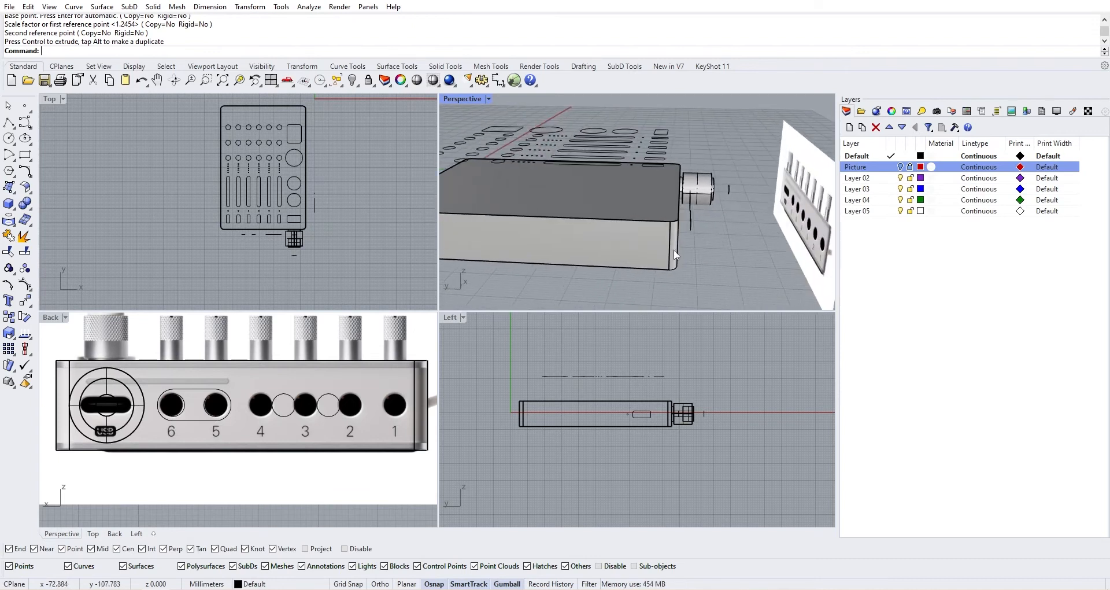
scroll(723, 221, down, 4)
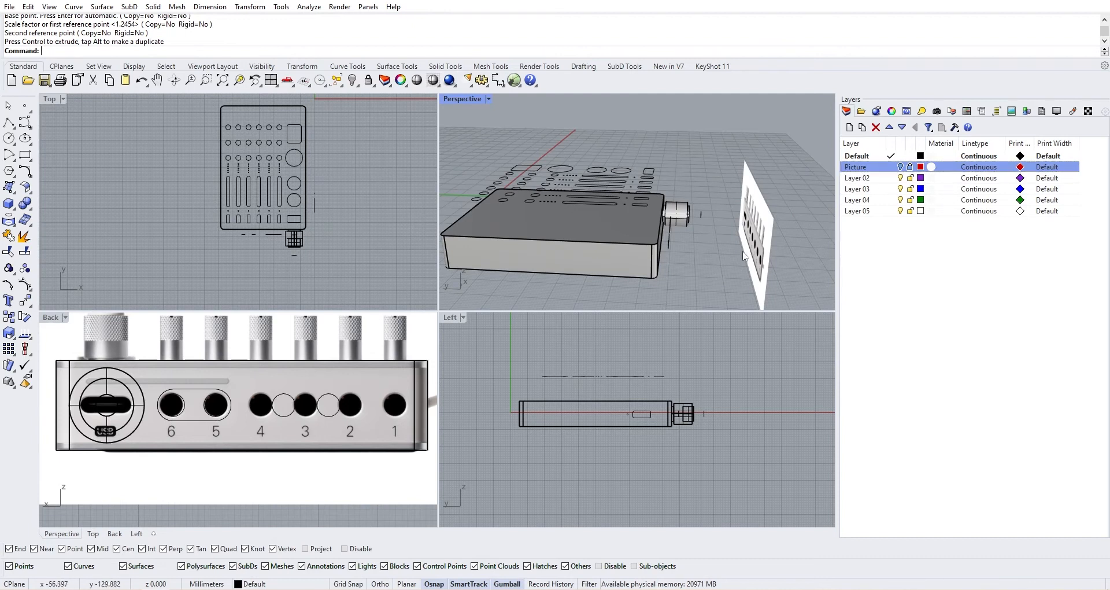
drag(668, 163, 668, 161)
right_drag(668, 162, 665, 203)
scroll(636, 201, up, 5)
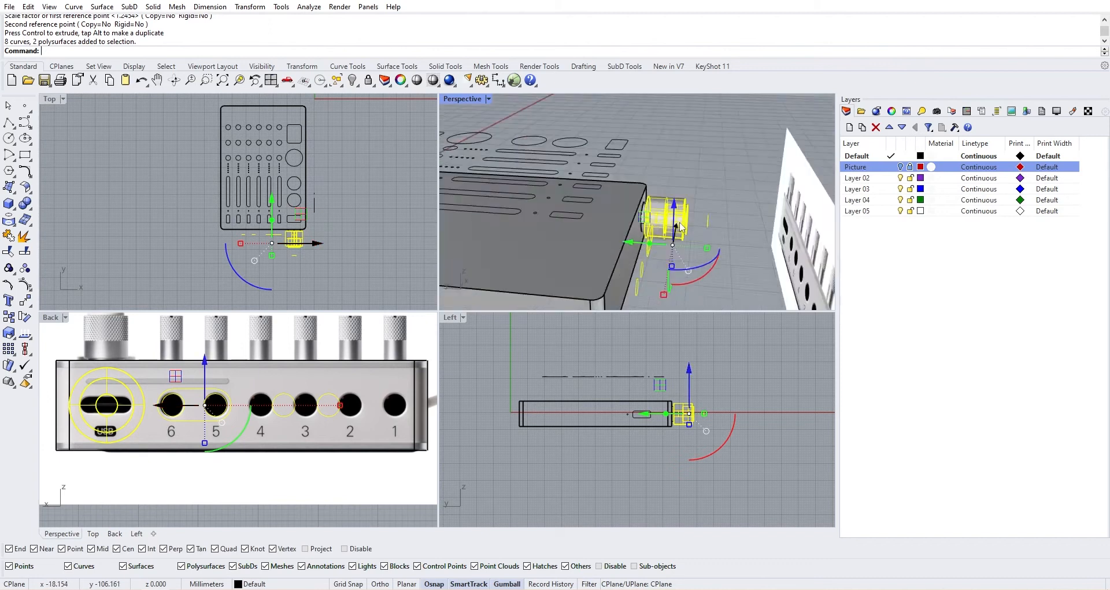
shift+click(610, 219)
scroll(682, 228, down, 5)
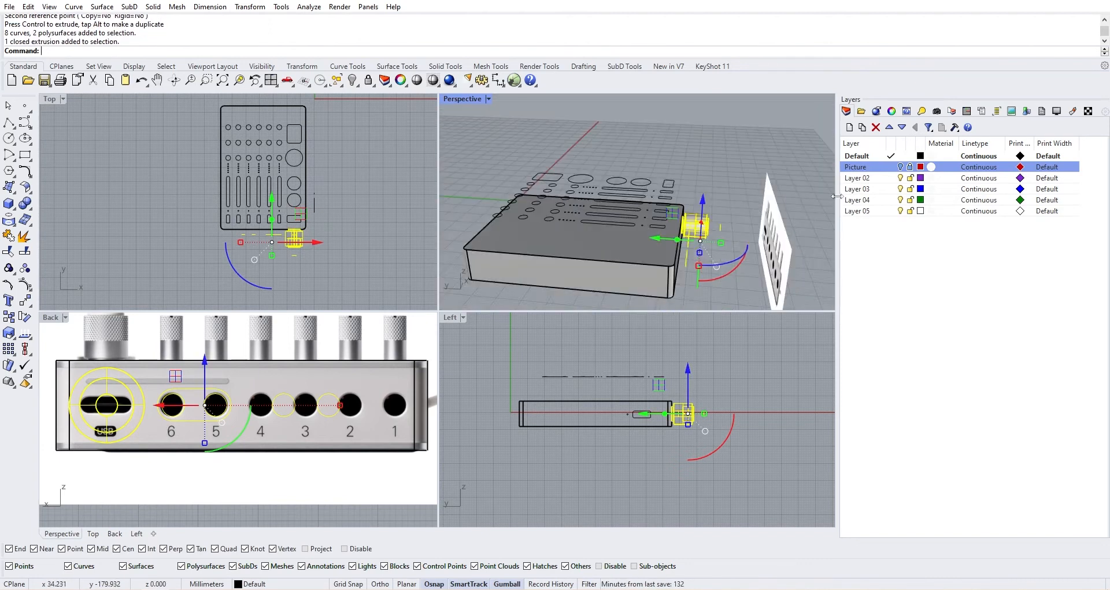
click(858, 178)
right_click(861, 178)
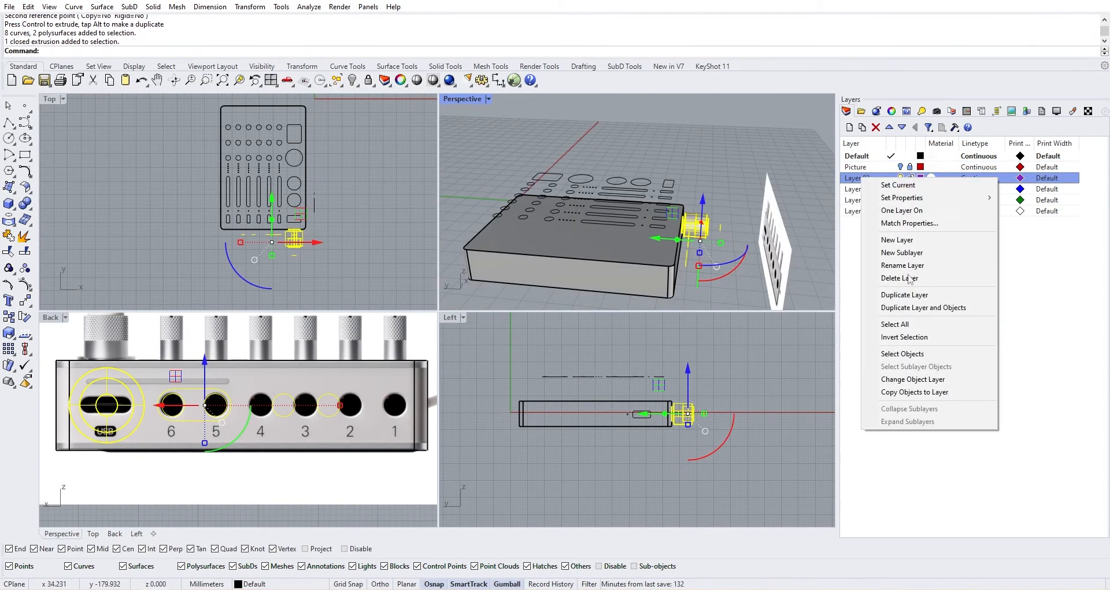
click(913, 379)
Step: Rename Layer 02 as Front detail and hide it
double_click(858, 178)
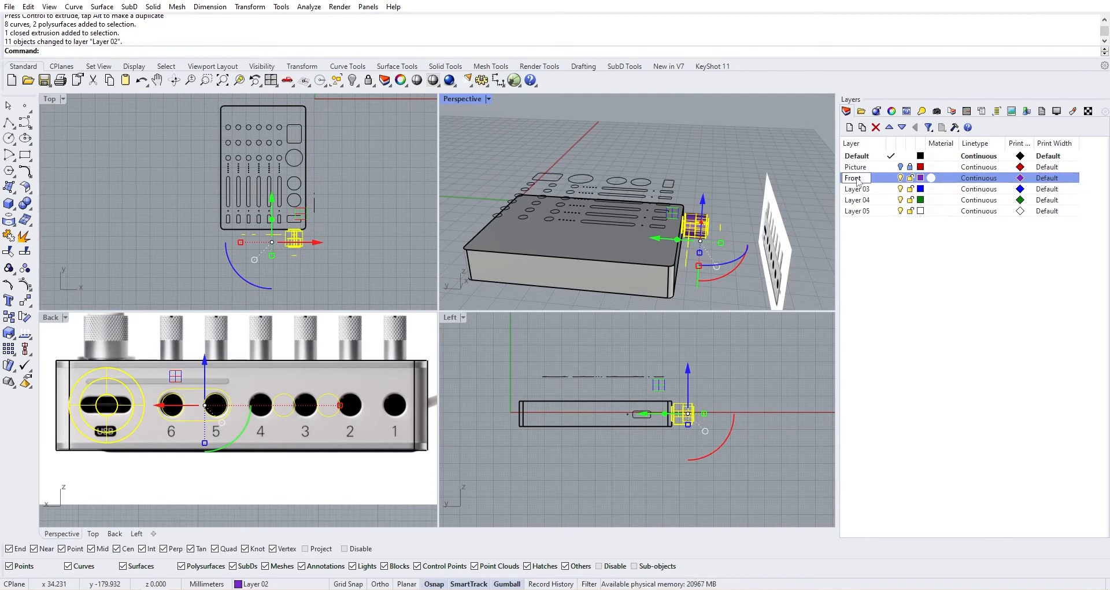
text(Front detail)
key(Return)
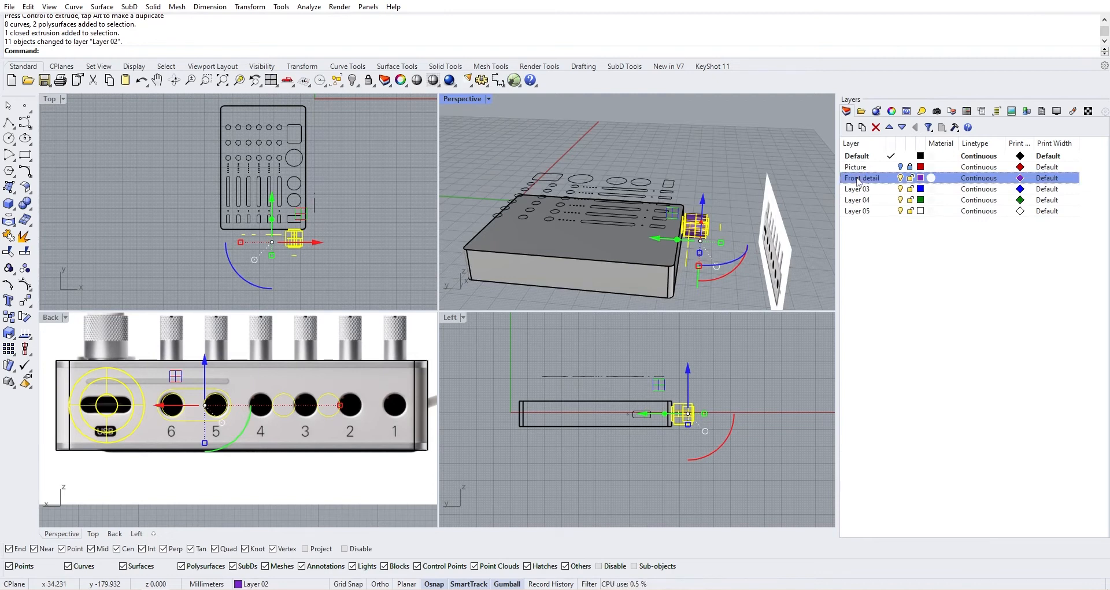
click(900, 178)
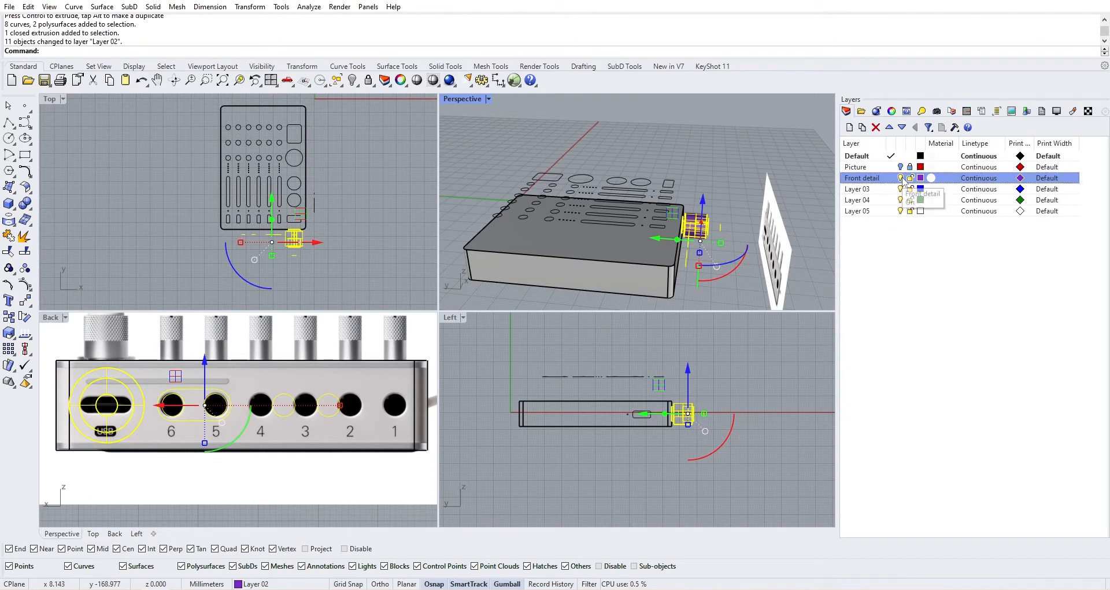
Step: Assign the back picture to the Picture layer and show that layer again
click(778, 243)
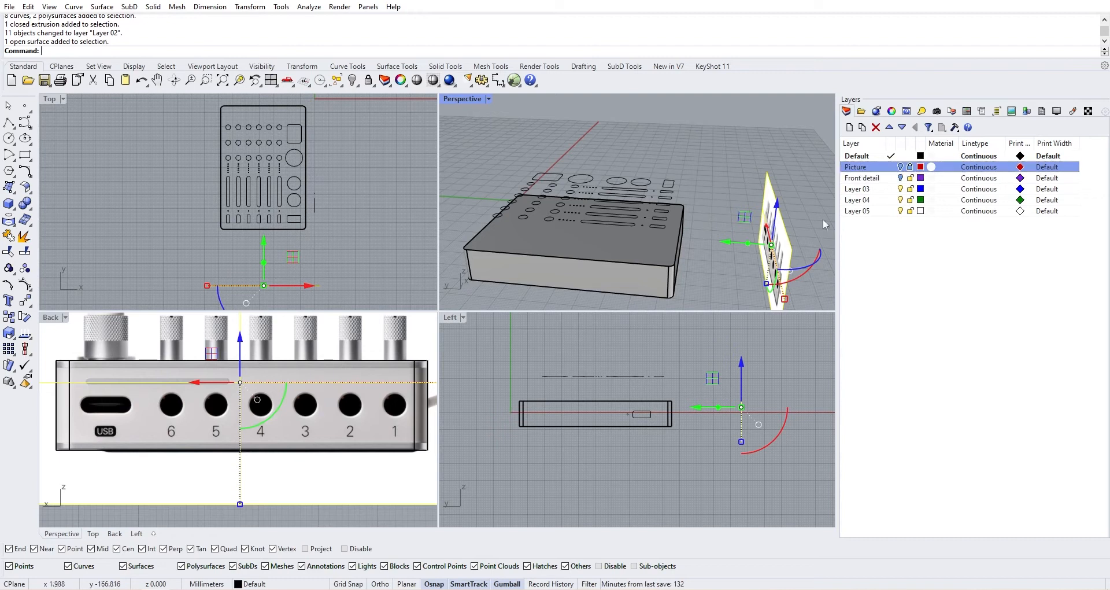
right_click(869, 169)
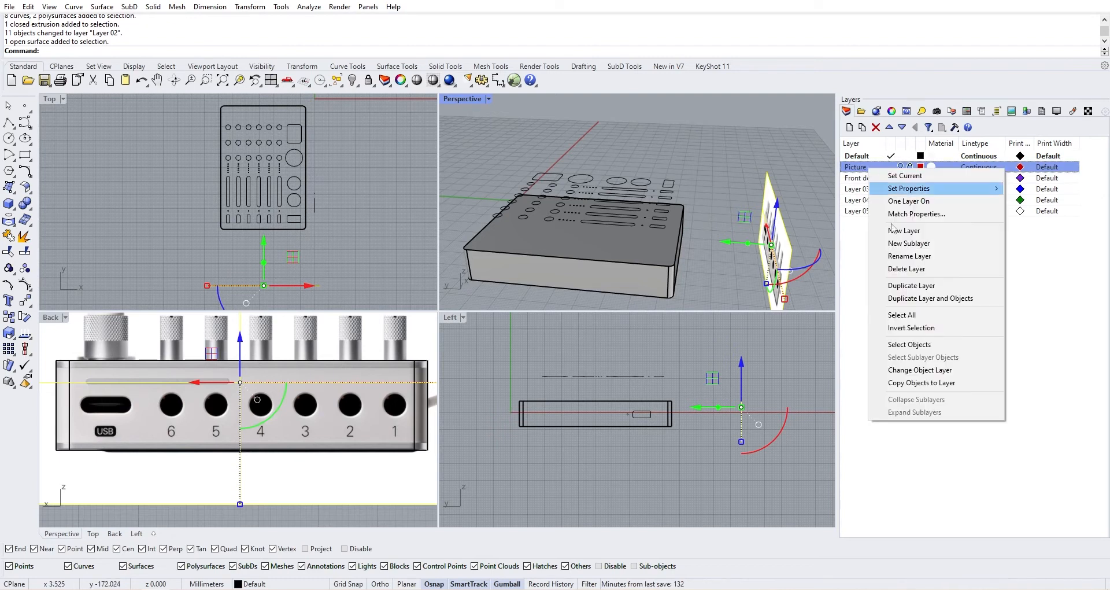
click(951, 375)
click(901, 168)
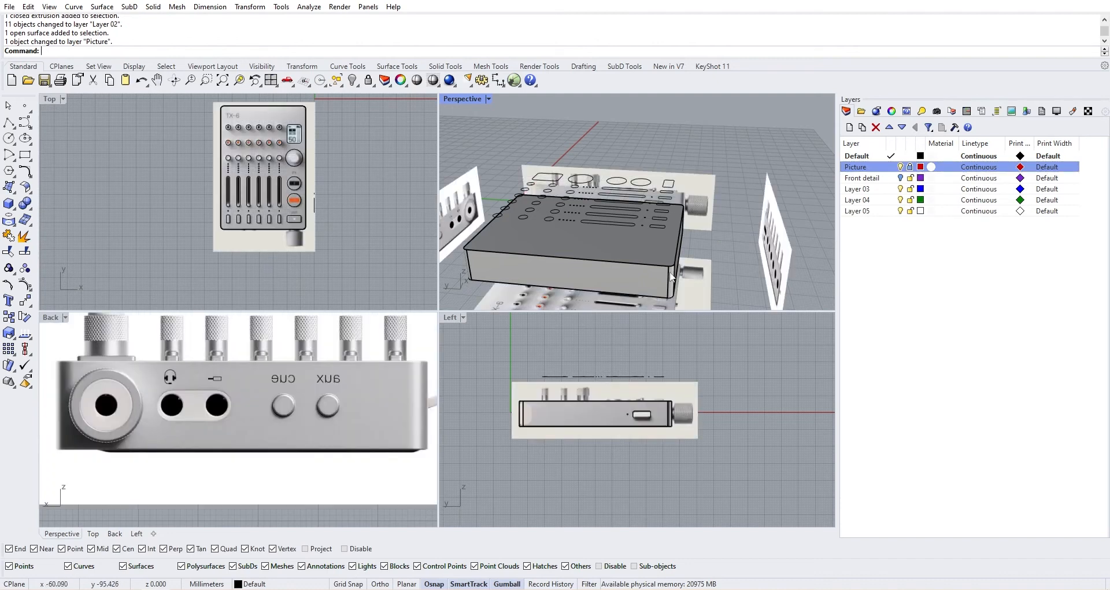
click(230, 435)
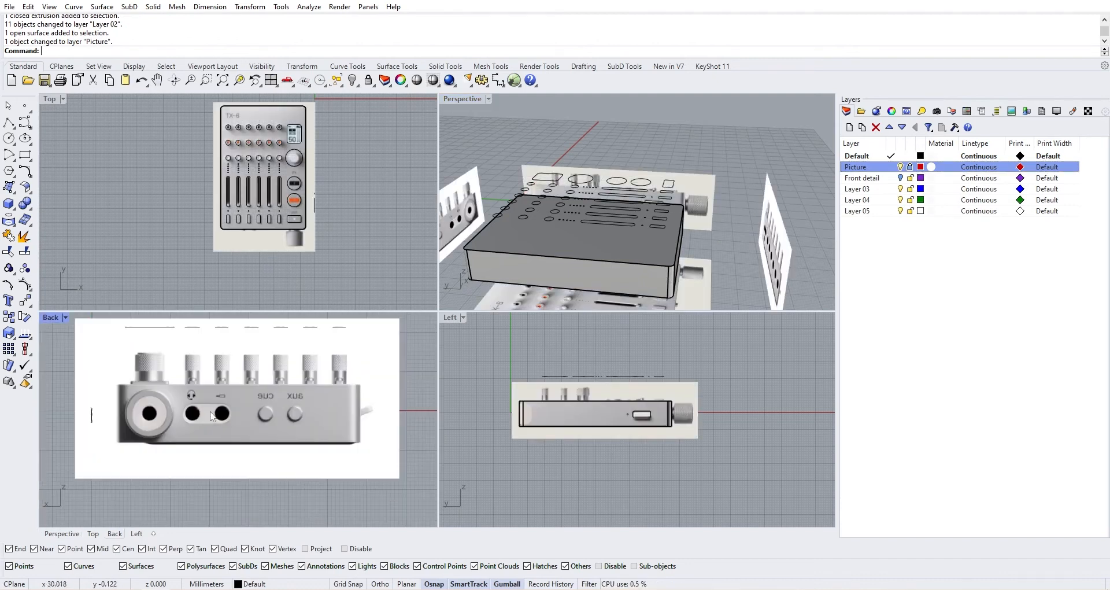
right_drag(569, 215, 596, 211)
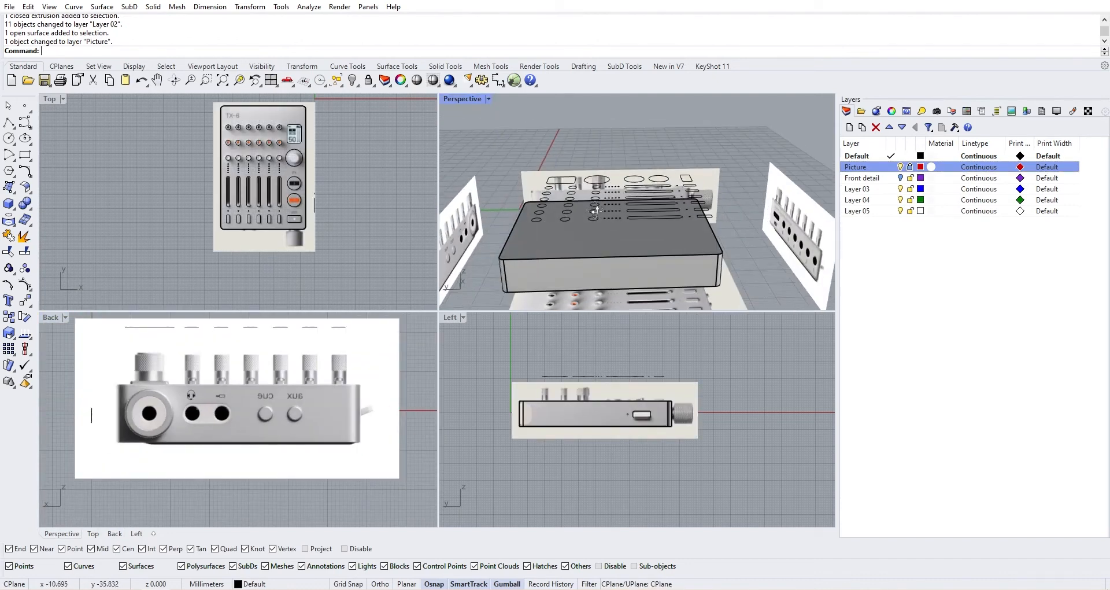
Step: Rename Layer 03 as Front Picture
click(861, 192)
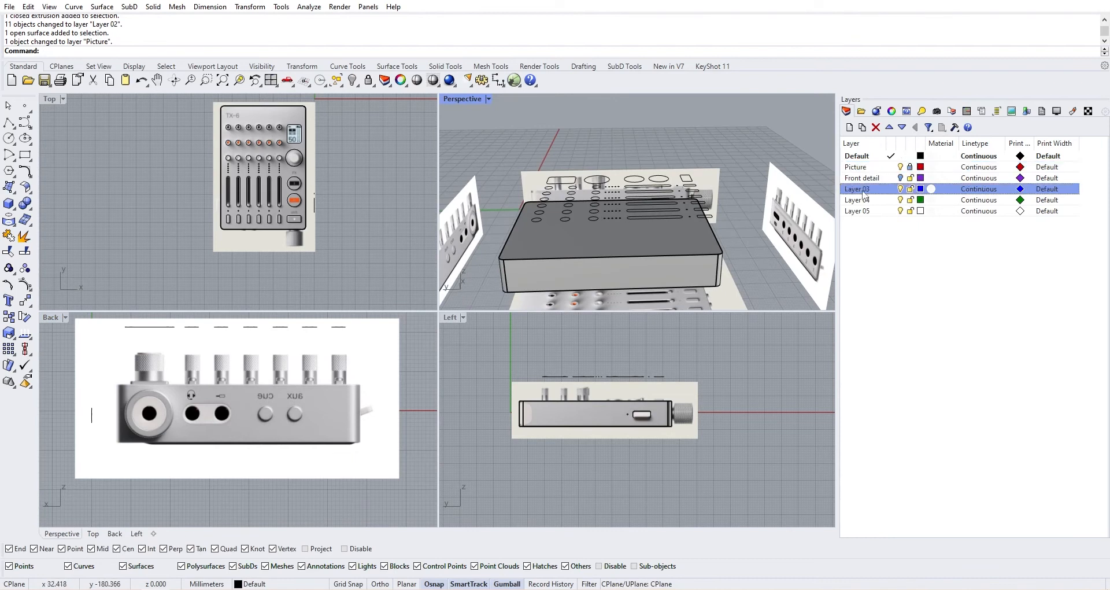
click(860, 190)
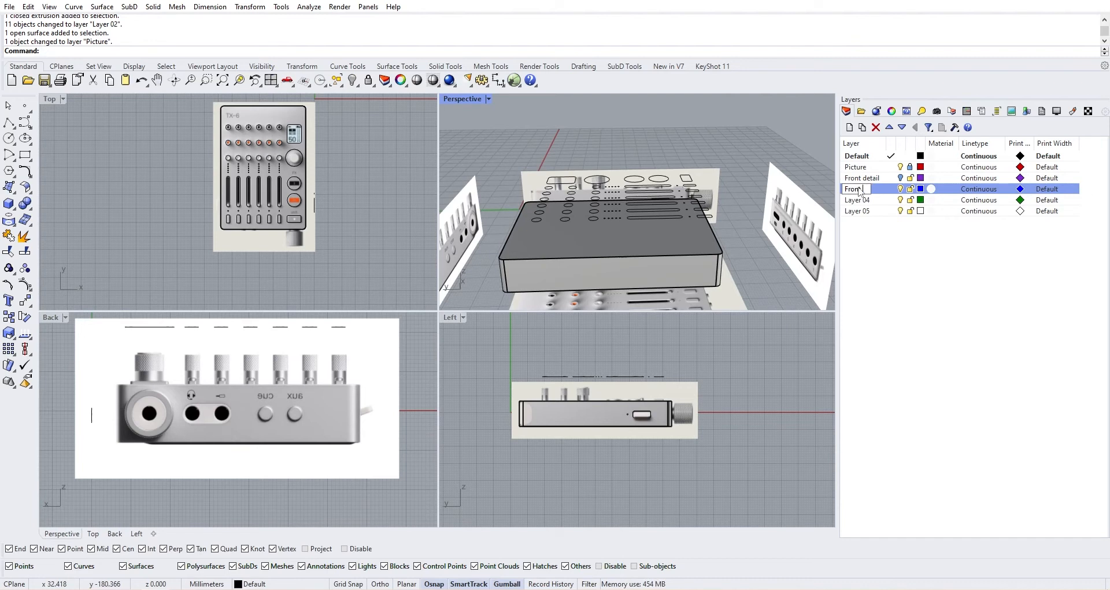
text(Front Picture)
click(882, 246)
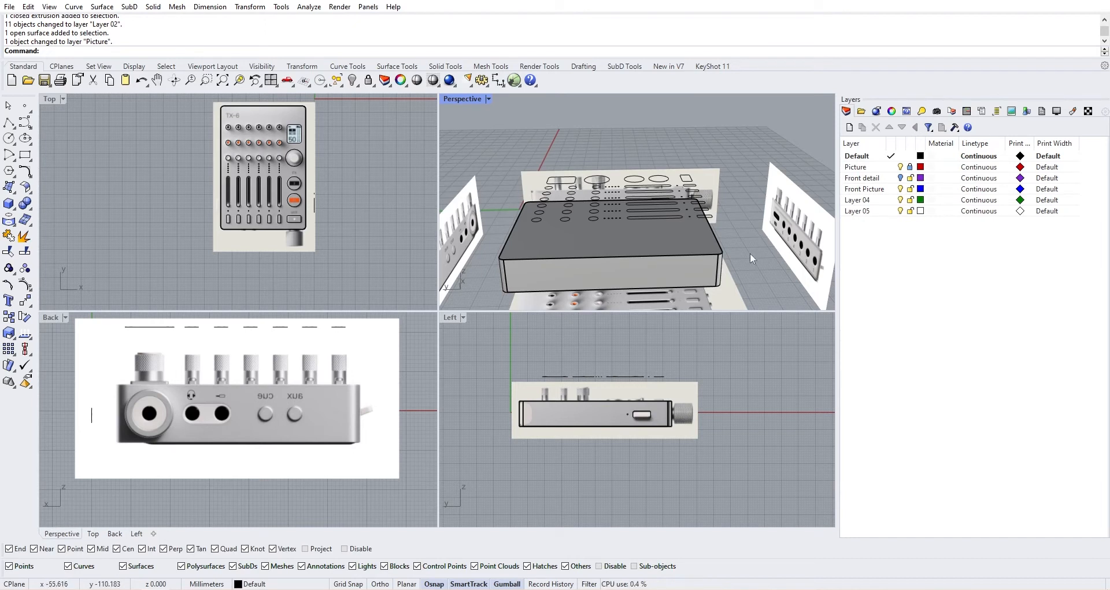
Step: Unlock the Picture layer and move the reference picture showing the USB port and numbered jacks to the Front Picture layer
scroll(299, 399, down, 1)
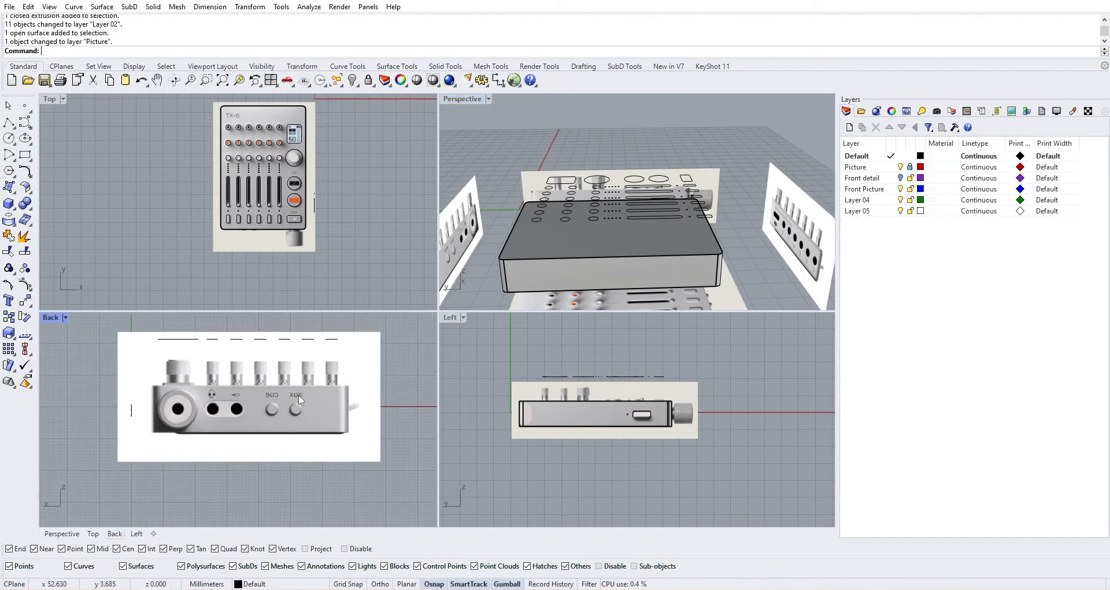
click(961, 220)
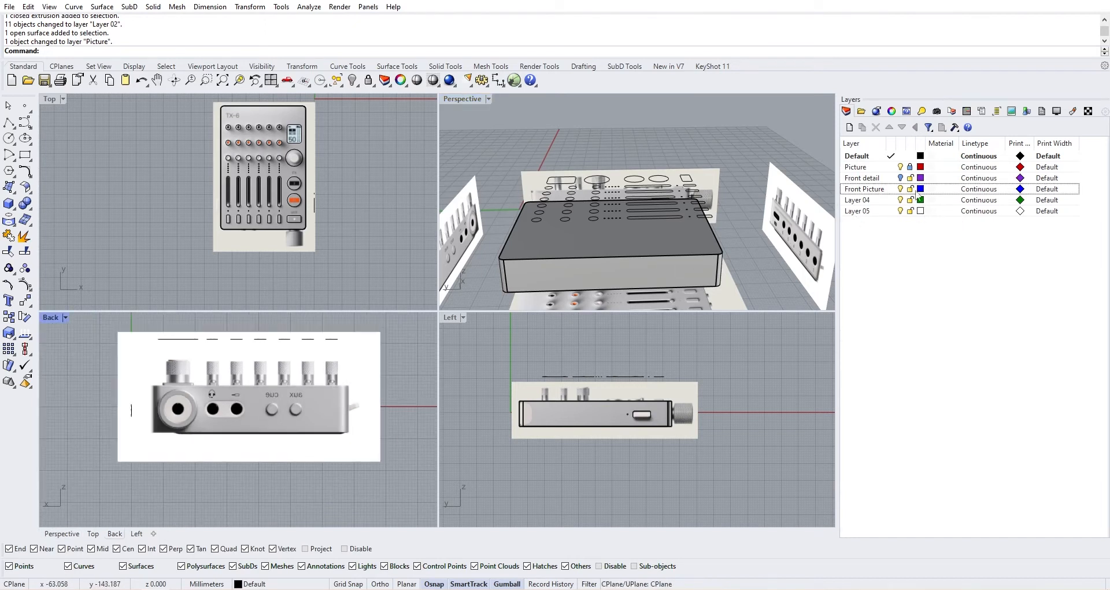
click(789, 221)
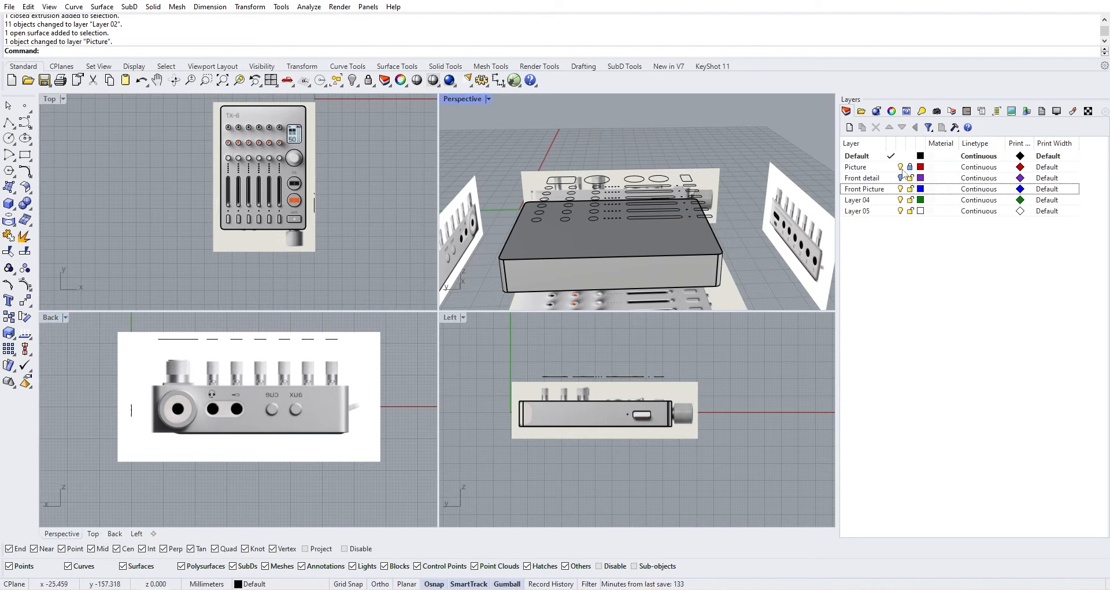
click(912, 166)
click(779, 236)
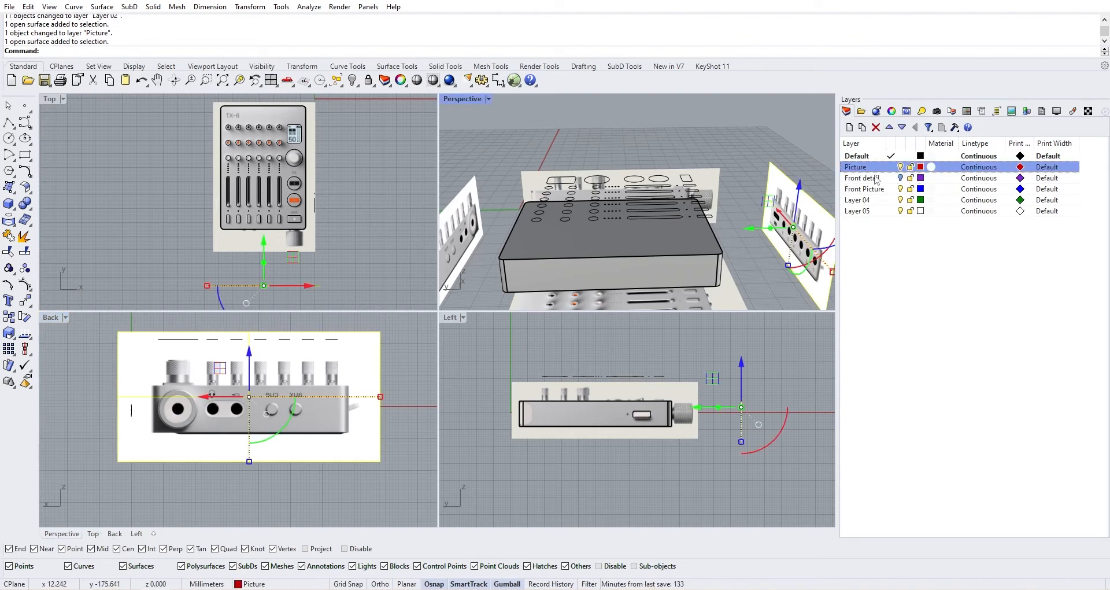
click(875, 181)
right_click(877, 188)
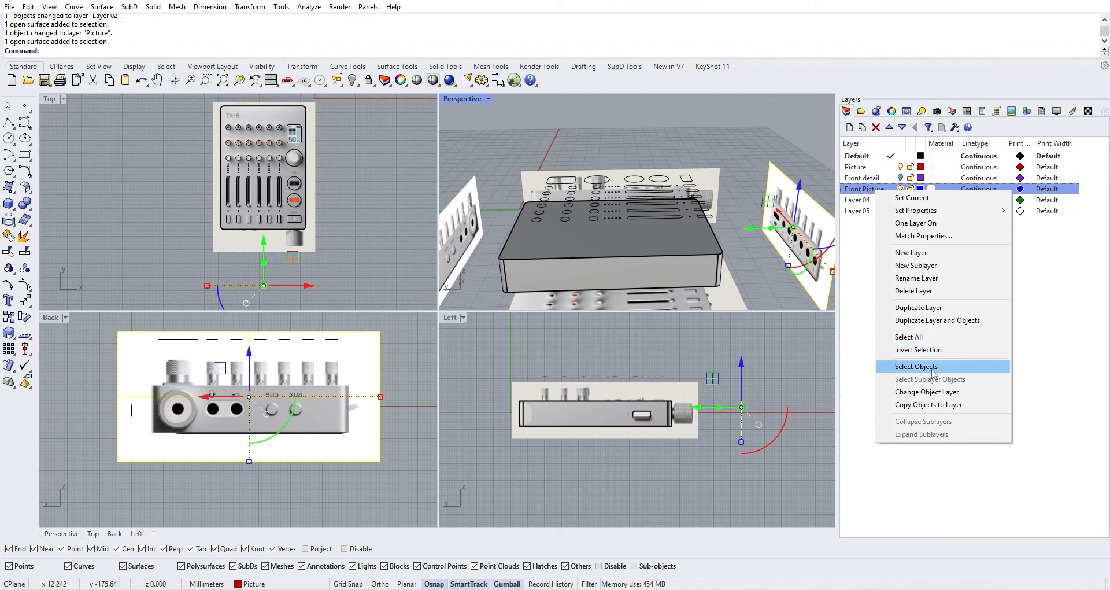
click(929, 393)
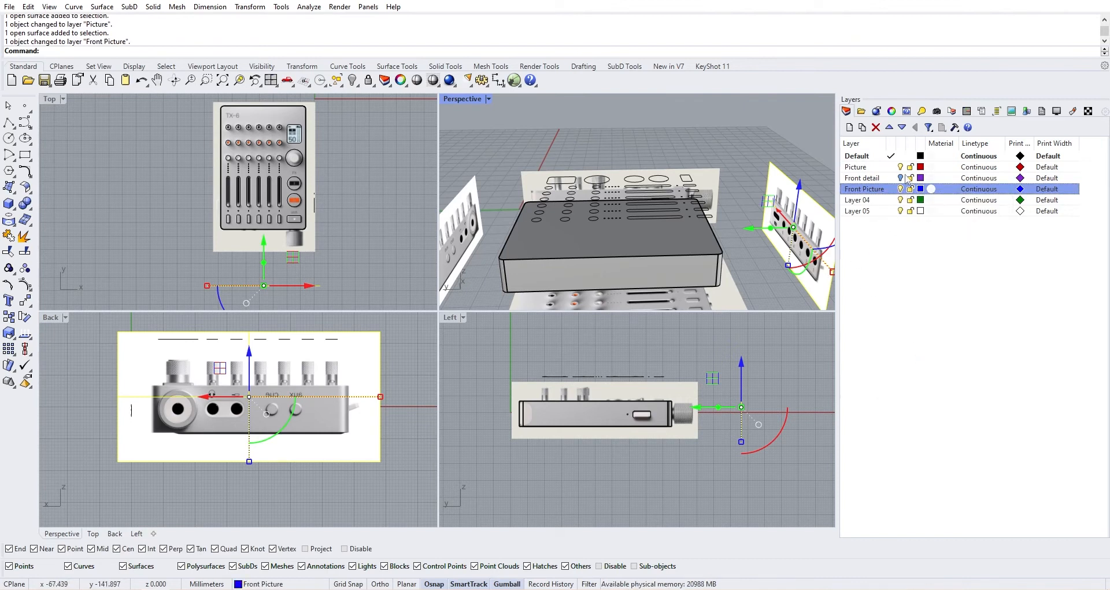
Step: Hide the Picture layer and lock the Front Picture layer
click(901, 167)
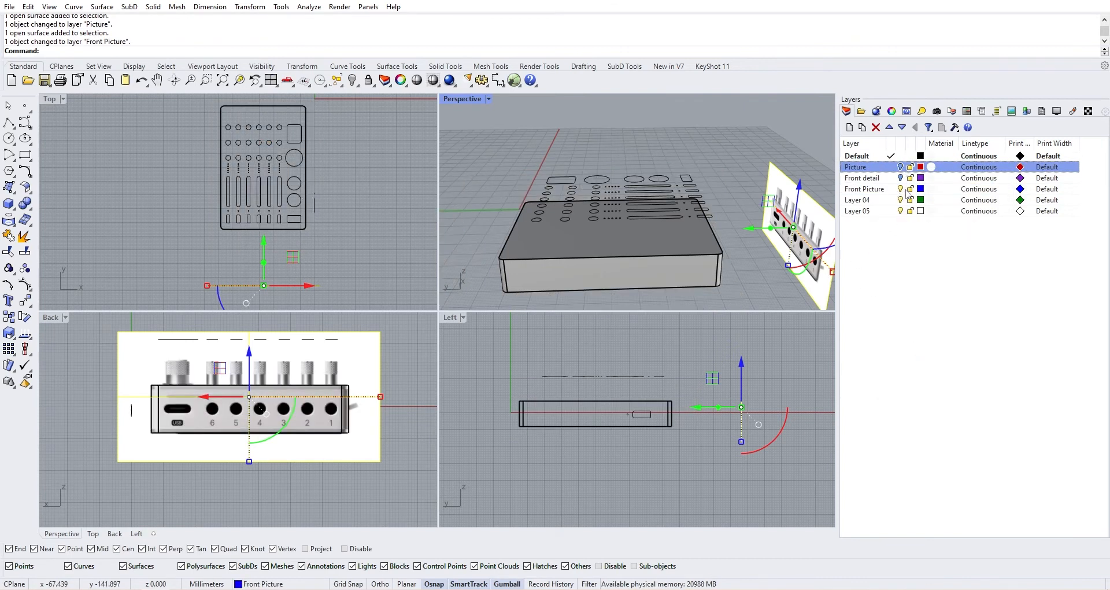
click(910, 189)
Step: Draw a circle about 3.8 mm in diameter over jack 6 in the Back view, centred on the hole in the picture
scroll(436, 254, down, 2)
scroll(218, 440, up, 4)
scroll(258, 402, up, 6)
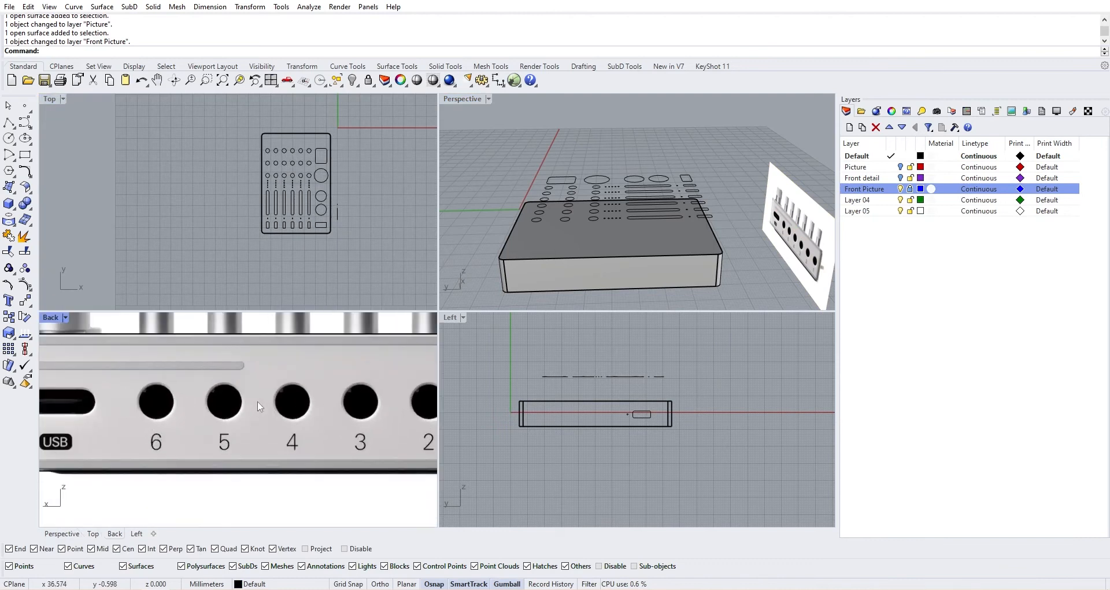
scroll(195, 405, down, 3)
scroll(52, 381, up, 4)
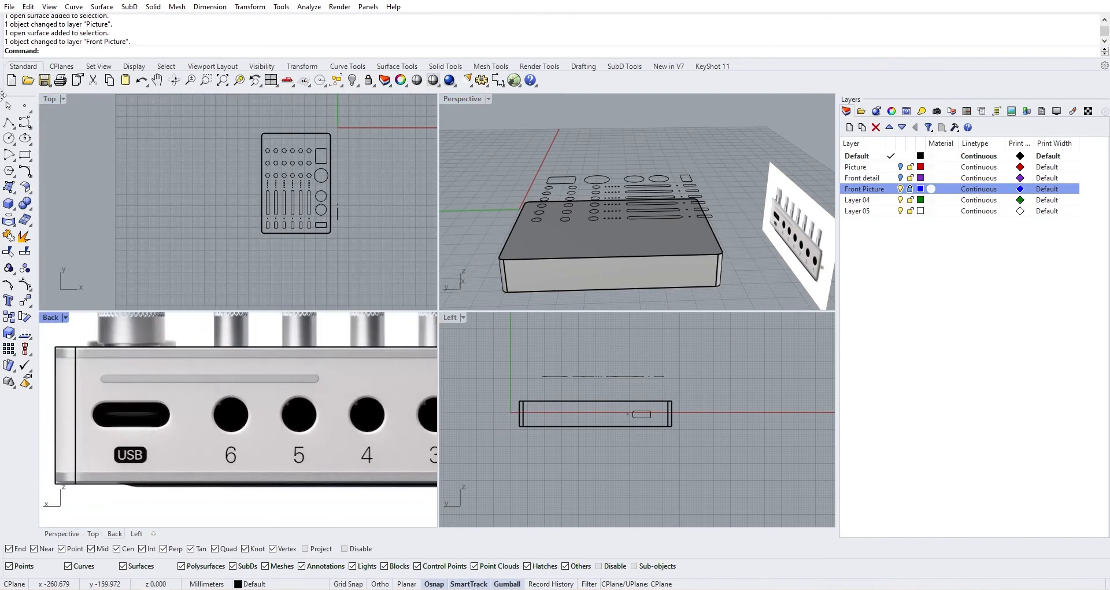
click(8, 138)
scroll(229, 431, up, 2)
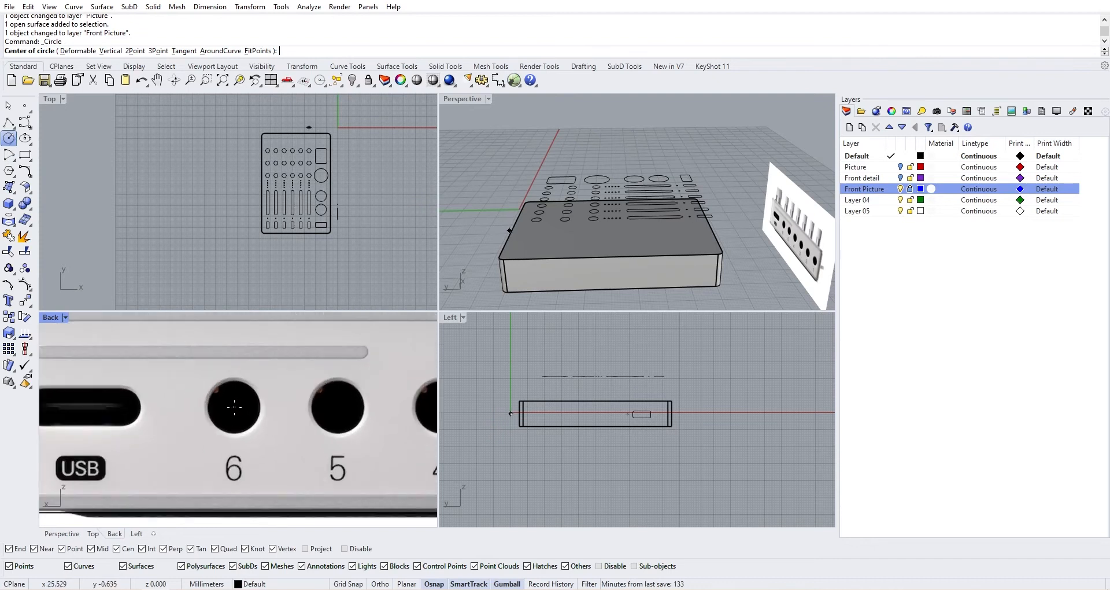
click(234, 407)
scroll(263, 408, up, 2)
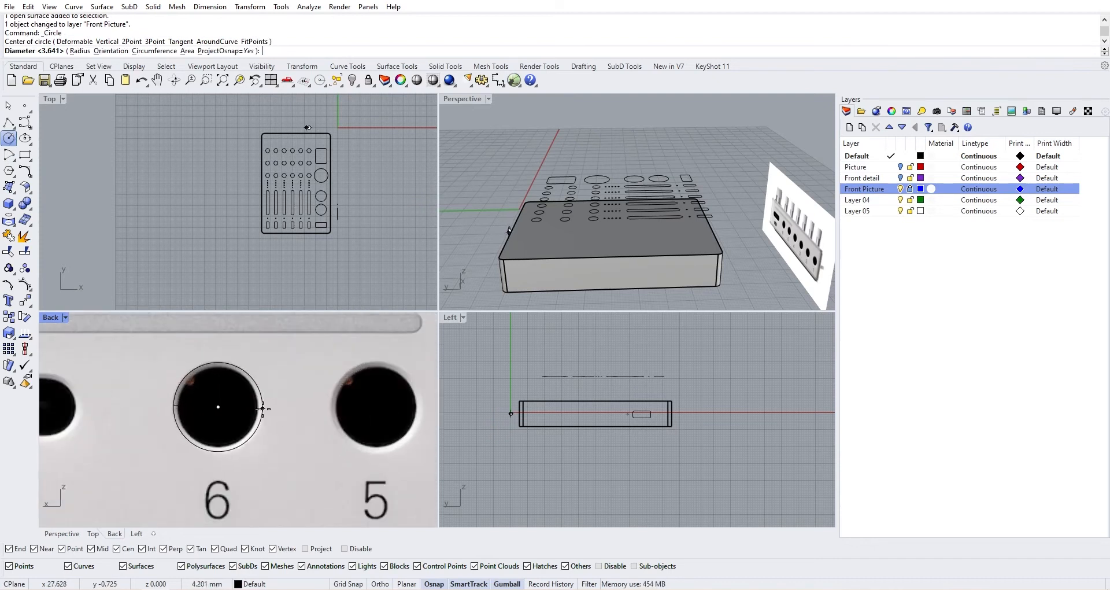
scroll(263, 408, up, 1)
key(F8)
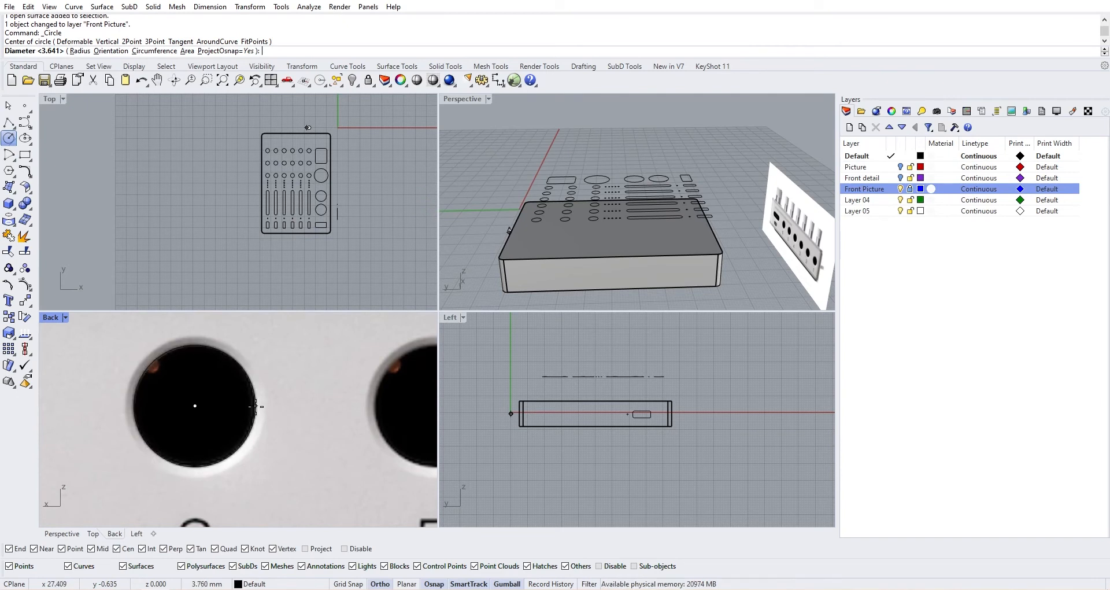
click(255, 407)
key(F8)
Step: Duplicate the jack 6 circle horizontally onto jacks 5, 4, 3, 2 and 1 in the Back view
scroll(259, 412, down, 3)
click(257, 412)
scroll(259, 412, down, 3)
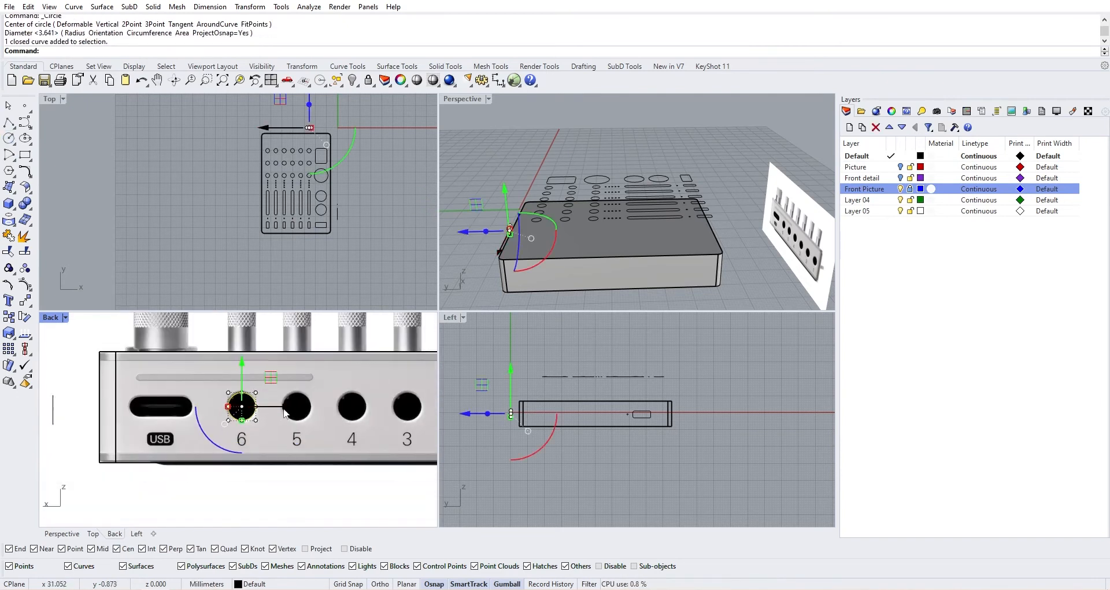
drag(286, 412, 396, 425)
scroll(292, 432, down, 3)
scroll(353, 426, up, 3)
right_drag(395, 425, 319, 426)
drag(306, 422, 362, 421)
scroll(146, 434, down, 4)
right_drag(118, 438, 223, 456)
scroll(175, 452, up, 6)
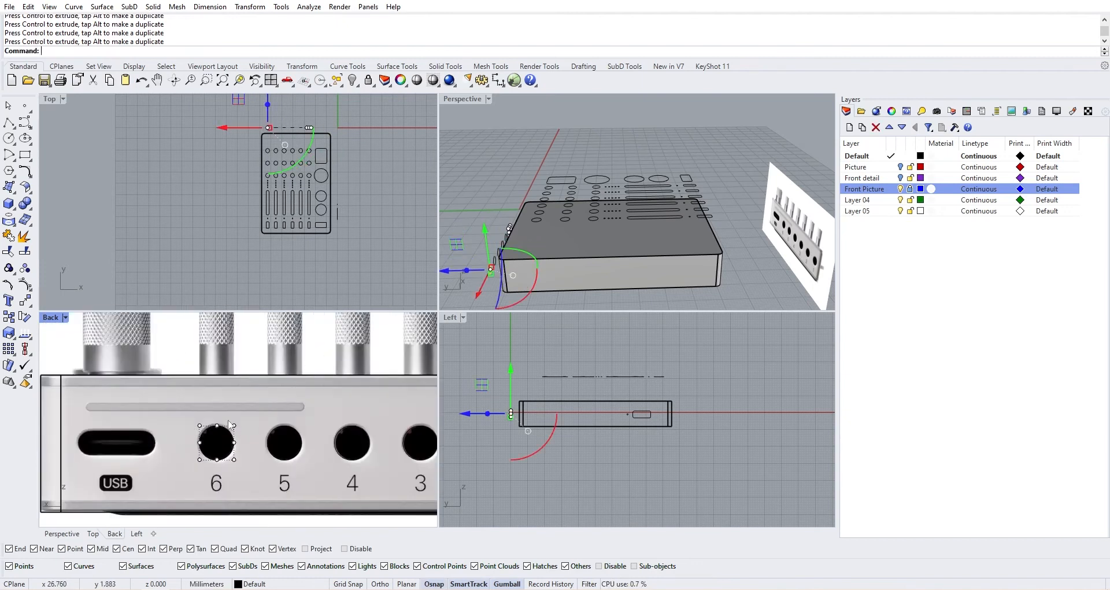
Step: Align the jack 6 circle by VertCenter to the centre of the sixth channel's knob circle in the Top view
right_drag(549, 189, 550, 217)
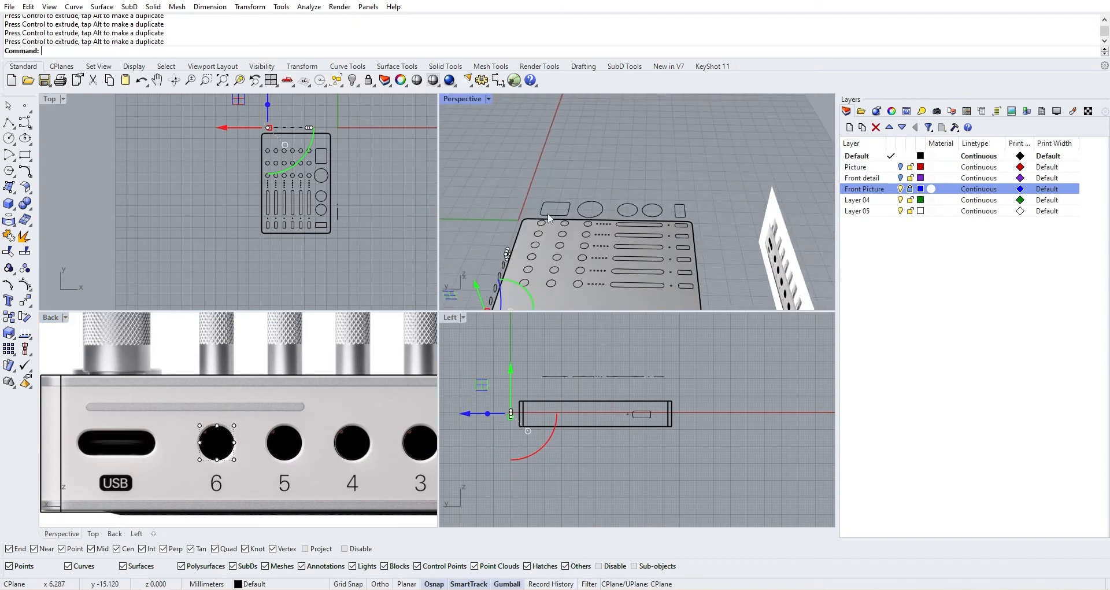
scroll(196, 408, down, 3)
click(216, 441)
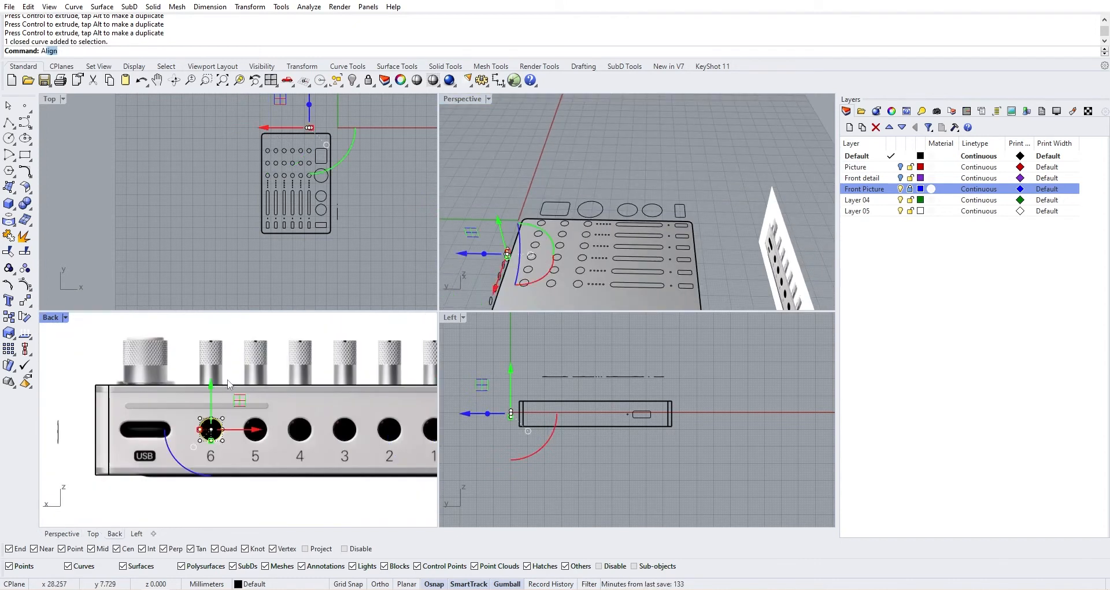
key(Return)
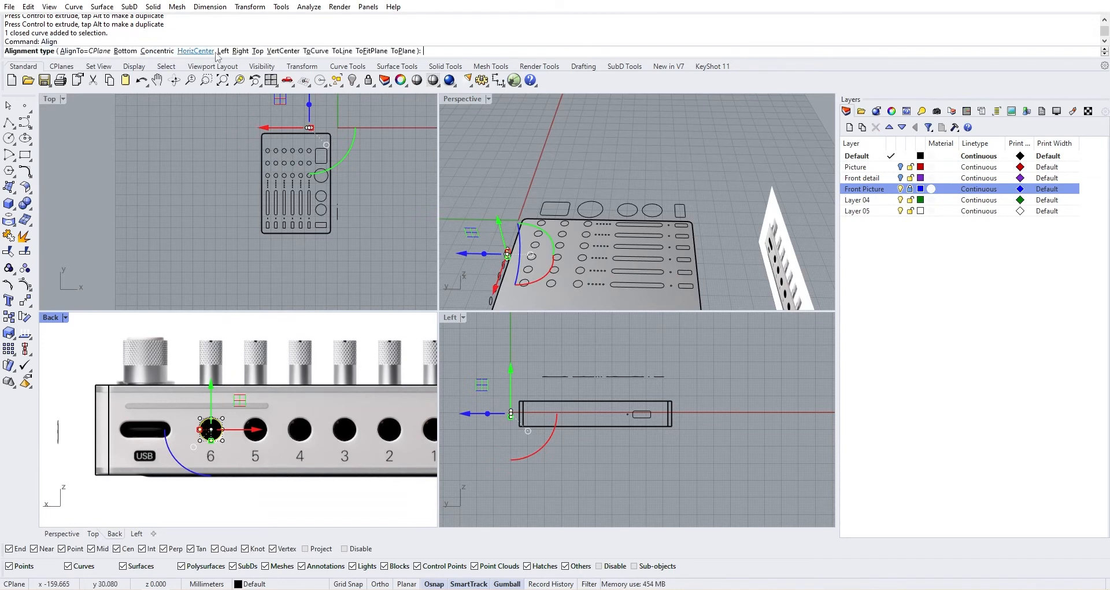
click(284, 51)
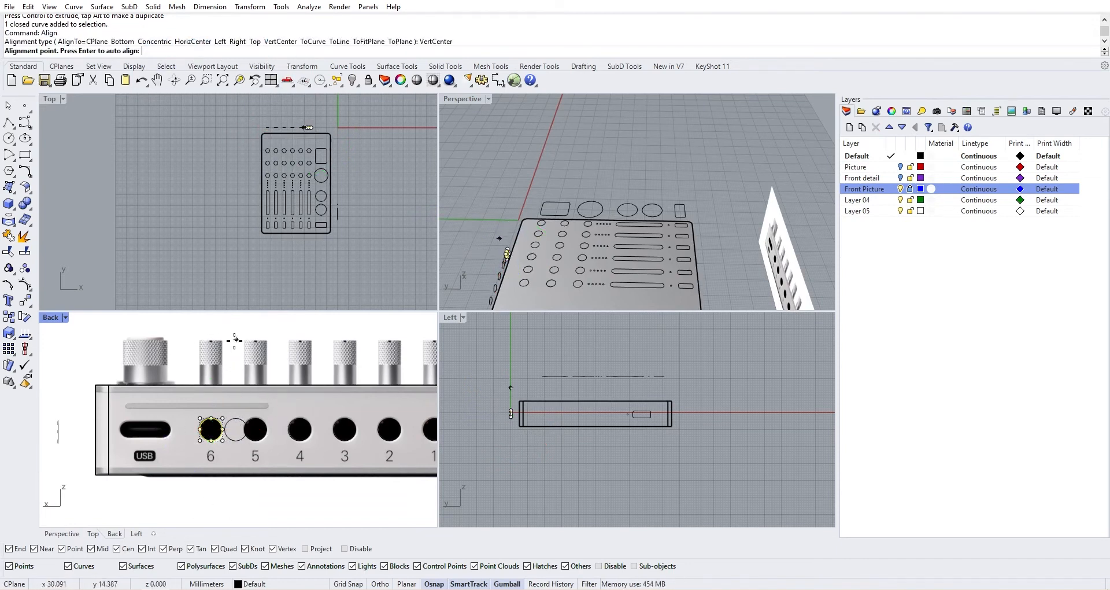
scroll(211, 338, up, 2)
scroll(226, 350, down, 8)
scroll(214, 340, up, 8)
right_drag(214, 341, 232, 384)
scroll(246, 347, up, 6)
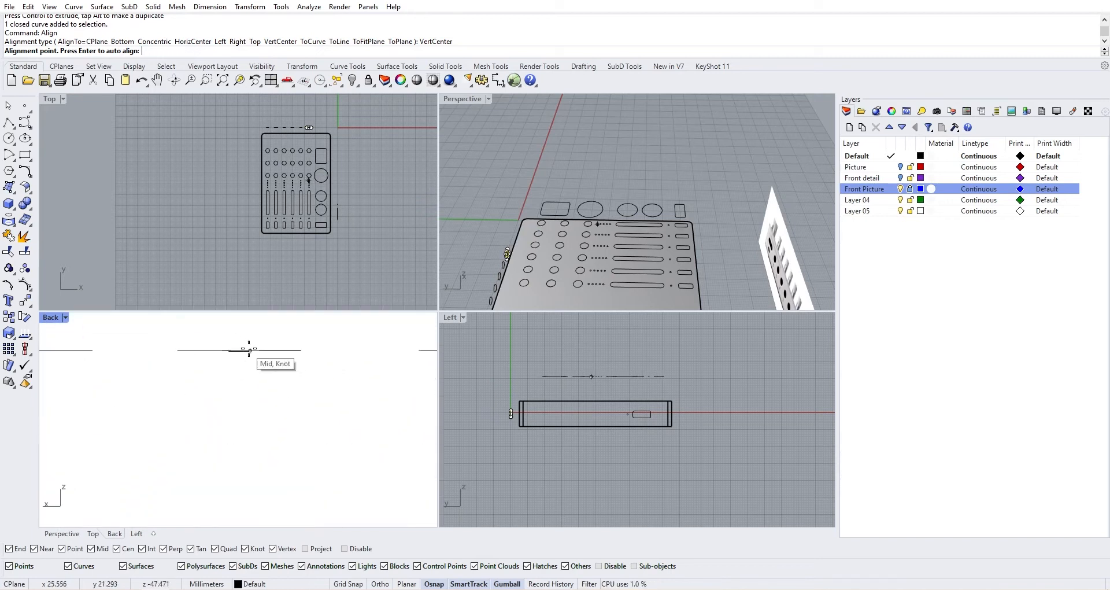
scroll(324, 112, up, 4)
right_drag(299, 210, 287, 195)
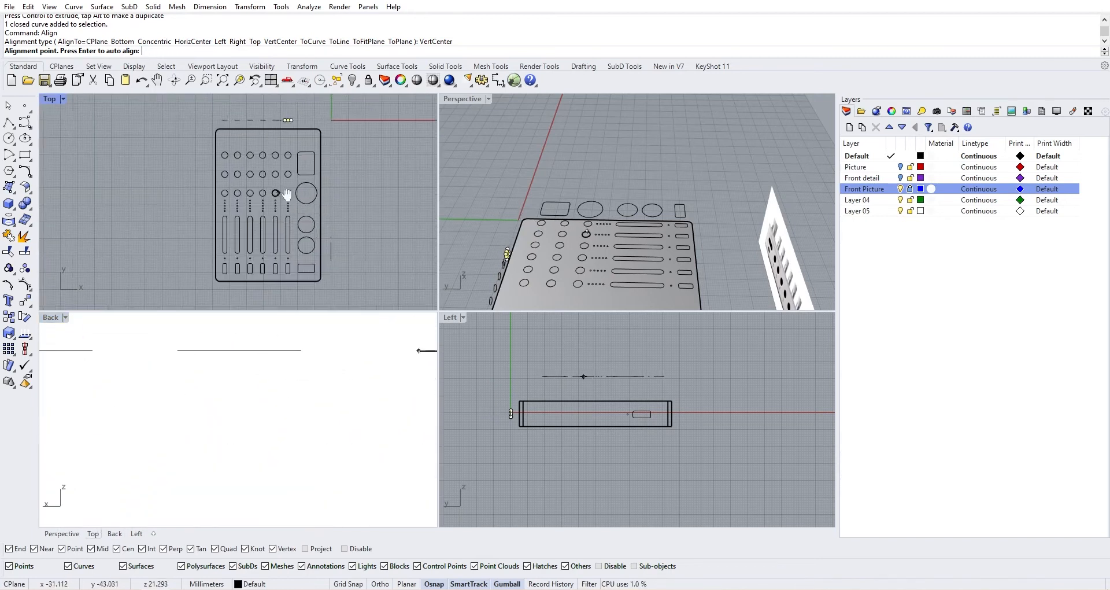
scroll(288, 195, up, 8)
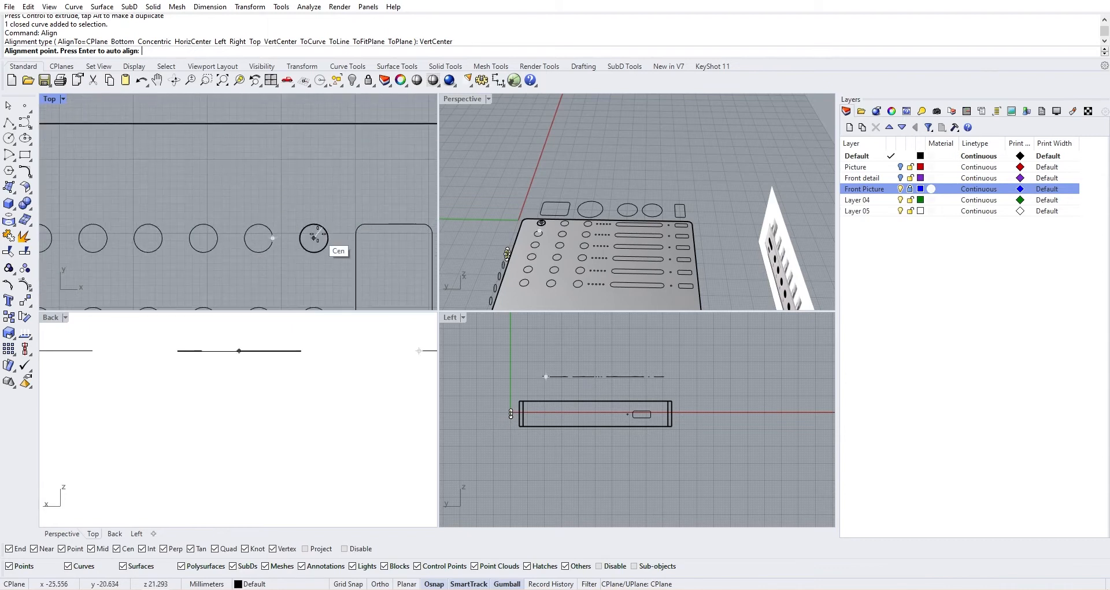
scroll(313, 239, up, 2)
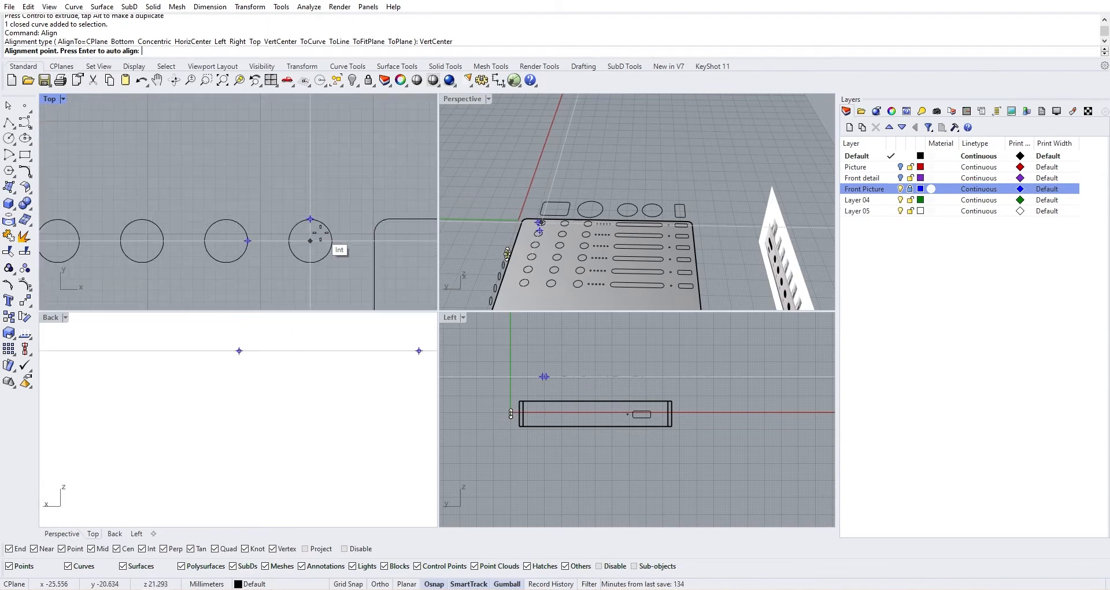
click(310, 240)
Step: Align the jack 5 circle by VertCenter to the fifth channel's knob circle in the Top view
scroll(311, 240, down, 5)
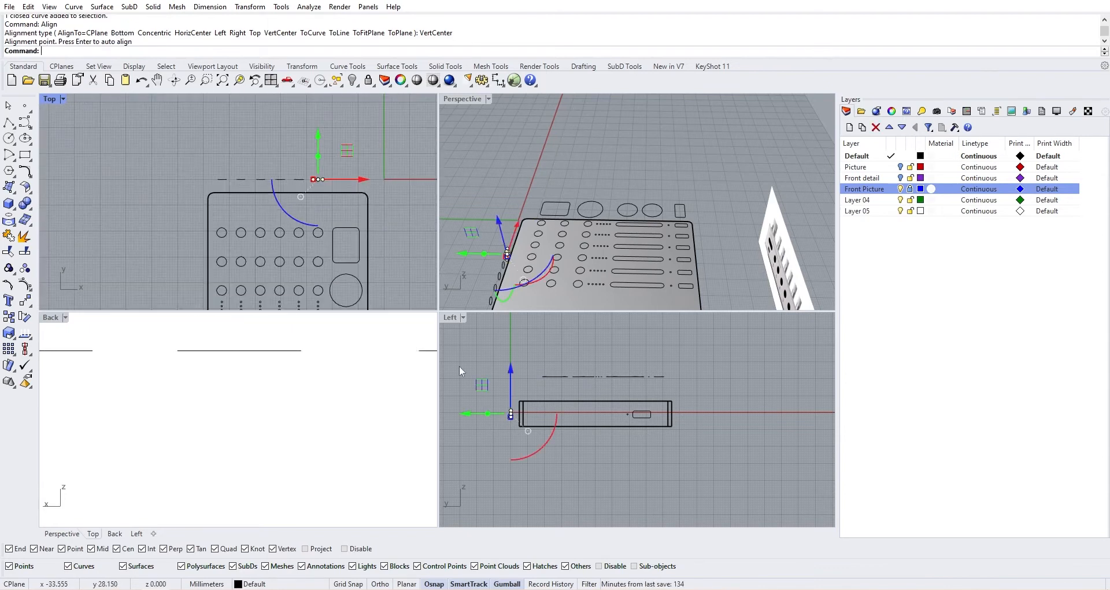
scroll(293, 101, down, 4)
scroll(278, 425, down, 4)
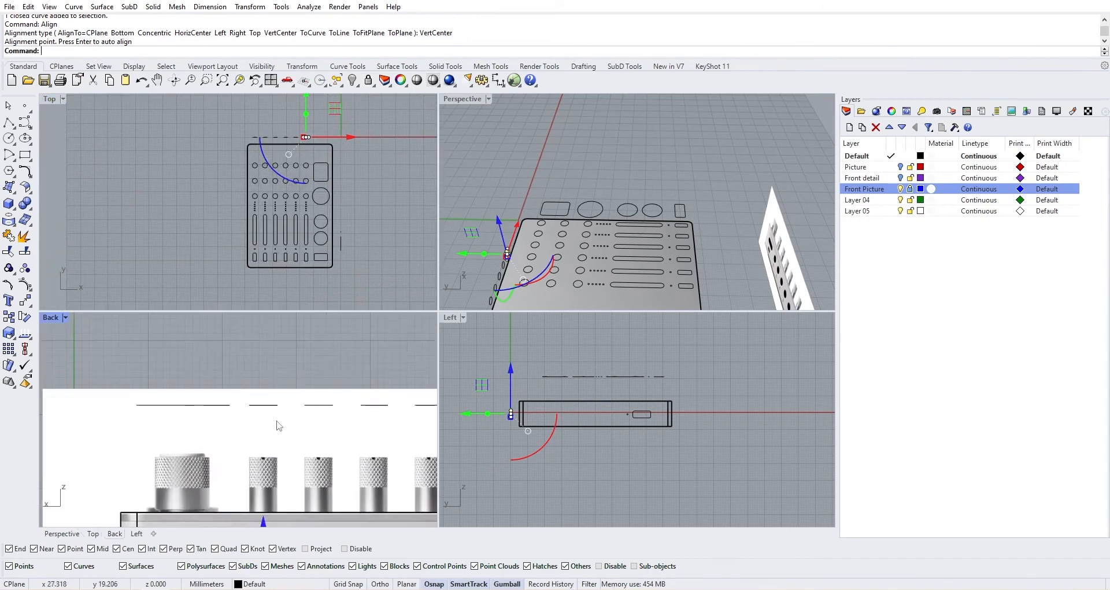
scroll(307, 431, up, 8)
click(333, 435)
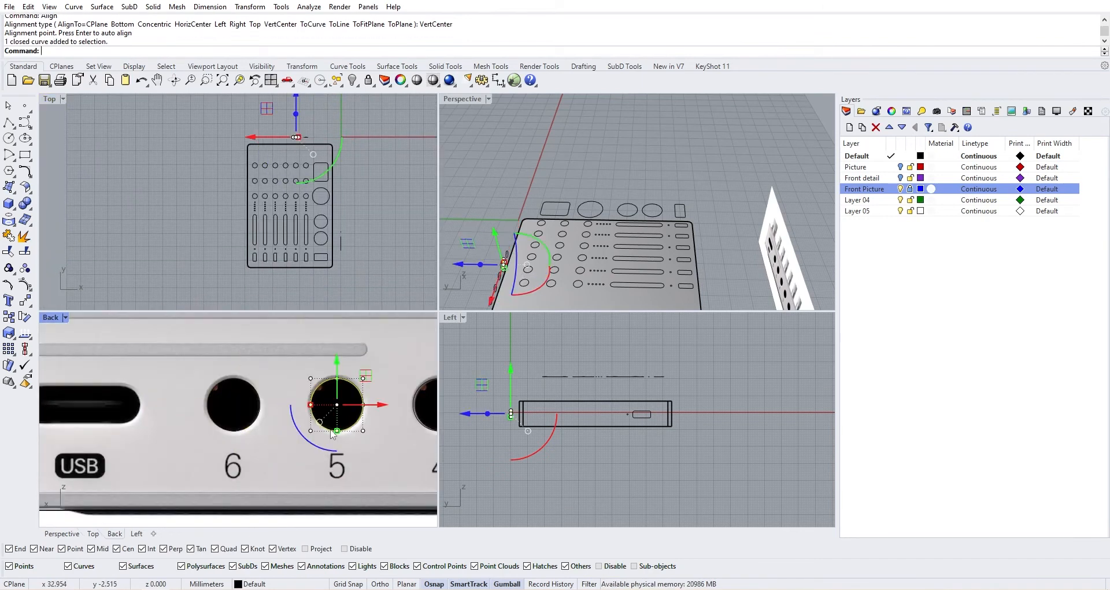
scroll(333, 435, down, 4)
key(Return)
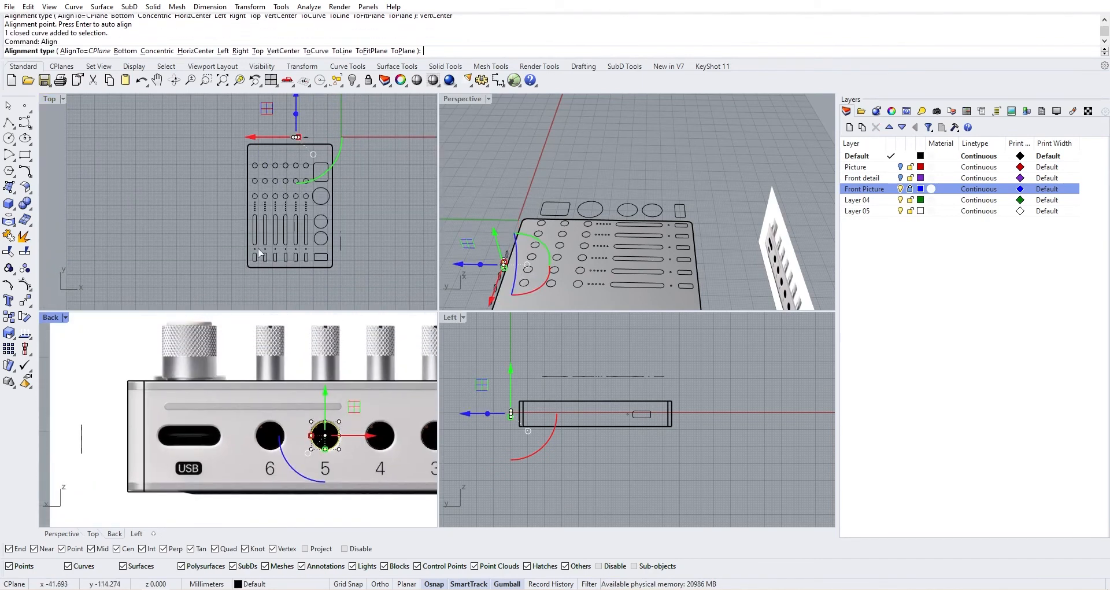
click(282, 51)
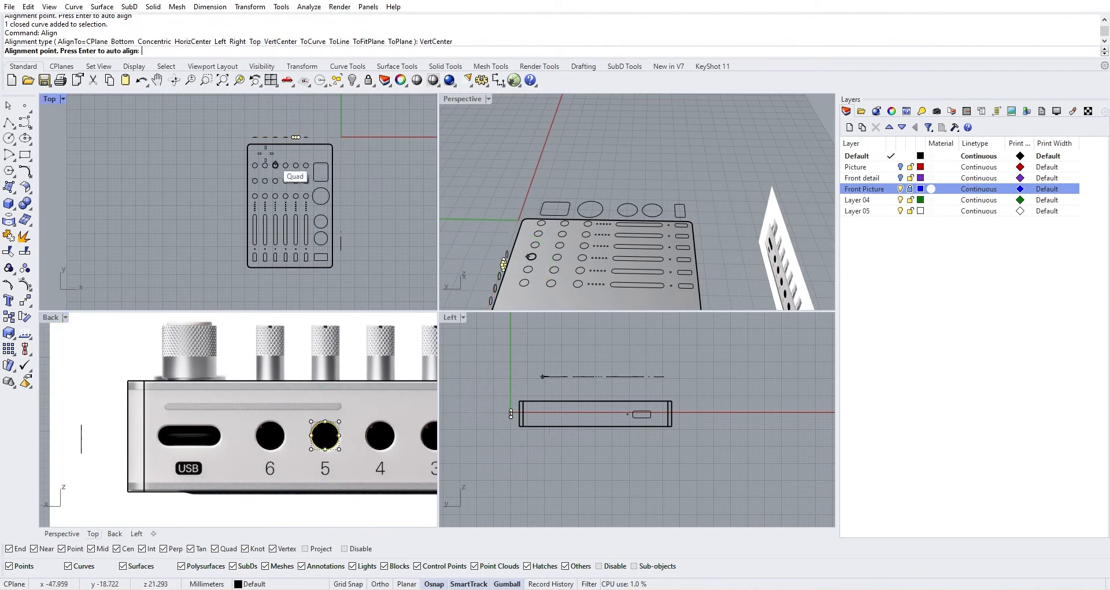
scroll(276, 165, up, 8)
click(255, 192)
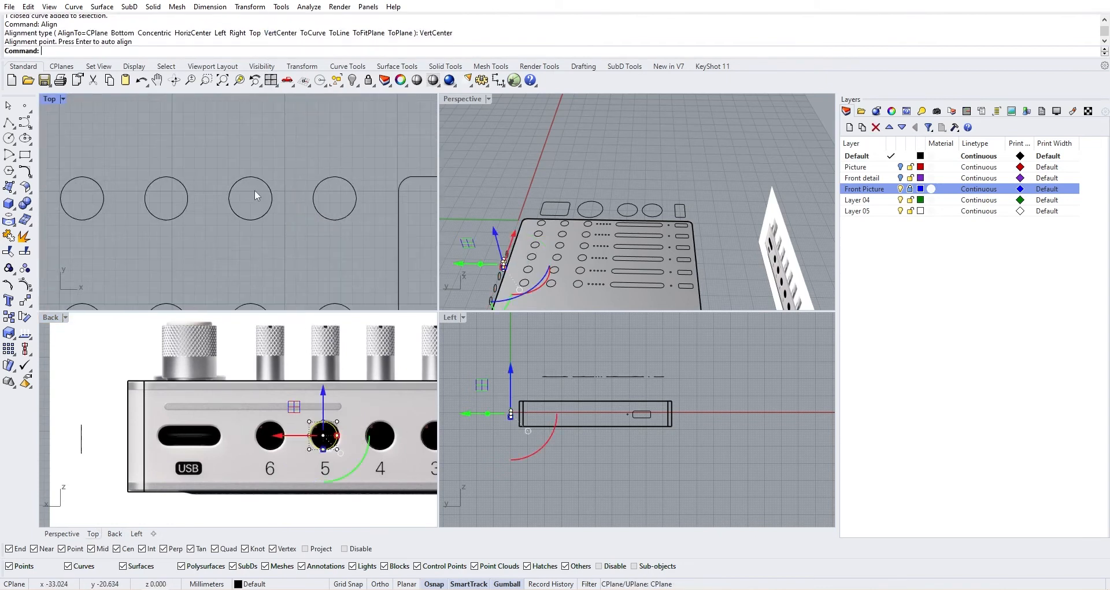
Step: Align the jack 4 circle by VertCenter to the centre of the fourth channel's knob circle in the Top view
scroll(254, 197, down, 5)
scroll(275, 359, down, 3)
scroll(289, 354, up, 3)
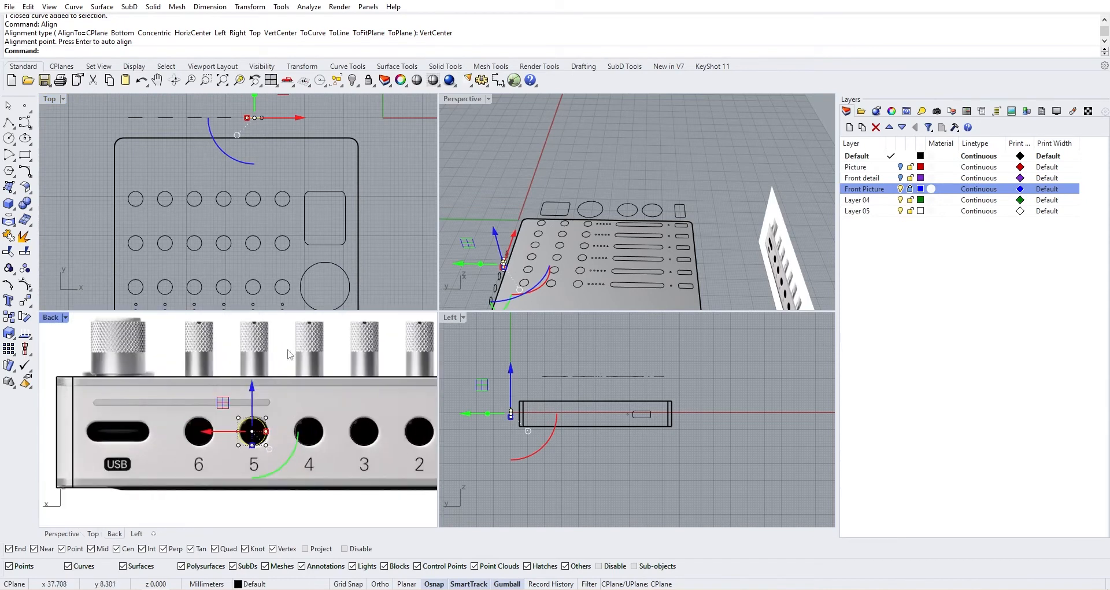
click(305, 426)
key(Return)
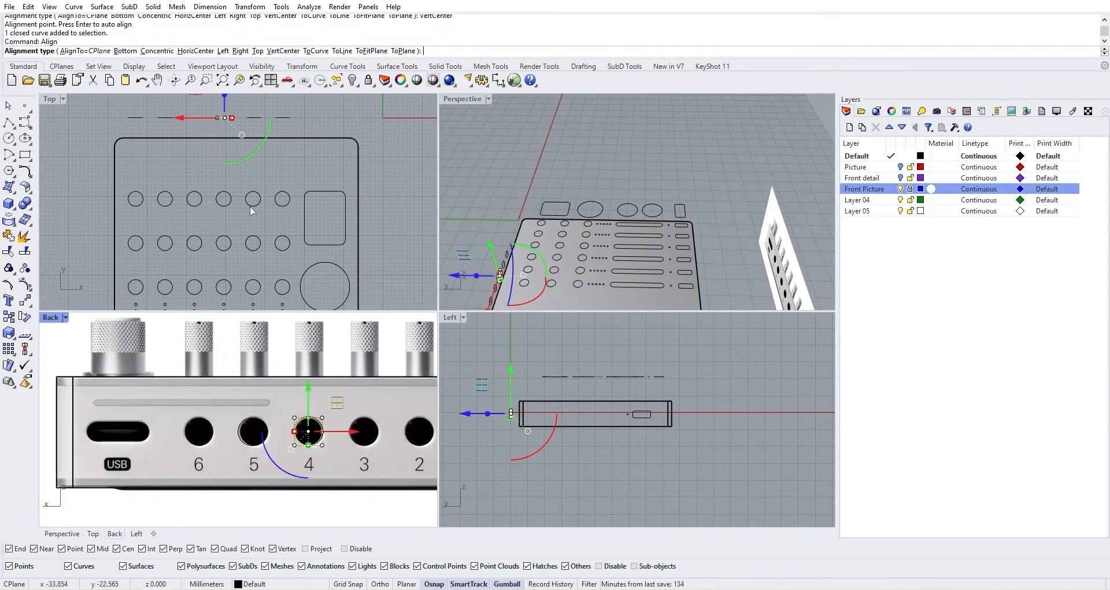
click(283, 51)
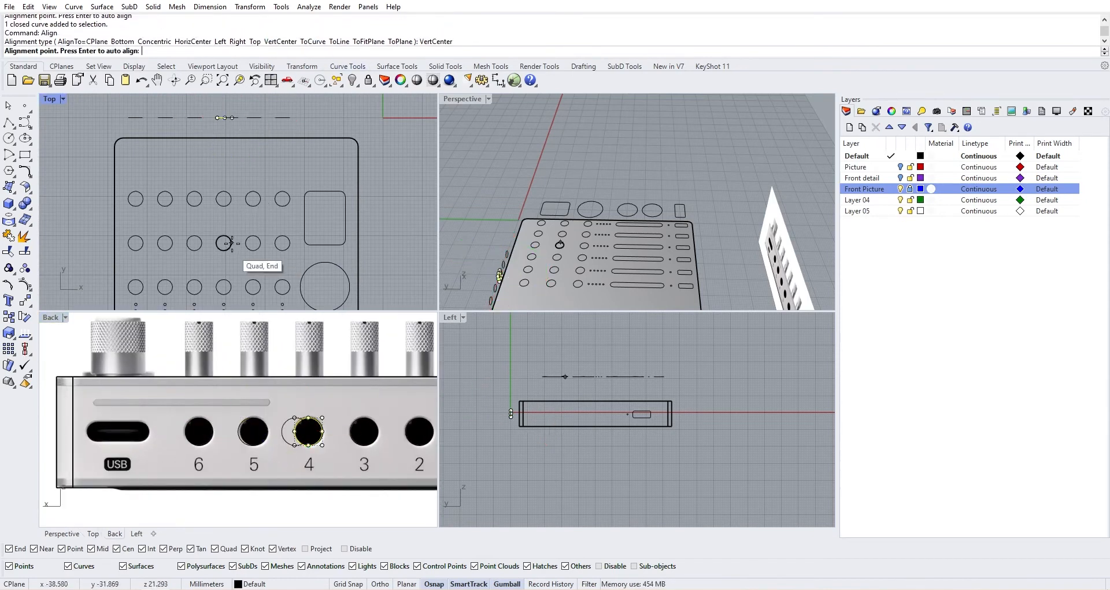
scroll(305, 327, up, 3)
scroll(237, 208, up, 4)
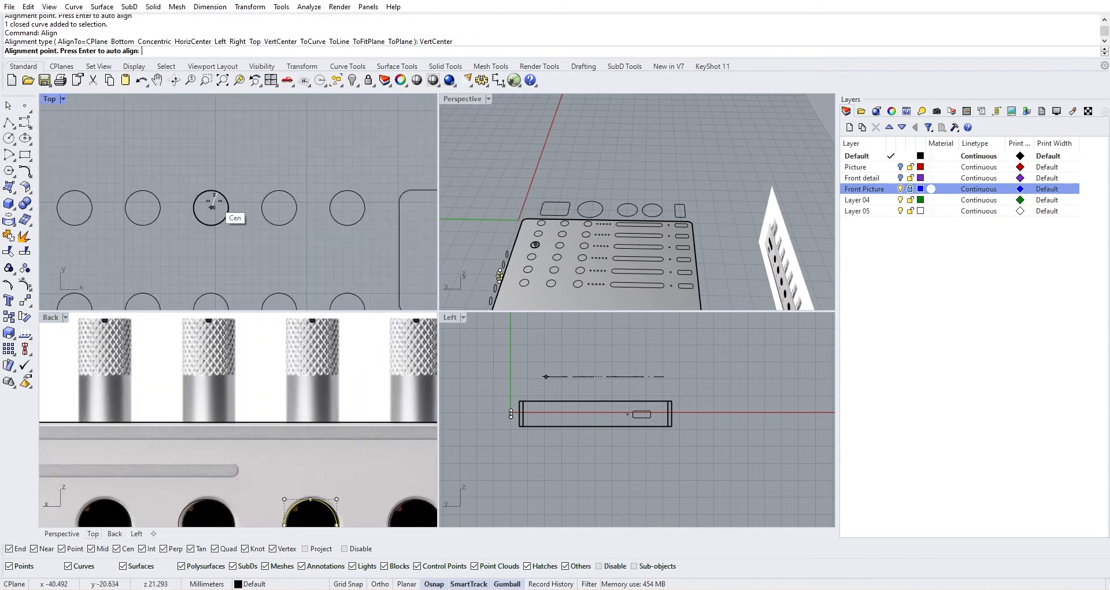
key(Return)
Step: Align the jack 3 circle by VertCenter to the centre of the third channel's knob circle in the Top view
scroll(283, 329, down, 4)
right_drag(332, 401, 261, 403)
click(293, 444)
key(Return)
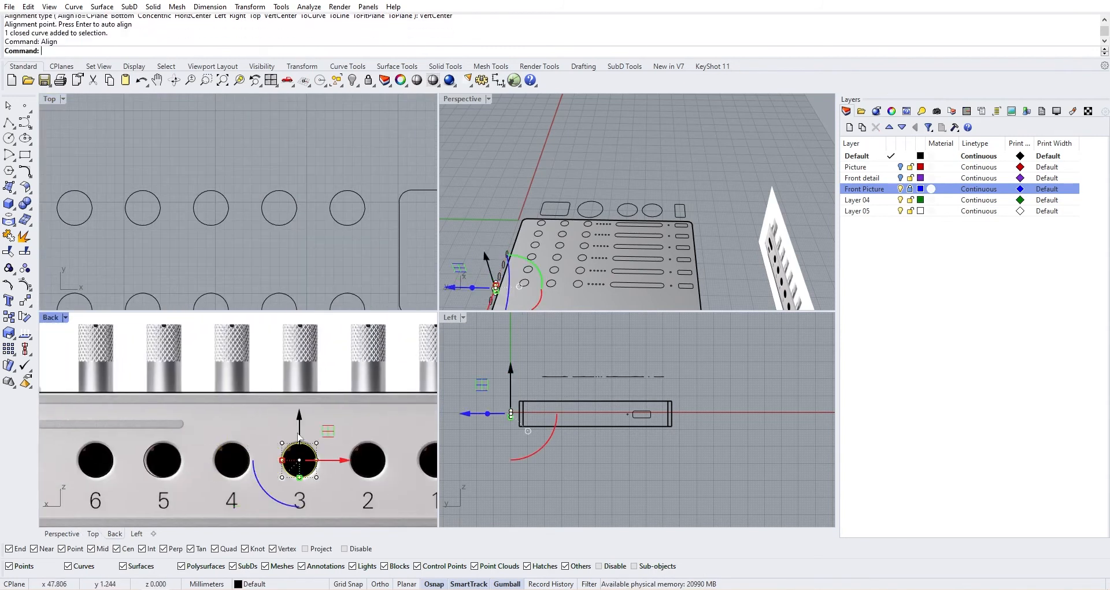
text(ve ToLine ToFitPlane ToPlane ))
key(Return)
scroll(223, 248, down, 2)
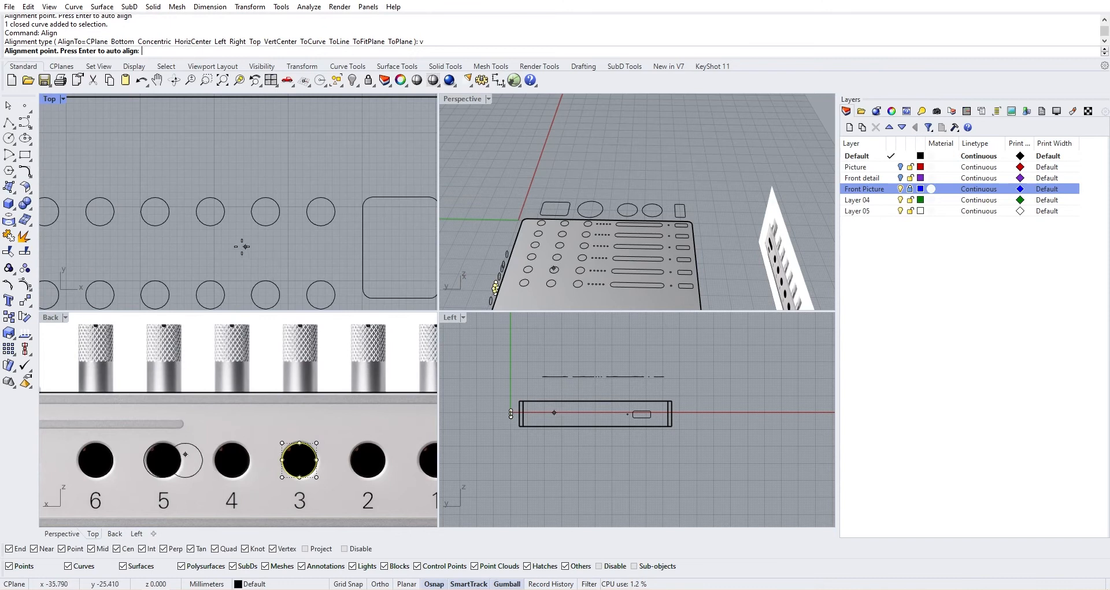
scroll(149, 205, up, 8)
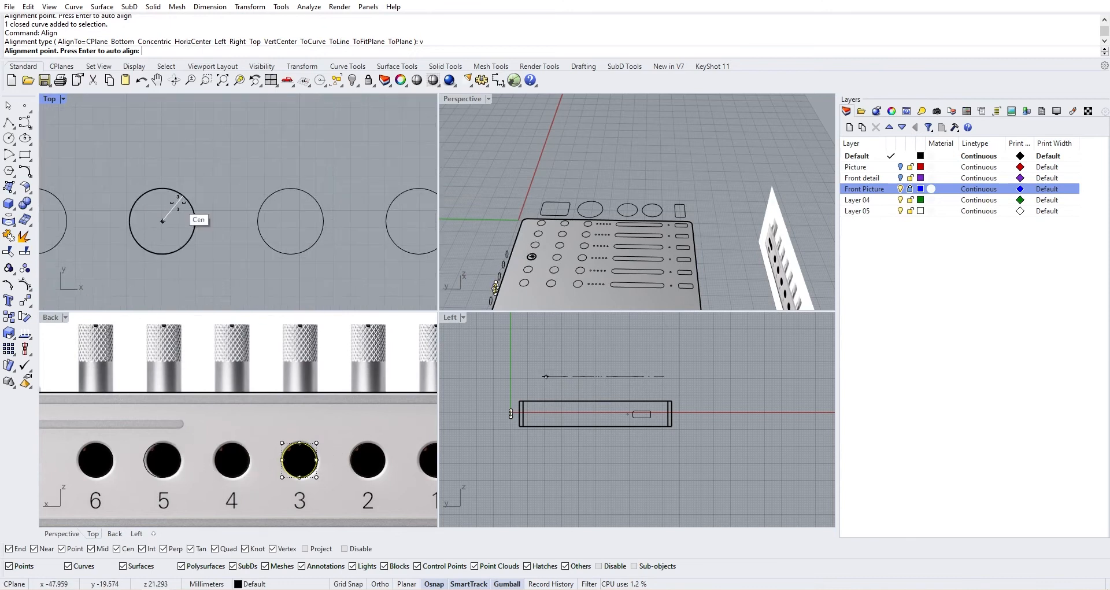
click(178, 203)
scroll(328, 266, down, 4)
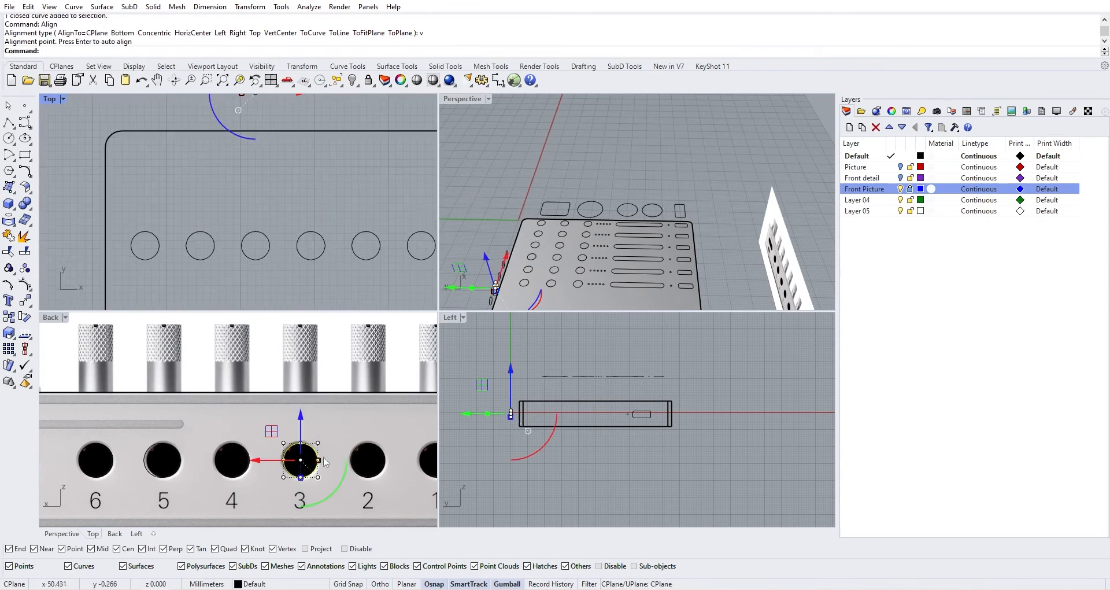
Step: Try to align the jack 2 circle by VertCenter to the second channel's knob circle in the Top view
click(371, 448)
key(Return)
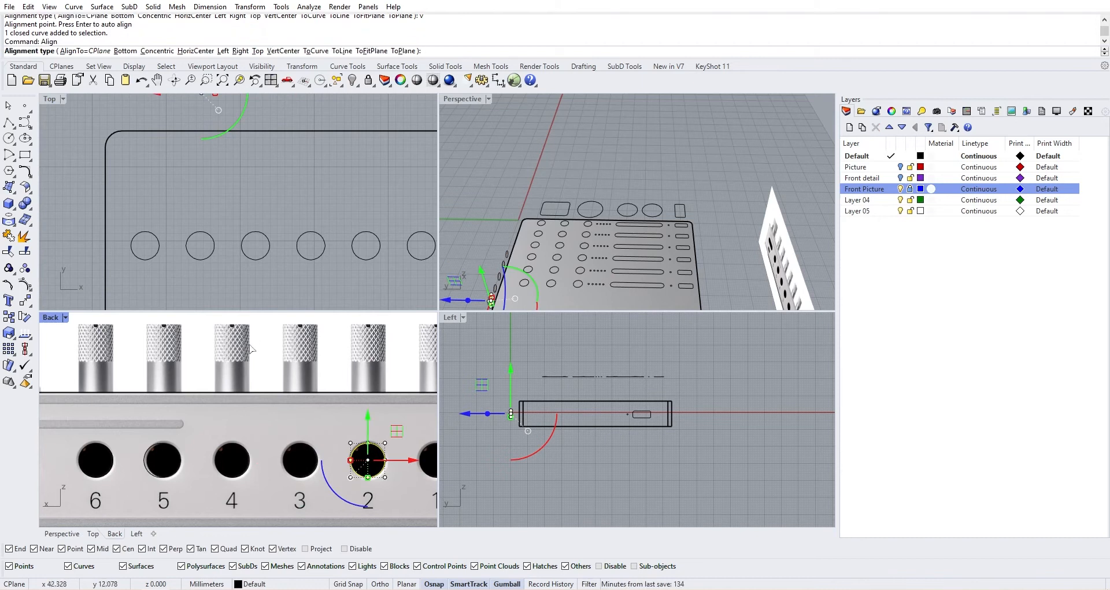
text(v)
key(Return)
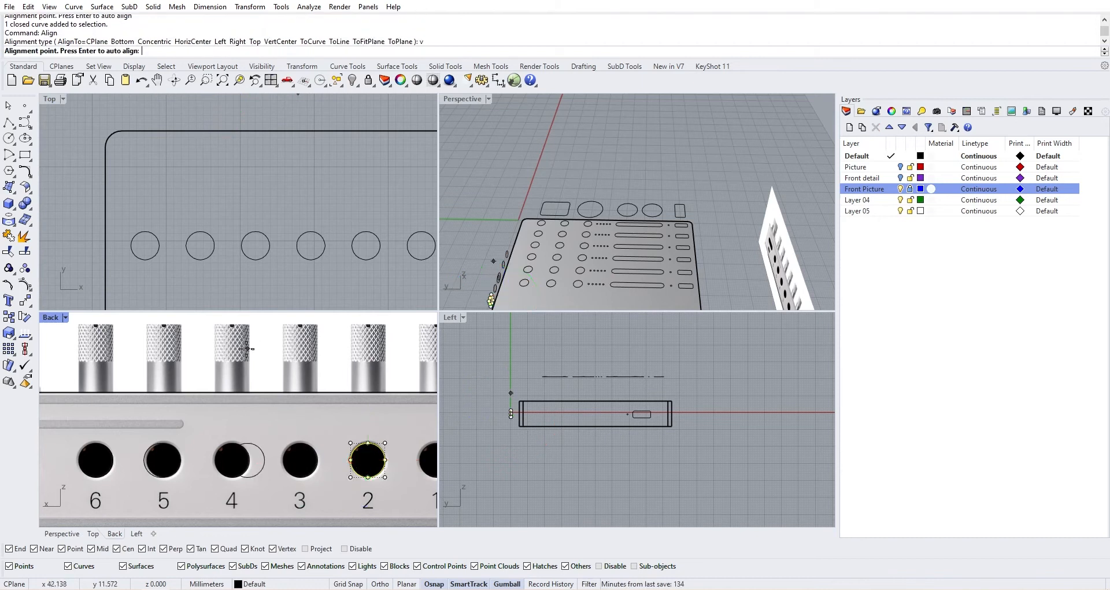
scroll(204, 246, up, 6)
click(218, 246)
Step: Realign the jack 2 circle by VertCenter to the centre of the second channel's knob circle in the Top view
scroll(223, 272, down, 2)
scroll(271, 321, down, 2)
scroll(231, 286, up, 4)
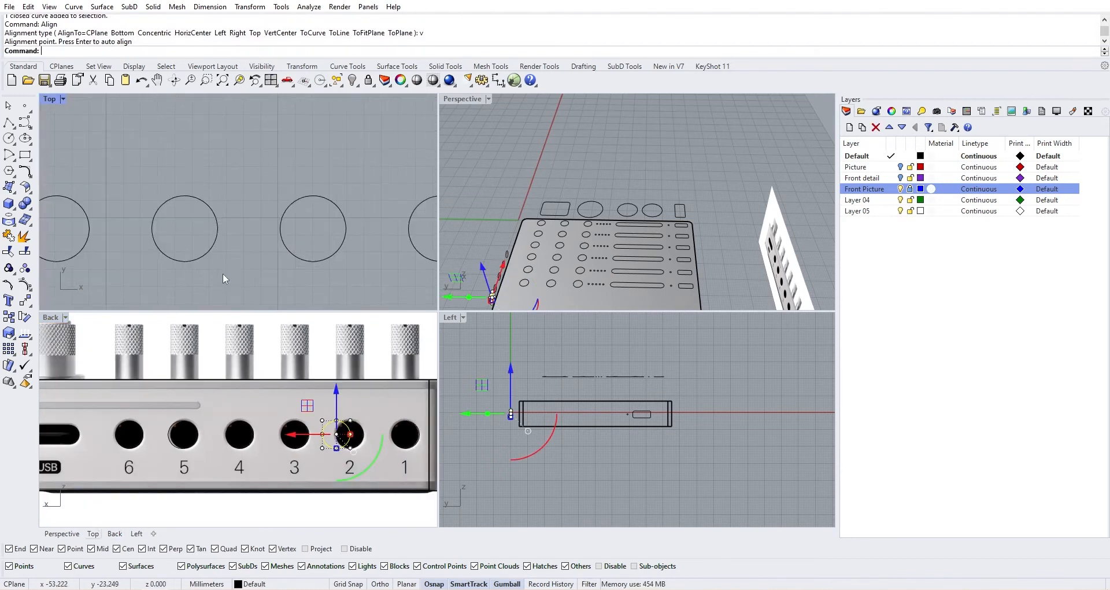
key(Return)
text(v)
key(Return)
click(205, 213)
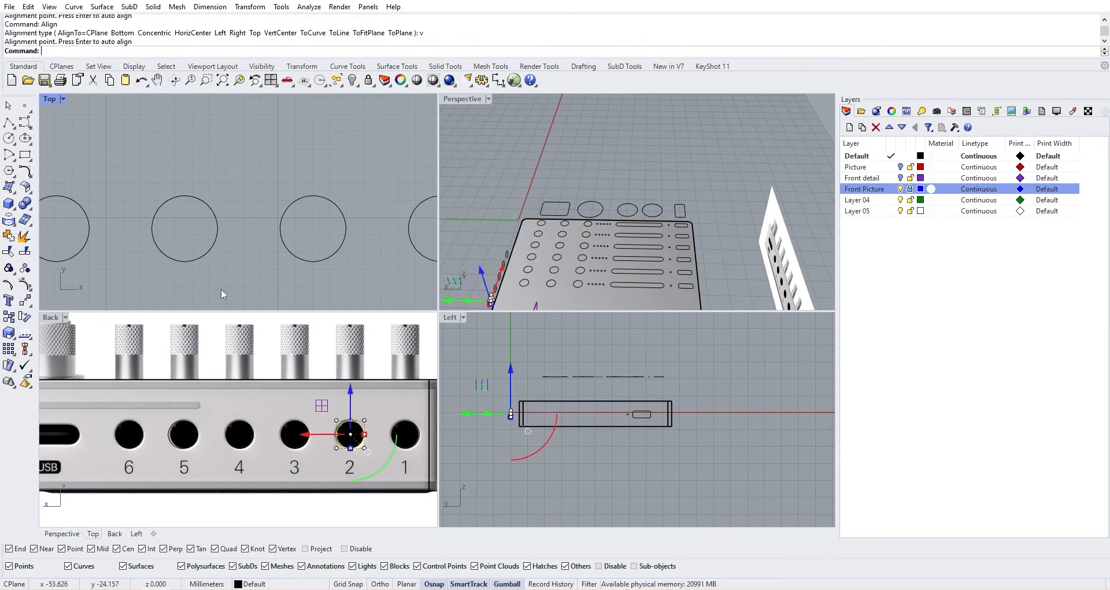
Step: Align the jack 1 circle by VertCenter to the centre of the first channel's knob circle in the Top view
scroll(347, 416, down, 3)
scroll(359, 405, up, 3)
click(358, 405)
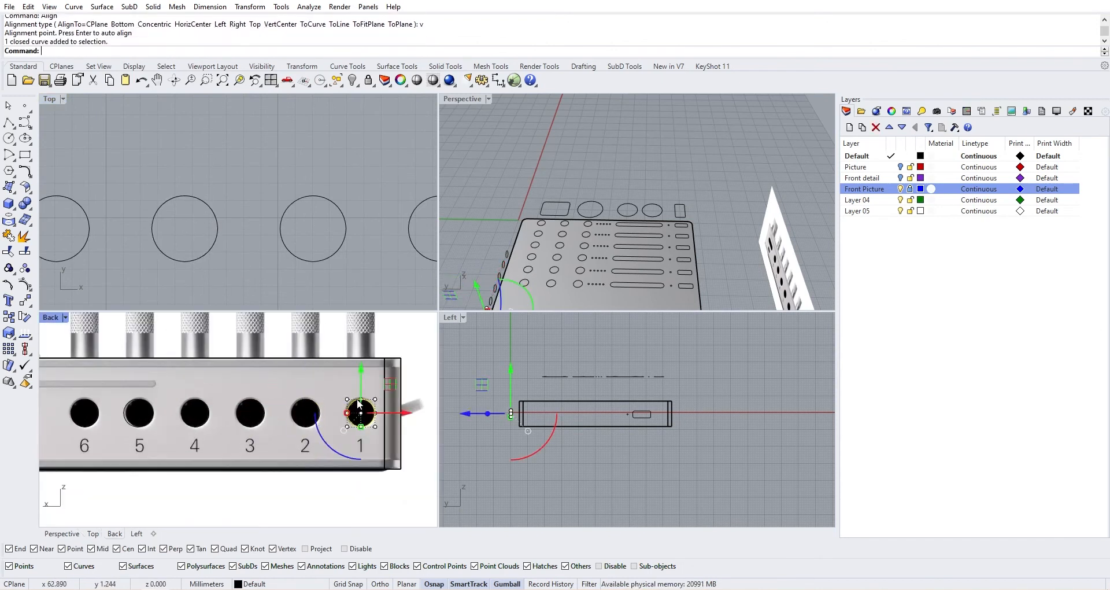
key(Return)
text(v)
key(Return)
scroll(159, 245, up, 5)
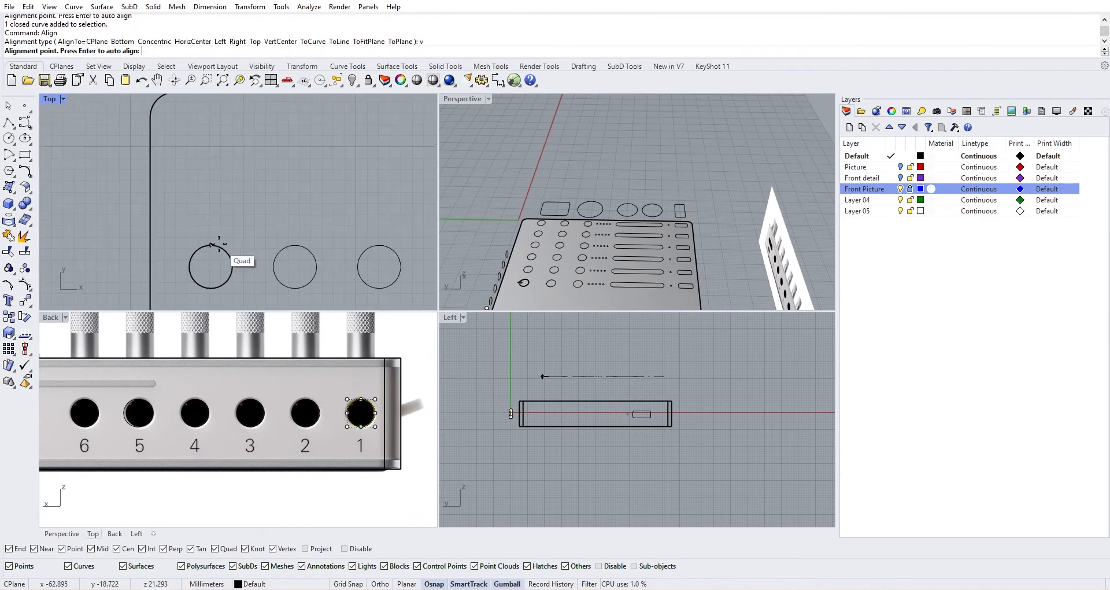
click(211, 266)
Step: Draw a rounded rectangle around the USB port in the Back view and nudge it onto the port's outline
scroll(417, 425, down, 8)
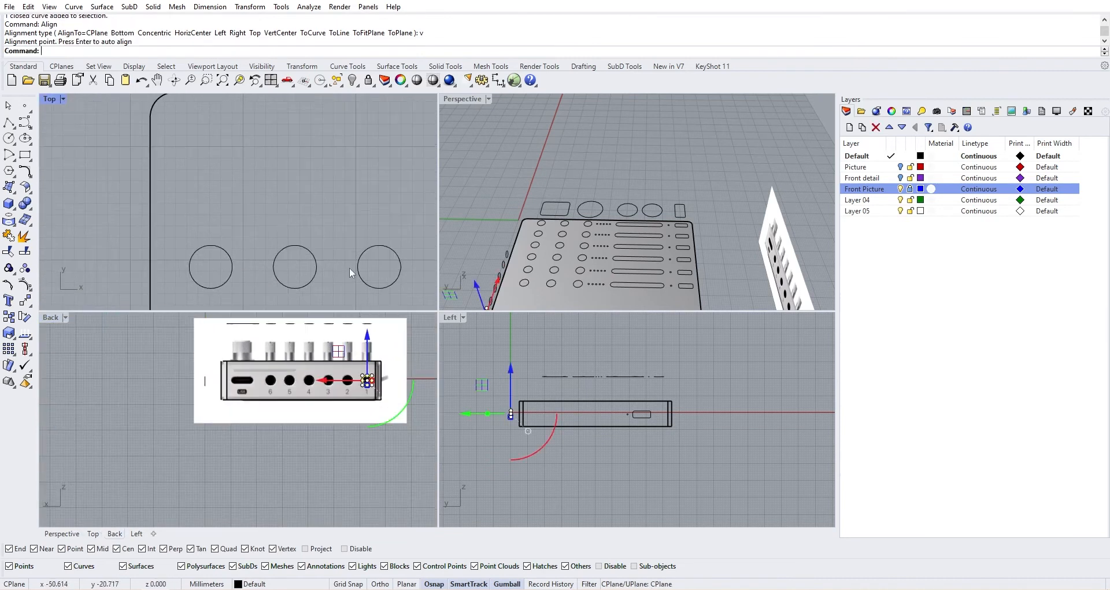
scroll(297, 215, down, 4)
scroll(242, 413, up, 8)
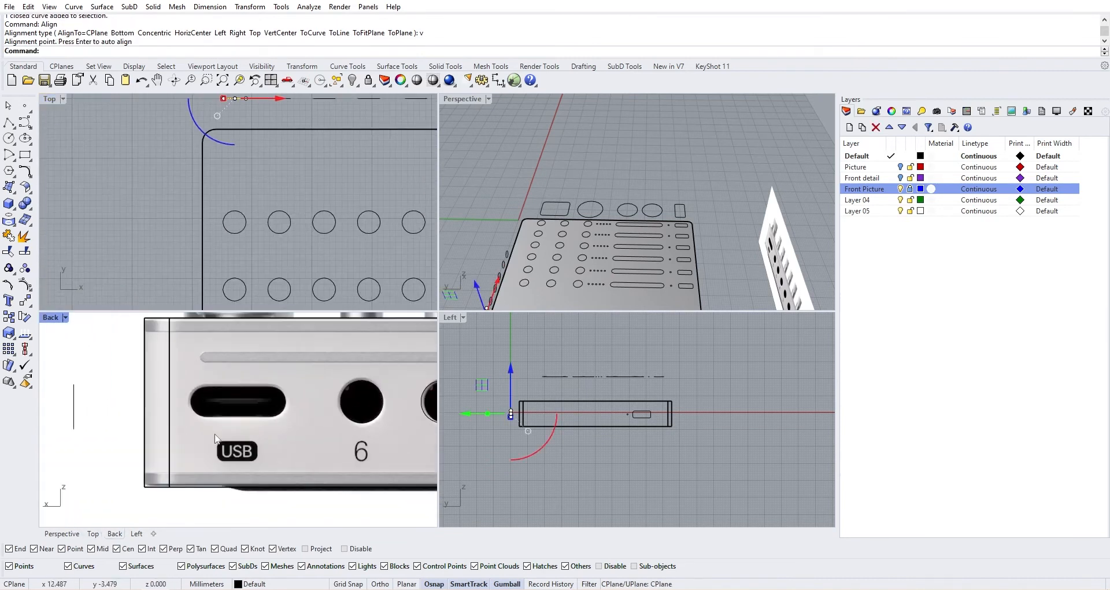
click(25, 155)
click(106, 161)
scroll(183, 372, up, 2)
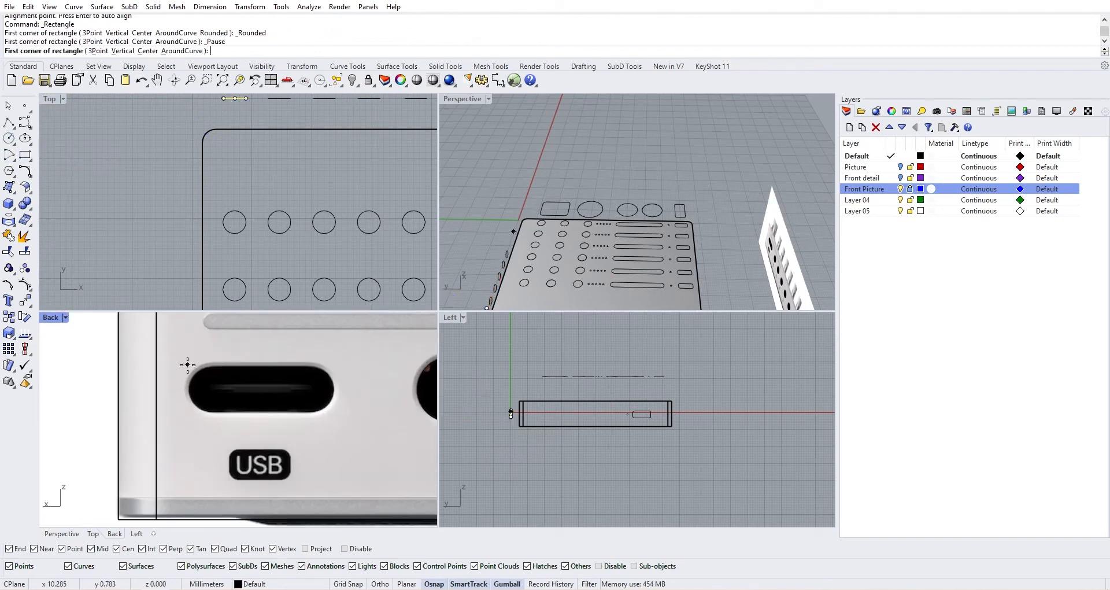
click(187, 364)
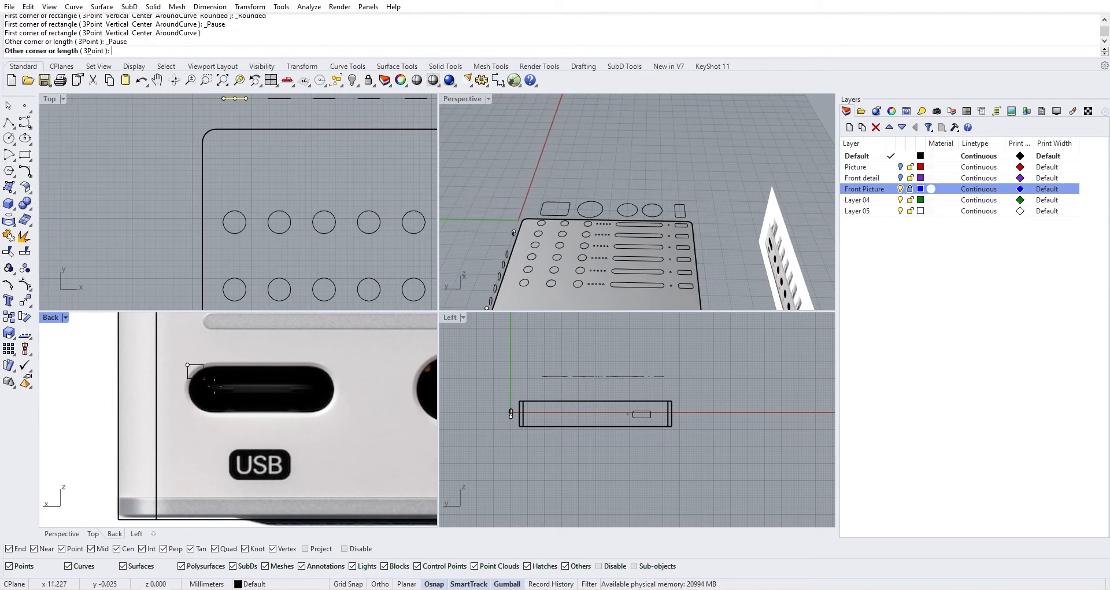
click(334, 413)
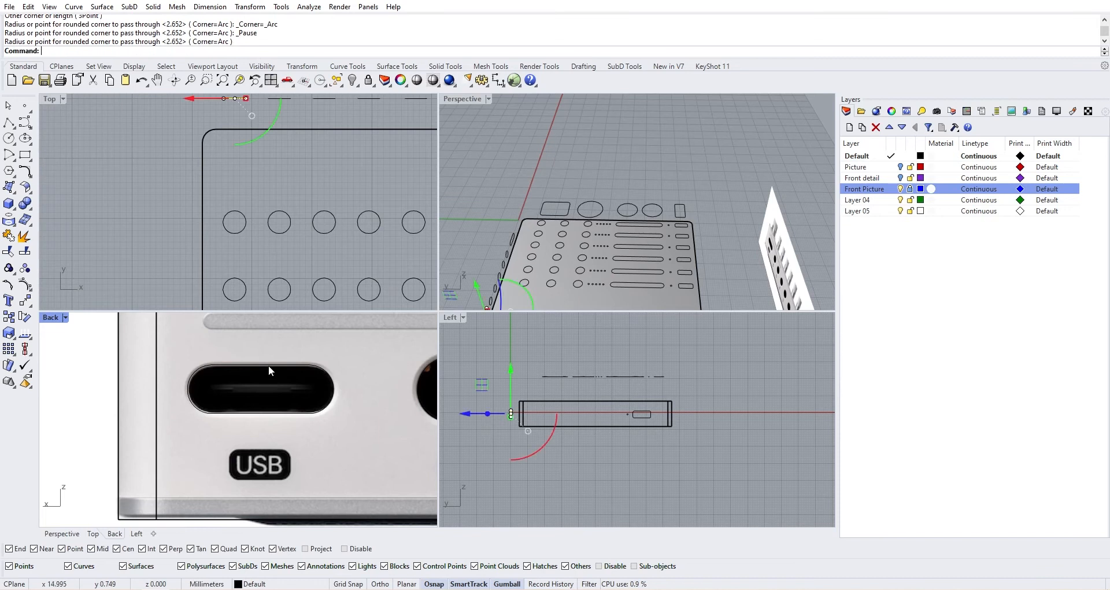
click(268, 365)
drag(301, 386, 299, 384)
Step: Align the USB port outline by VertCenter to the midpoint of the display rectangle in the Top view, and deselect it
scroll(299, 384, down, 4)
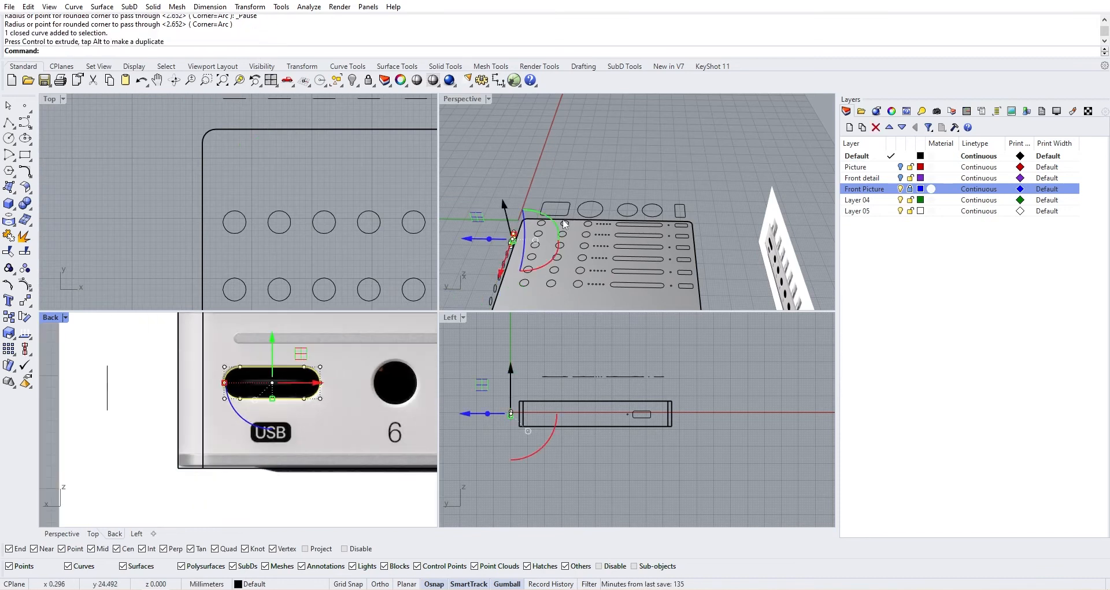
scroll(385, 211, down, 3)
right_drag(385, 212, 316, 240)
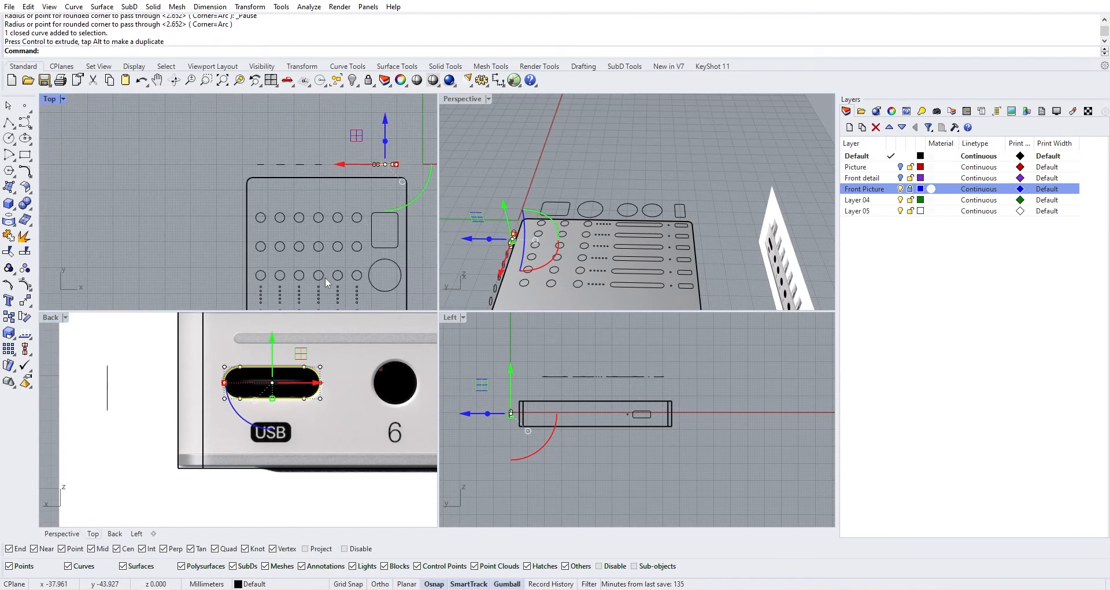
scroll(270, 392, down, 2)
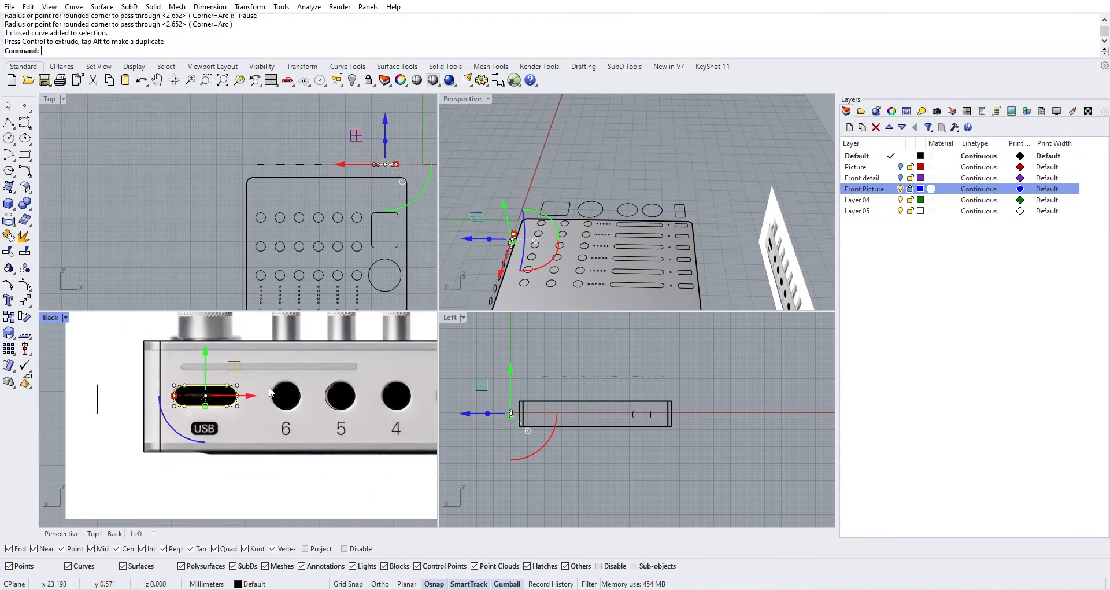
key(Return)
text(v)
key(Return)
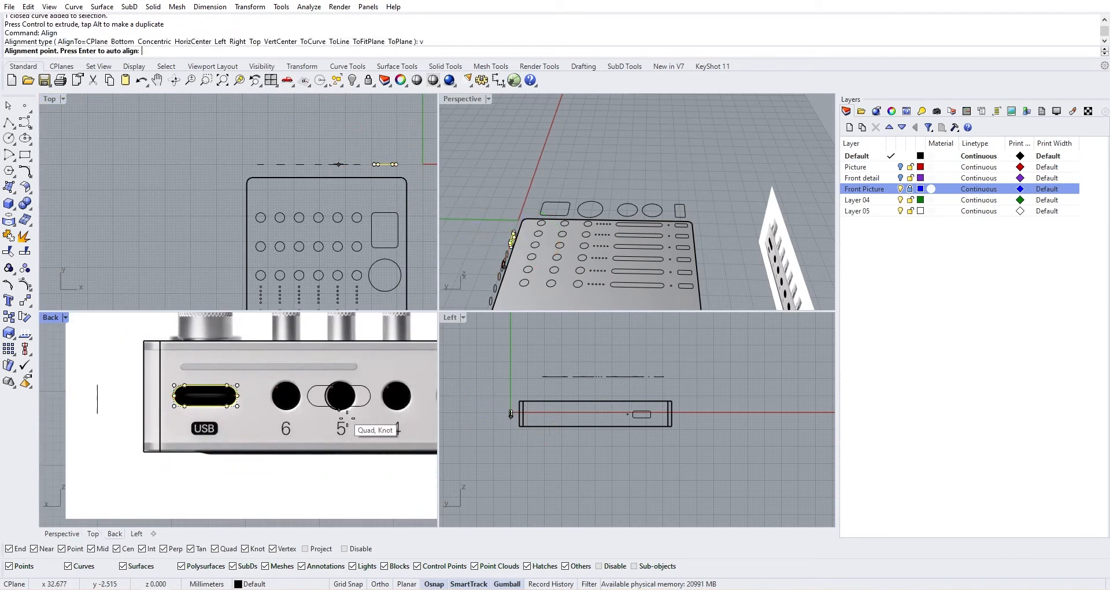
scroll(357, 421, down, 2)
scroll(384, 179, up, 2)
key(Return)
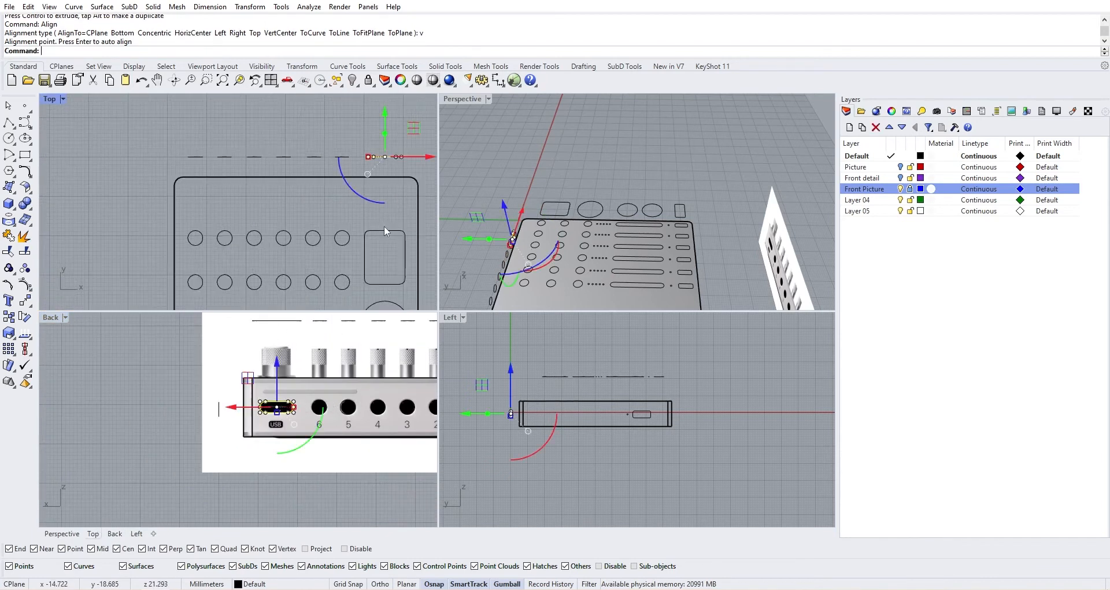
scroll(380, 221, down, 3)
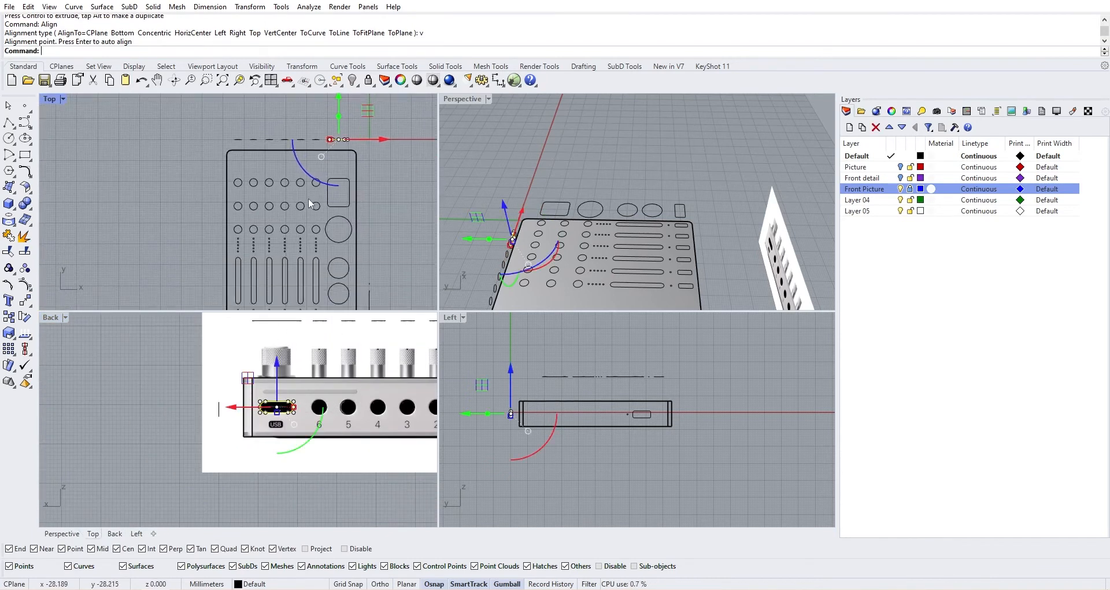
key(Escape)
Step: Draw a rounded rectangle about 24 mm long over the thin groove above the USB port in the Back view
right_drag(156, 421, 63, 416)
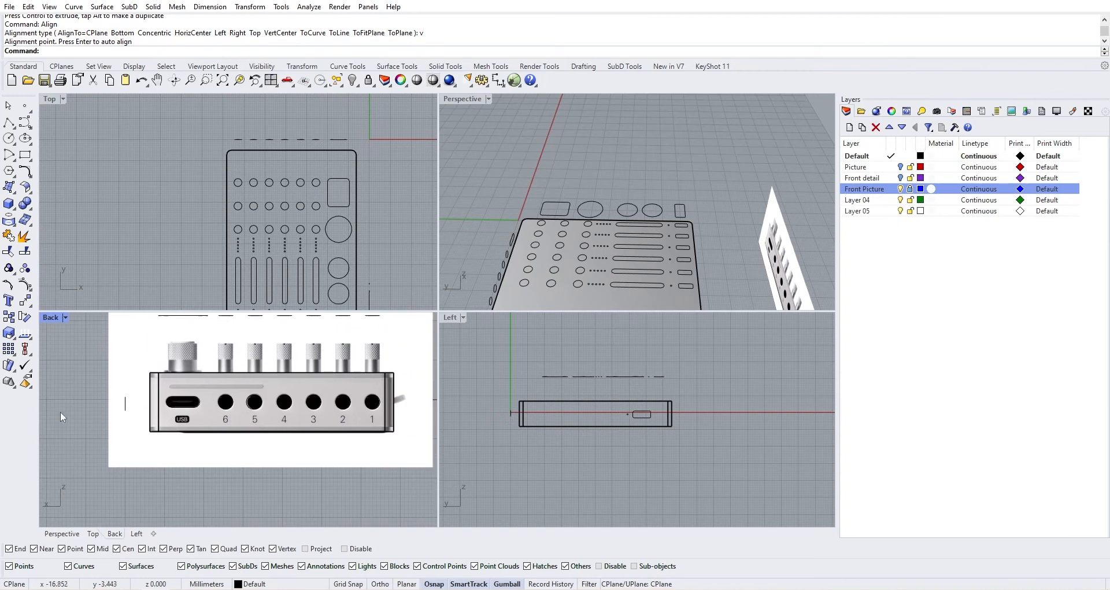
scroll(146, 450, up, 4)
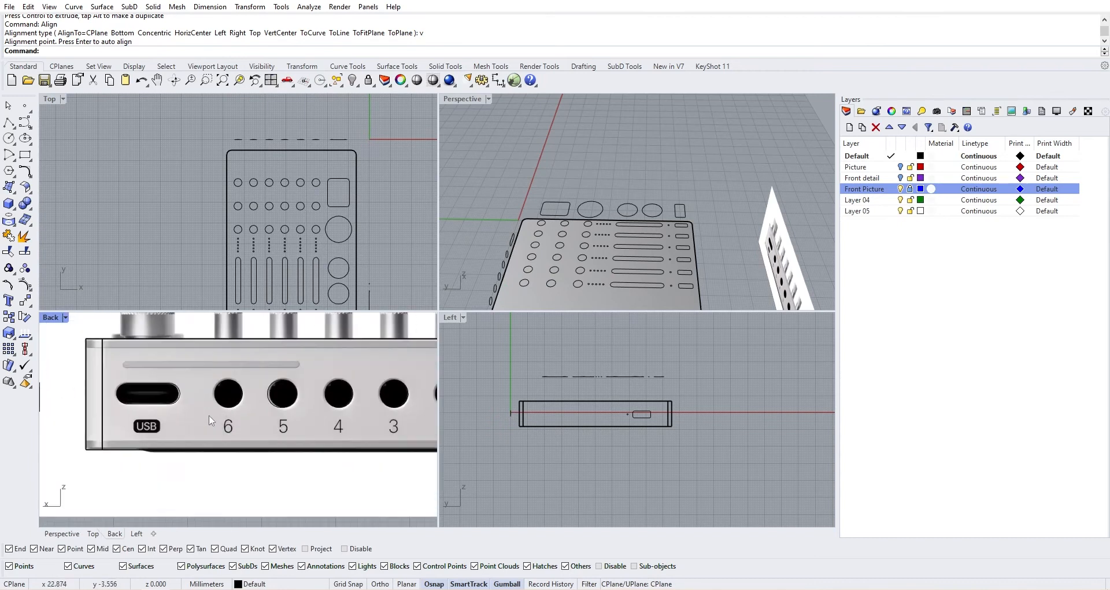
right_drag(116, 371, 131, 386)
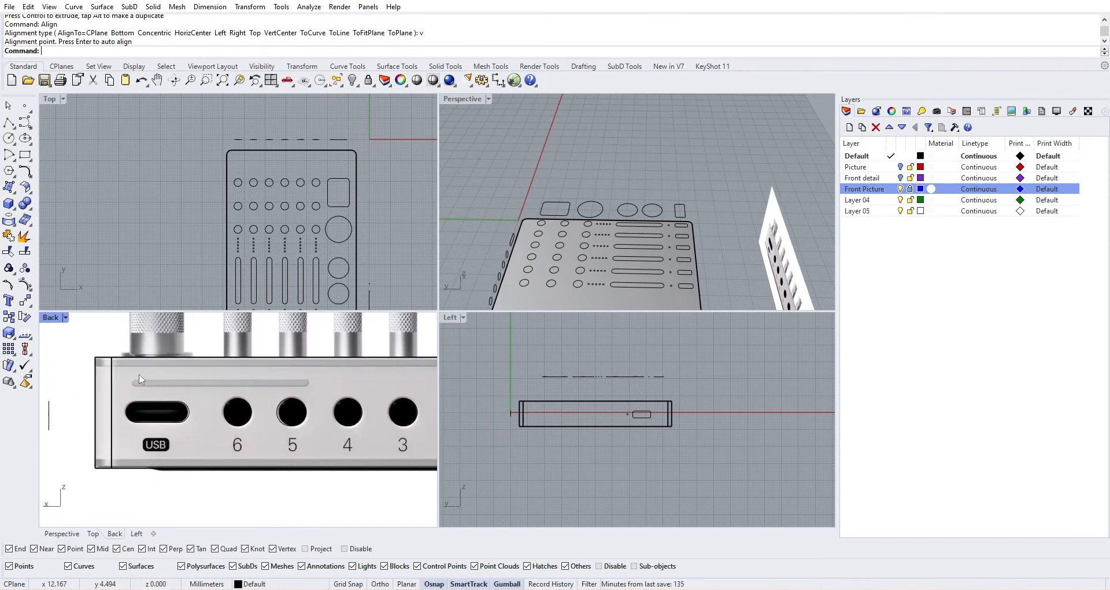
click(31, 161)
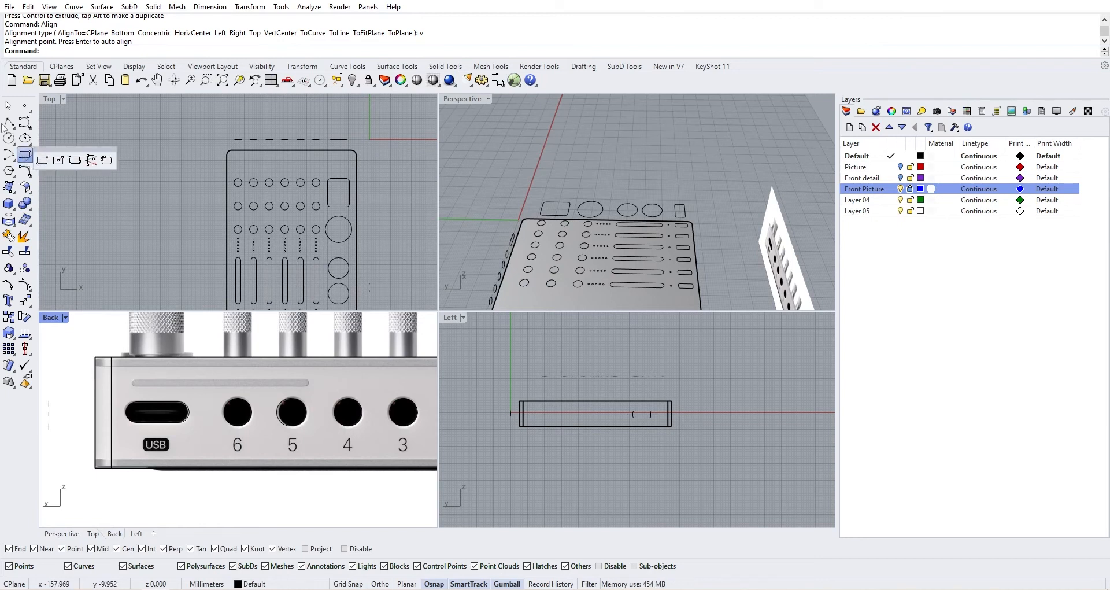
click(13, 142)
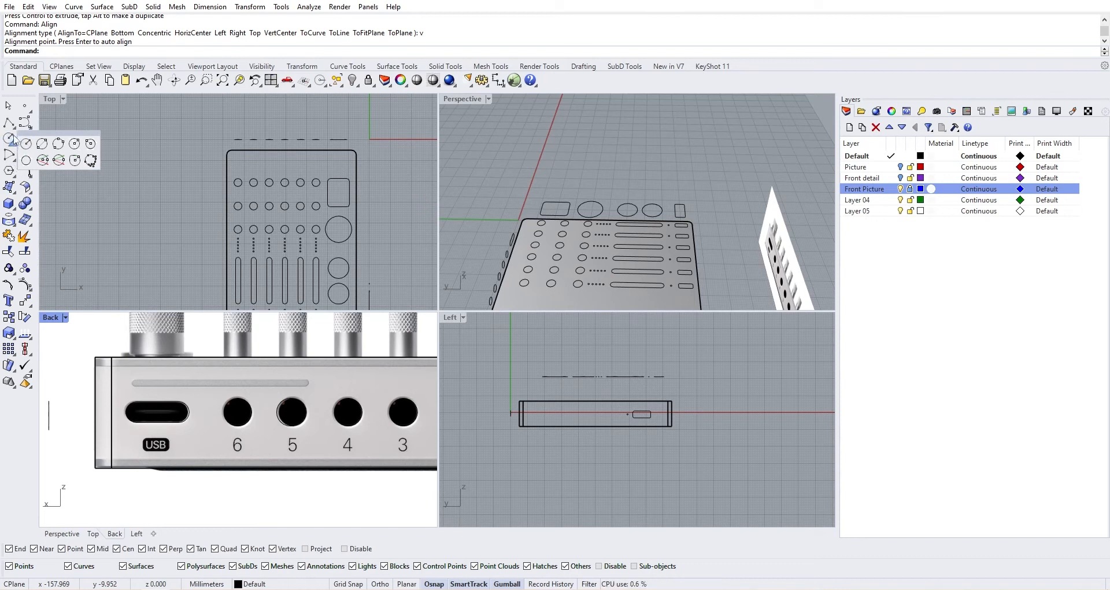
click(29, 159)
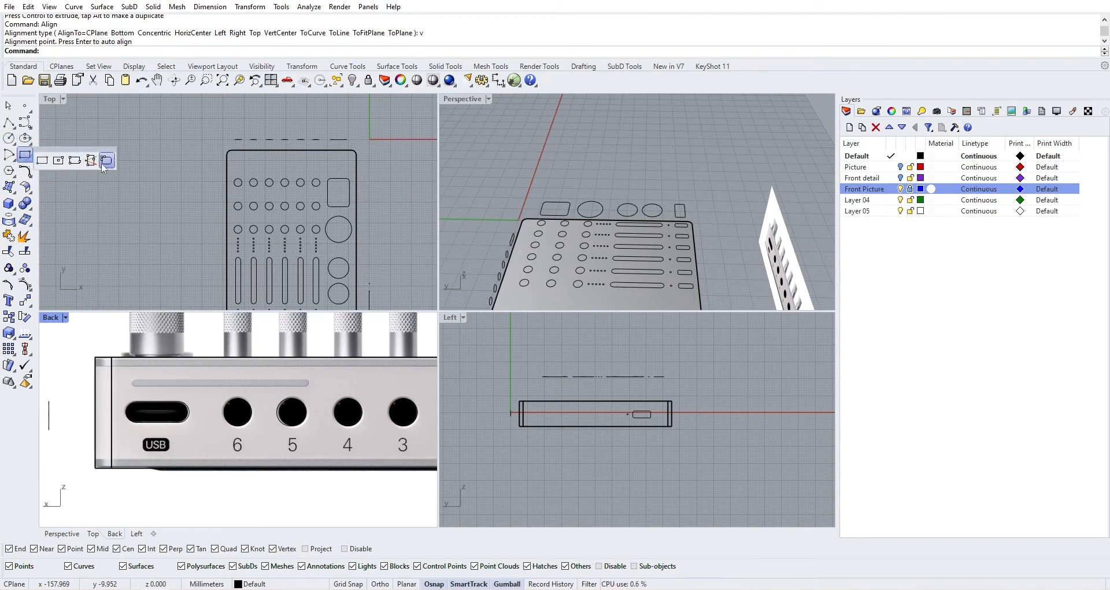
click(105, 160)
scroll(122, 425, up, 3)
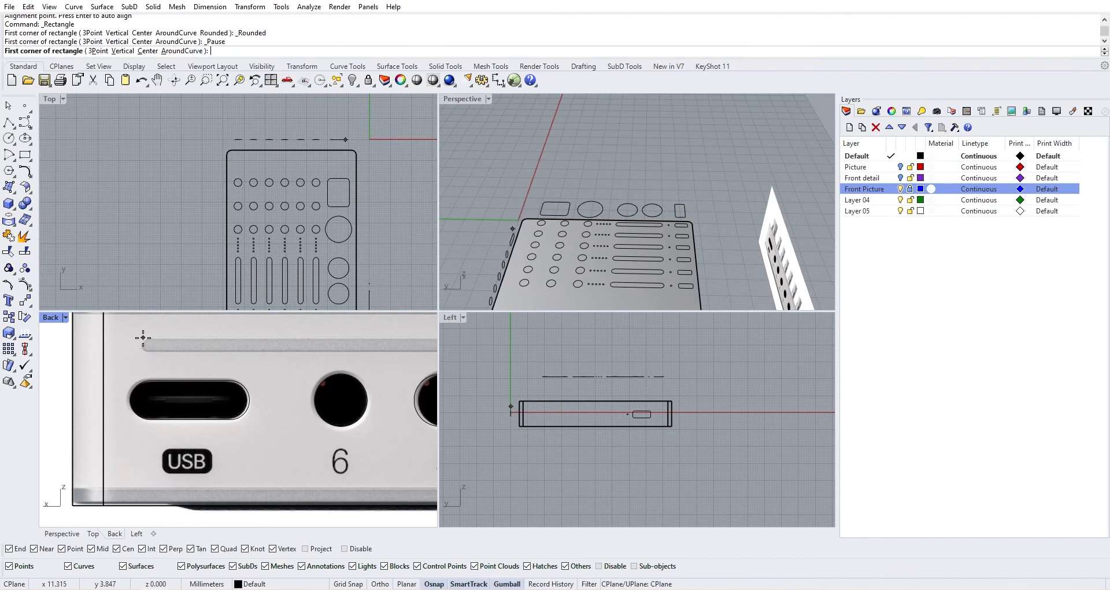
click(143, 337)
scroll(143, 341, down, 2)
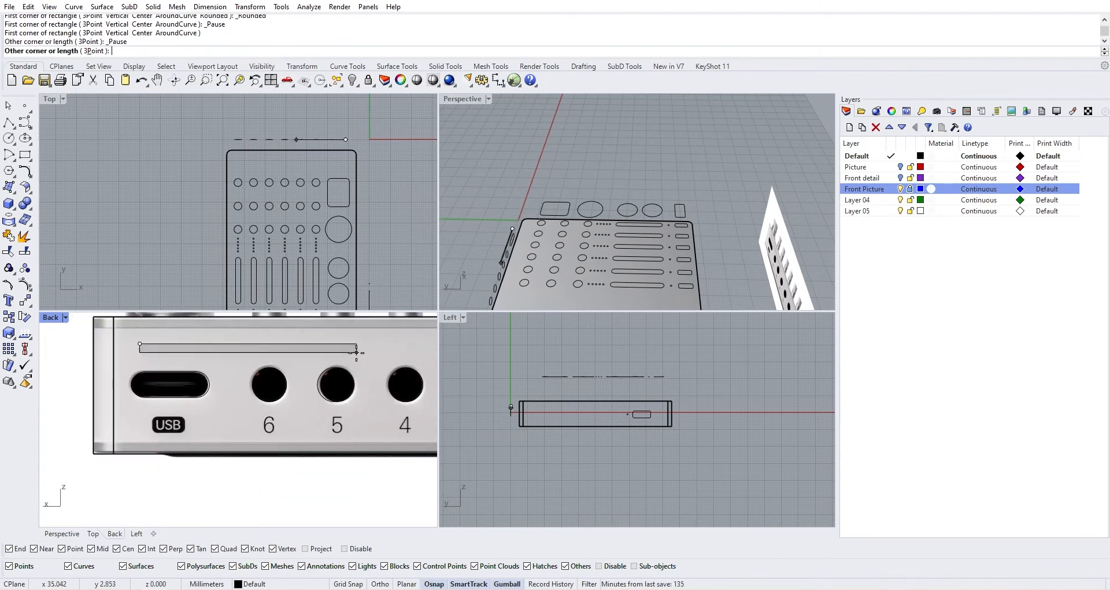
click(356, 351)
key(Return)
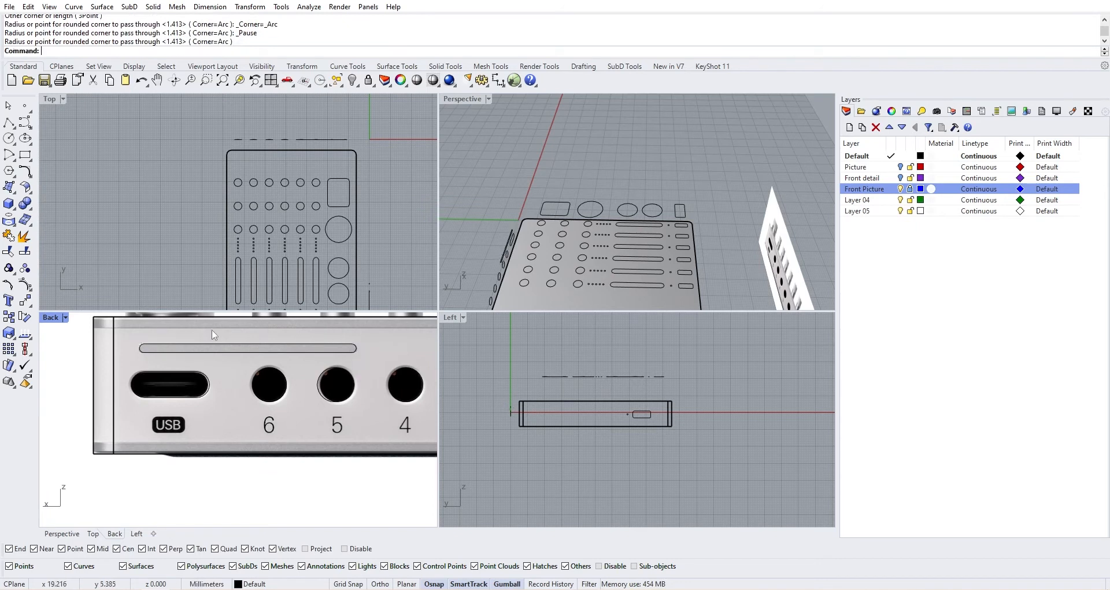
Step: Turn on the visibility of the Picture layer to show its reference images
scroll(318, 370, down, 3)
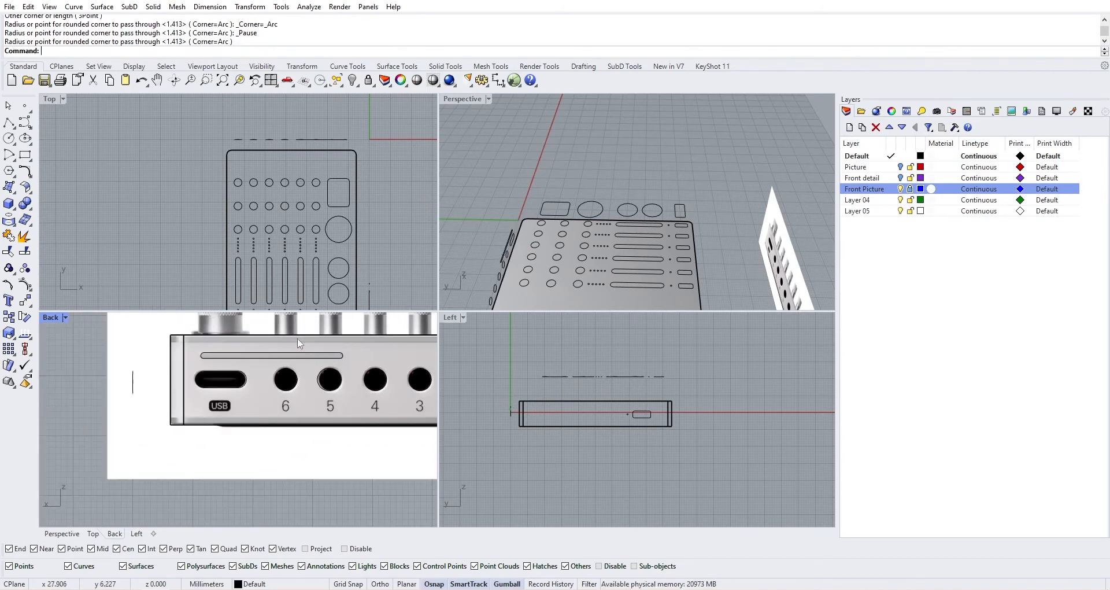
scroll(353, 444, down, 2)
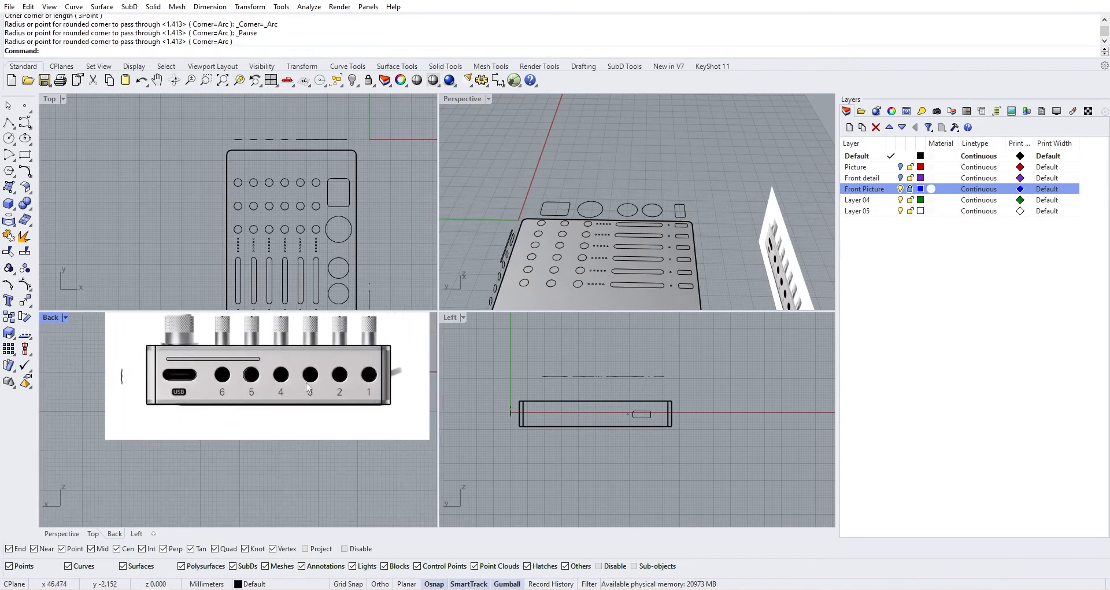
scroll(599, 247, down, 4)
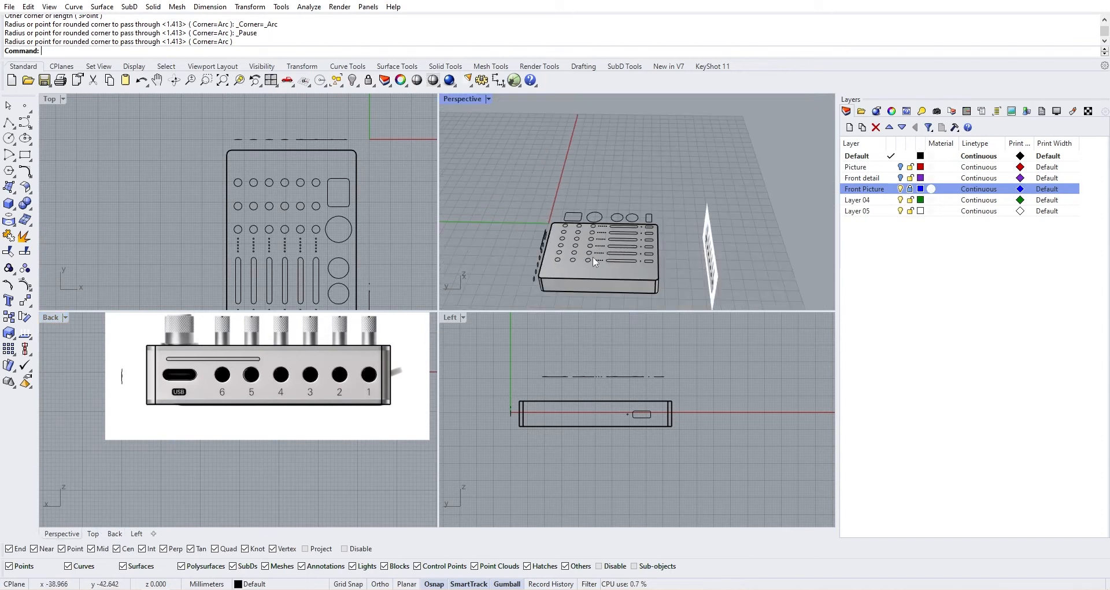
right_drag(592, 255, 598, 242)
scroll(586, 266, up, 4)
scroll(587, 265, down, 4)
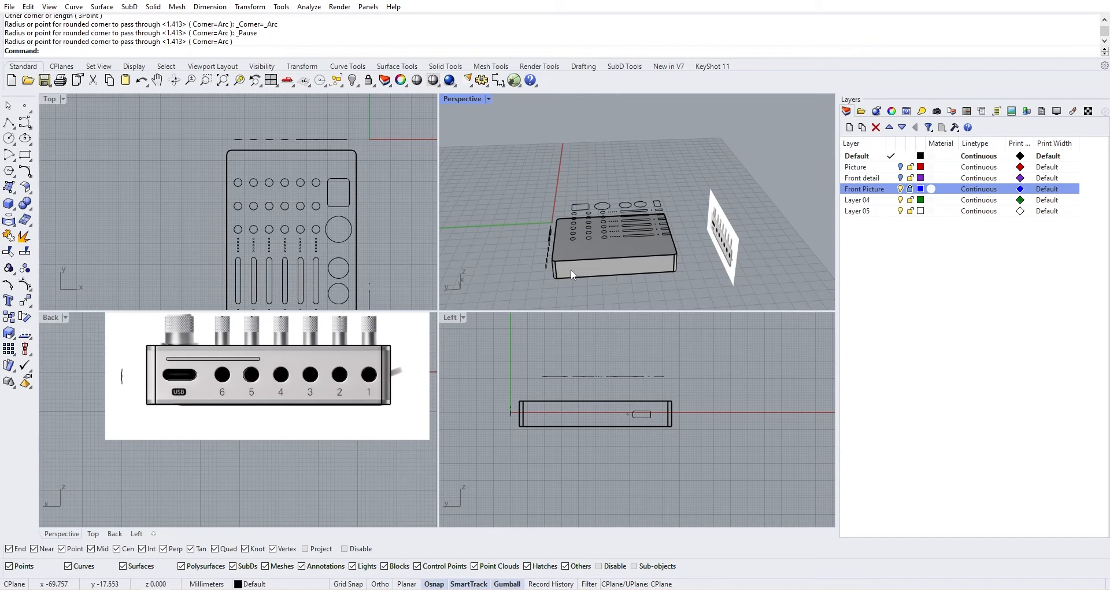
click(900, 167)
scroll(596, 224, up, 4)
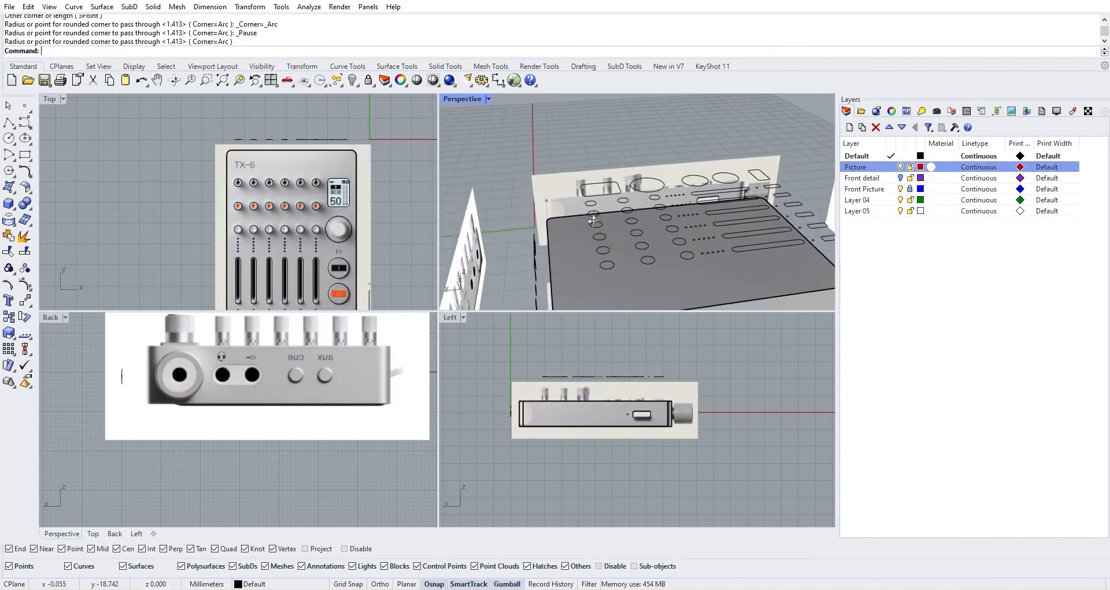
Step: Draw a rounded rectangle with about 3.8 mm corner radius over the pale end patch in the maximized Left view, extending past the body's end
right_drag(593, 221, 555, 207)
scroll(554, 205, up, 4)
scroll(607, 225, down, 2)
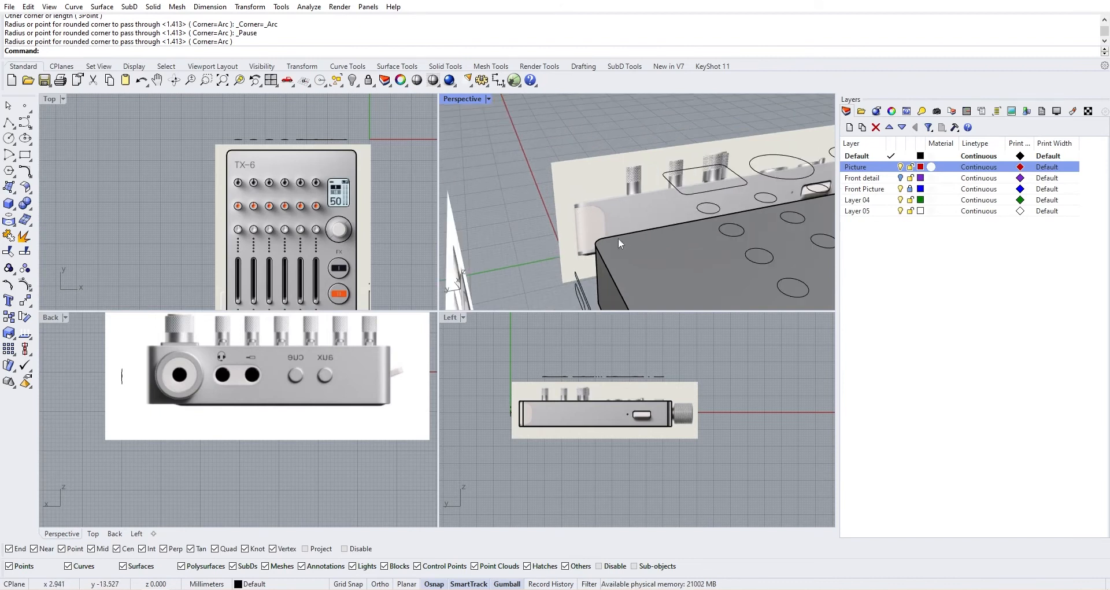
scroll(616, 234, down, 6)
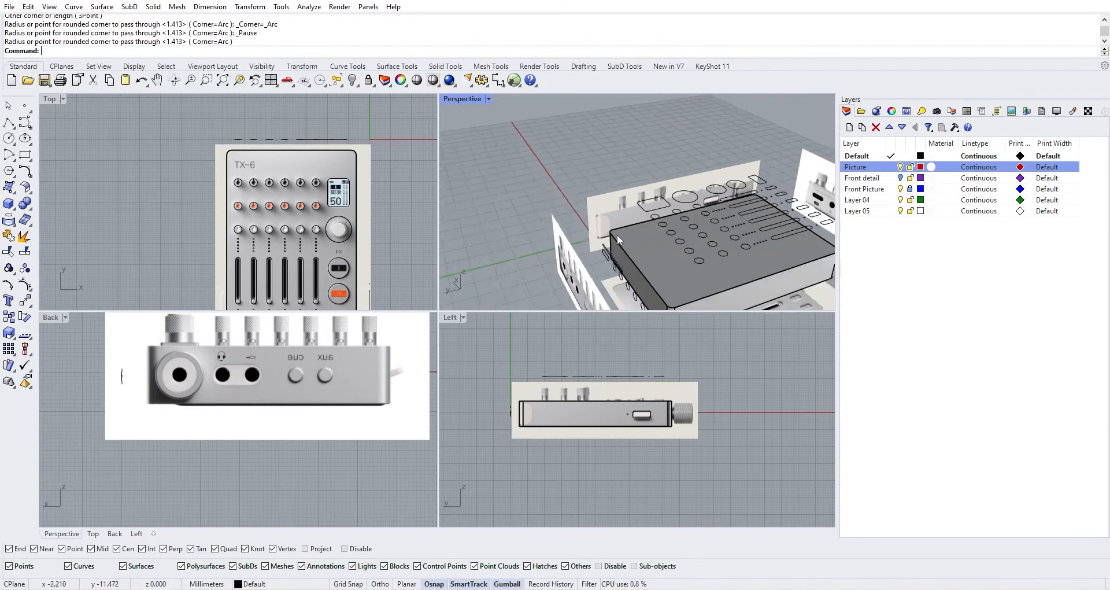
mouse_move(601, 240)
right_down()
mouse_move(688, 269)
mouse_move(645, 245)
mouse_move(610, 253)
right_up()
scroll(525, 425, up, 5)
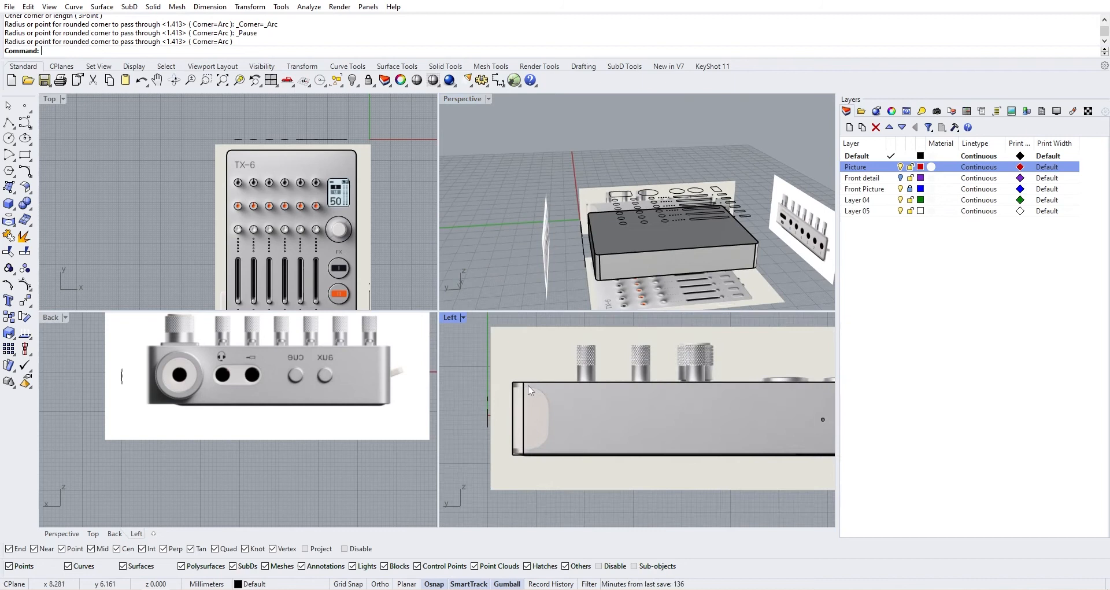
double_click(451, 317)
scroll(337, 440, down, 2)
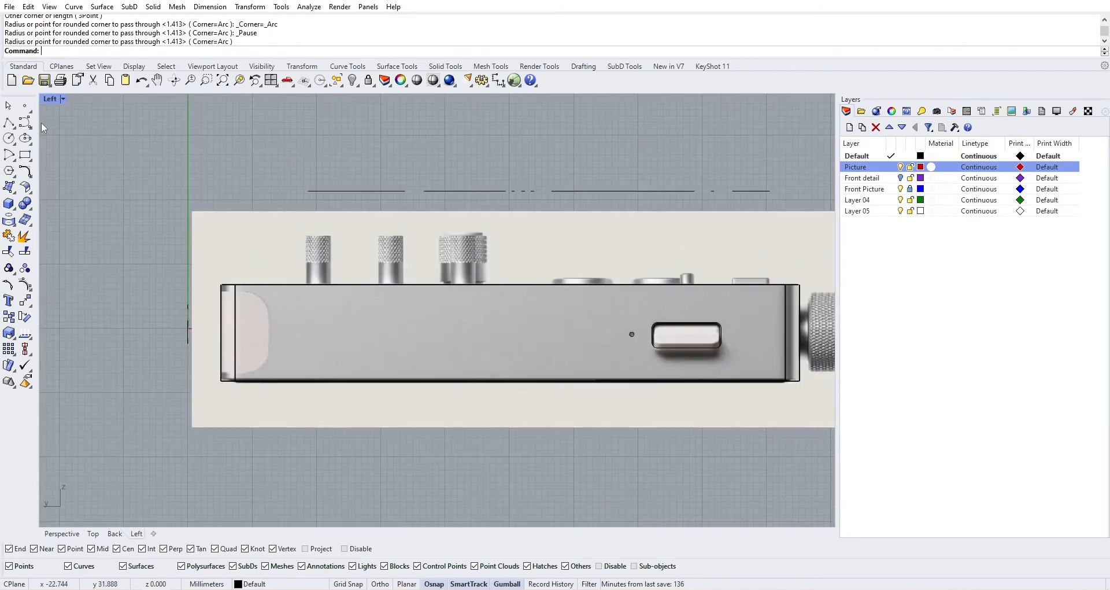
click(28, 158)
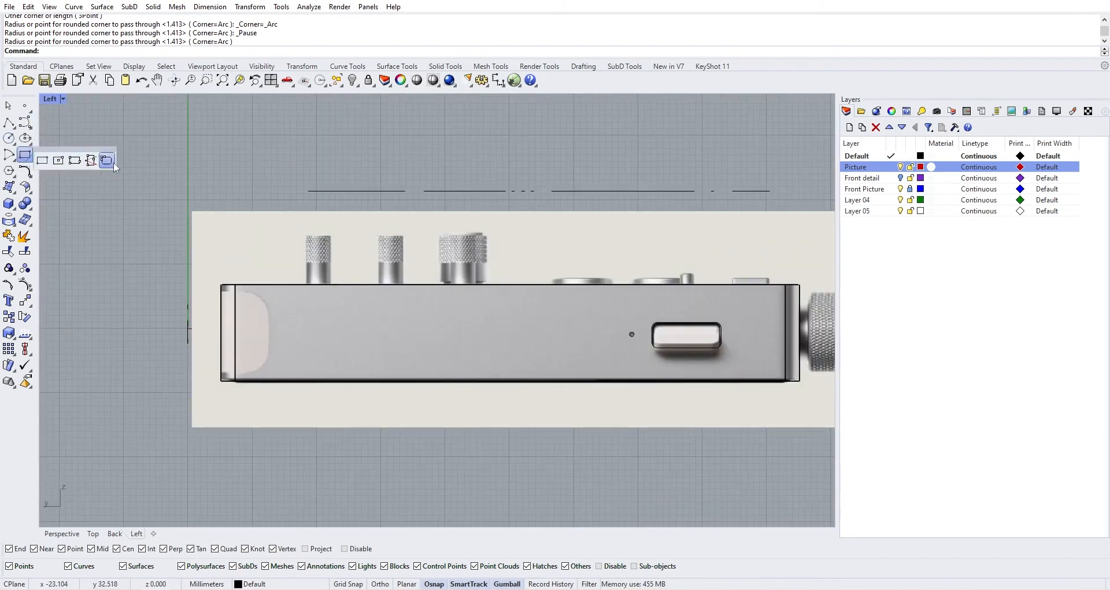
click(113, 165)
scroll(205, 289, up, 2)
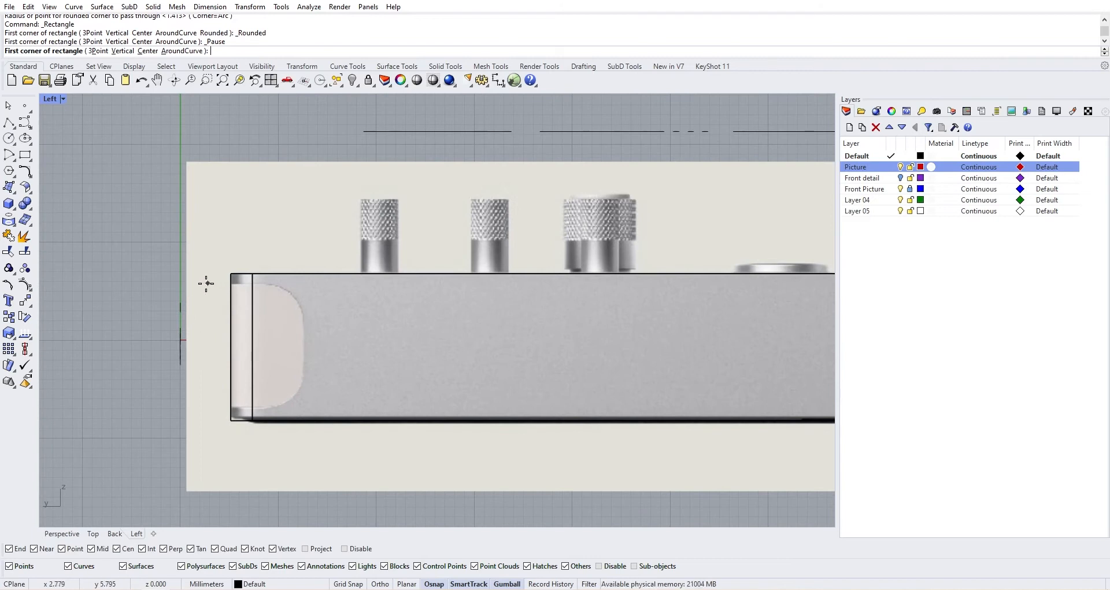
click(156, 285)
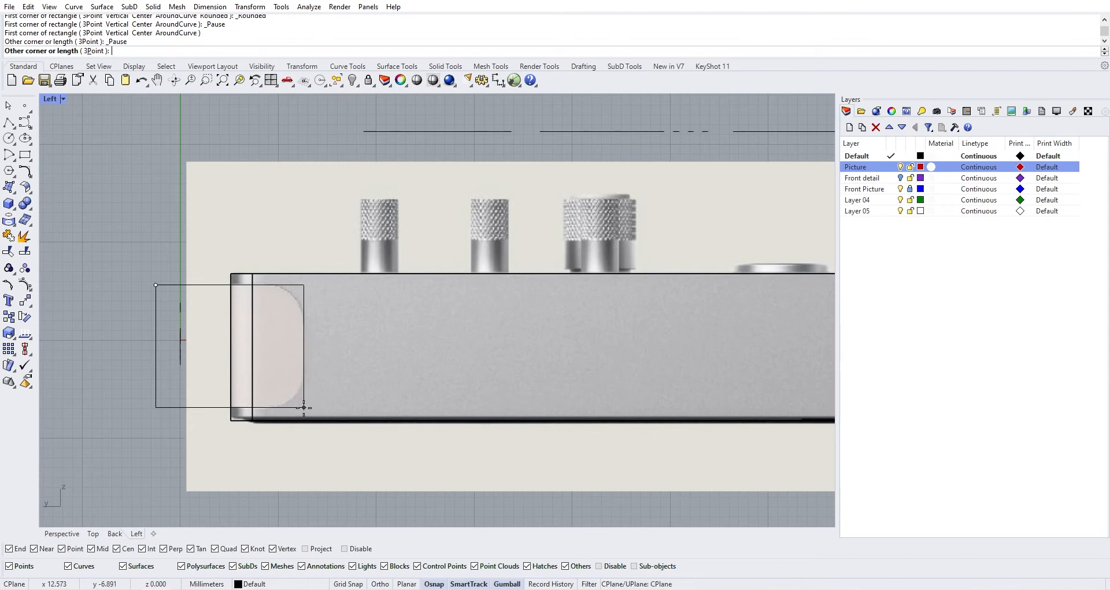
click(303, 407)
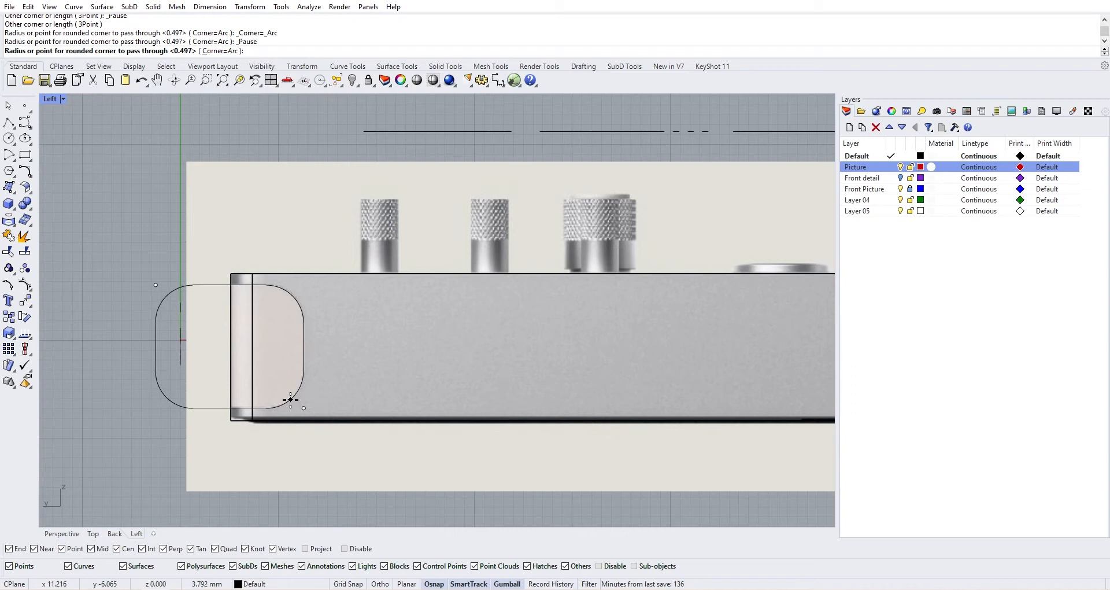
click(291, 399)
Step: Align the rounded rectangle by HorizCenter to the midpoint of the body's vertical end edge in the Left view, and deselect it
click(226, 280)
click(218, 283)
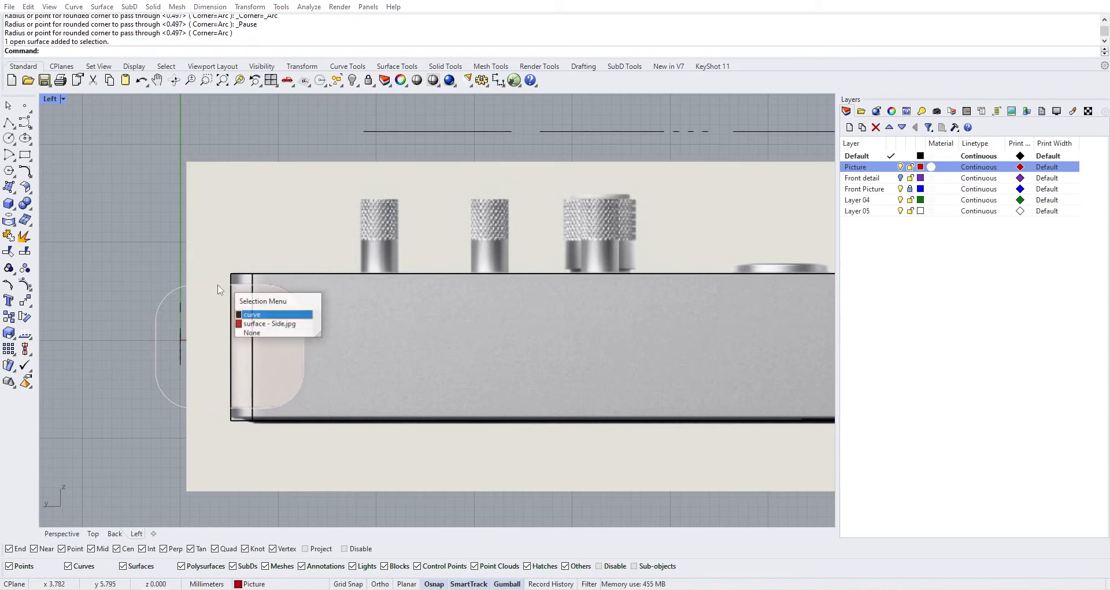
right_click(257, 288)
text(Align)
key(Return)
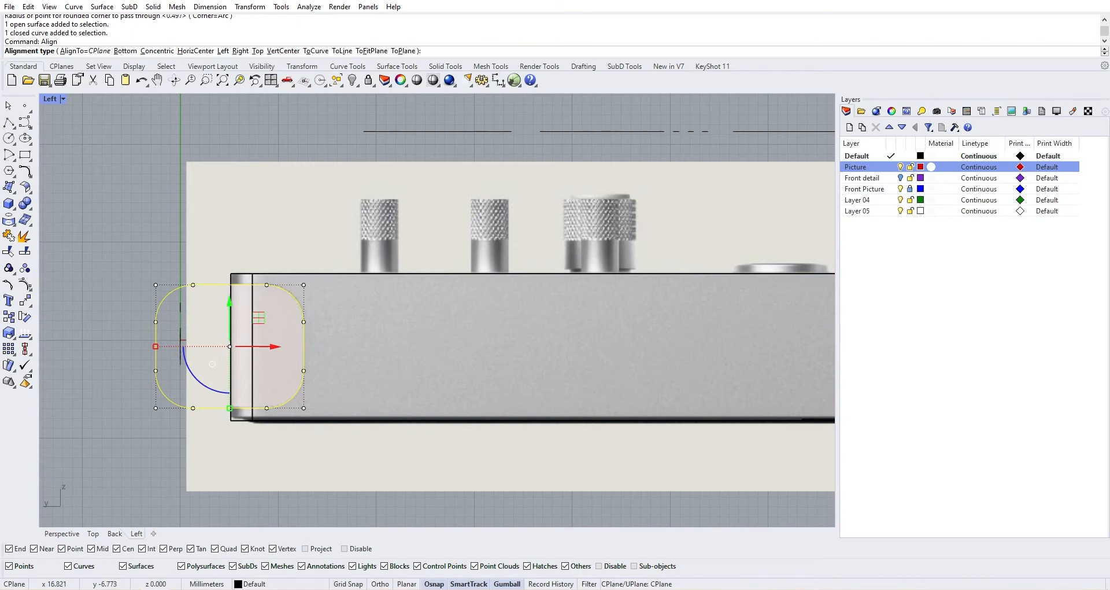
key(Return)
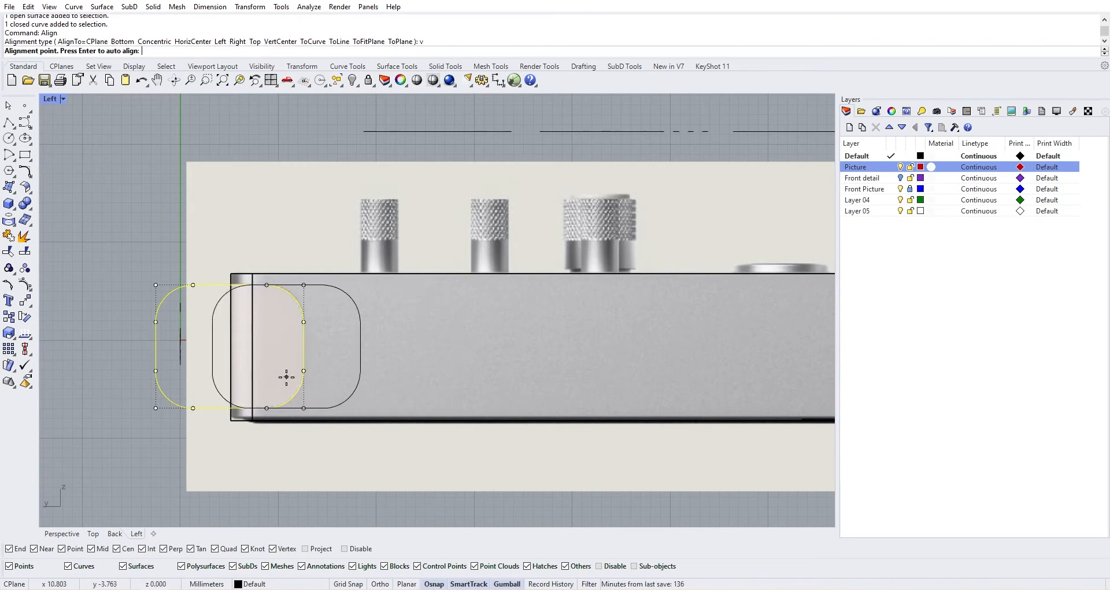
key(Escape)
key(Return)
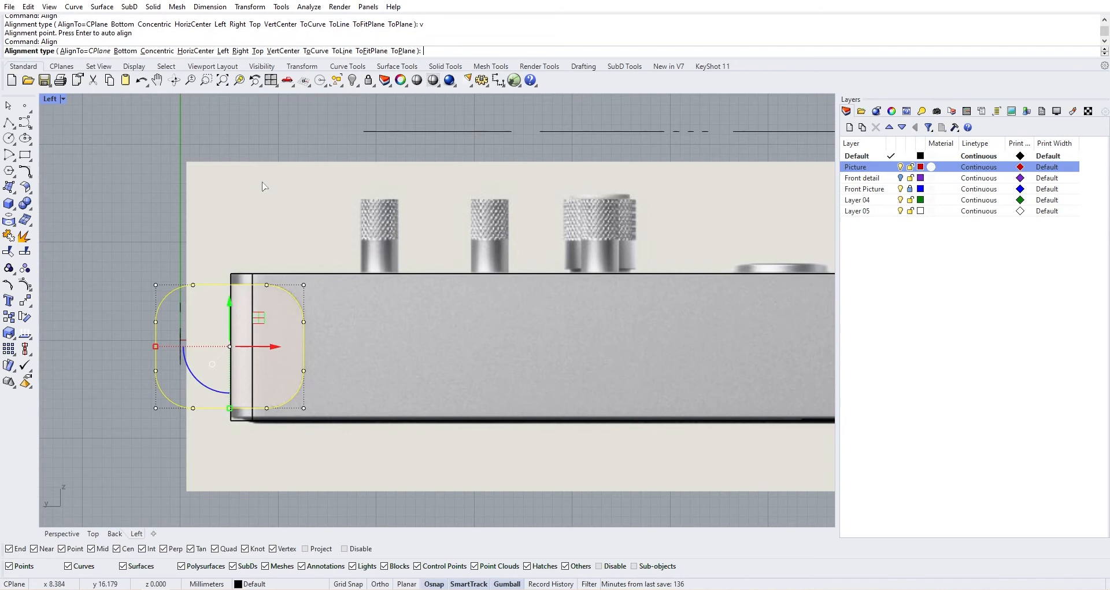
click(197, 51)
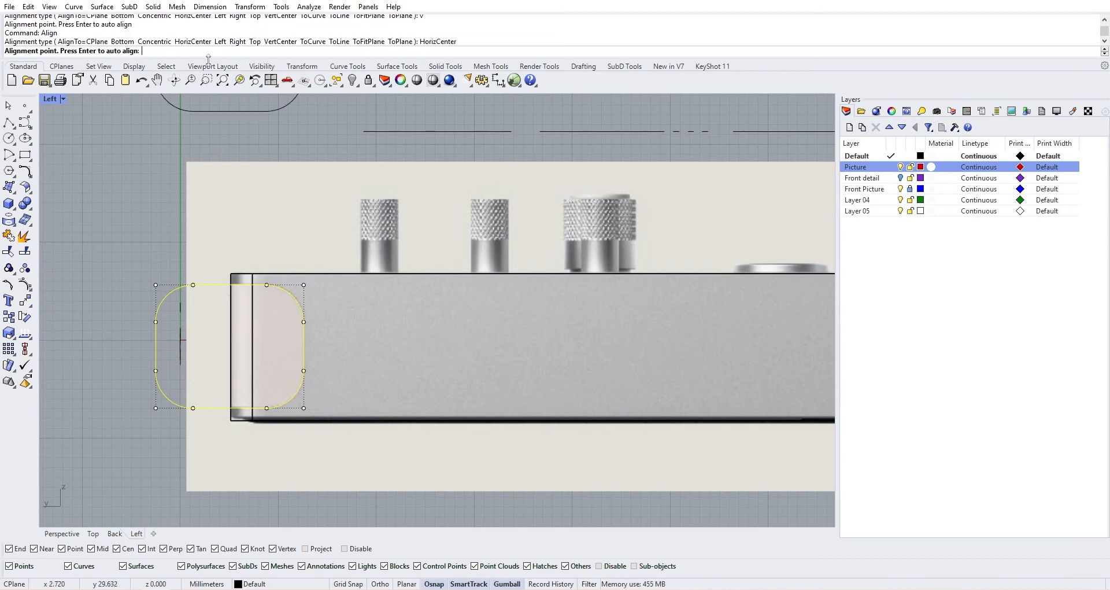
click(253, 347)
click(81, 377)
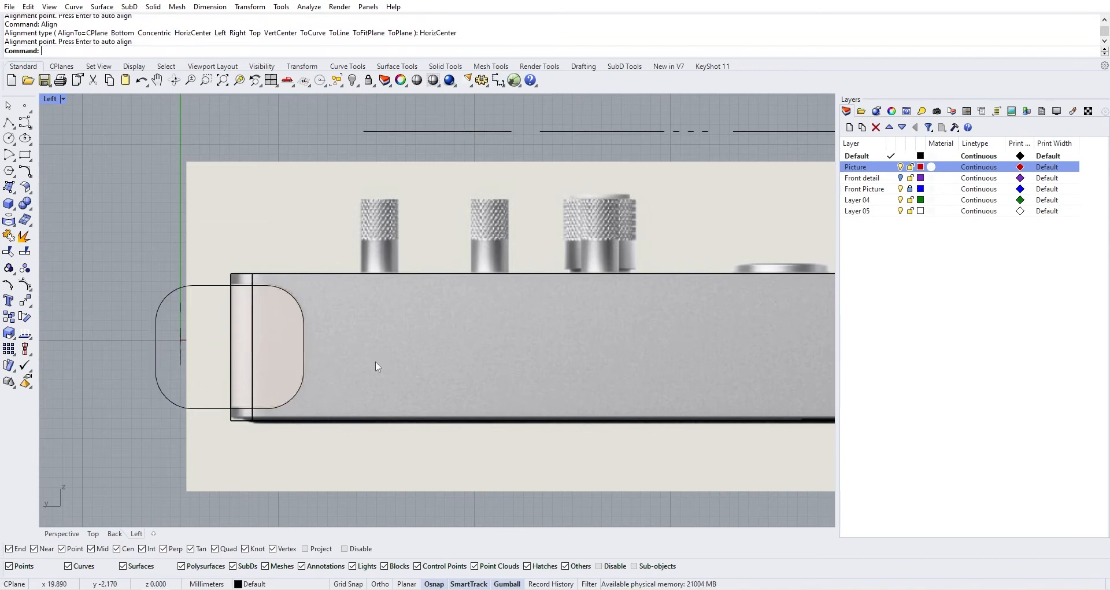
Step: Set the Left view's display mode to Shaded, with nothing selected
scroll(377, 367, down, 5)
scroll(390, 372, up, 3)
click(292, 313)
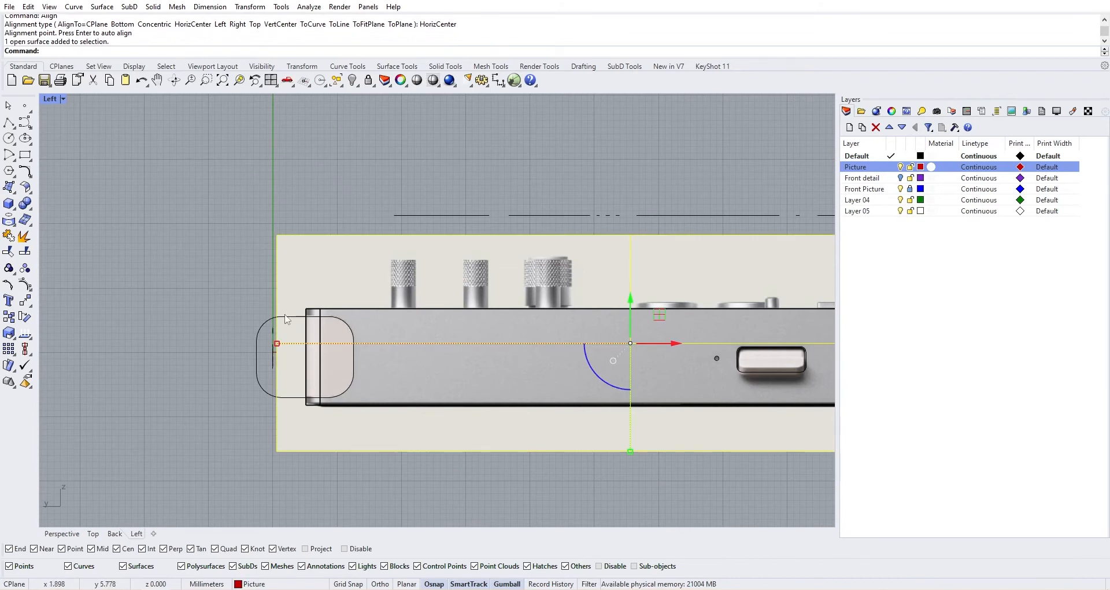
click(291, 317)
click(421, 360)
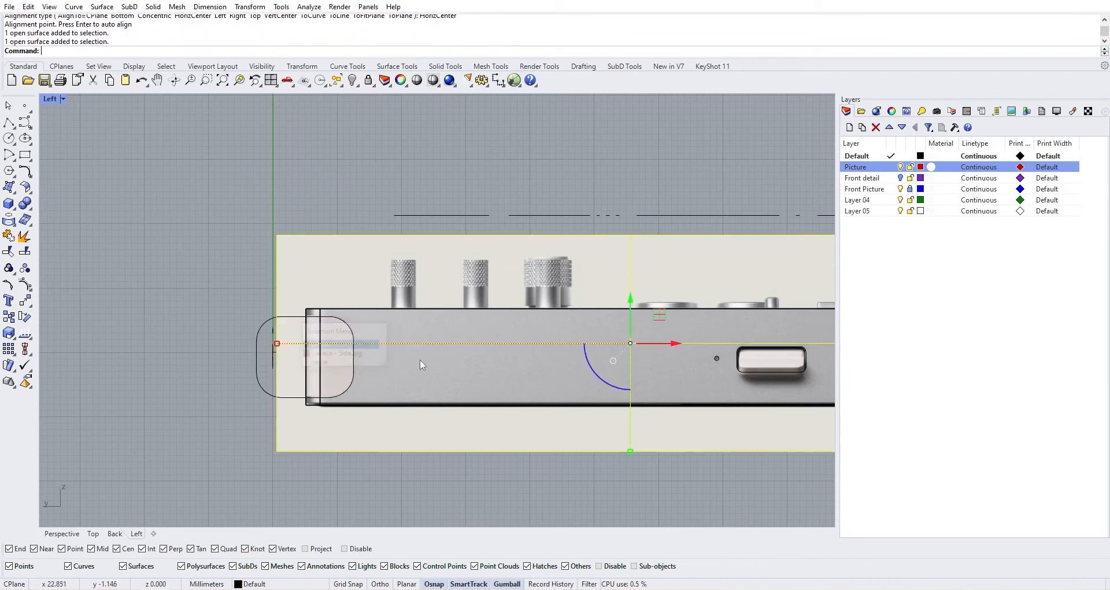
click(165, 173)
click(52, 99)
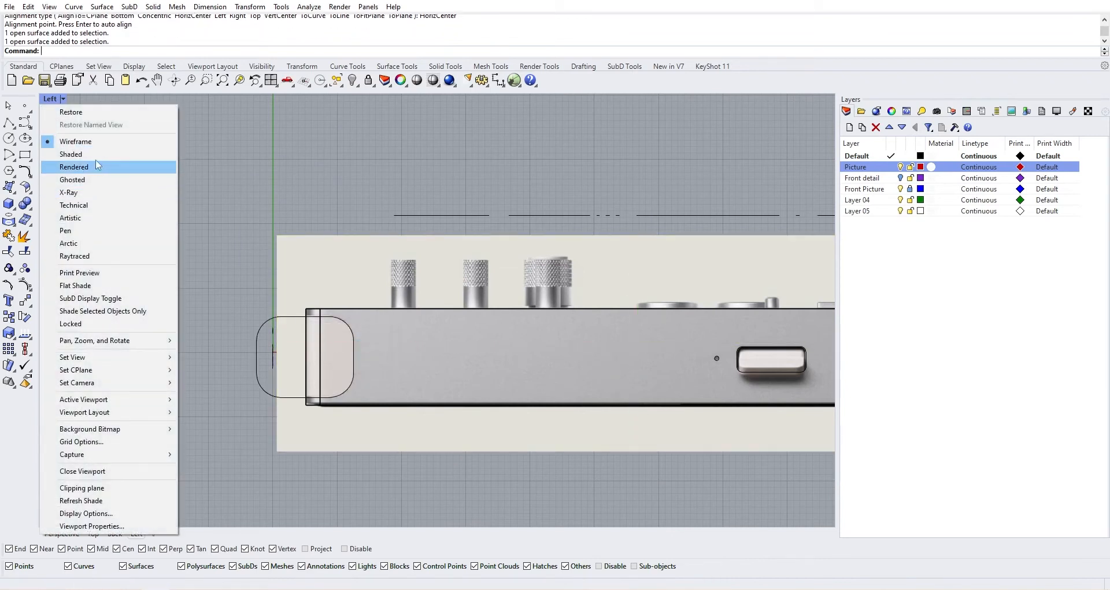
click(92, 154)
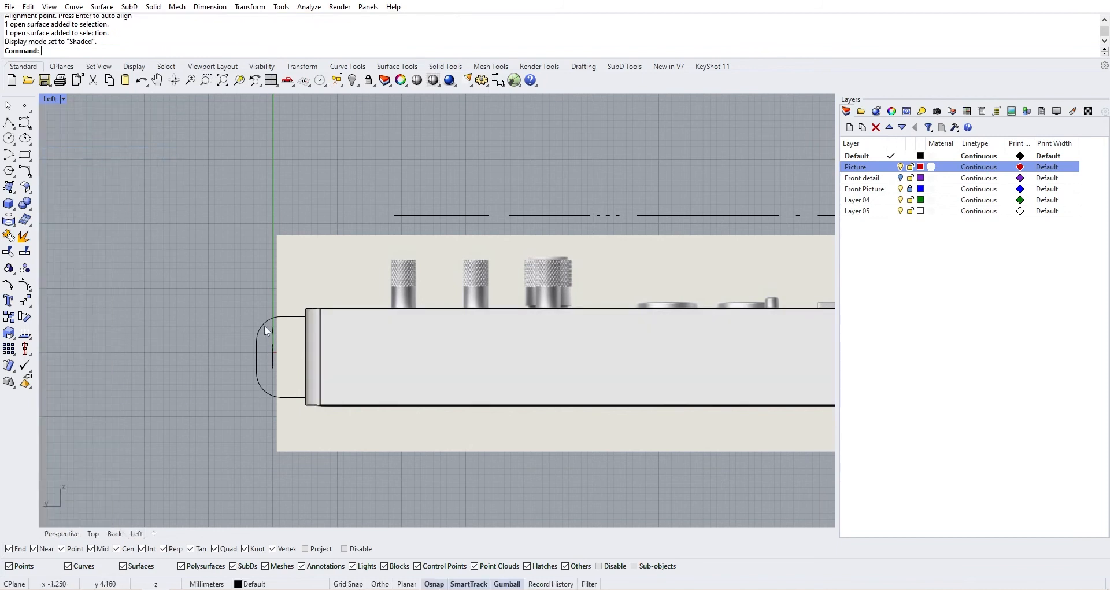
Step: Project the rounded rectangle onto the mixer body in the Left view along the CPlaneZ direction
click(9, 220)
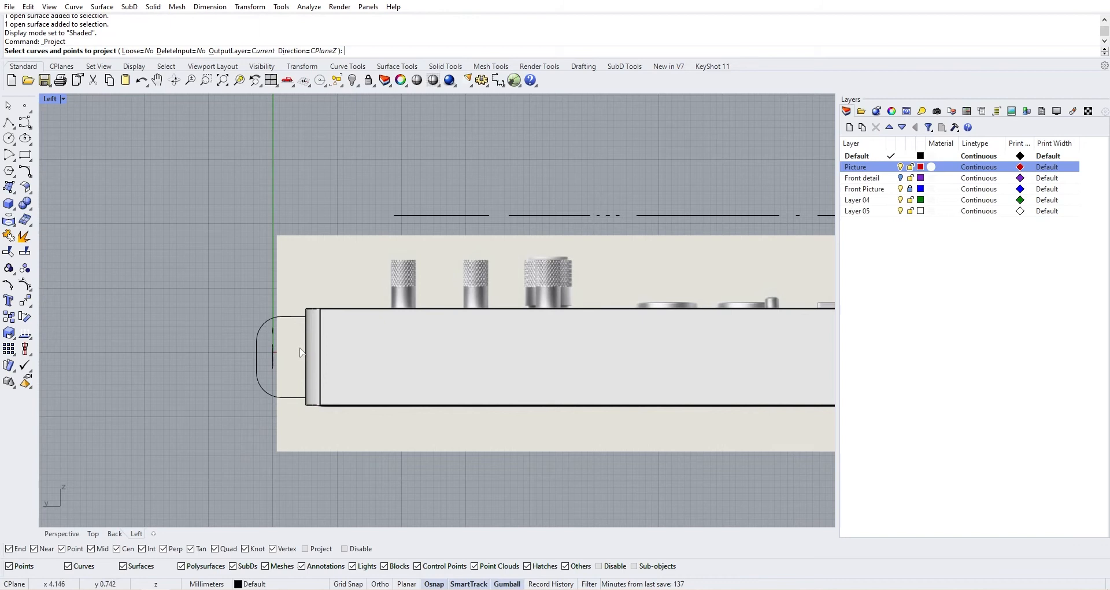
click(260, 335)
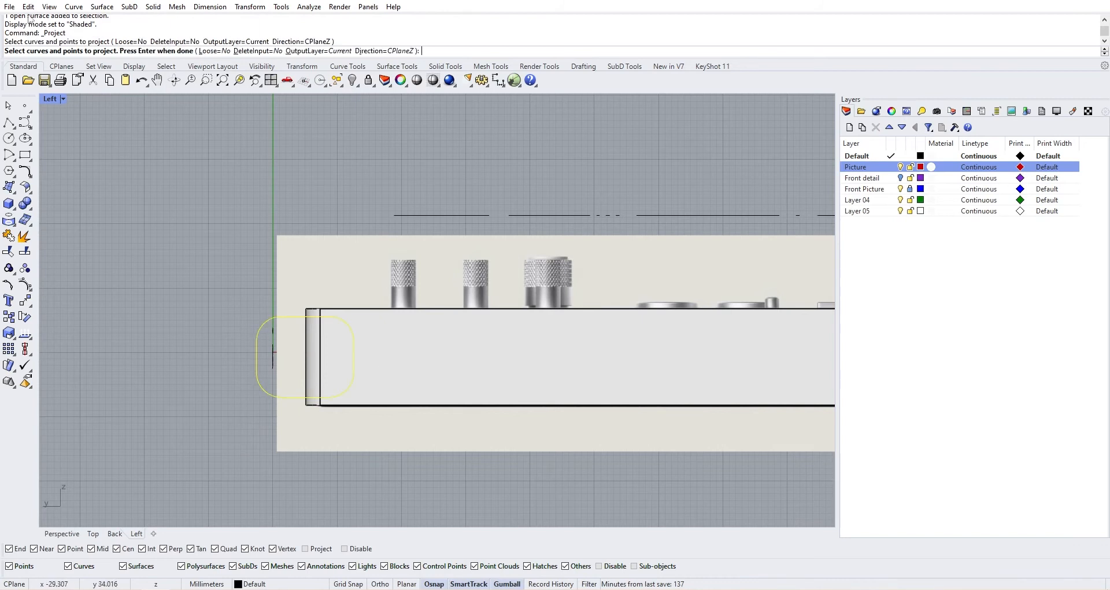
key(Return)
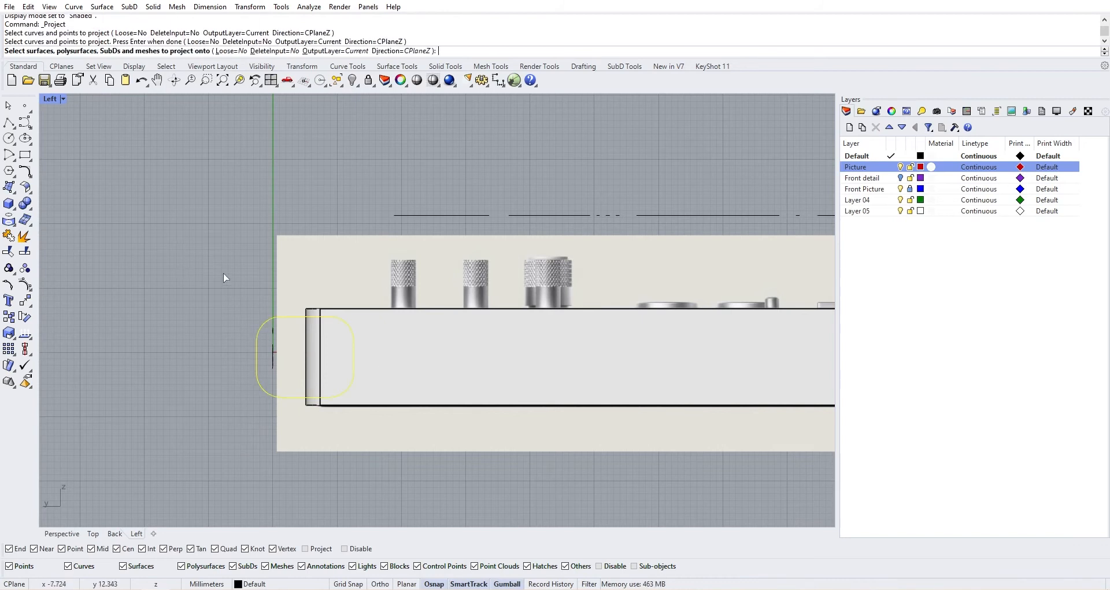
click(330, 360)
key(Return)
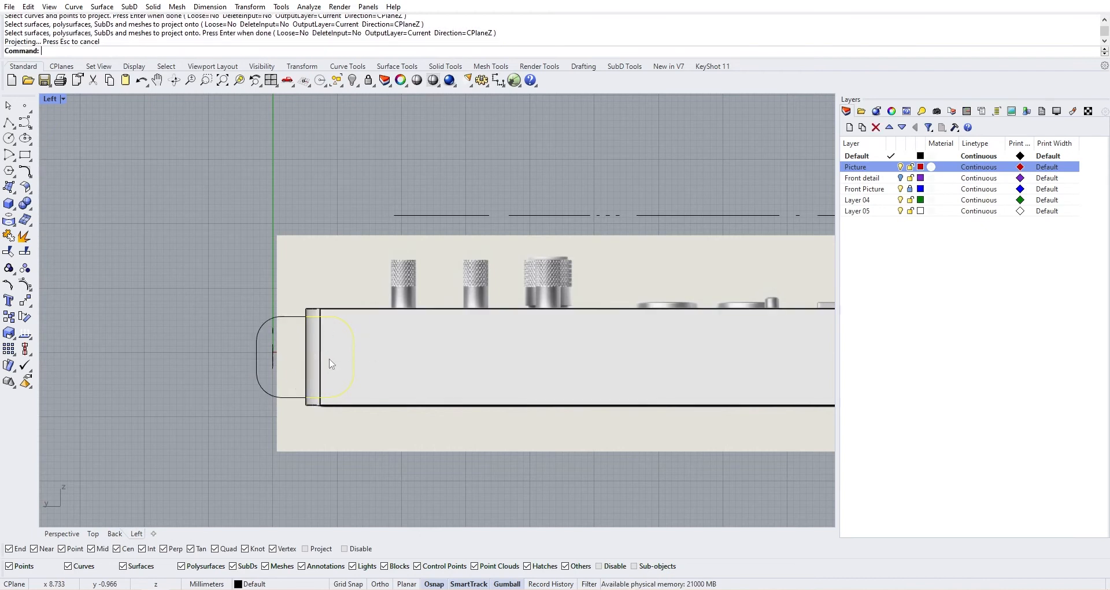
Step: Return to the four-view layout and move the side button and small hole outlines across to the opposite long side of the body
double_click(46, 98)
right_drag(665, 298, 723, 215)
scroll(544, 228, up, 5)
scroll(584, 174, down, 5)
scroll(625, 161, up, 10)
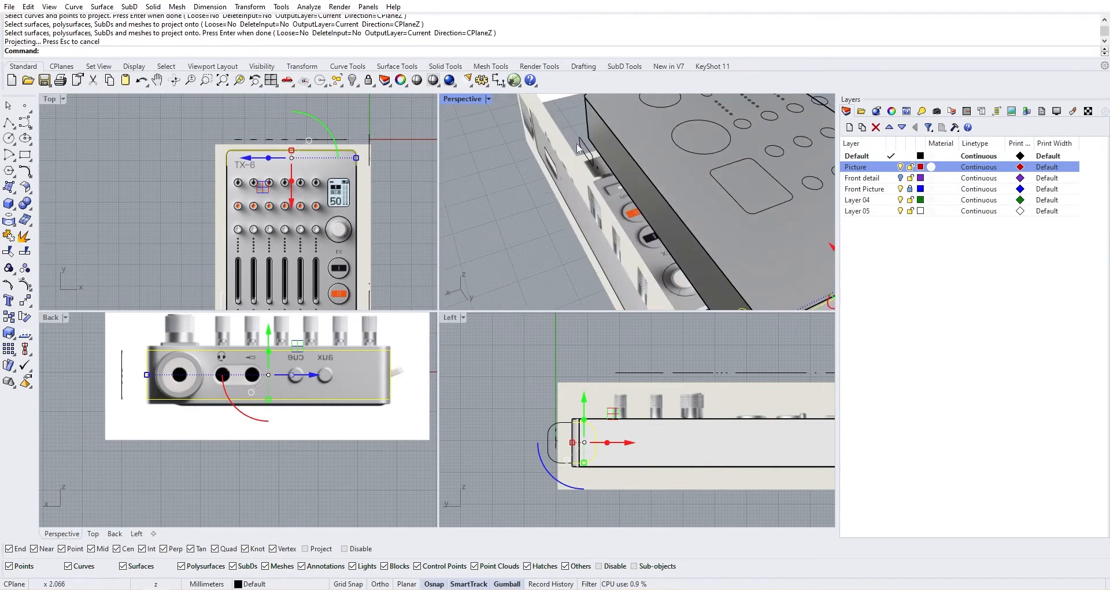
click(584, 154)
scroll(598, 166, up, 8)
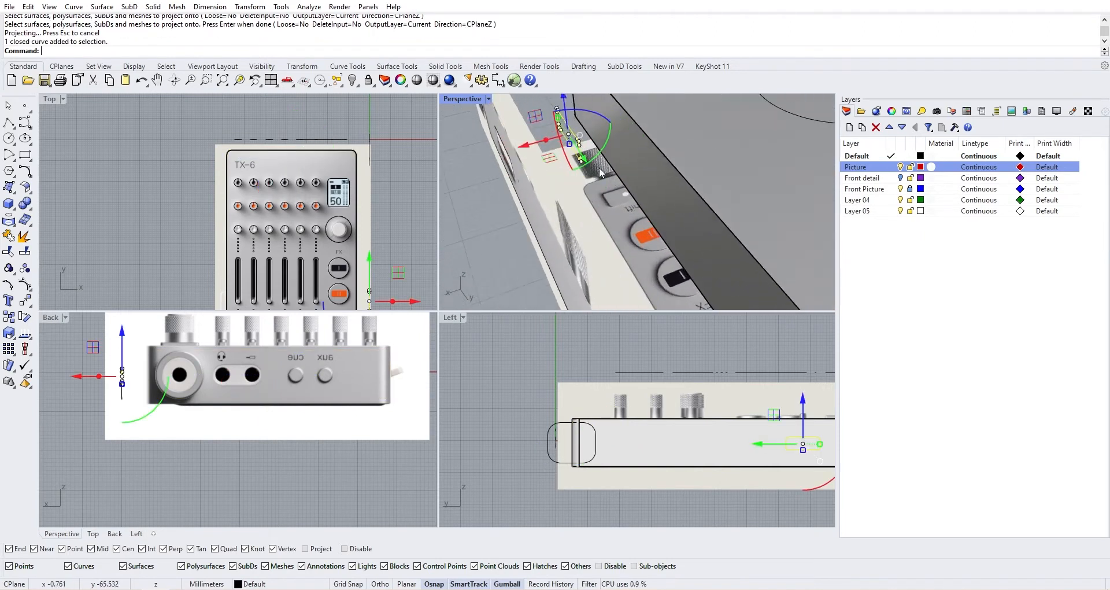
click(590, 162)
scroll(596, 168, down, 8)
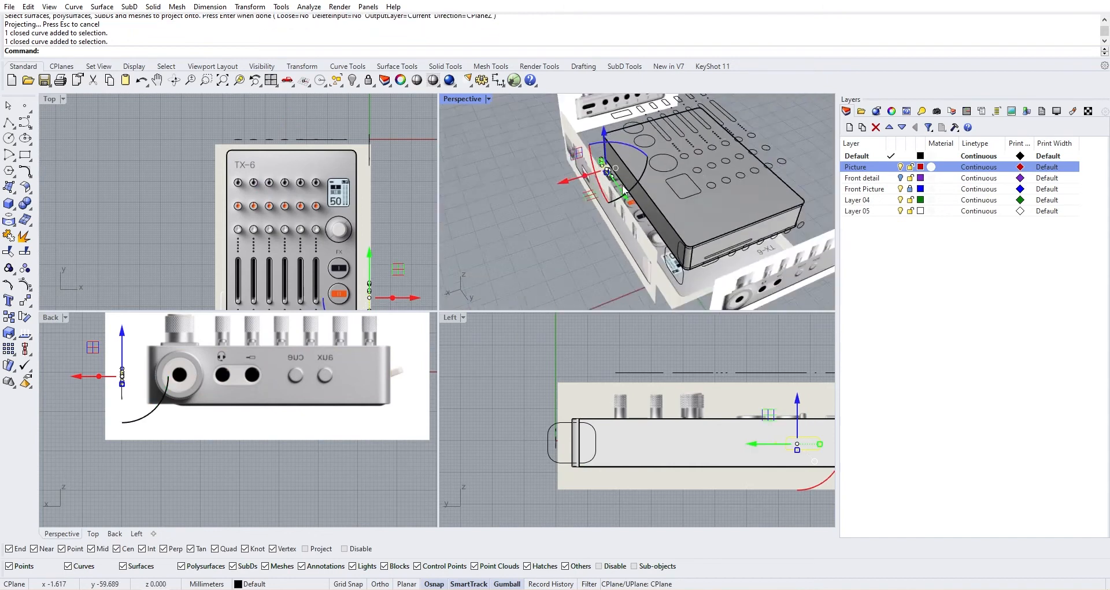
drag(589, 169, 737, 166)
right_drag(737, 196, 516, 163)
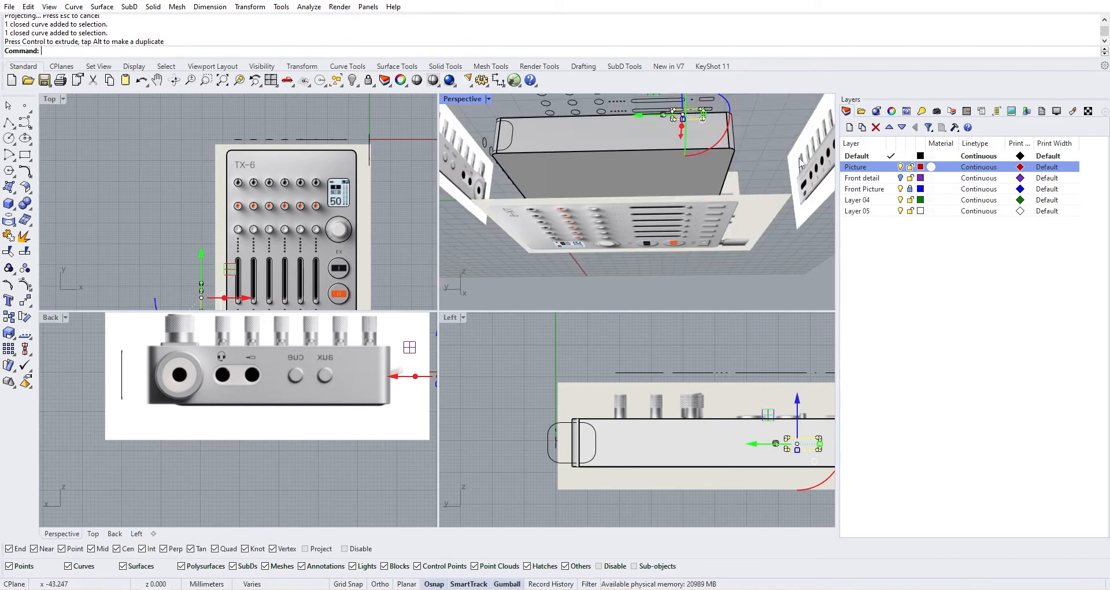
right_drag(801, 164, 631, 271)
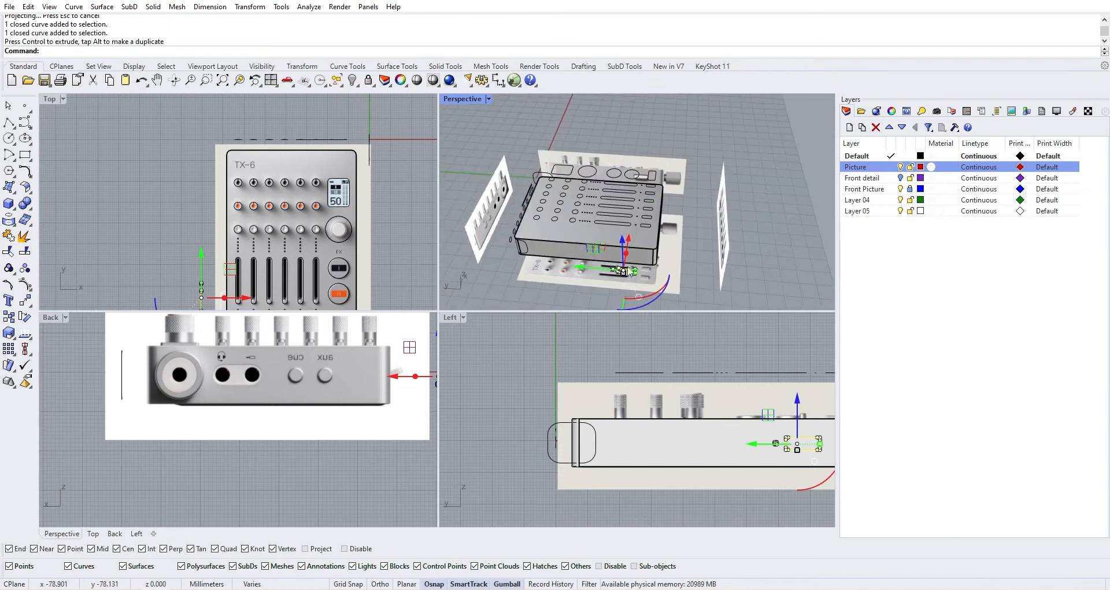
Step: Change the Top viewport to the Bottom view
scroll(166, 390, down, 4)
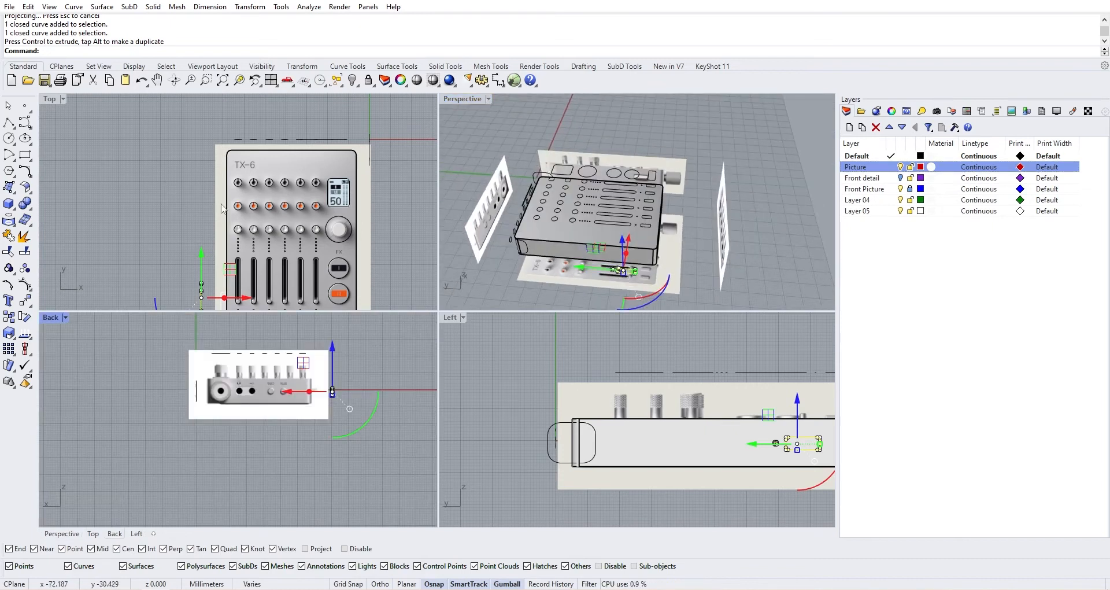
scroll(222, 208, down, 4)
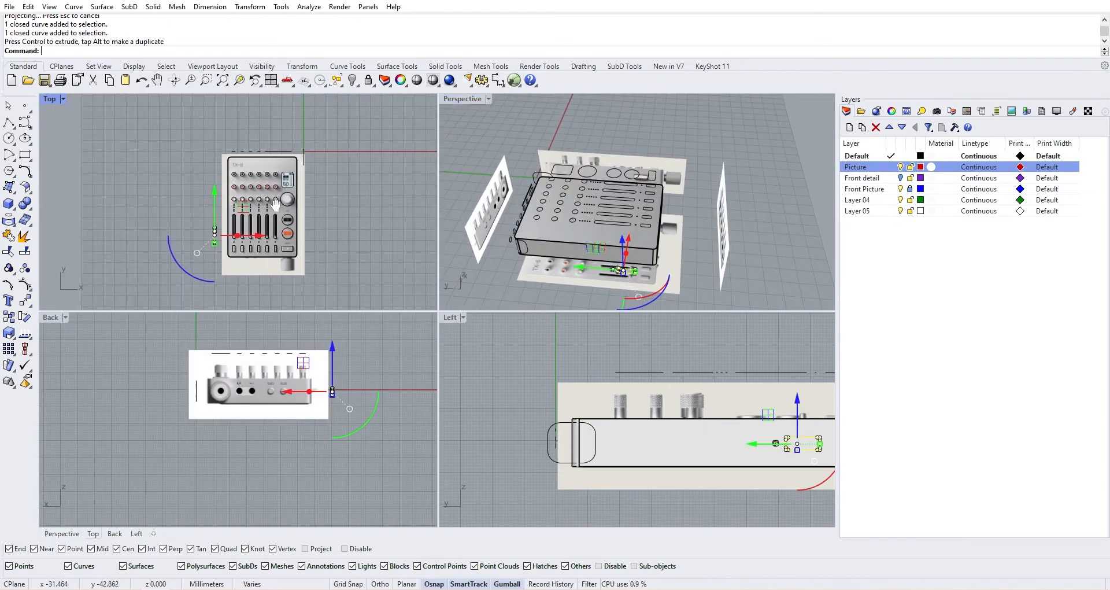
click(54, 99)
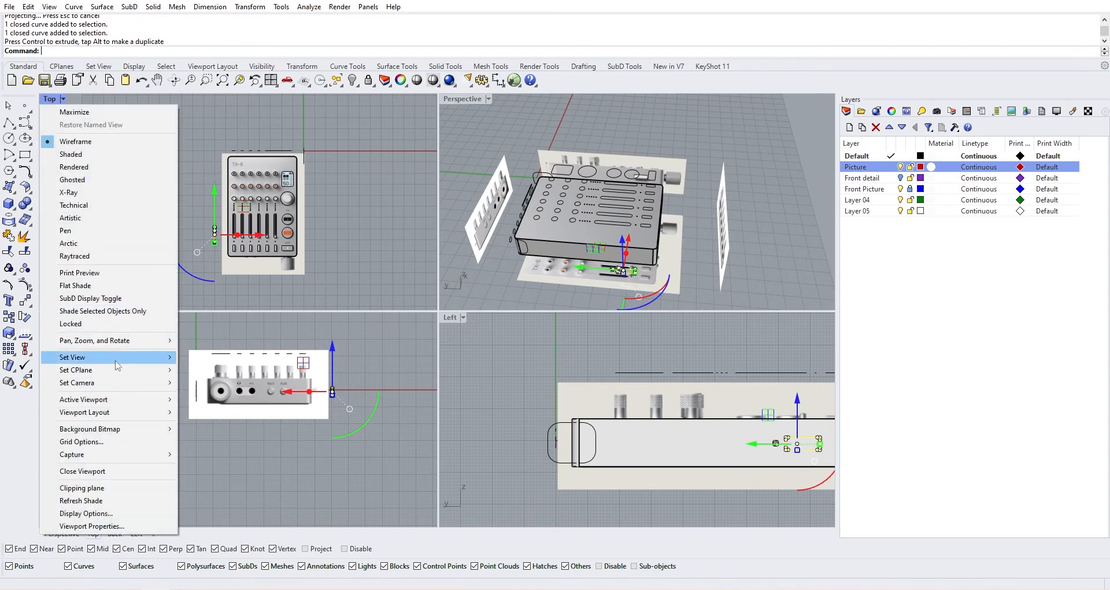
mouse_move(117, 363)
click(232, 386)
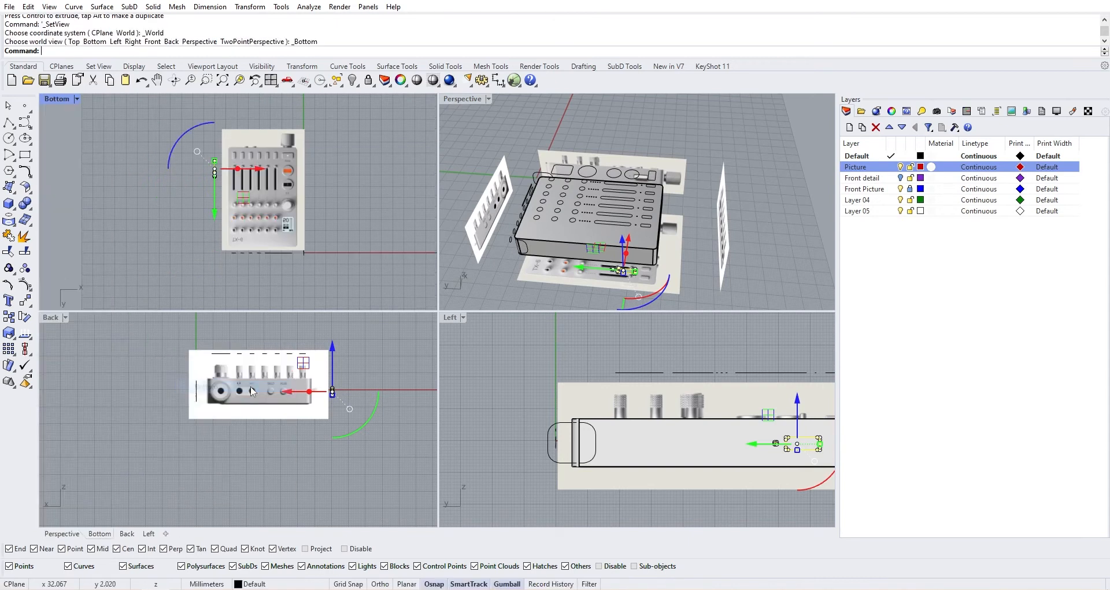
right_drag(264, 187, 269, 221)
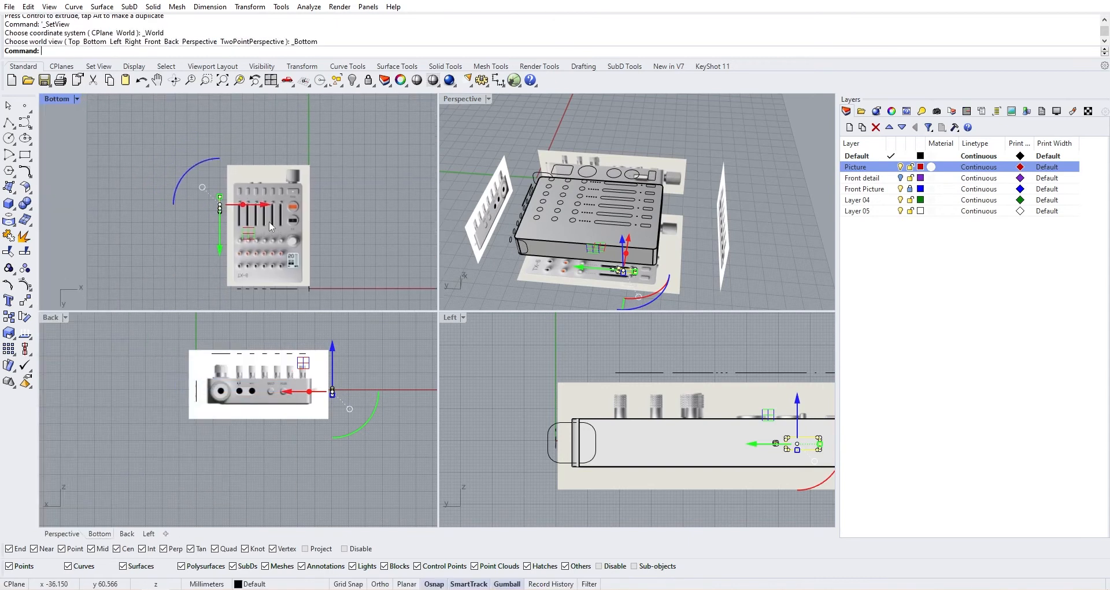
Step: Hide the Picture layer and insert Bottom.jpg as a reference picture over the mixer body in the Bottom view
click(901, 168)
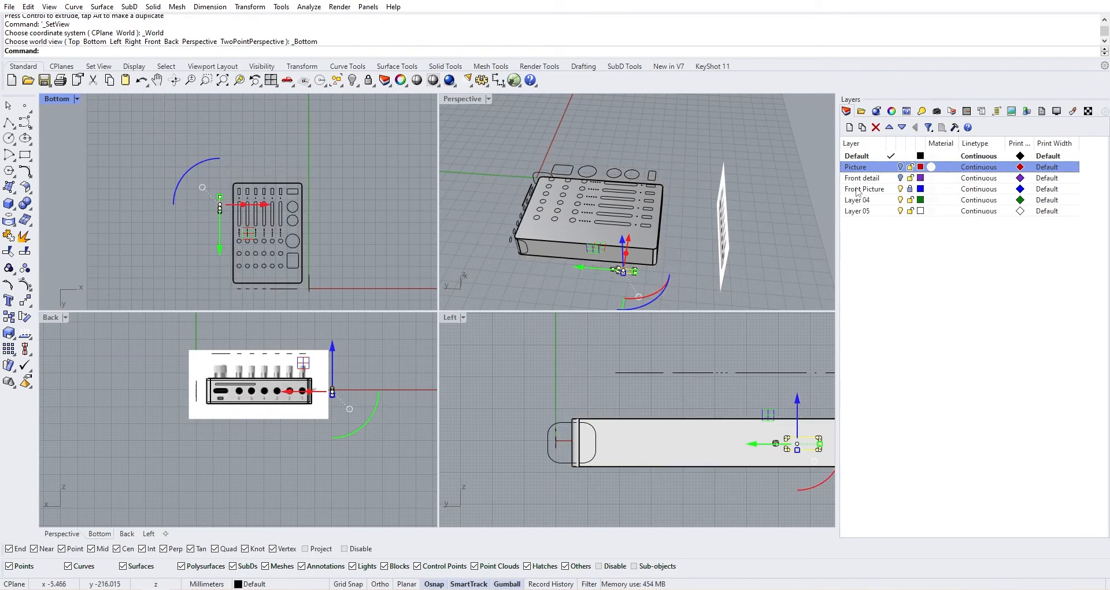
mouse_move(333, 265)
right_down()
mouse_move(352, 266)
mouse_move(330, 249)
right_up()
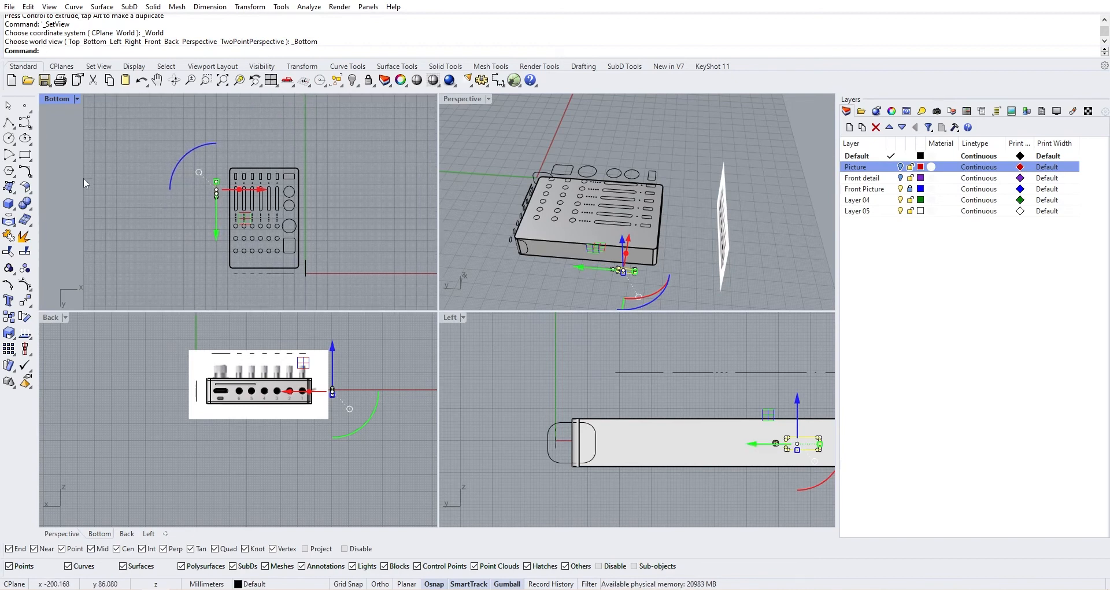
click(16, 195)
click(110, 208)
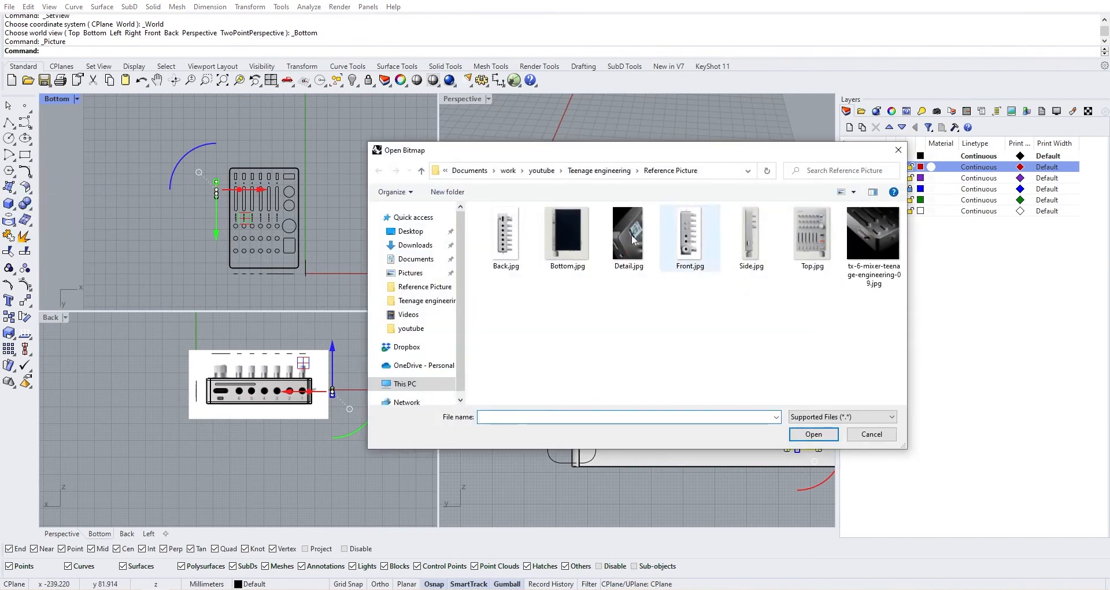
double_click(630, 236)
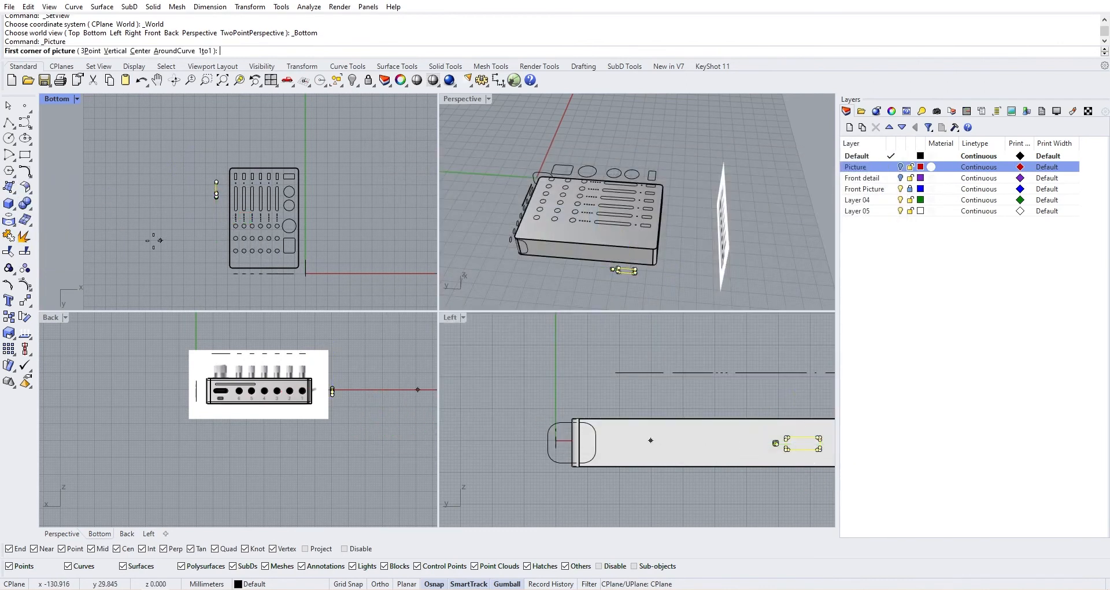
scroll(161, 232, up, 4)
scroll(260, 220, down, 4)
right_drag(261, 220, 216, 226)
click(207, 153)
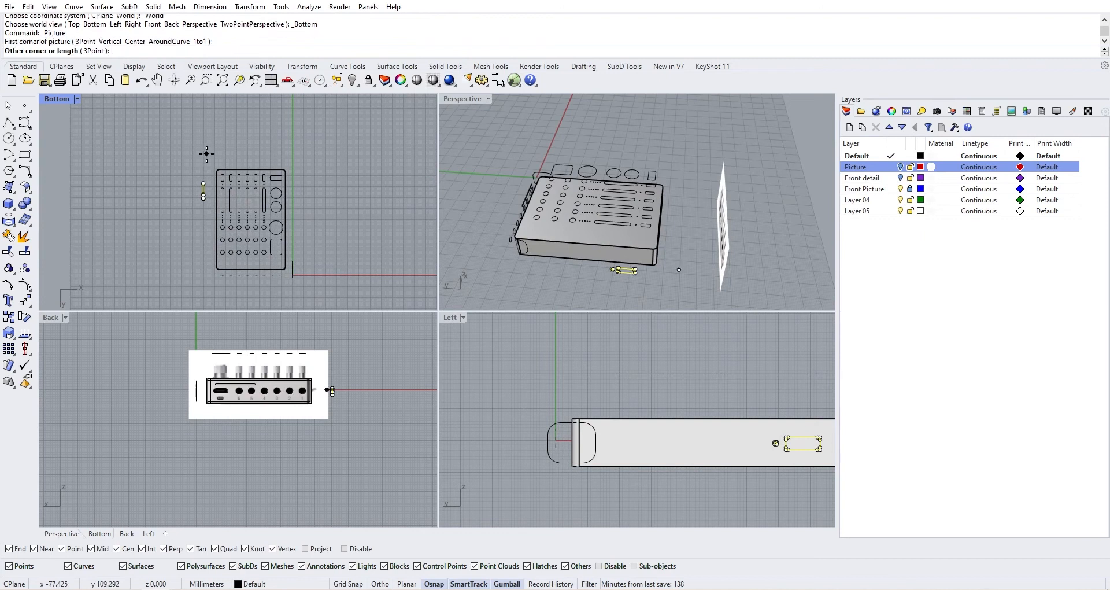
click(346, 258)
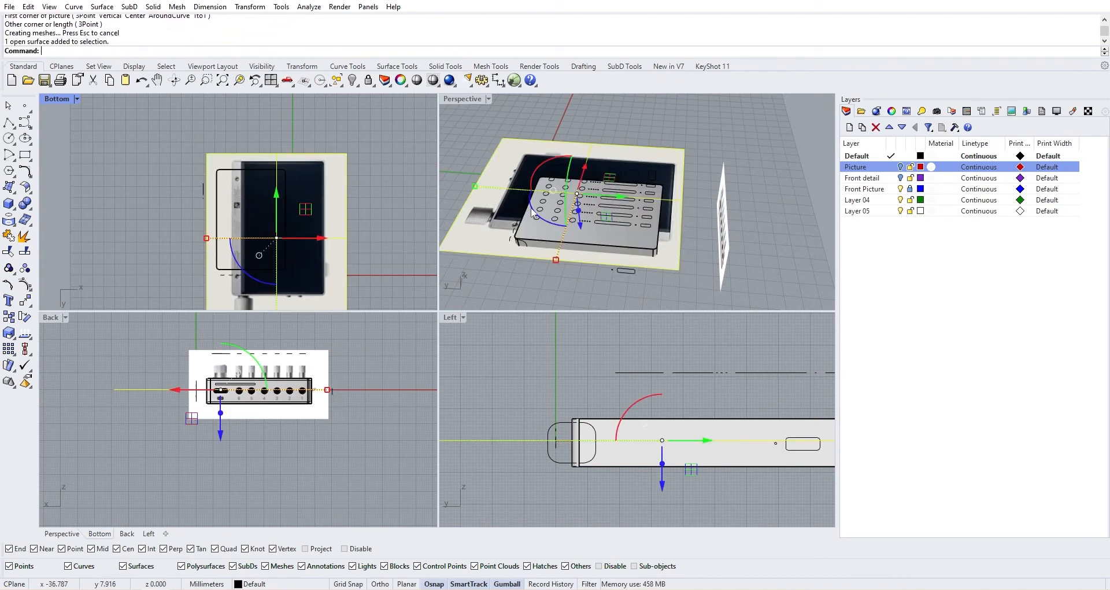
Step: Lift the bottom picture clear above the mixer body and align the pictured device's upper-left corner with the body outline in the Bottom view
right_drag(532, 213, 580, 234)
drag(581, 239, 578, 194)
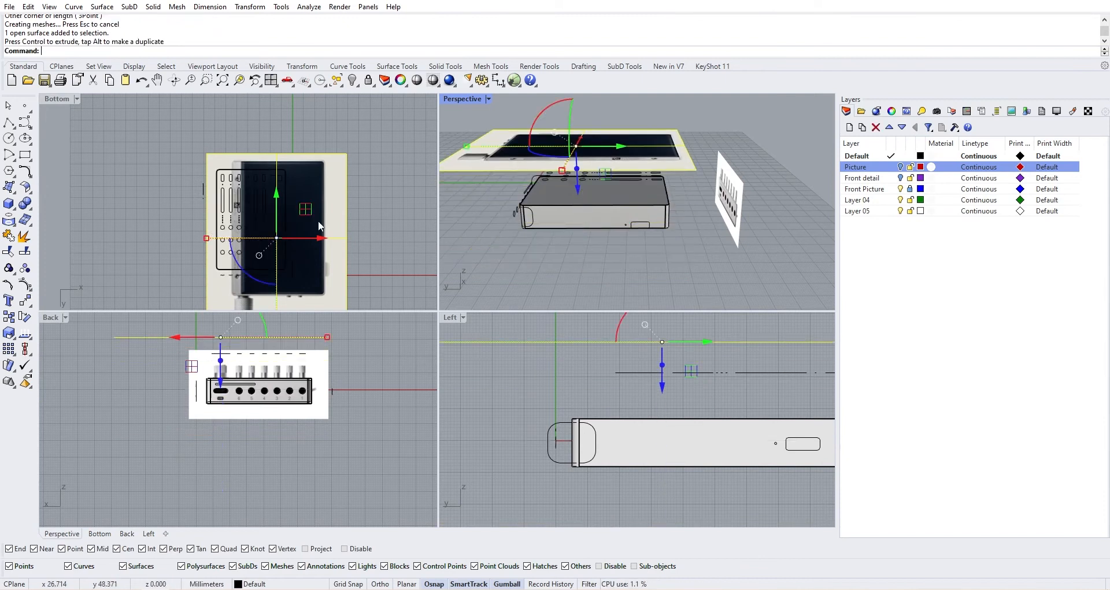
right_drag(252, 249, 280, 246)
scroll(314, 223, up, 6)
scroll(325, 191, down, 4)
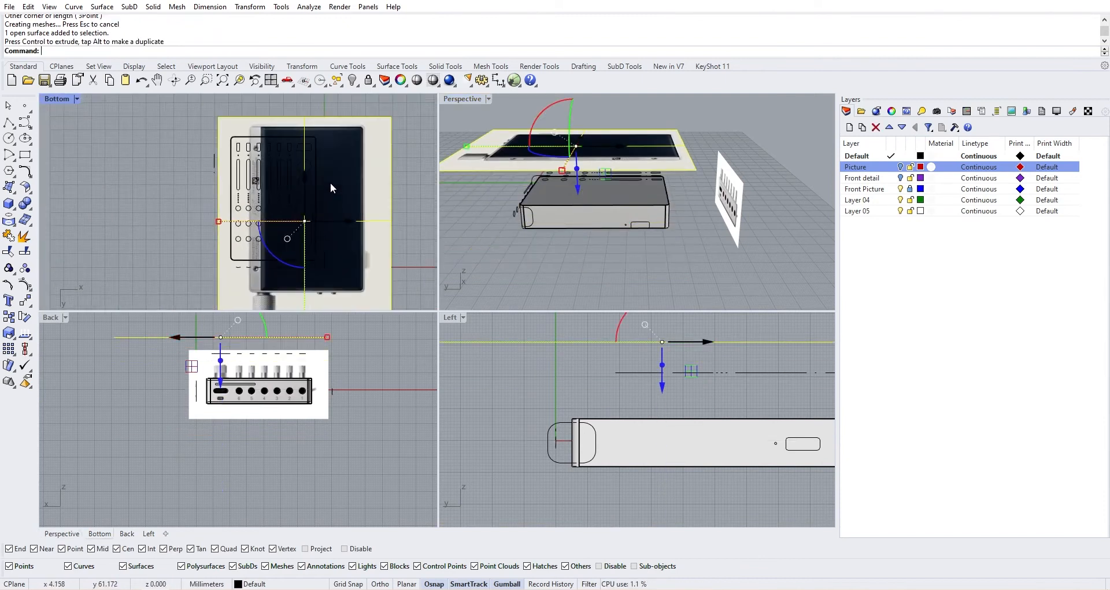
right_drag(331, 183, 374, 192)
drag(383, 158, 356, 170)
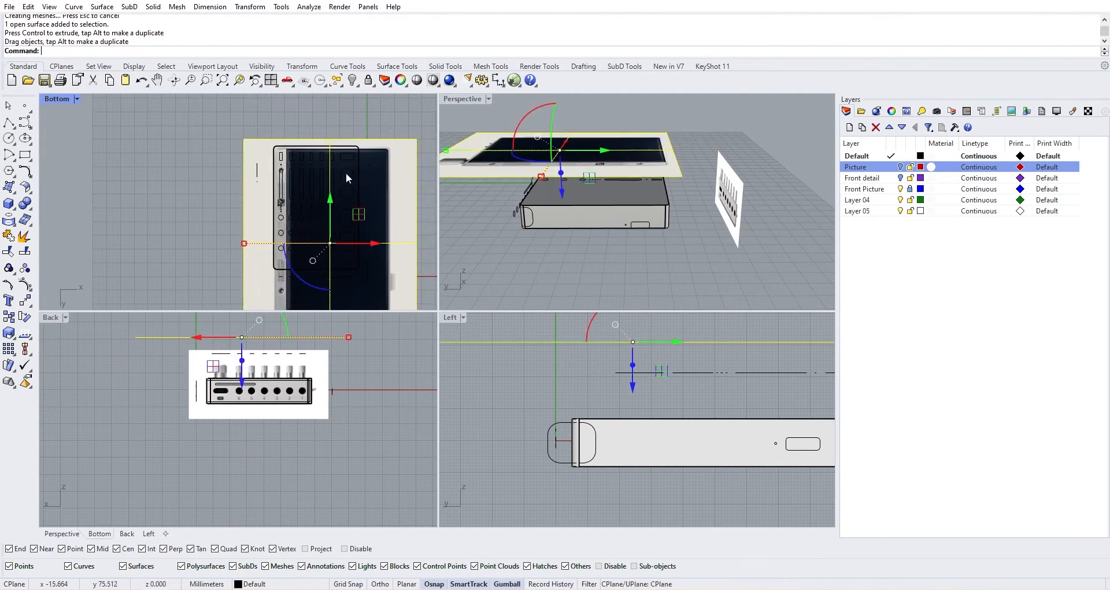
scroll(346, 173, up, 3)
scroll(289, 173, up, 3)
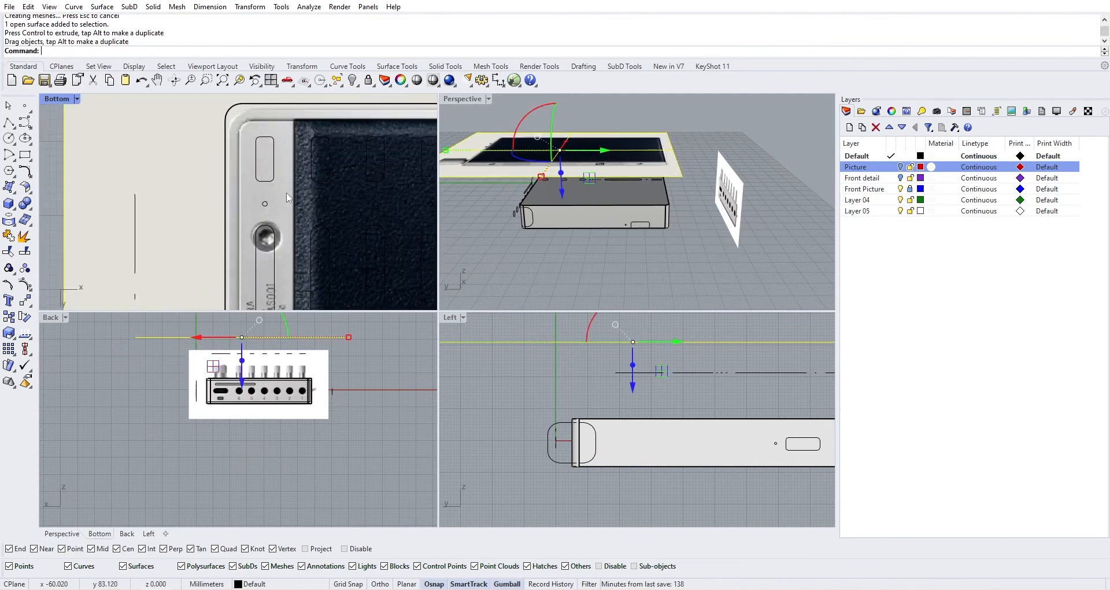
drag(286, 191, 280, 182)
scroll(310, 215, down, 5)
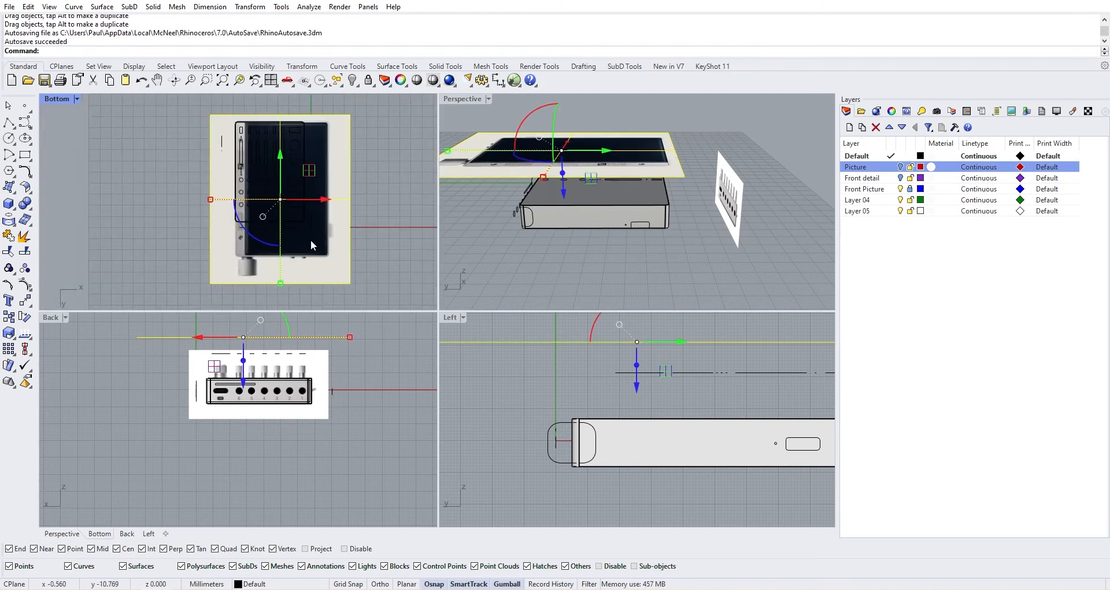
Step: Scale the bottom picture from the body's upper-left corner so the pictured device's width matches the body outline
scroll(301, 260, up, 3)
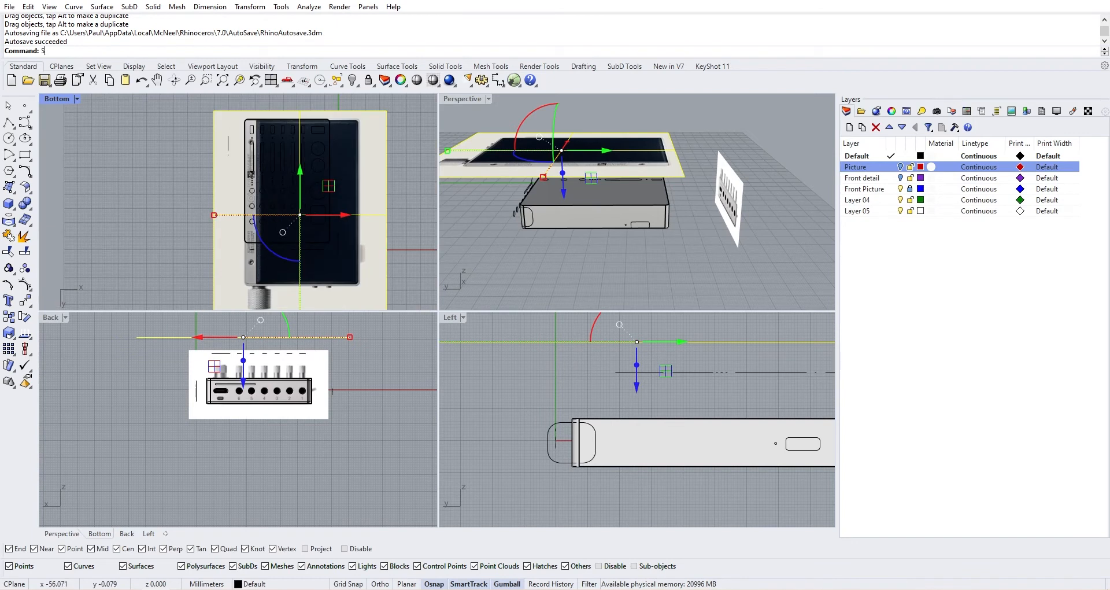
text(cale)
key(Return)
key(alt)
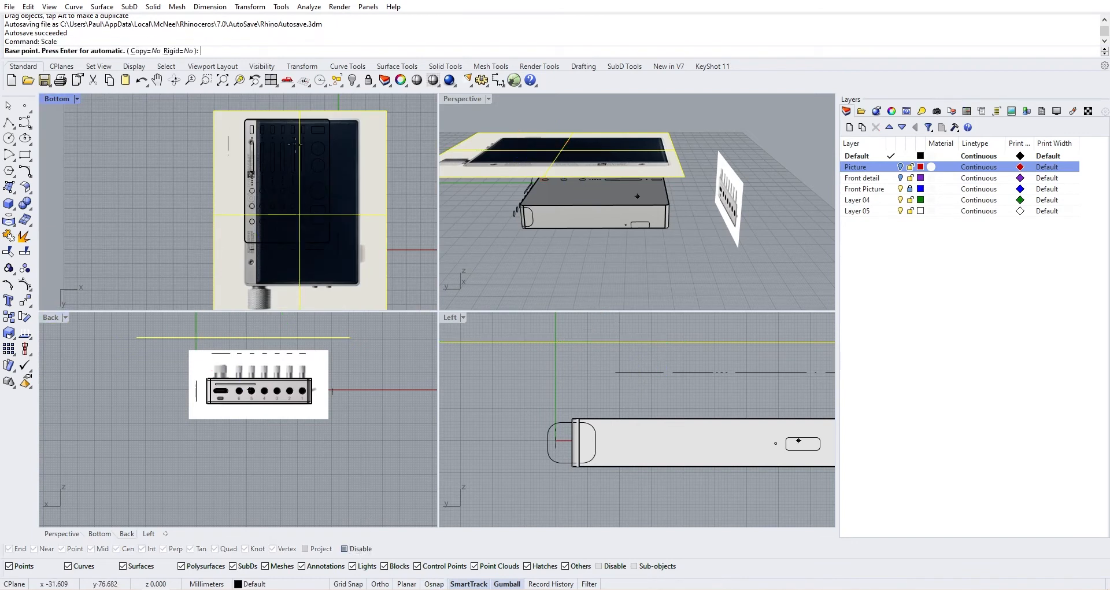
scroll(294, 173, up, 10)
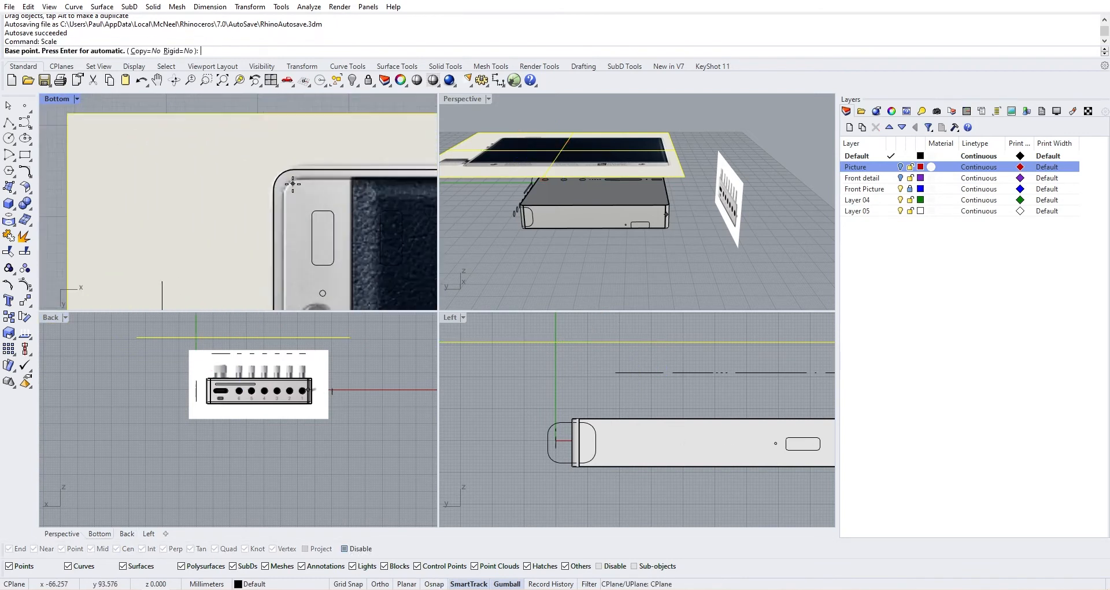
scroll(271, 170, up, 3)
click(275, 171)
scroll(275, 171, down, 6)
right_drag(277, 172, 217, 124)
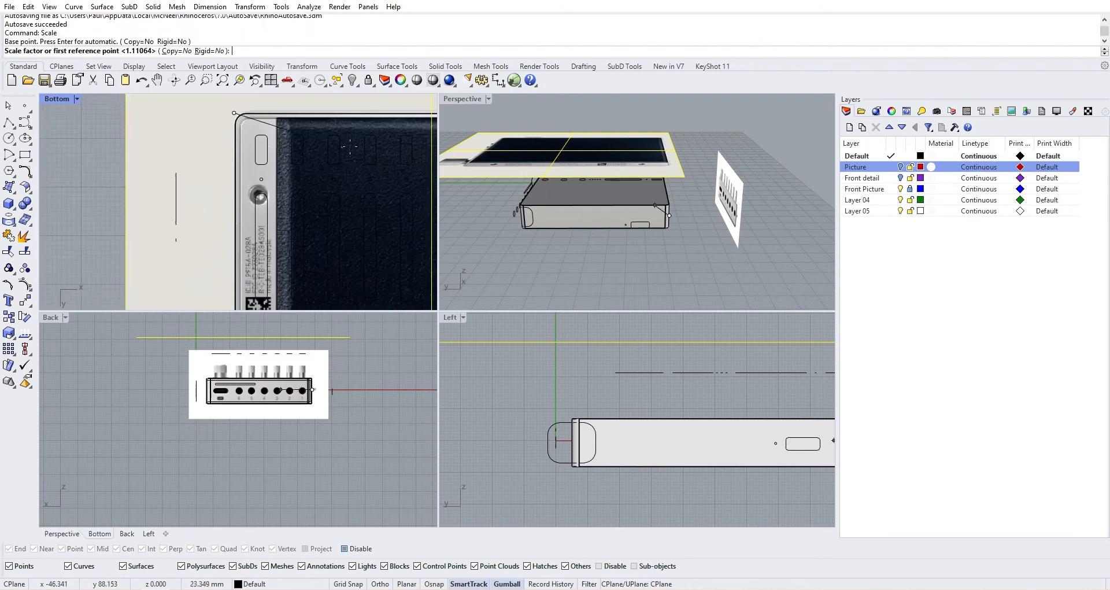
scroll(217, 151, down, 3)
scroll(340, 171, up, 3)
key(shift)
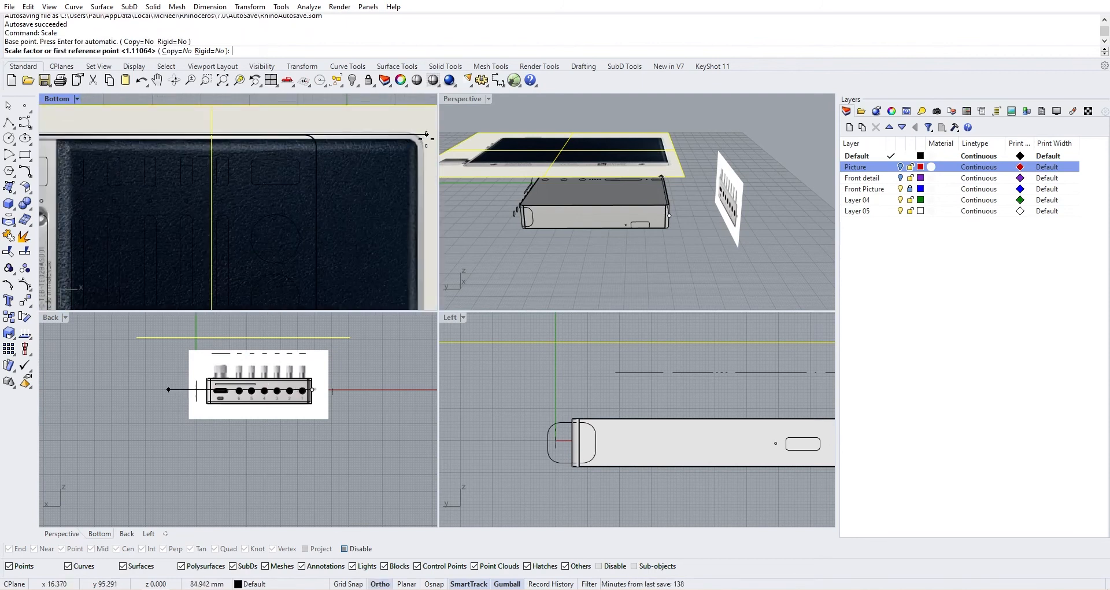
click(426, 135)
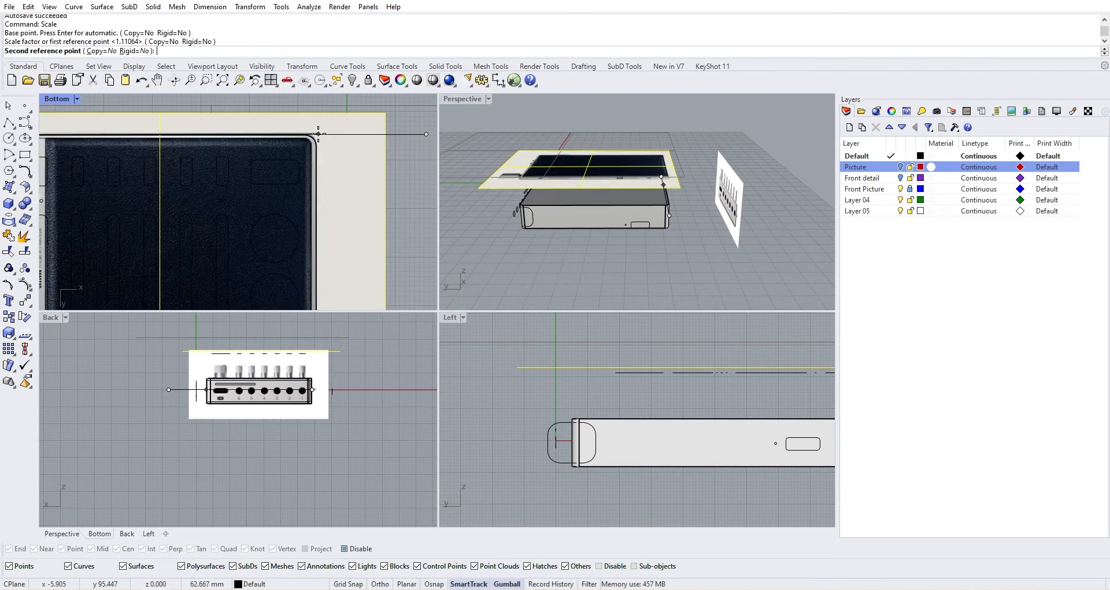
click(318, 133)
Step: Nudge the scaled bottom picture slightly along its vertical axis in the Bottom view to refine its fit to the body outline
scroll(318, 134, down, 11)
right_drag(298, 184, 316, 286)
scroll(303, 185, up, 8)
scroll(305, 184, up, 8)
scroll(307, 179, down, 12)
right_drag(260, 182, 297, 326)
scroll(293, 179, down, 4)
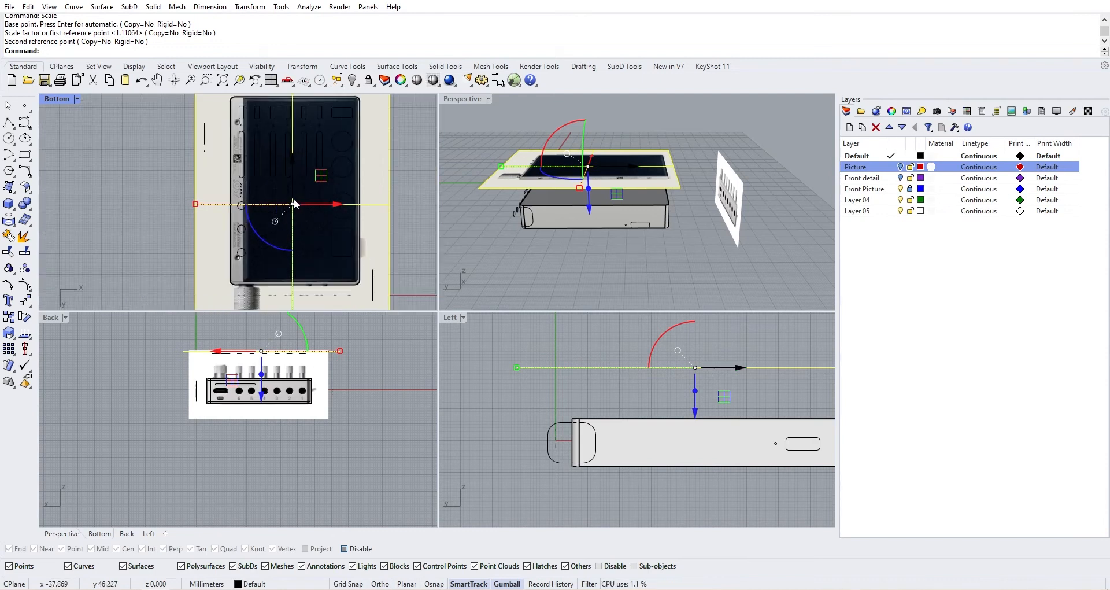
scroll(294, 199, up, 2)
right_drag(293, 178, 286, 154)
drag(287, 145, 287, 146)
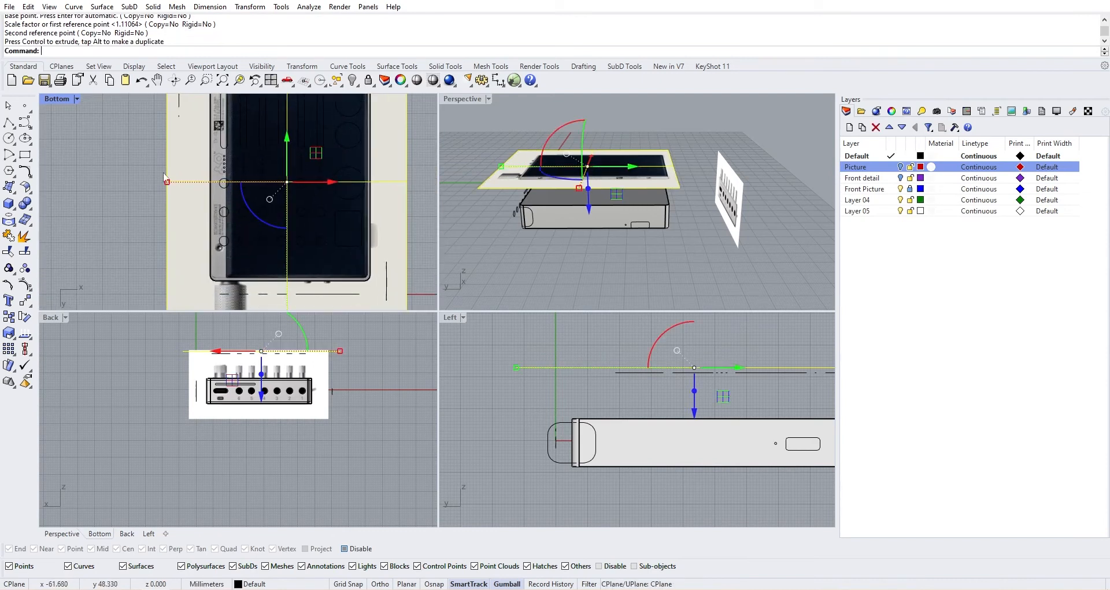
Step: Examine how the pictured device's upper corners and edges line up with the body outline in the Bottom view
scroll(215, 171, up, 6)
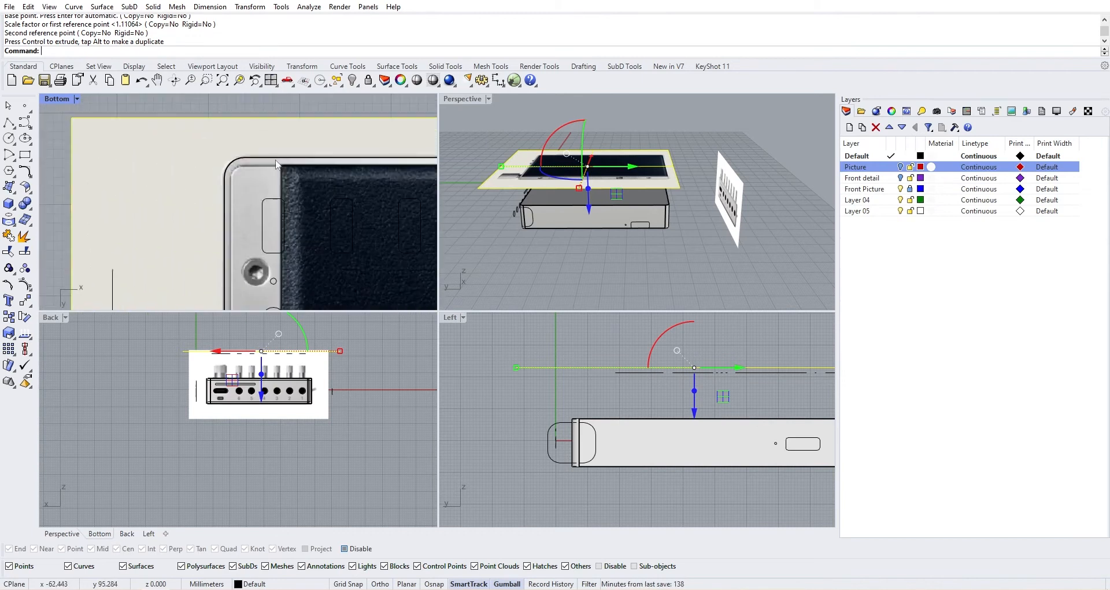
scroll(215, 171, down, 8)
right_drag(295, 237, 103, 183)
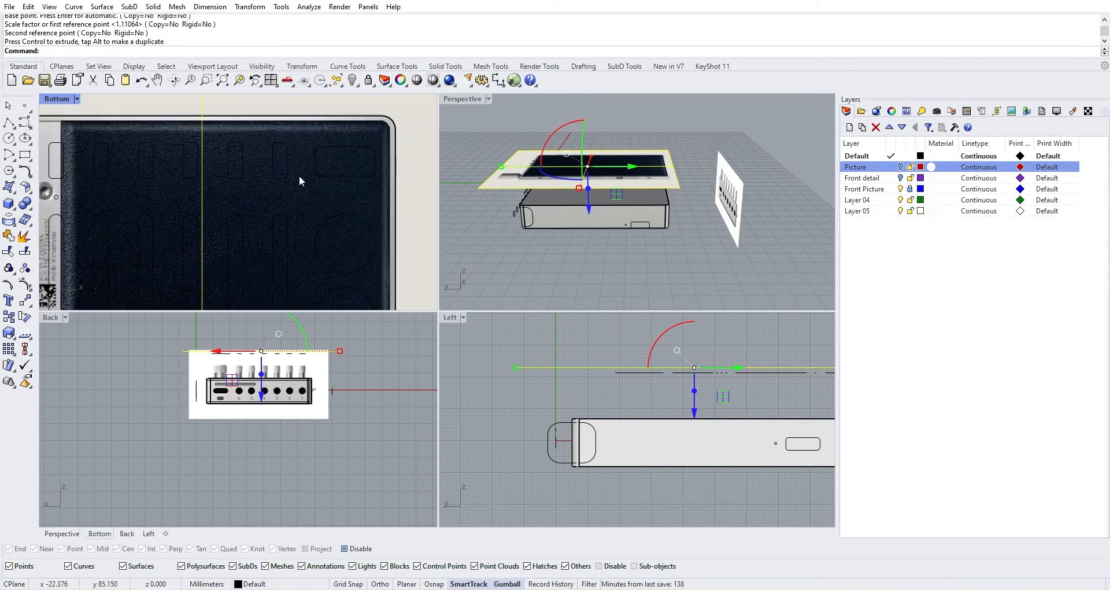
right_drag(271, 179, 257, 223)
scroll(258, 186, down, 5)
scroll(147, 155, up, 9)
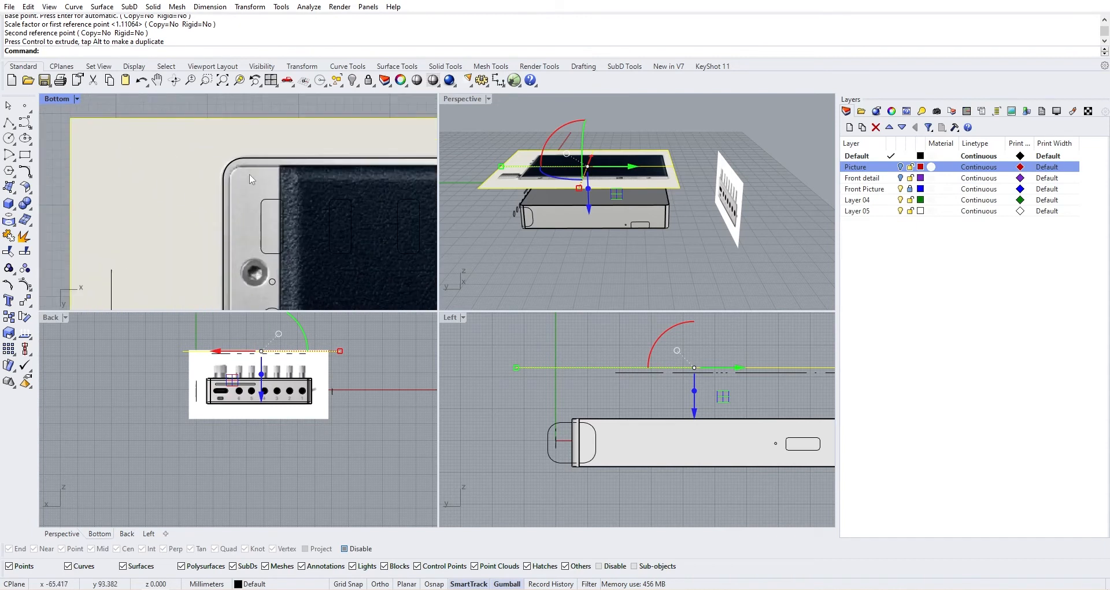
scroll(243, 166, down, 4)
scroll(240, 170, down, 1)
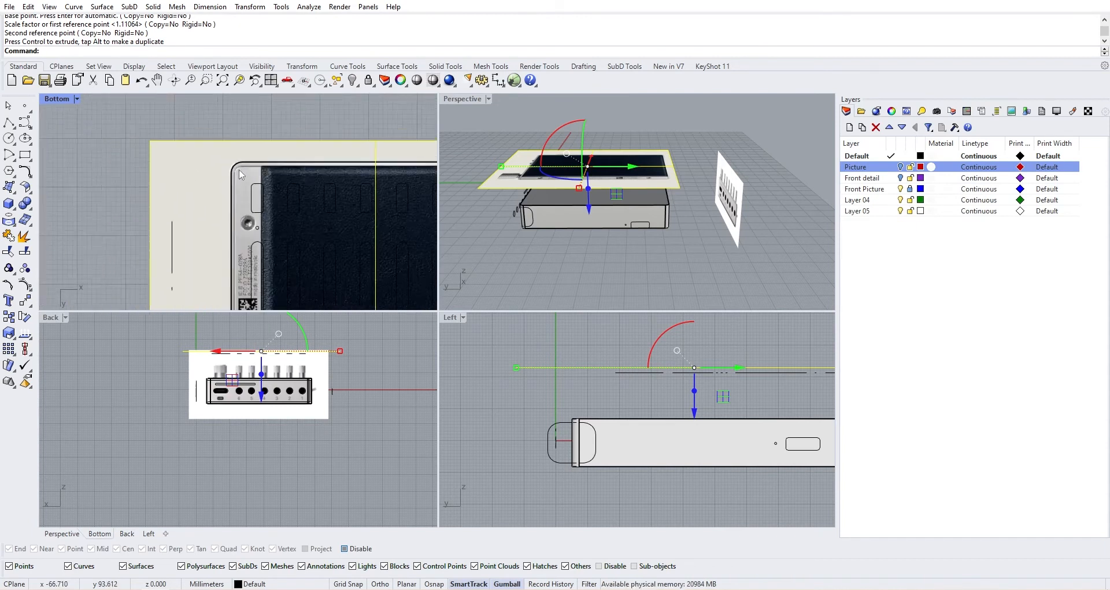
scroll(273, 171, up, 2)
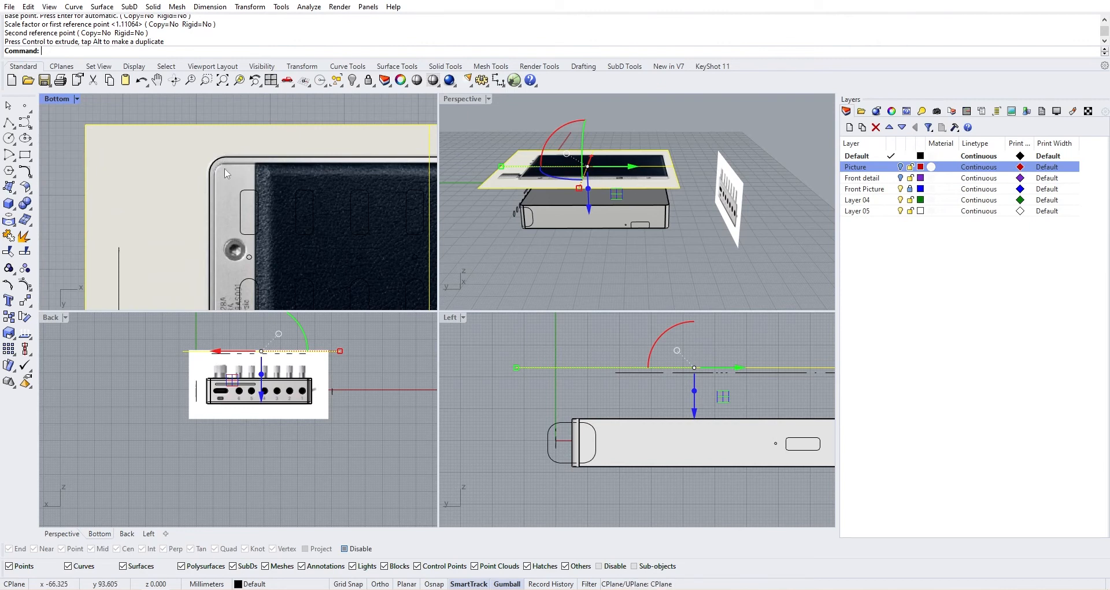
scroll(268, 172, down, 2)
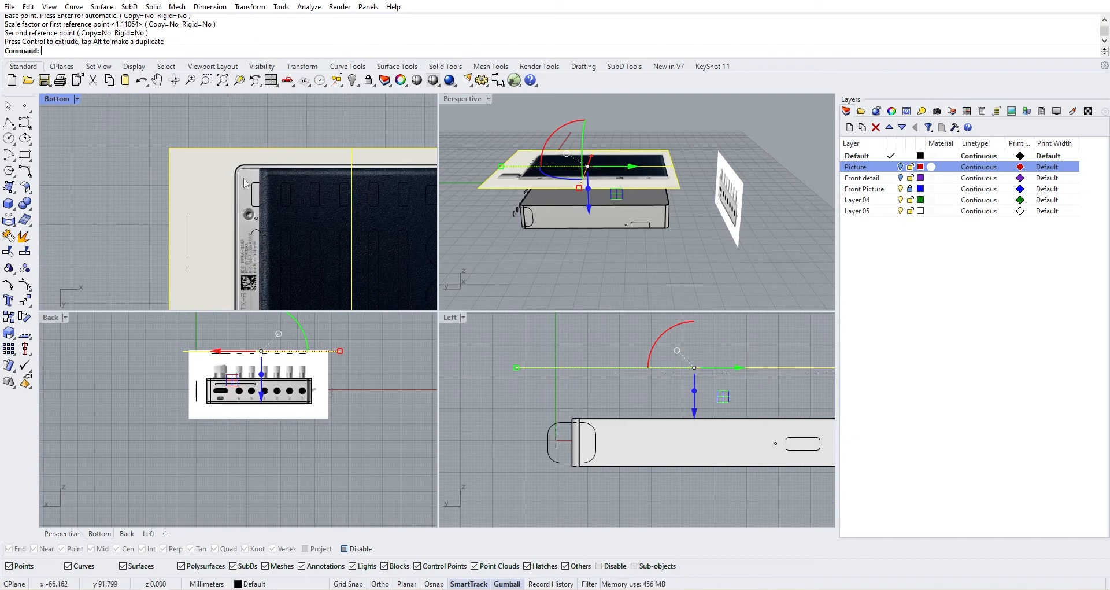
scroll(244, 183, up, 2)
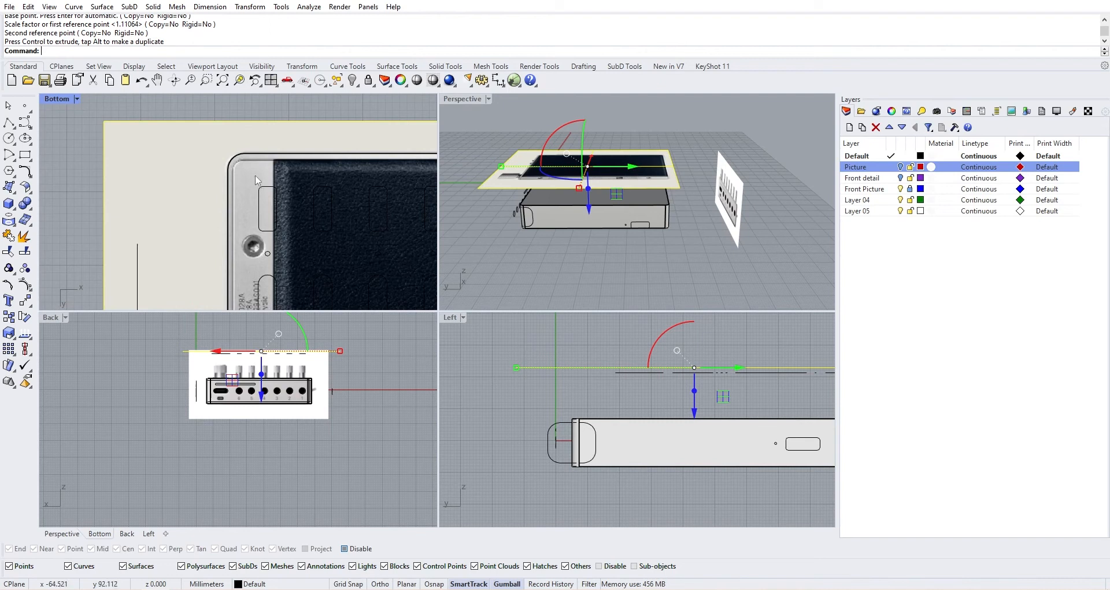
scroll(270, 164, down, 4)
mouse_move(274, 265)
right_down()
mouse_move(296, 145)
mouse_move(287, 270)
mouse_move(271, 265)
right_up()
scroll(295, 202, down, 4)
scroll(537, 208, up, 5)
Step: Duplicate all the edges around the underside of the mixer body and join them into one closed curve
right_drag(539, 224, 587, 168)
click(607, 163)
click(628, 221)
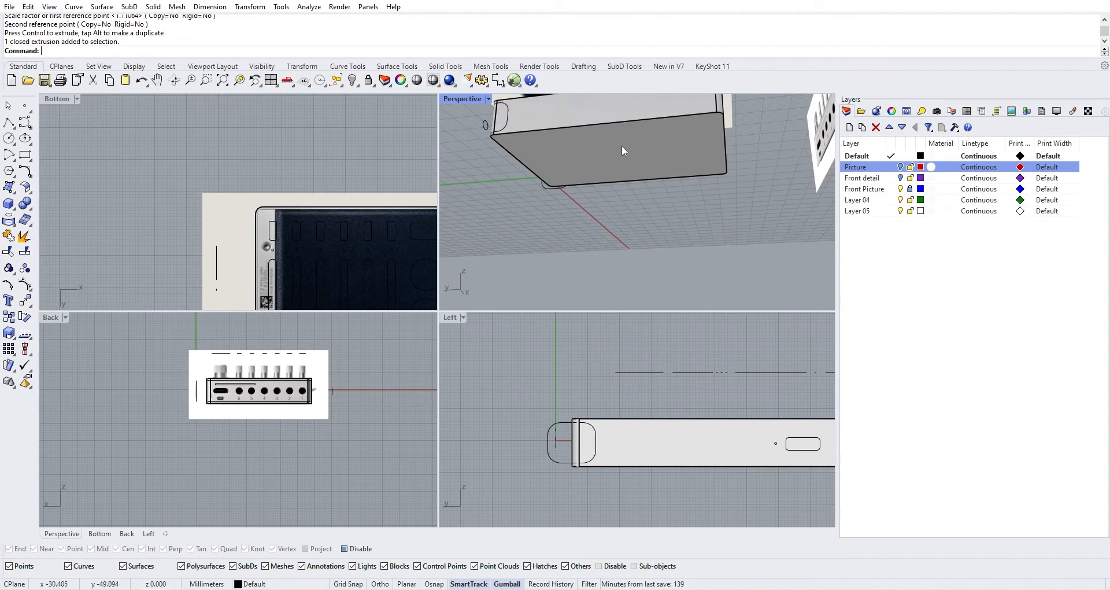
right_drag(624, 151, 600, 153)
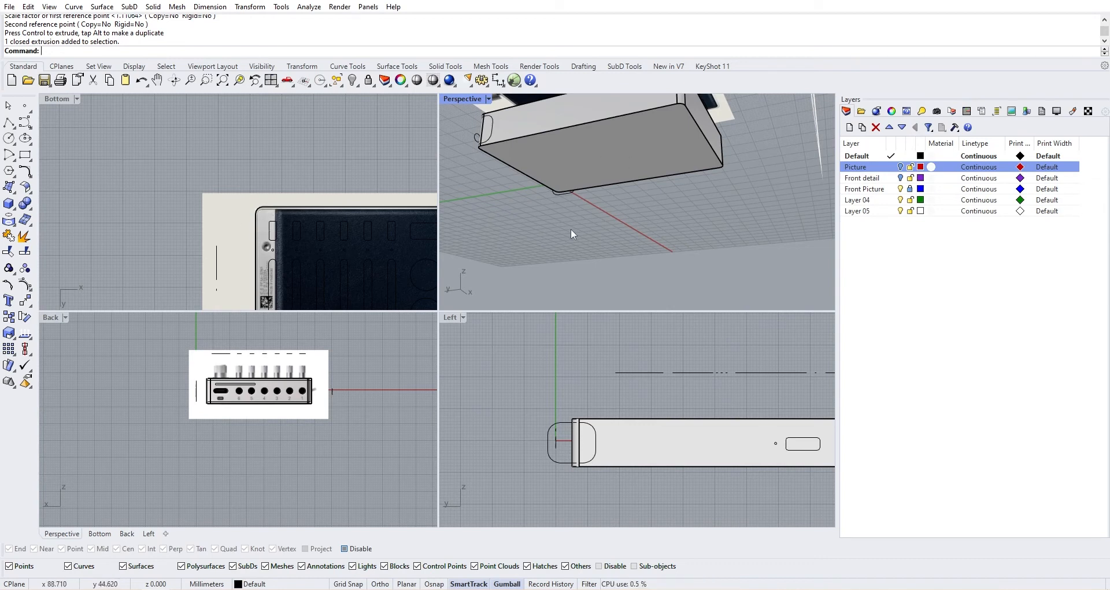
right_drag(572, 233, 614, 242)
scroll(279, 207, up, 8)
right_drag(593, 139, 553, 148)
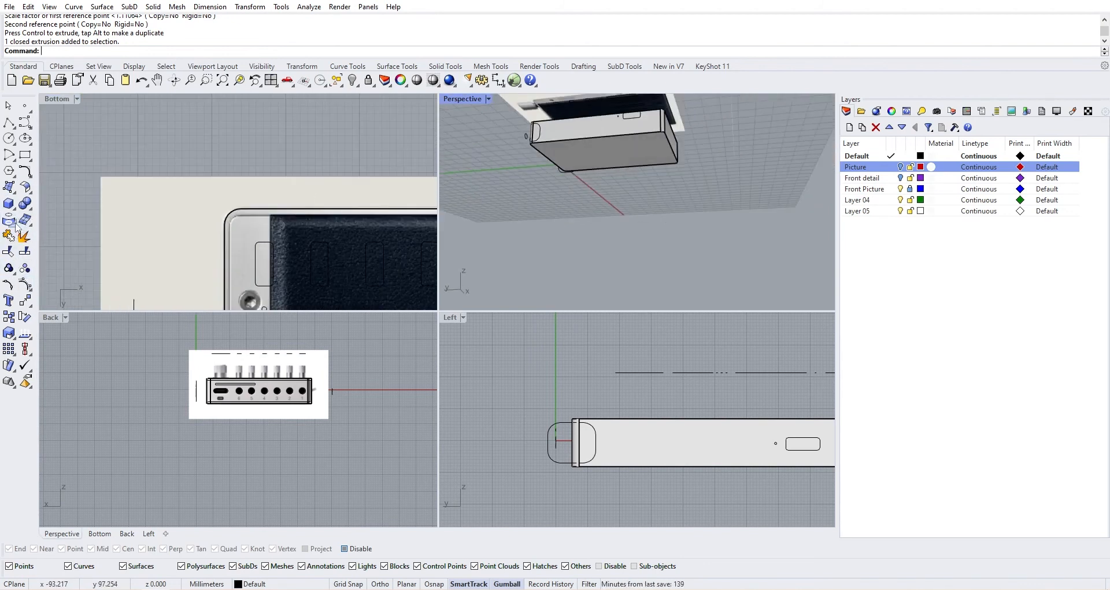
click(9, 220)
click(64, 229)
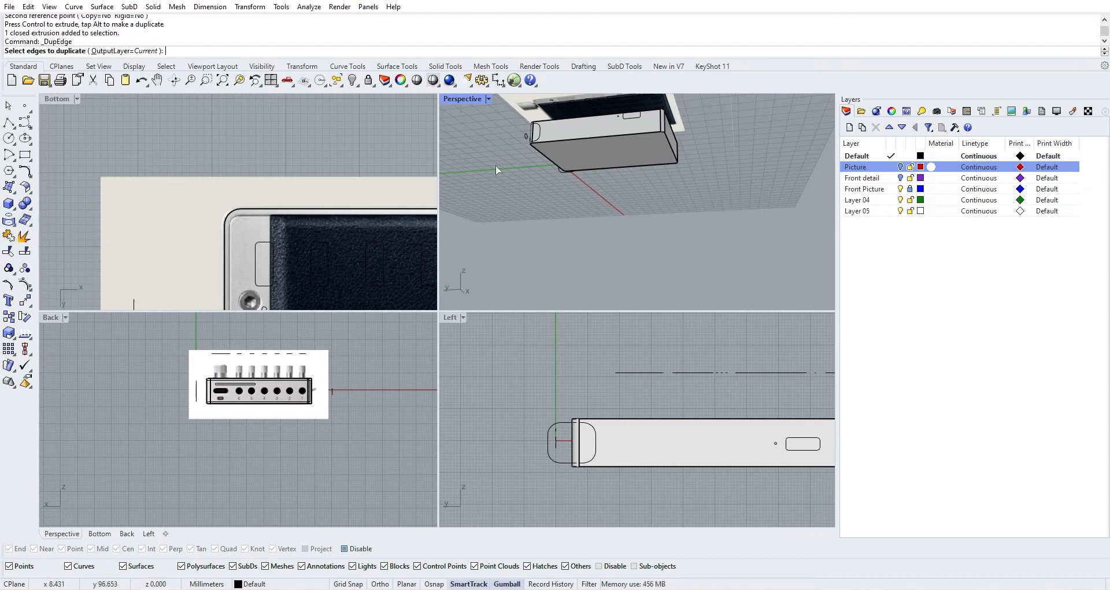
scroll(577, 152, up, 3)
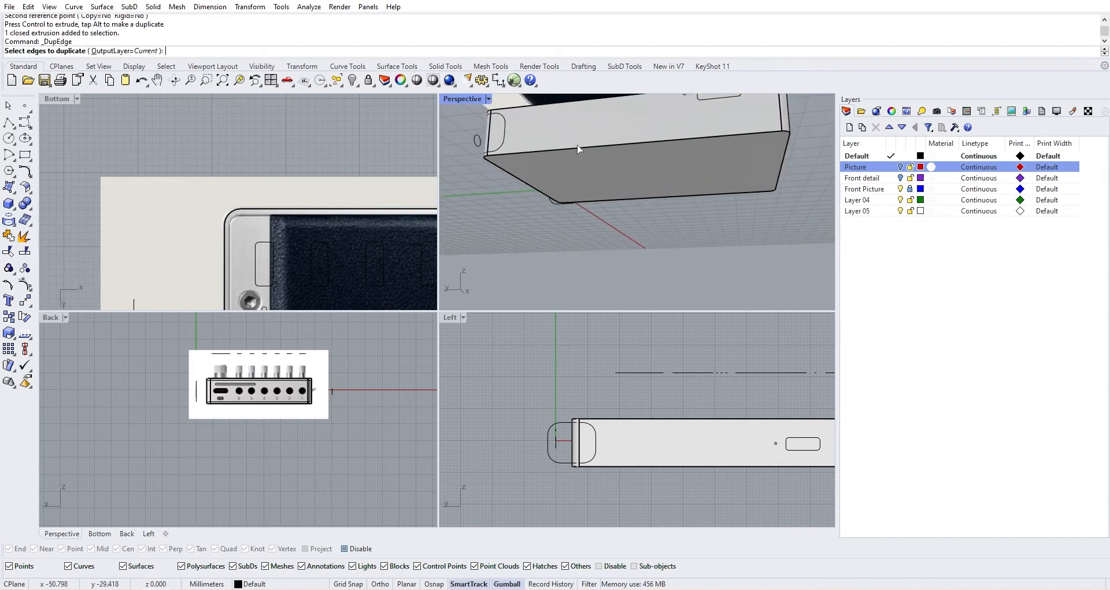
click(579, 150)
right_drag(526, 208, 598, 203)
right_click(647, 218)
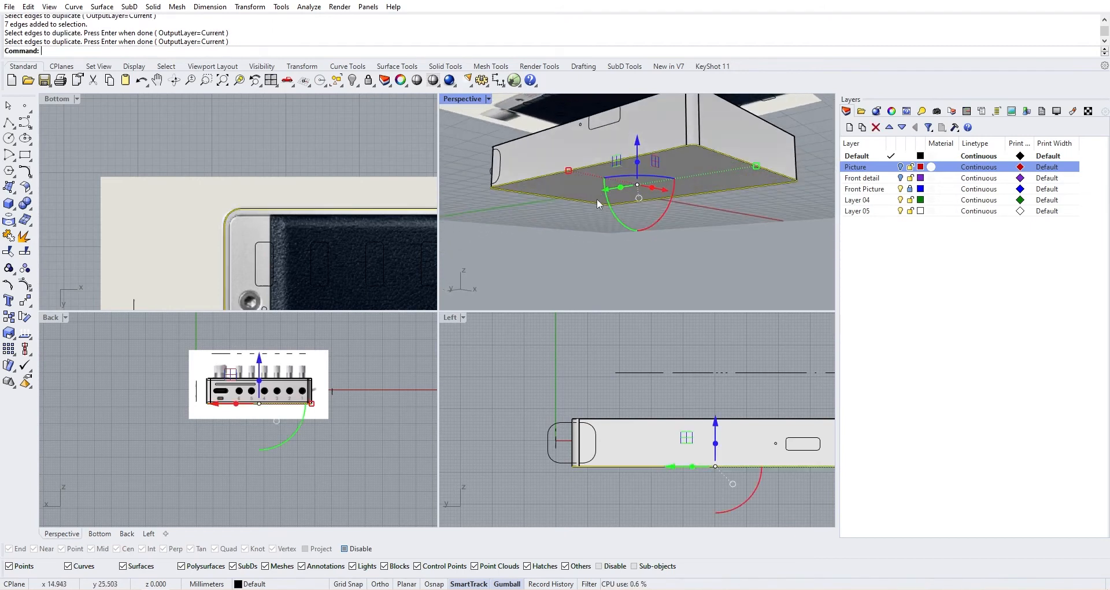
click(8, 239)
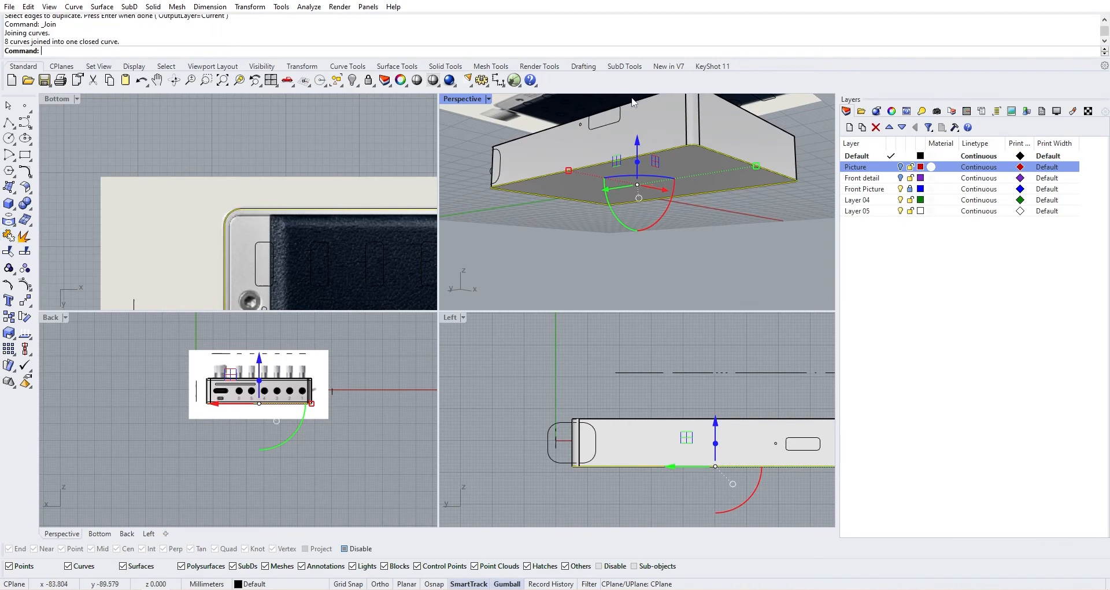
Step: Offset the closed underside outline curve inward by 1 mm in the Bottom view
scroll(231, 266, up, 3)
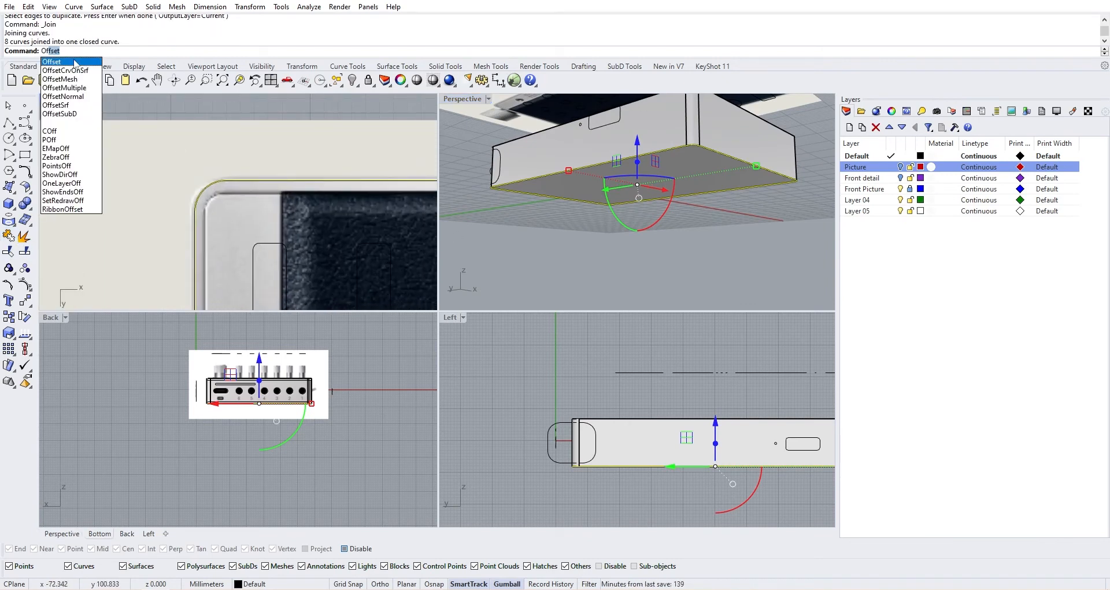
text(Of)
click(75, 61)
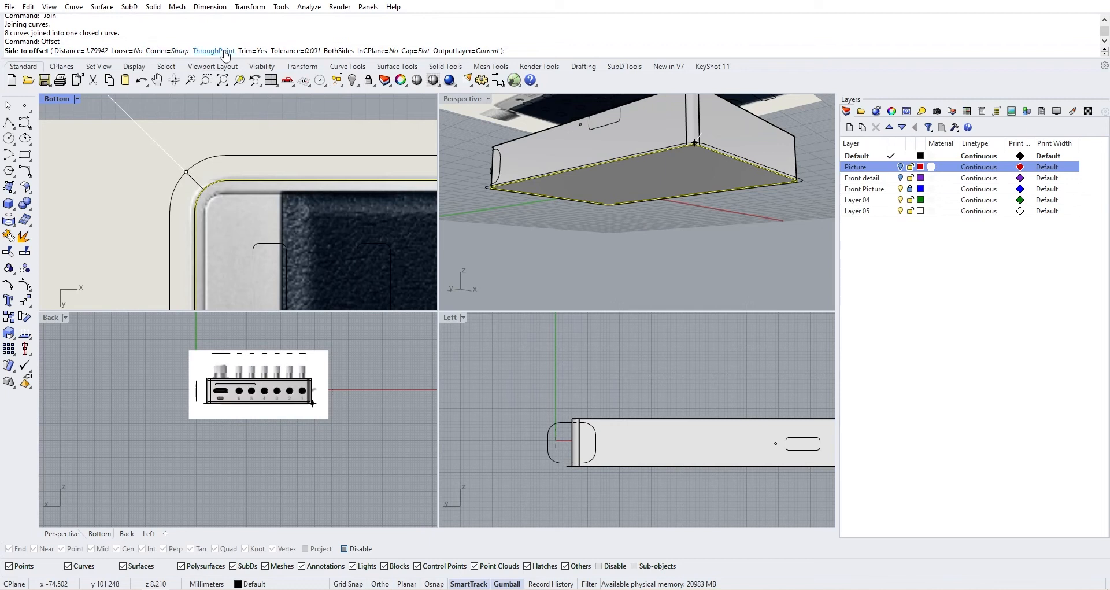
click(224, 52)
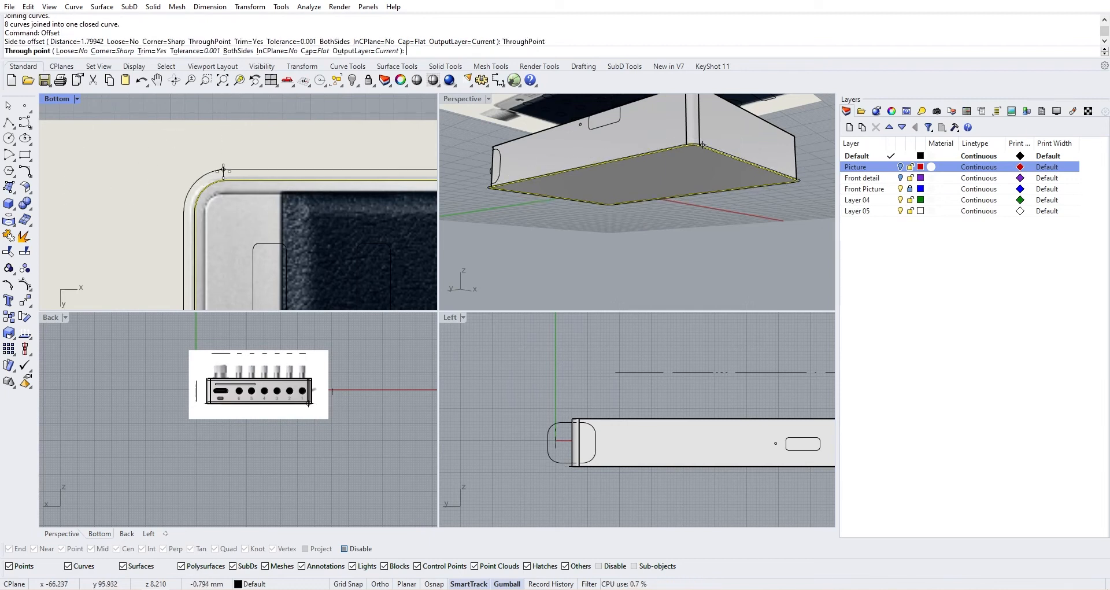
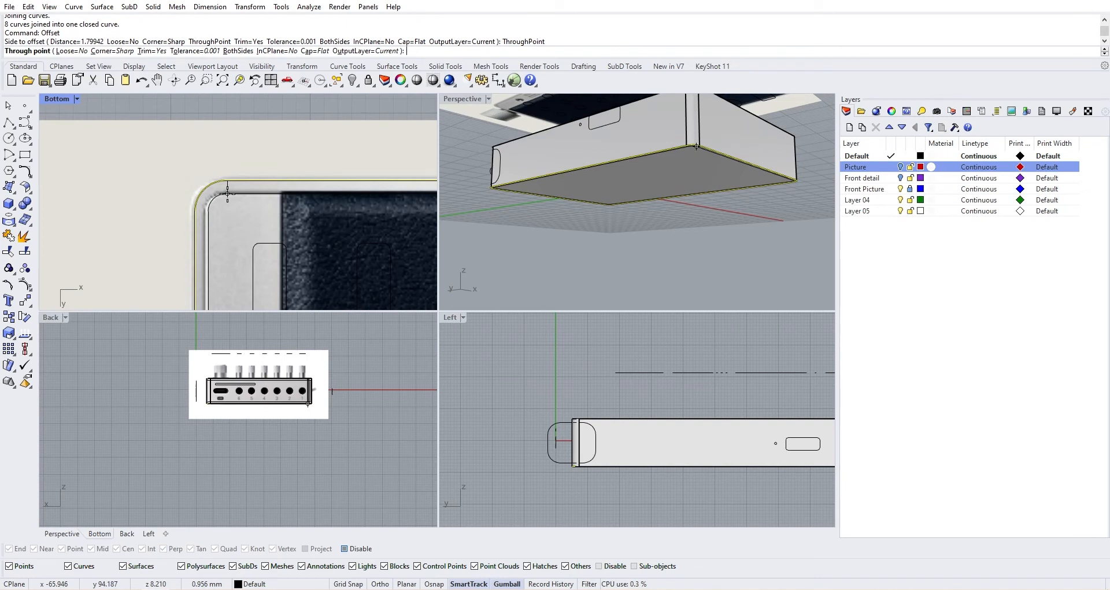
text(1)
key(Return)
click(229, 225)
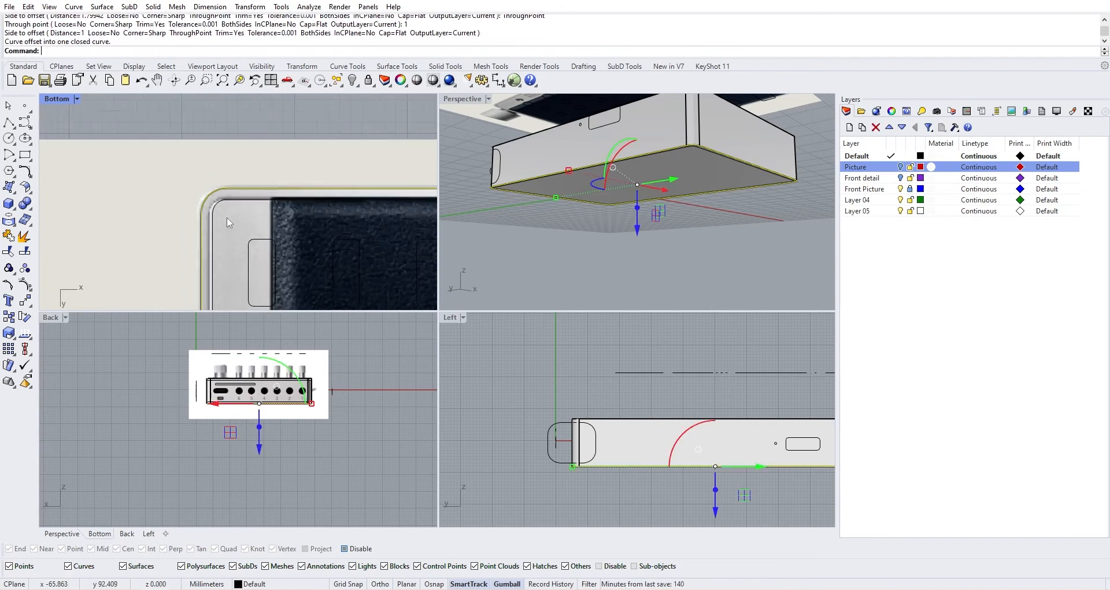
Step: Enable object snaps and draw a vertical line about 116 mm long along the dark panel's left edge, extending past both ends of the body
scroll(228, 218, down, 5)
scroll(223, 209, up, 5)
scroll(222, 220, up, 2)
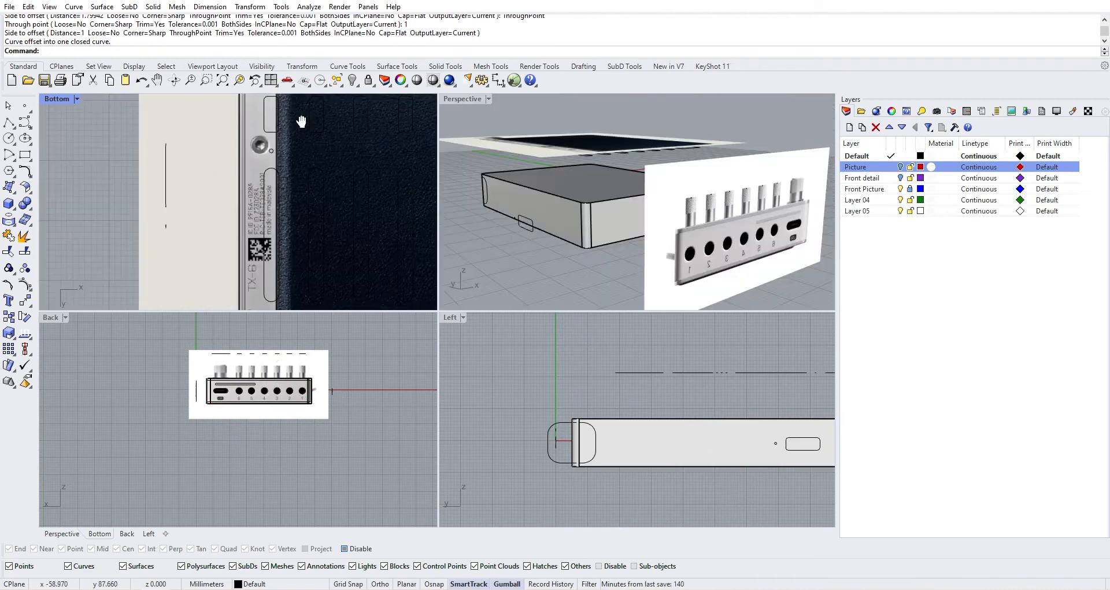
scroll(297, 162, down, 2)
right_drag(579, 191, 543, 157)
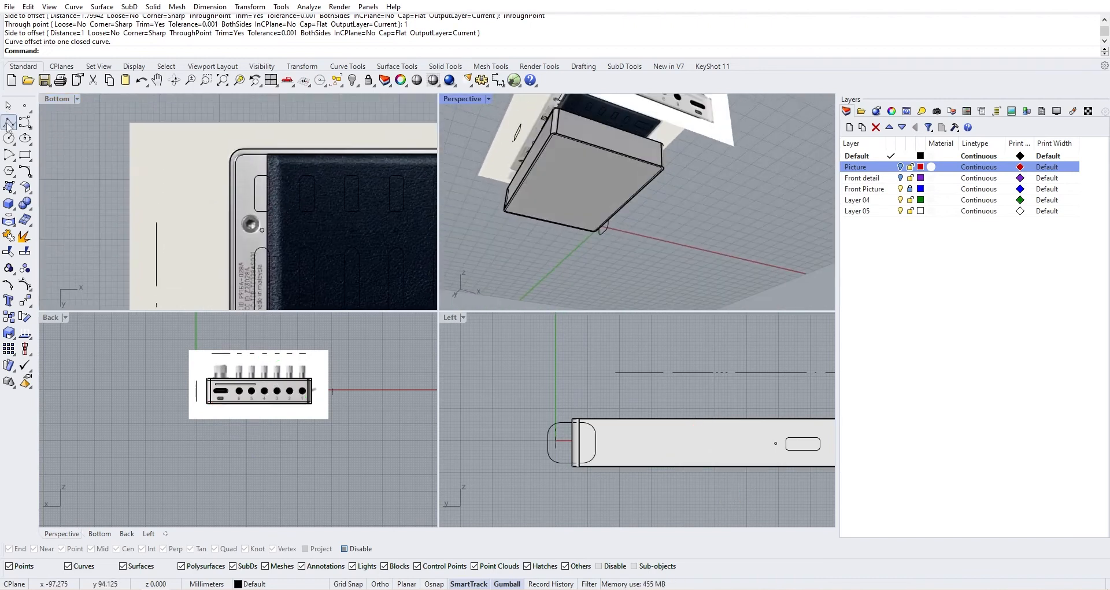
click(8, 122)
scroll(208, 155, up, 2)
scroll(292, 157, up, 2)
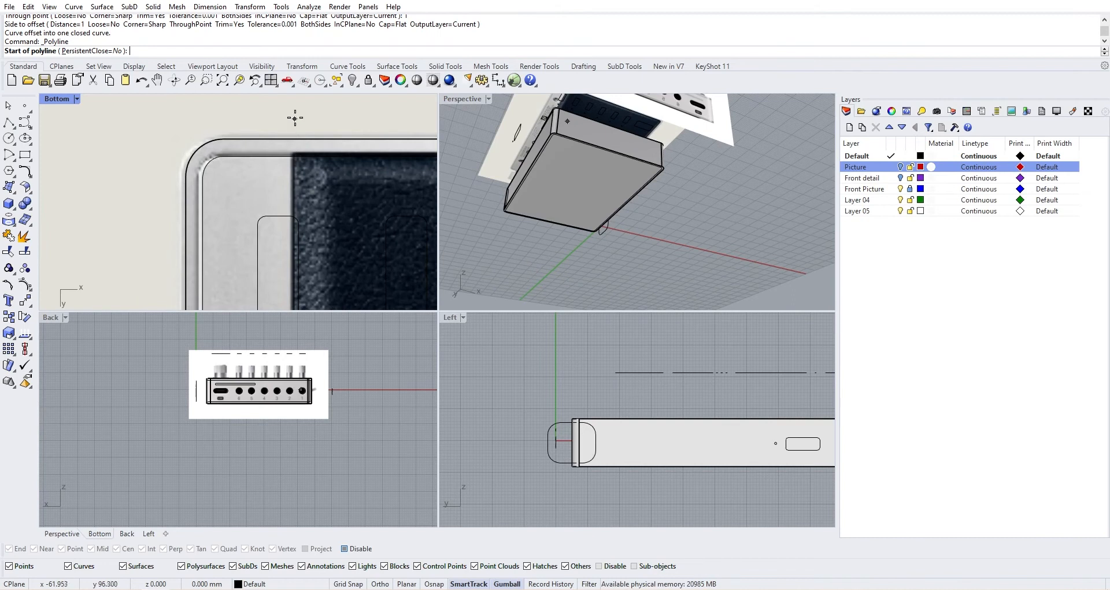
click(350, 548)
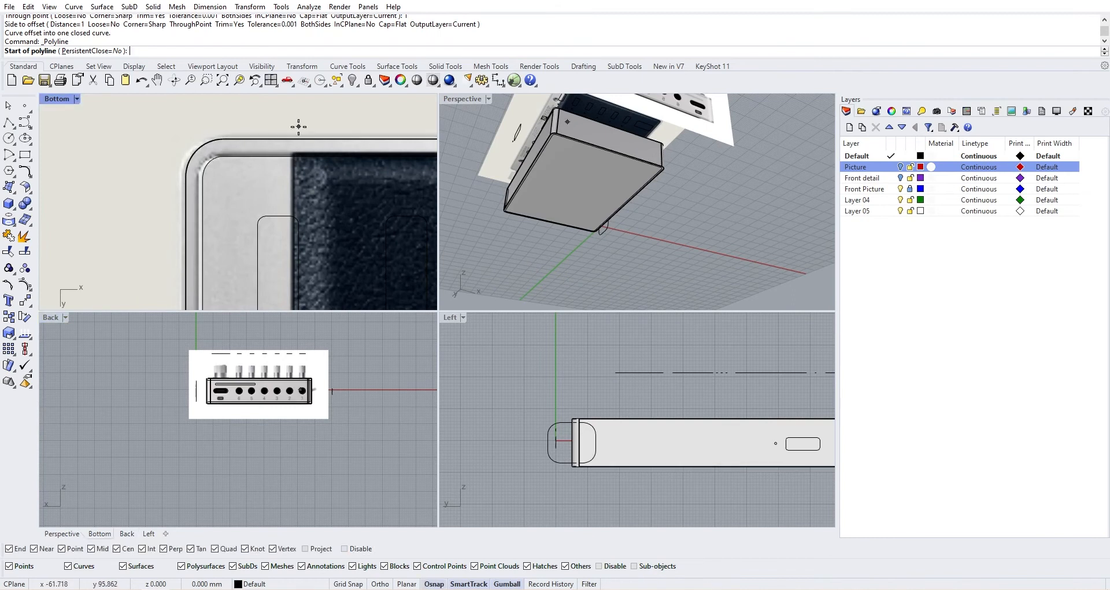
click(293, 113)
scroll(293, 116, down, 10)
scroll(314, 255, up, 2)
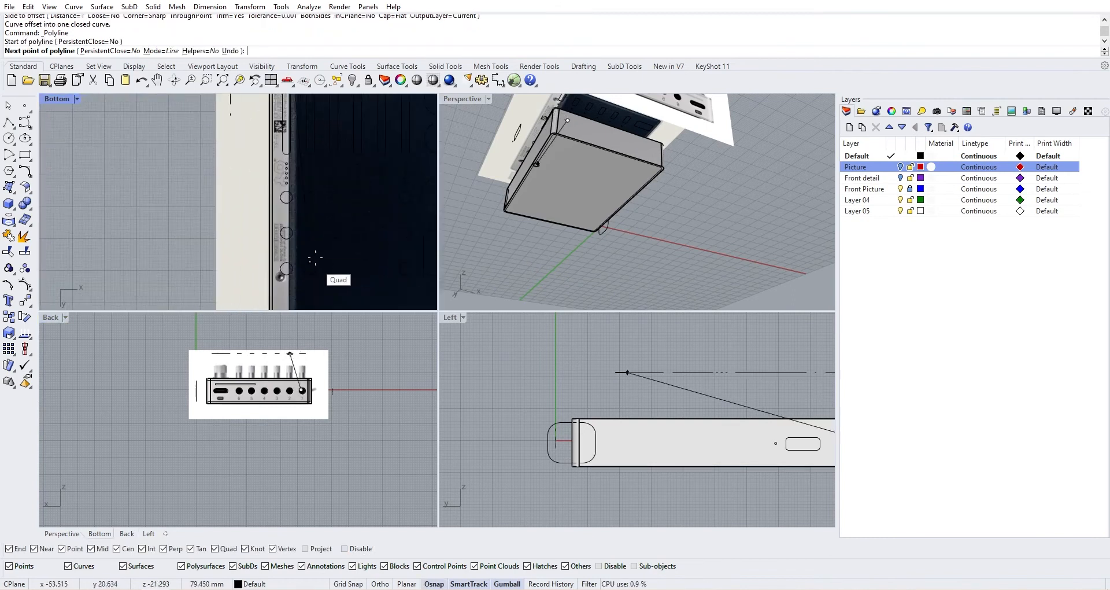
scroll(315, 255, down, 3)
right_drag(321, 237, 319, 205)
scroll(304, 252, up, 4)
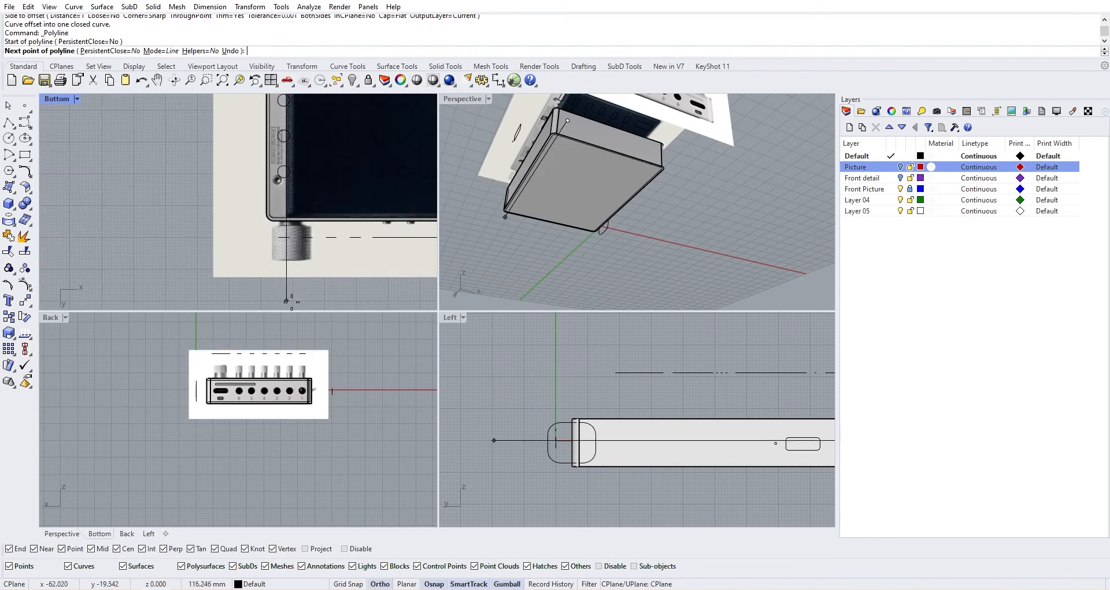
click(286, 301)
key(alt+space)
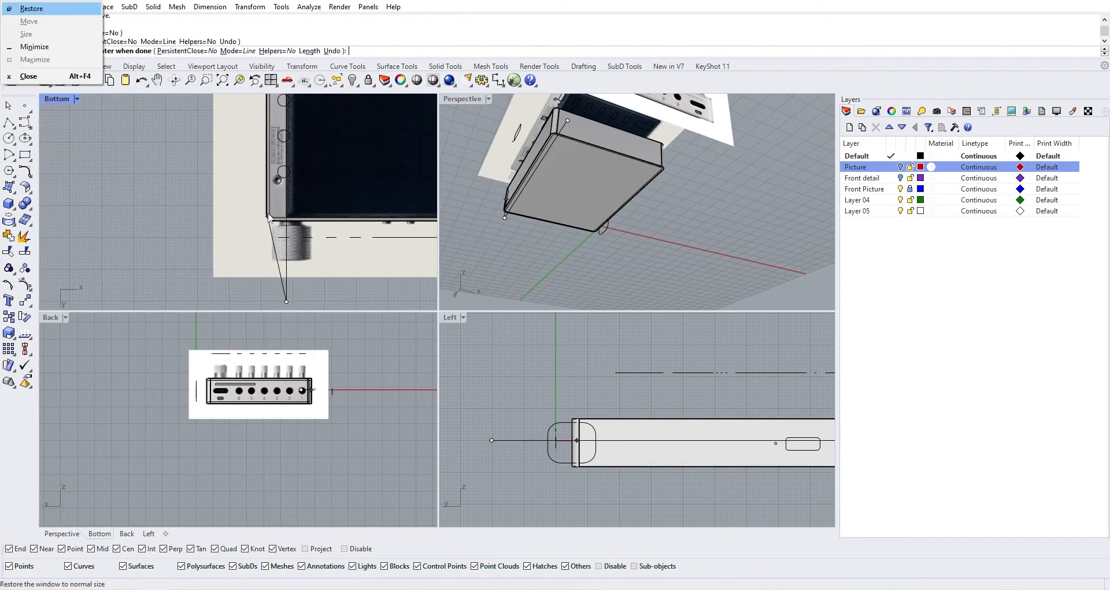
key(Escape)
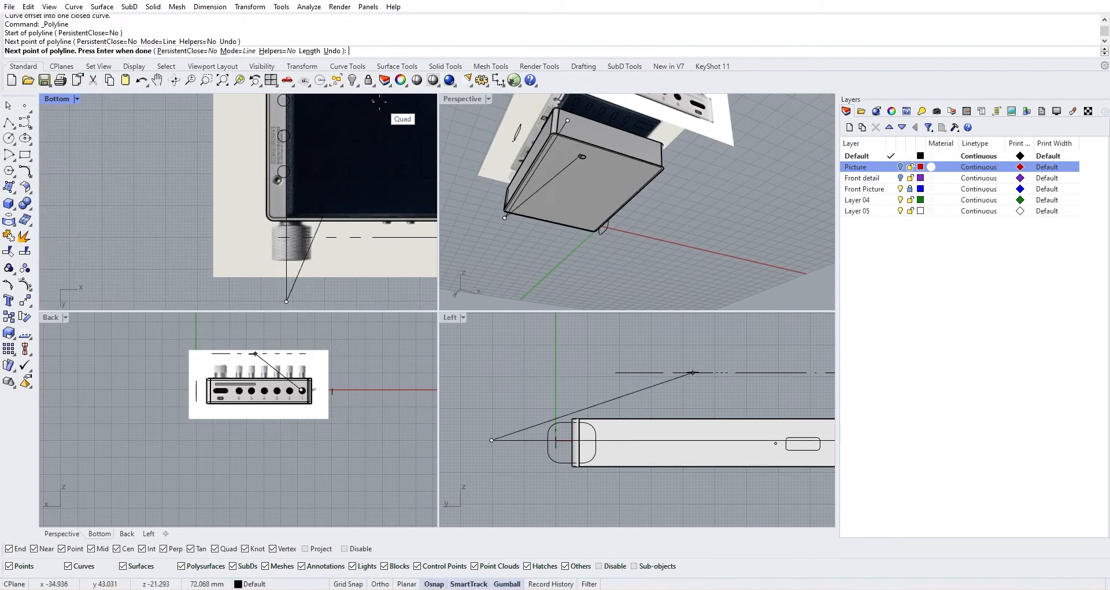
text(`)
key(Return)
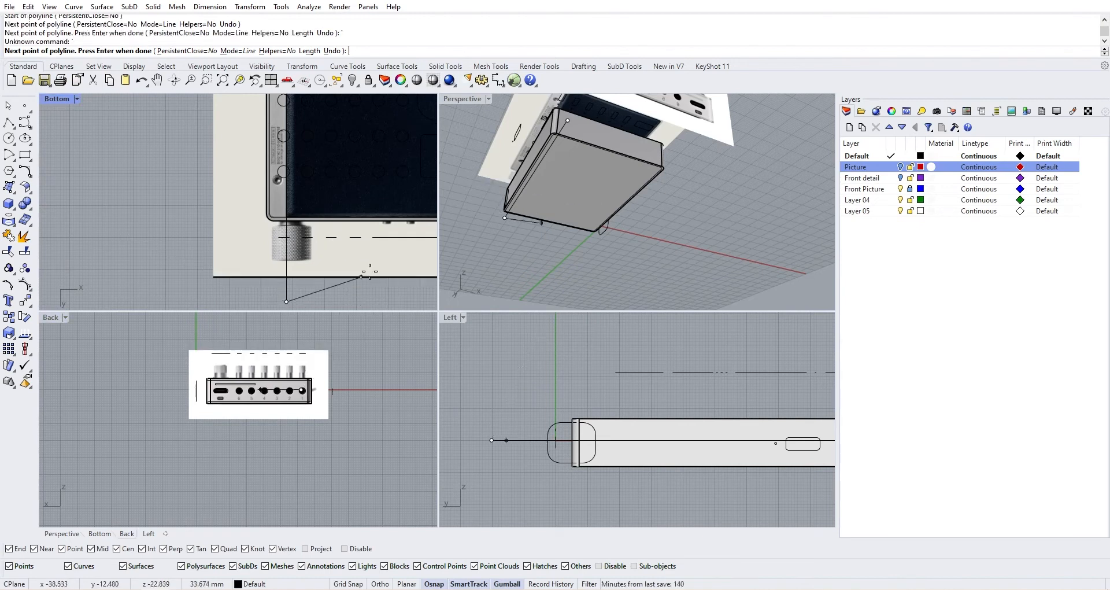
key(Return)
click(288, 286)
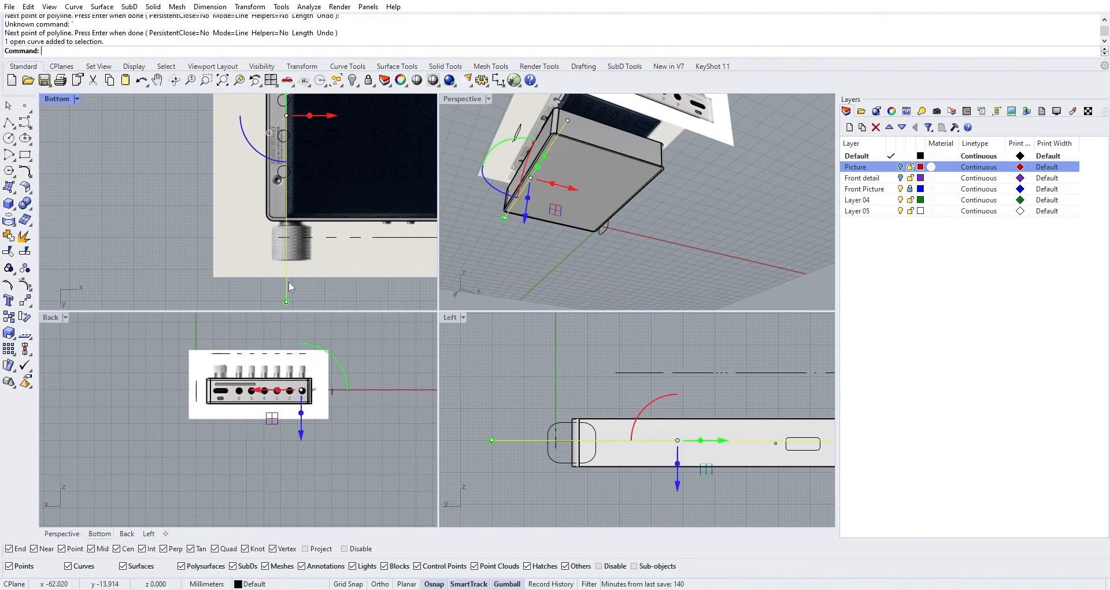
Step: Draw a 3 mm diameter circle centred on the pictured lower-left screw in the Bottom view
scroll(318, 139, up, 5)
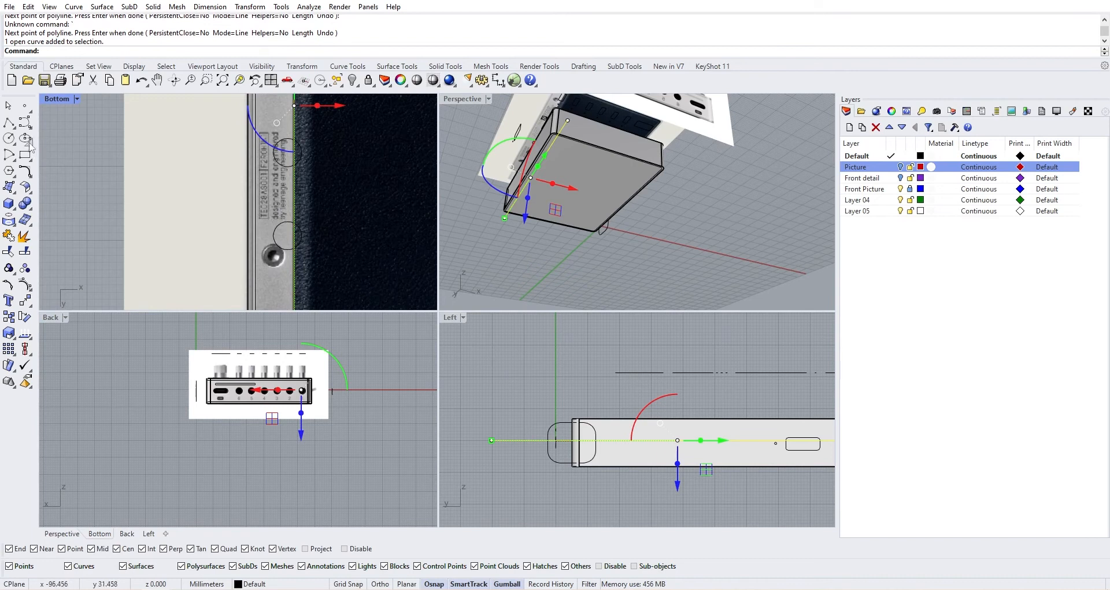
click(9, 139)
scroll(270, 266, up, 4)
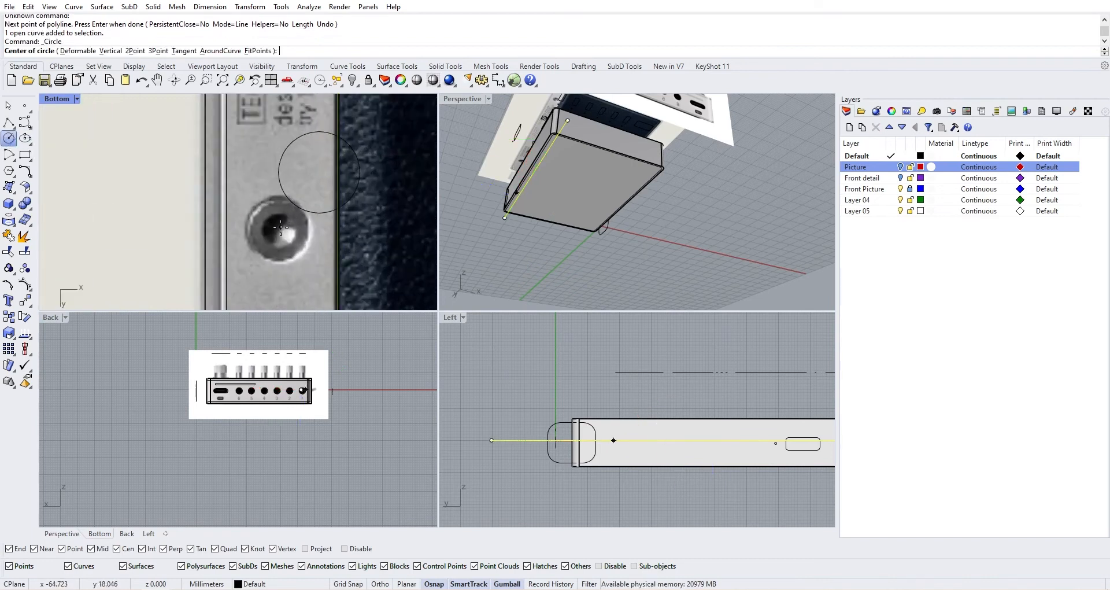
click(278, 229)
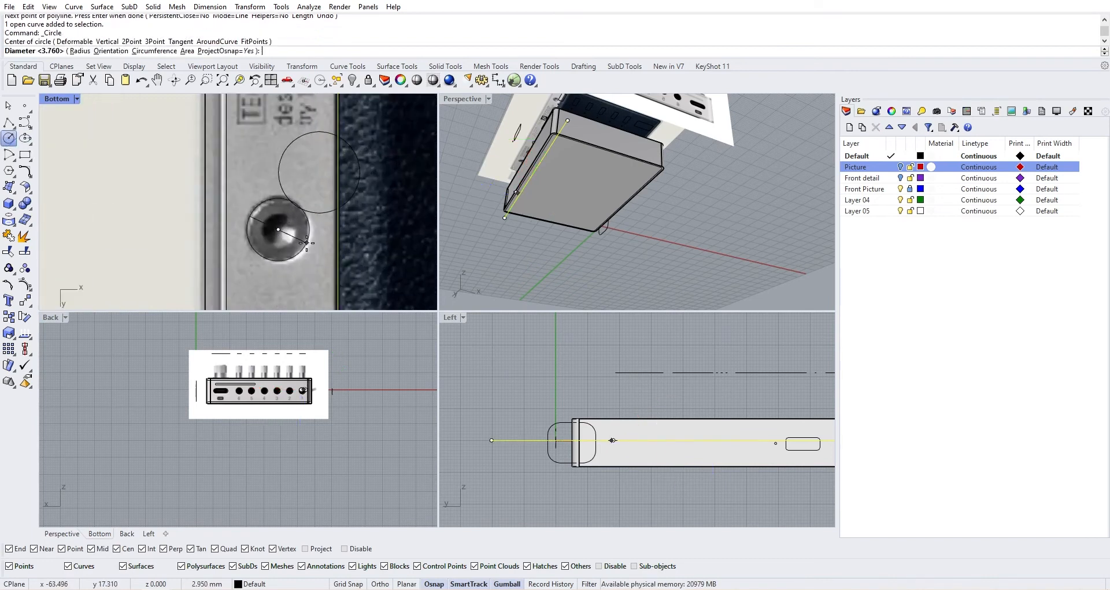
key(shift)
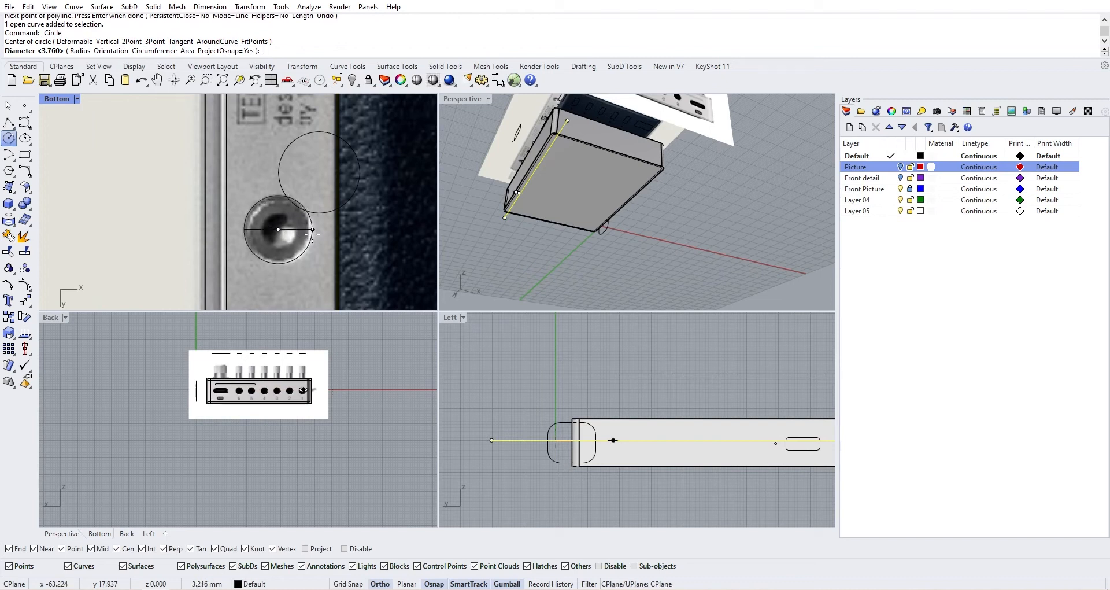
key(Return)
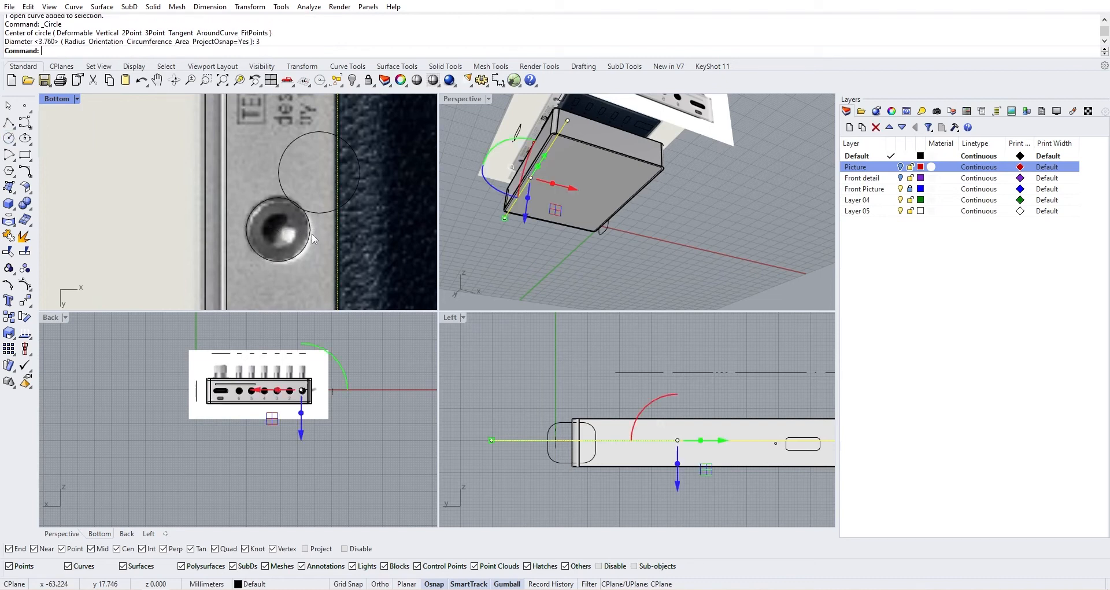
Step: Select the circle traced around the lower-left screw and begin moving it along the vertical axis in the Bottom view
click(312, 233)
click(310, 232)
click(345, 263)
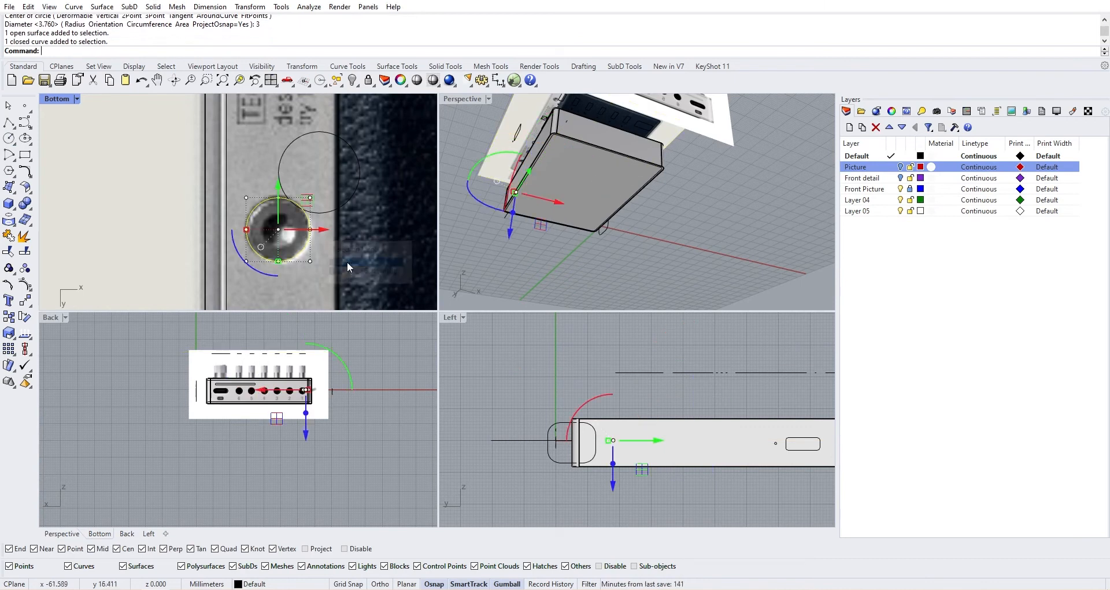
scroll(324, 243, down, 6)
scroll(316, 233, down, 4)
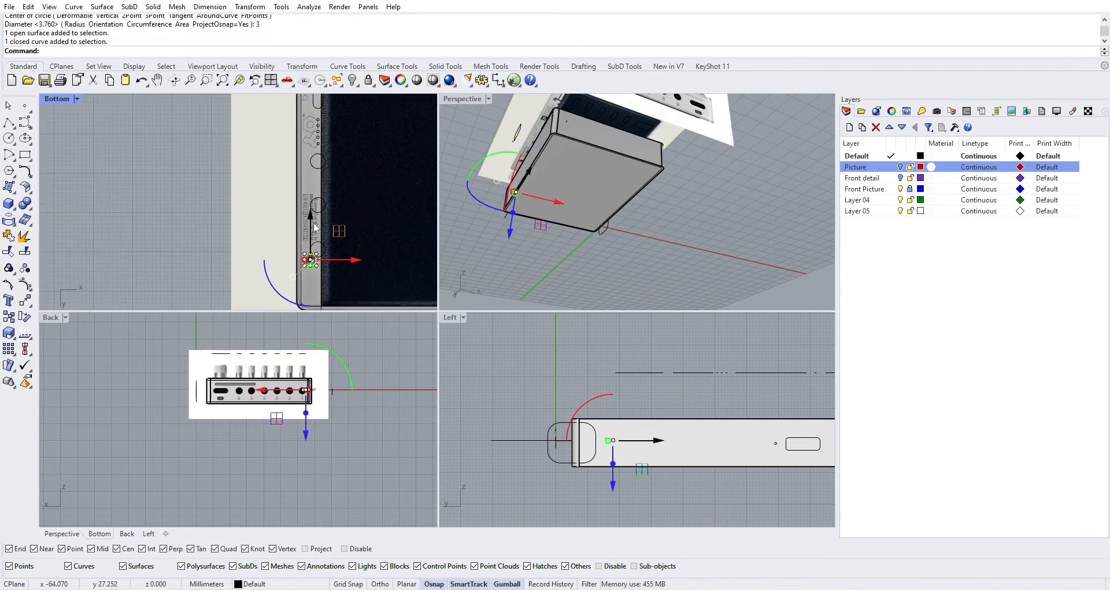
scroll(324, 247, down, 2)
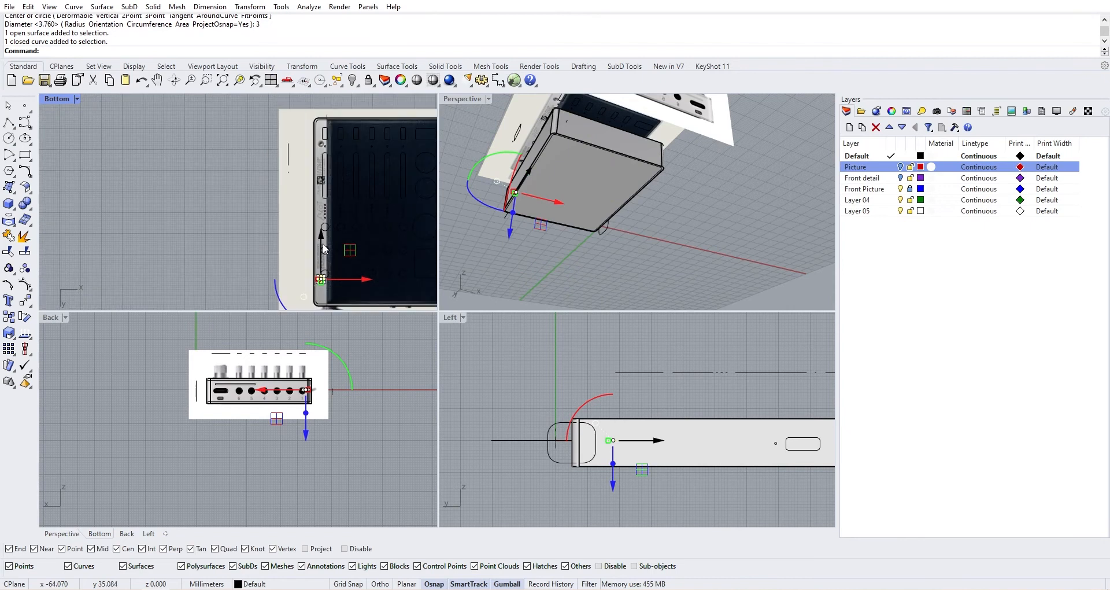
Step: Duplicate the 3 mm circle onto the other screw along the side strip of the device picture
drag(323, 241, 304, 156)
scroll(301, 139, up, 8)
scroll(306, 159, down, 5)
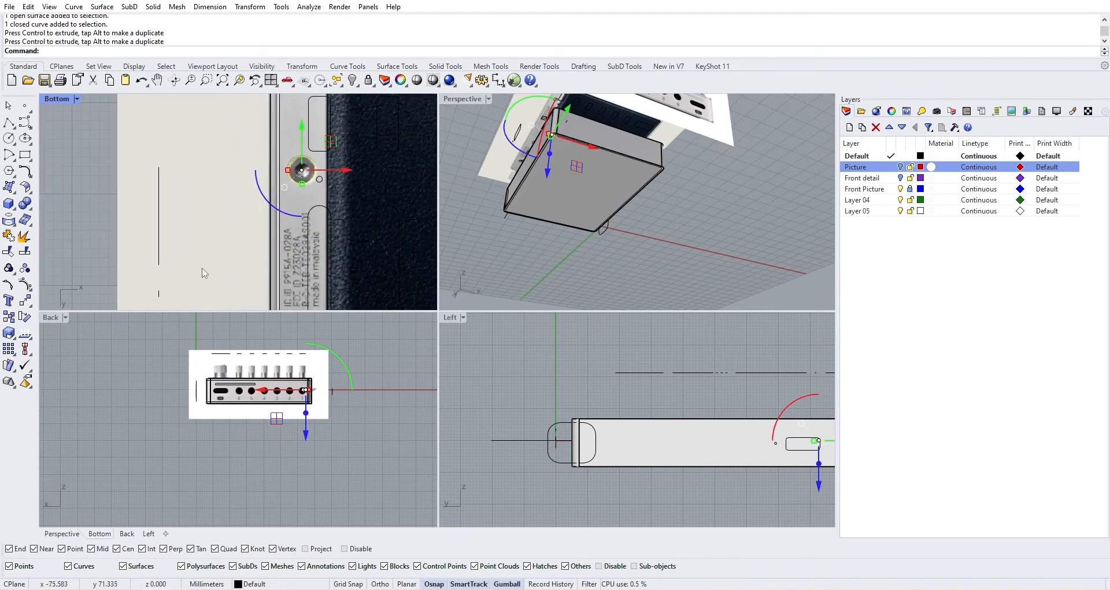
Step: Clear the selection and examine the traced screw circles along the device picture's side strip
scroll(203, 272, down, 8)
right_drag(210, 284, 199, 214)
click(131, 197)
scroll(217, 216, up, 9)
scroll(220, 221, down, 10)
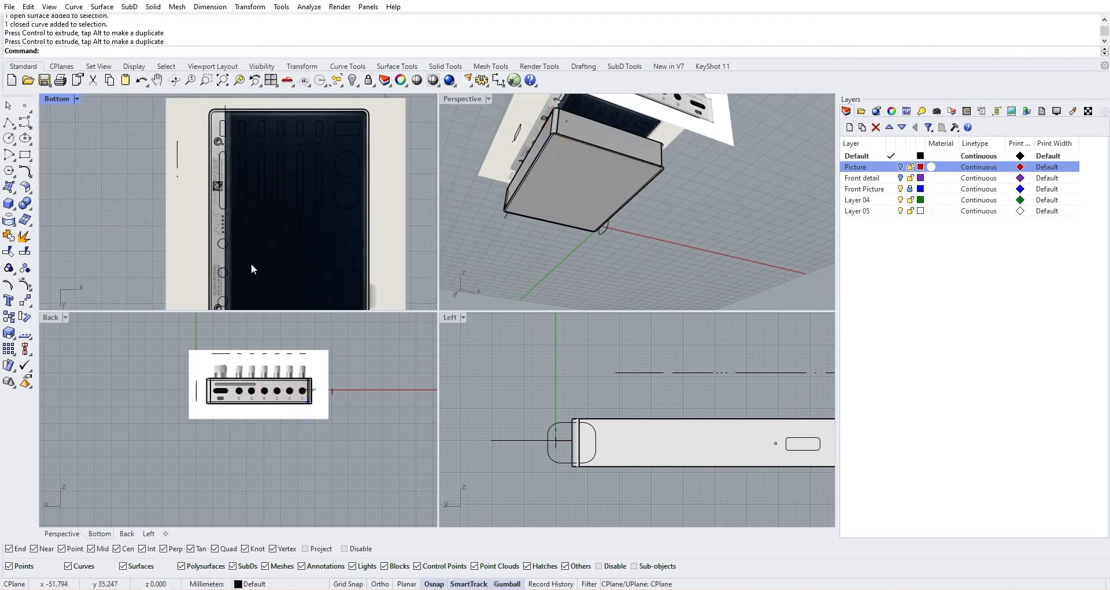
right_drag(252, 266, 235, 172)
right_drag(282, 226, 324, 210)
scroll(264, 249, up, 8)
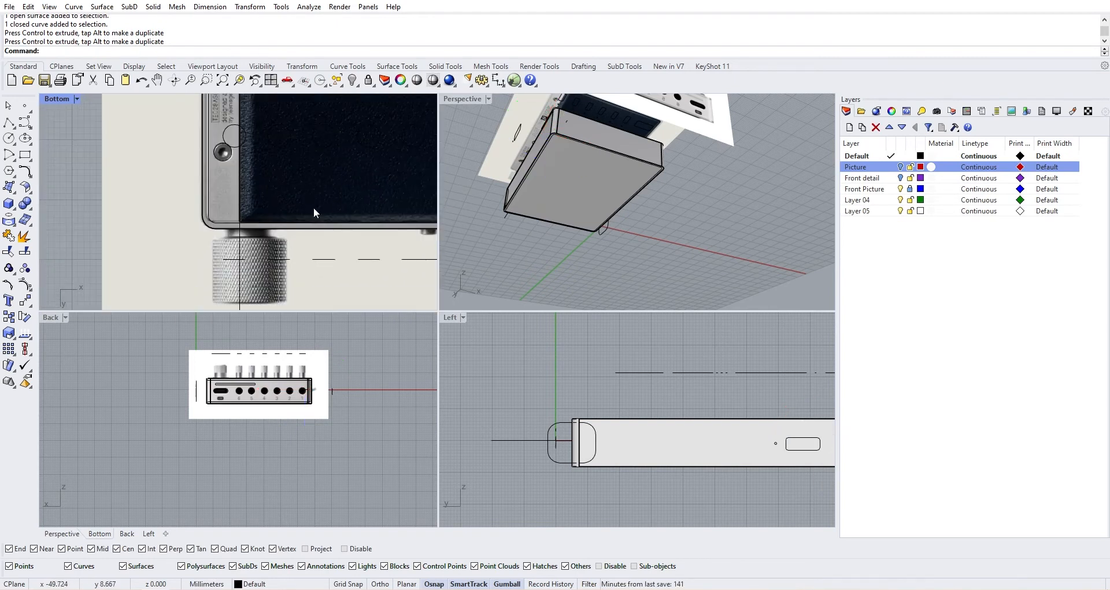
scroll(314, 209, down, 8)
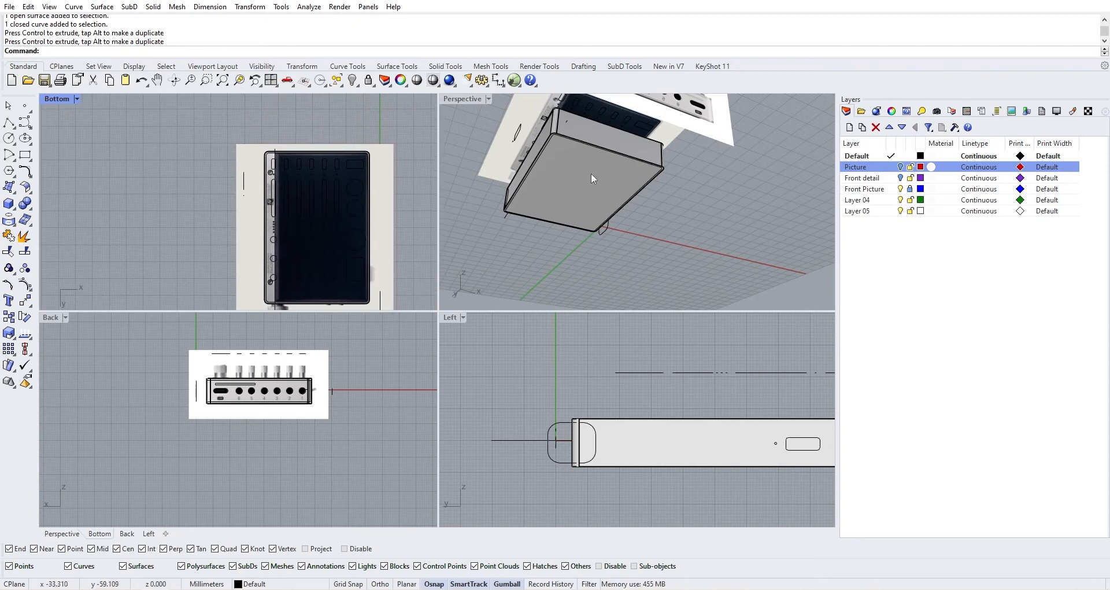
Step: Move the horizontal device picture above the body to the Front Picture layer
right_drag(543, 188, 763, 255)
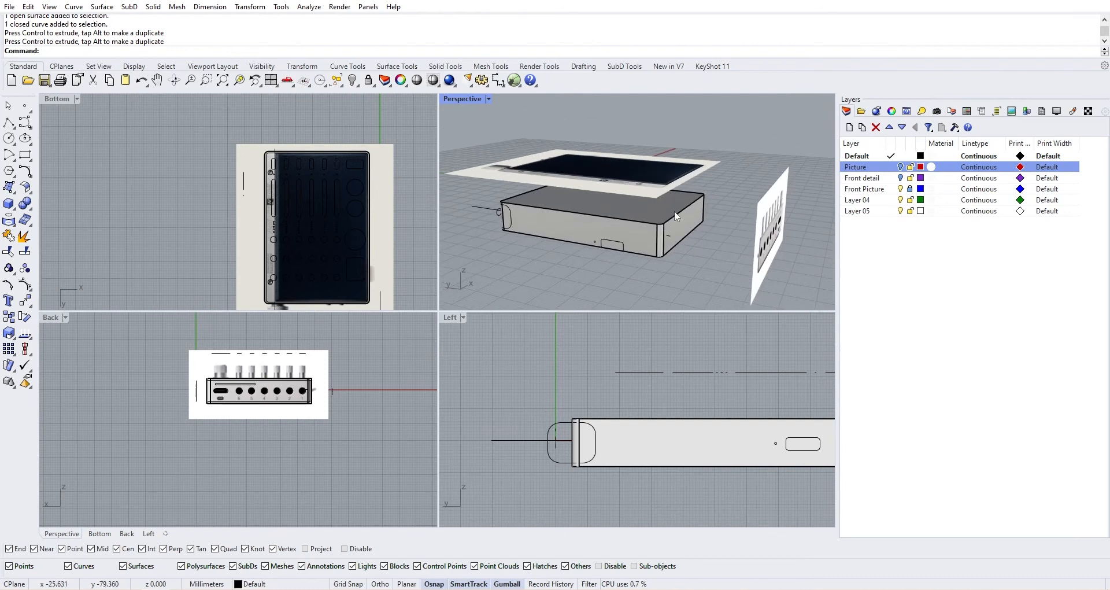
right_click(863, 189)
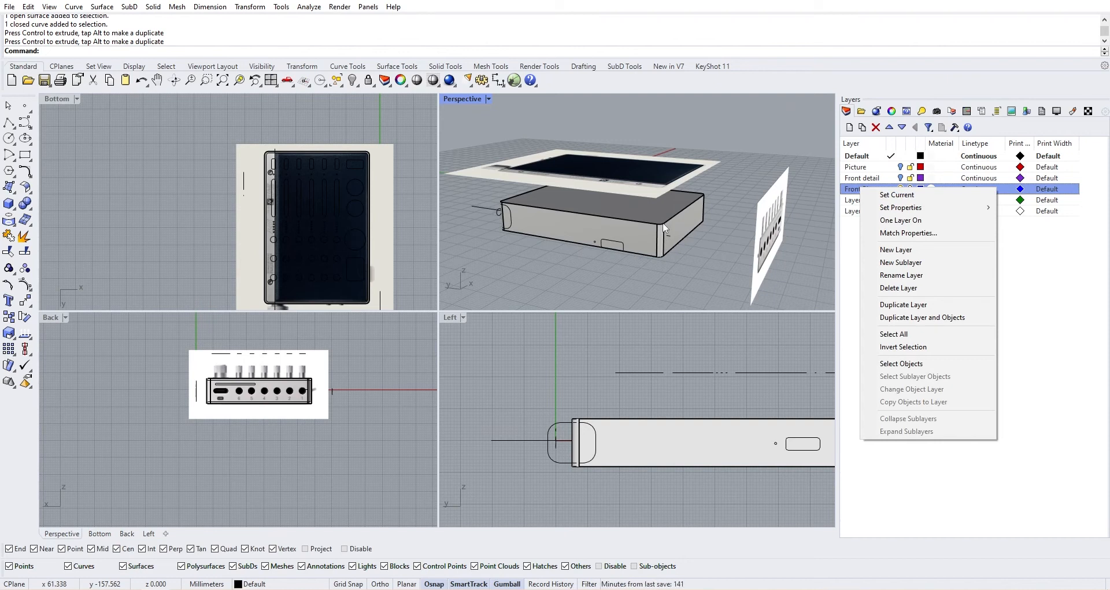
click(951, 369)
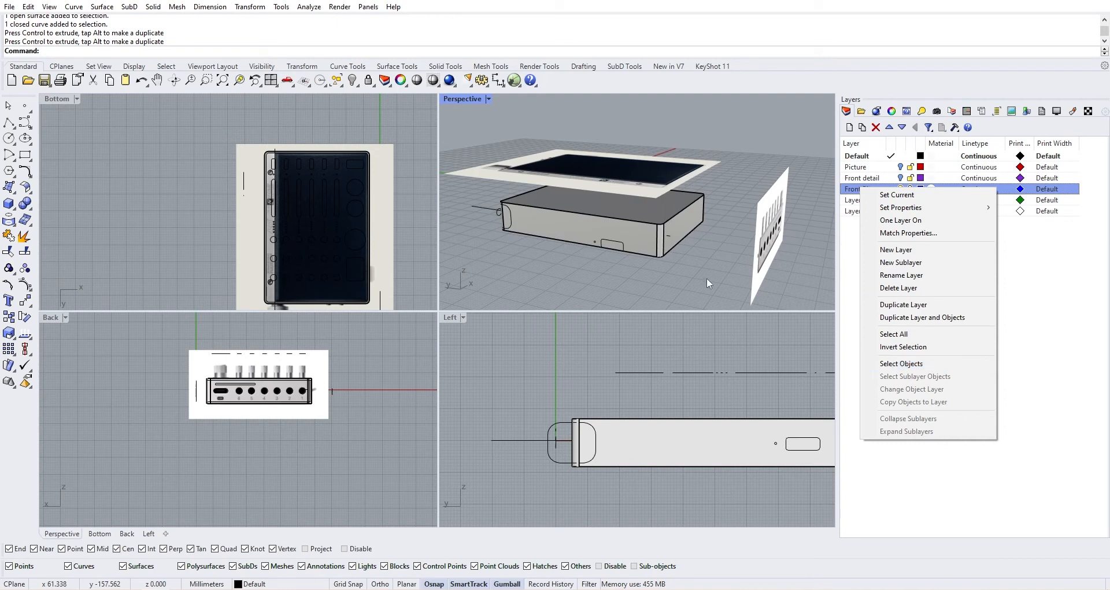
right_click(863, 190)
click(920, 390)
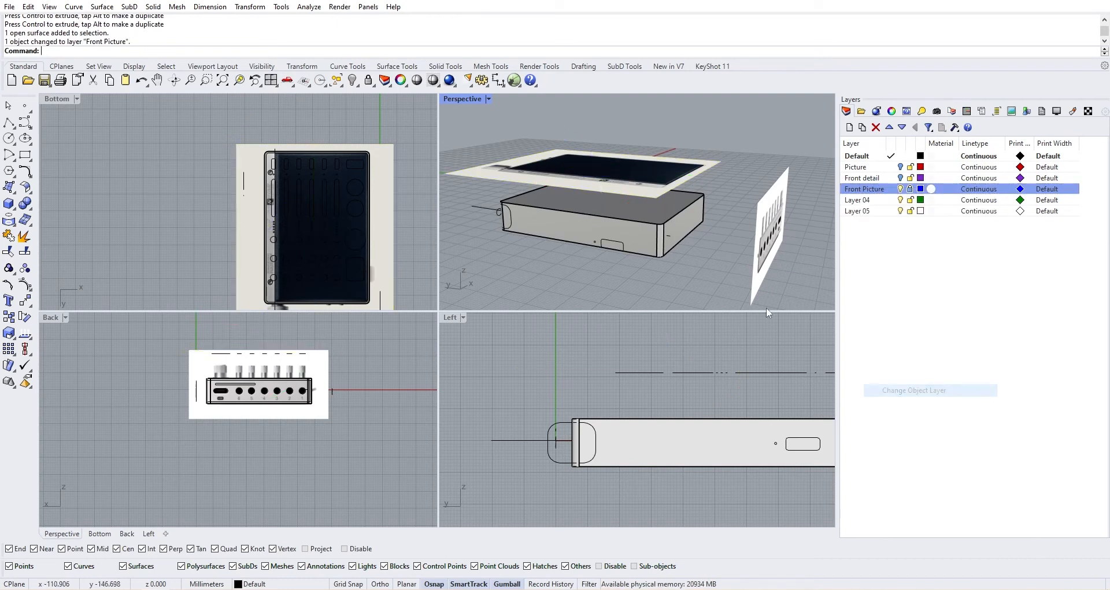
Step: Hide the Front Picture layer and show the Front detail layer
right_drag(729, 253, 581, 182)
click(901, 189)
click(685, 235)
click(900, 178)
Step: Select all the detail curves floating above the device body and group them
scroll(581, 183, up, 3)
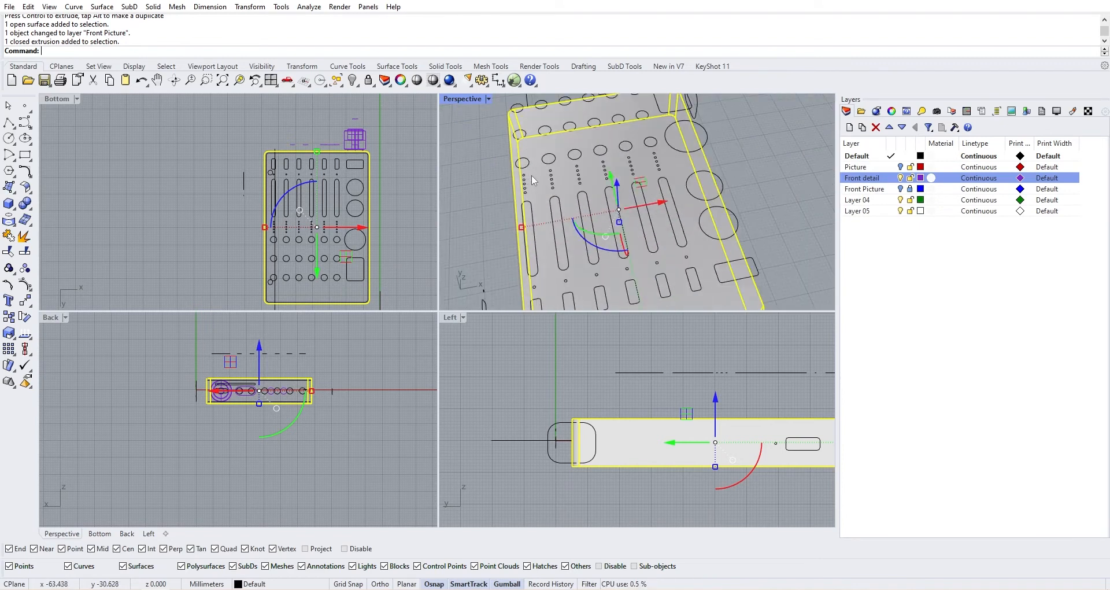
right_drag(634, 218, 454, 134)
double_click(462, 99)
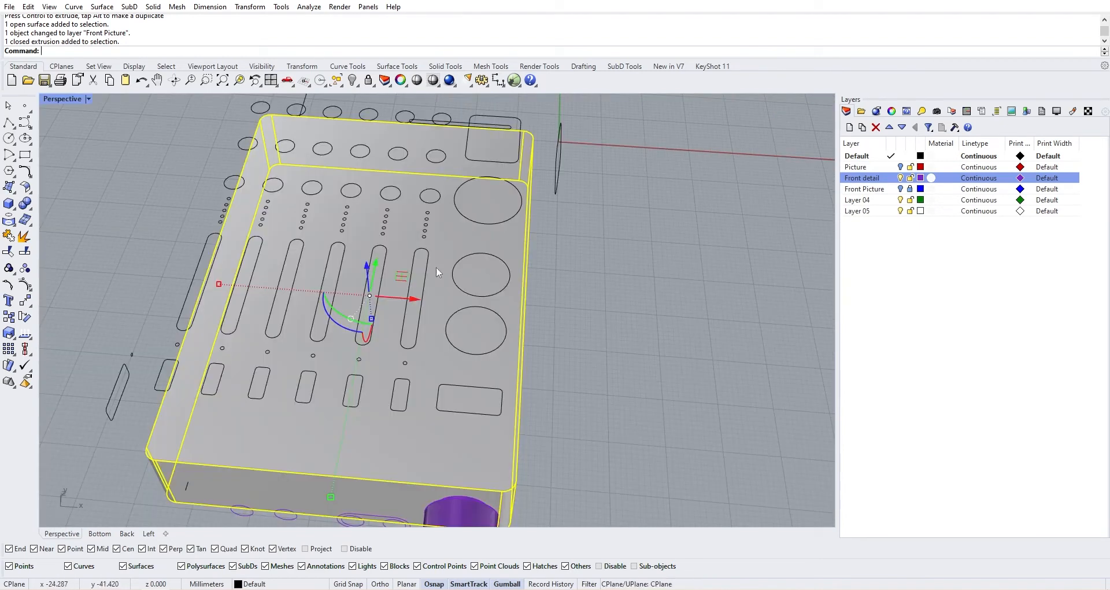
right_drag(436, 266, 543, 241)
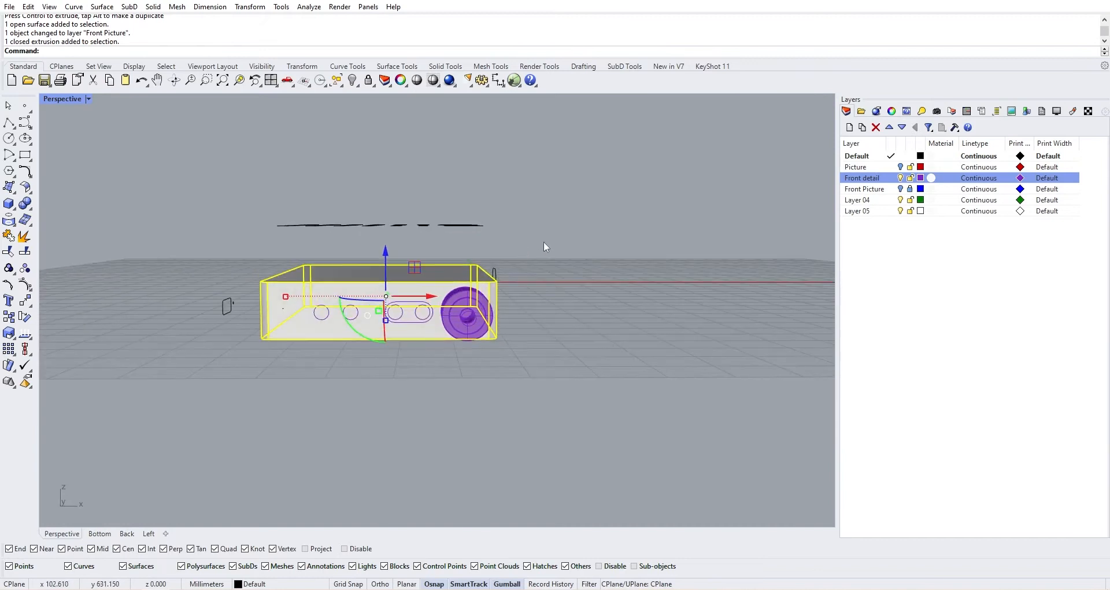
drag(544, 241, 285, 182)
right_drag(338, 189, 295, 135)
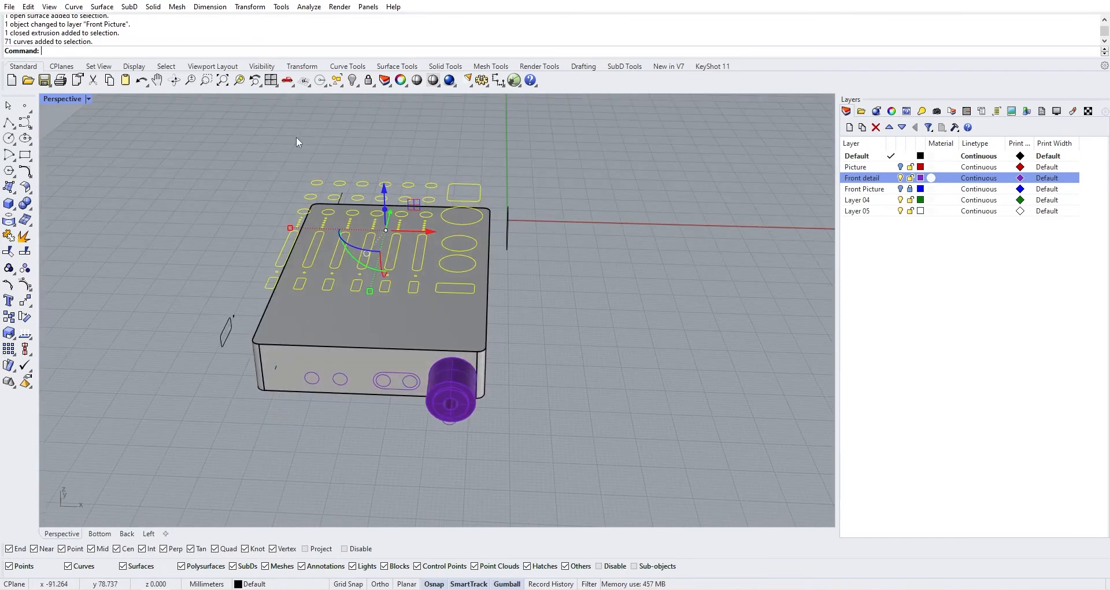
key(ctrl+g)
Step: Align the grouped detail curves with the Bottom option to the body's top face, snapping to its edge midpoint
double_click(61, 98)
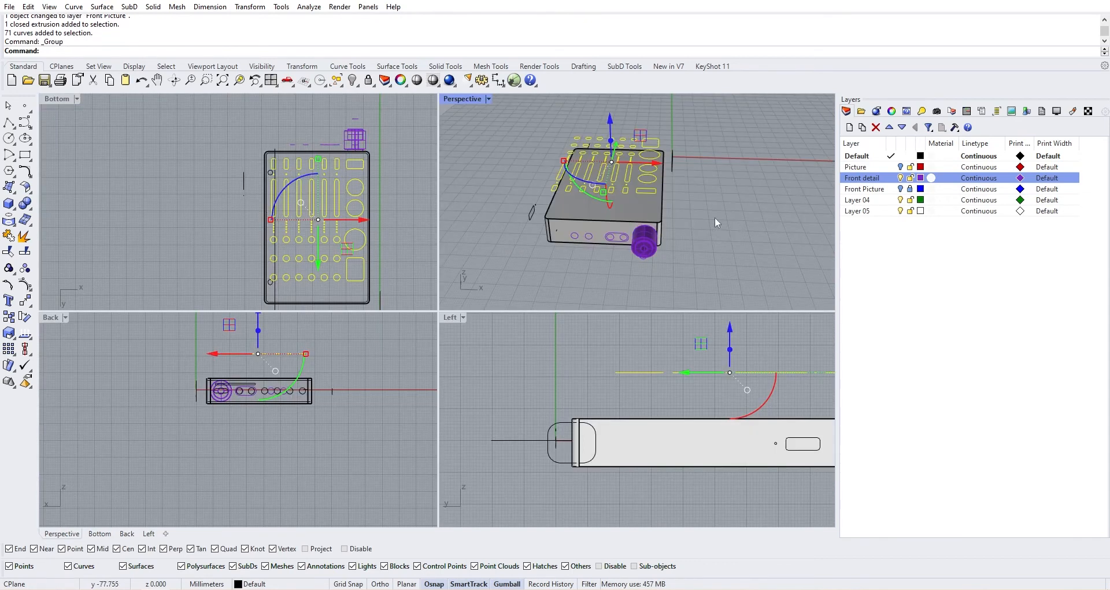
right_drag(715, 218, 708, 194)
right_drag(717, 443, 580, 408)
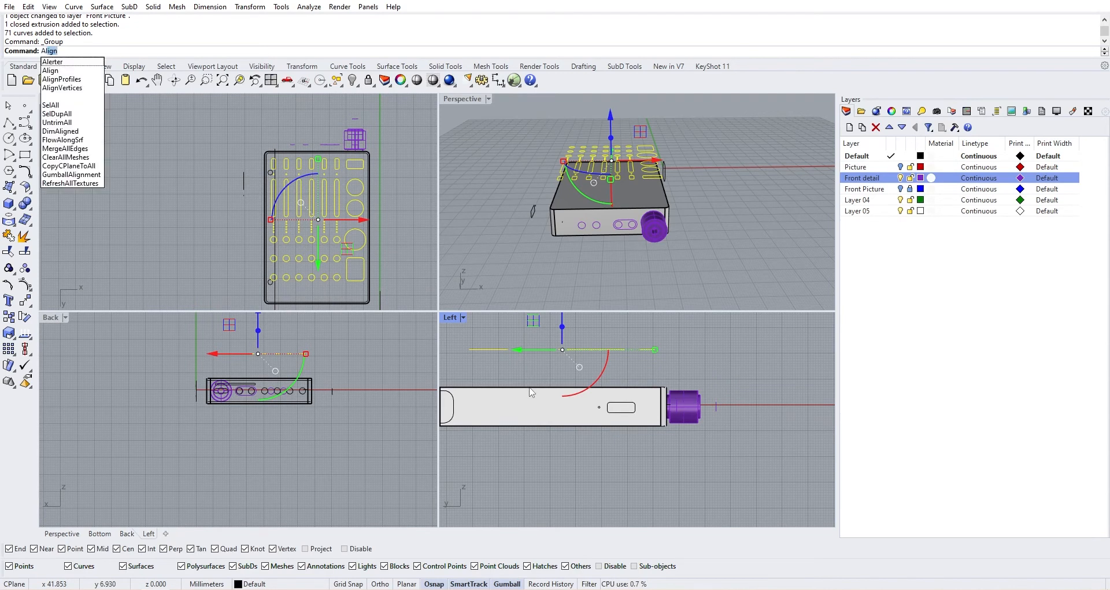
key(Return)
text(b)
key(Return)
scroll(548, 383, up, 2)
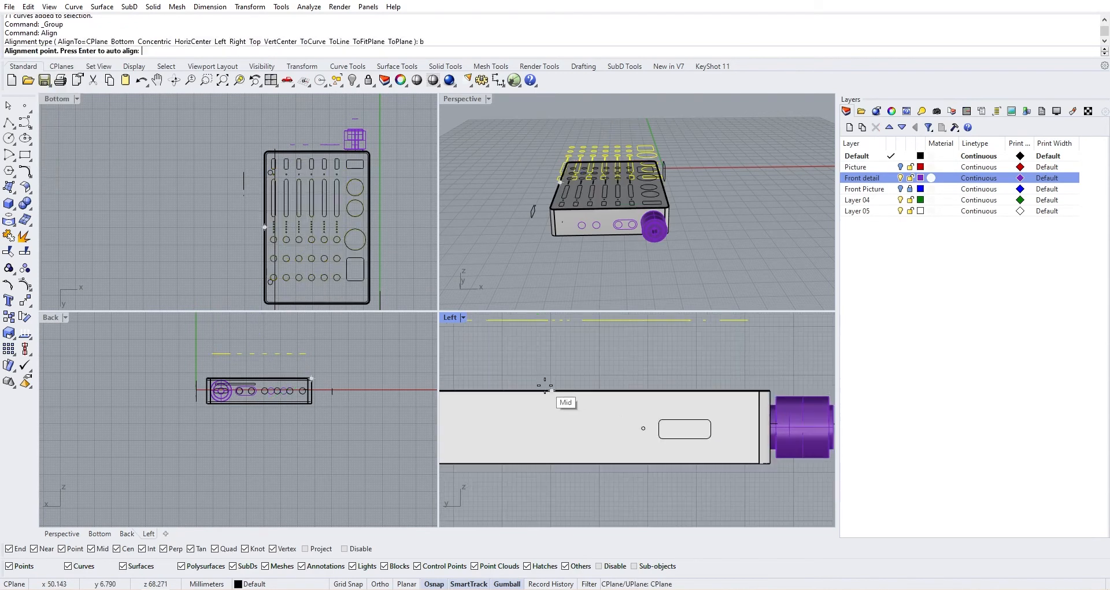
click(545, 388)
Step: Trim the body's top face inside the two large rounded rectangles and three large circles, using the grouped curves as cutters
scroll(623, 235, down, 5)
right_drag(601, 165, 674, 153)
scroll(594, 195, up, 6)
scroll(675, 143, up, 3)
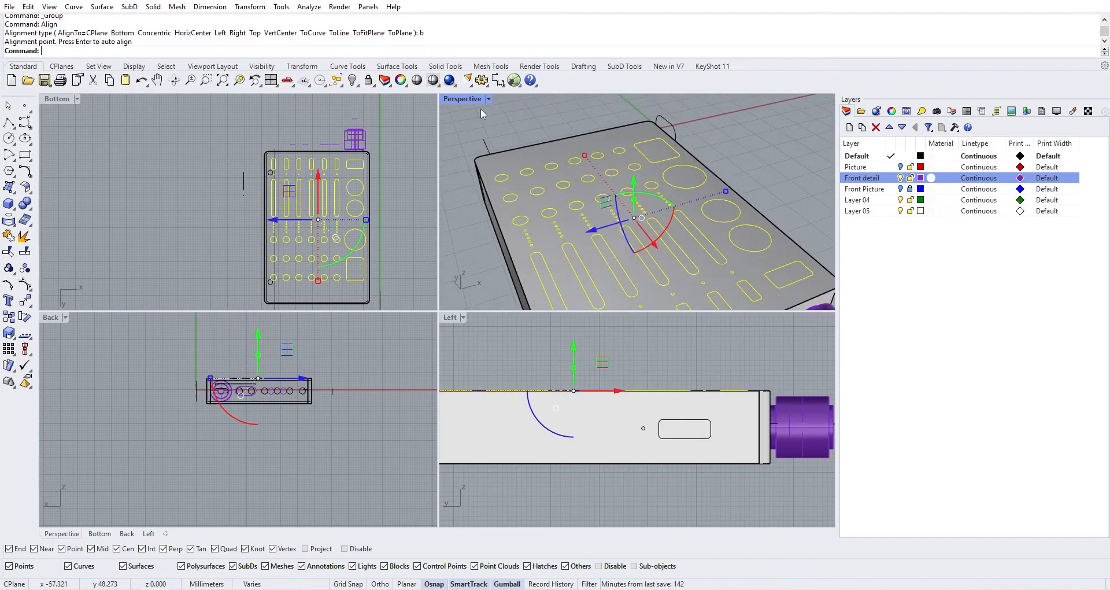
double_click(466, 99)
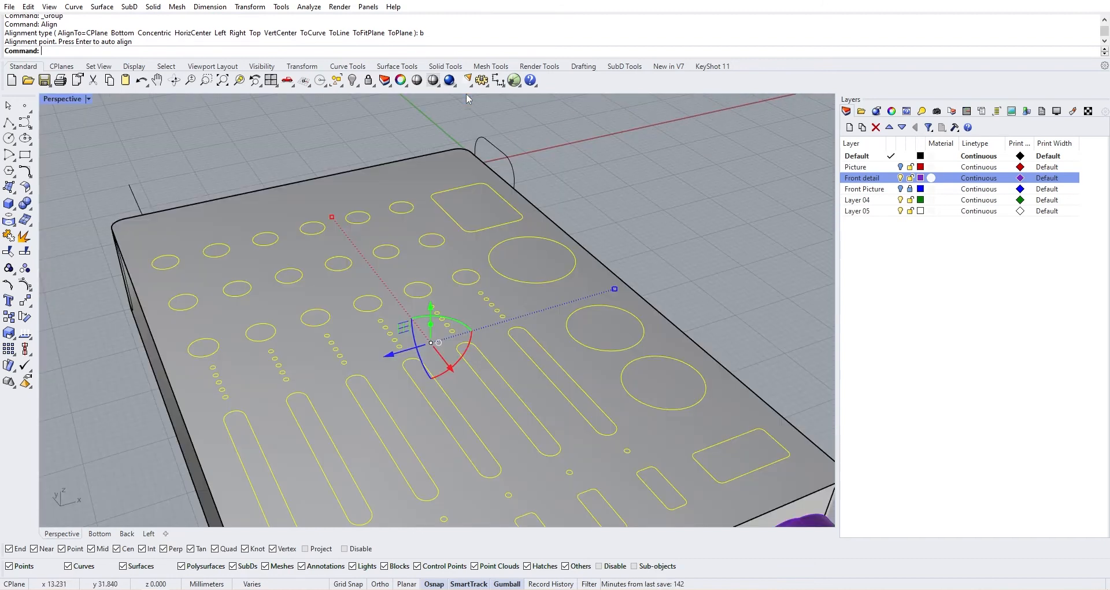
click(9, 251)
right_drag(200, 275, 207, 277)
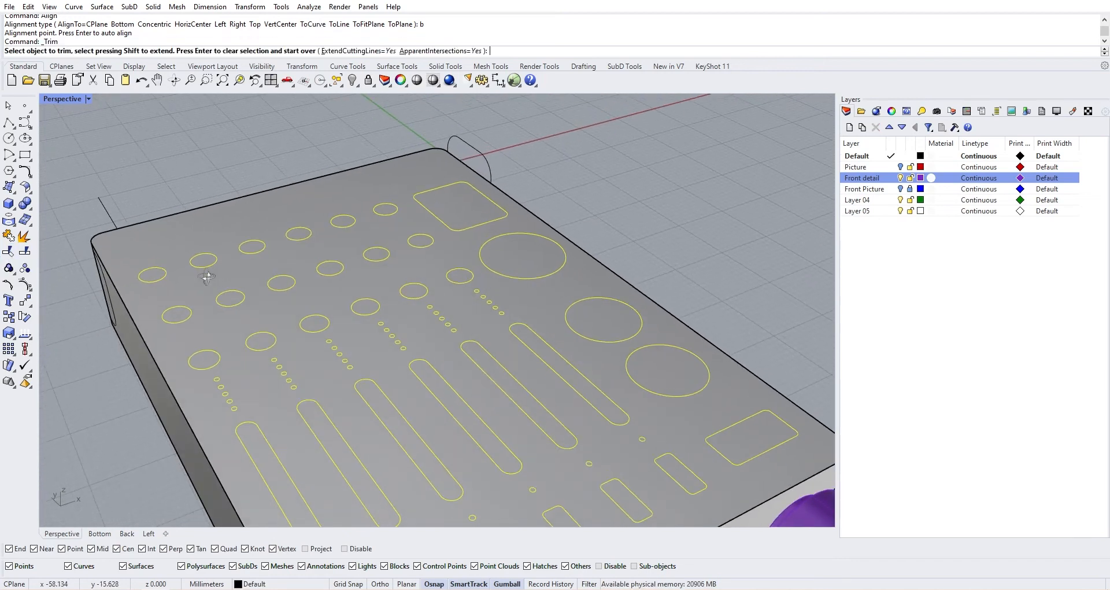
click(456, 208)
click(511, 256)
click(617, 330)
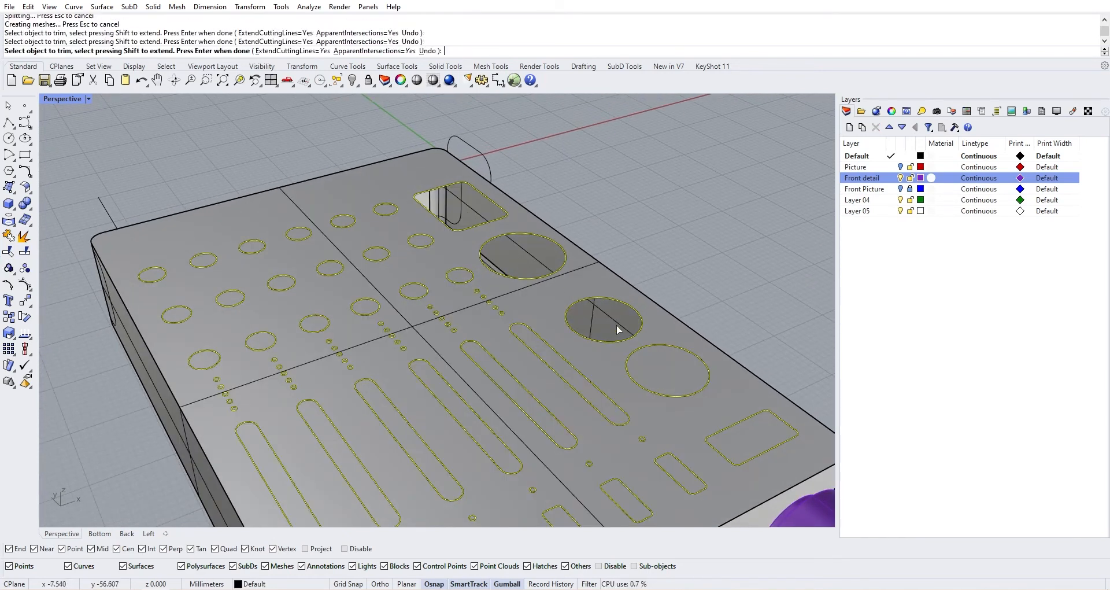
click(669, 372)
scroll(716, 414, up, 3)
click(630, 338)
Step: Try to trim inside the small rounded rectangle beside the large one, and undo the last two trims
scroll(562, 389, up, 2)
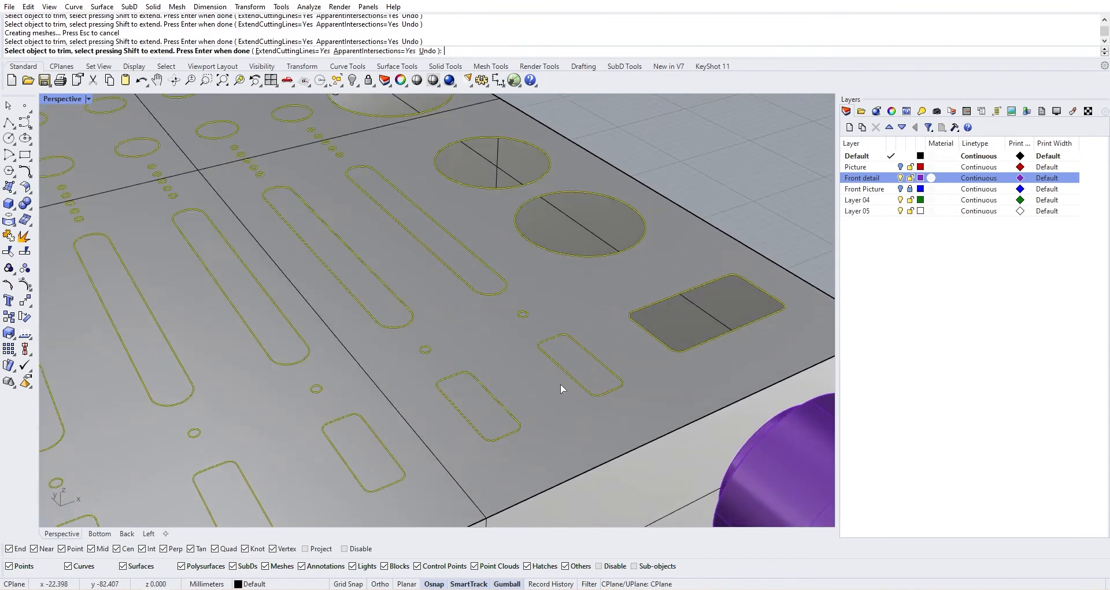
click(574, 368)
click(567, 355)
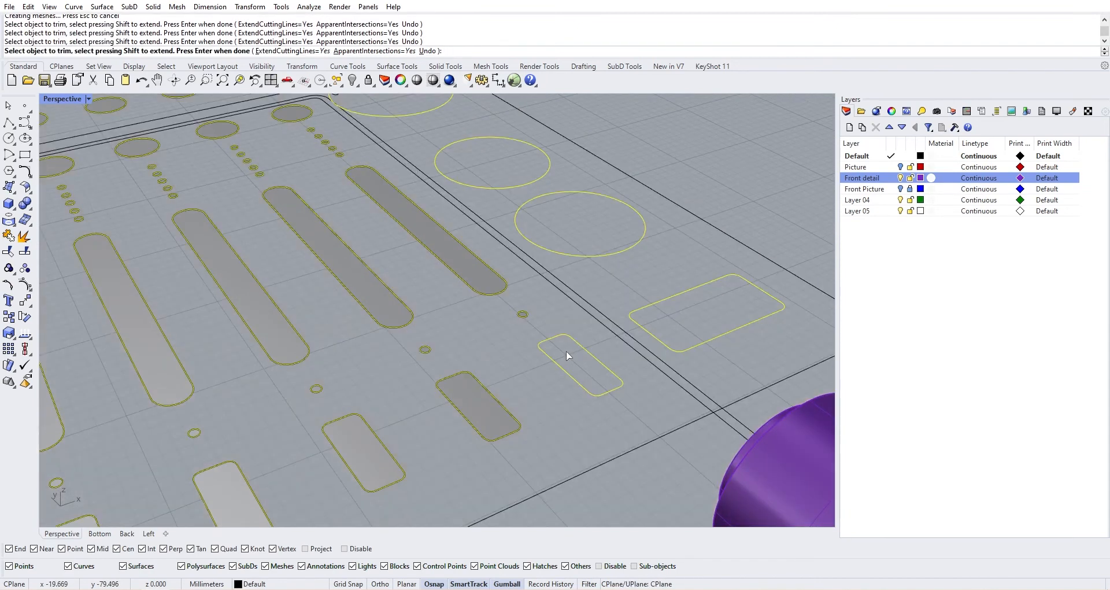
key(ctrl+z)
key(ctrl+z)
Step: Trim the top face inside the row of six small rounded rectangles near the front edge
scroll(579, 362, down, 4)
right_drag(579, 362, 401, 391)
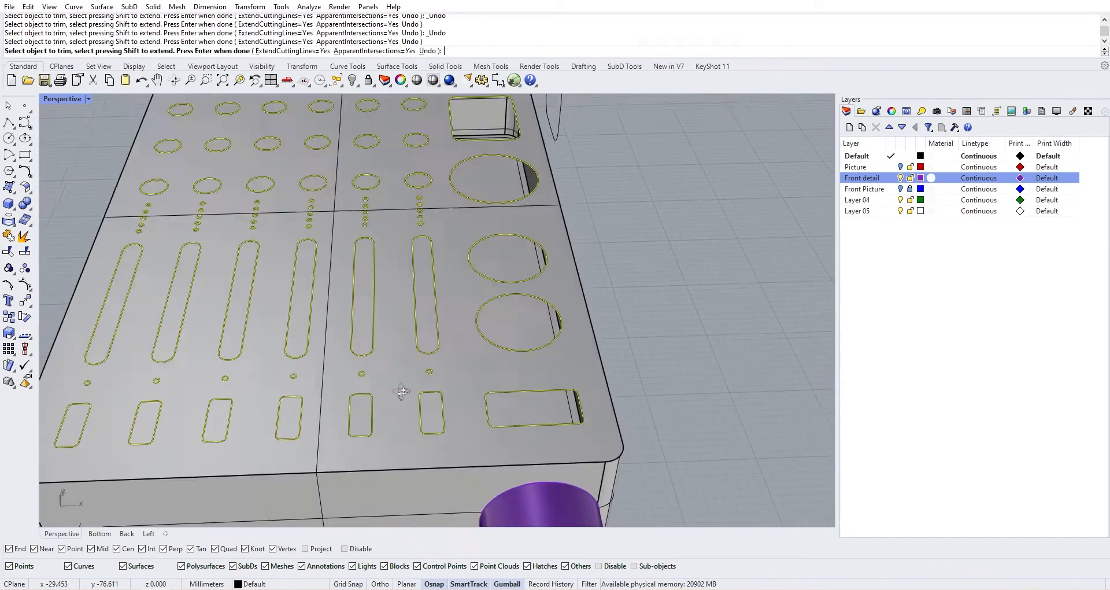
shift+right_drag(295, 425, 444, 429)
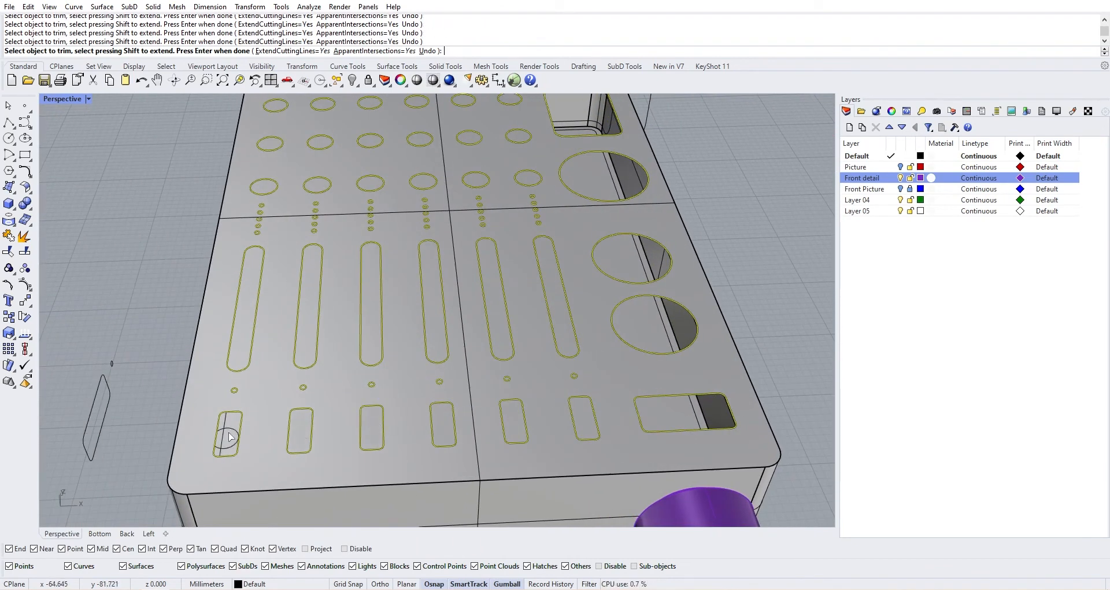
right_drag(229, 432, 265, 380)
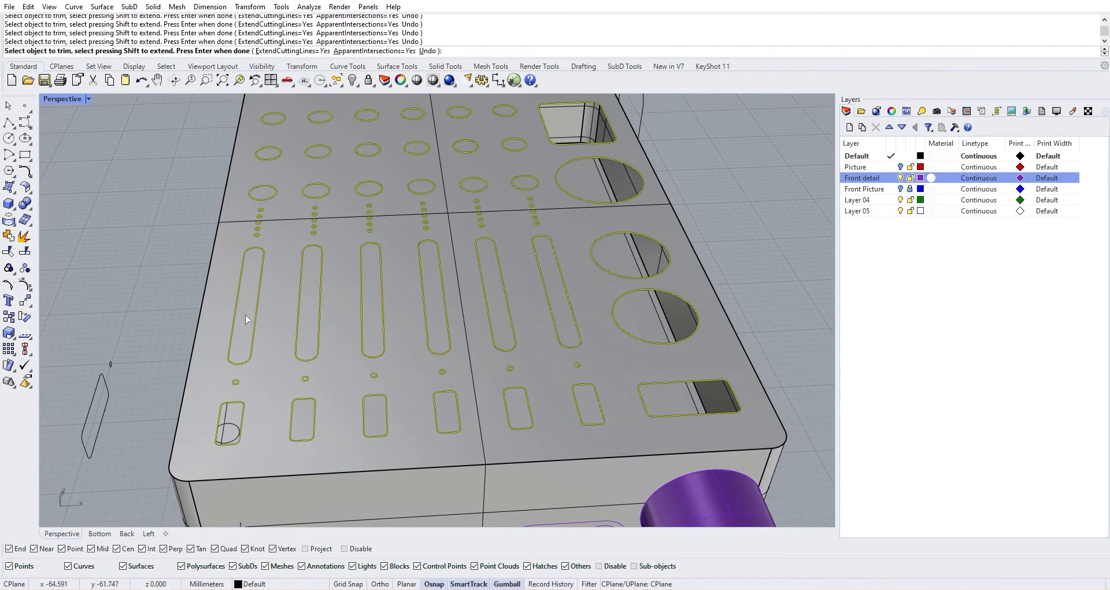
Step: Trim the top face inside the six long vertical slots
scroll(303, 314, up, 2)
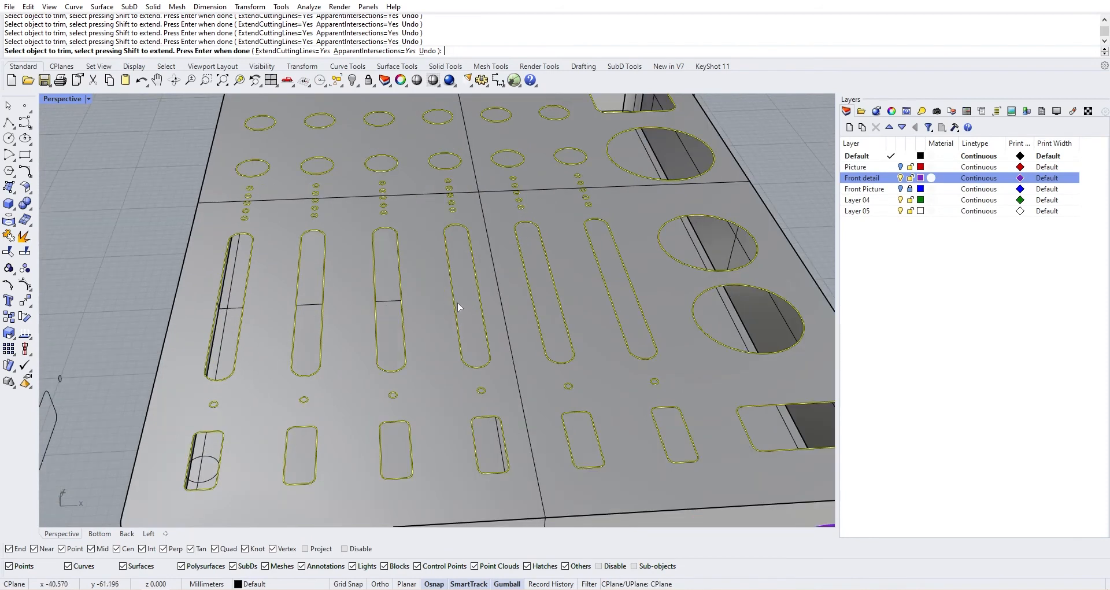
shift+right_drag(613, 267, 587, 334)
scroll(585, 334, up, 2)
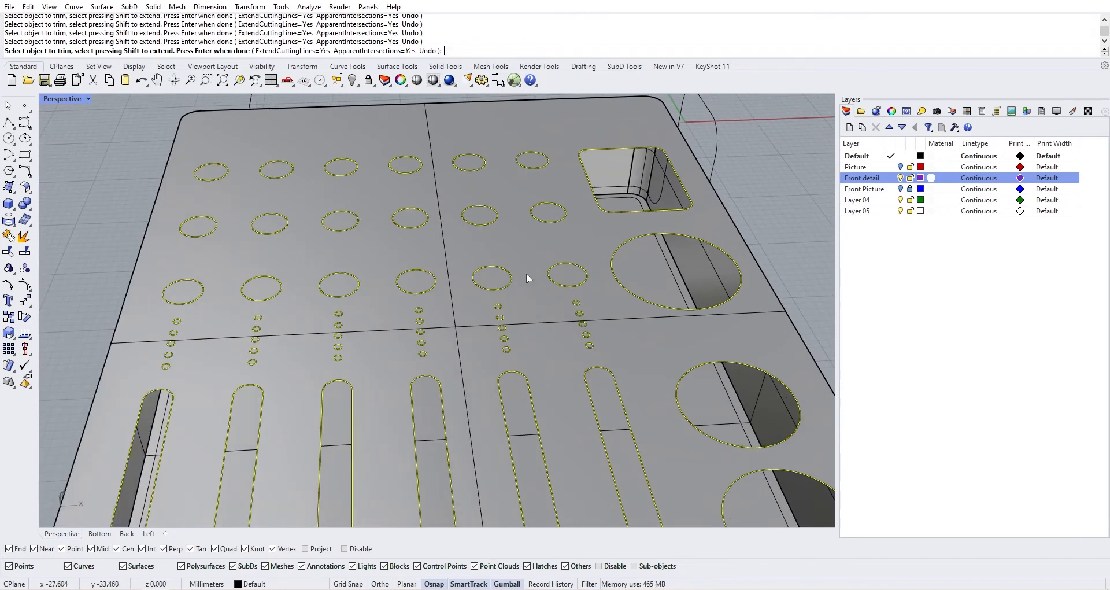
Step: Trim the top face inside the second- and third-row knob circles in the two columns nearest the large cutouts
right_drag(527, 278, 534, 314)
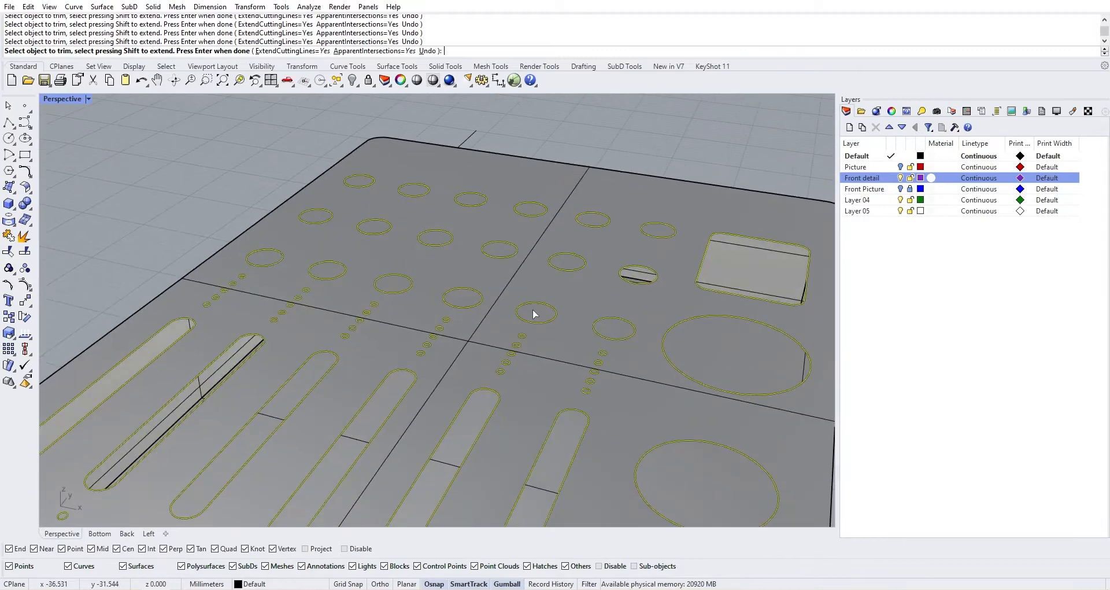
click(570, 265)
right_drag(472, 351, 566, 280)
scroll(550, 275, up, 5)
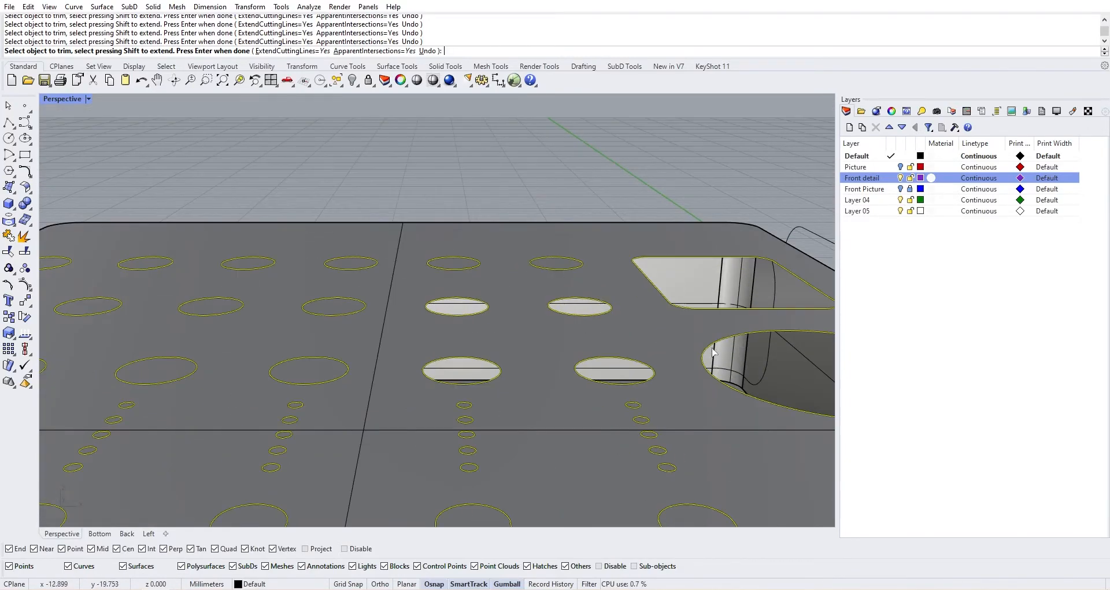
scroll(713, 353, down, 5)
right_drag(664, 374, 569, 396)
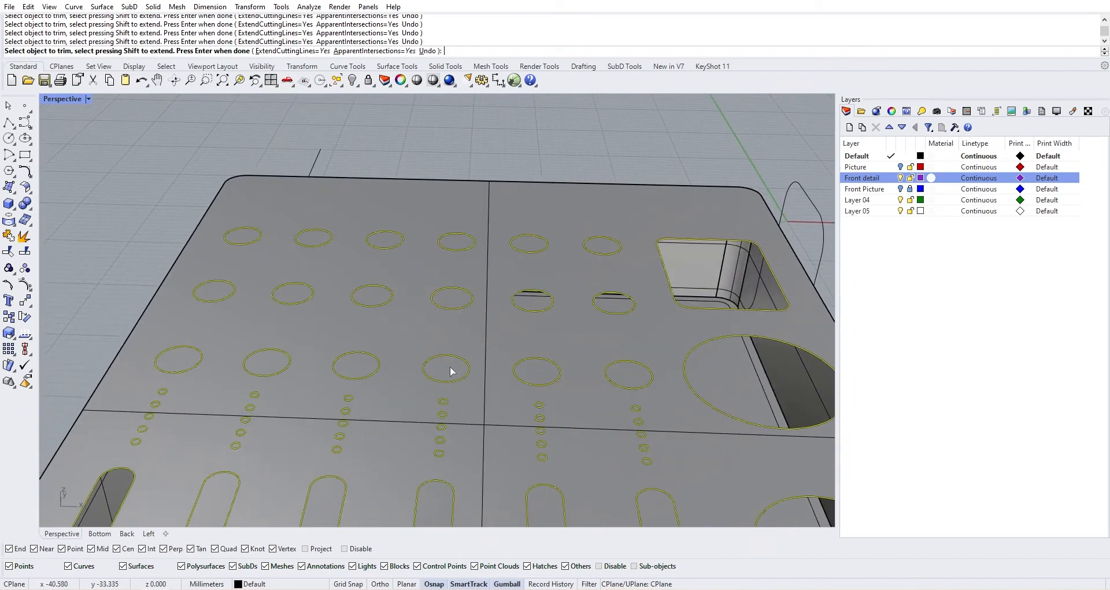
Step: Trim the top face inside the back-row circles nearest the large cutouts and the knob circles of the two middle columns
right_drag(451, 371, 380, 321)
scroll(481, 368, down, 5)
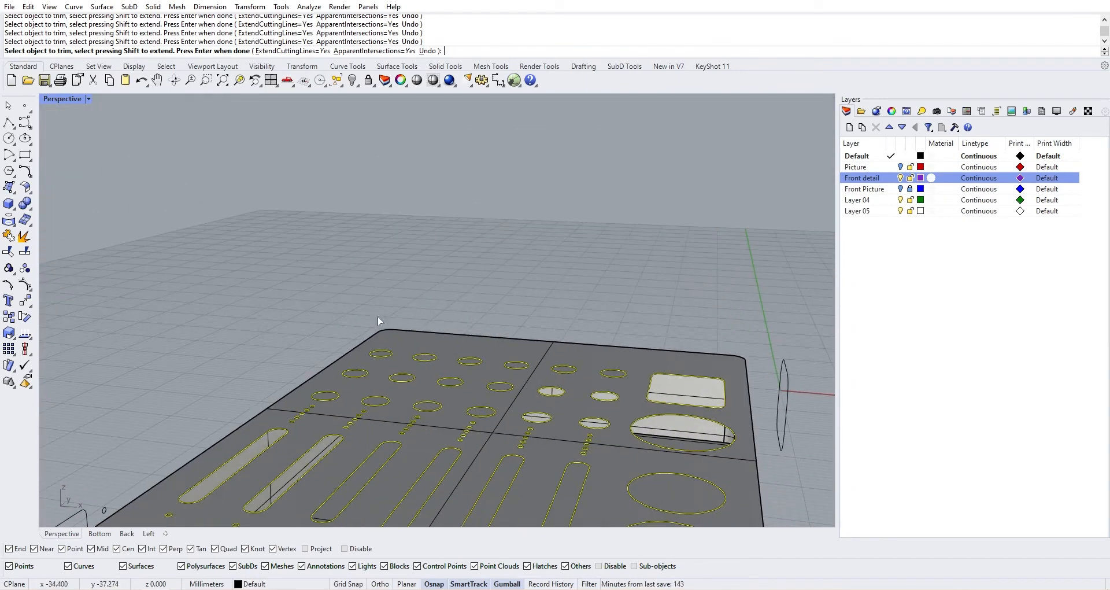
scroll(622, 404, up, 5)
click(516, 340)
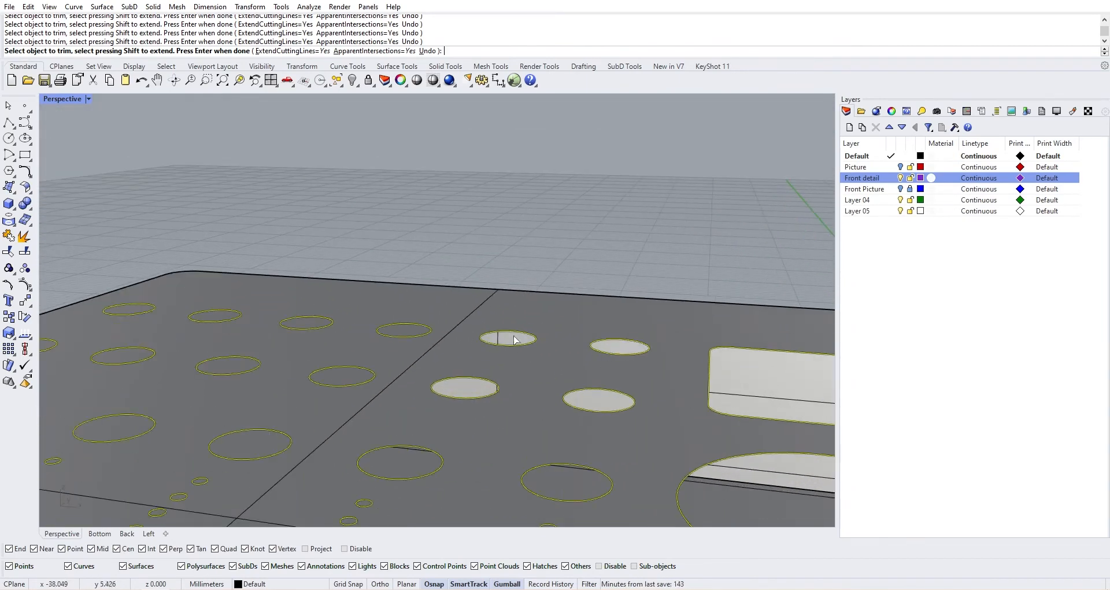
click(339, 382)
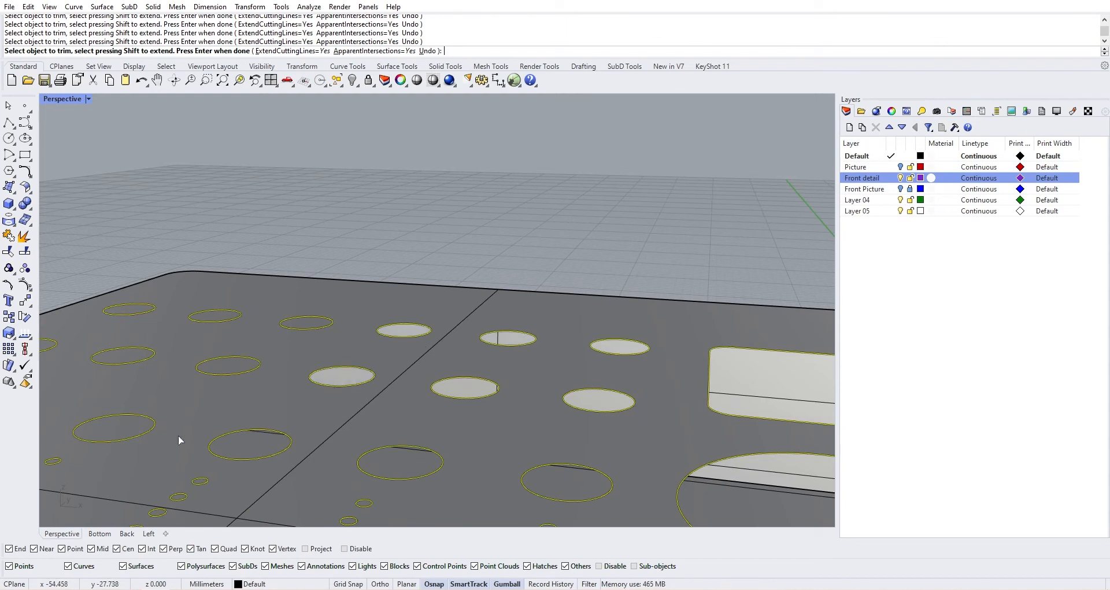
click(120, 434)
click(226, 373)
click(305, 323)
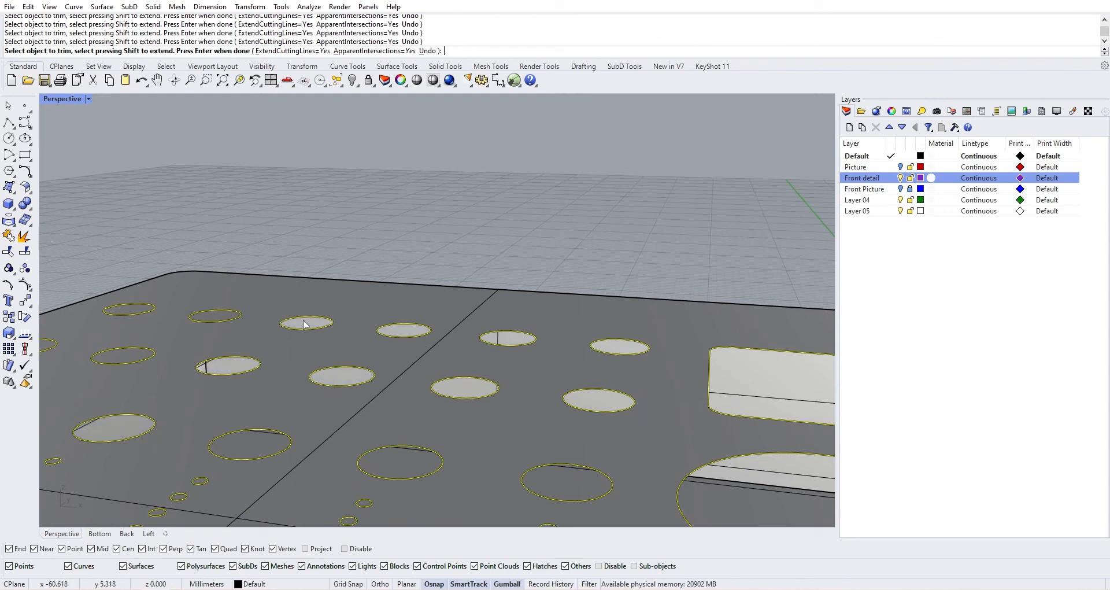
Step: Trim the top face inside the remaining knob circles in the two columns farthest from the large cutouts
click(131, 362)
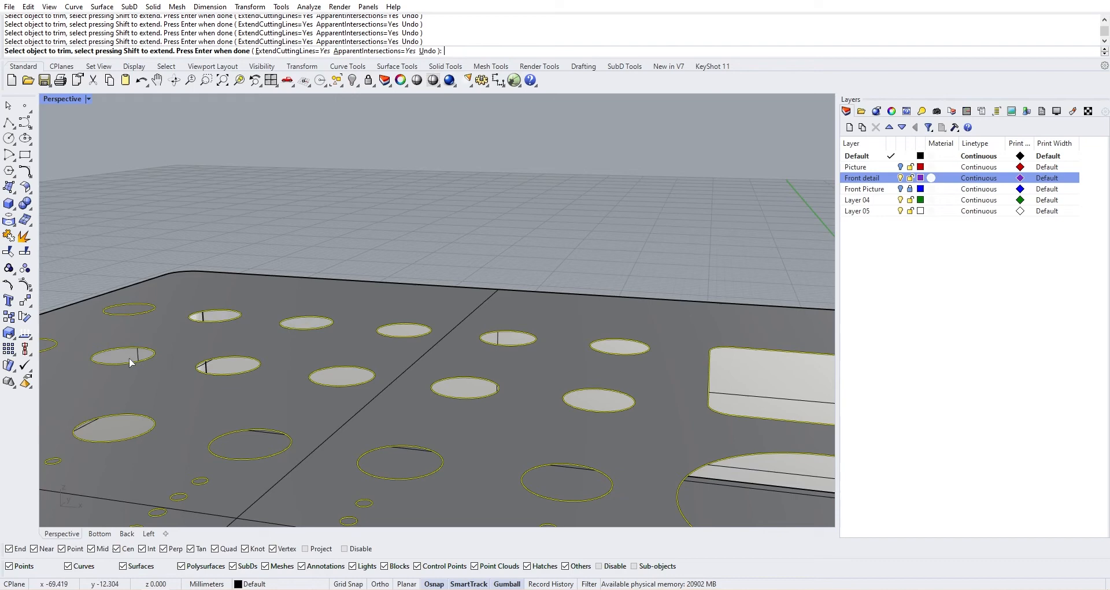
click(128, 314)
scroll(129, 315, down, 4)
shift+right_drag(228, 336, 407, 360)
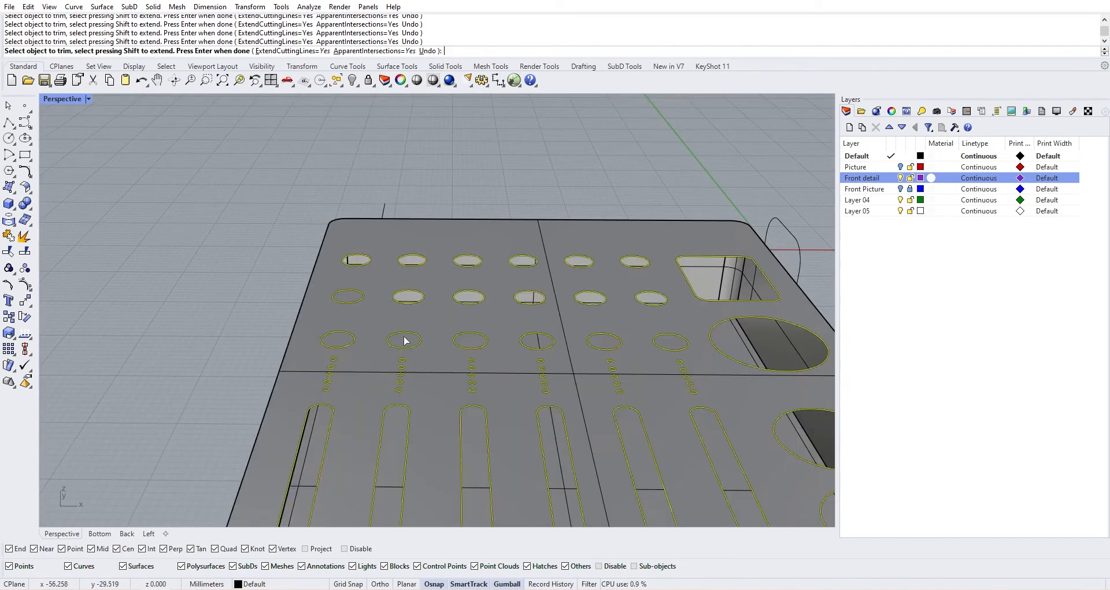
Step: Trim the top face inside the five small circles of the LED column farthest from the large cutouts
right_drag(345, 299, 453, 433)
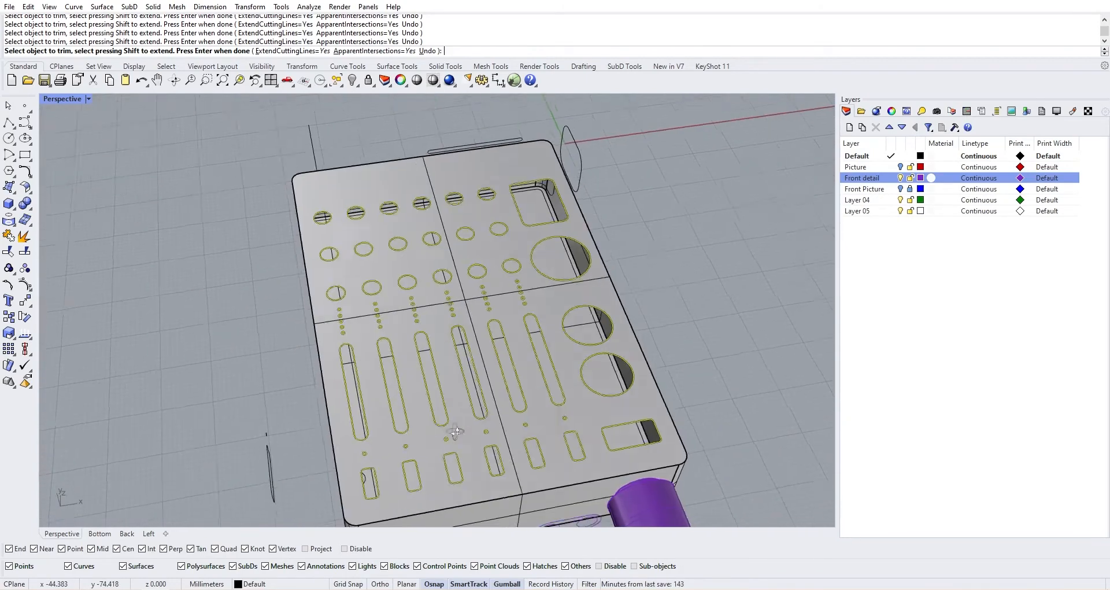
scroll(358, 309, up, 15)
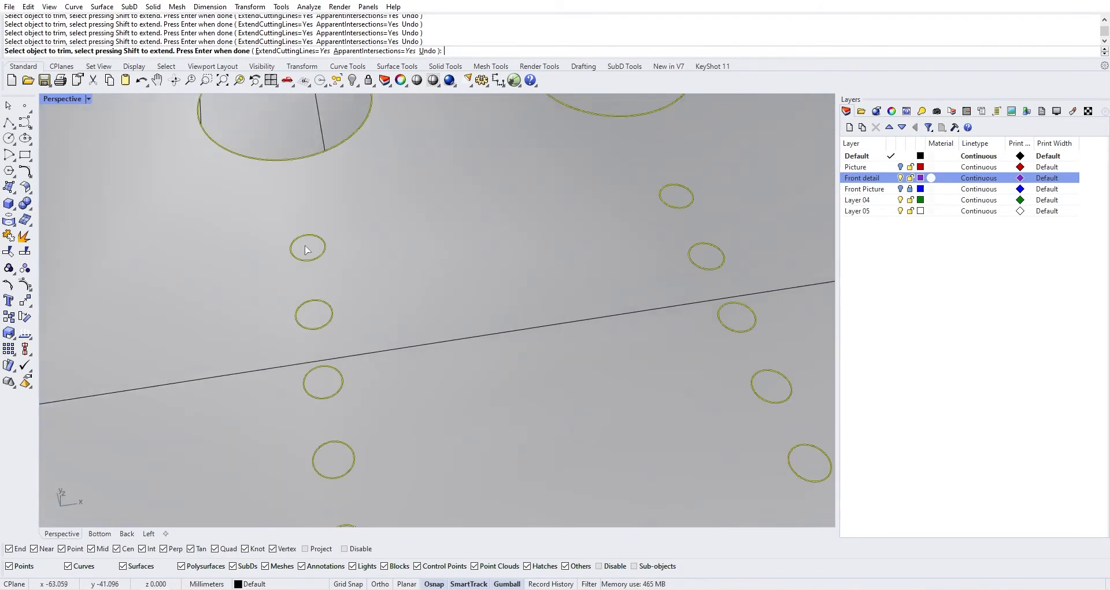
click(307, 257)
click(316, 321)
click(322, 381)
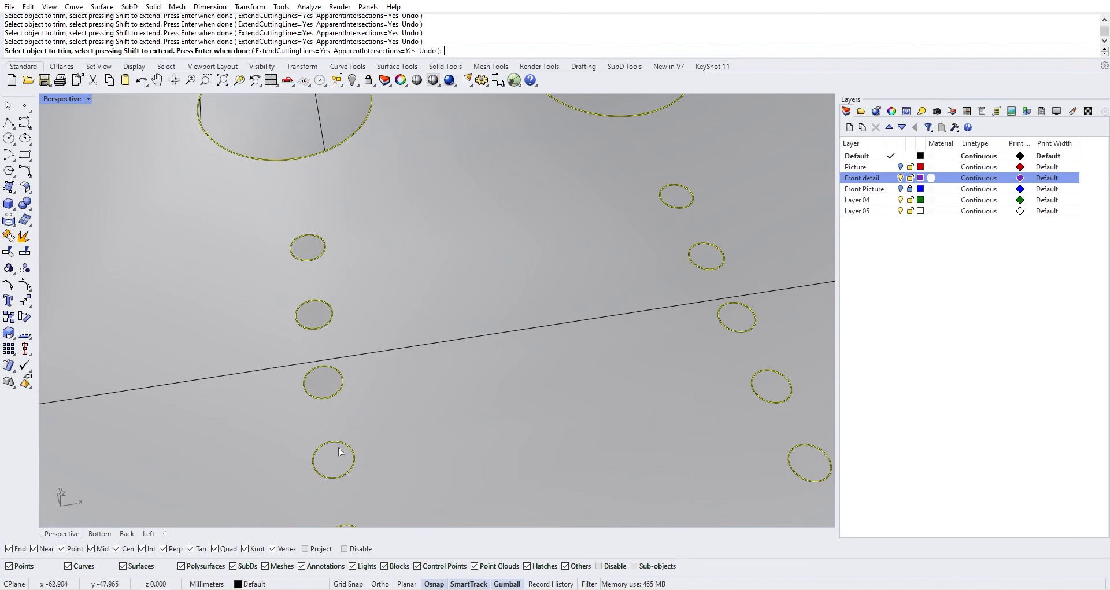
click(332, 457)
scroll(331, 457, down, 5)
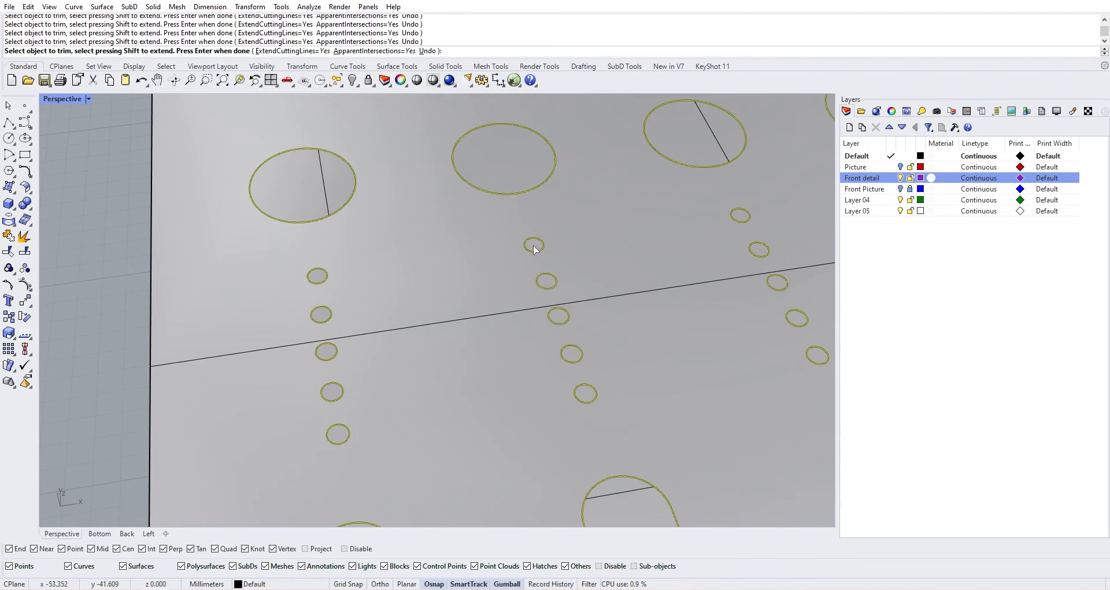
Step: Trim the top face inside the small LED circles of the second, third and fourth columns
right_drag(632, 357, 594, 419)
scroll(612, 361, down, 3)
scroll(613, 356, up, 8)
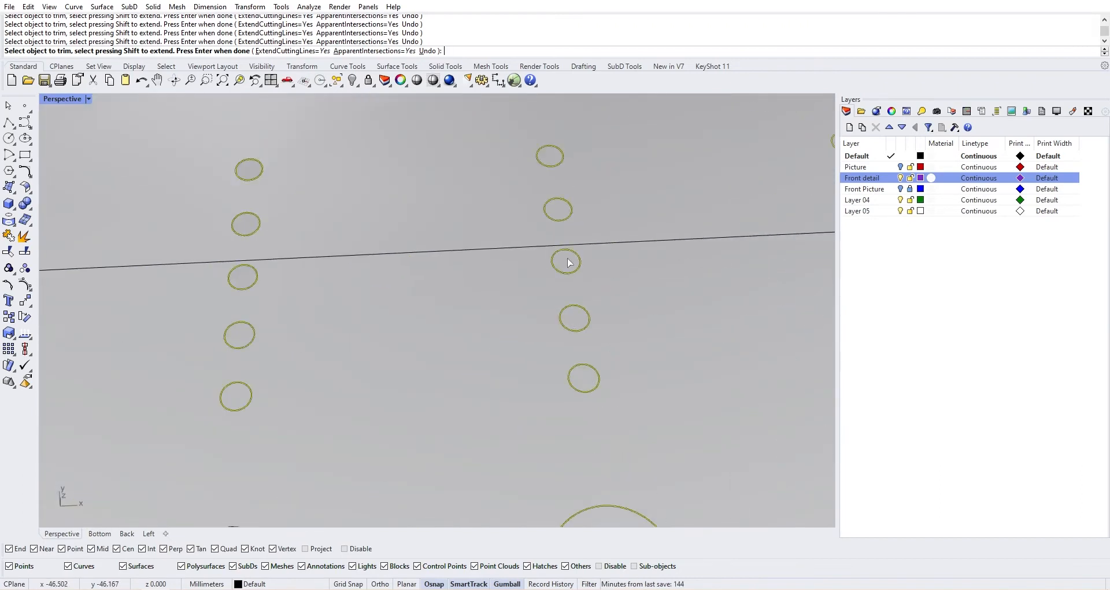
scroll(636, 289, down, 3)
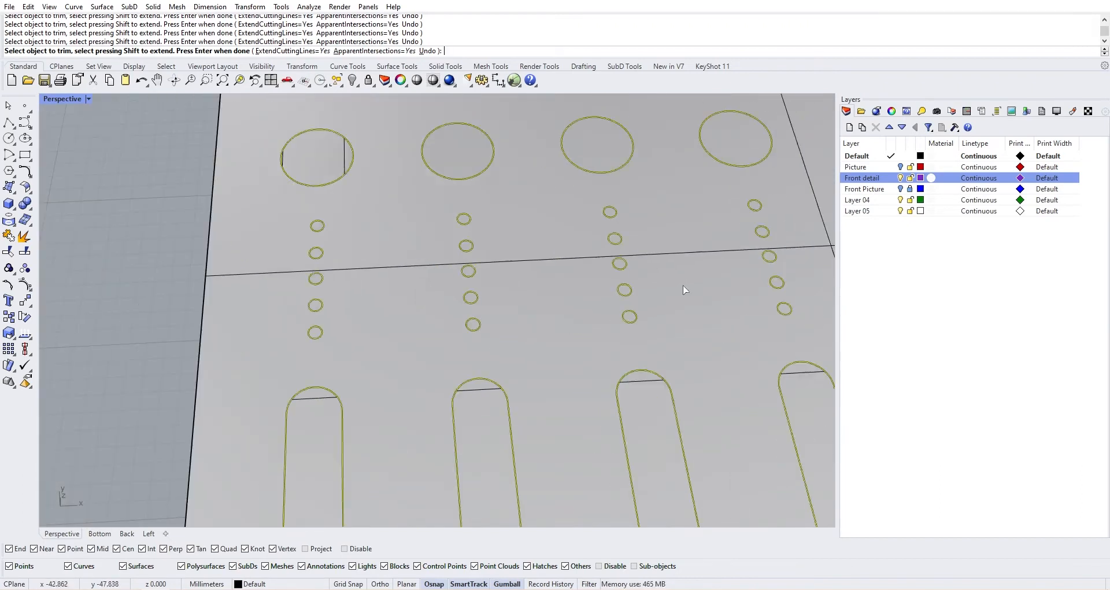
scroll(639, 370, up, 4)
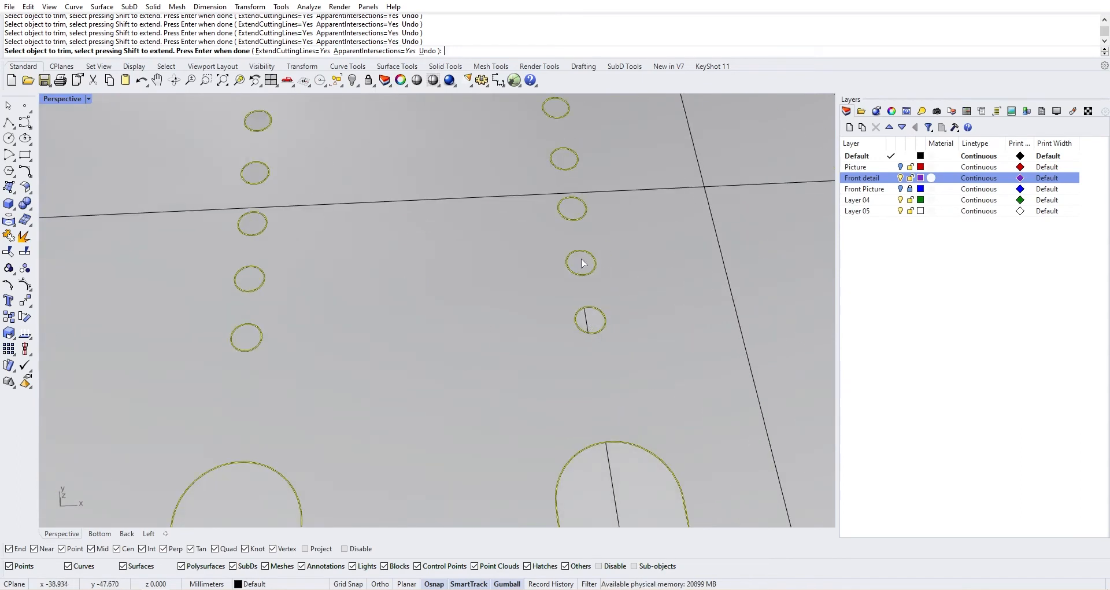
shift+right_drag(574, 156, 565, 278)
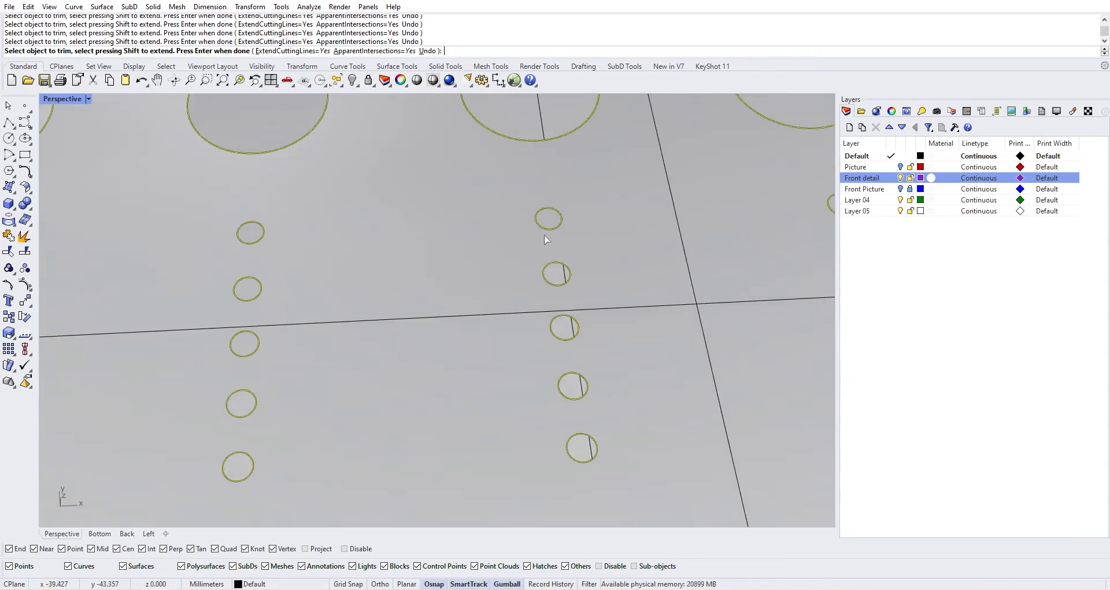
click(545, 220)
Step: Trim the top face inside the small LED circles of the two columns nearest the large cutouts, and finish the trim
scroll(623, 322, down, 3)
scroll(660, 347, down, 5)
shift+right_drag(673, 369, 637, 366)
scroll(692, 378, up, 3)
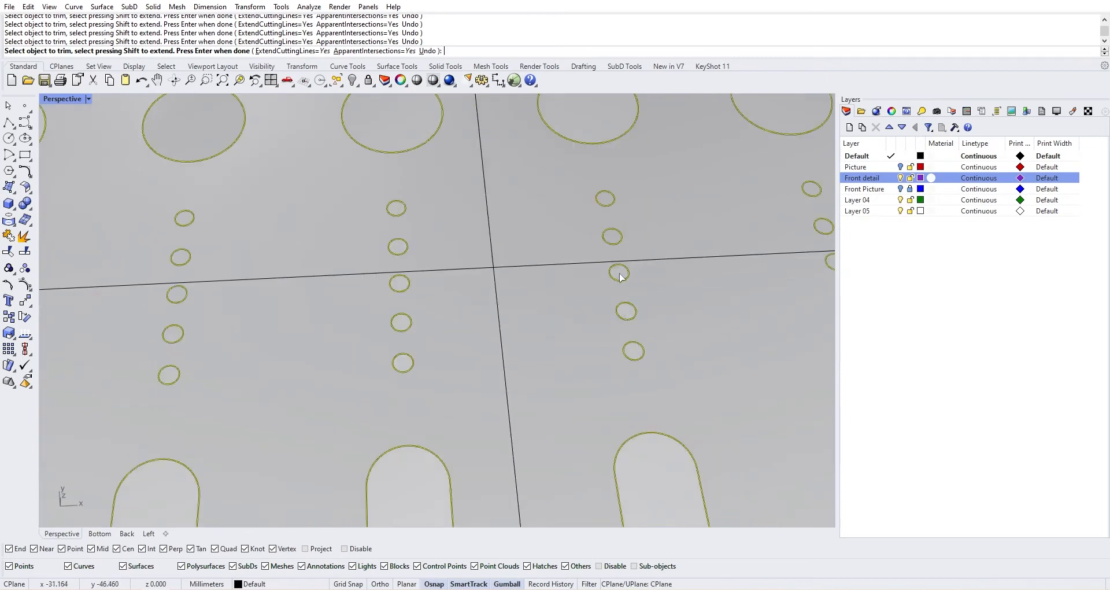
scroll(636, 347, down, 3)
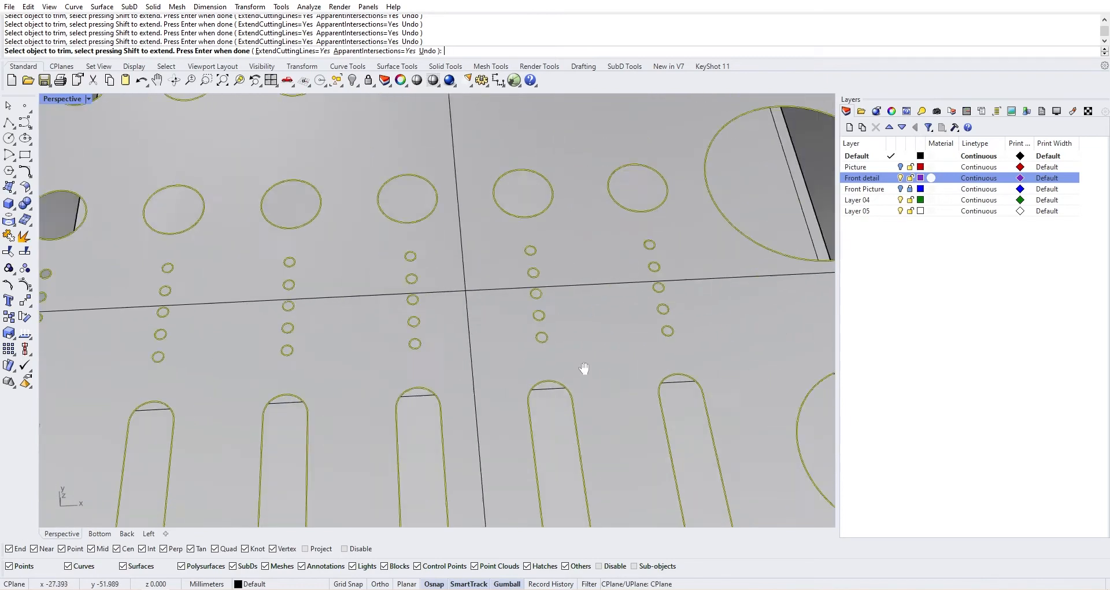
scroll(670, 343, up, 4)
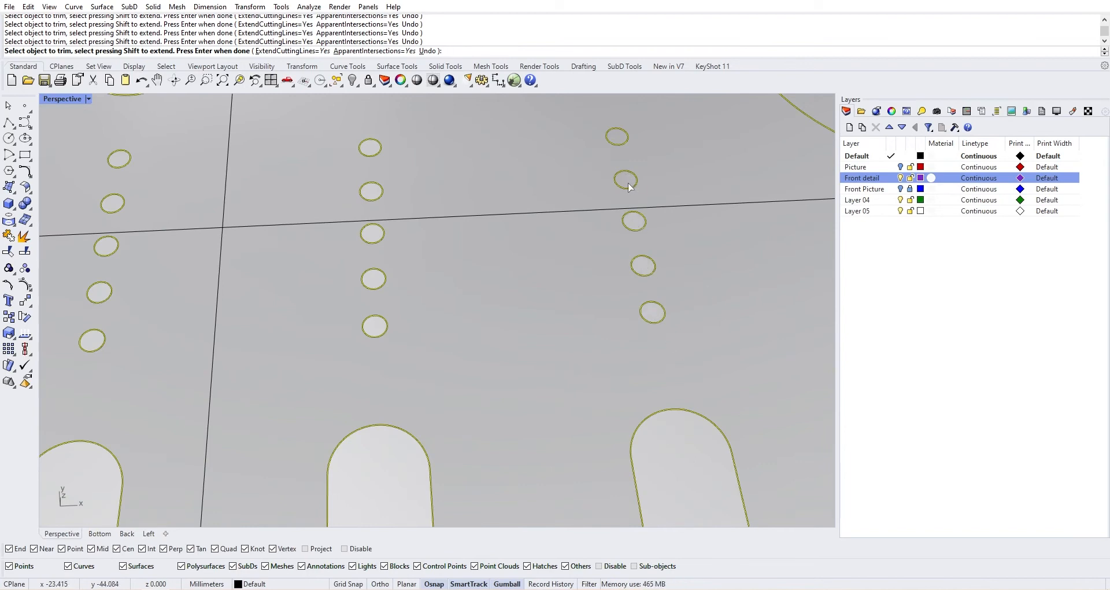
scroll(618, 139, down, 5)
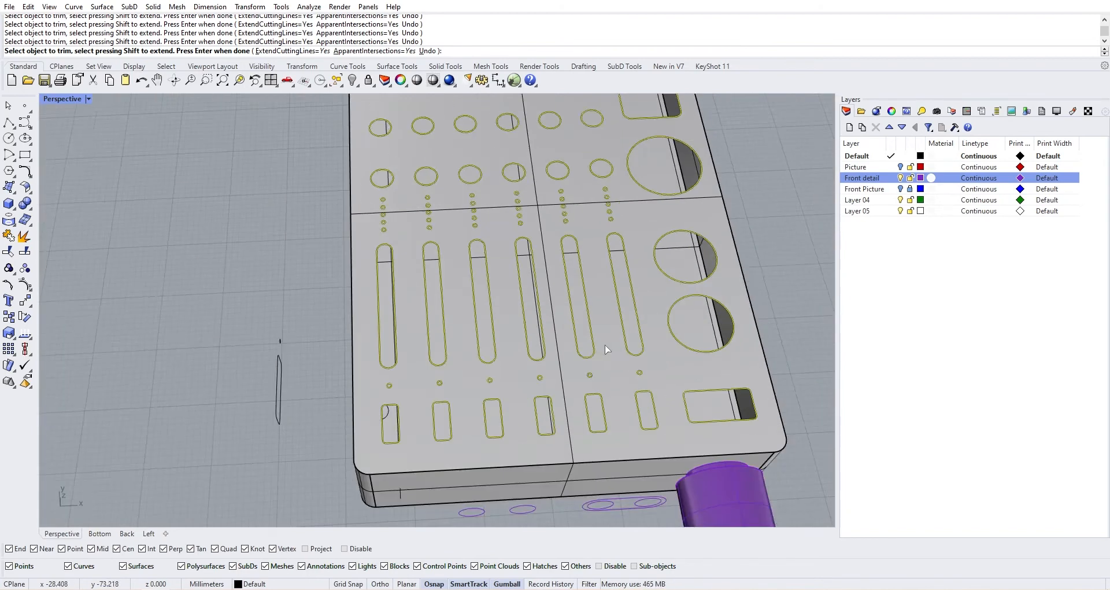
right_drag(617, 139, 574, 316)
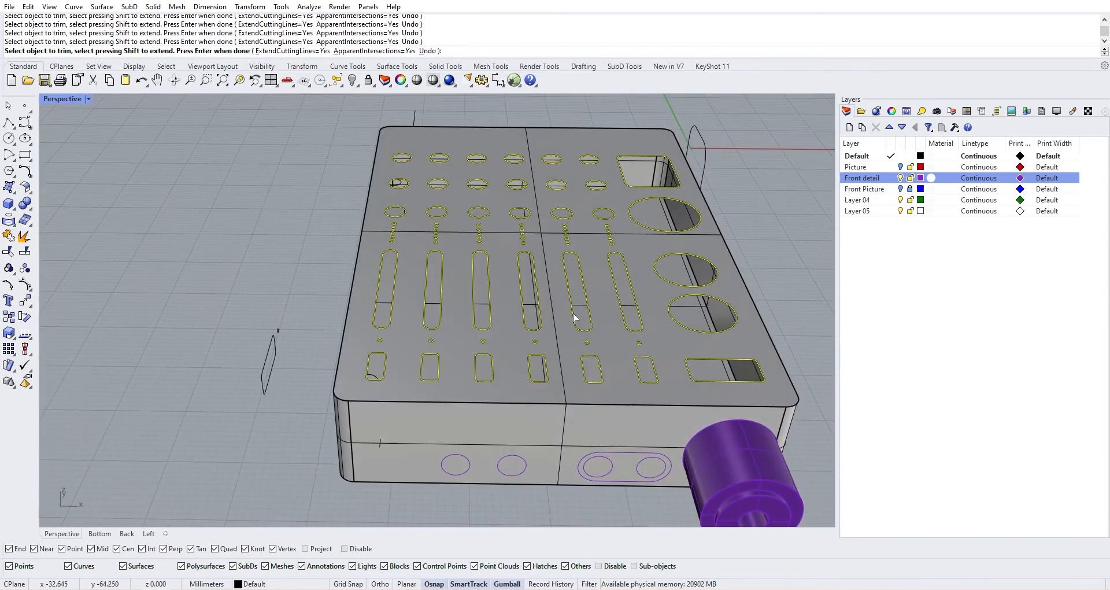
key(Return)
Step: Restart Trim with the small circles behind the front buttons as cutters and cut the face inside the two farthest from the large cutouts
scroll(492, 387, up, 6)
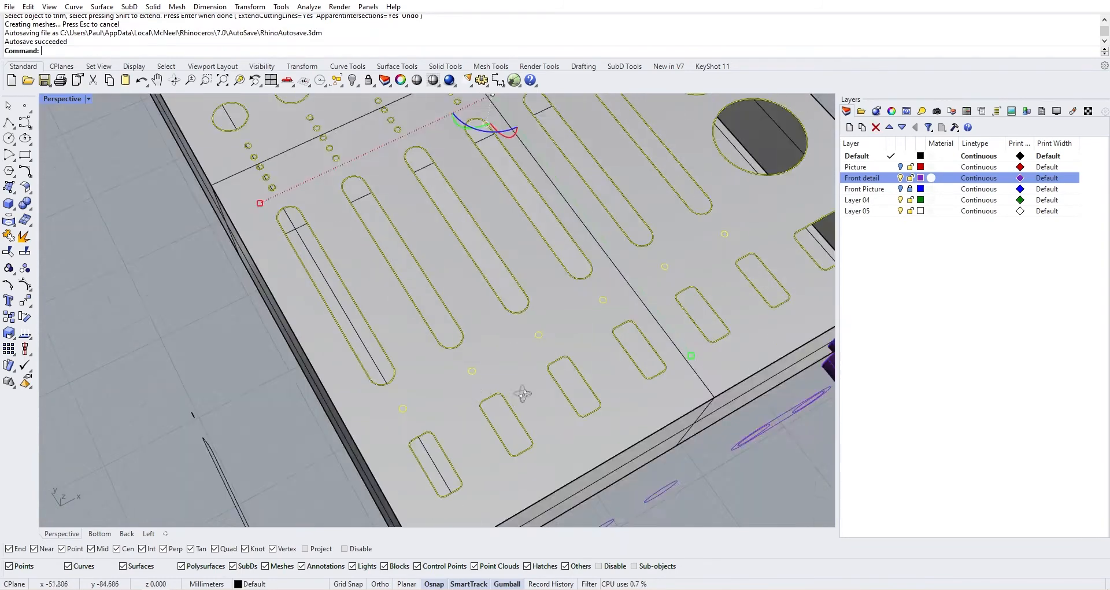
scroll(523, 394, down, 6)
scroll(505, 307, up, 4)
scroll(616, 297, down, 4)
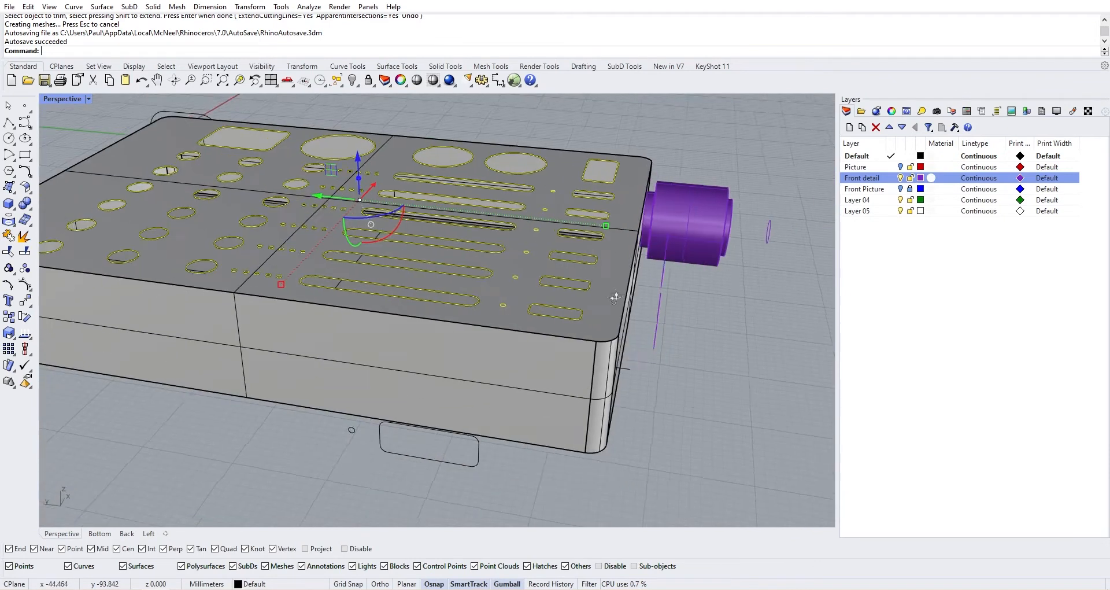
right_drag(615, 298, 439, 370)
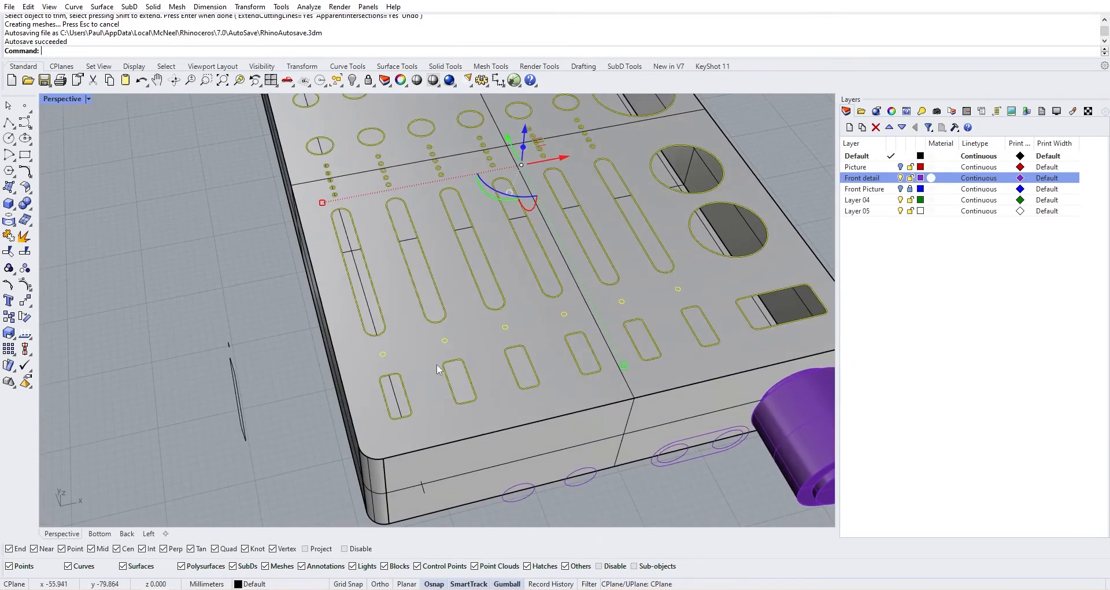
click(9, 251)
scroll(382, 370, up, 8)
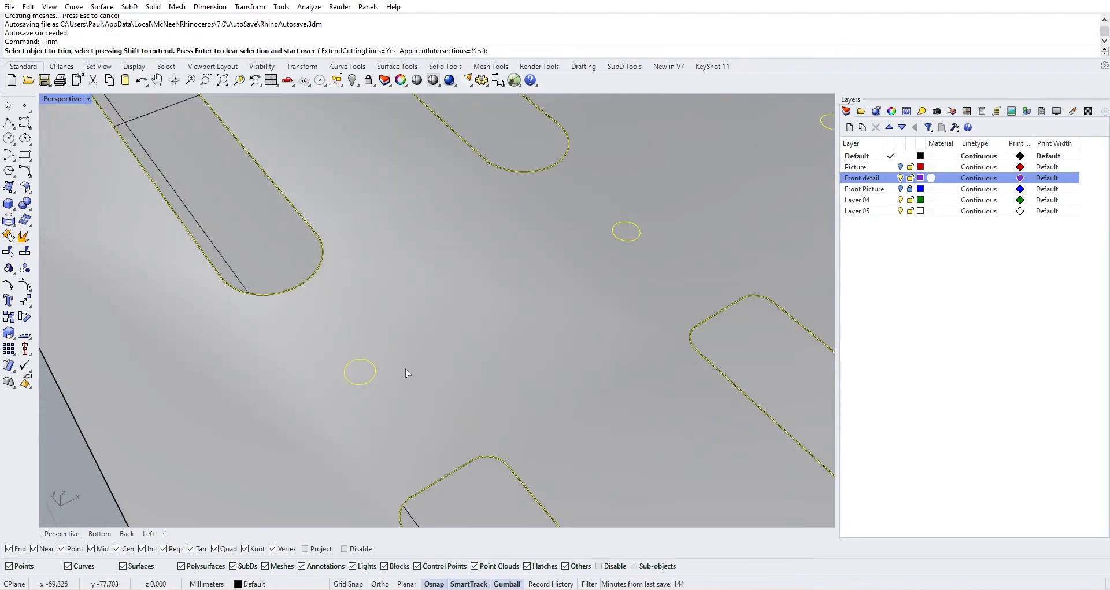
click(364, 369)
scroll(617, 272, down, 6)
scroll(606, 230, up, 2)
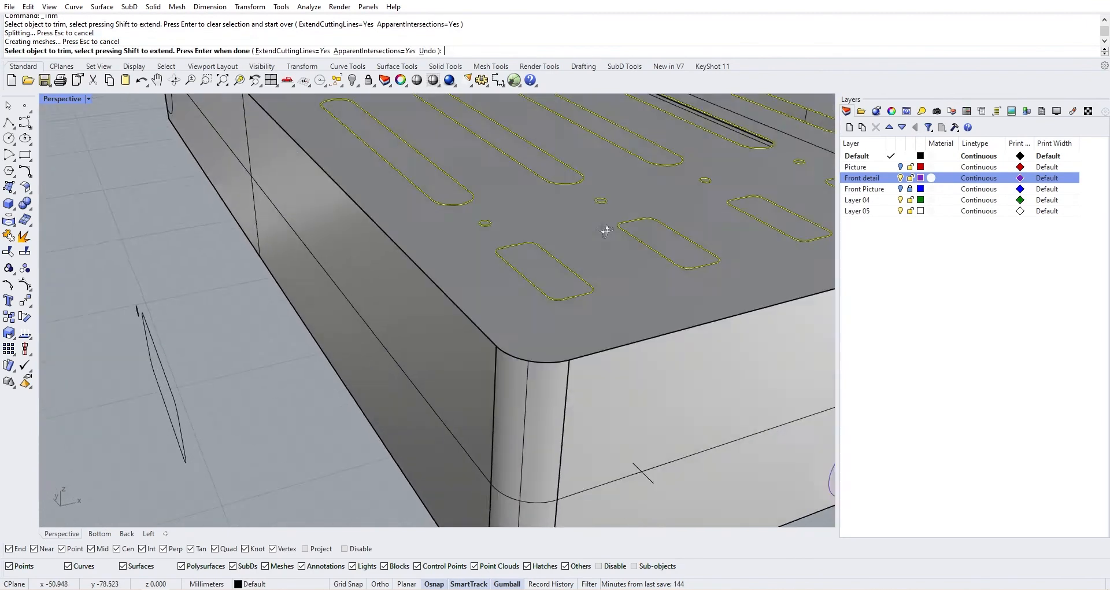
right_drag(606, 230, 525, 293)
scroll(525, 296, up, 8)
click(517, 307)
scroll(624, 318, down, 5)
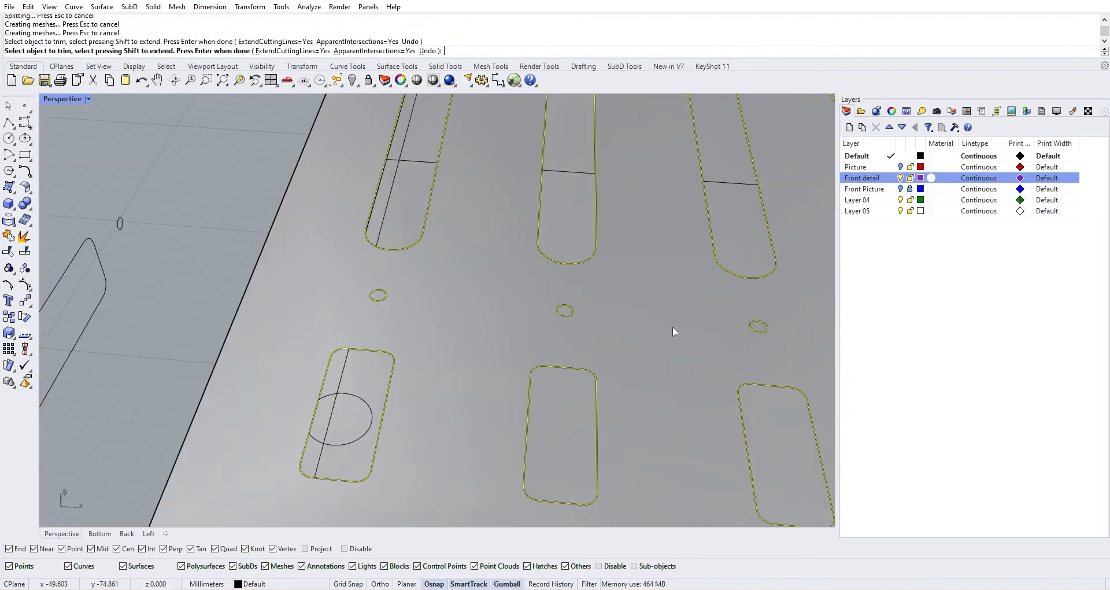
Step: Trim the top face inside the remaining four small circles between the long slots and the front buttons, and finish the trim
shift+right_drag(720, 332, 597, 347)
scroll(651, 343, up, 3)
click(622, 342)
shift+right_drag(700, 353, 484, 348)
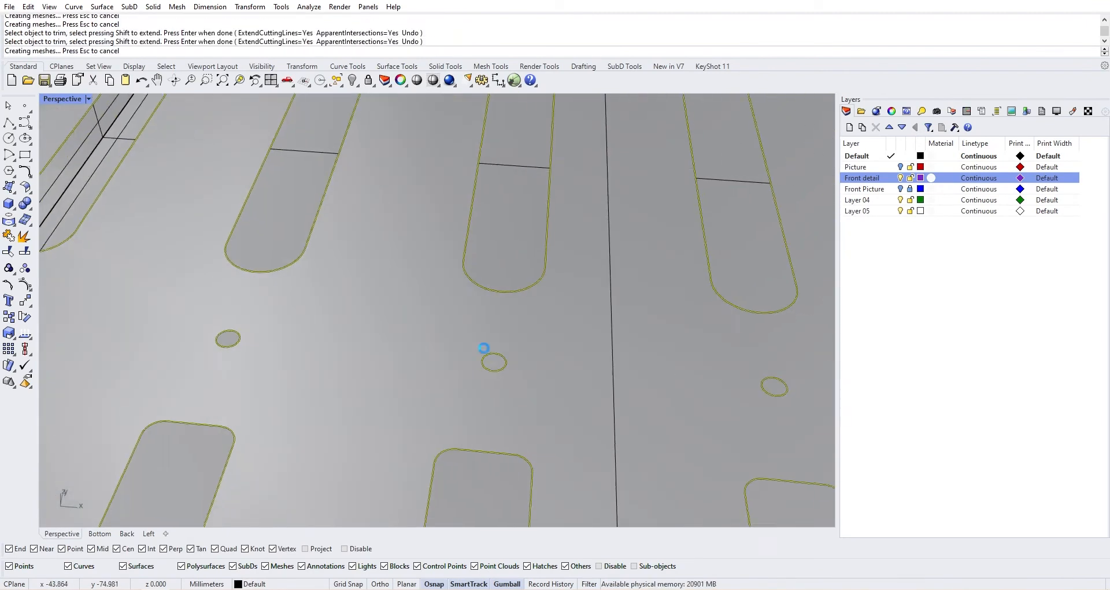
click(497, 361)
shift+right_drag(687, 386, 449, 373)
click(530, 364)
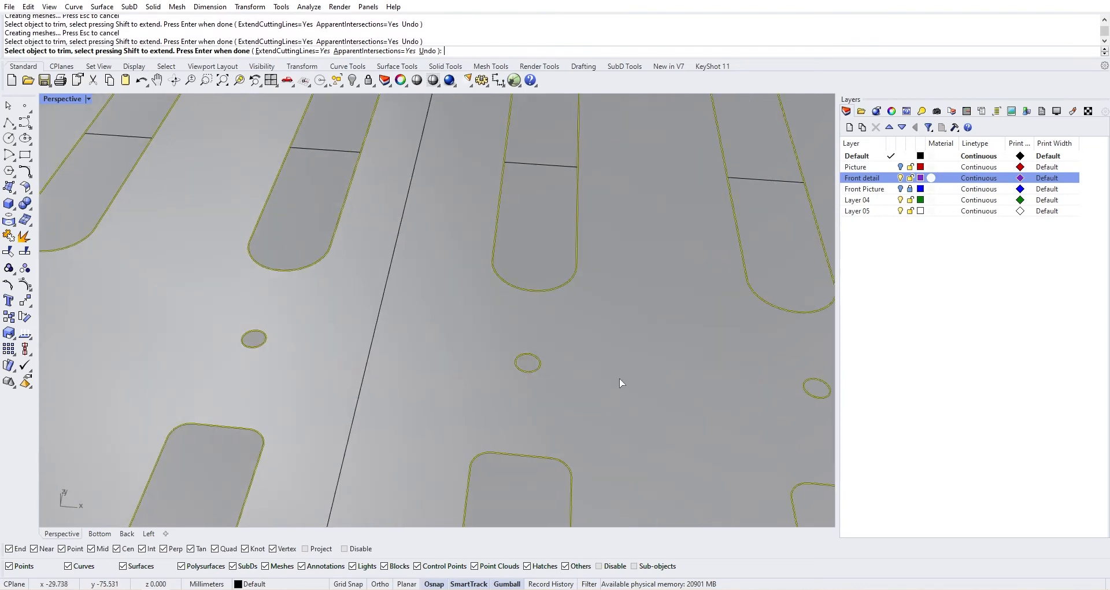
shift+right_drag(775, 397, 580, 315)
click(531, 364)
scroll(531, 365, down, 8)
scroll(573, 315, down, 3)
mouse_move(347, 330)
right_down()
mouse_move(351, 377)
mouse_move(330, 342)
mouse_move(347, 342)
right_up()
scroll(370, 305, up, 5)
right_drag(369, 304, 402, 373)
scroll(376, 302, down, 5)
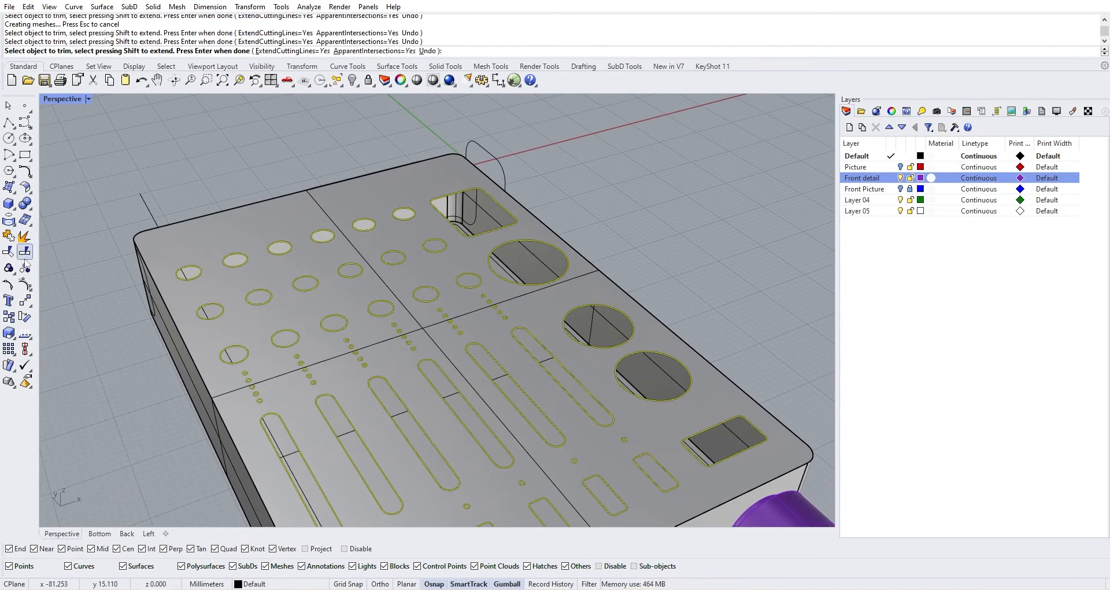
key(Return)
Step: Split the body with the closed rounded curve wrapped around its rear end, and select the split-off panel
scroll(173, 248, down, 5)
right_drag(188, 260, 342, 223)
scroll(466, 439, up, 3)
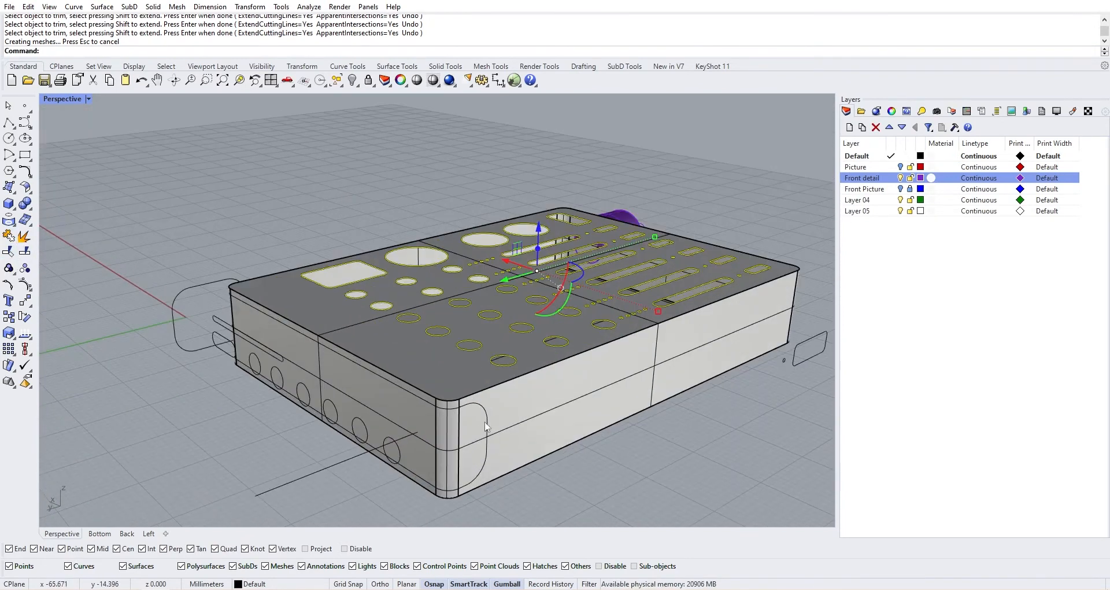
click(487, 426)
click(487, 418)
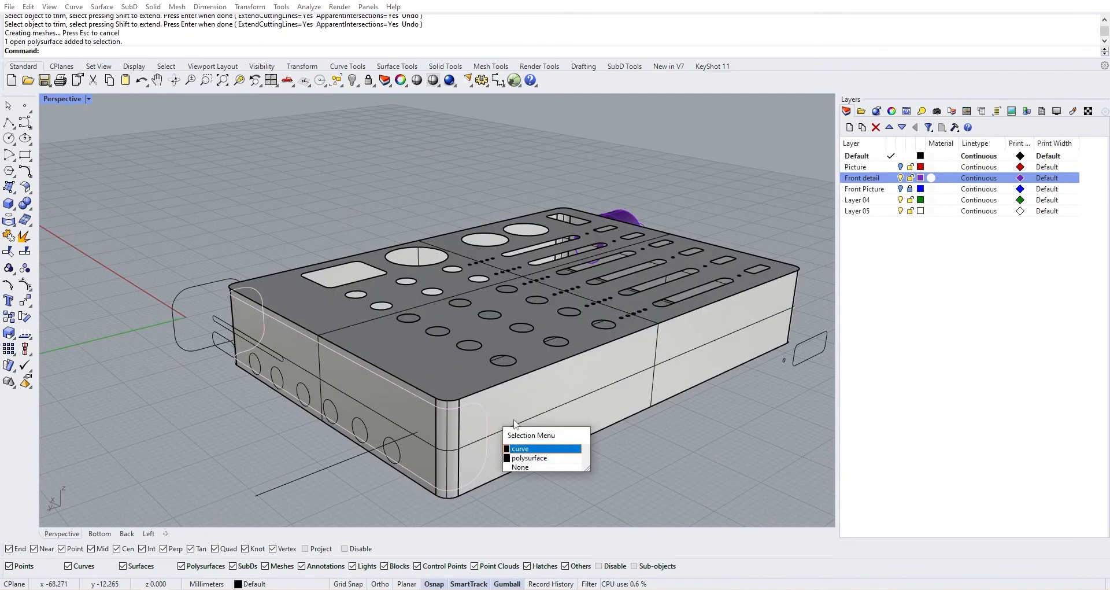
click(543, 450)
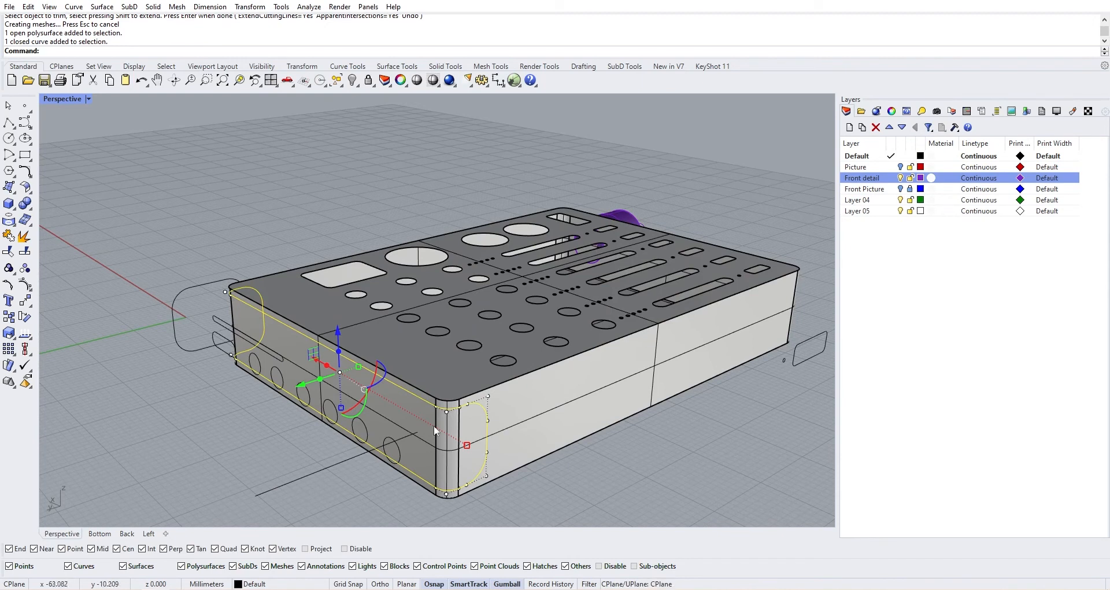
click(510, 443)
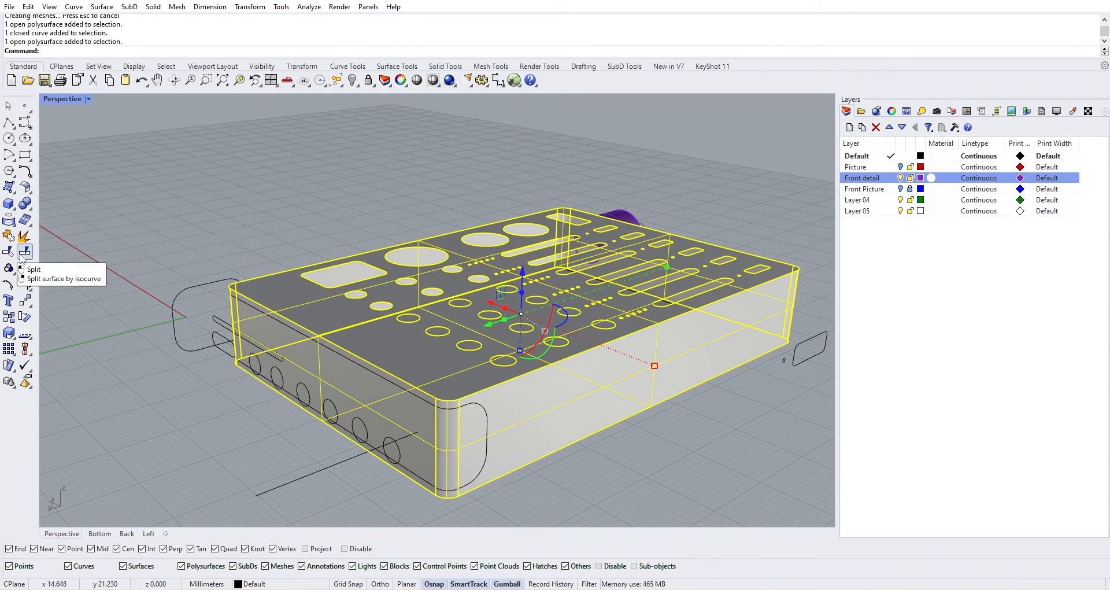
click(23, 254)
click(487, 425)
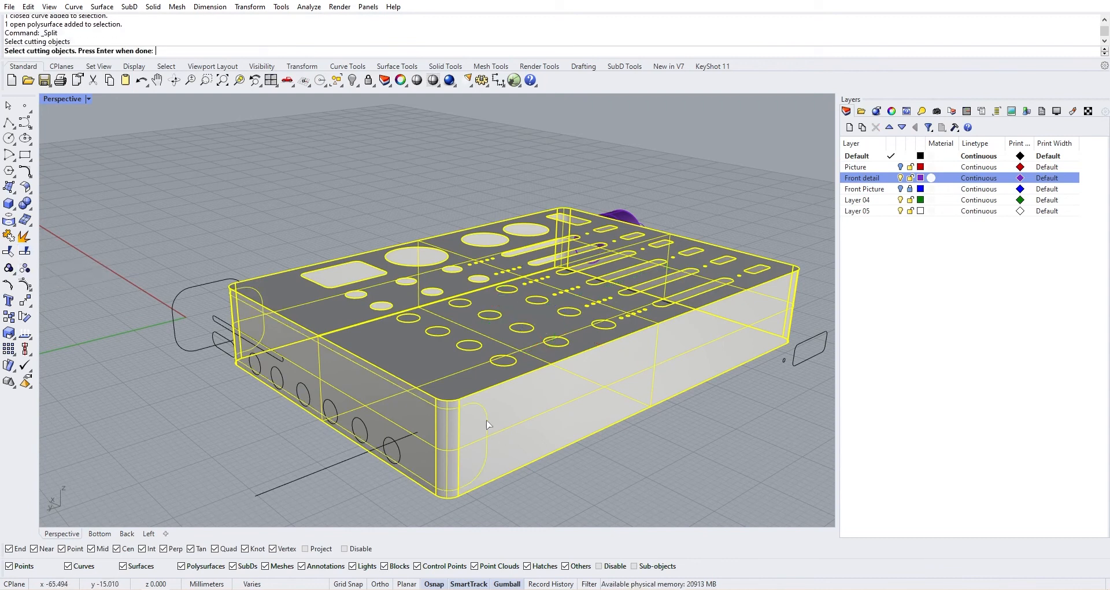
key(Return)
click(352, 393)
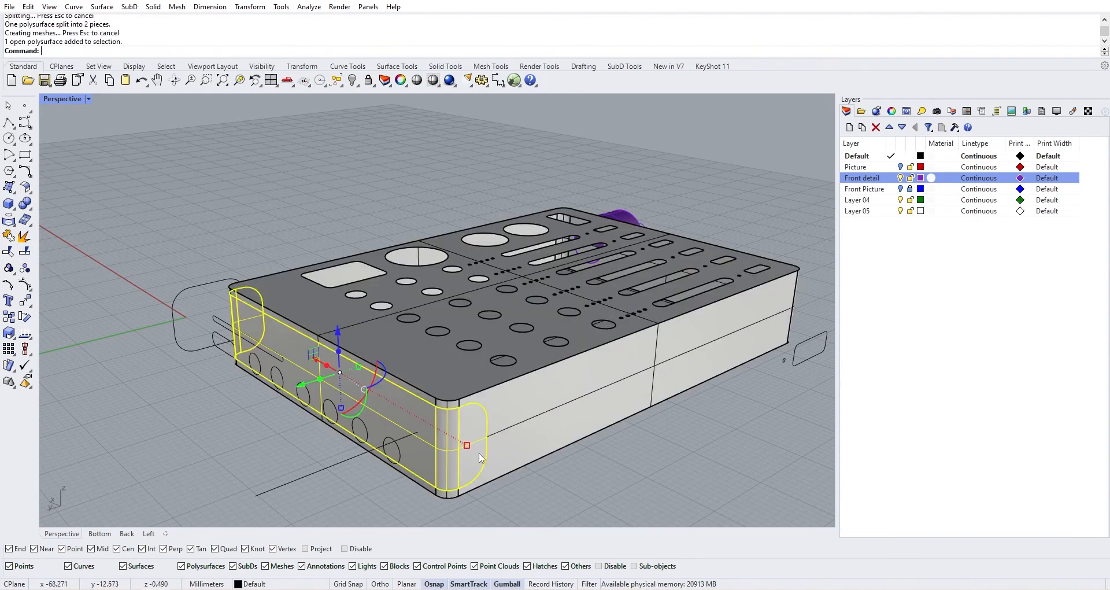
right_drag(351, 394, 393, 390)
scroll(384, 353, up, 3)
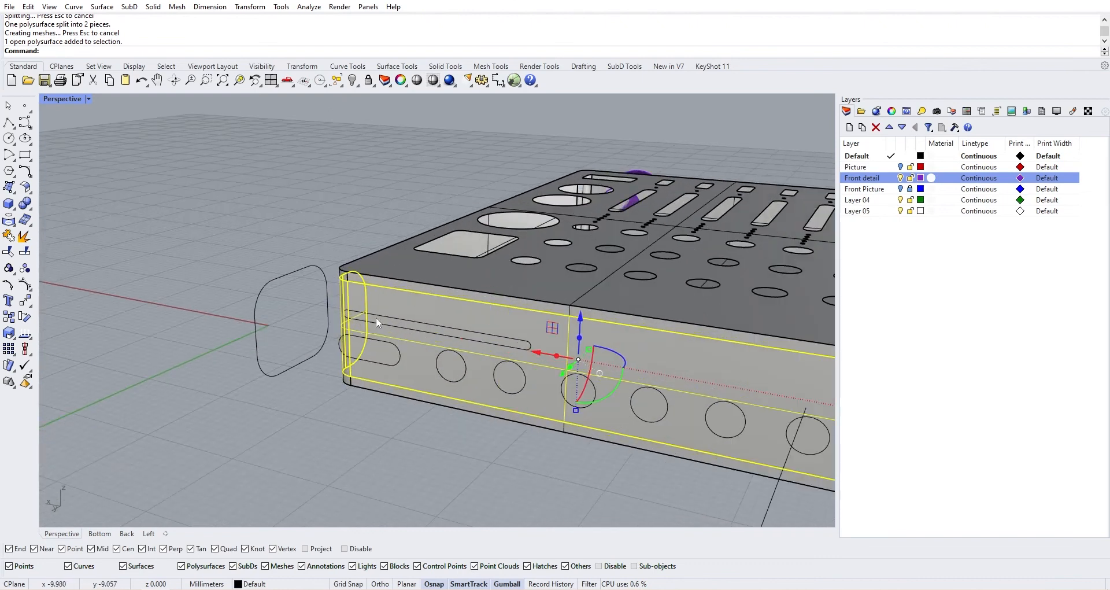
Step: Select the short slot curve and the six circles at the end face opposite the purple knob, leaving the body unselected
click(376, 356)
shift+click(453, 377)
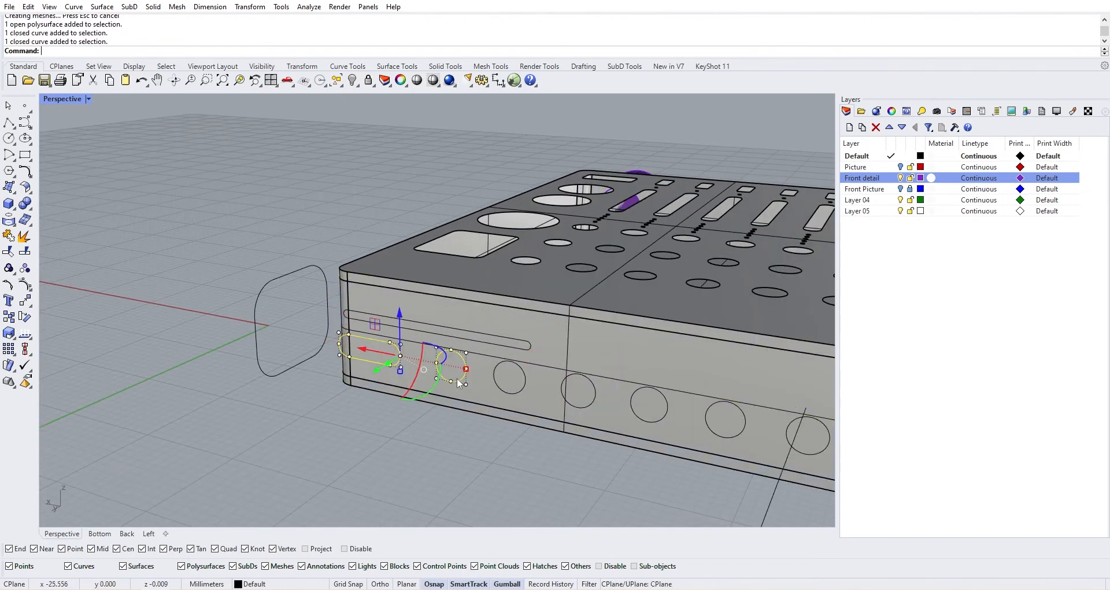
shift+click(494, 383)
shift+click(595, 399)
shift+click(632, 408)
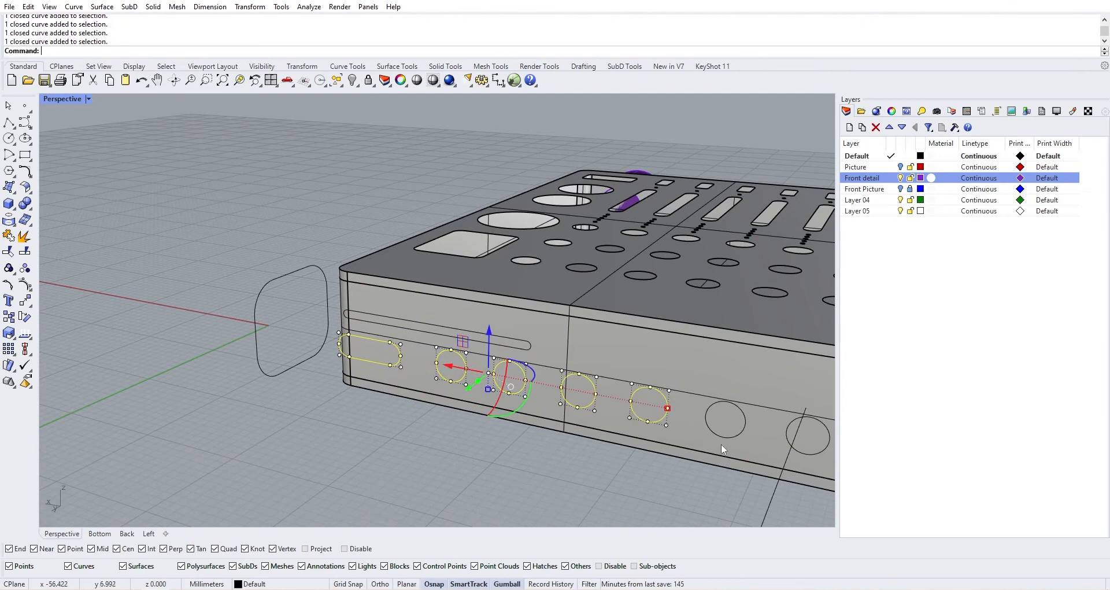
shift+click(726, 433)
shift+click(749, 442)
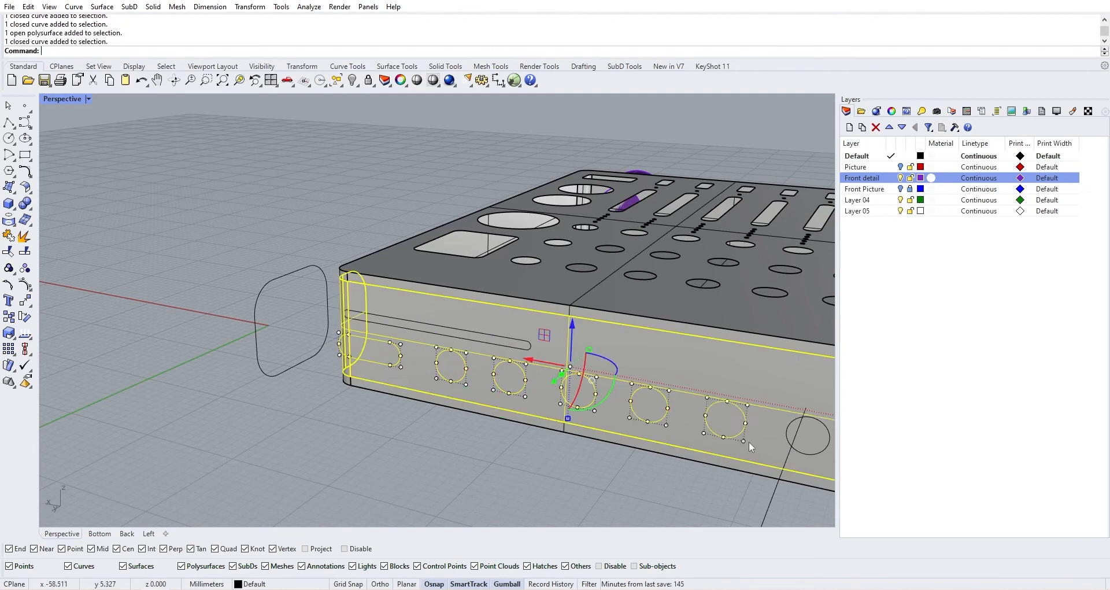
shift+click(797, 455)
ctrl+click(783, 470)
scroll(717, 454, down, 8)
right_drag(696, 451, 603, 447)
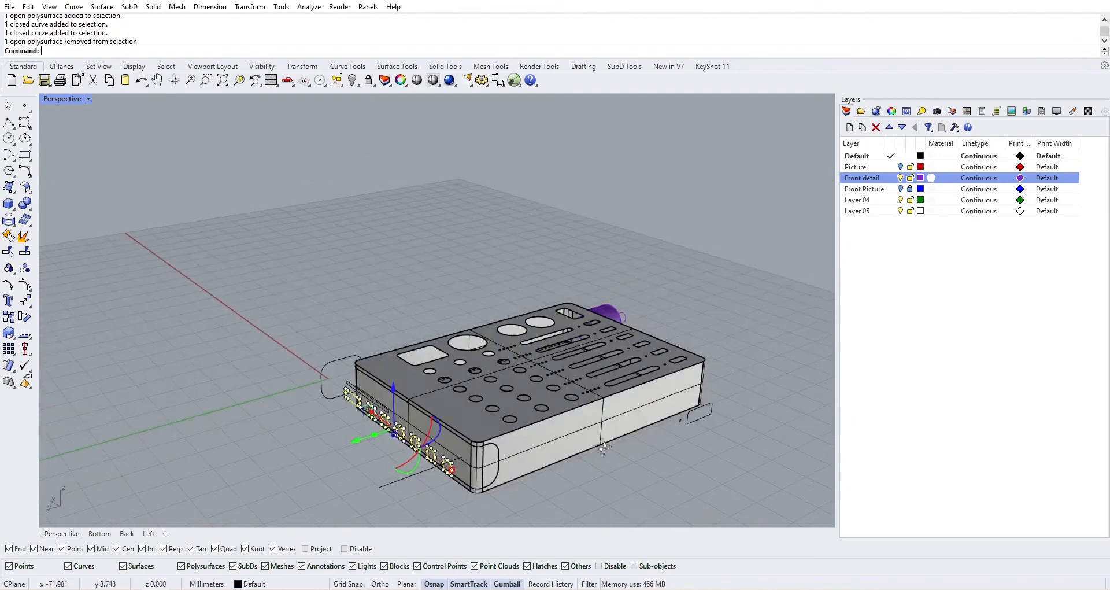
Step: Align the selected circles and short slot by their top to the body's outer end edge in the Bottom view
double_click(62, 99)
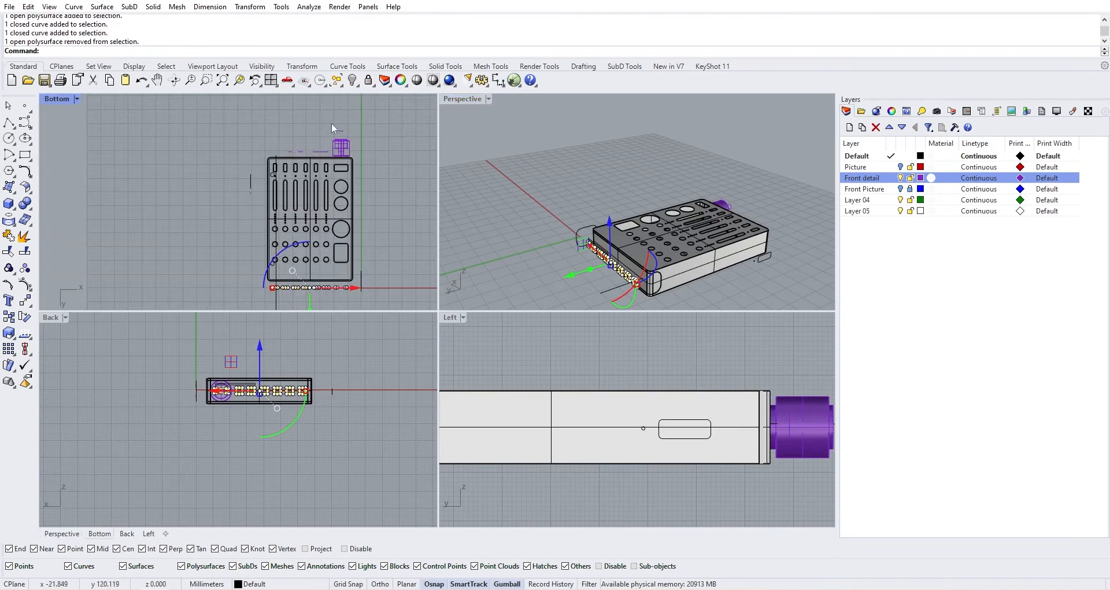
scroll(307, 288, up, 4)
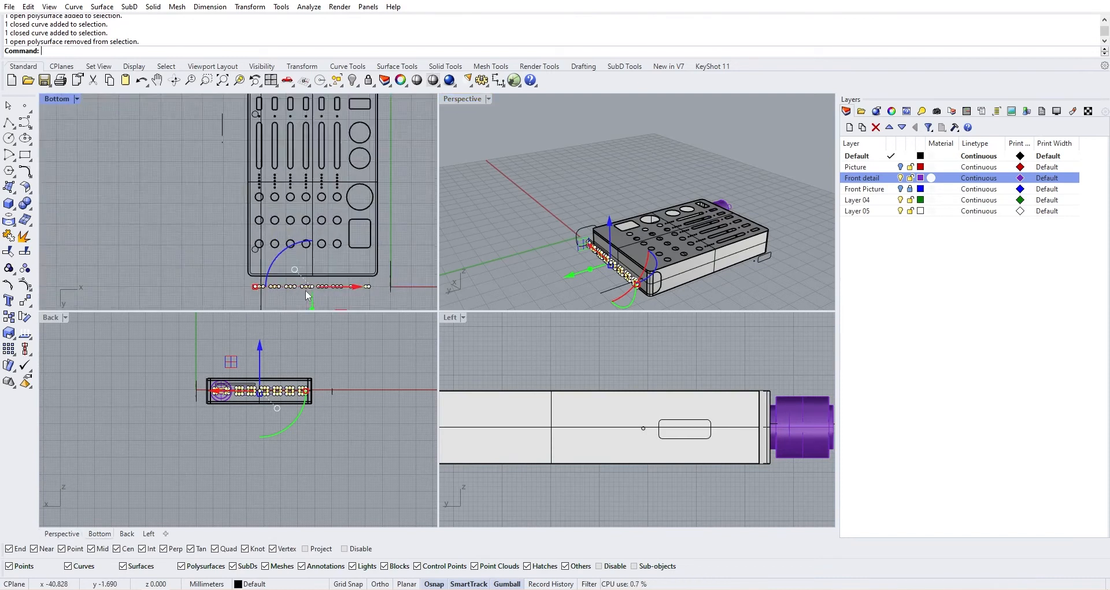
right_drag(299, 288, 281, 286)
text(Align)
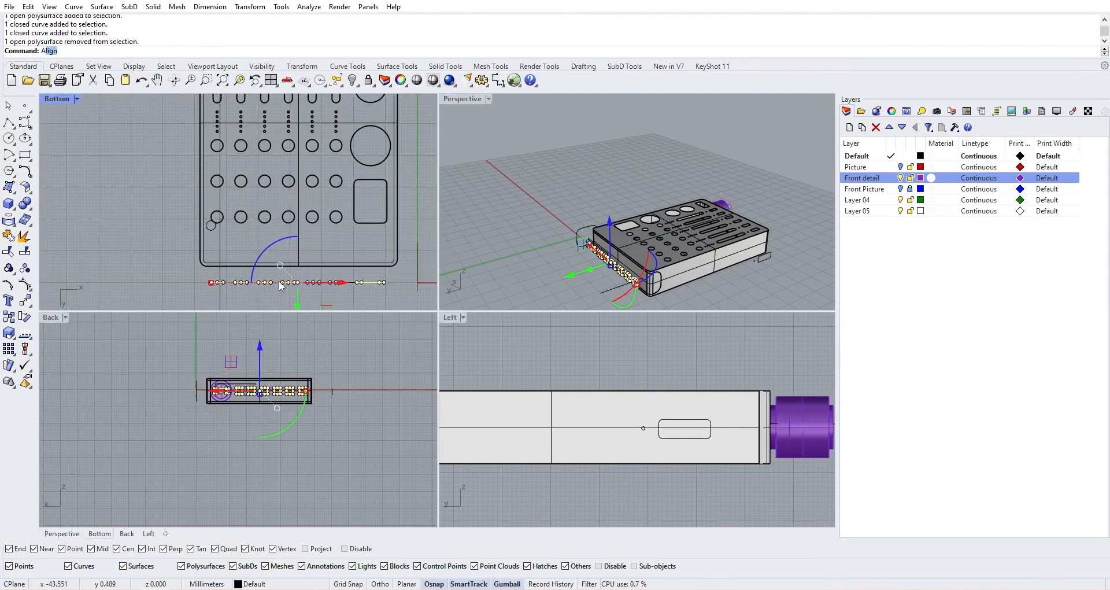
key(Return)
scroll(215, 265, up, 1)
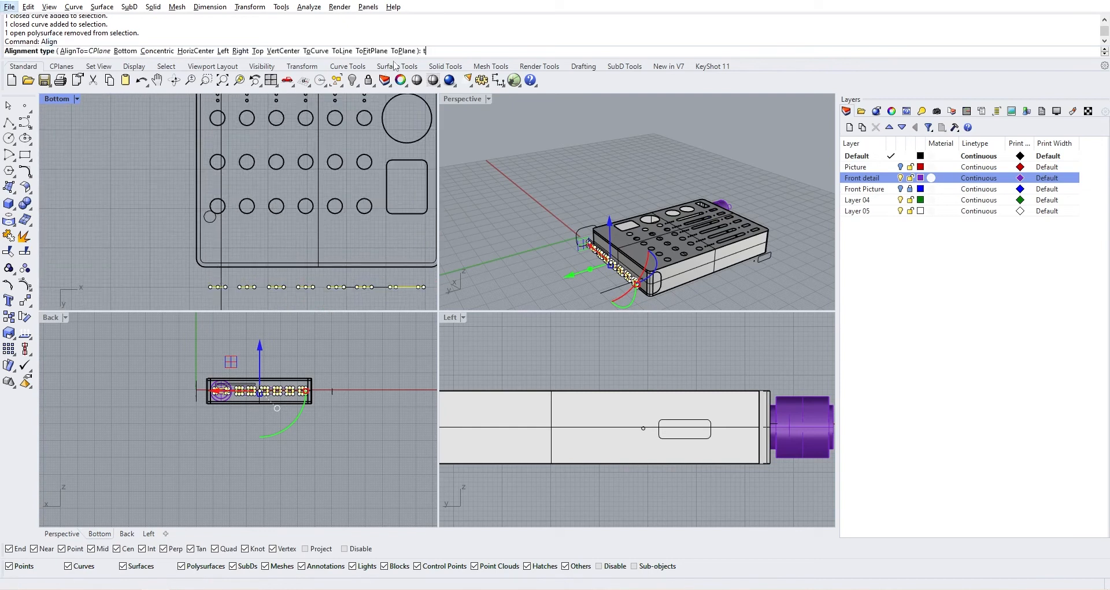
text(t)
key(Return)
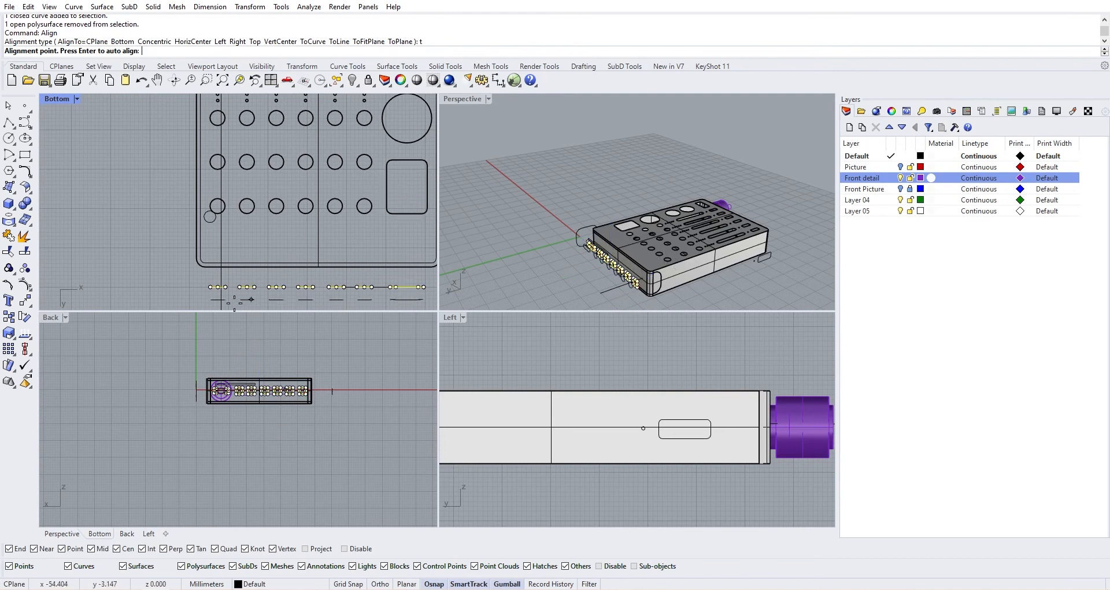
scroll(216, 191, up, 8)
click(216, 191)
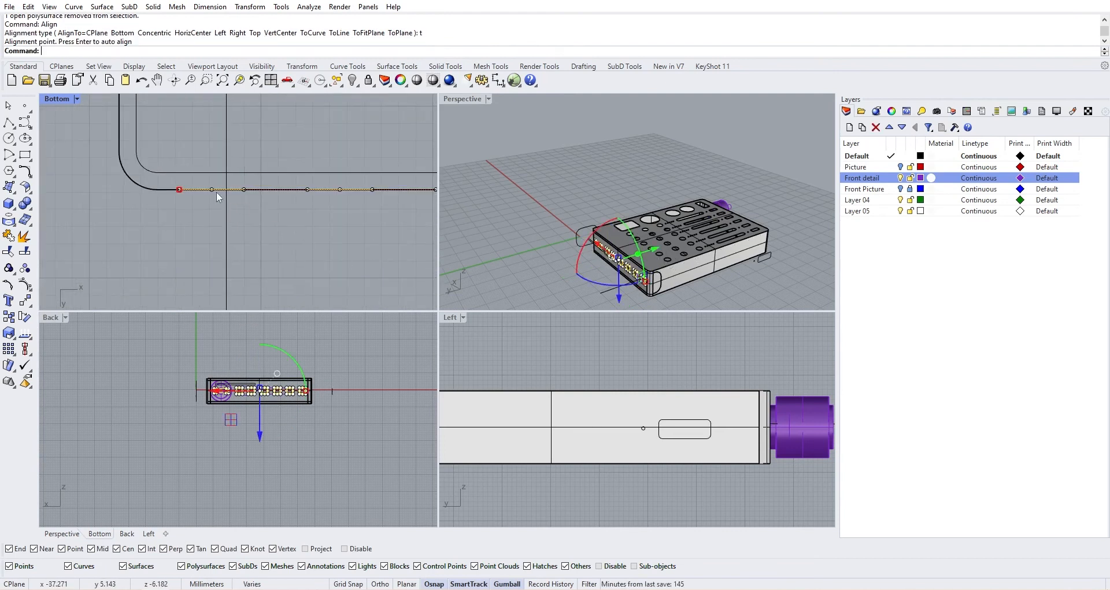
scroll(635, 300, up, 5)
key(Escape)
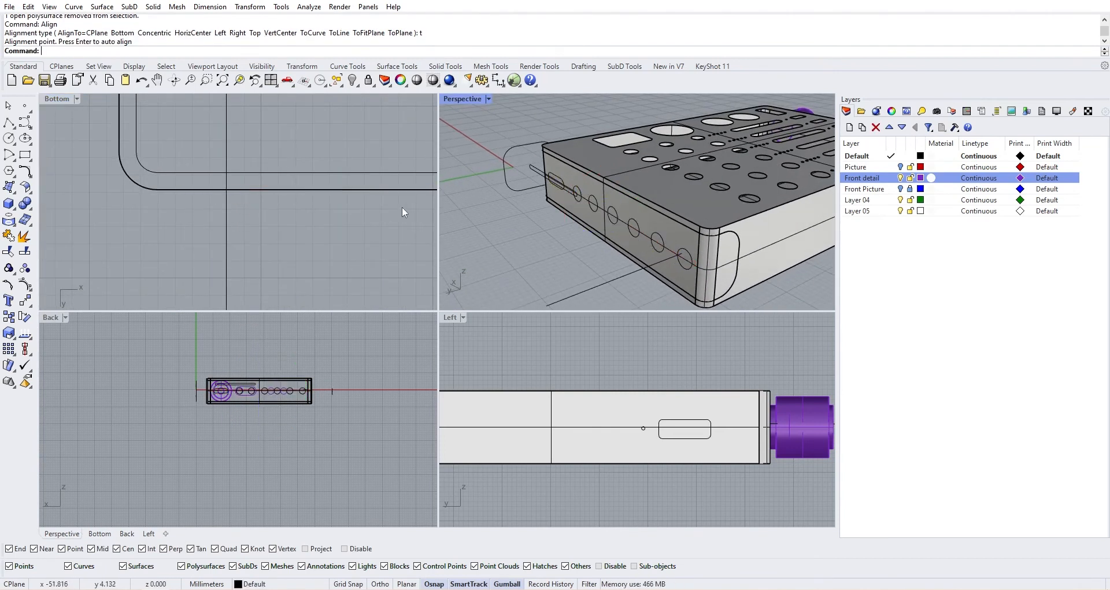
Step: Align the long narrow slot curve by its top to the same end edge of the body
scroll(558, 203, up, 5)
click(595, 155)
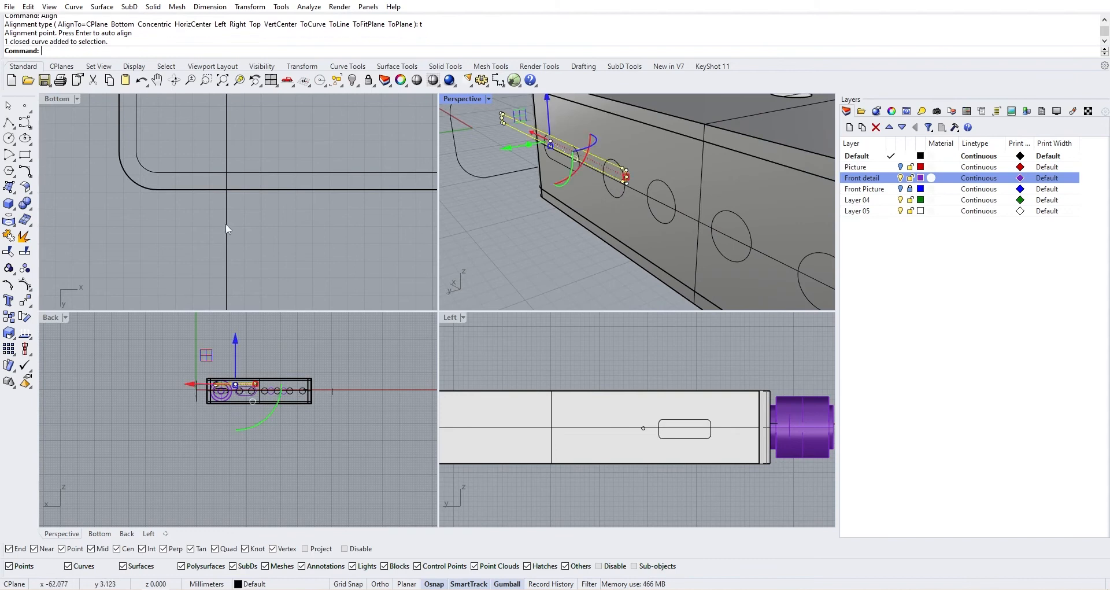
right_drag(225, 223, 328, 261)
text(Align)
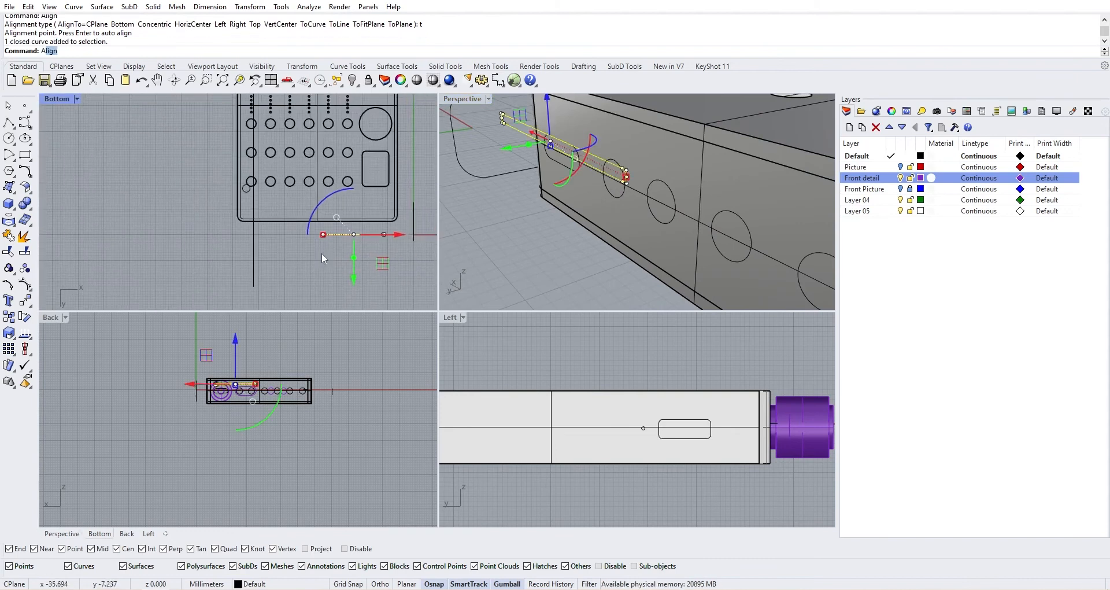
key(Return)
text(t)
key(Return)
scroll(354, 244, up, 8)
click(374, 202)
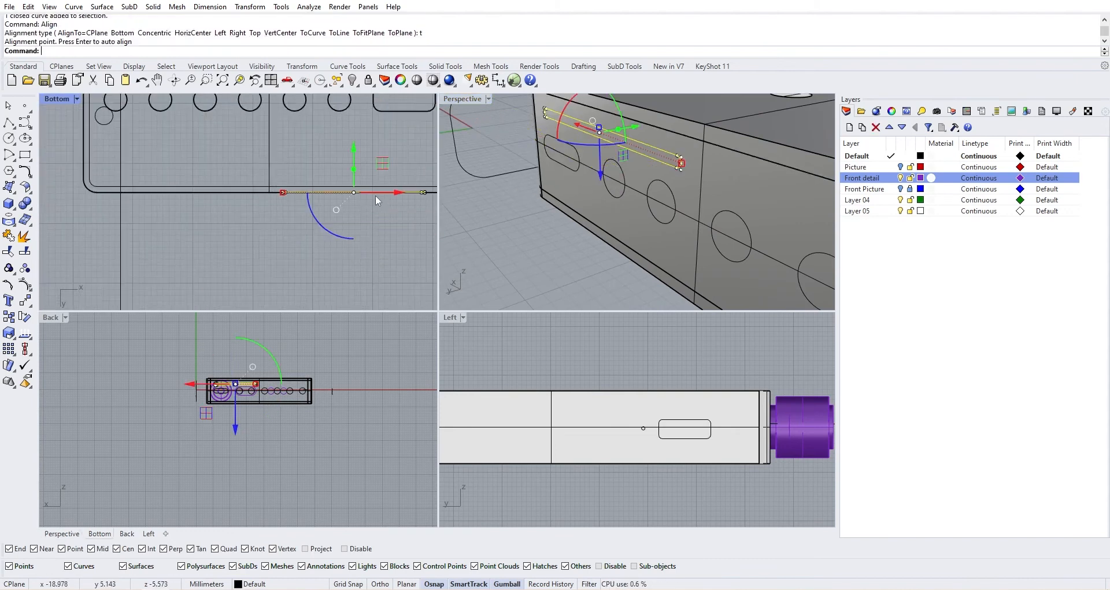
scroll(560, 228, down, 4)
click(539, 251)
click(607, 186)
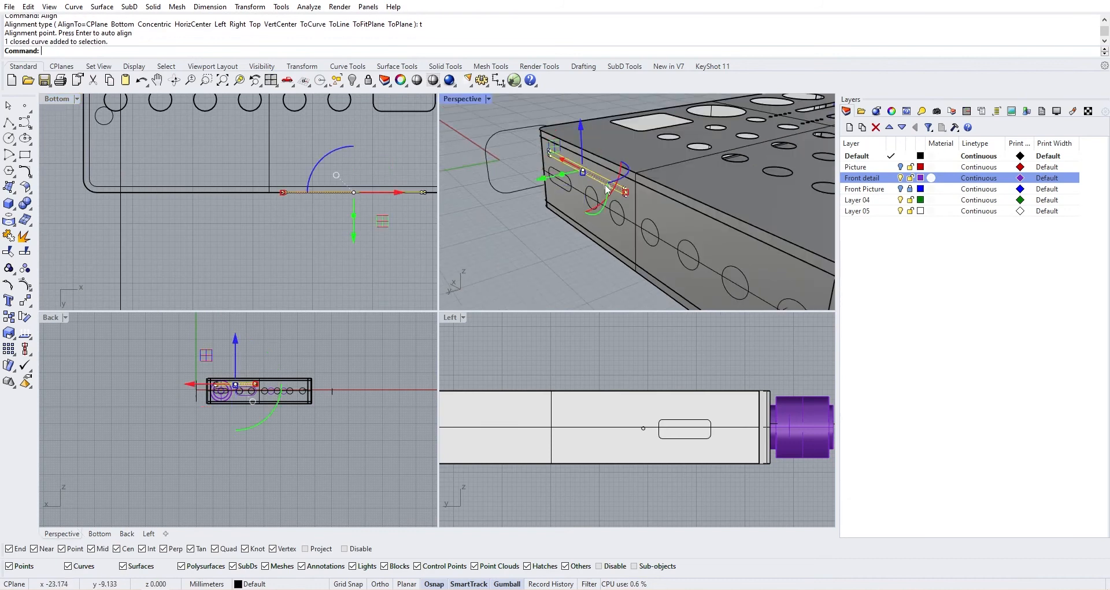
click(567, 191)
click(602, 227)
scroll(587, 203, up, 5)
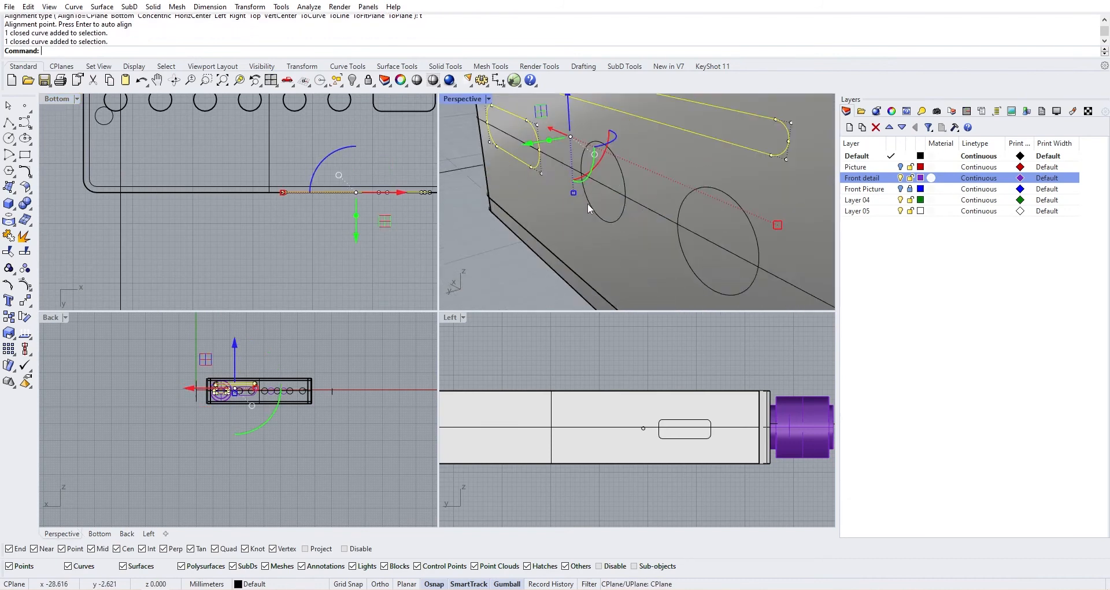
shift+click(592, 207)
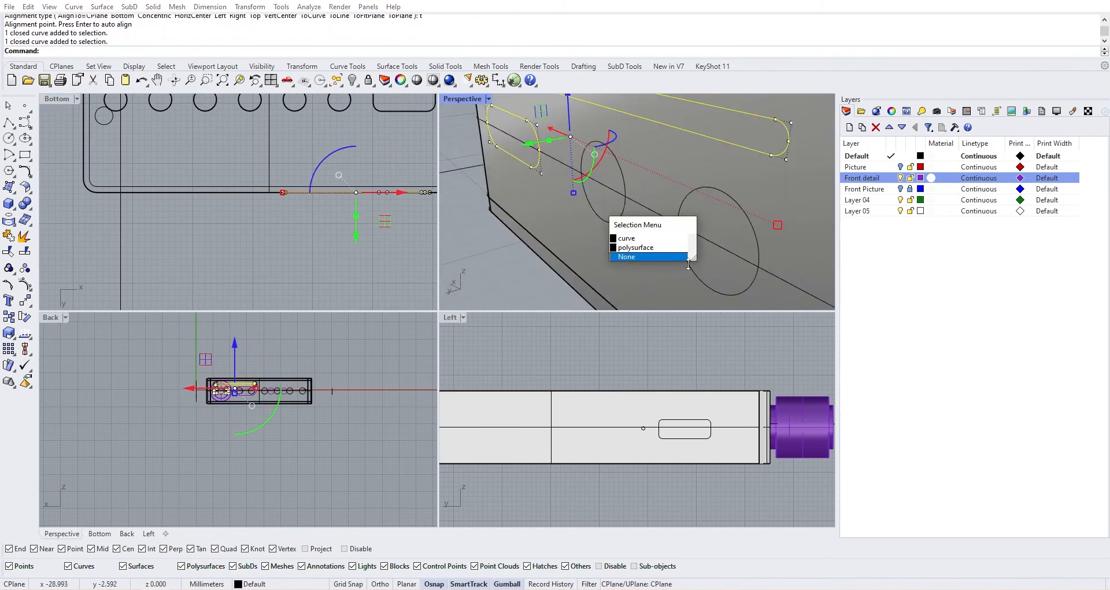
click(656, 239)
shift+click(683, 264)
scroll(688, 266, down, 6)
shift+right_drag(697, 271, 636, 225)
shift+click(660, 228)
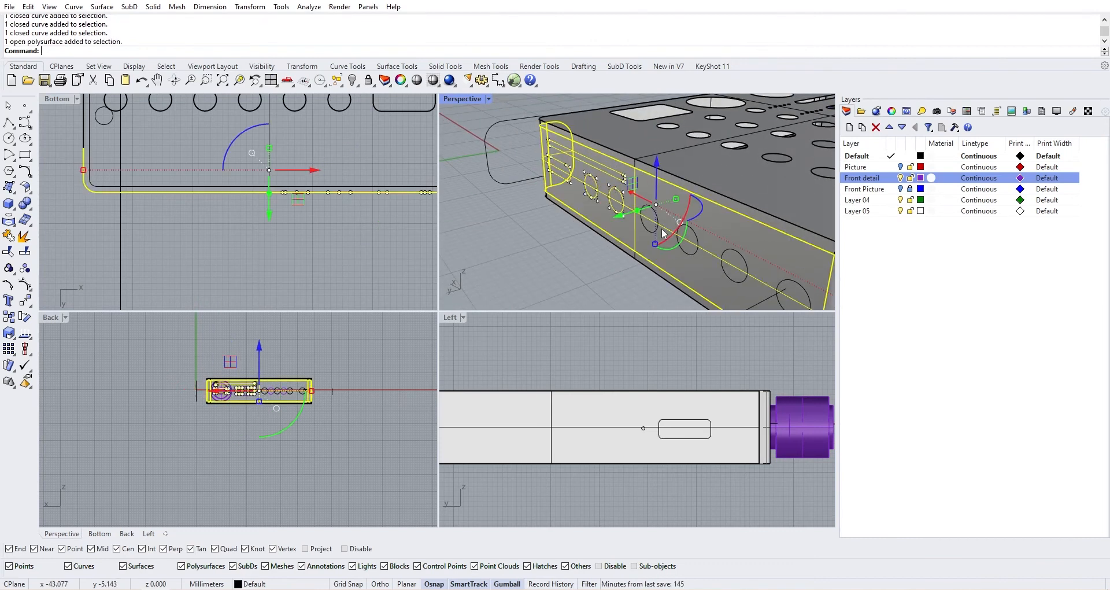
click(585, 267)
Step: Select the six circles and both slot curves on the end face, and remove the body from the selection
click(646, 231)
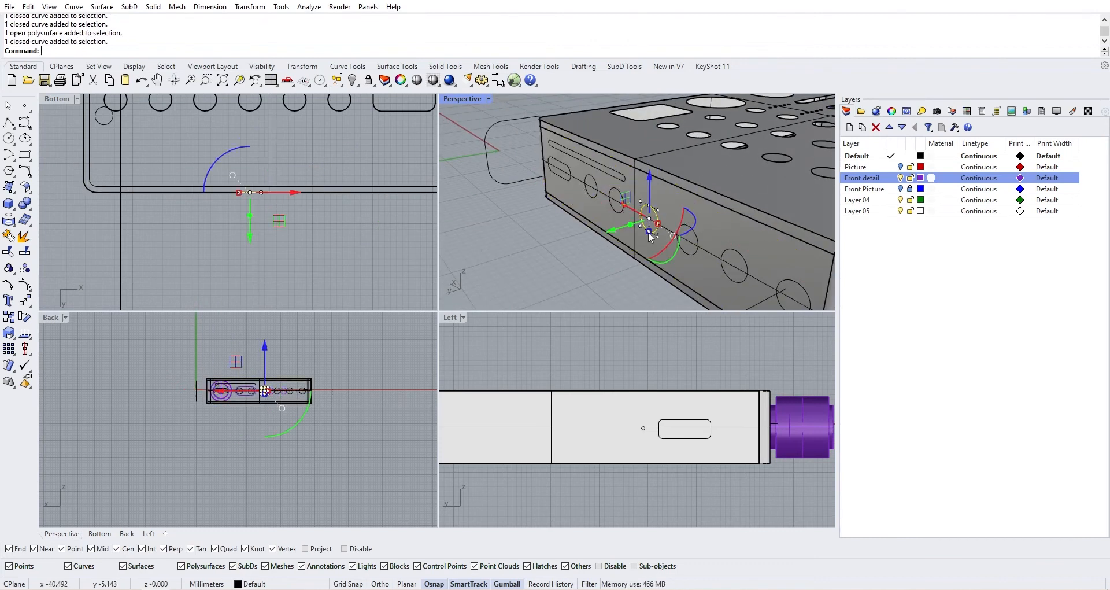
shift+click(616, 215)
shift+click(587, 198)
shift+click(595, 167)
shift+click(587, 179)
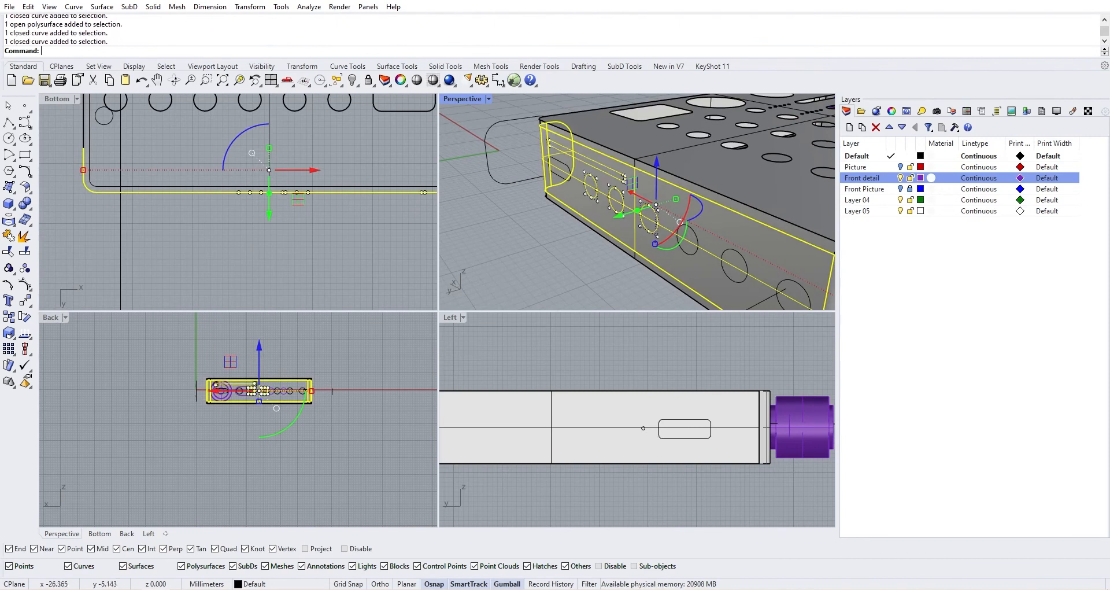
shift+click(571, 177)
shift+click(683, 252)
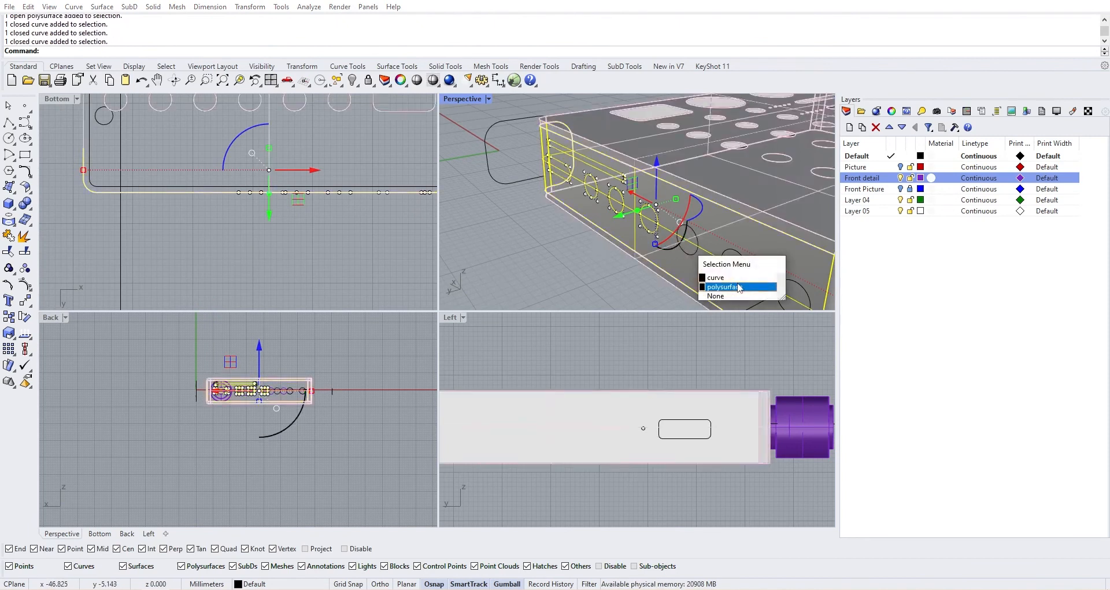
click(717, 278)
right_drag(745, 282, 672, 219)
ctrl+click(658, 213)
scroll(658, 212, down, 5)
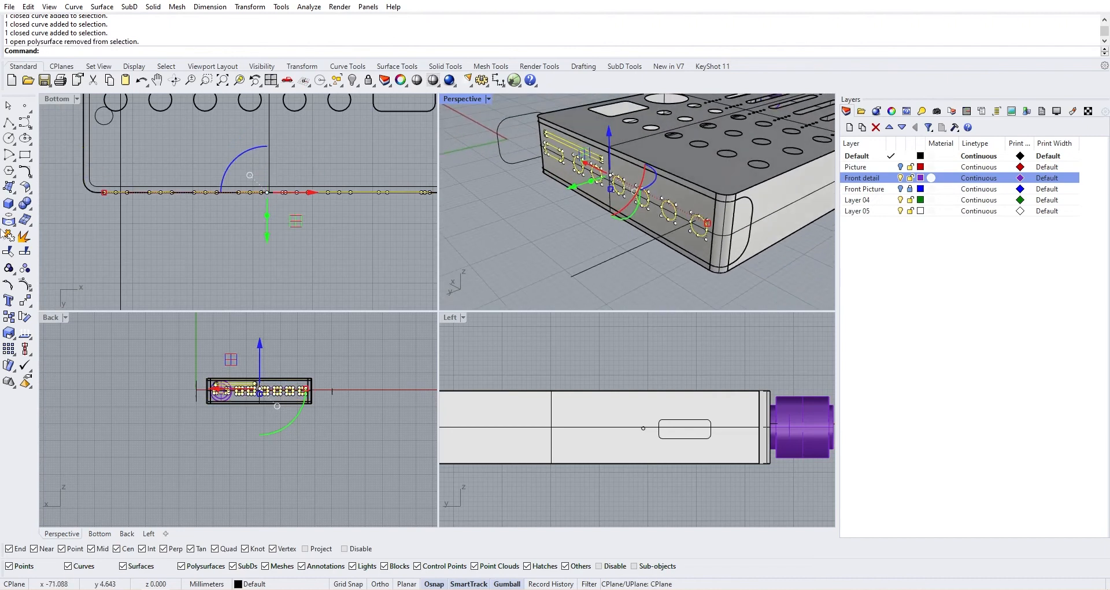
Step: Trim the end face inside the three circles farthest from the short slot, using the selected curves as cutters
click(8, 251)
scroll(668, 231, up, 6)
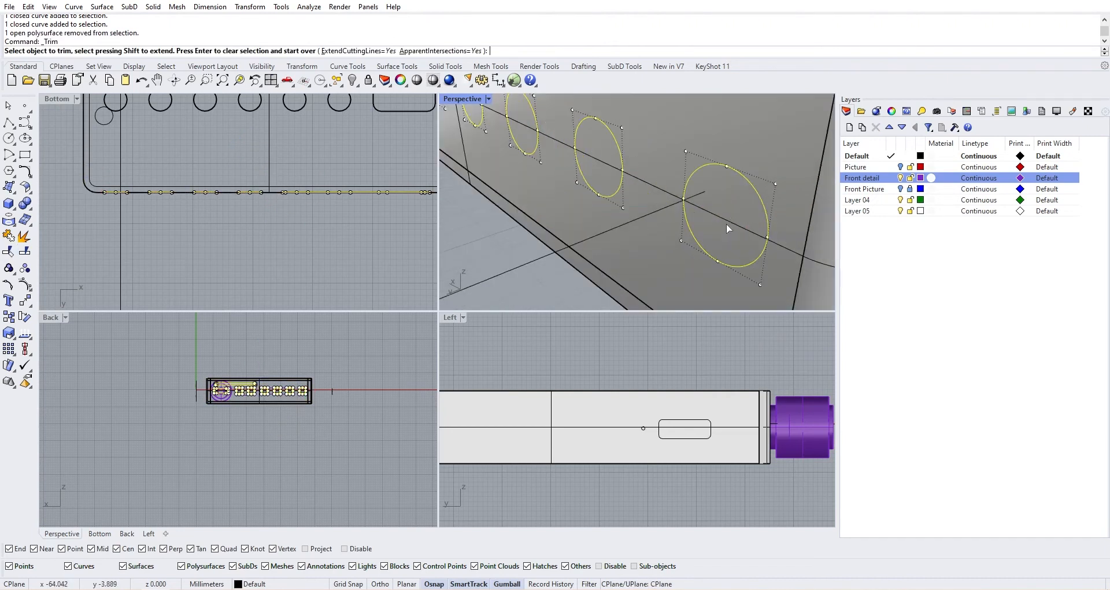
click(600, 165)
right_click(599, 165)
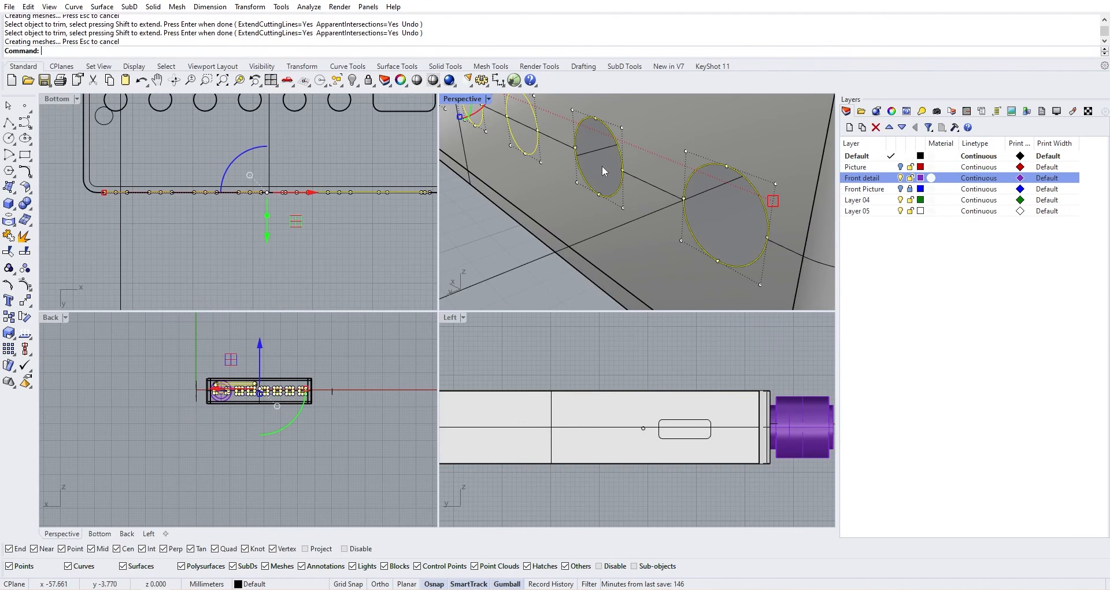
scroll(602, 166, down, 8)
right_drag(602, 166, 613, 167)
right_click(613, 167)
click(613, 170)
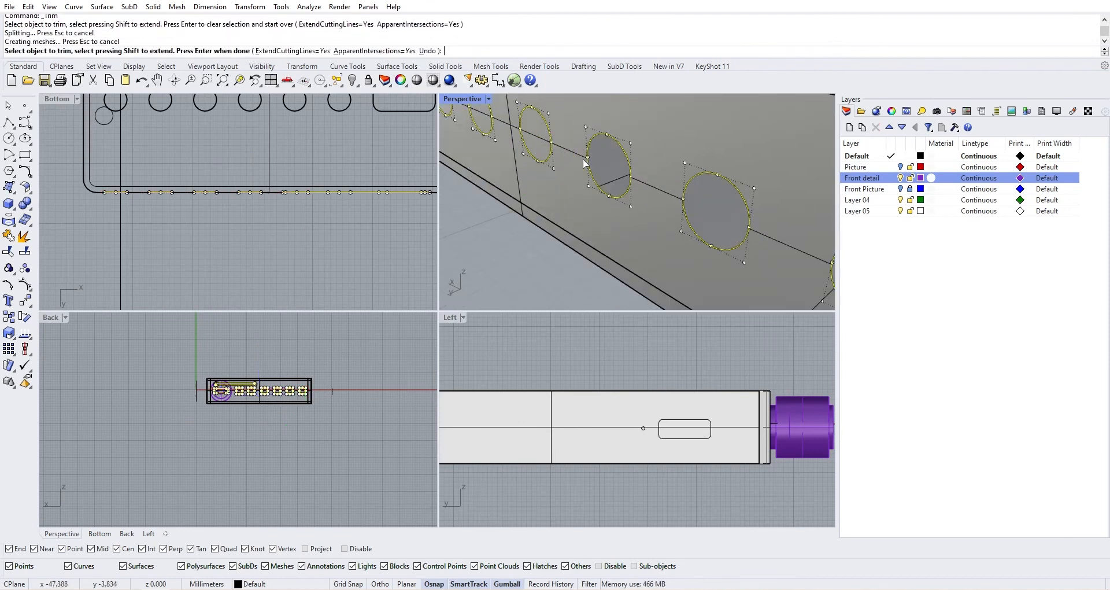
Step: Trim the end face inside the remaining three circles and the slots, and finish the trim
scroll(602, 175, up, 3)
click(544, 168)
right_drag(541, 167, 561, 180)
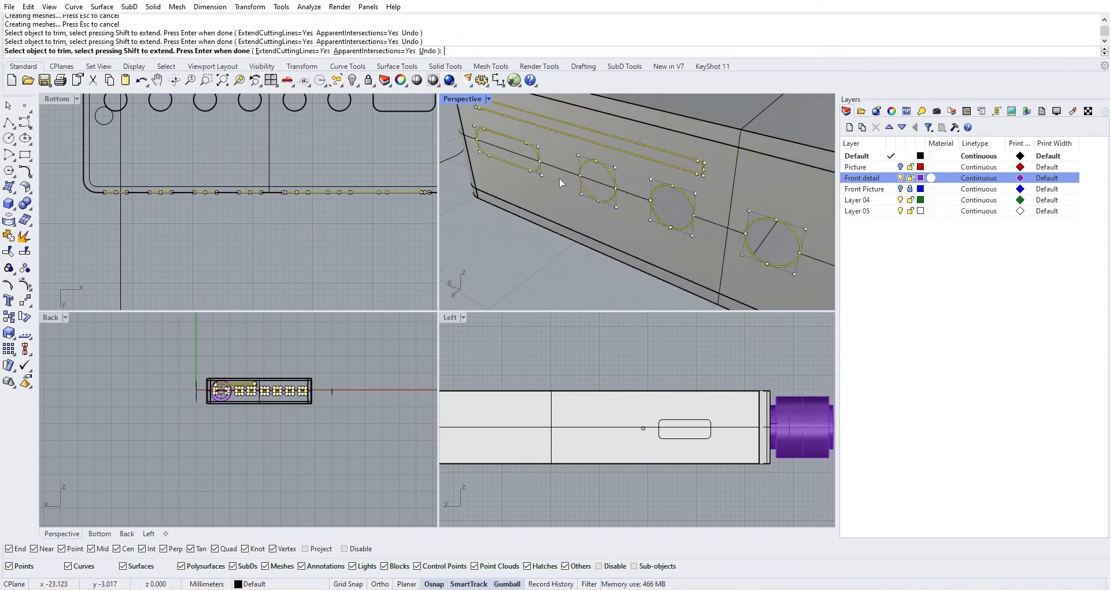
click(591, 183)
click(523, 162)
scroll(613, 146, down, 10)
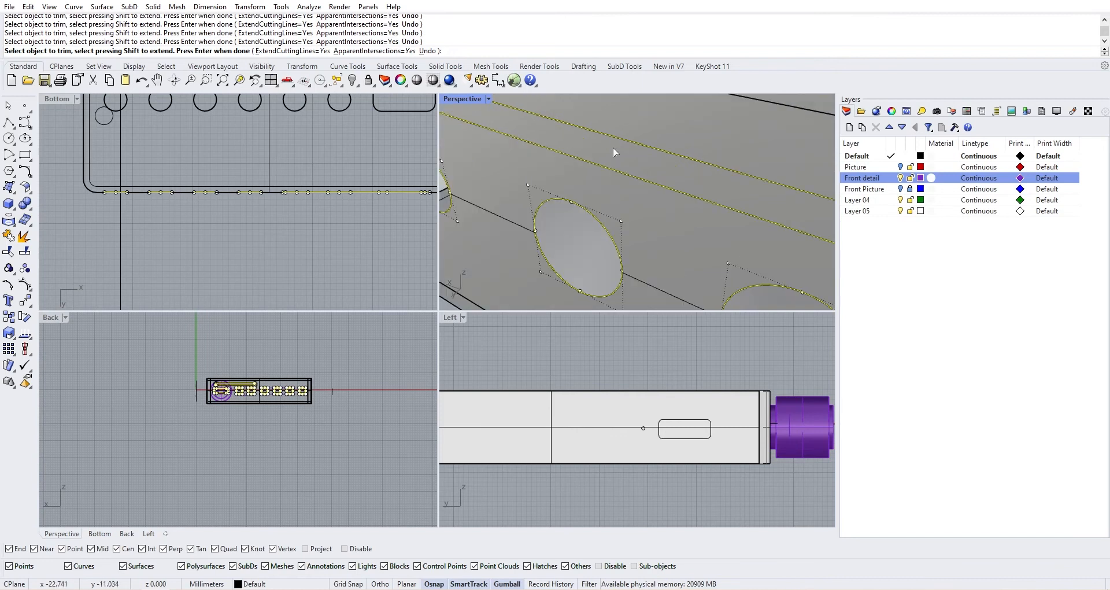
scroll(684, 186, up, 9)
scroll(689, 196, down, 9)
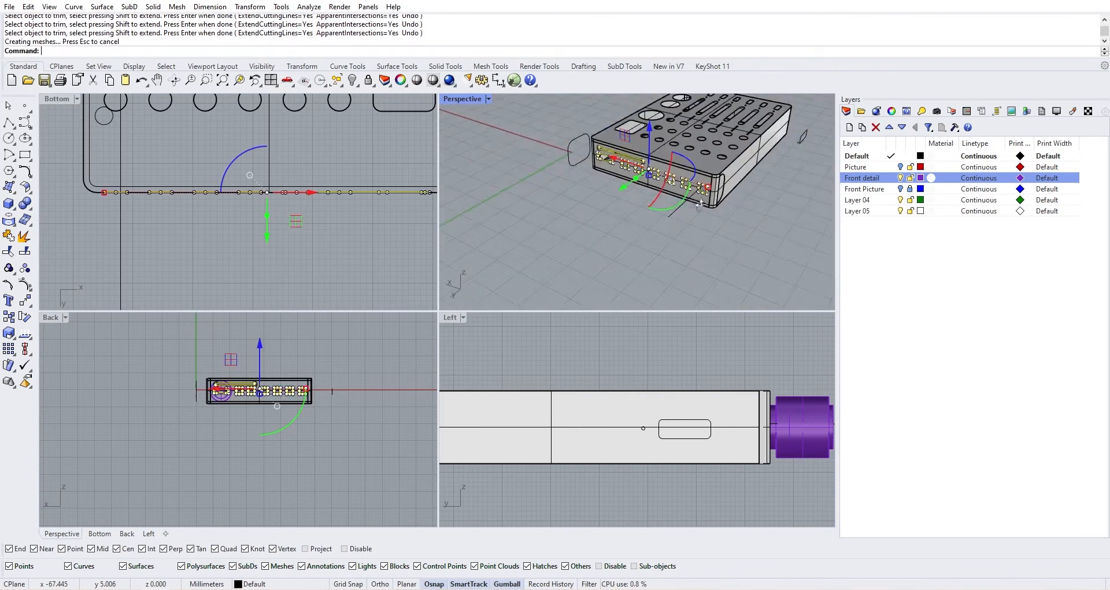
Step: Align the small rounded rectangle beside the body by its left to the body's long side edge in the Bottom view
right_drag(697, 201, 640, 231)
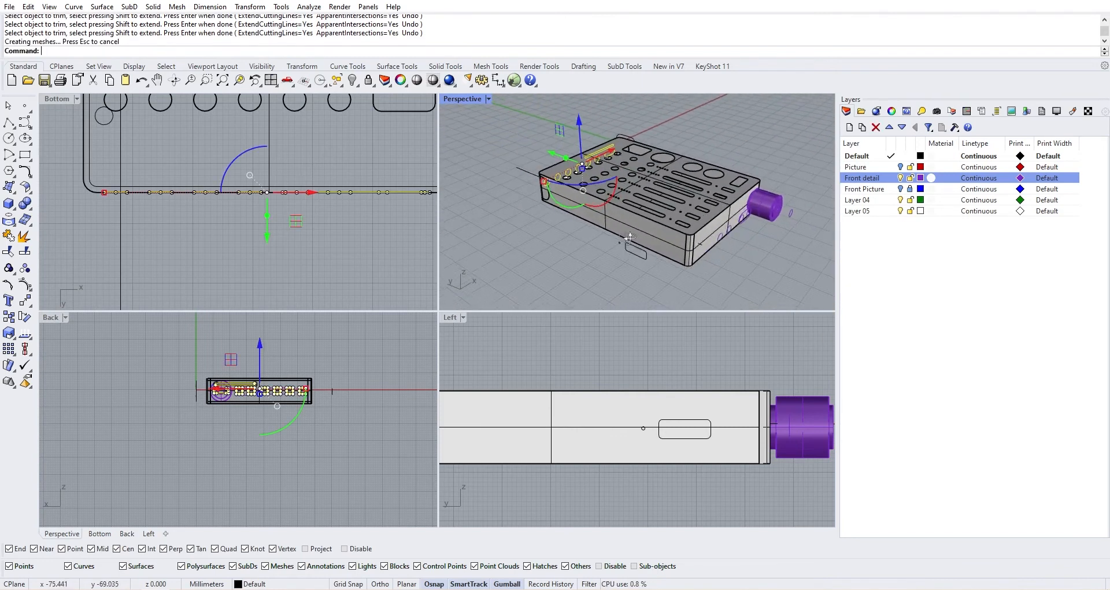
scroll(639, 239, up, 8)
click(619, 244)
right_drag(672, 272, 491, 231)
scroll(300, 175, down, 5)
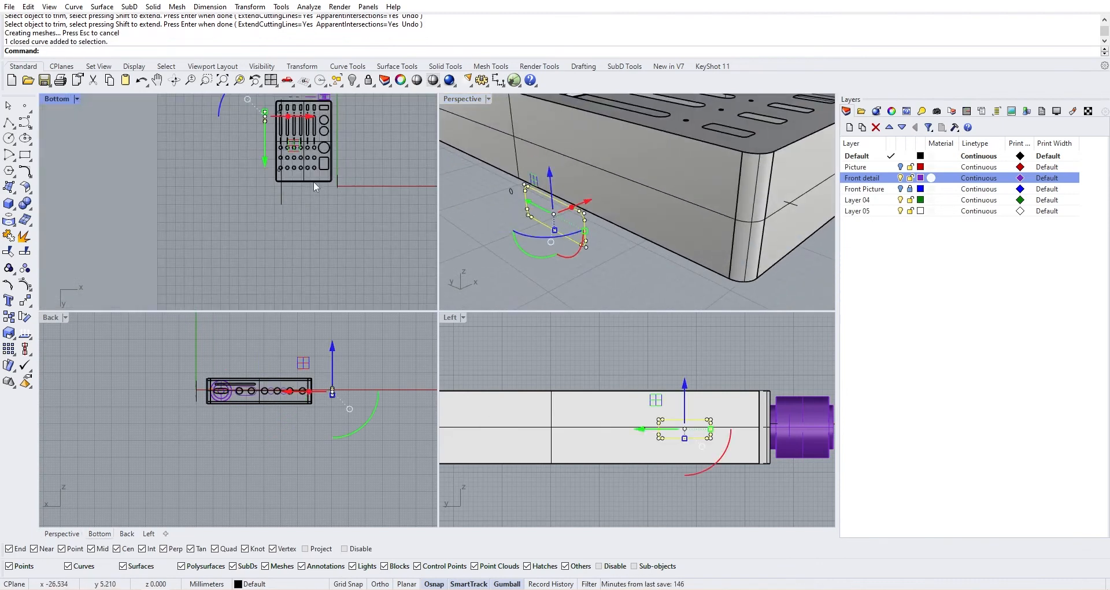
scroll(314, 181, up, 6)
text(Align)
key(Return)
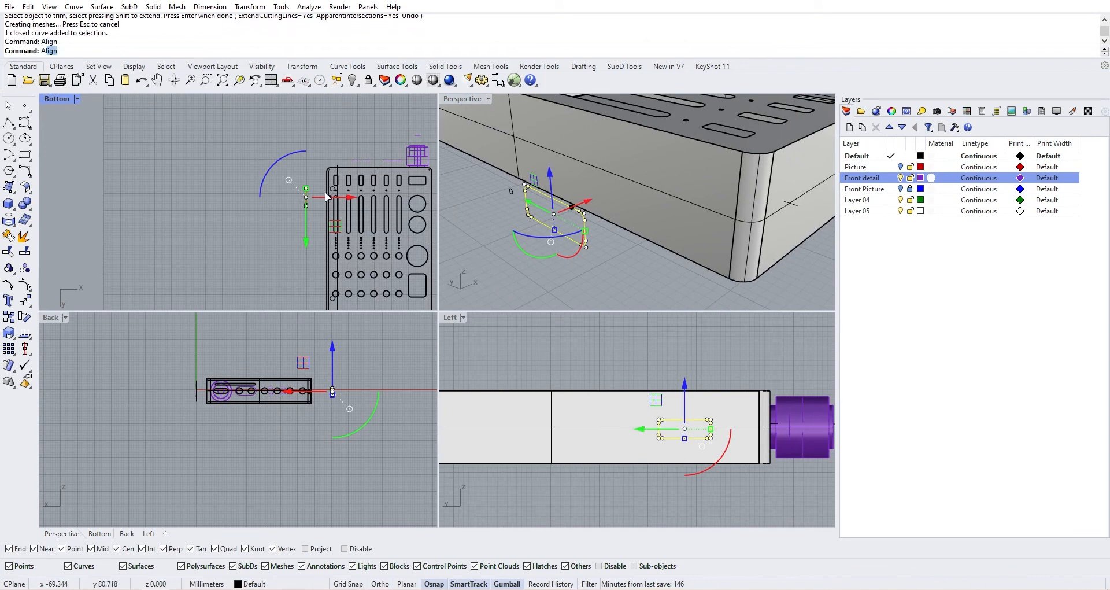
text(l)
key(Return)
scroll(340, 207, up, 5)
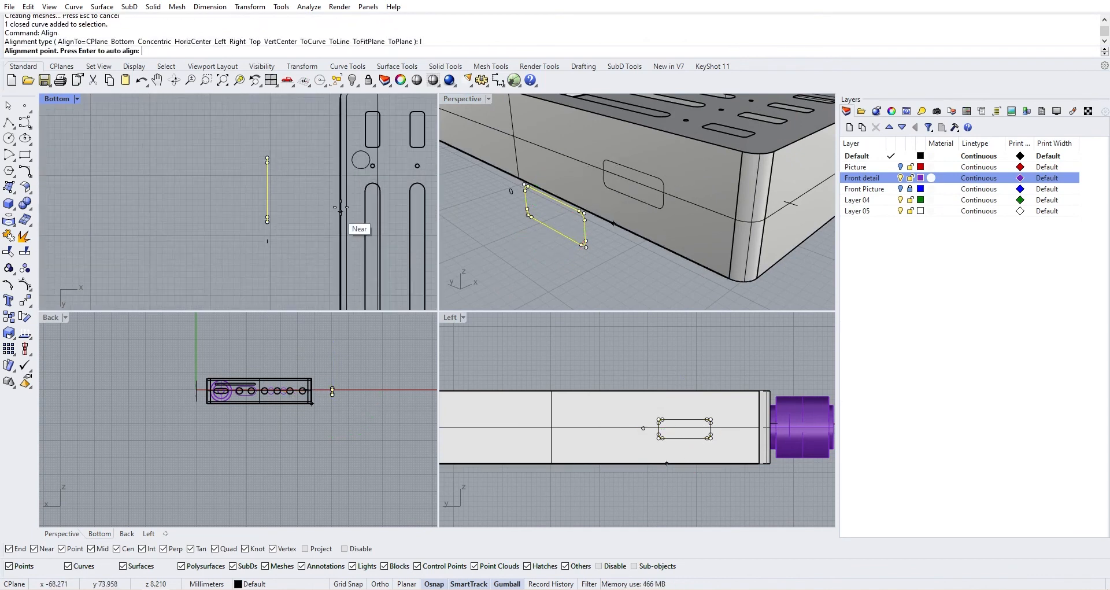
click(341, 178)
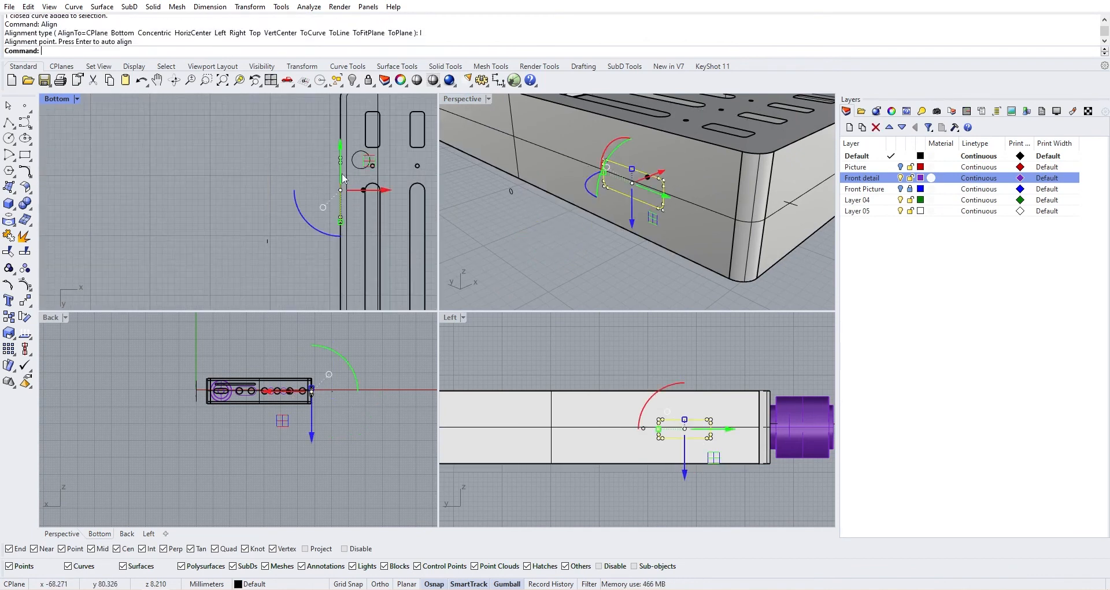
Step: Trim the body's long side face inside the rounded rectangle, and finish the trim
click(9, 251)
scroll(645, 184, up, 5)
click(636, 173)
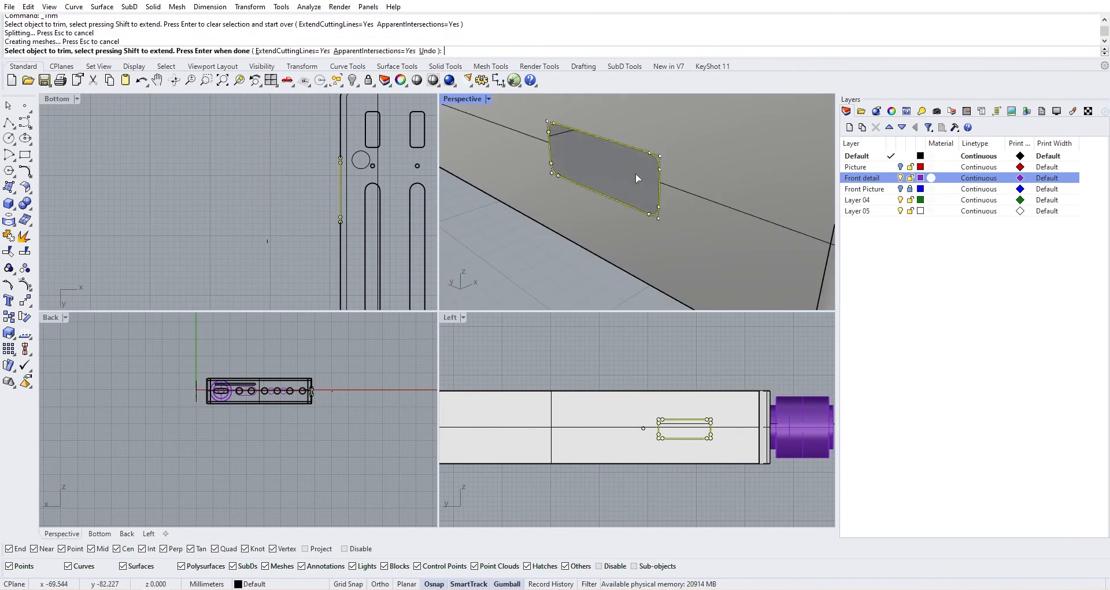
scroll(637, 172, down, 5)
key(Return)
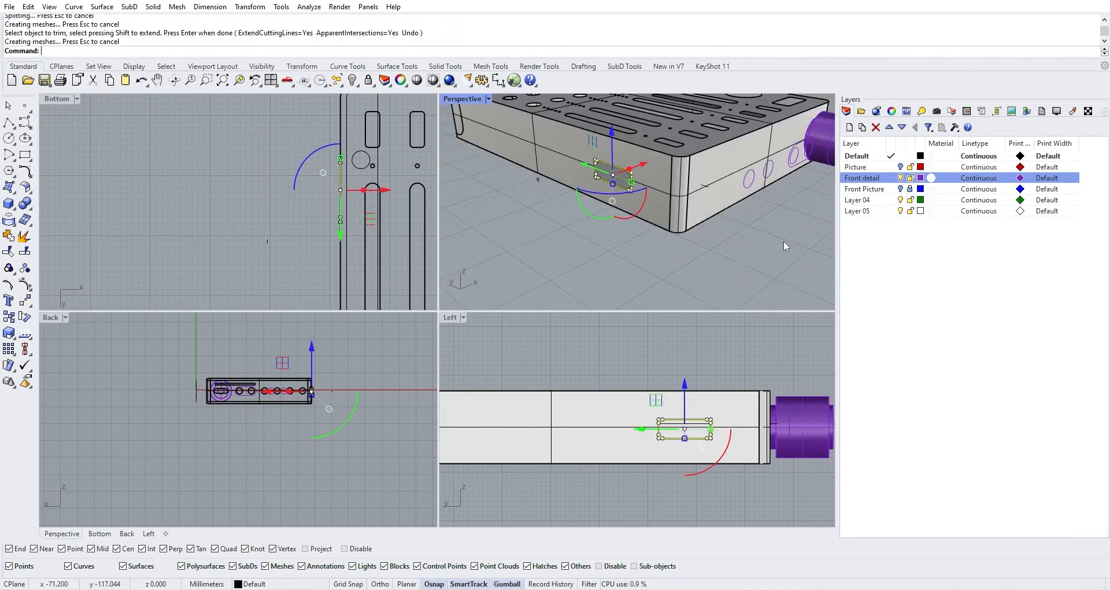
Step: Align the end face's two separate circles, the slot outline and its two inner circles by their bottom to the body's end edge in the Bottom view
right_drag(783, 240, 557, 203)
click(573, 212)
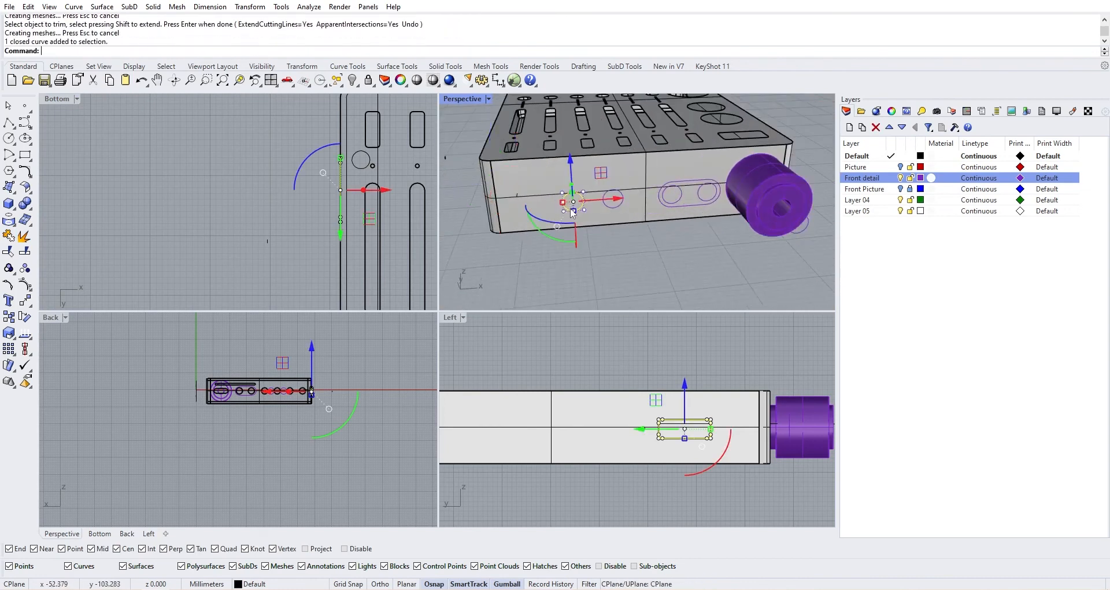
scroll(622, 211, up, 3)
click(612, 205)
click(701, 200)
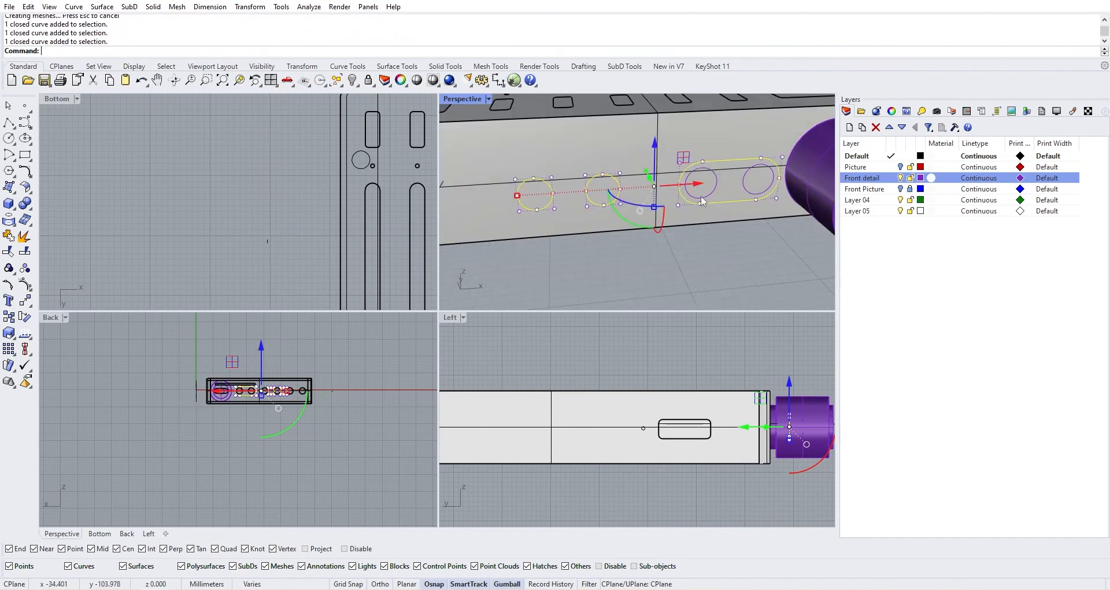
click(701, 198)
click(755, 191)
scroll(335, 212, down, 10)
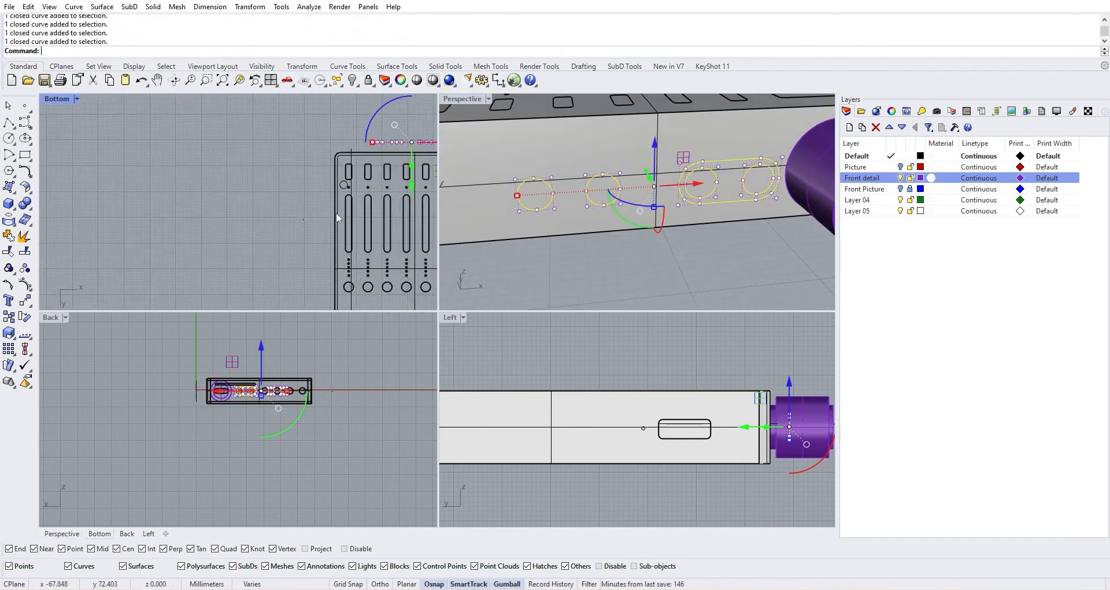
right_drag(367, 244, 289, 226)
right_drag(270, 167, 223, 179)
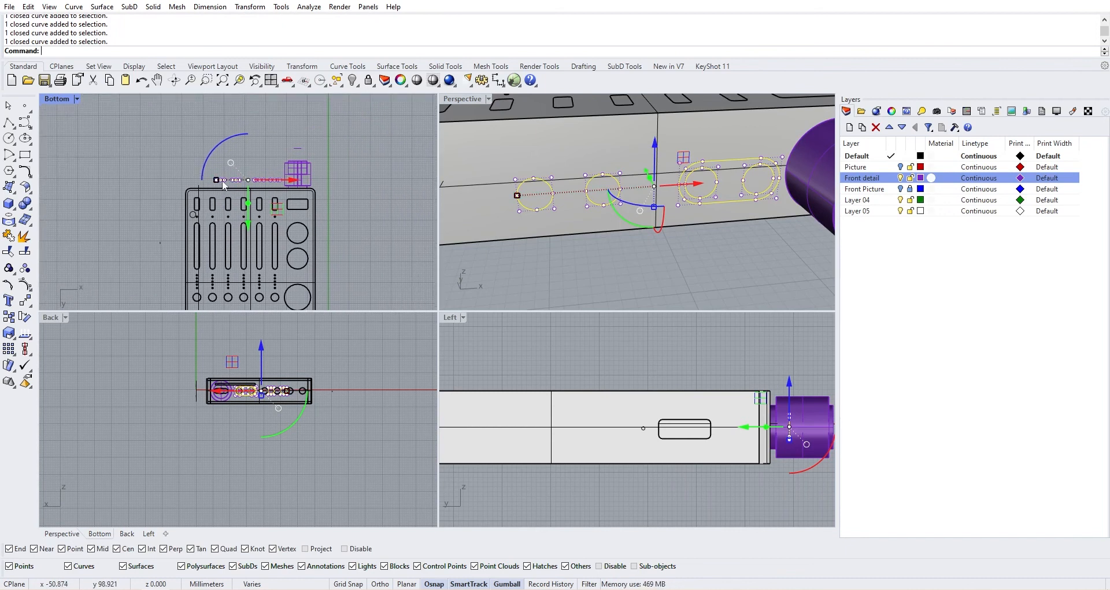
text(lign)
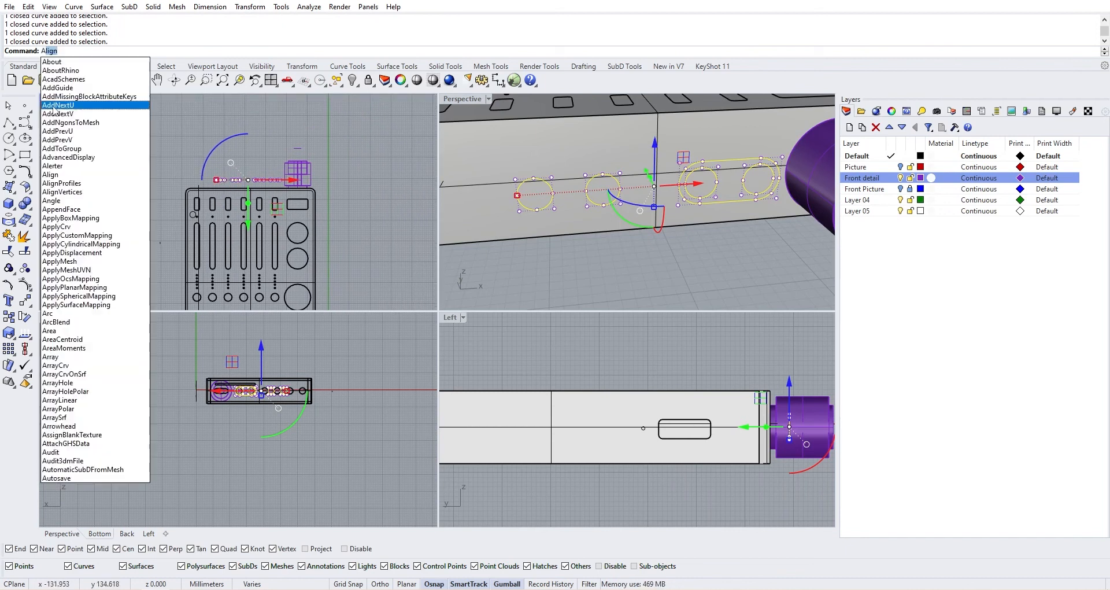
key(Return)
scroll(219, 163, up, 1)
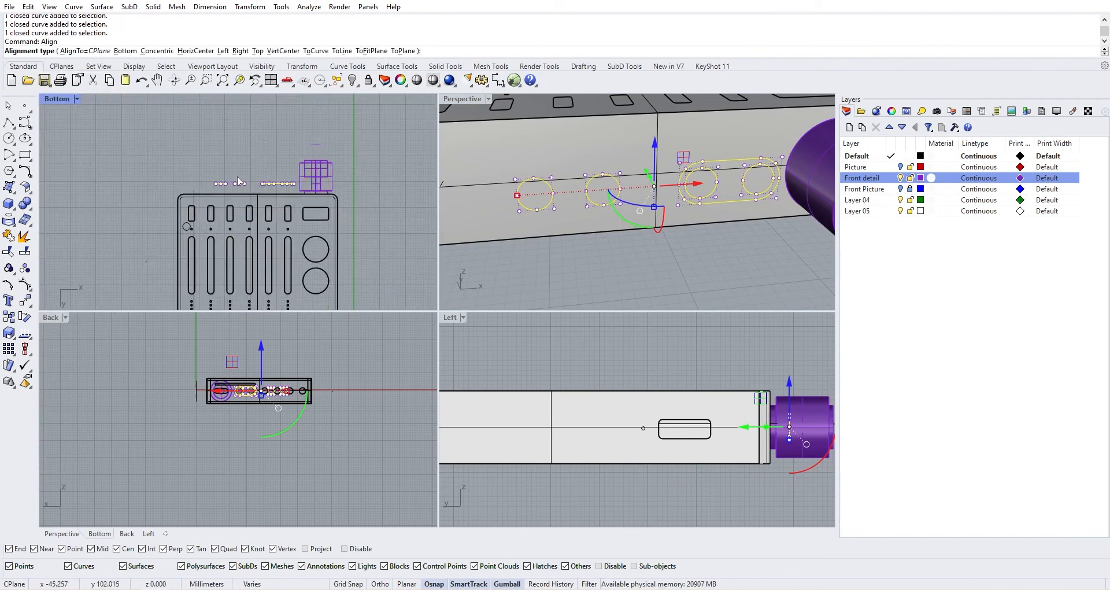
scroll(254, 195, up, 3)
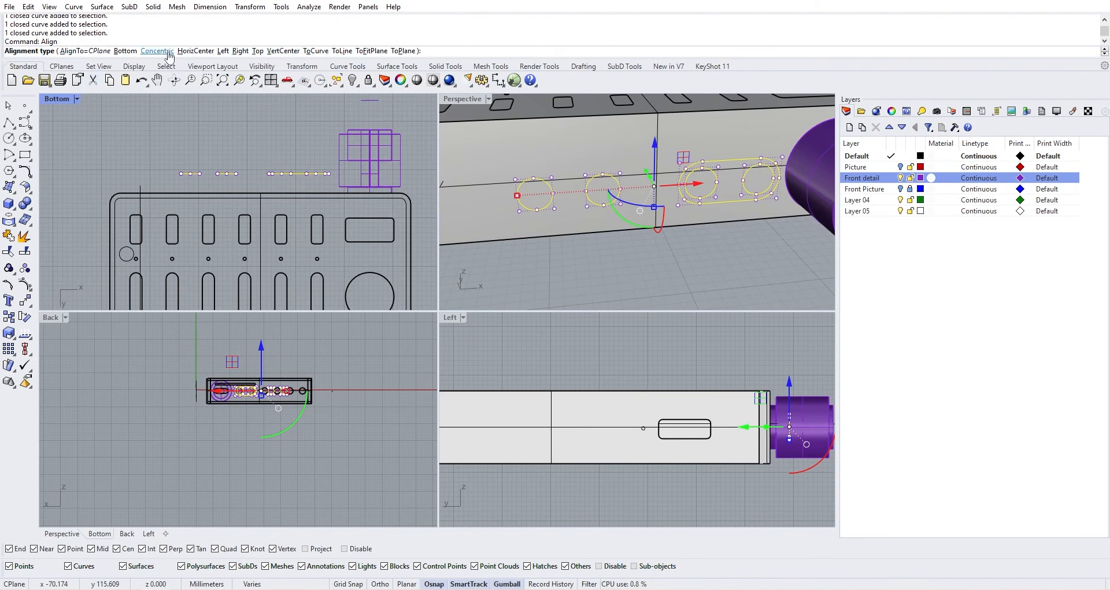
click(125, 50)
scroll(191, 191, up, 4)
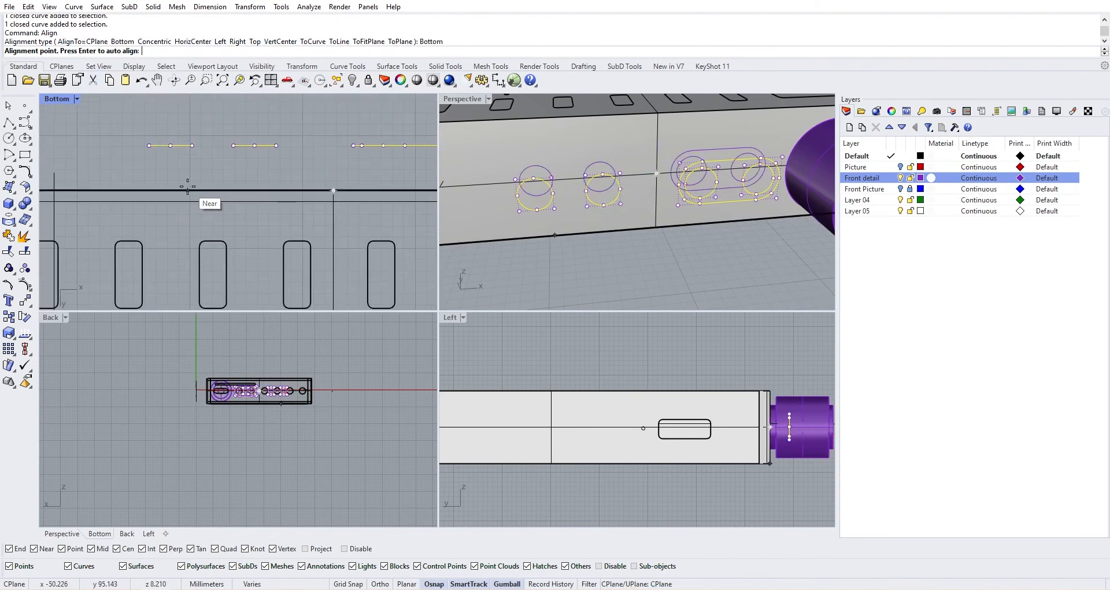
click(187, 187)
click(574, 235)
scroll(574, 235, down, 5)
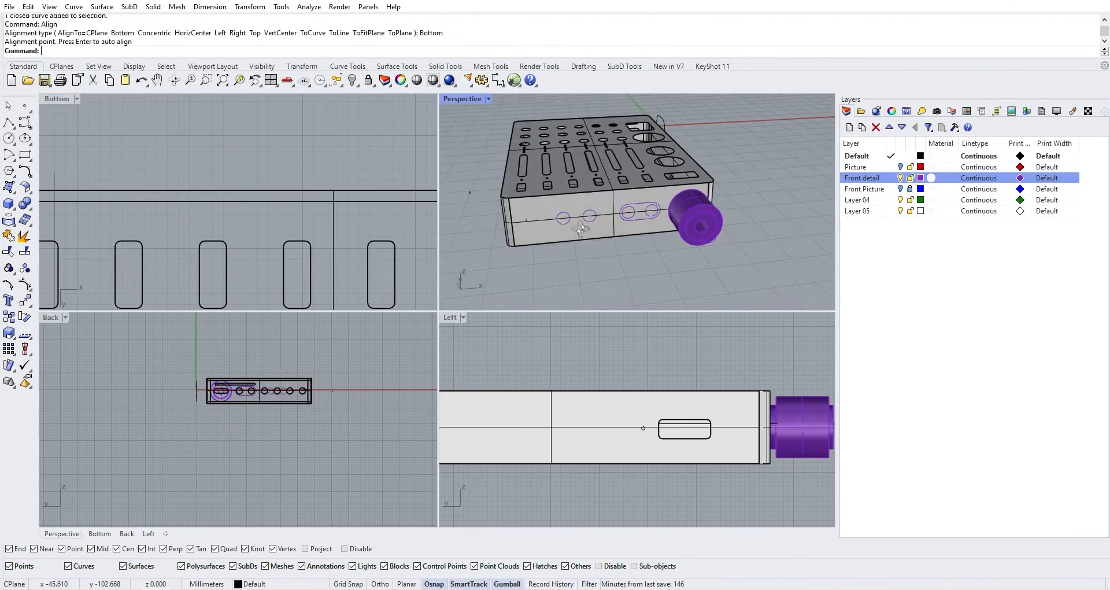
right_drag(580, 229, 558, 232)
scroll(553, 224, up, 10)
scroll(553, 223, down, 10)
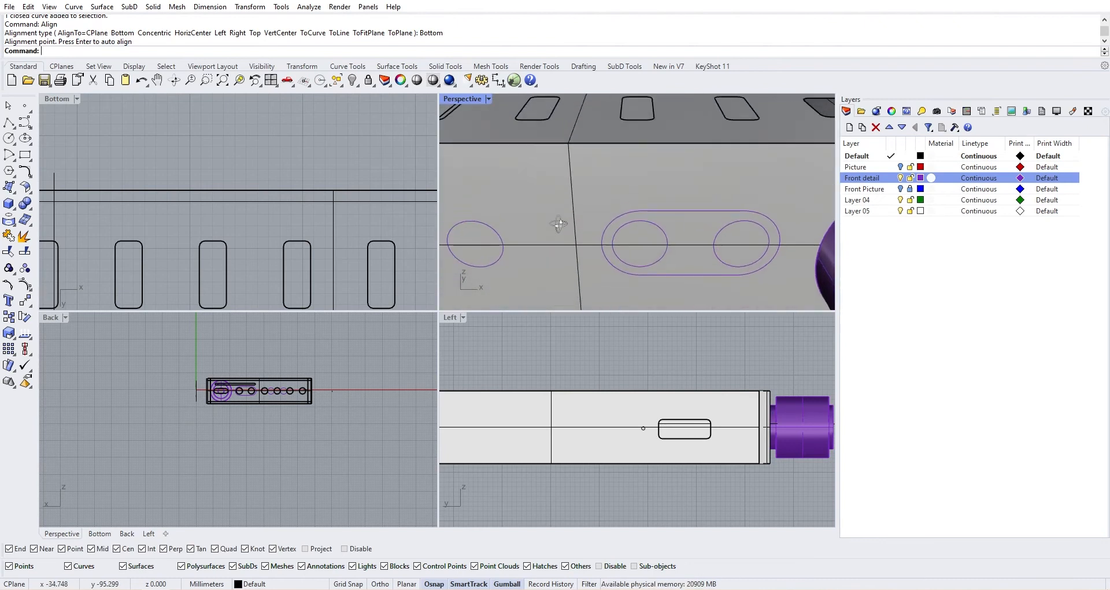
scroll(575, 237, up, 8)
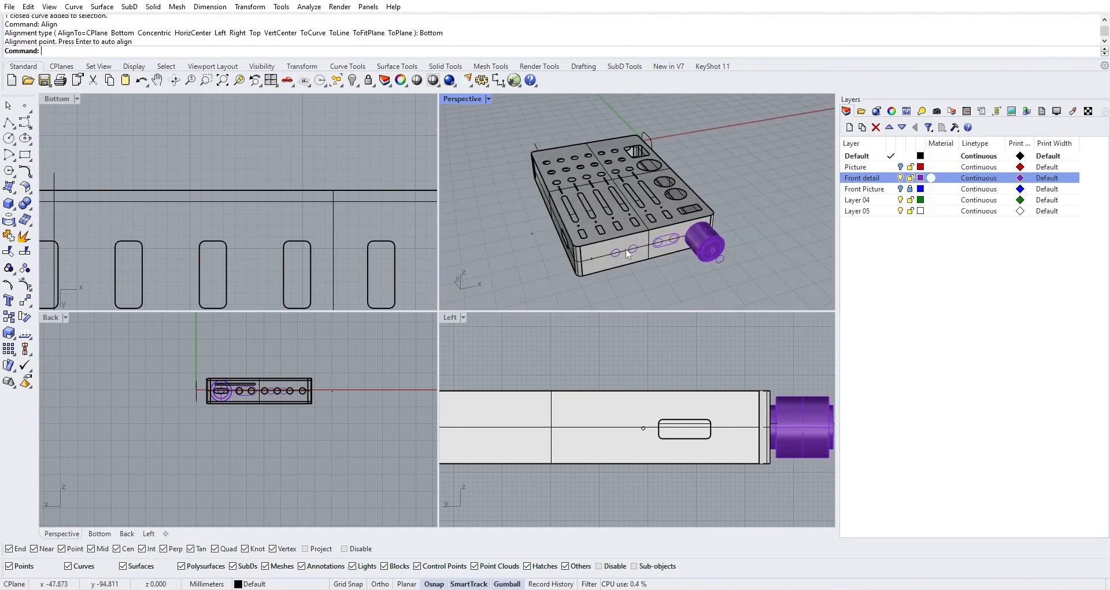
click(610, 250)
click(640, 258)
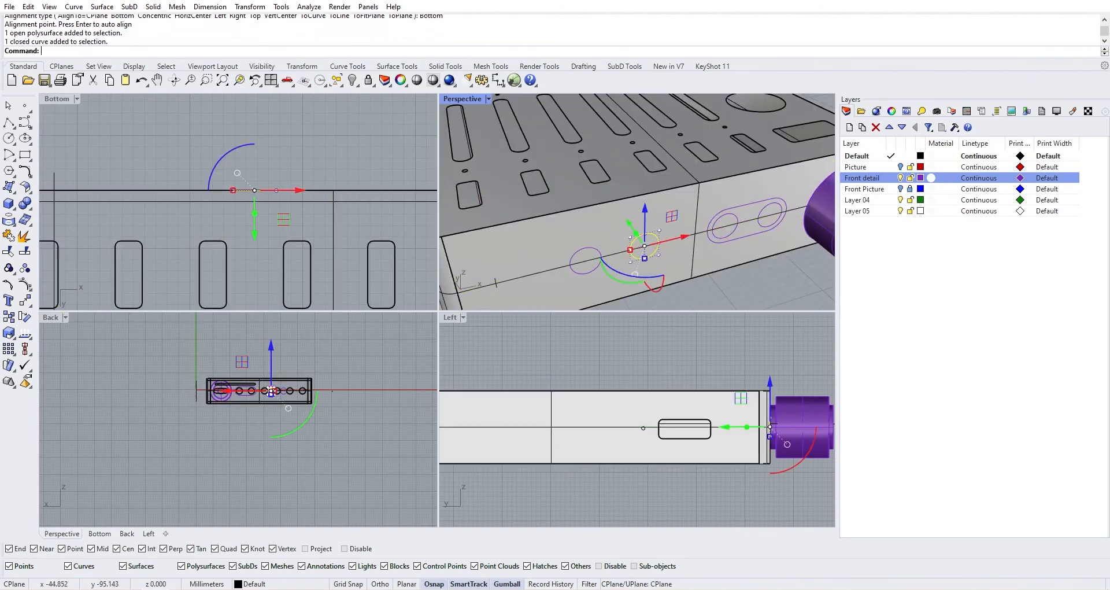
shift+click(578, 273)
shift+click(755, 229)
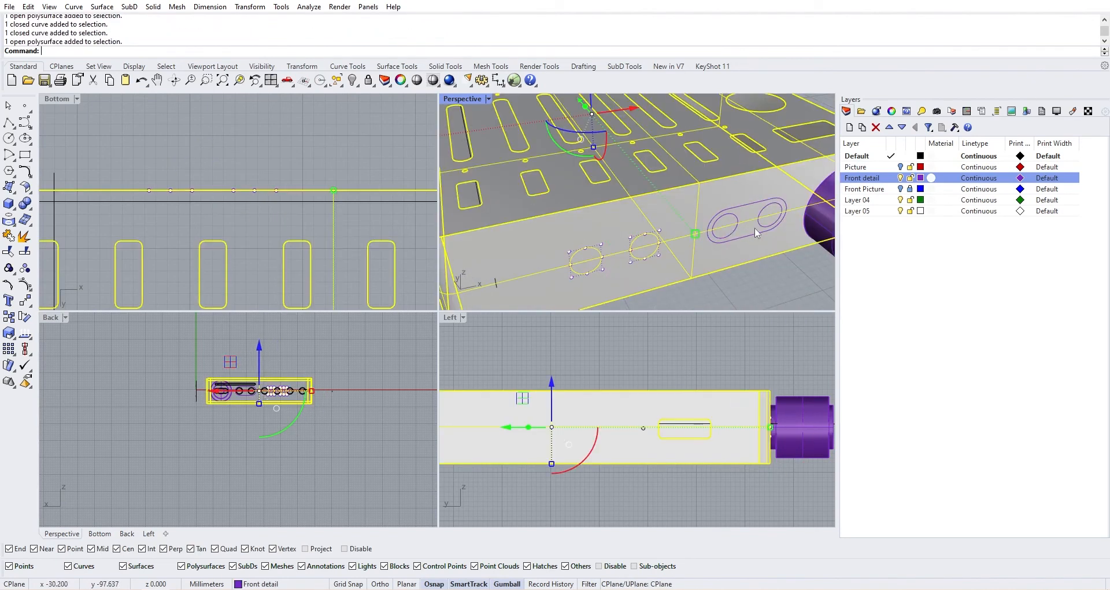
key(Escape)
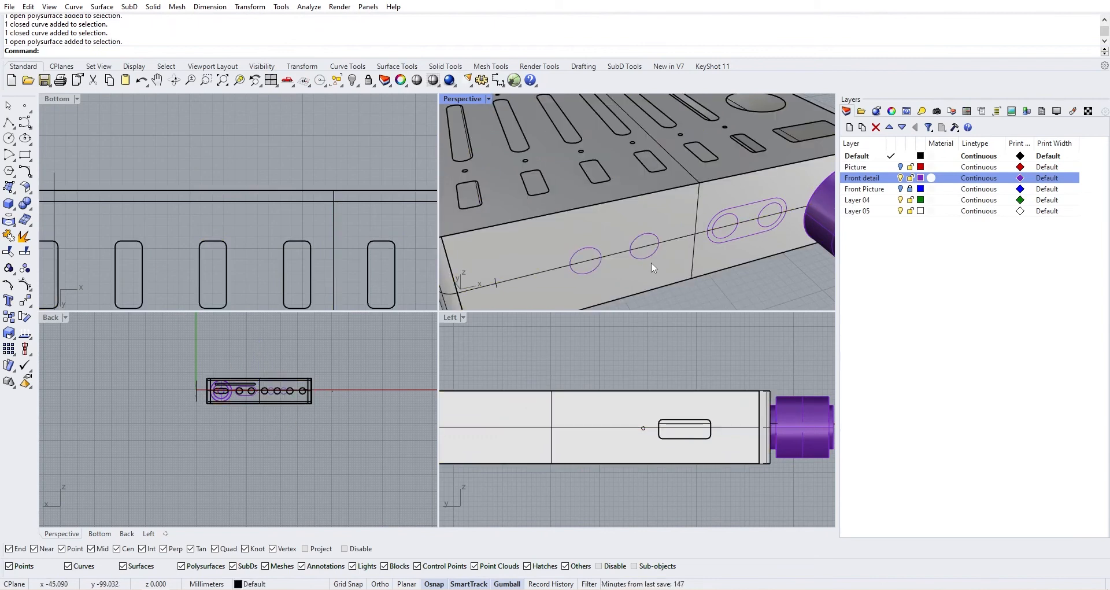
Step: Show the Picture layer and check the end face's sockets and buttons against the reference picture in the Back view
click(900, 167)
scroll(262, 209, down, 3)
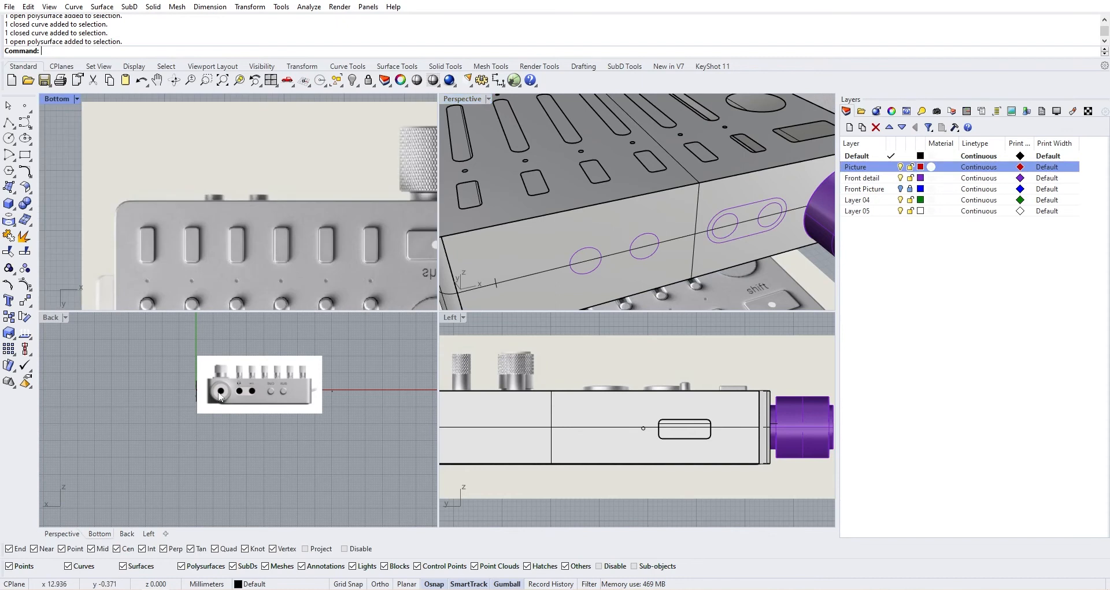
scroll(269, 396, up, 8)
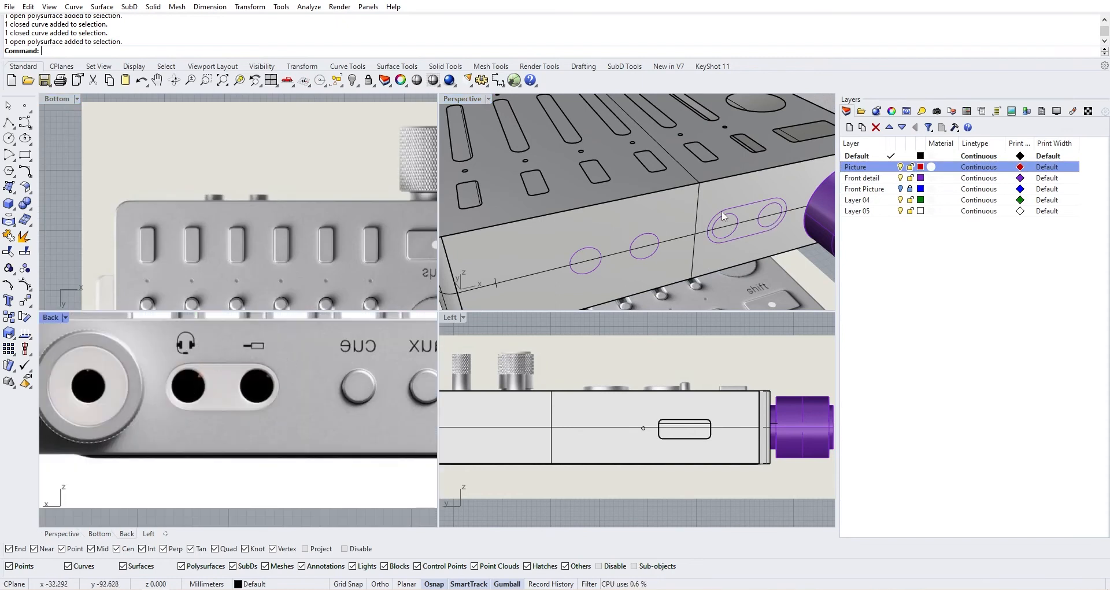
scroll(380, 391, down, 4)
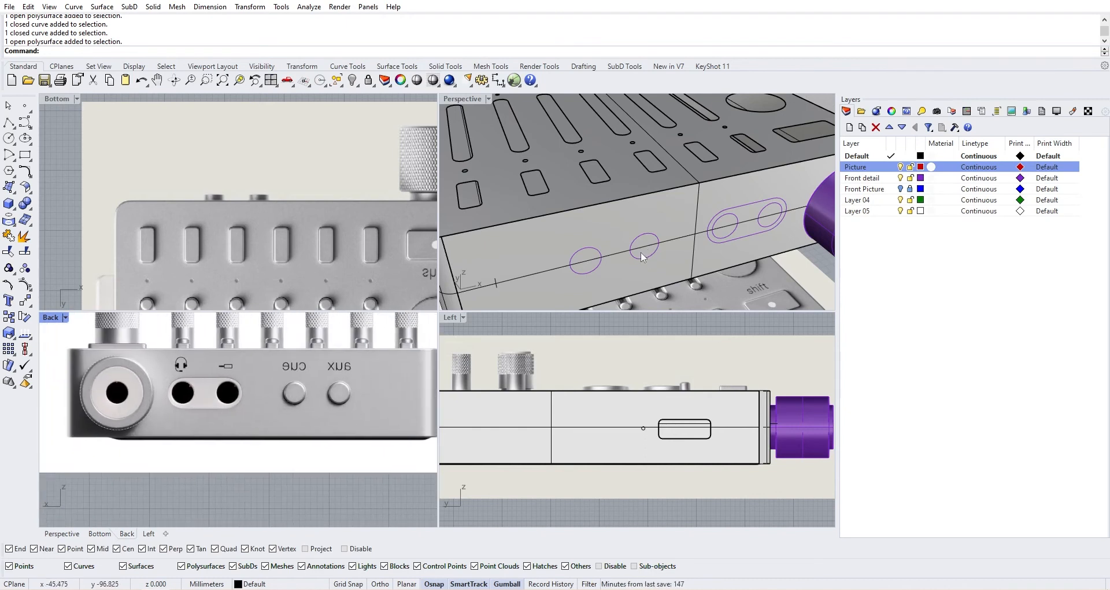
Step: Split the body's end face with the slot outline and select the separated slot piece
mouse_move(619, 263)
right_down()
mouse_move(597, 263)
mouse_move(639, 268)
right_up()
click(767, 209)
right_drag(766, 207, 697, 211)
click(8, 250)
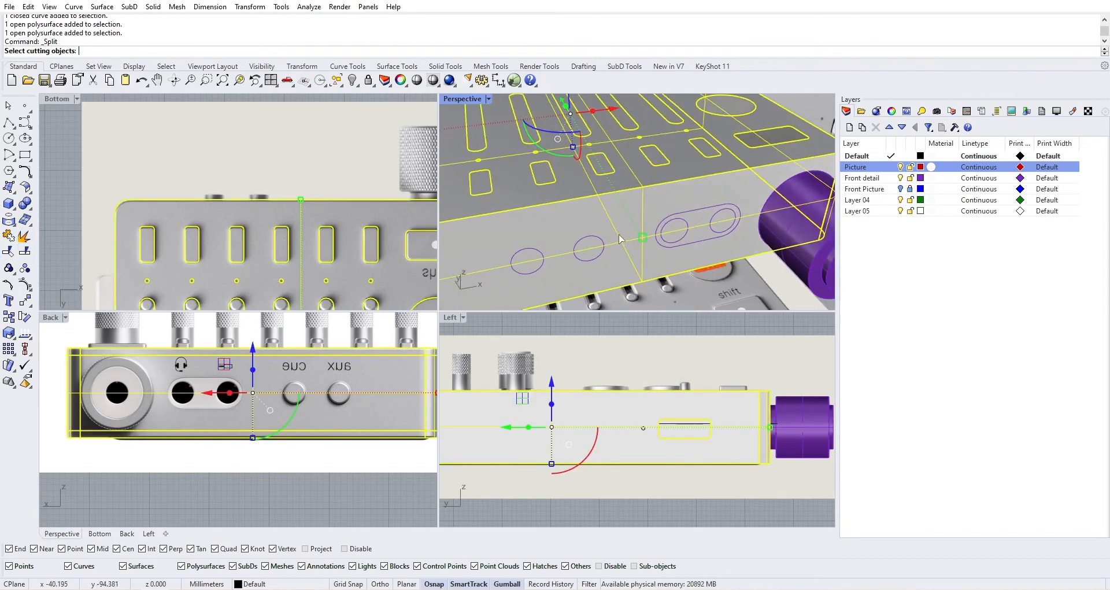
click(692, 218)
key(Return)
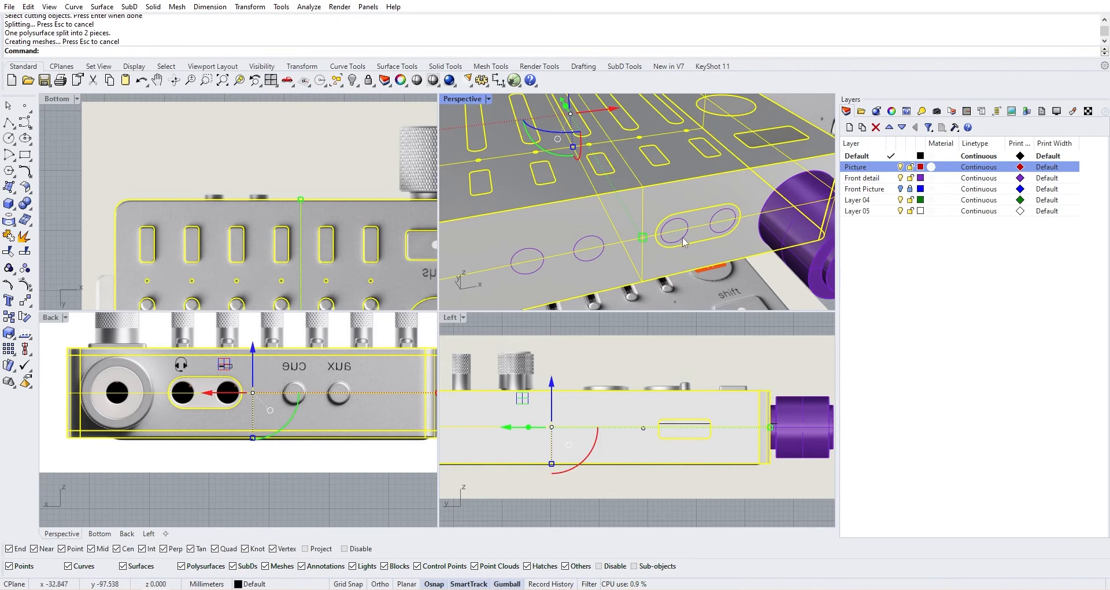
click(701, 233)
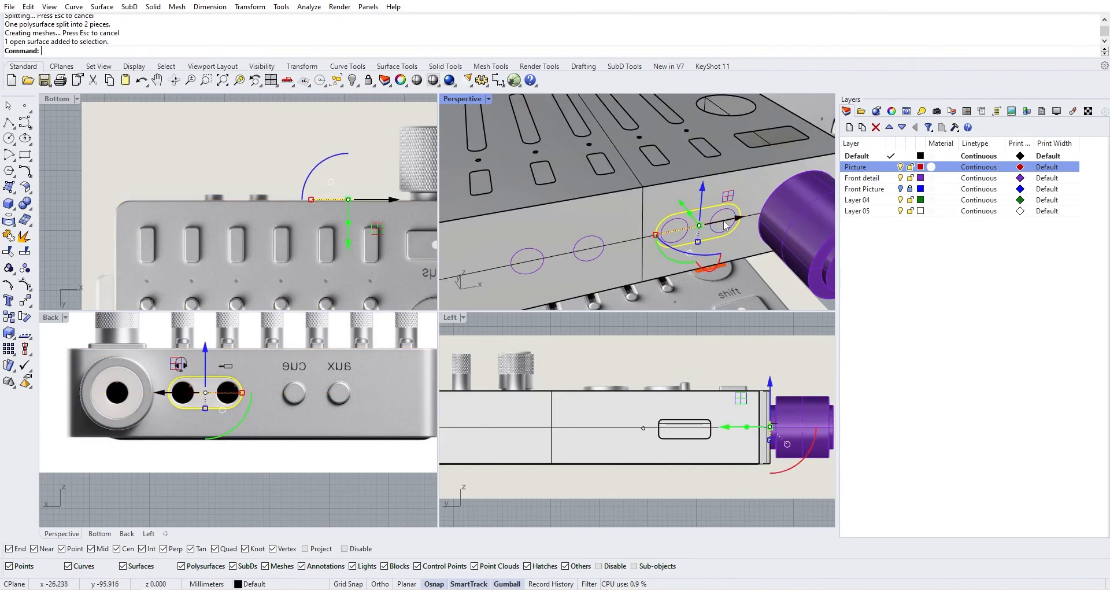
Step: Trim the slot piece inside its two inner circles, using the circles as cutters, and clear the selection
scroll(726, 225, up, 4)
click(712, 250)
key(Return)
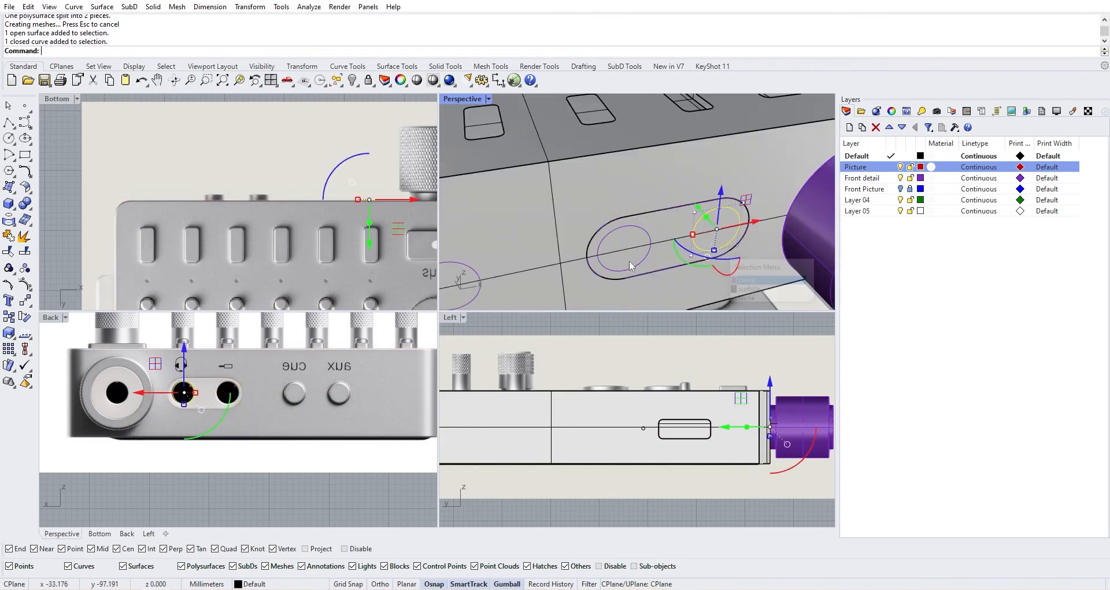
shift+click(639, 263)
key(Return)
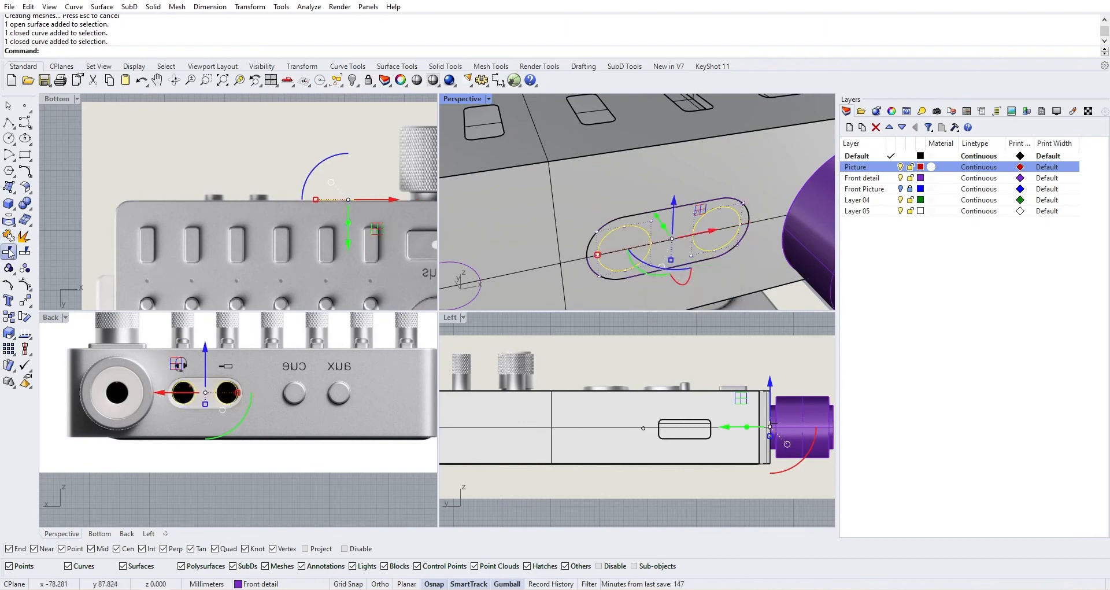
click(9, 252)
click(638, 256)
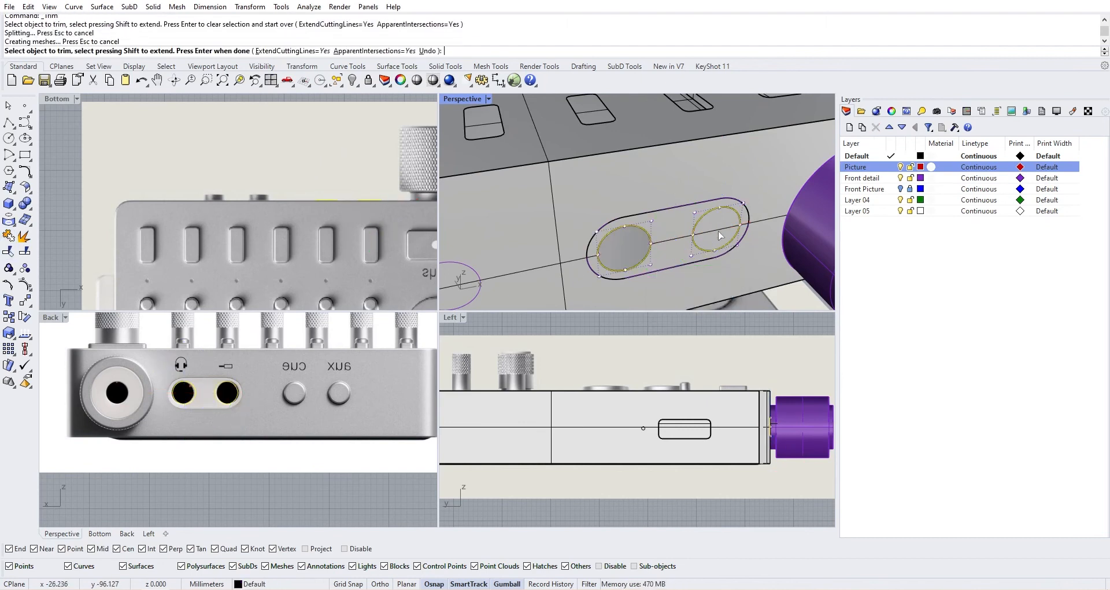
scroll(649, 264, down, 5)
key(Return)
scroll(613, 266, up, 5)
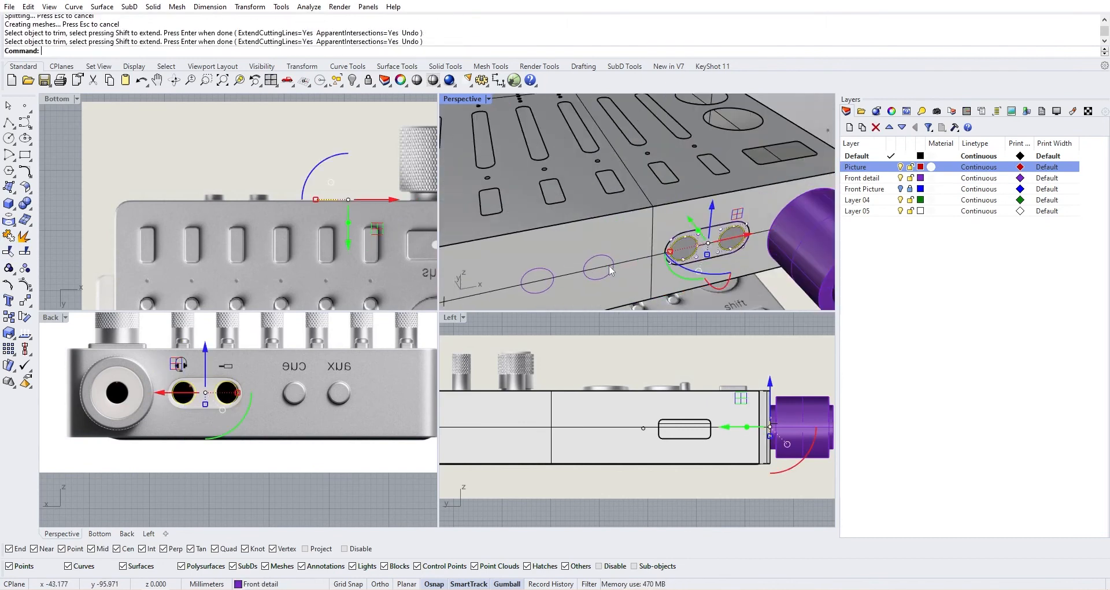
key(Escape)
Step: Trim the body's end face inside the two separate circles beside the slot, and finish the trim
click(614, 267)
key(Return)
scroll(550, 290, up, 3)
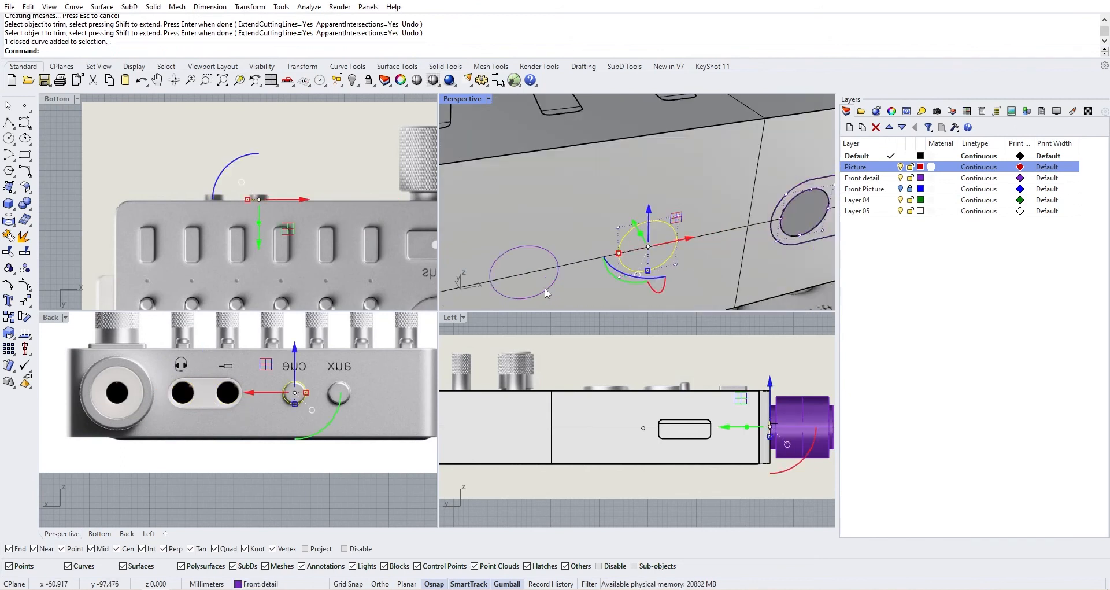
shift+click(545, 287)
click(555, 322)
click(8, 253)
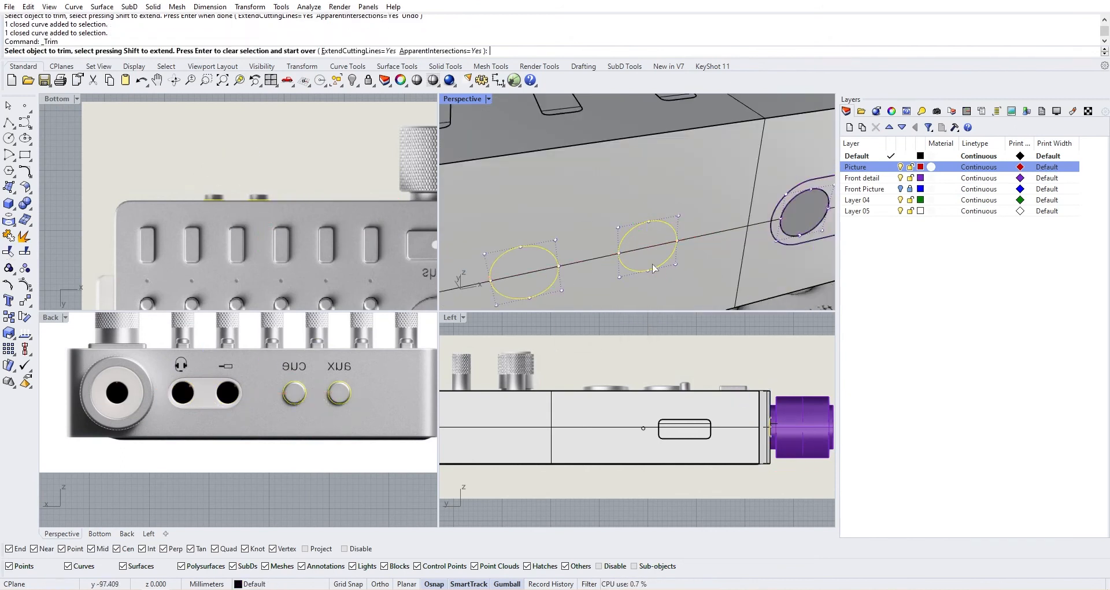
click(654, 253)
click(541, 272)
scroll(544, 271, down, 5)
key(Return)
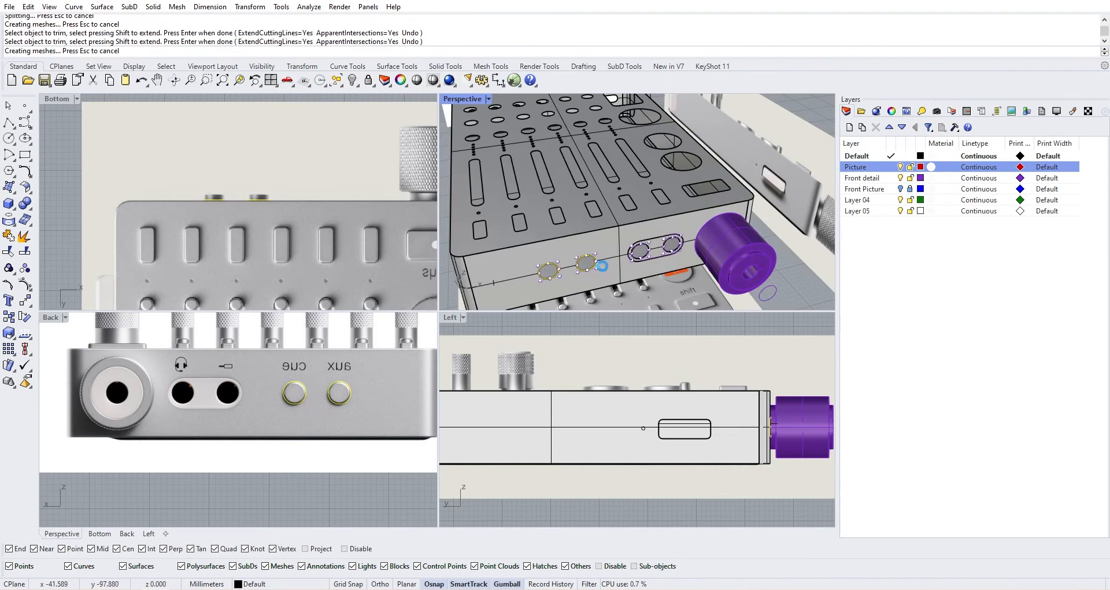
Step: Split the body's underside with the rounded outline along its edge and select the separated bottom surface
right_drag(587, 269, 689, 187)
scroll(645, 266, down, 4)
scroll(683, 180, up, 6)
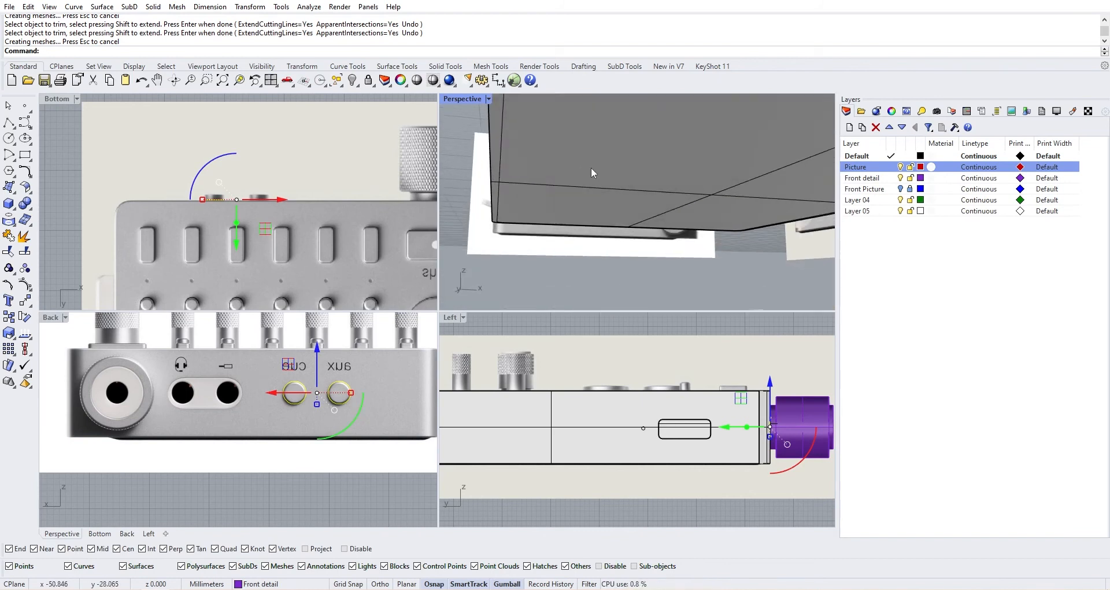
click(589, 164)
right_drag(589, 164, 495, 210)
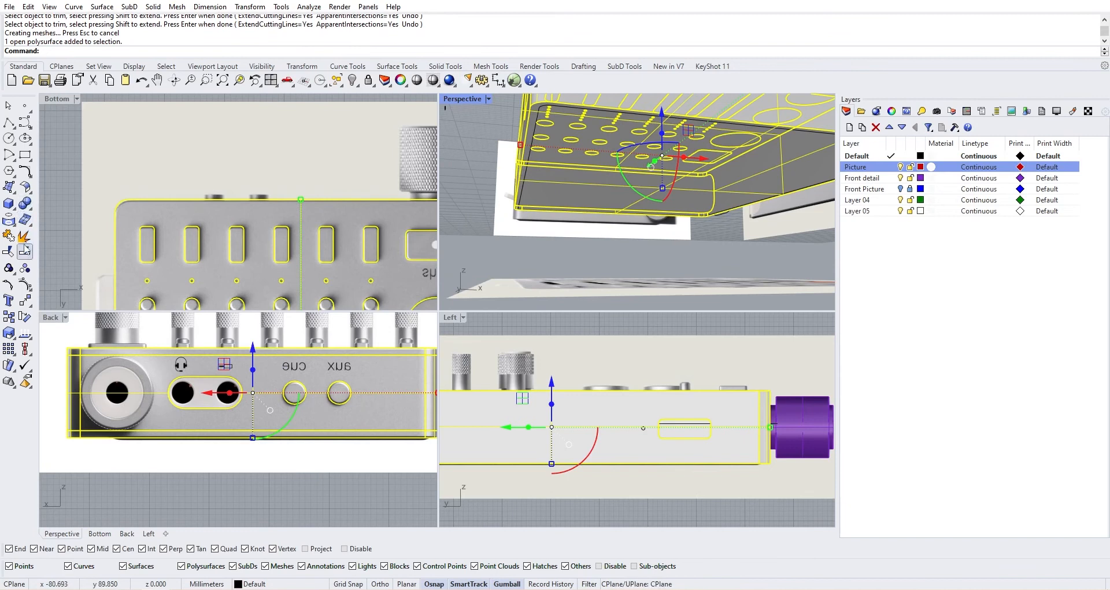
click(24, 251)
click(522, 183)
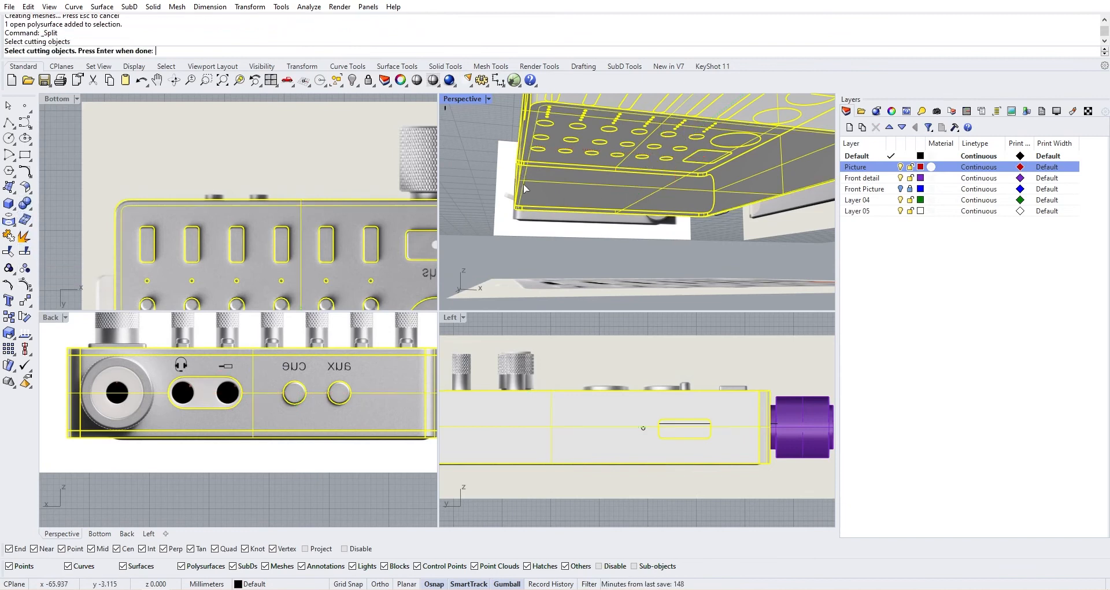
key(Return)
click(513, 235)
click(571, 130)
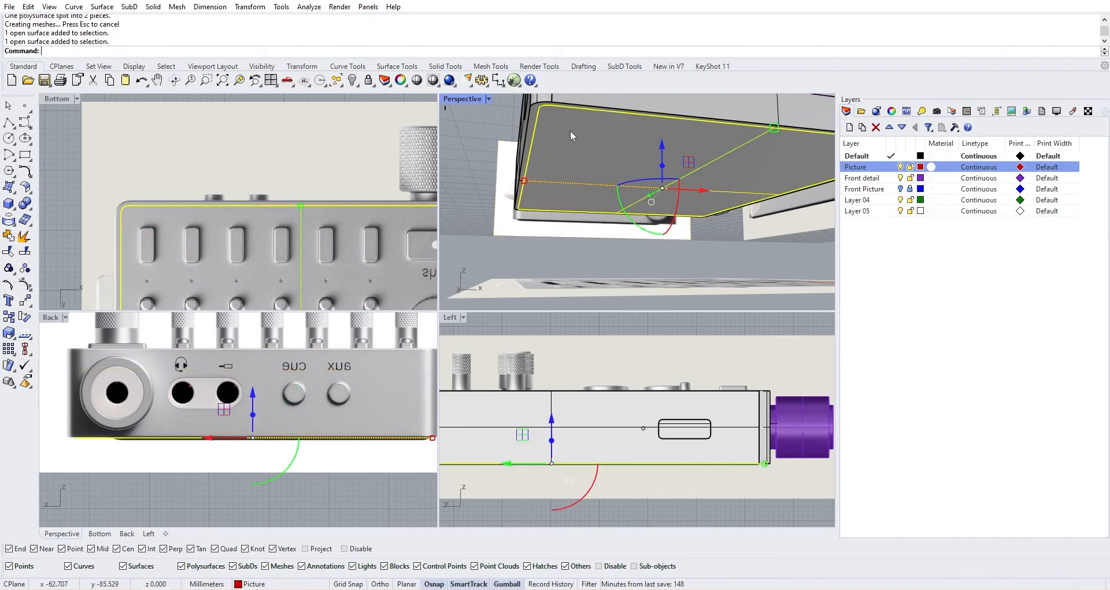
right_drag(594, 205, 518, 331)
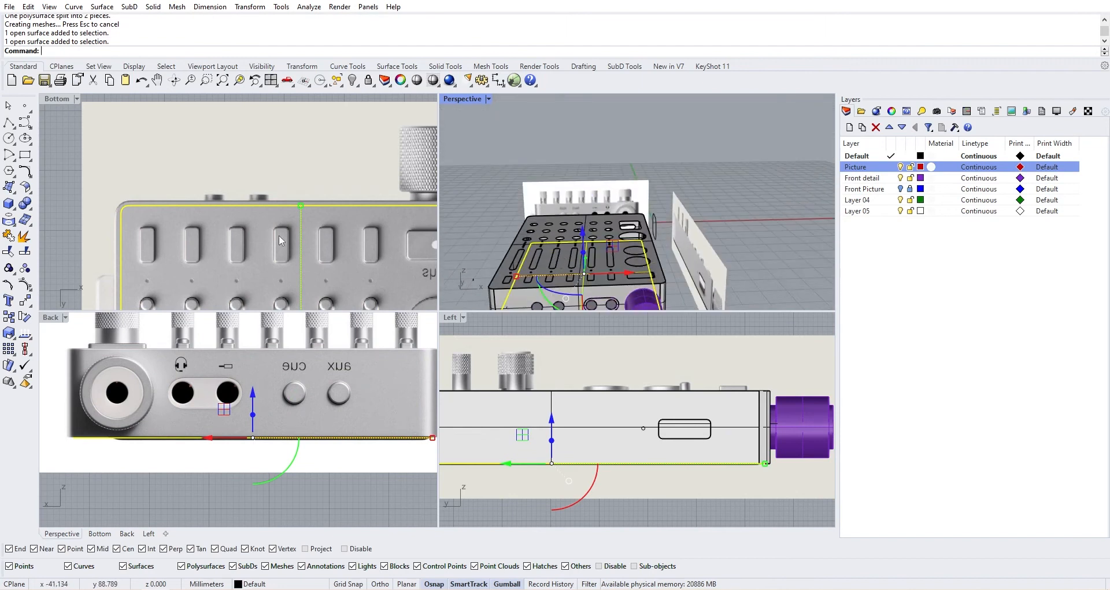
scroll(280, 241, down, 5)
click(268, 257)
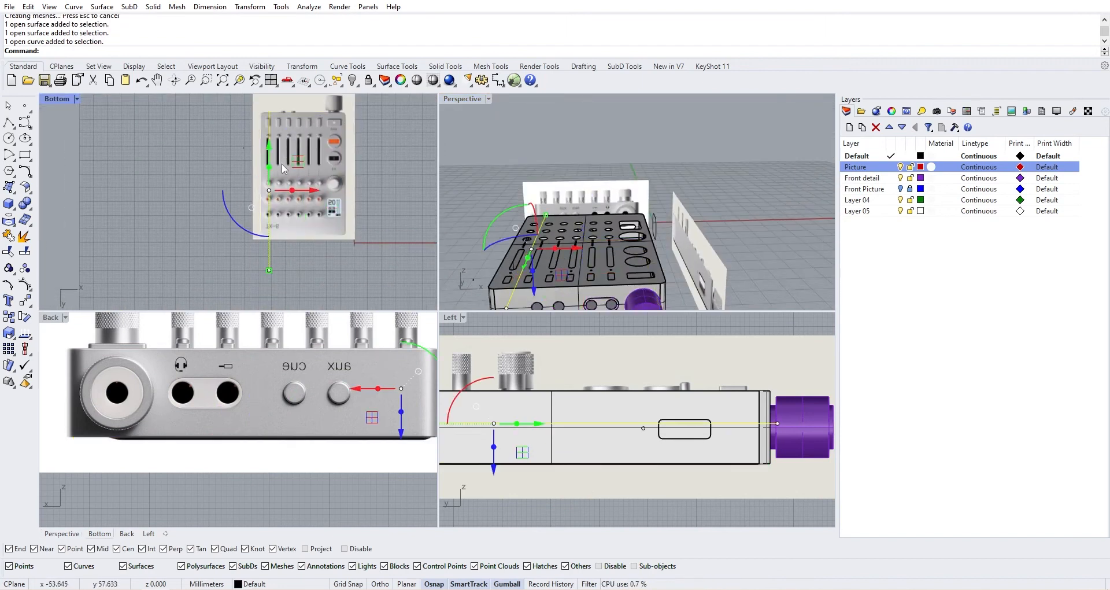
scroll(284, 167, up, 1)
right_drag(568, 207, 571, 165)
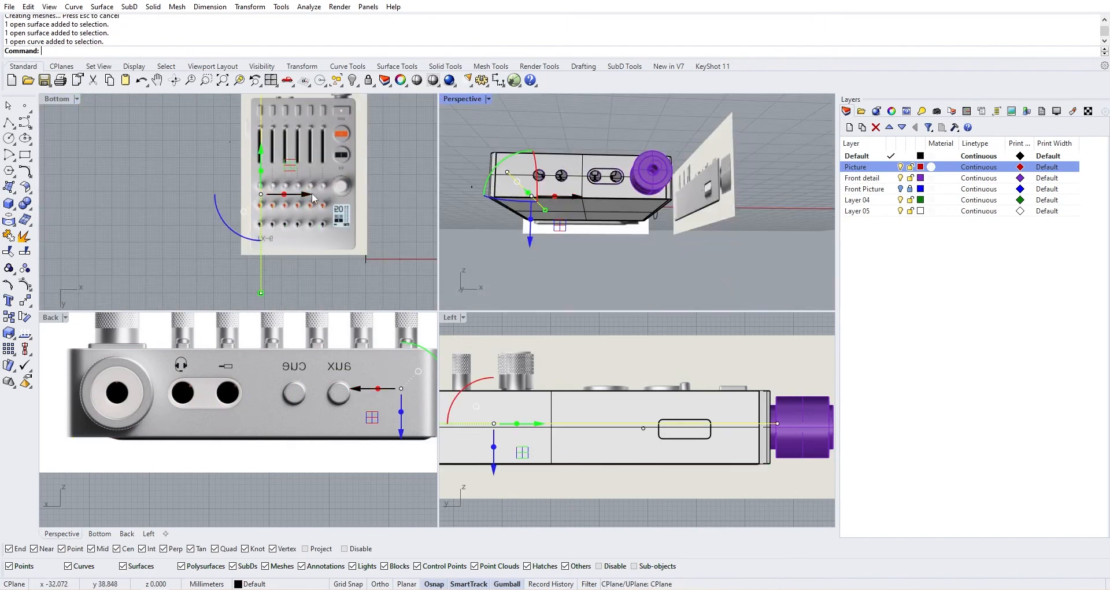
scroll(312, 192, down, 2)
scroll(528, 214, up, 4)
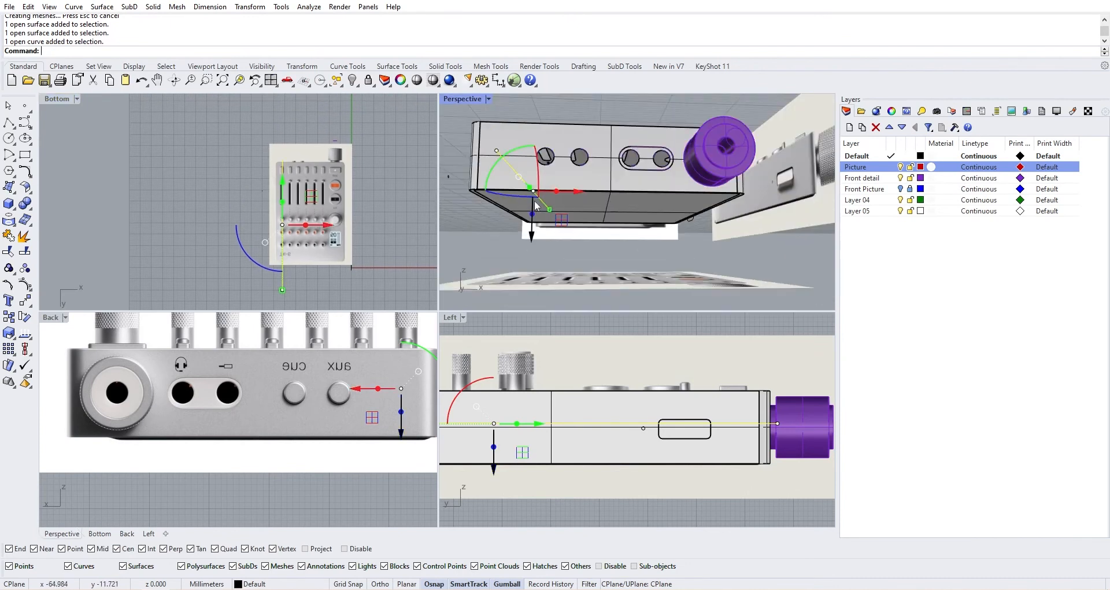
Step: Hide the Picture layer, split the body's bottom surface with the long straight line near its edge, and check the separated strip
right_drag(561, 215, 565, 223)
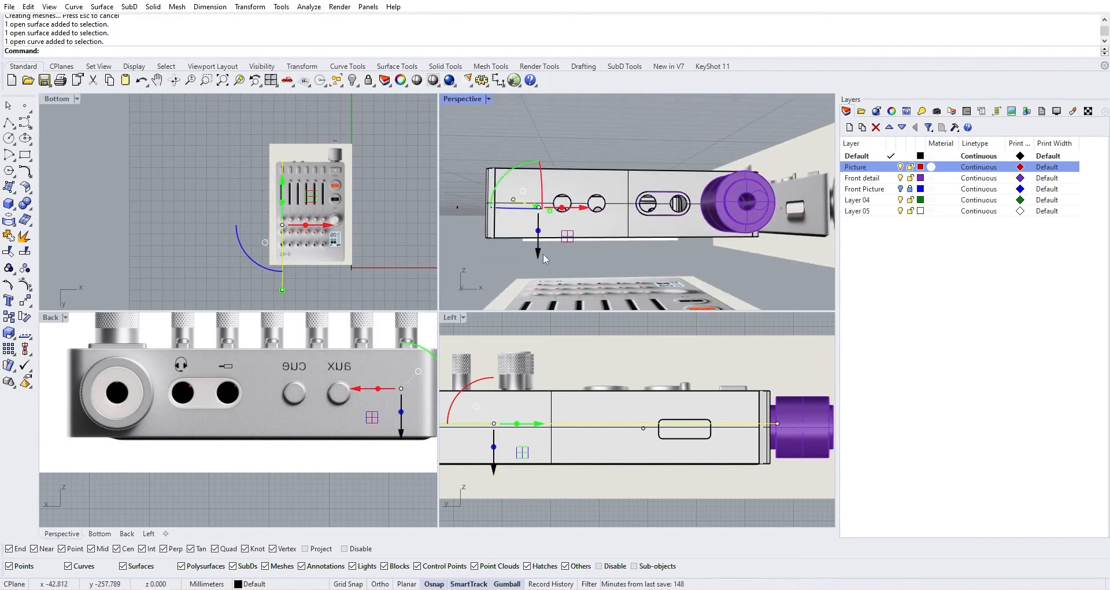
click(901, 167)
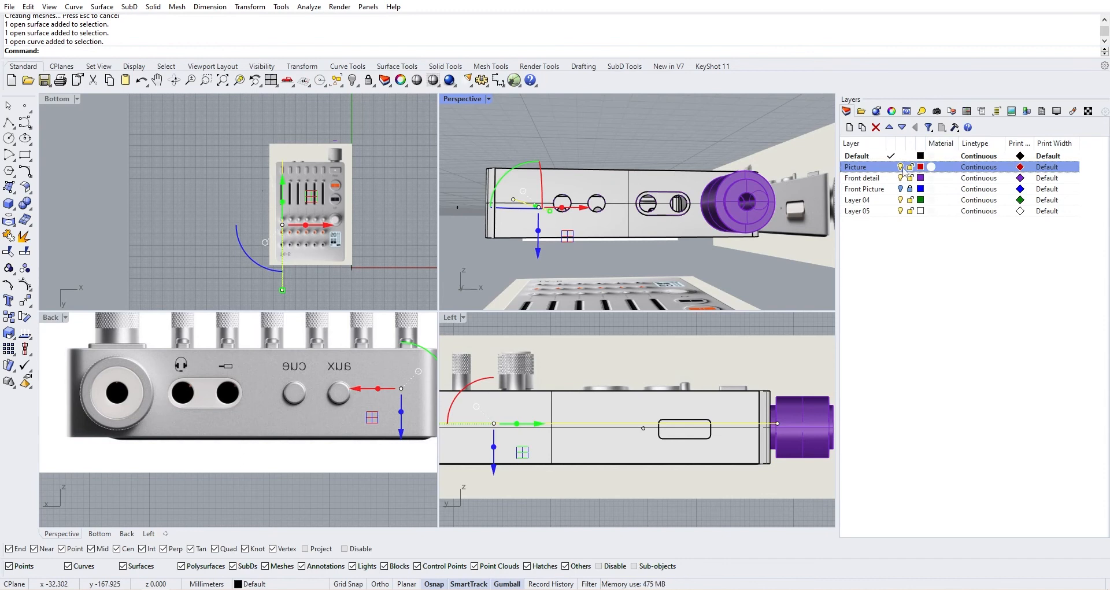
scroll(366, 164, up, 5)
click(355, 145)
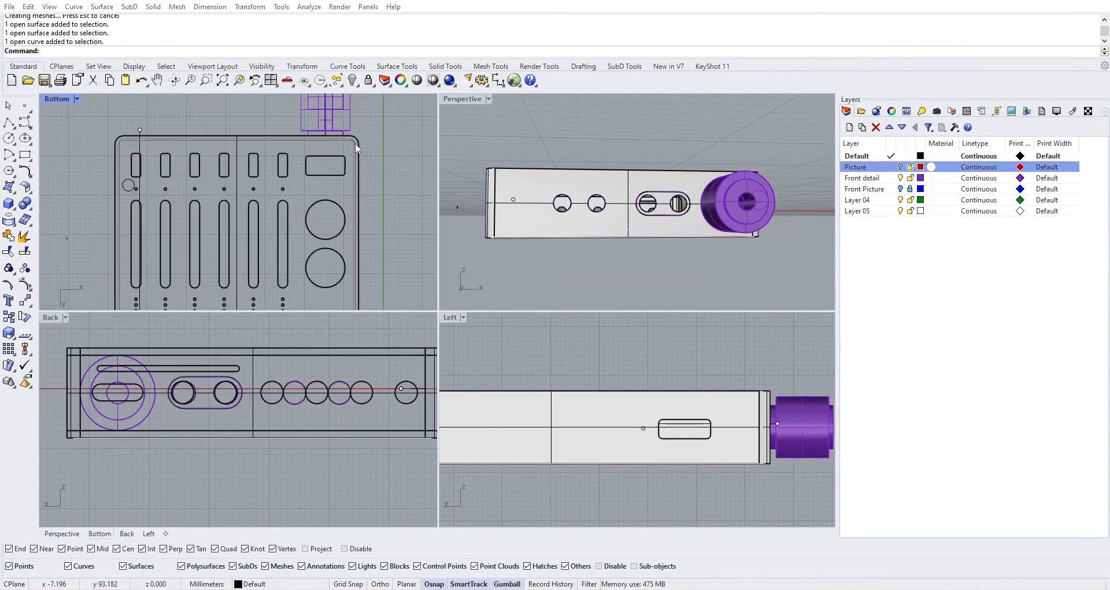
click(405, 180)
right_drag(597, 251, 620, 223)
click(24, 251)
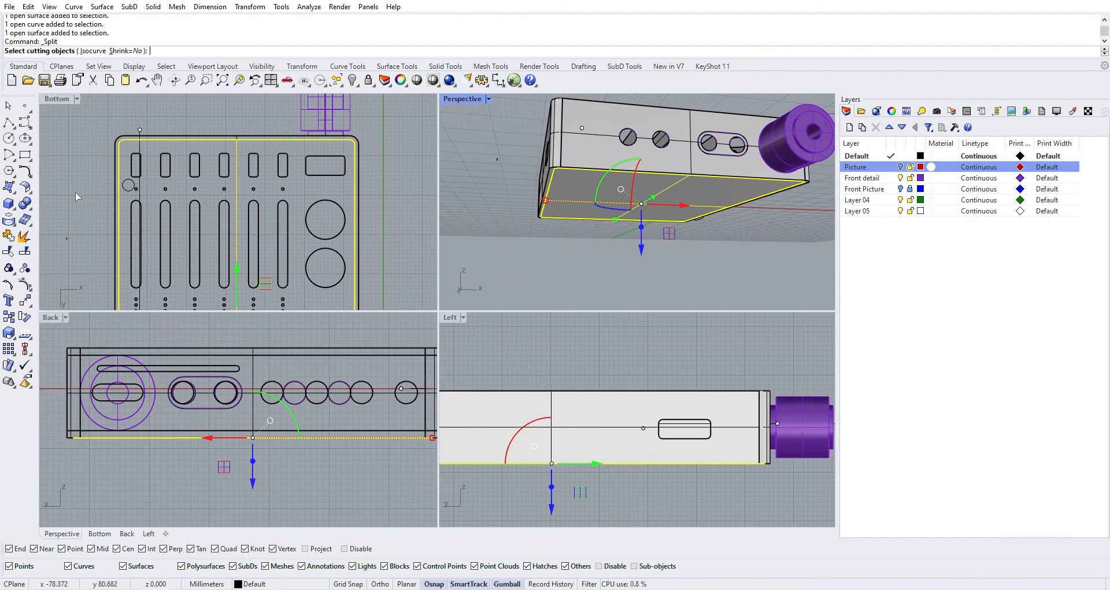
click(140, 151)
right_click(139, 147)
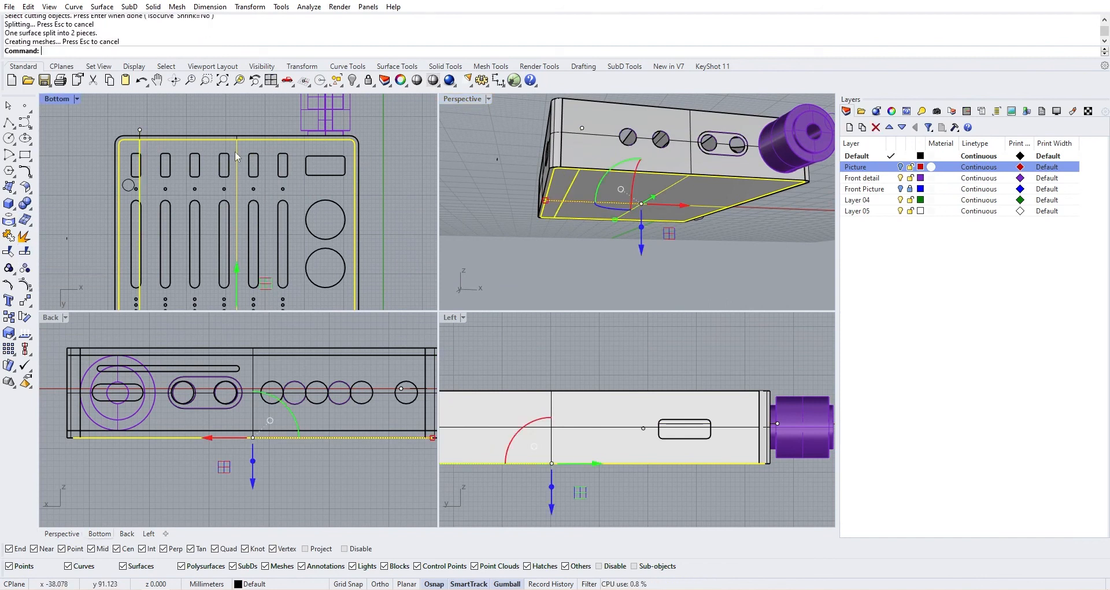
click(487, 203)
click(564, 213)
click(596, 236)
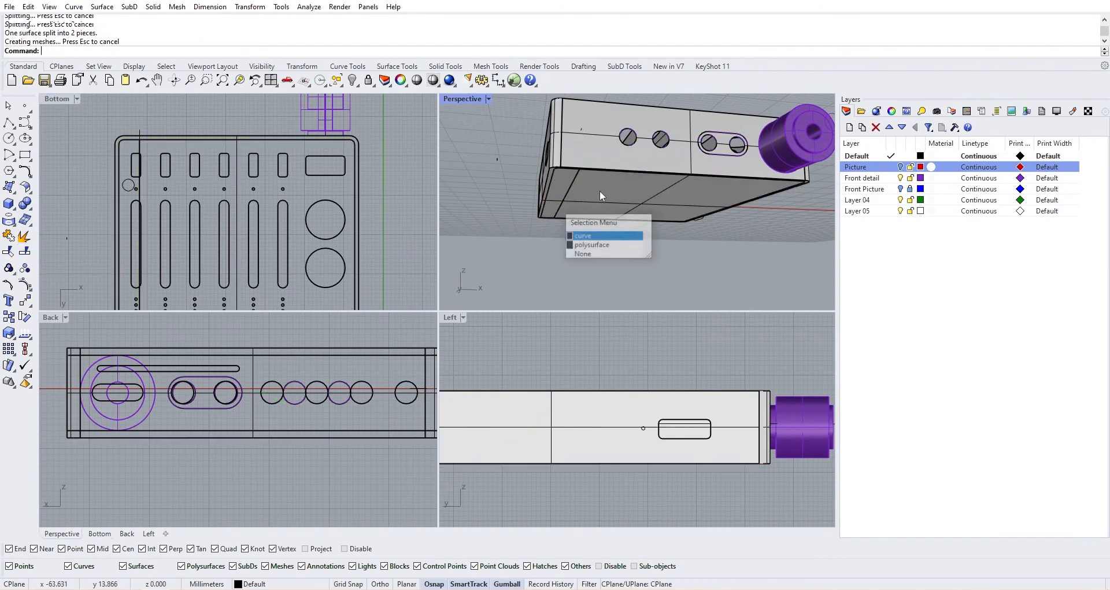
click(548, 263)
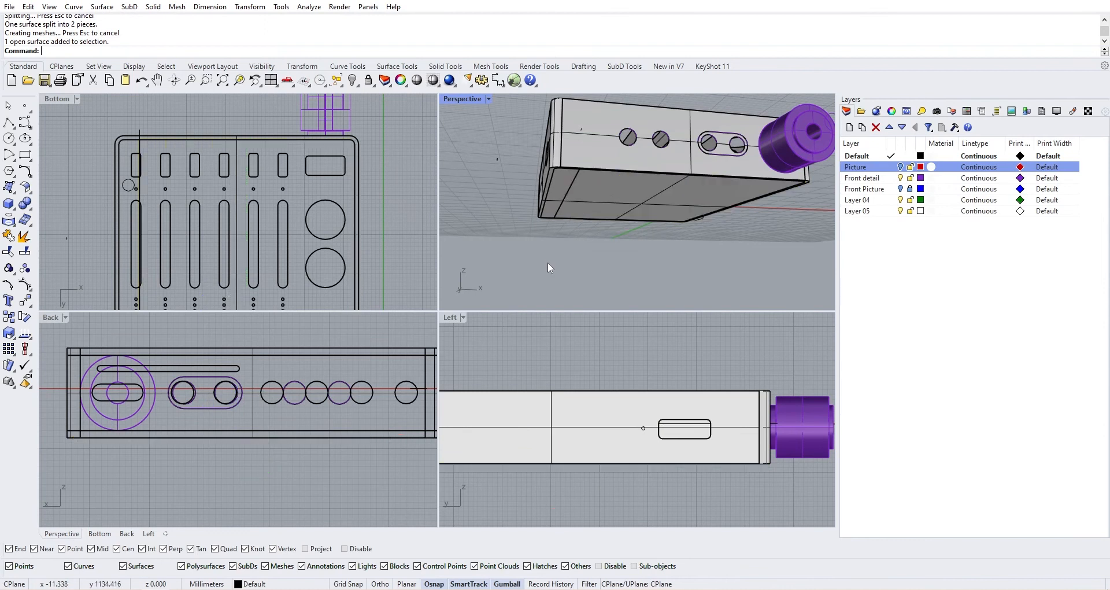
Step: Align the two small circles near the body's long edge to the underside, using Bottom alignment in the side view
click(131, 183)
scroll(136, 231, down, 2)
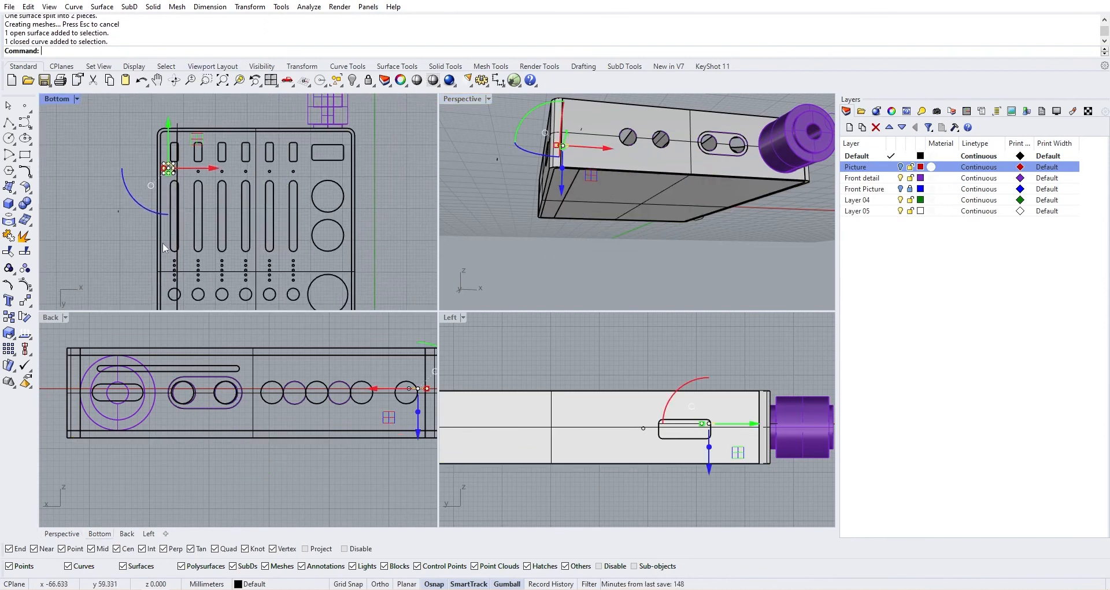
scroll(164, 263, up, 5)
right_drag(165, 268, 222, 203)
scroll(223, 204, down, 3)
right_drag(227, 266, 228, 222)
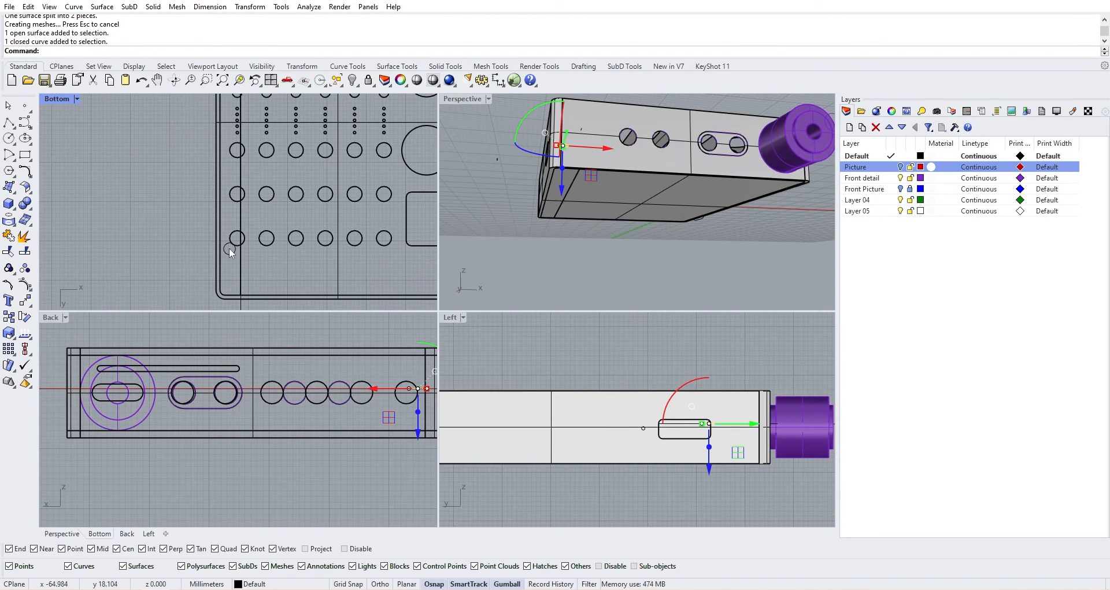
click(229, 249)
scroll(269, 225, down, 2)
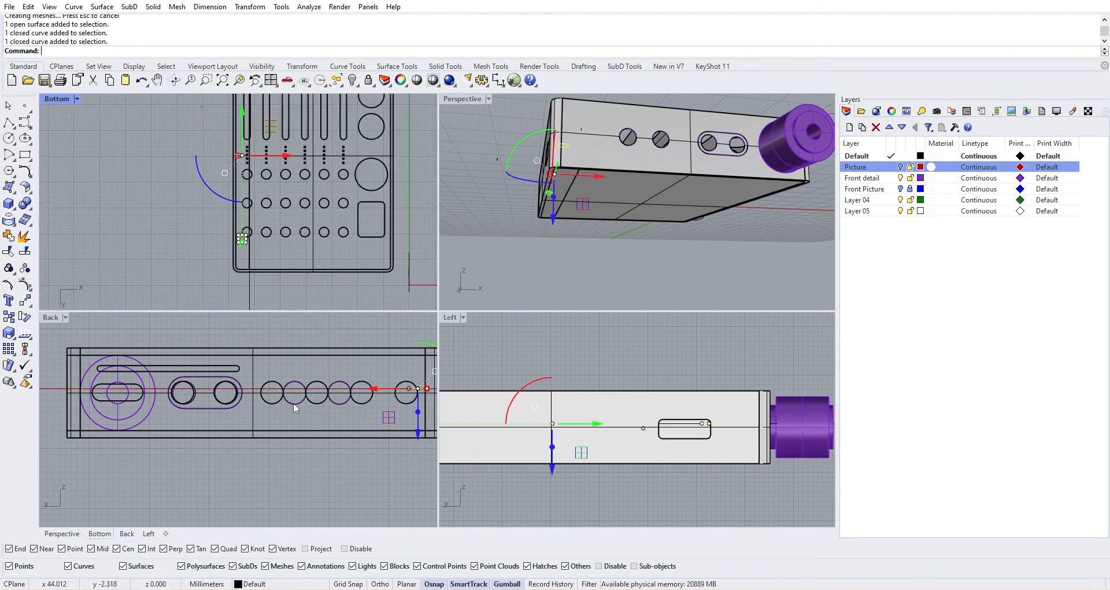
scroll(610, 454, down, 3)
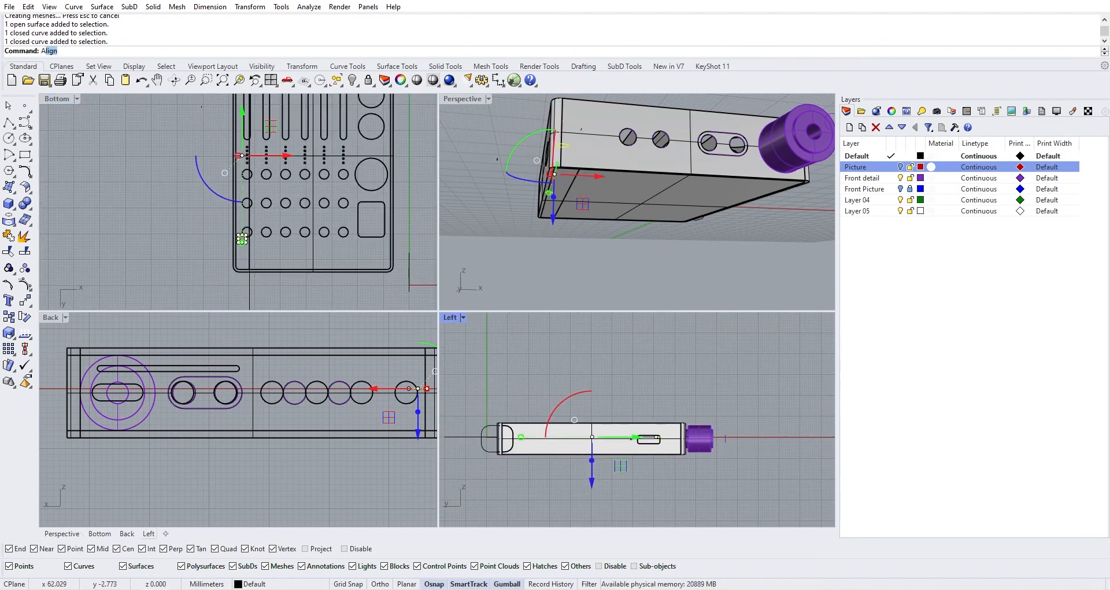
key(Return)
text(b)
key(Return)
scroll(509, 471, up, 3)
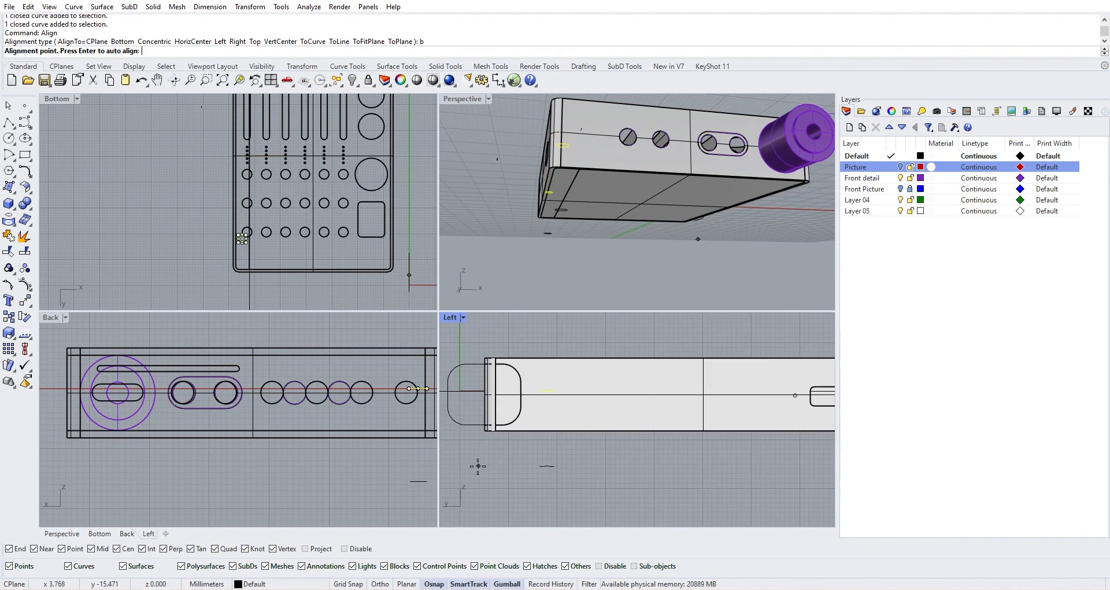
click(528, 431)
scroll(528, 431, down, 4)
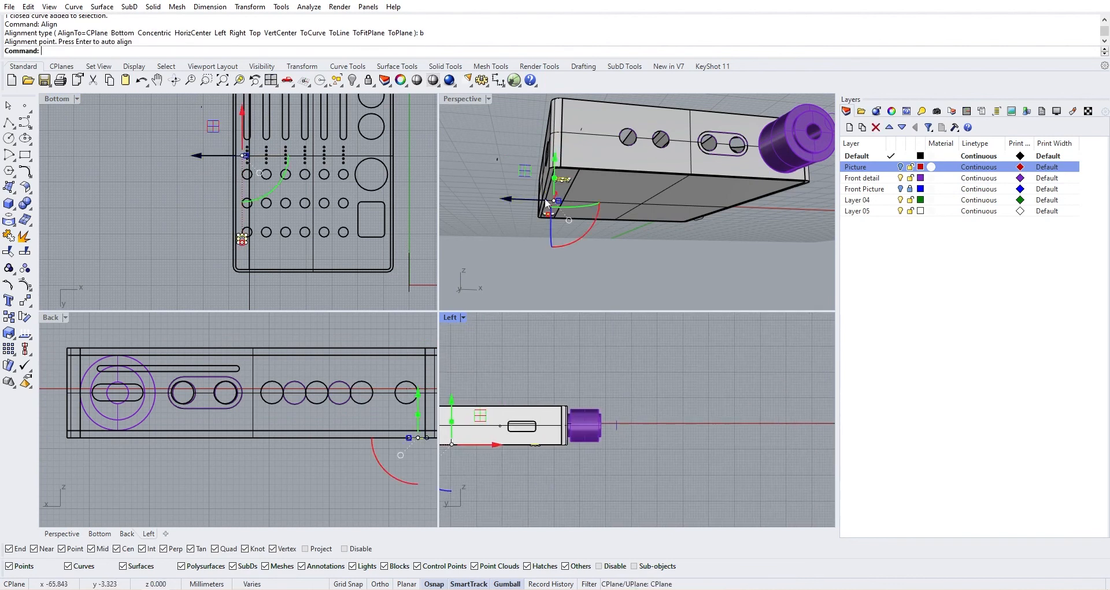
Step: Trim the narrow strip on the body's underside inside the two small circles
right_drag(547, 204, 593, 236)
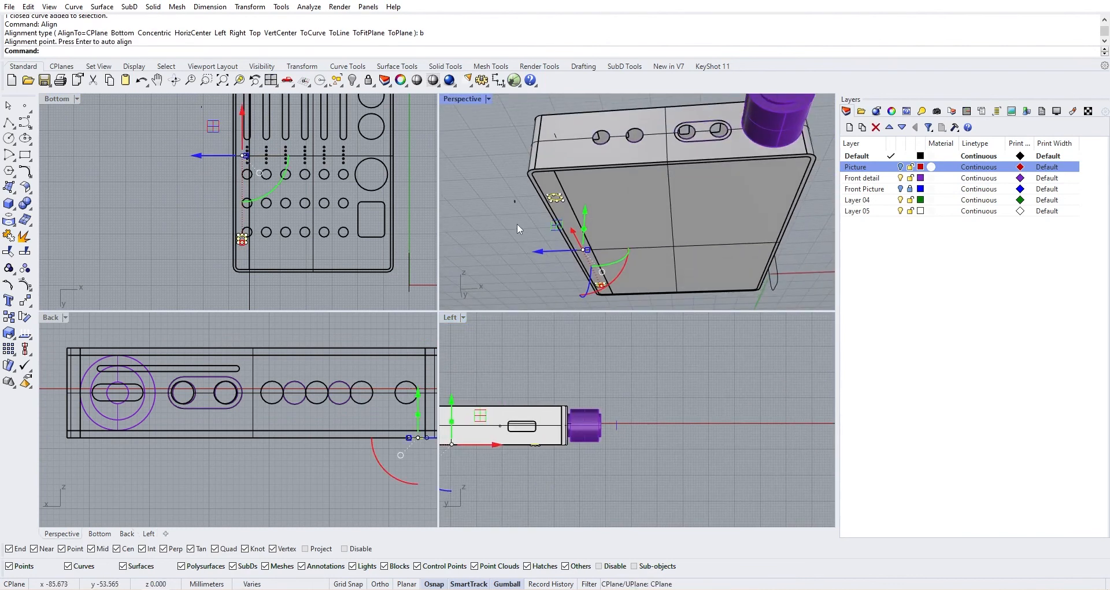
click(9, 250)
scroll(555, 200, up, 5)
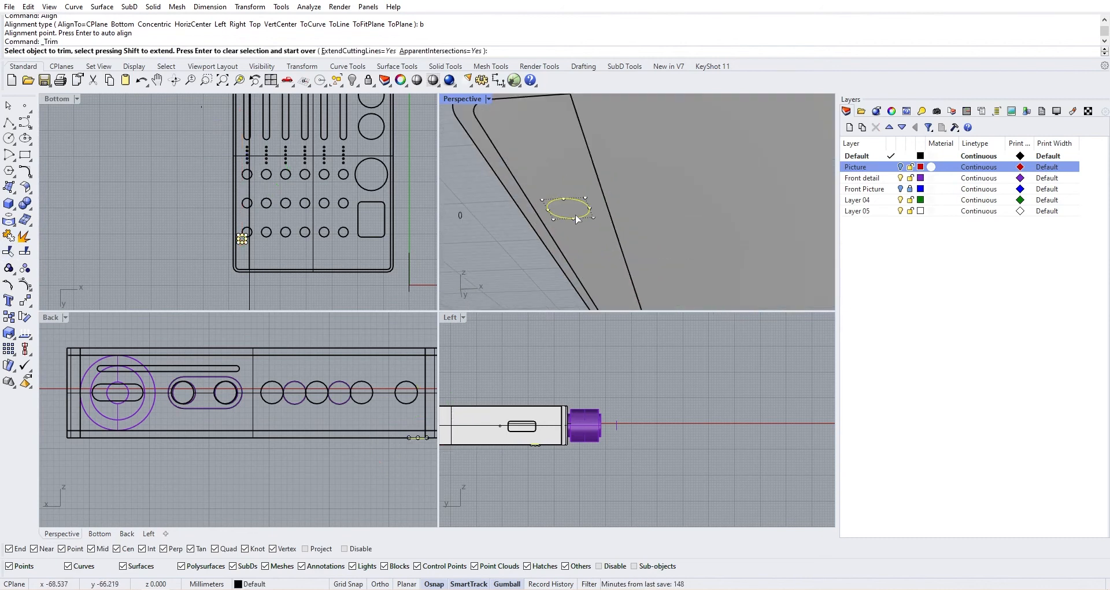
click(573, 214)
scroll(572, 214, down, 5)
right_drag(572, 213, 634, 191)
scroll(628, 151, up, 3)
click(630, 143)
key(Return)
scroll(666, 216, down, 5)
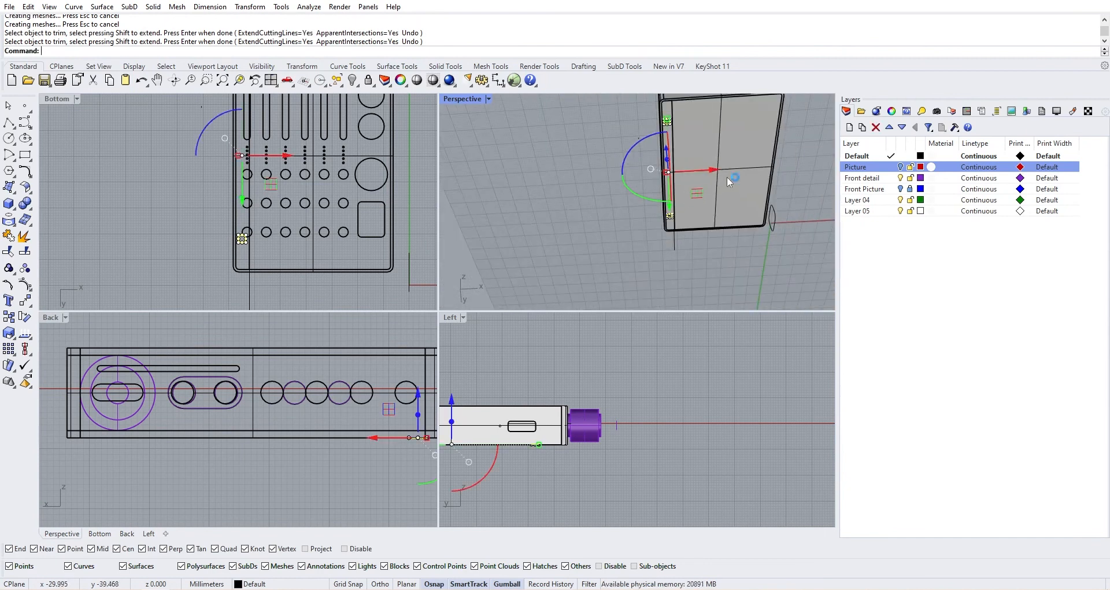
Step: Examine the body's top and end-face openings from several angles
right_drag(729, 176, 673, 197)
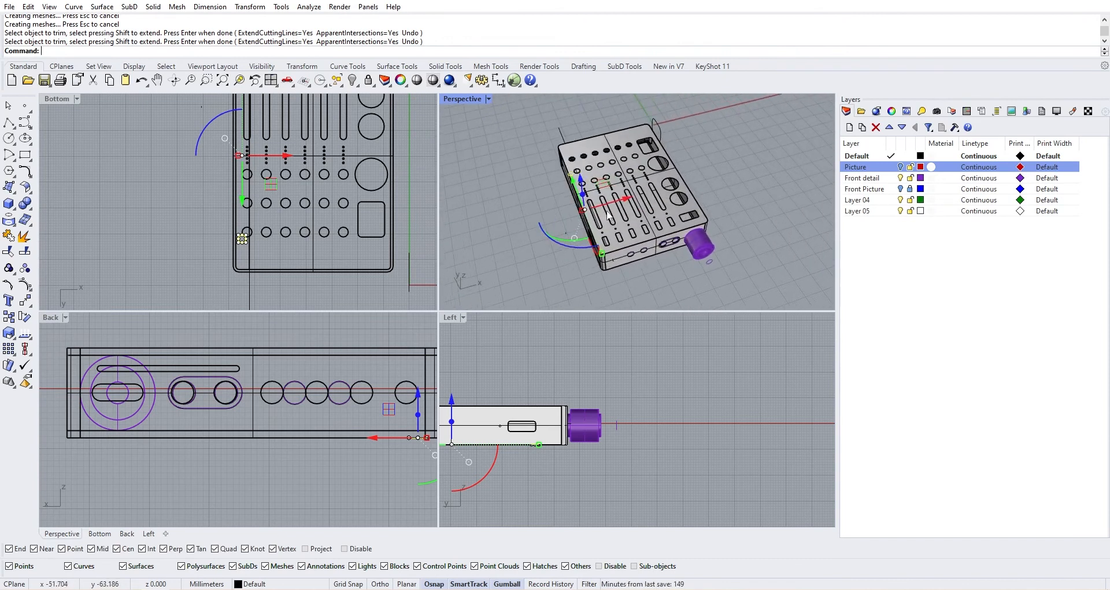
scroll(600, 211, up, 5)
scroll(600, 212, down, 6)
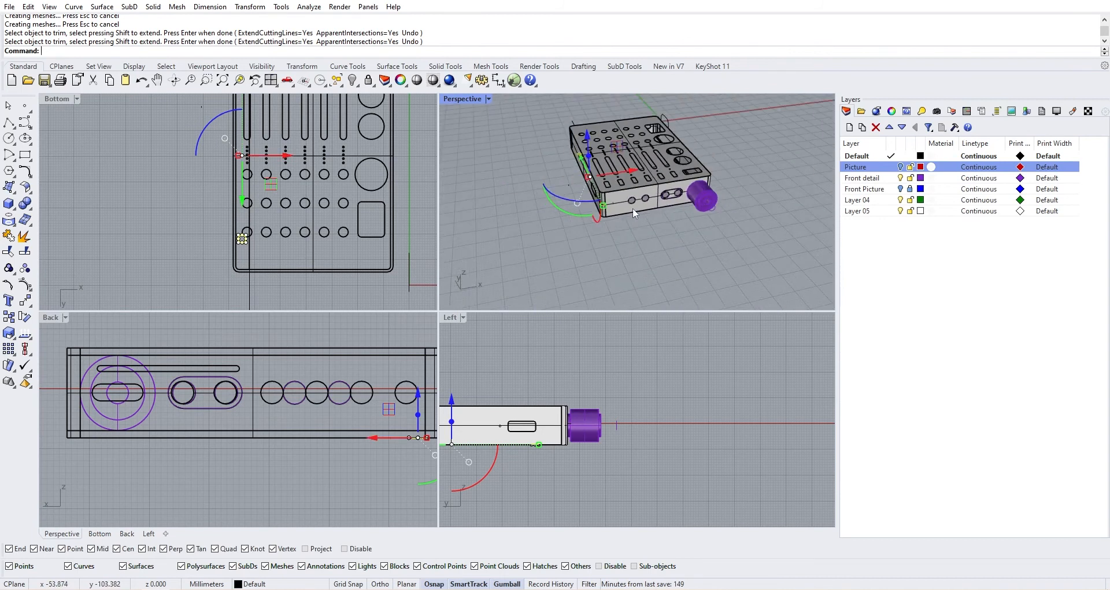
click(632, 207)
scroll(644, 159, up, 6)
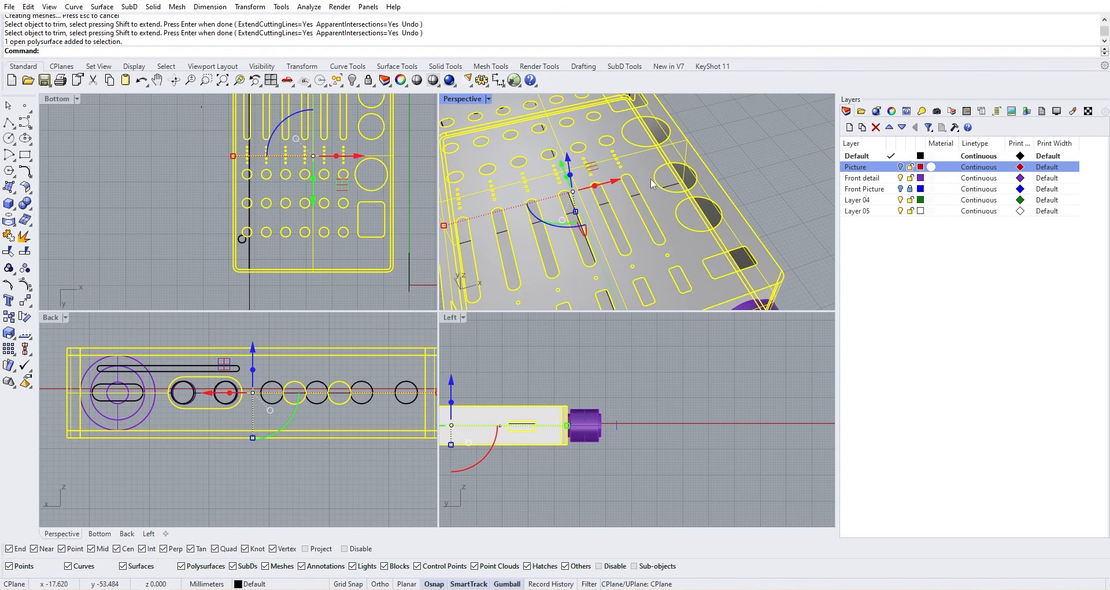
click(725, 163)
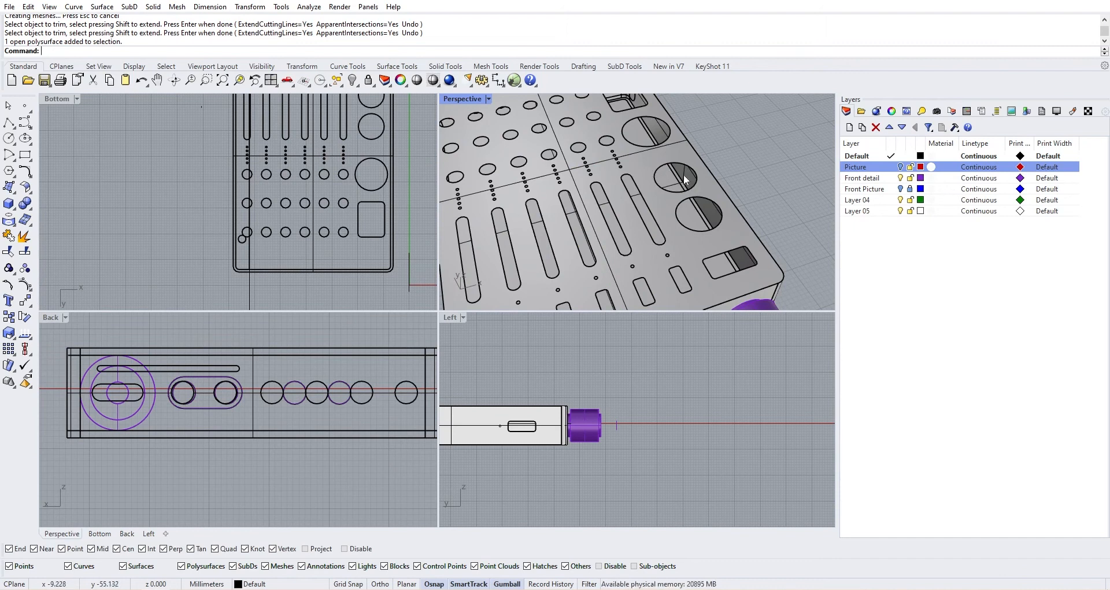
scroll(624, 185, down, 5)
scroll(591, 223, up, 8)
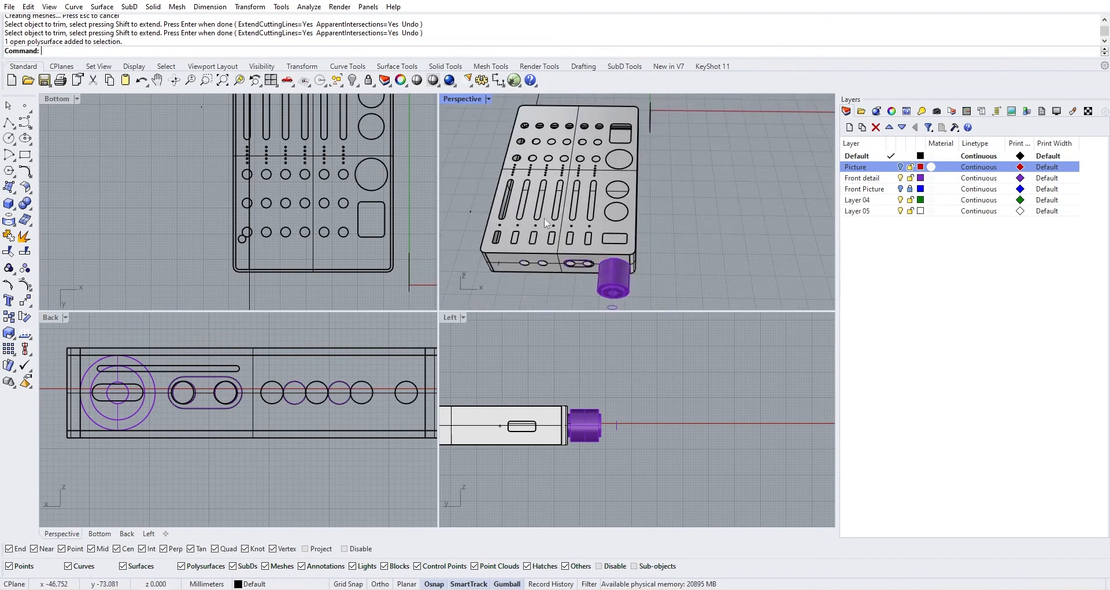
right_drag(522, 194, 553, 175)
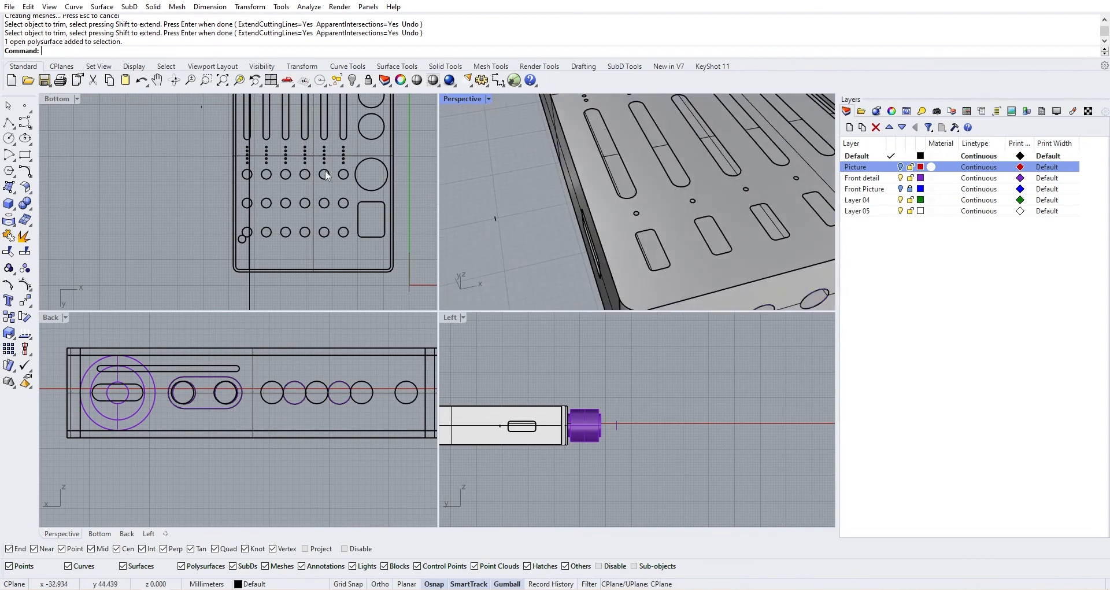
scroll(643, 200, down, 8)
right_drag(641, 202, 614, 211)
scroll(614, 211, up, 4)
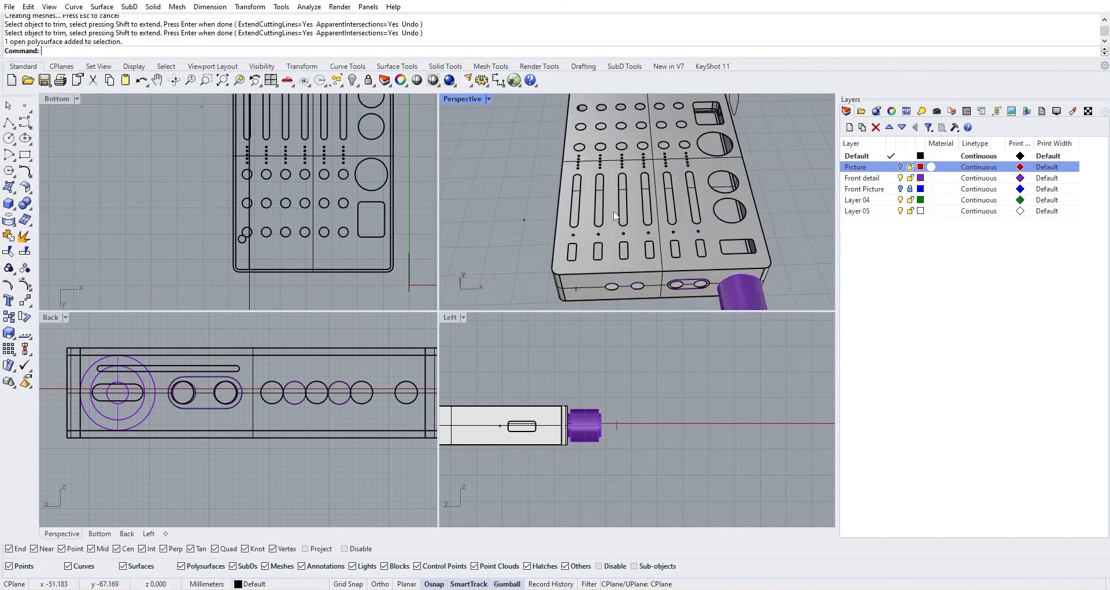
click(614, 211)
scroll(616, 216, down, 3)
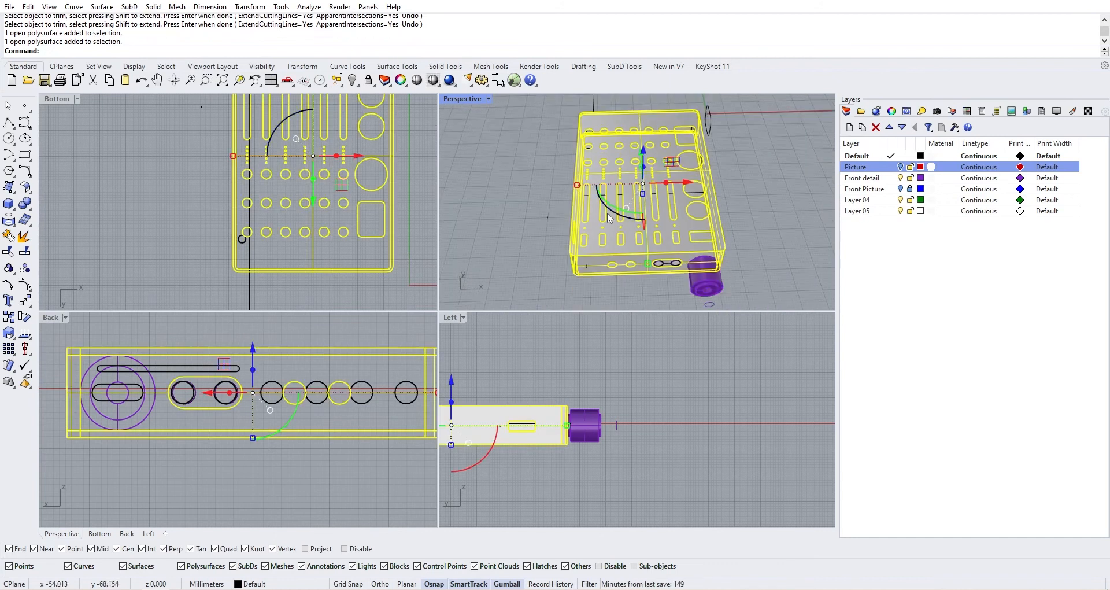
text(Offset)
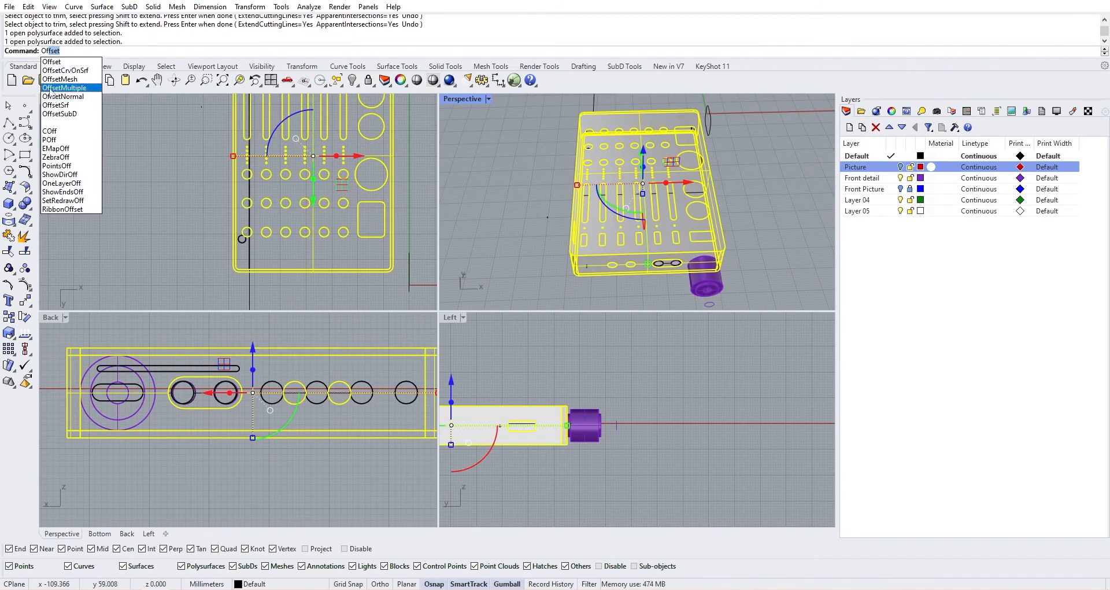
click(68, 105)
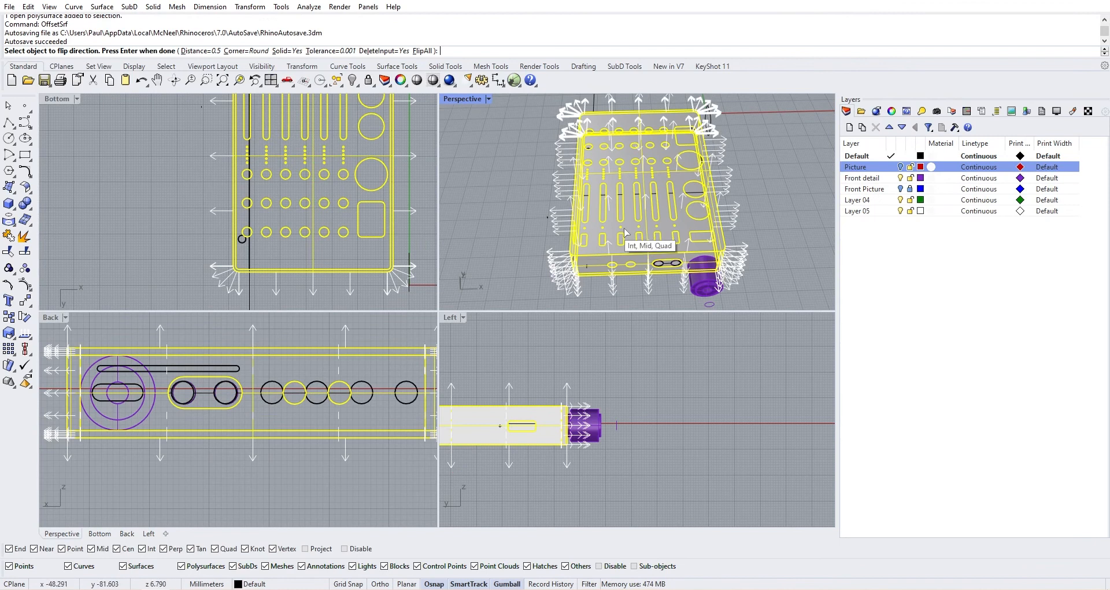
click(424, 50)
scroll(646, 207, up, 5)
scroll(645, 199, up, 4)
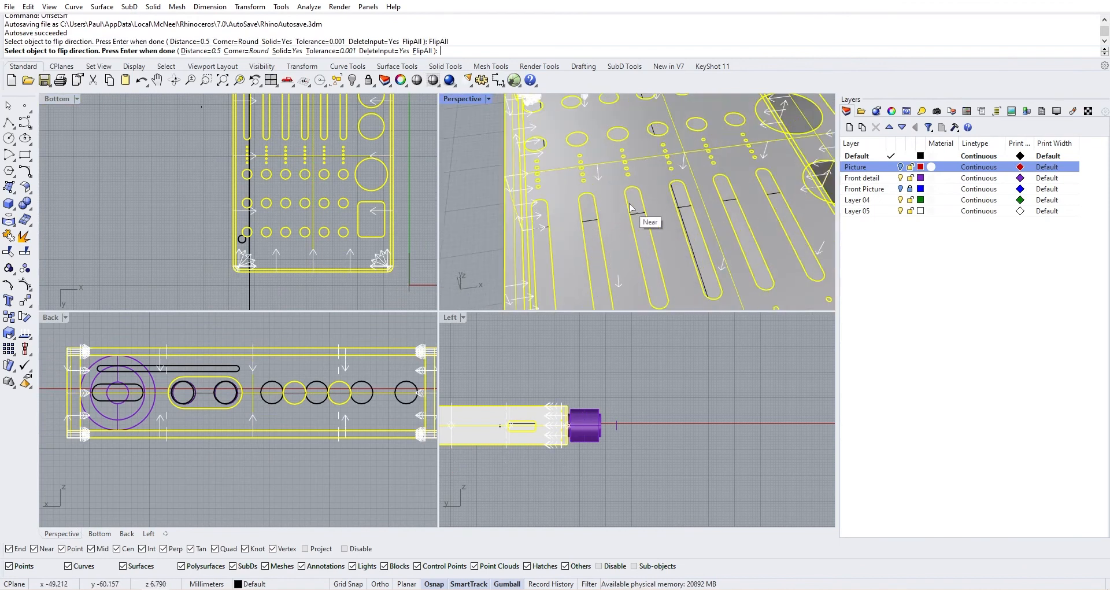
scroll(659, 214, down, 2)
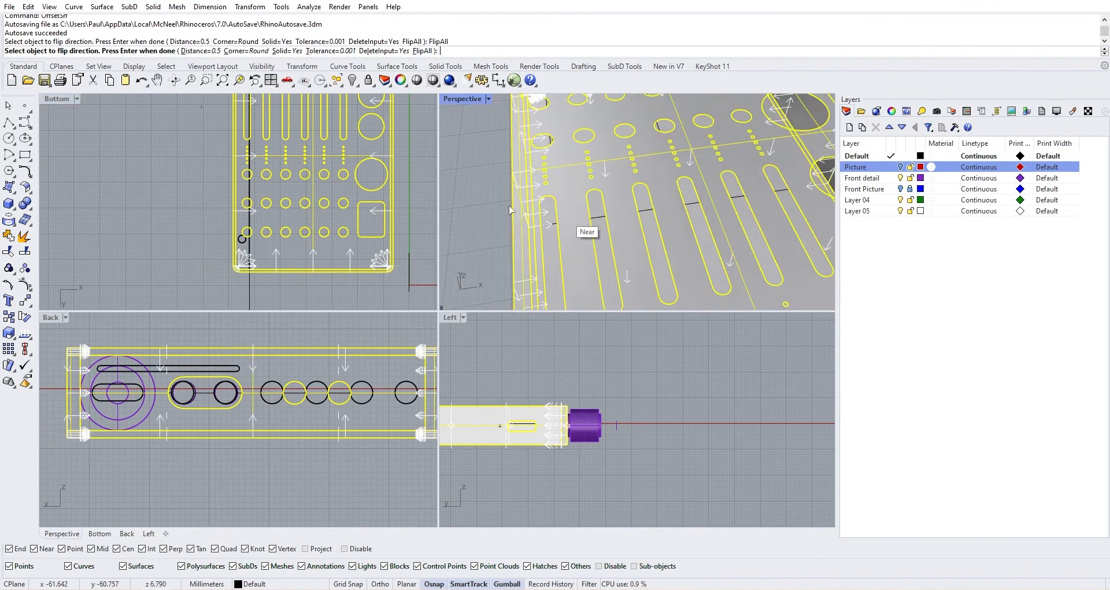
Step: Check the body against the Picture layer and examine the close-up reference photo of the fader slots and edges
click(900, 169)
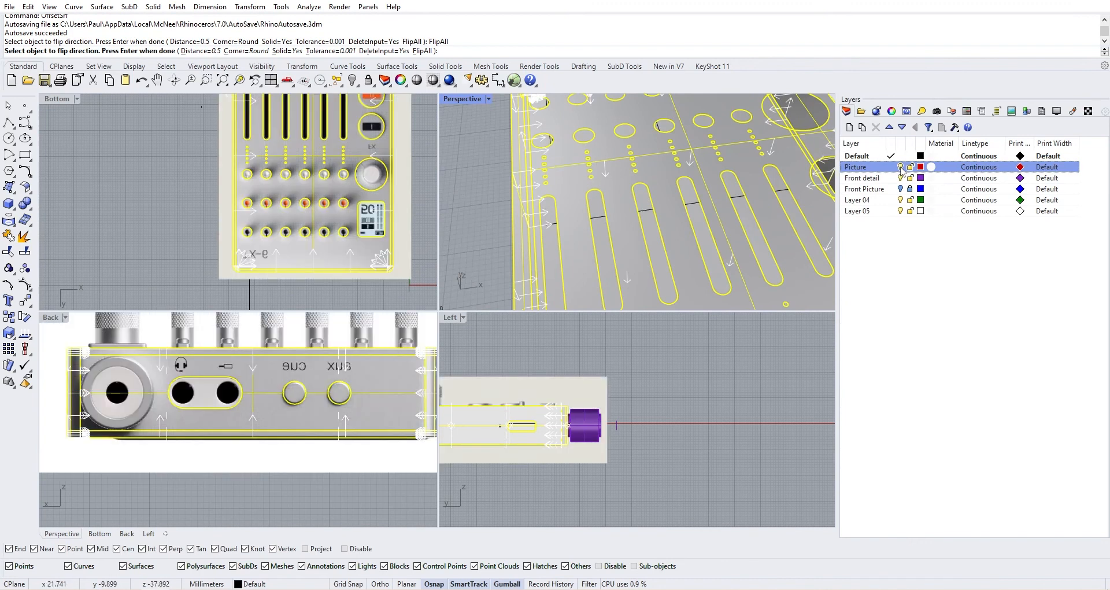
click(901, 168)
scroll(544, 228, down, 3)
mouse_move(723, 193)
right_down()
mouse_move(702, 178)
mouse_move(717, 194)
right_up()
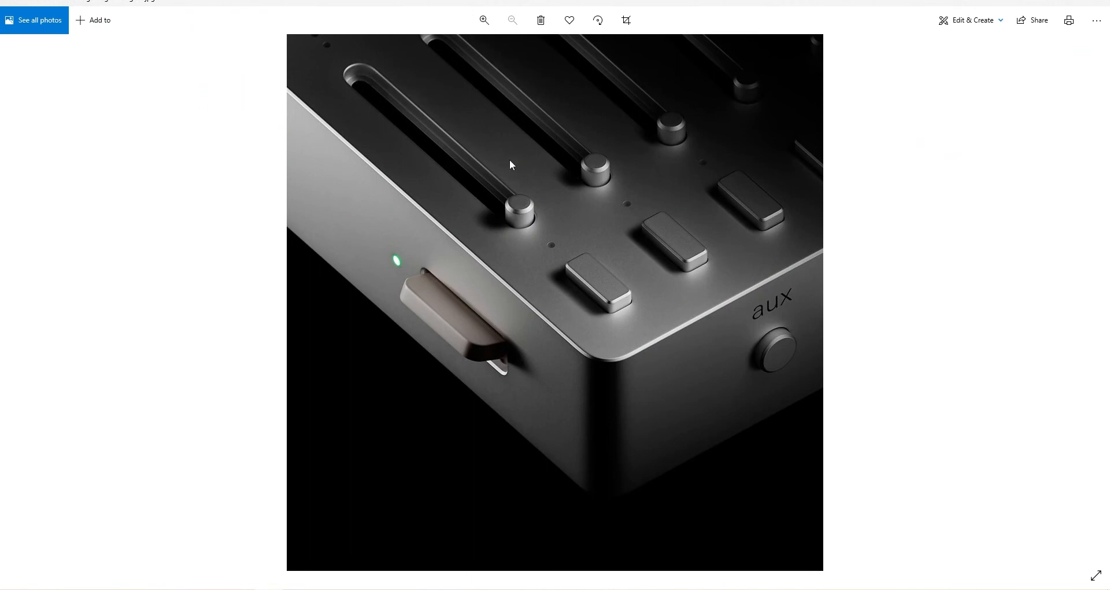
key(alt+Tab)
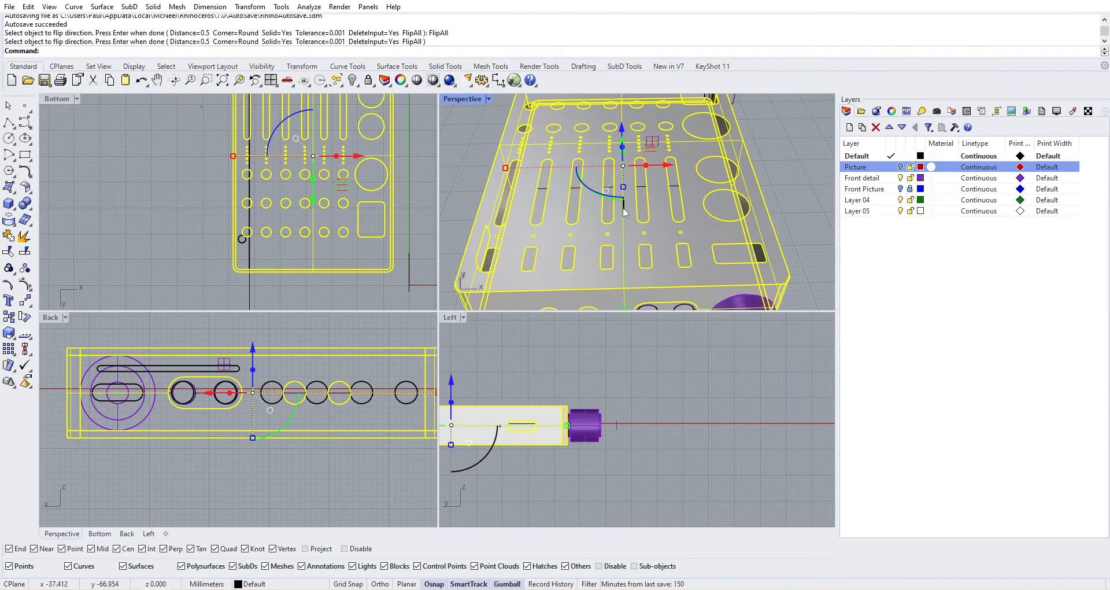
Step: Clear the selection and examine the body's cut openings in a maximised Perspective view
key(Escape)
right_drag(624, 213, 689, 210)
scroll(688, 210, down, 3)
double_click(453, 99)
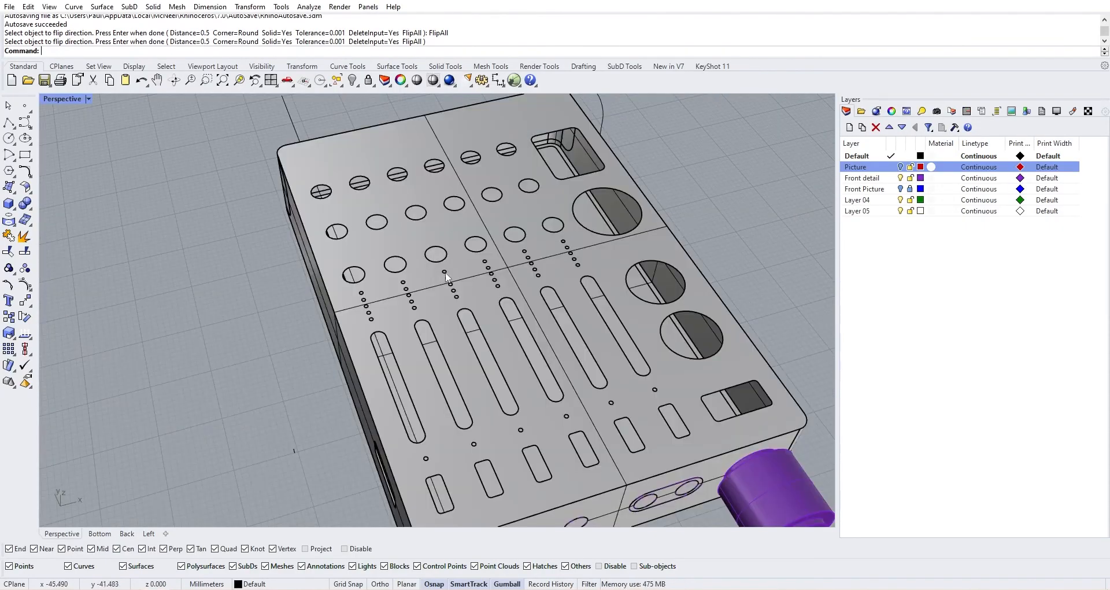
scroll(557, 275, down, 5)
scroll(410, 283, up, 8)
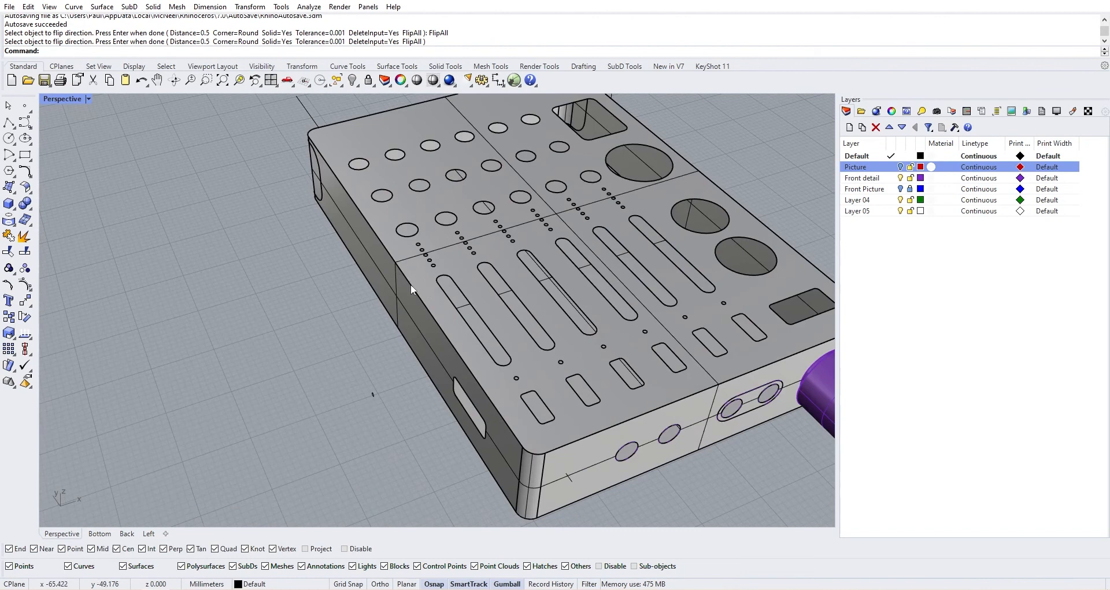
Step: Set the Bottom viewport to the world Top view and show the Picture layer for comparison with the body's openings
click(453, 280)
double_click(82, 97)
click(67, 97)
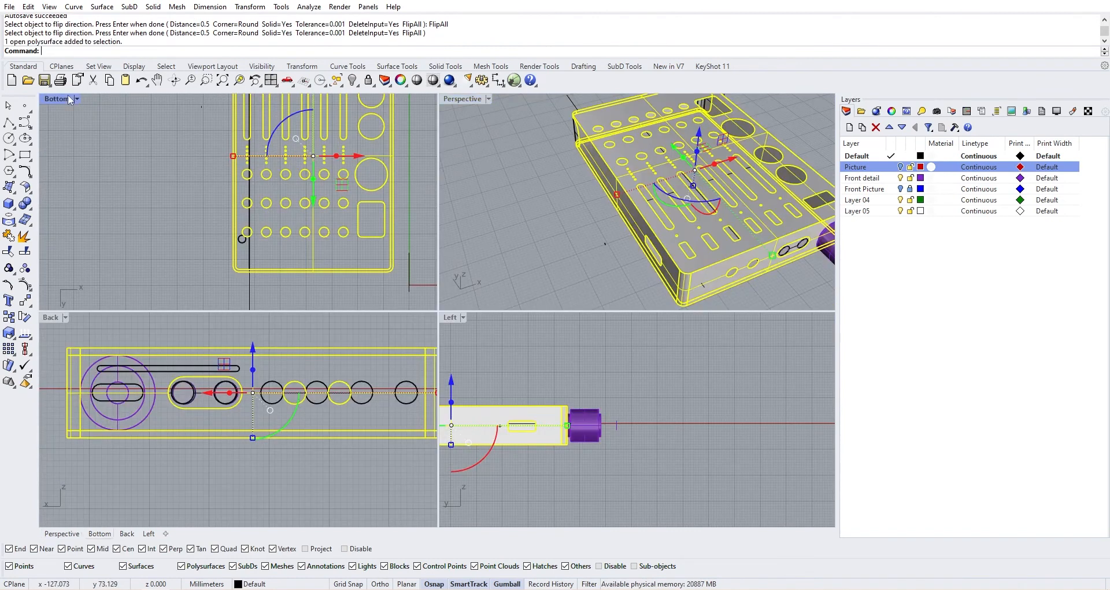
double_click(68, 97)
click(64, 99)
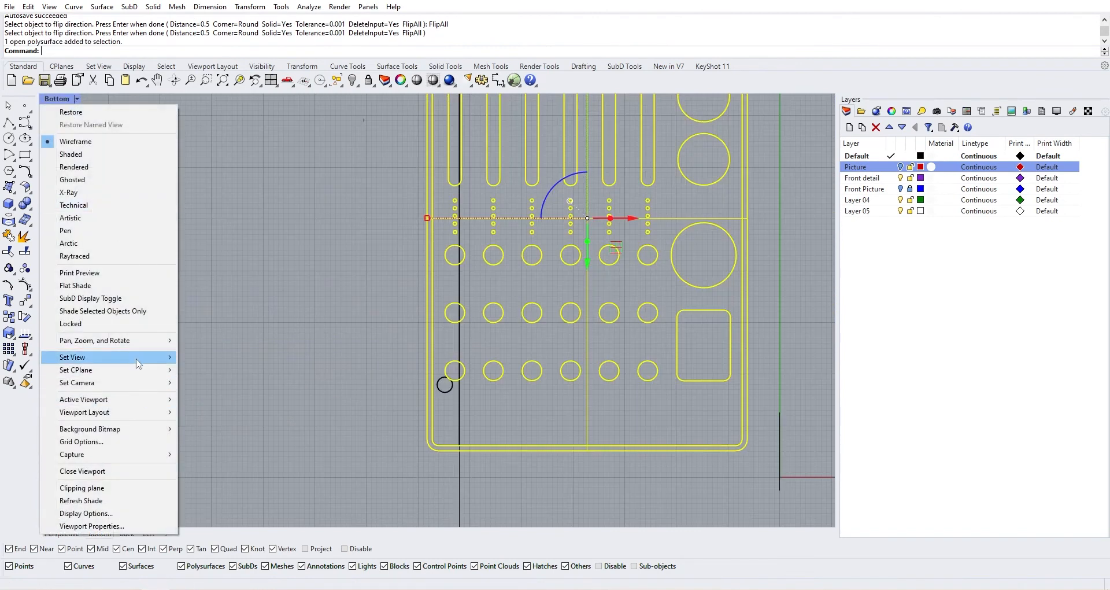
mouse_move(139, 363)
click(208, 371)
scroll(342, 331, down, 4)
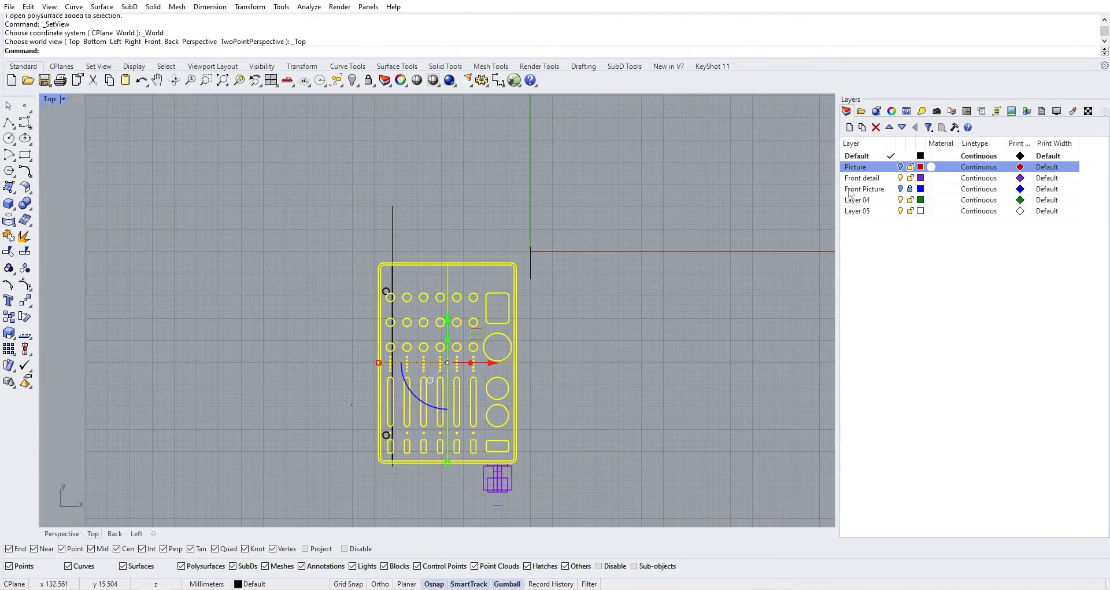
click(900, 167)
scroll(411, 376, up, 6)
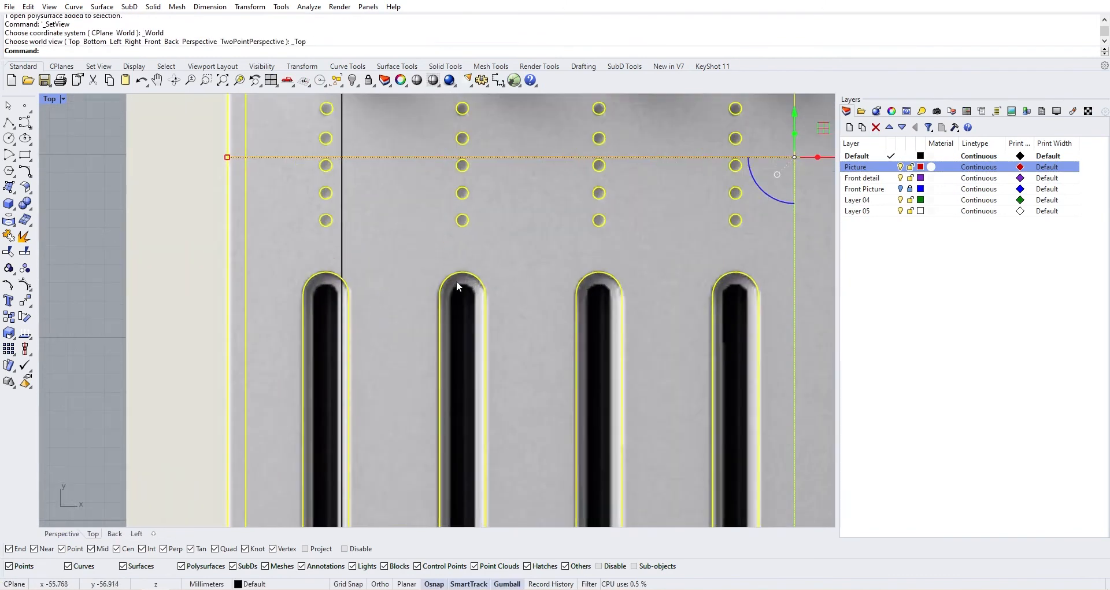
Step: Rename Layer 04 as curves and move the grouped outline curves of the body's top openings onto it
click(454, 280)
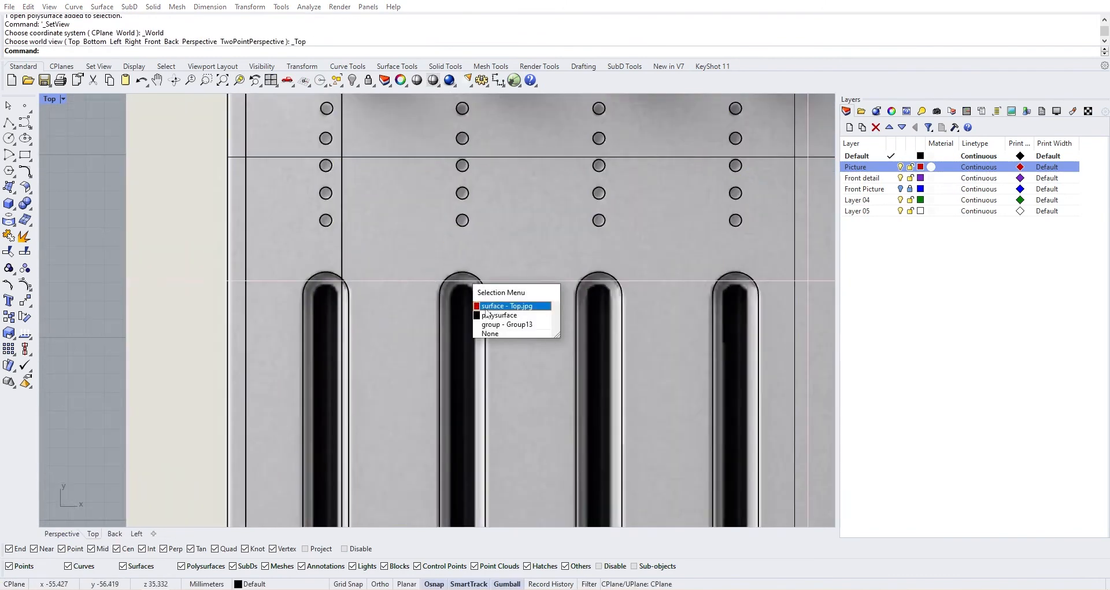
click(498, 324)
scroll(496, 326, down, 4)
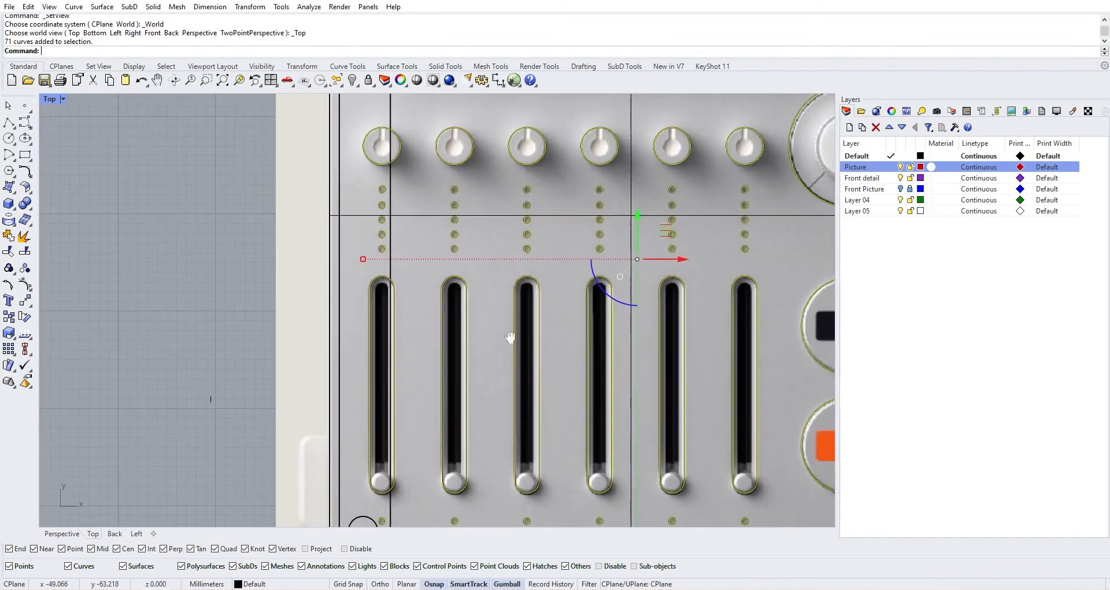
scroll(413, 264, down, 2)
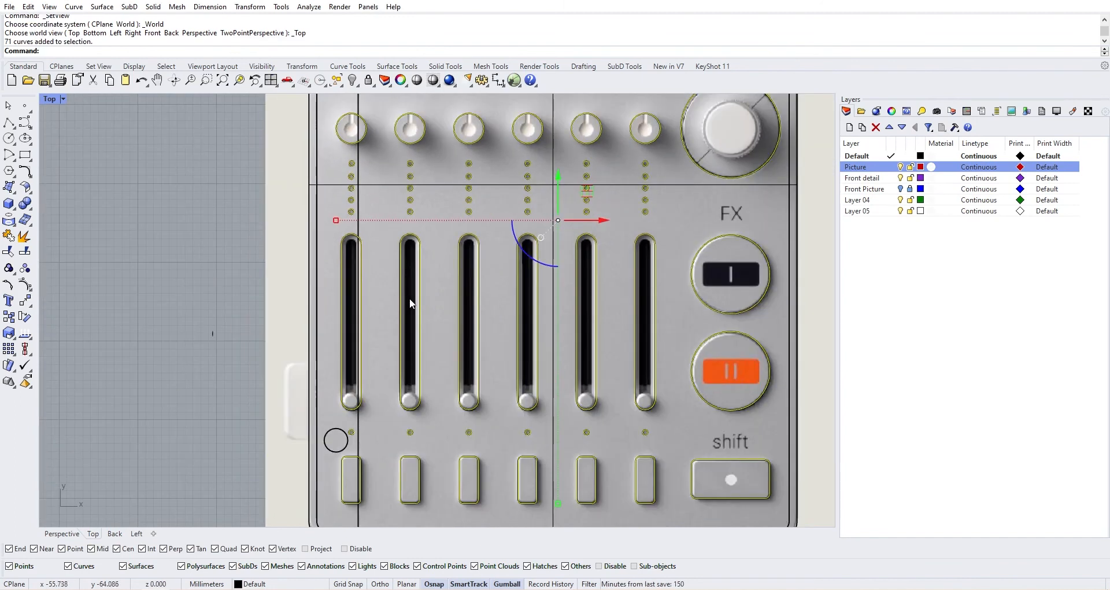
scroll(441, 353, down, 2)
double_click(50, 100)
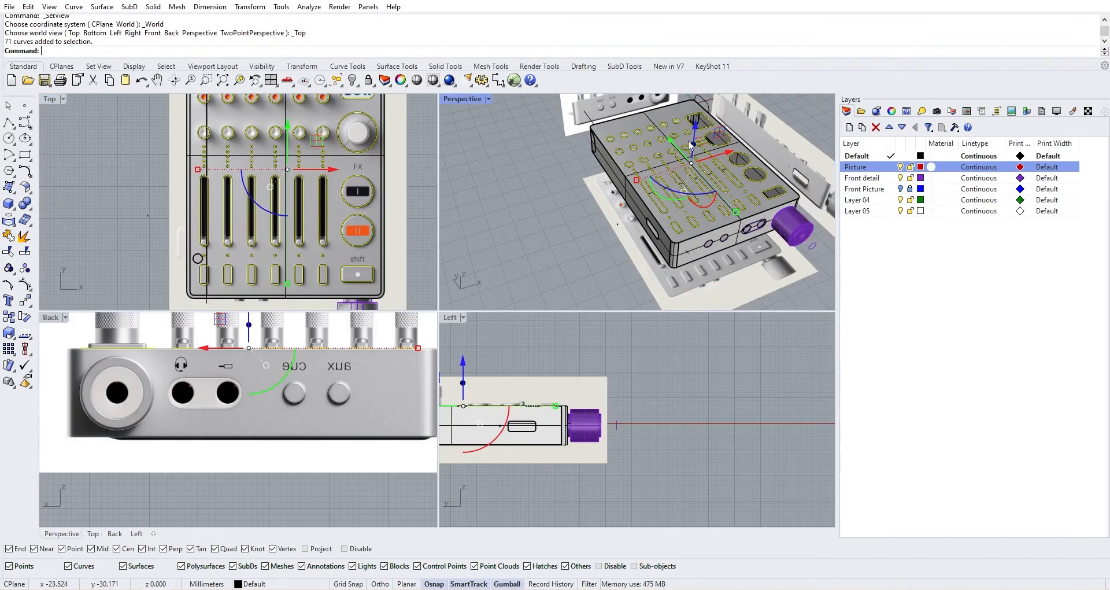
right_drag(696, 151, 683, 190)
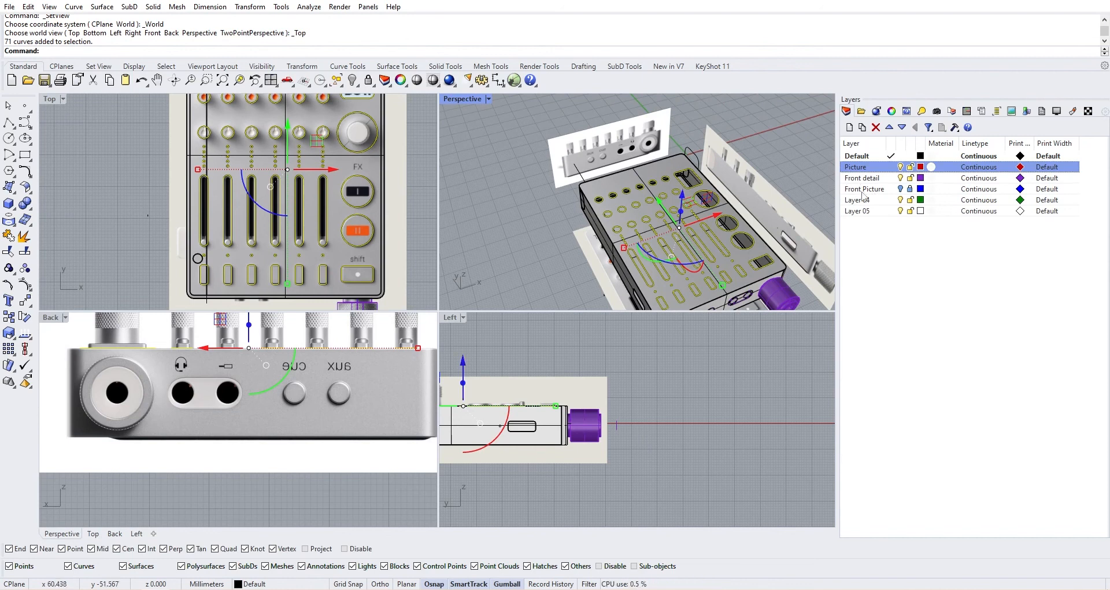
double_click(862, 200)
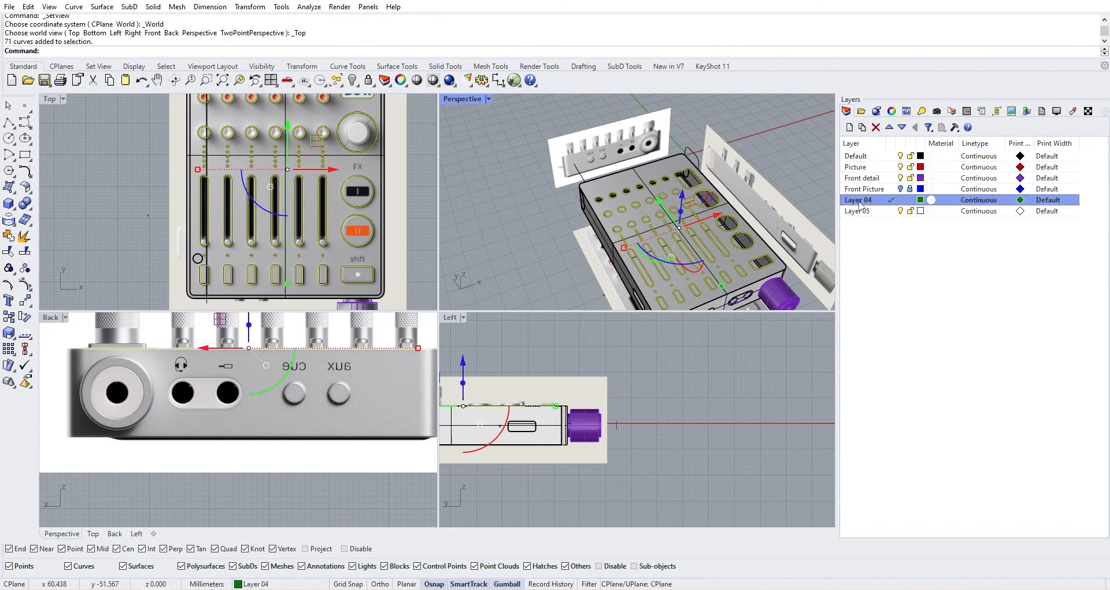
click(860, 204)
text(curvew)
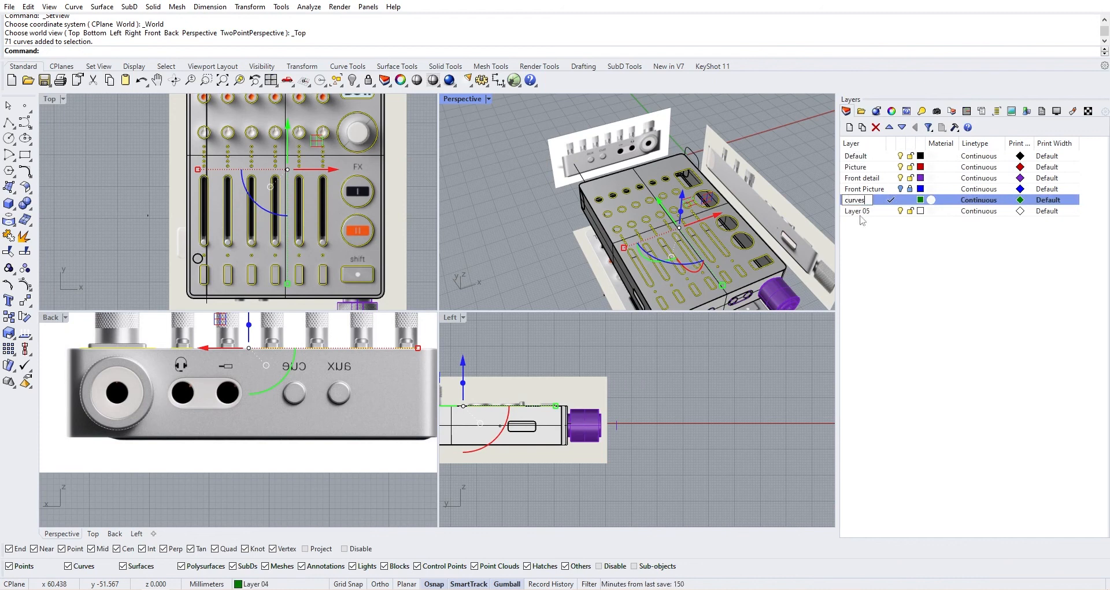
key(Return)
right_click(860, 199)
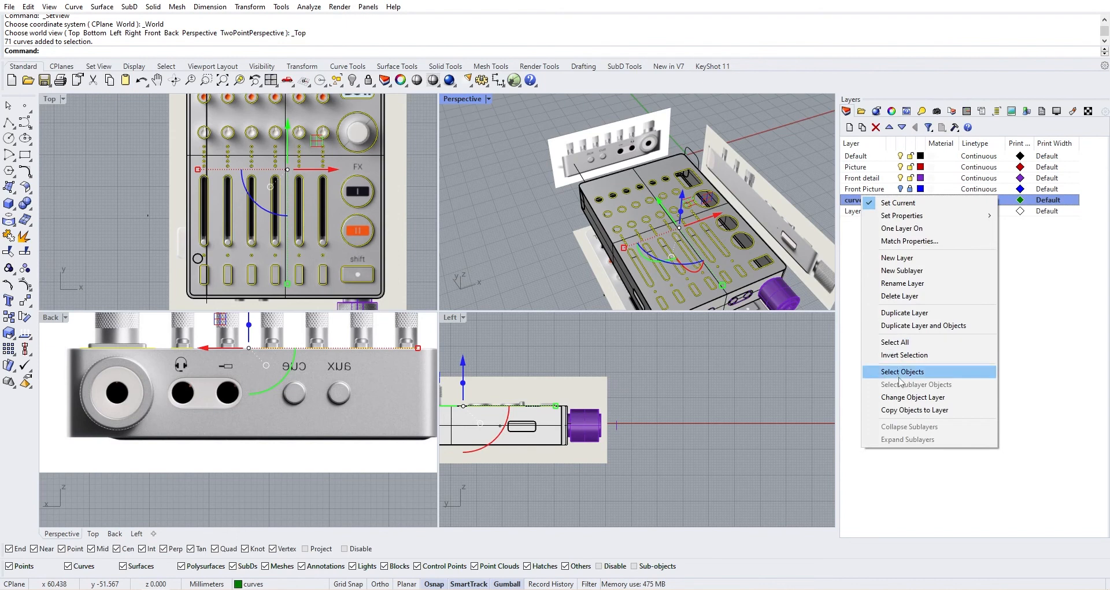
click(908, 398)
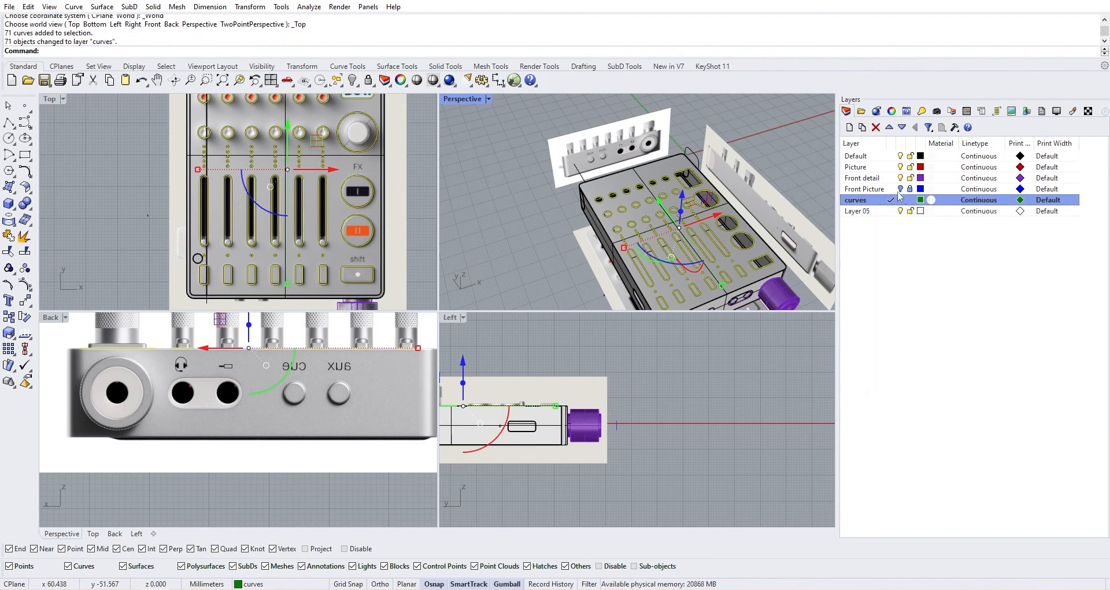
Step: Make Default the current layer and hide the curves layer
double_click(868, 161)
click(900, 201)
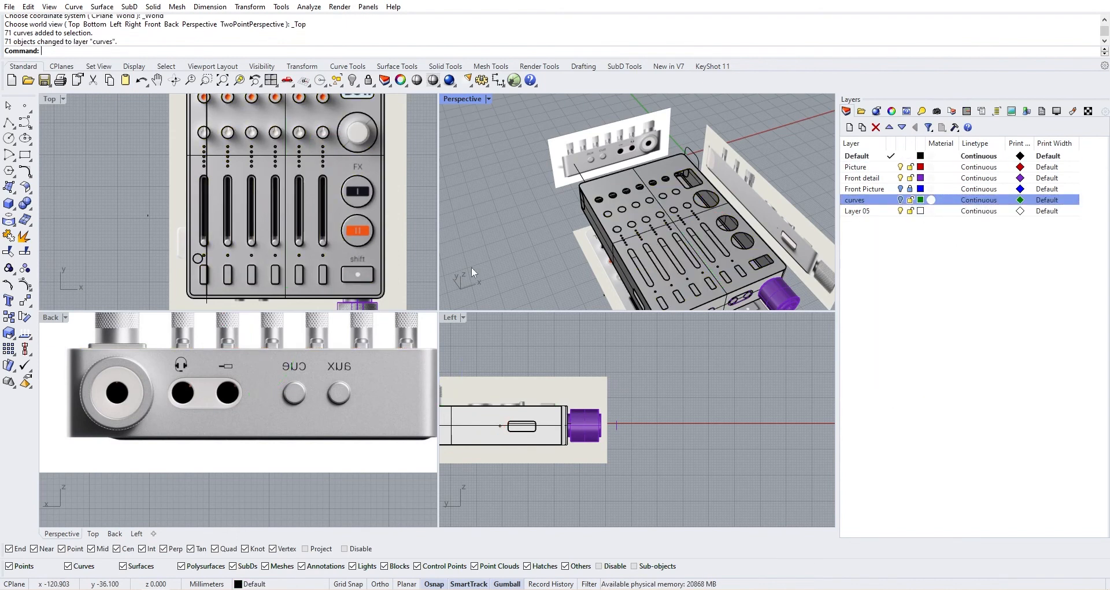
Step: Examine the fader slots on the body's top in a maximised Perspective view and compare them with the close-up reference photo
scroll(653, 269, up, 7)
scroll(636, 256, down, 2)
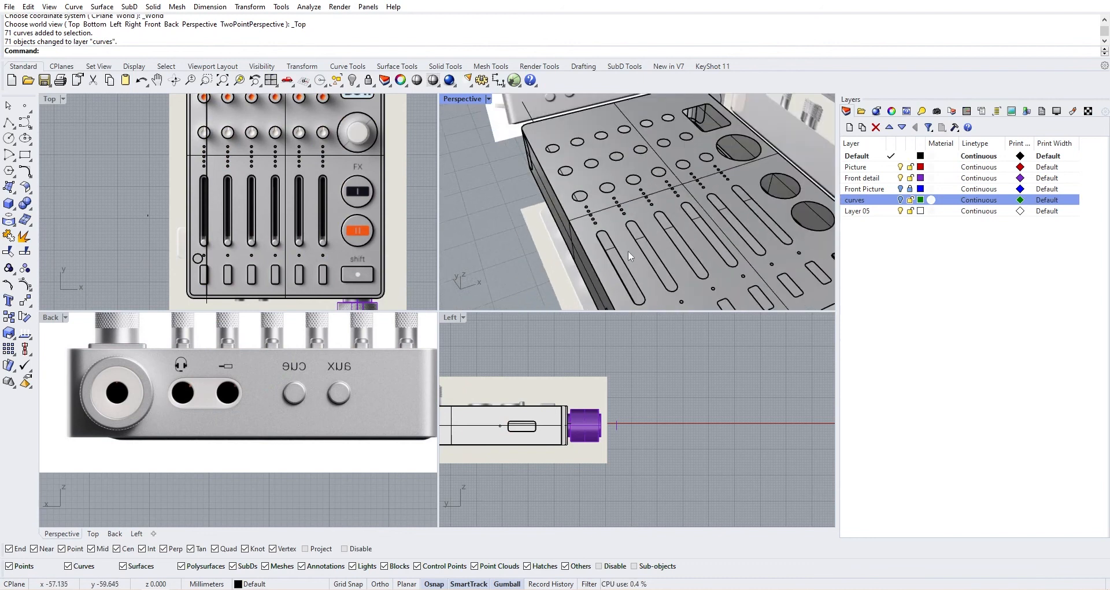
right_drag(628, 251, 615, 241)
scroll(608, 237, up, 2)
ctrl+shift+click(599, 235)
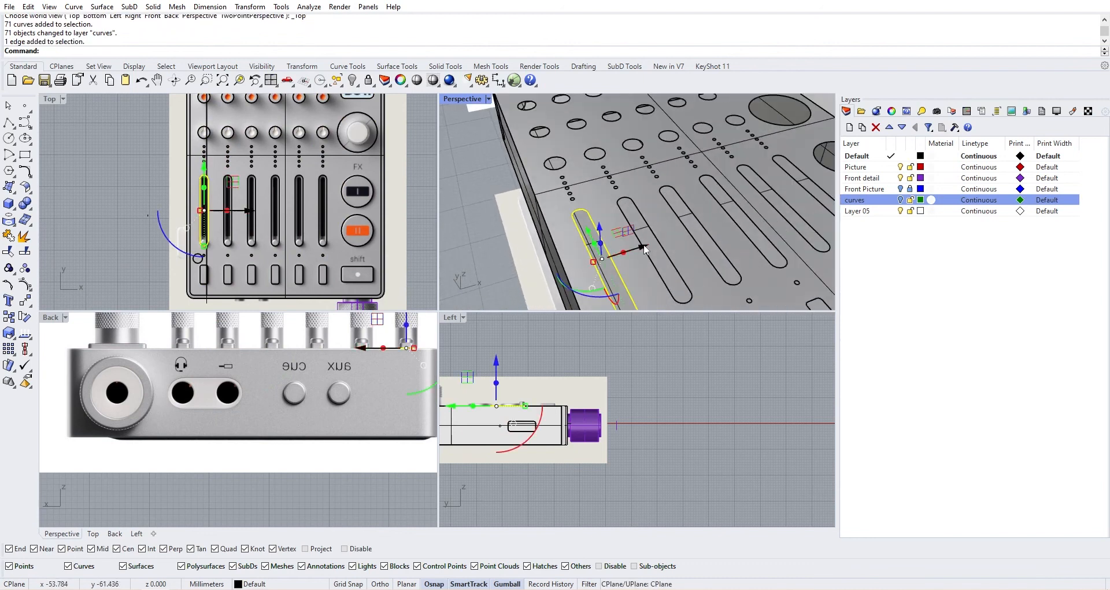
key(Escape)
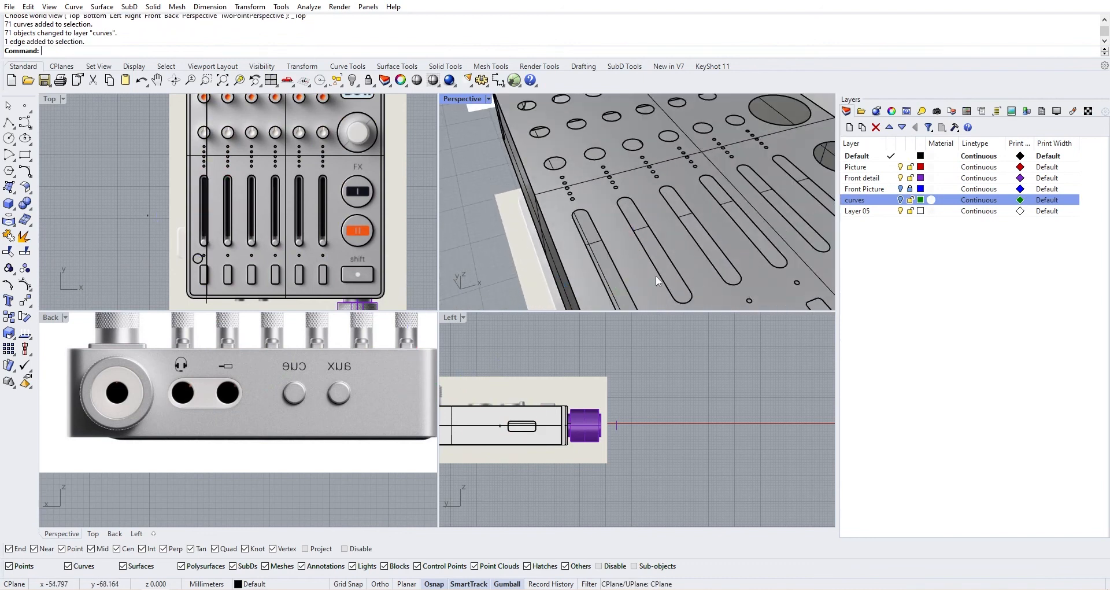
key(alt+Tab)
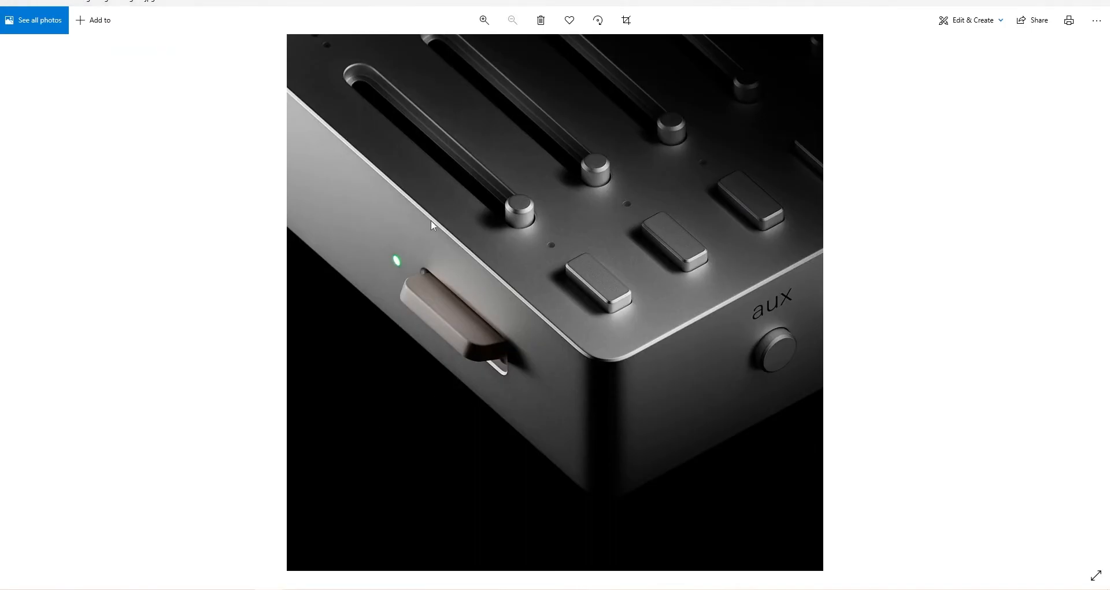
key(alt+Tab)
click(601, 241)
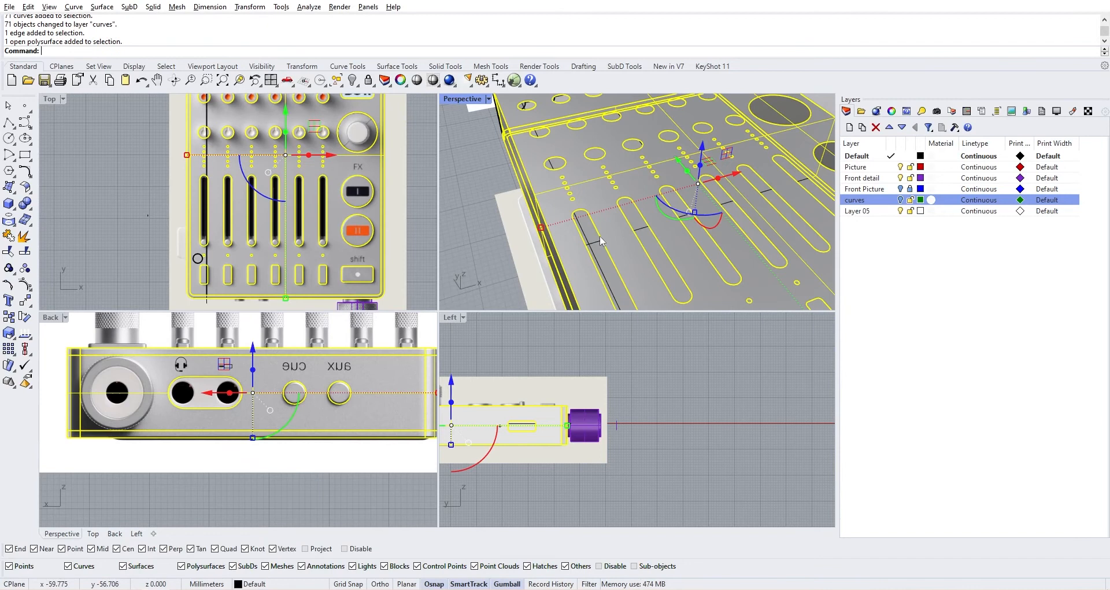
click(475, 254)
right_drag(606, 234, 620, 225)
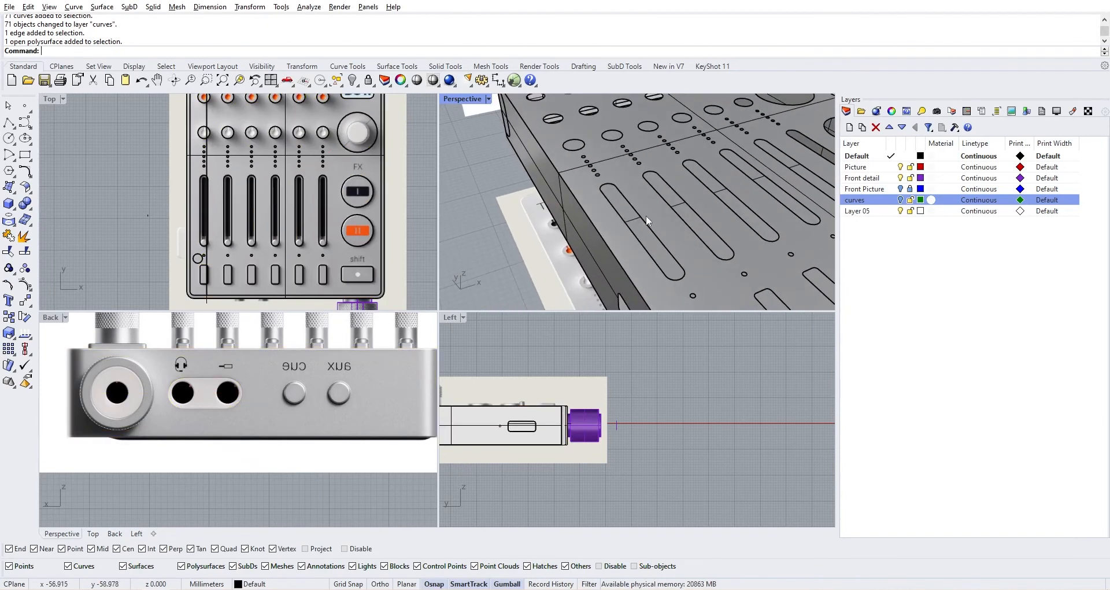
double_click(466, 102)
right_drag(486, 296, 491, 327)
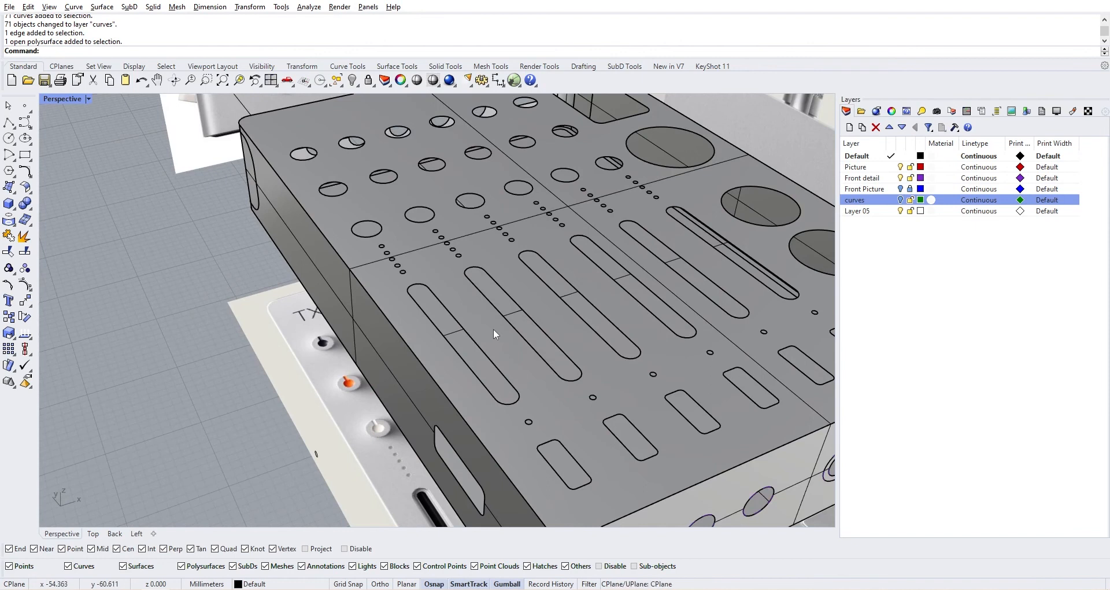
Step: Start a solid extrusion from the rim edges of all six fader slots on the body's top
click(471, 335)
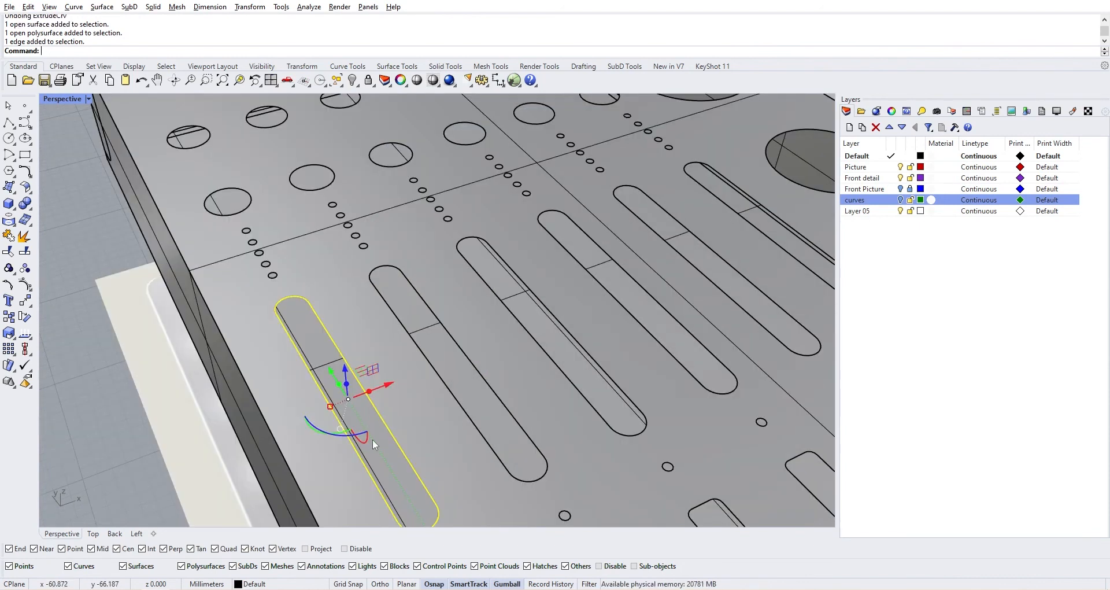
shift+click(444, 380)
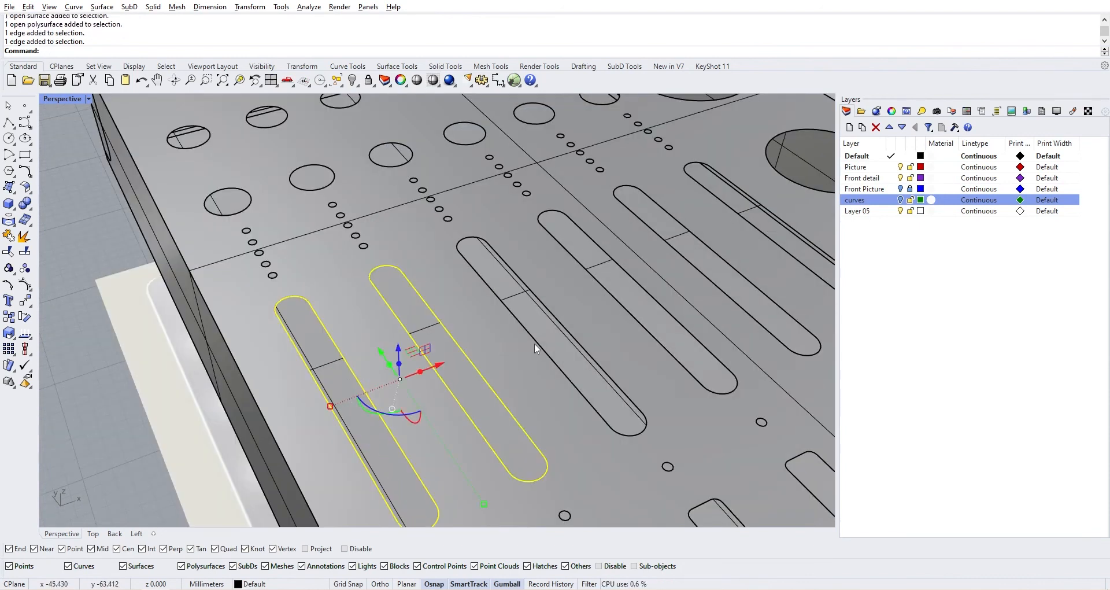
shift+click(554, 353)
click(600, 376)
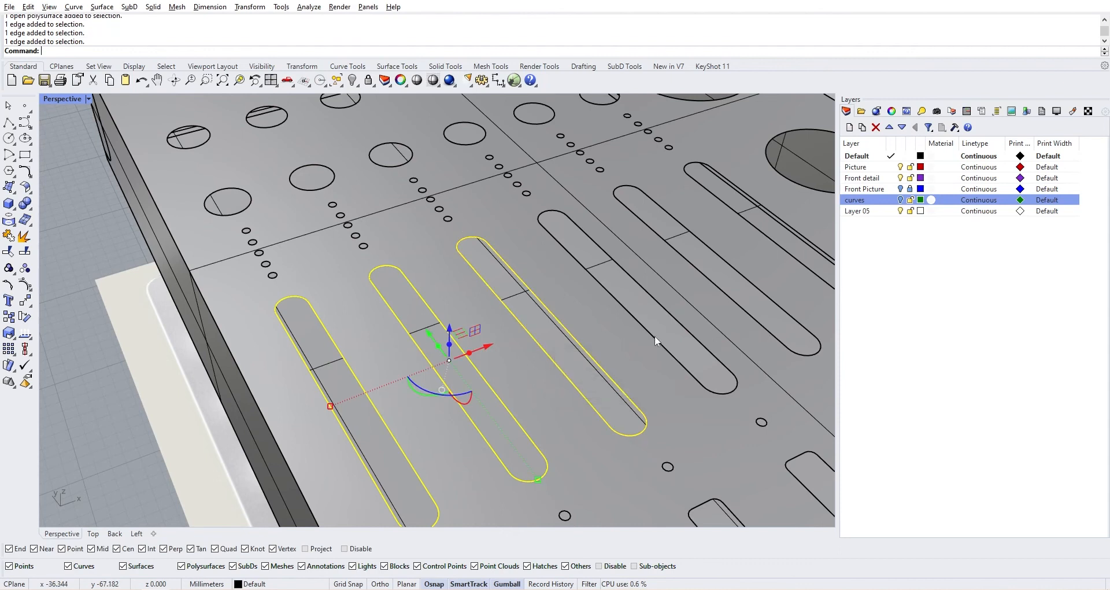
shift+click(655, 334)
shift+click(720, 285)
shift+click(759, 234)
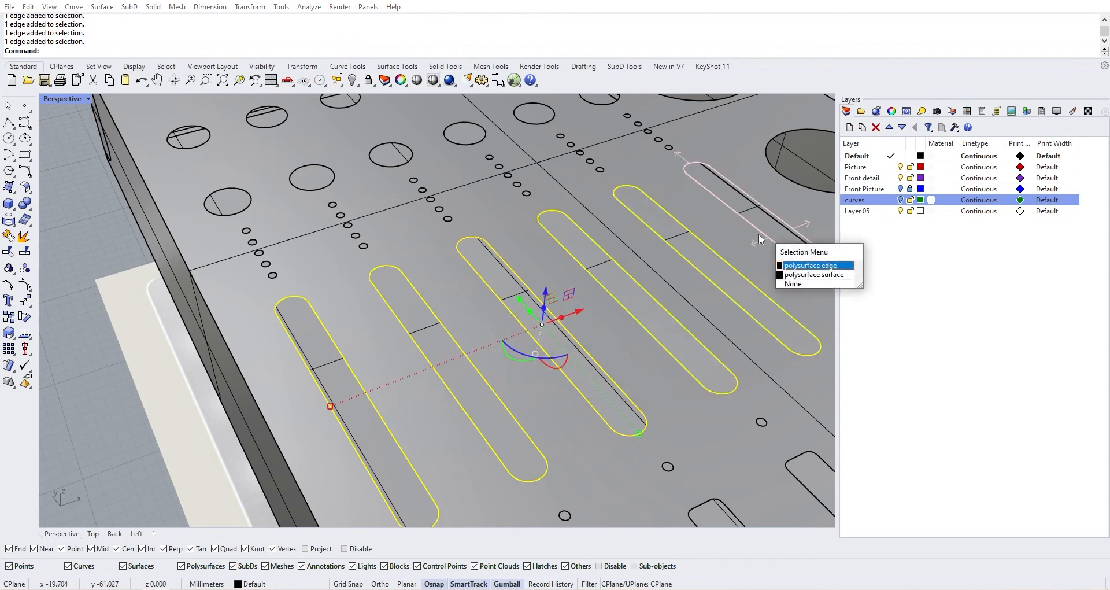
click(804, 257)
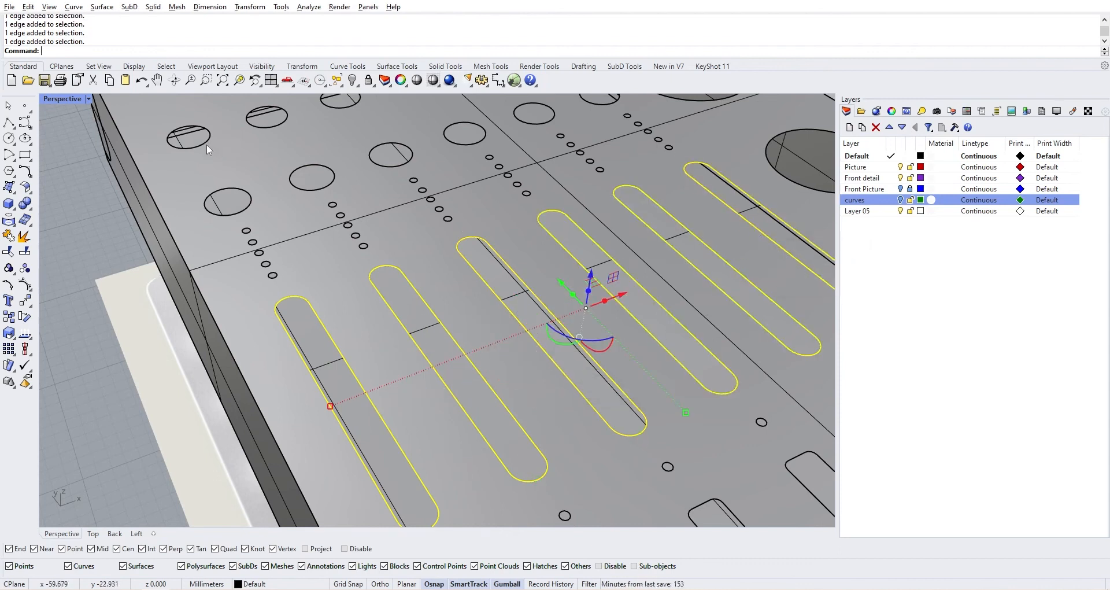
text(ExtrudeCrv)
key(Return)
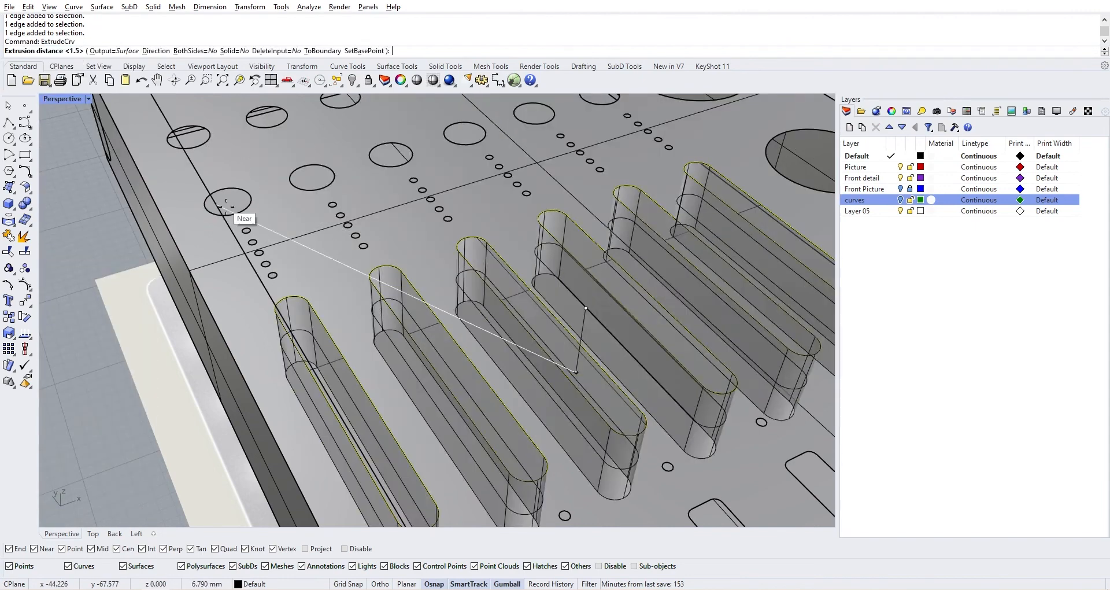
click(236, 51)
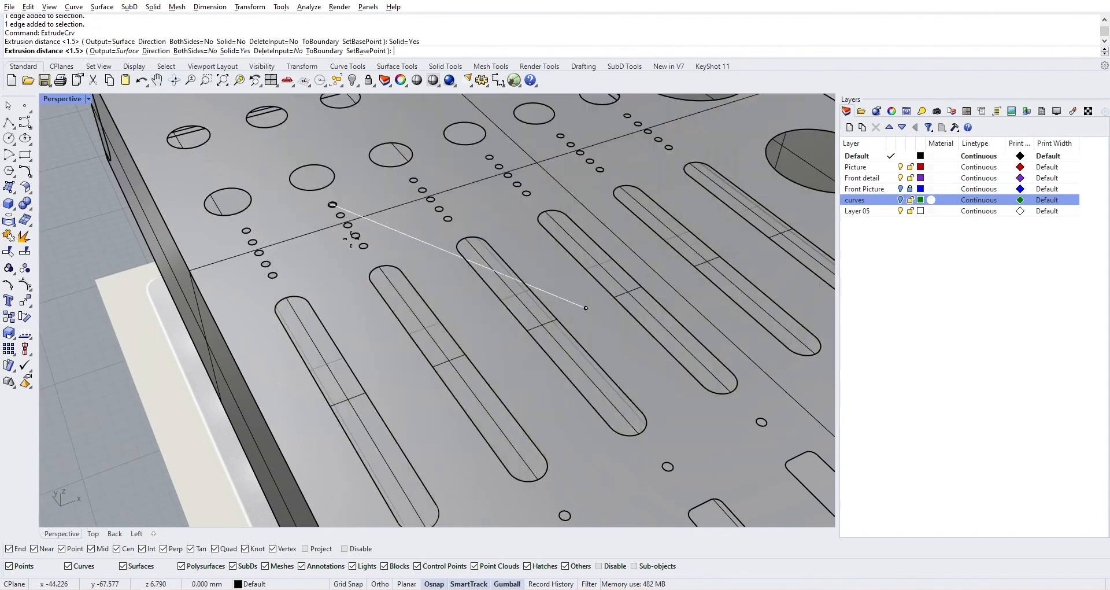
right_drag(426, 384, 424, 348)
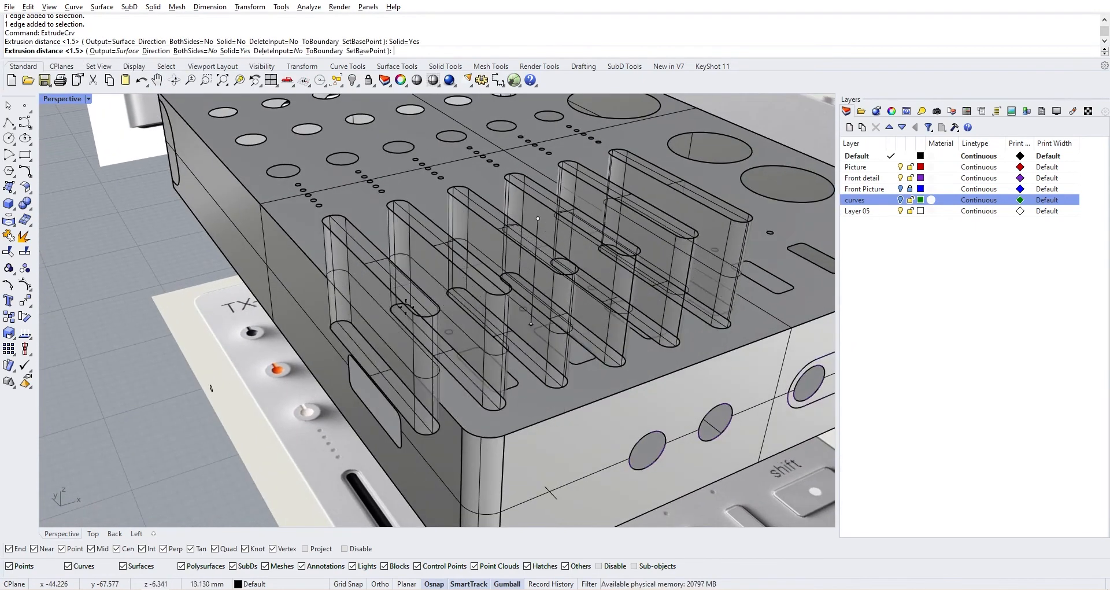
Step: Try extrusion distances of 1.5 and 2 mm for the fader slots and finish the solid extrusion at 1.5 mm
text(1)
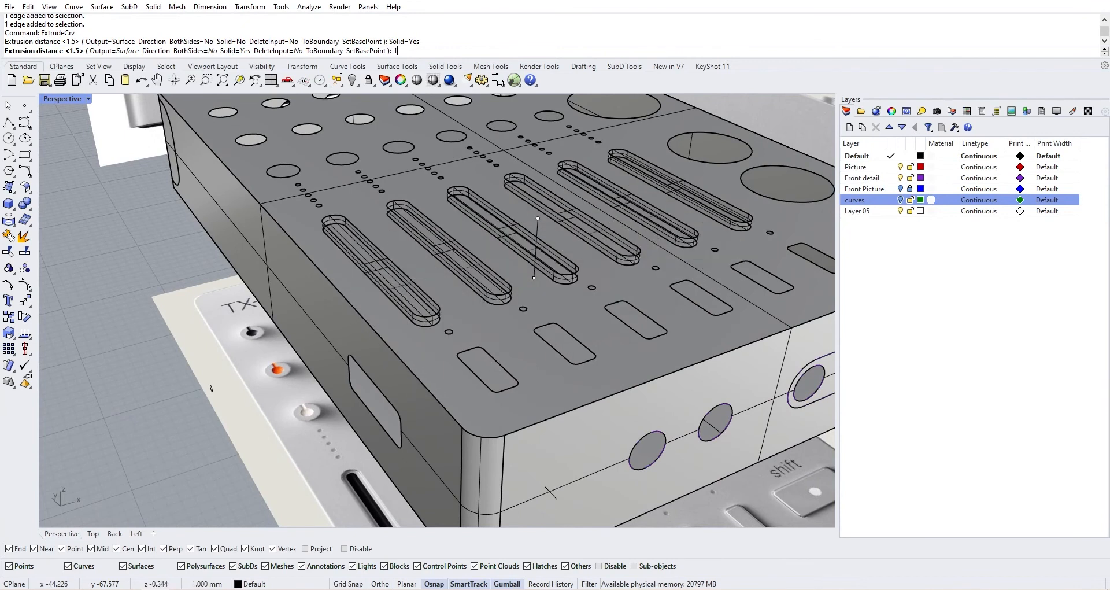
text(.5)
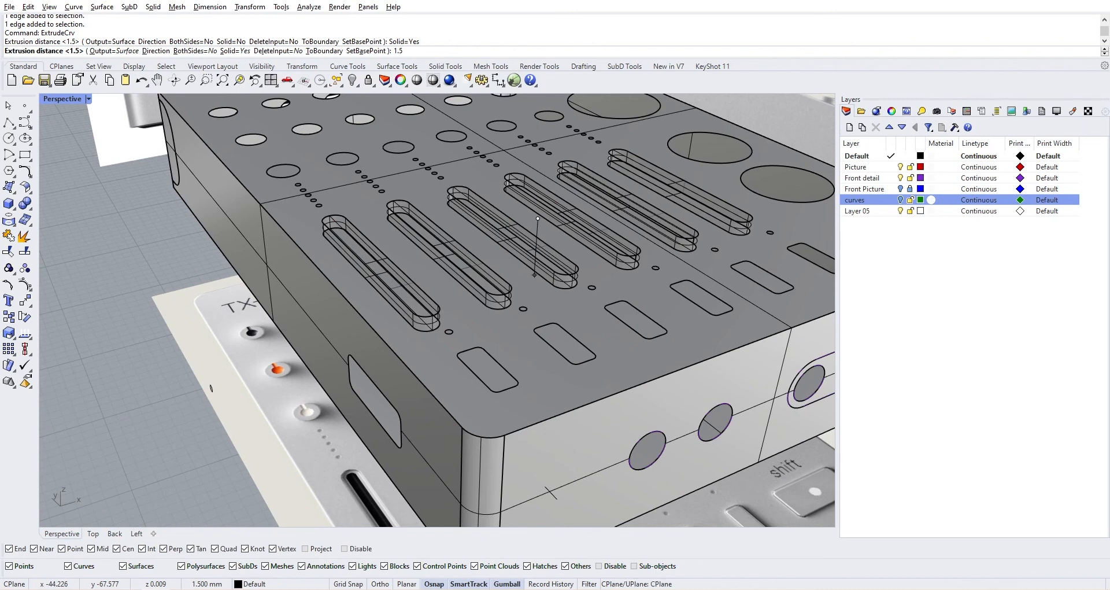
key(BackSpace)
key(BackSpace)
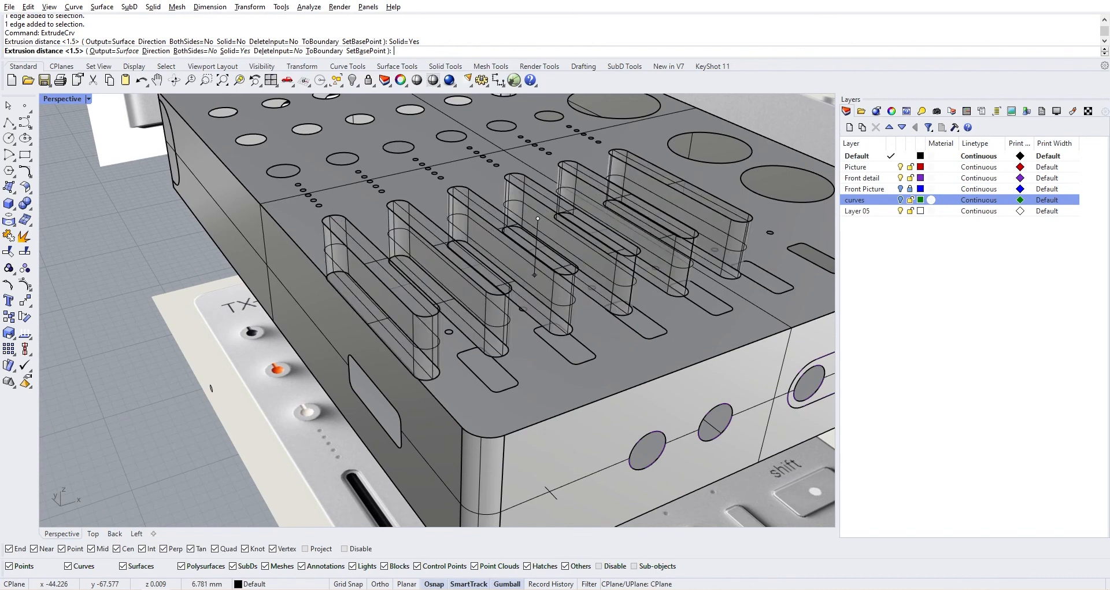
text(2)
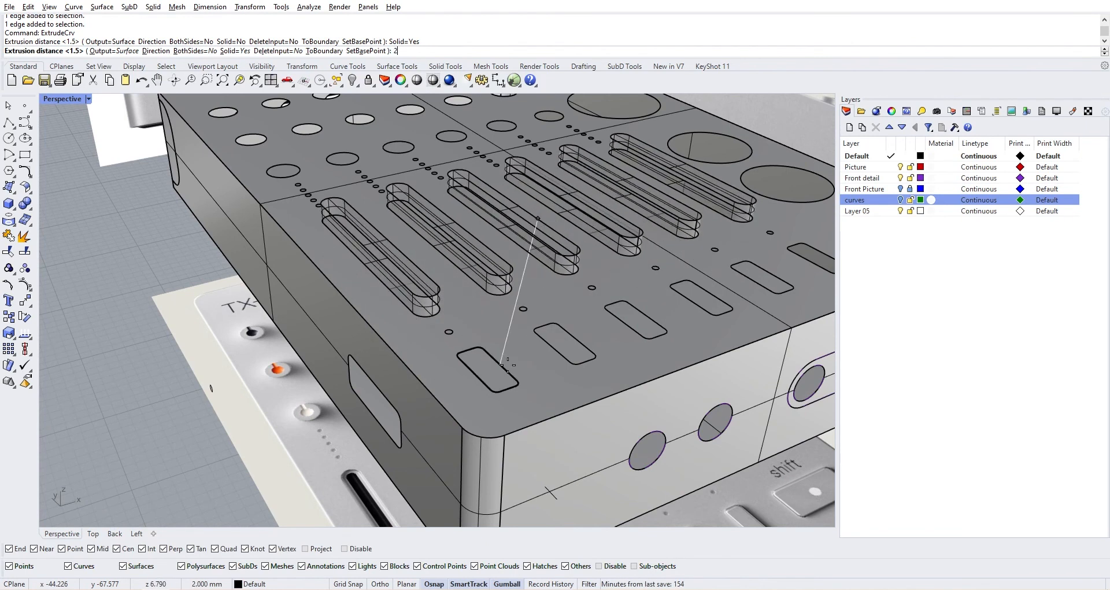
right_drag(526, 407, 454, 475)
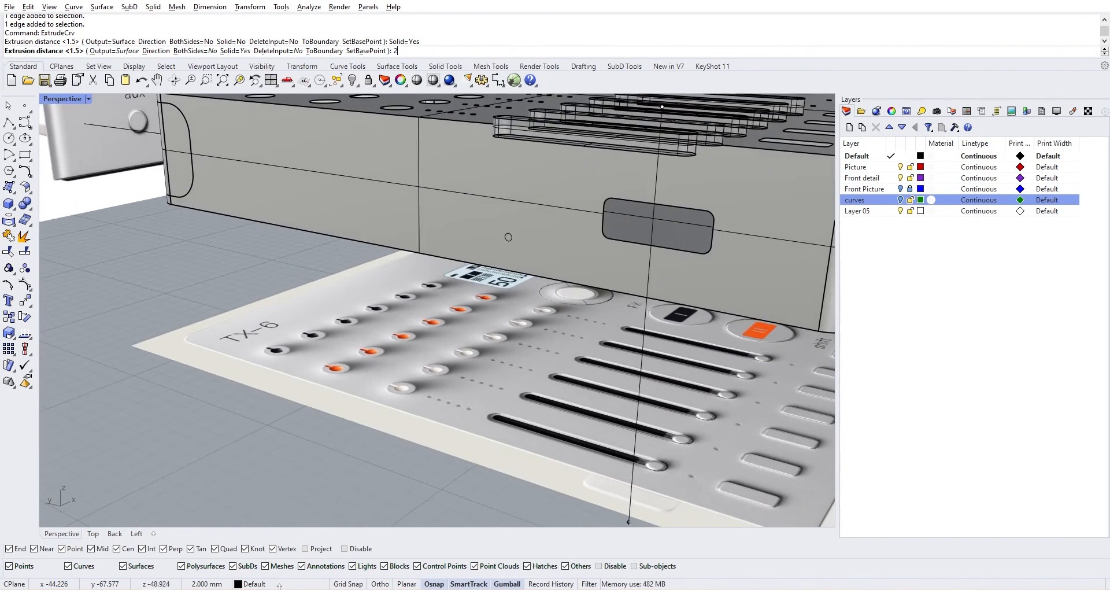
key(alt+Tab)
key(alt+Tab)
right_drag(581, 266, 535, 316)
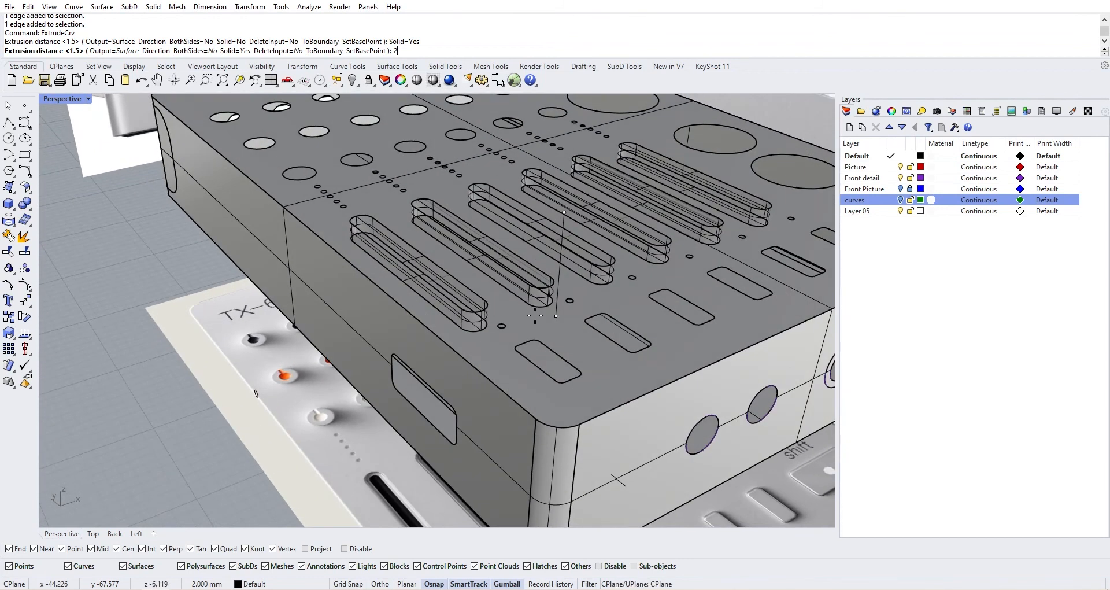
key(BackSpace)
text(1.5)
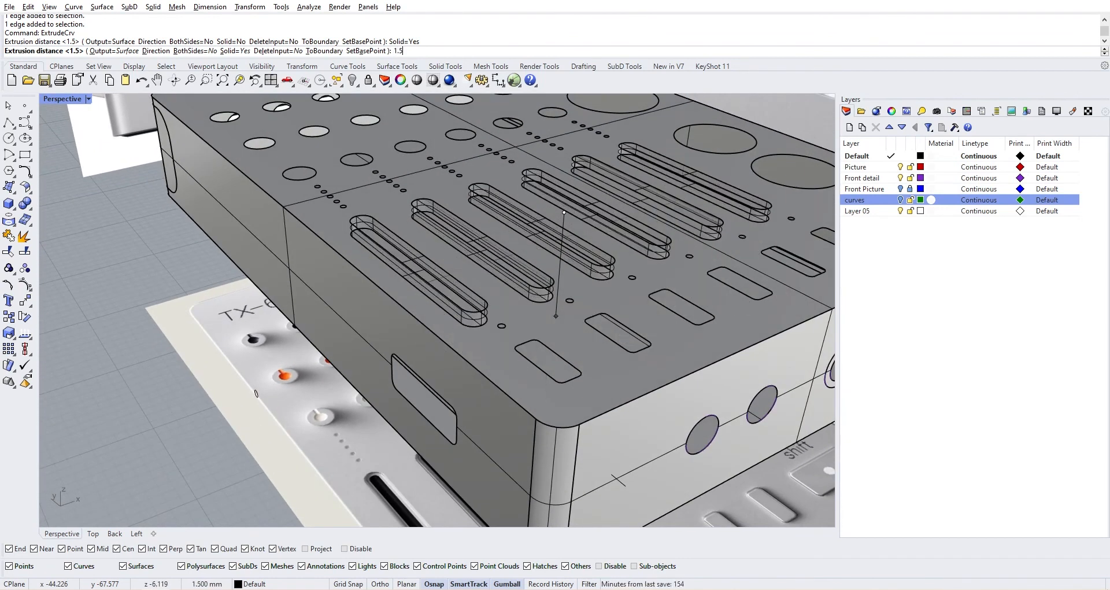
right_drag(548, 426, 324, 296)
key(Return)
key(Escape)
Step: Delete the top cap faces of the six fader slot extrusions to open the recesses
scroll(373, 334, up, 3)
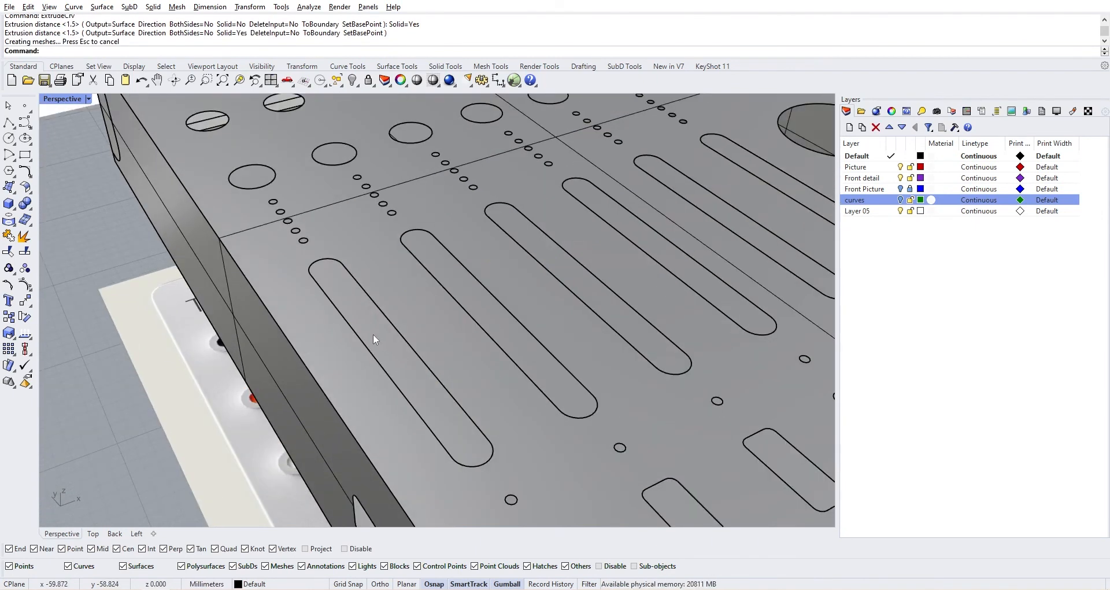
click(378, 327)
shift+click(528, 322)
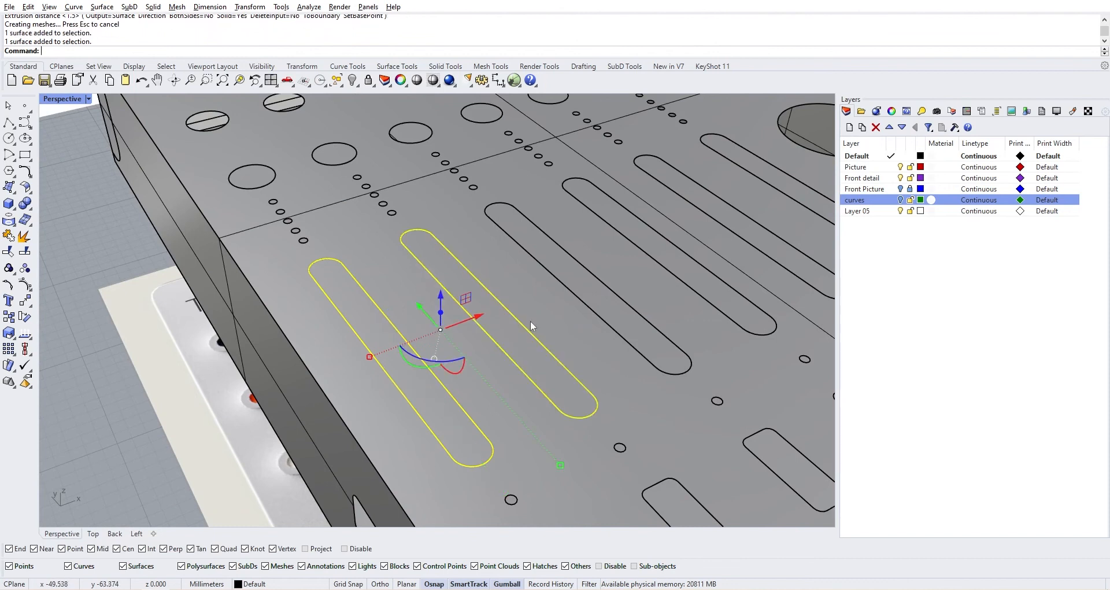
shift+click(577, 286)
shift+click(661, 252)
shift+right_drag(715, 252, 657, 242)
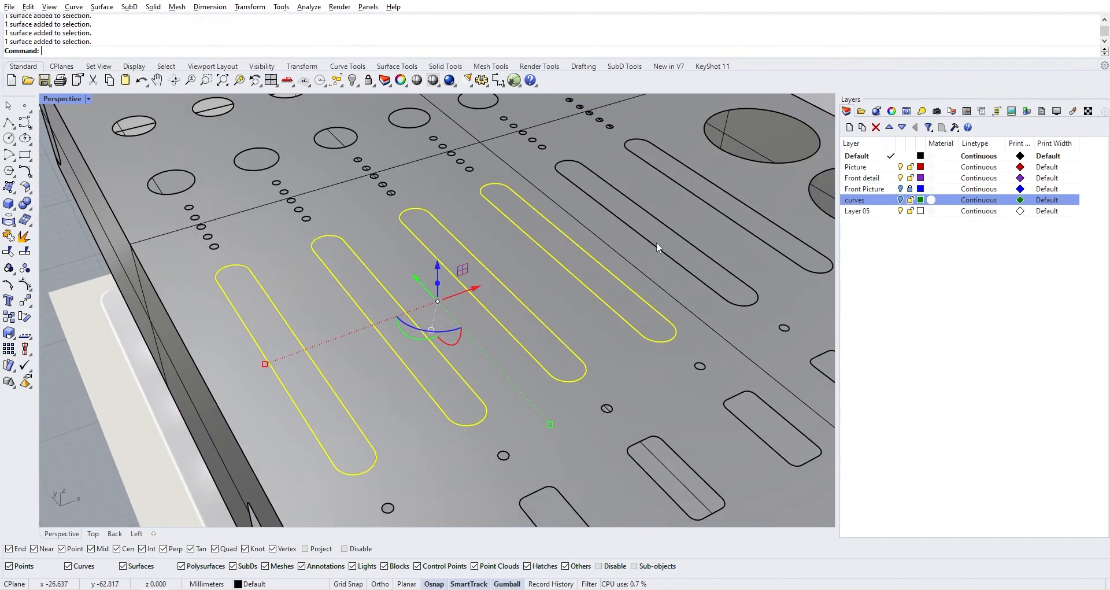
shift+click(657, 229)
key(Delete)
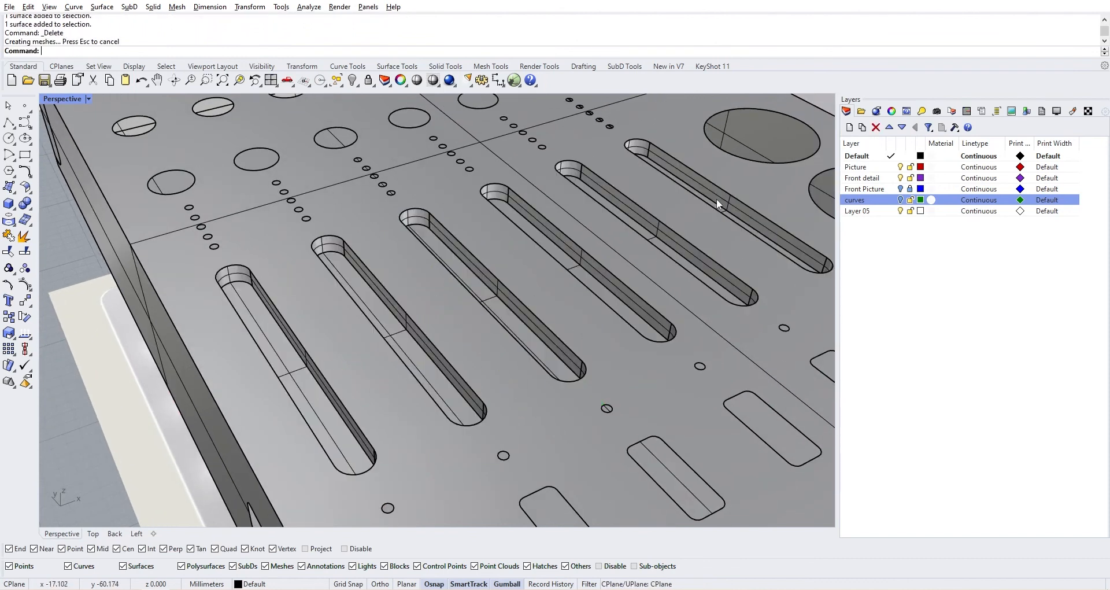
Step: Join the six open fader slot recesses with the body into one polysurface
scroll(453, 283, down, 7)
right_drag(439, 283, 393, 295)
scroll(306, 324, up, 4)
click(304, 331)
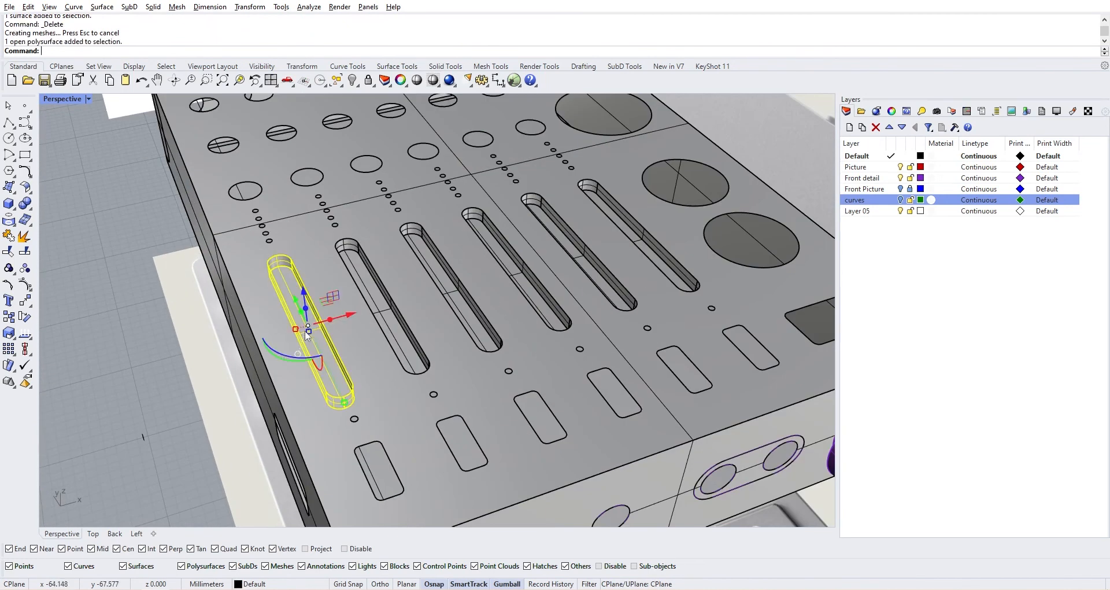
shift+click(376, 307)
shift+click(447, 291)
shift+click(507, 266)
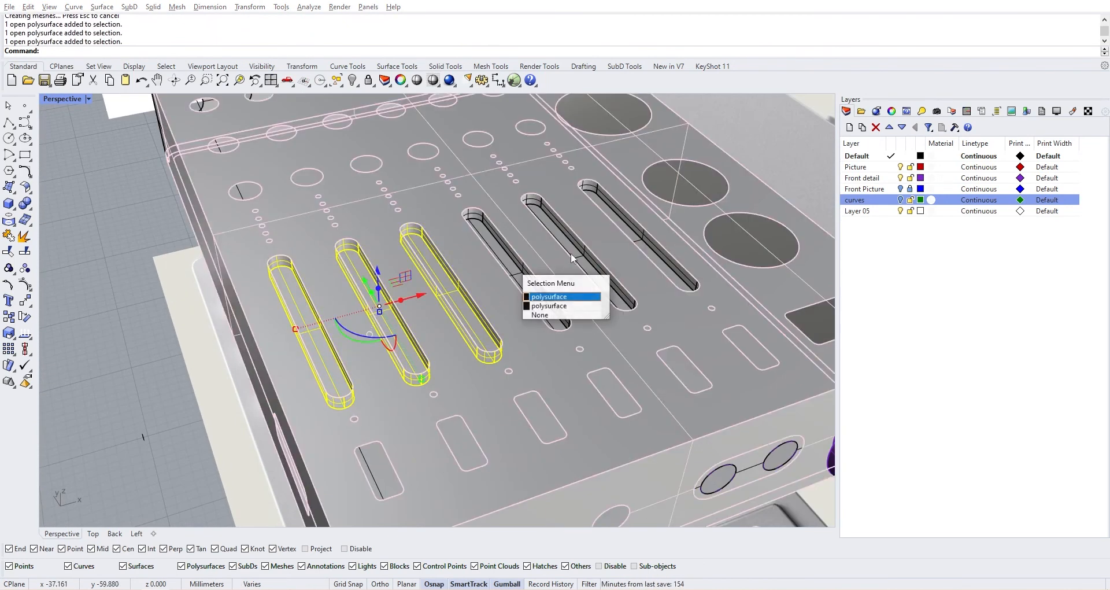
shift+click(579, 252)
shift+click(639, 238)
shift+click(533, 276)
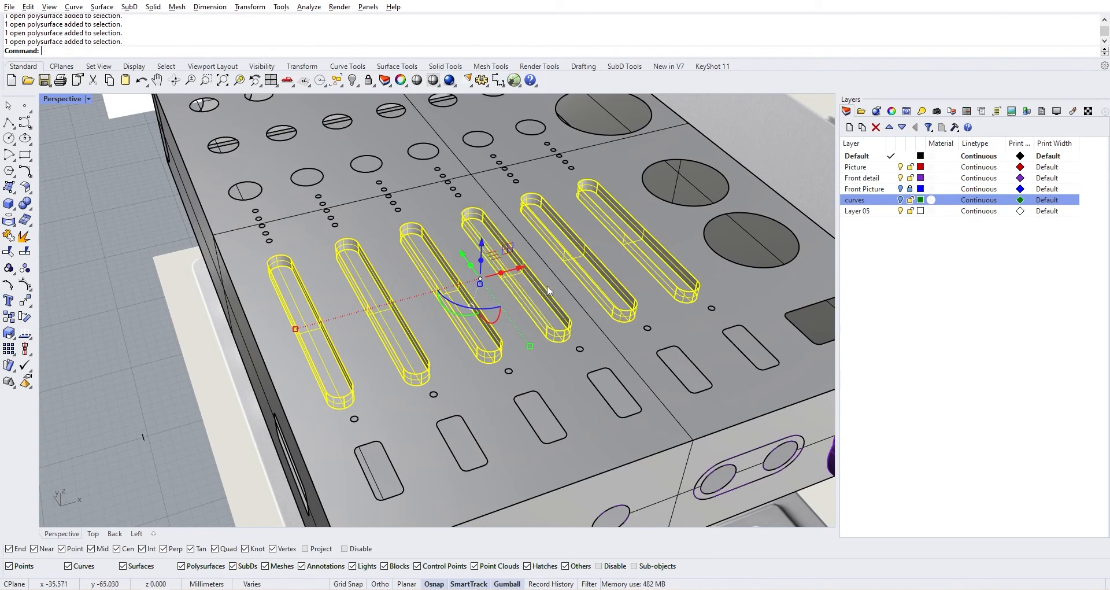
shift+click(582, 328)
click(8, 237)
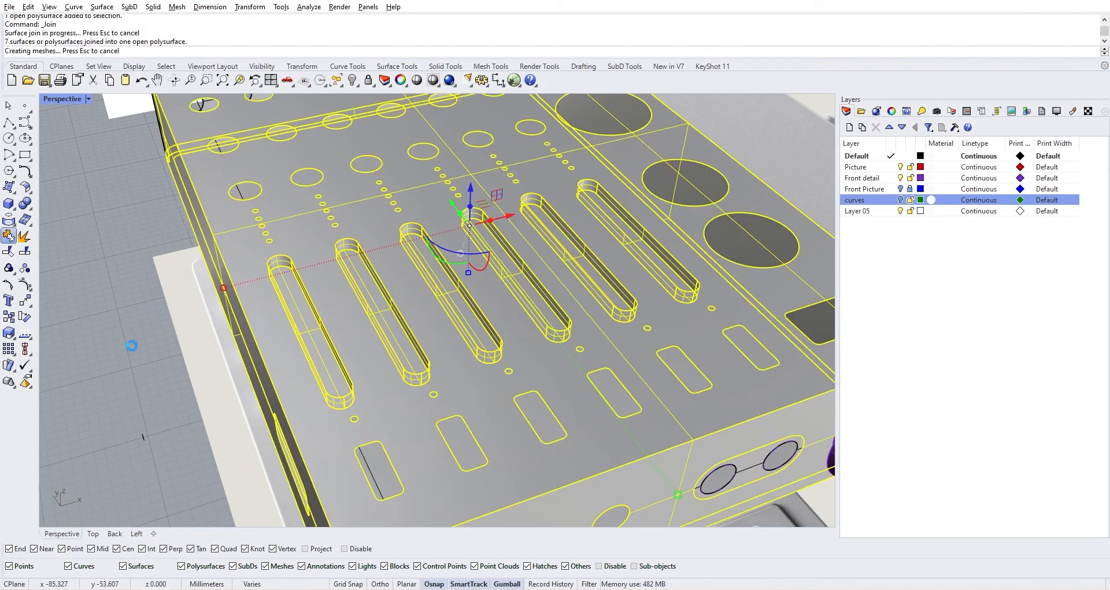
Step: Restore the four-viewport layout and compare the fader slots with the reference picture in the Top view
scroll(232, 394, down, 3)
scroll(307, 312, up, 5)
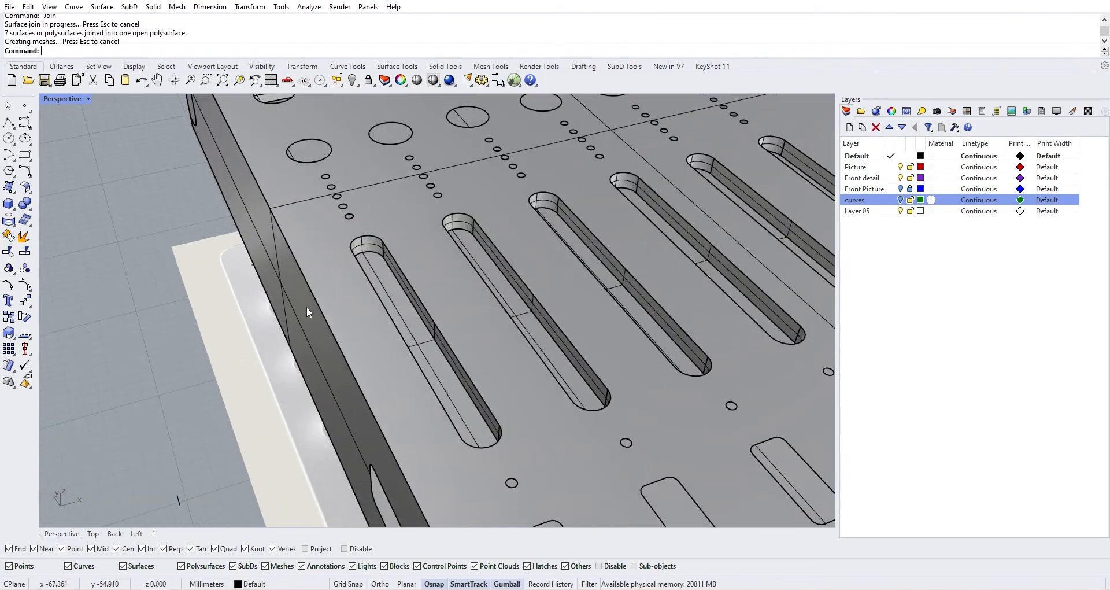
double_click(76, 98)
scroll(235, 230, up, 3)
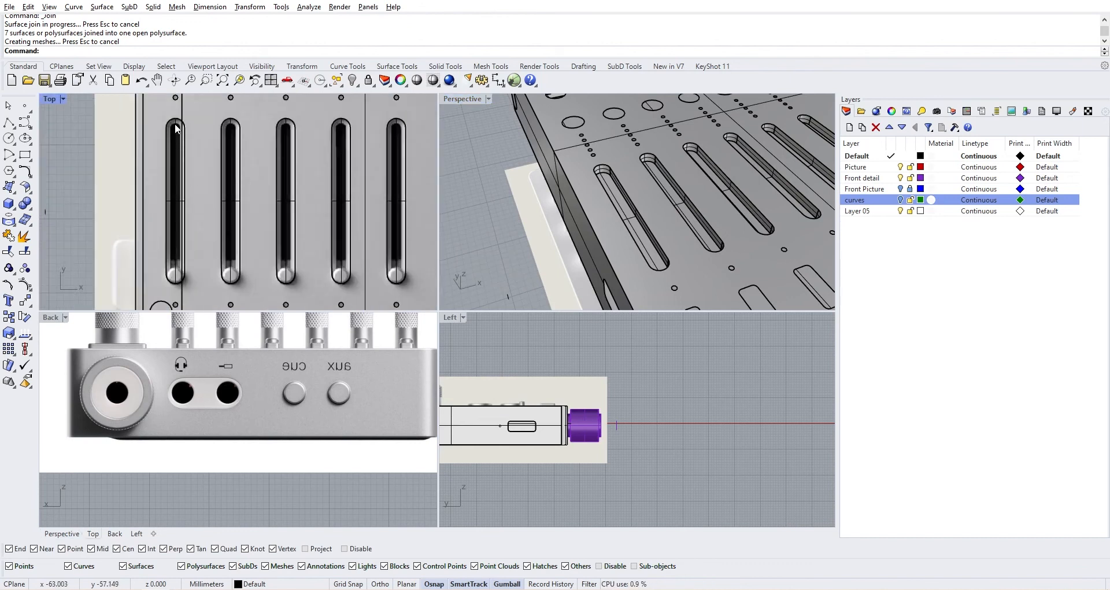
scroll(174, 278, up, 2)
scroll(178, 269, down, 3)
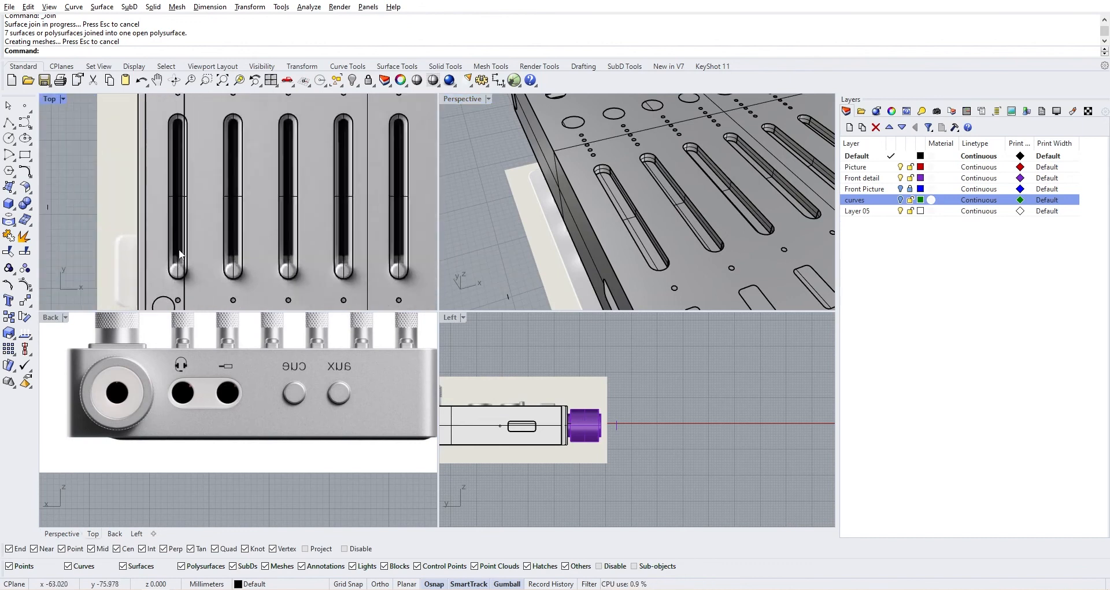
scroll(163, 122, up, 3)
scroll(189, 108, down, 1)
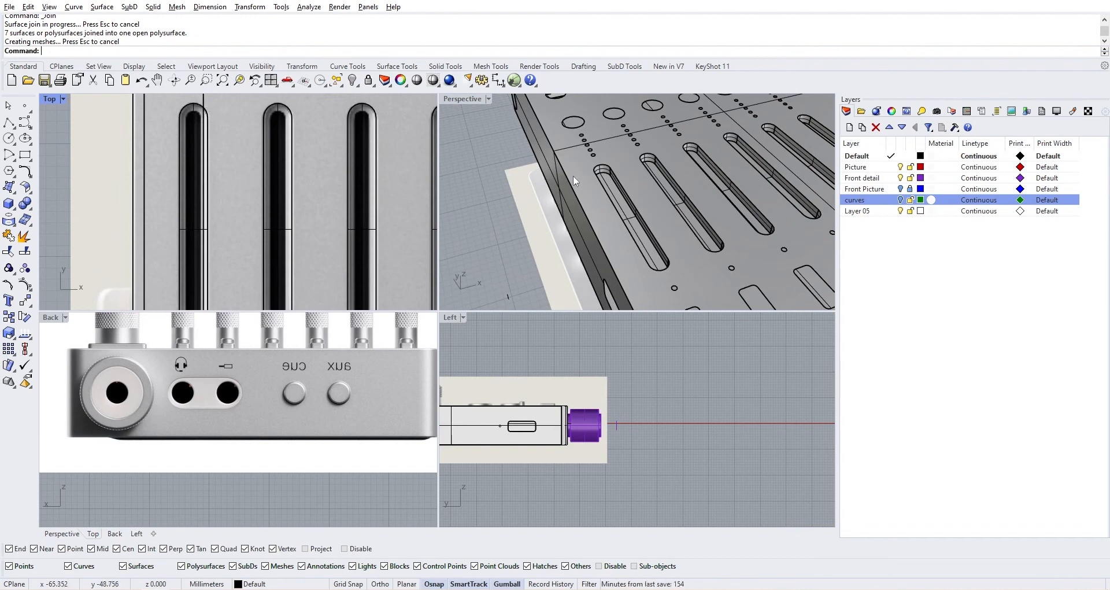
Step: Duplicate the upper rim edges of the six fader slots and join the copies into closed curves
click(9, 220)
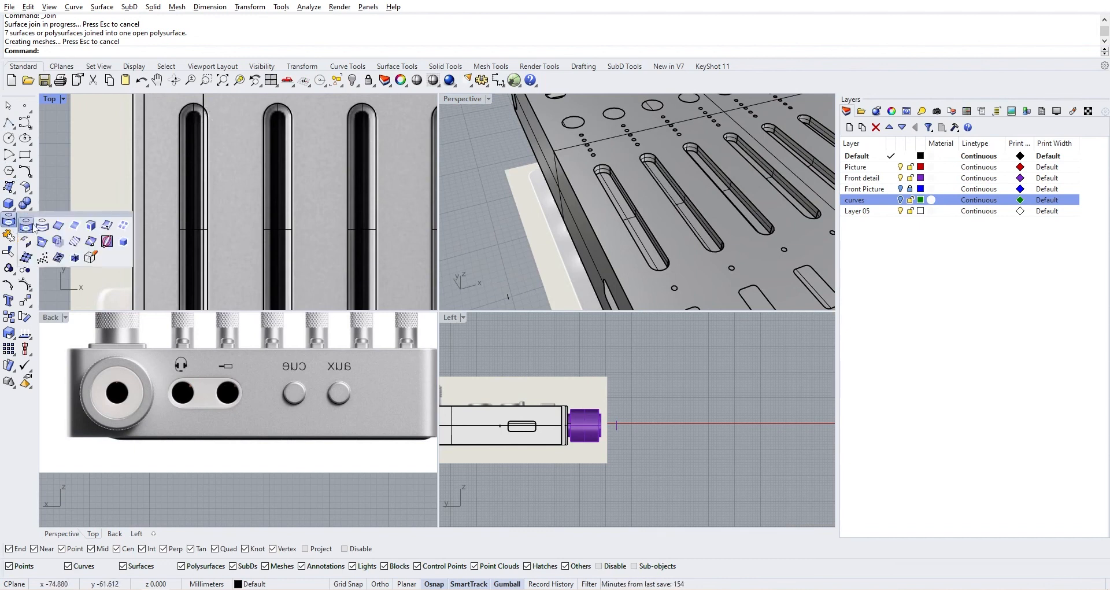
click(58, 226)
click(630, 196)
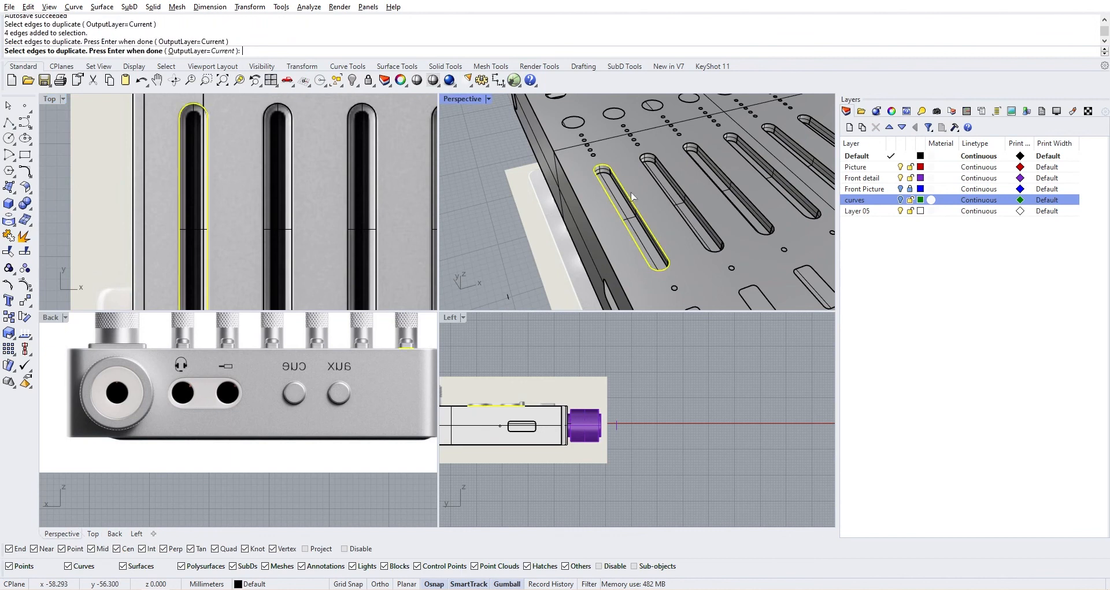
click(682, 191)
click(727, 181)
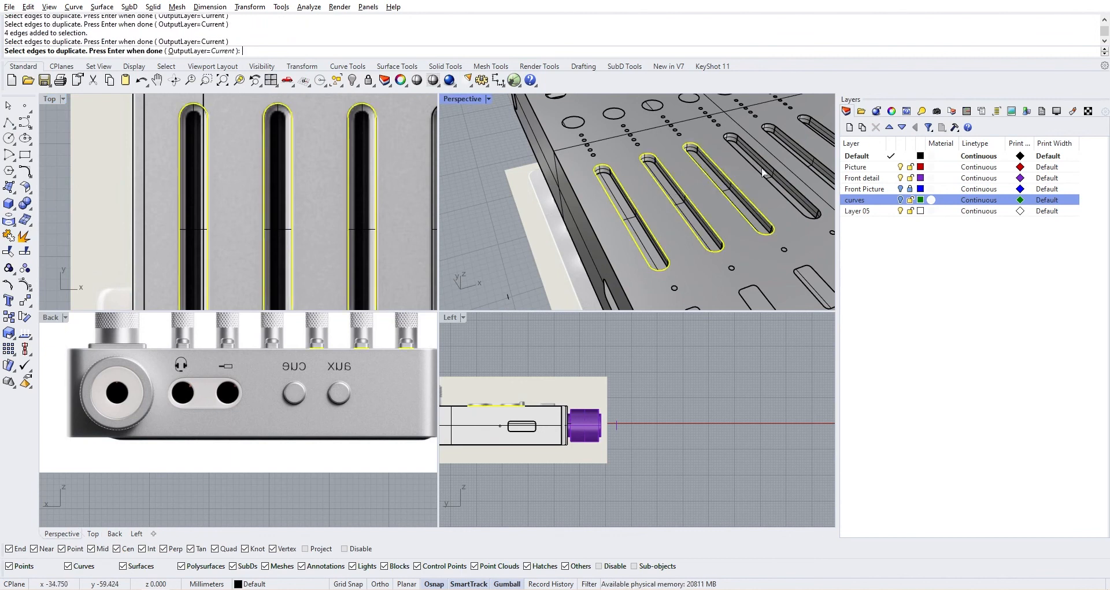
click(759, 168)
mouse_move(758, 169)
right_down()
mouse_move(723, 177)
mouse_move(758, 184)
right_up()
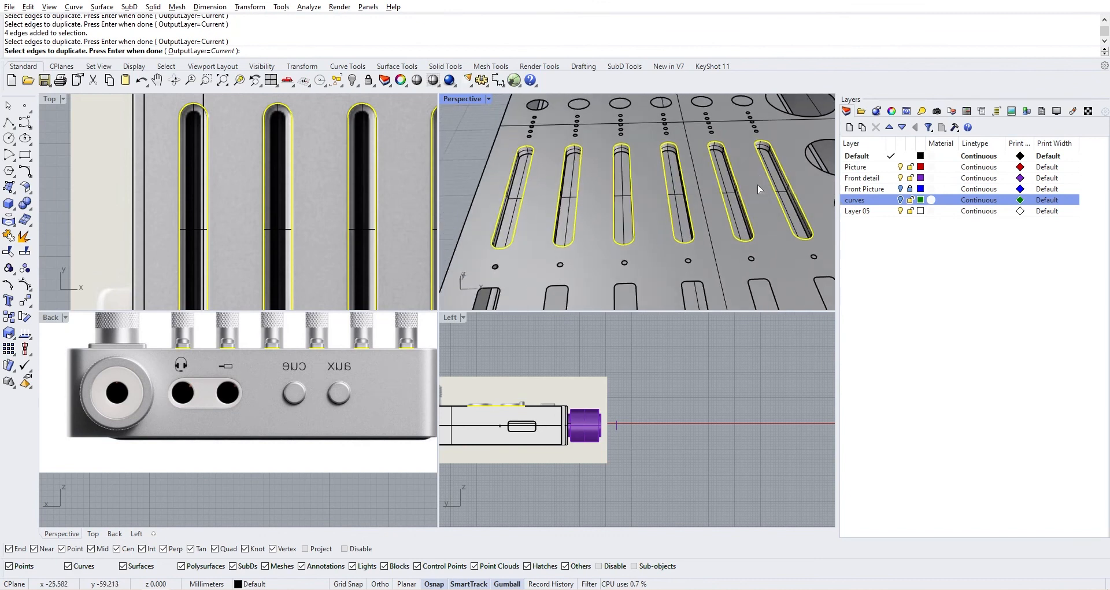
right_click(757, 184)
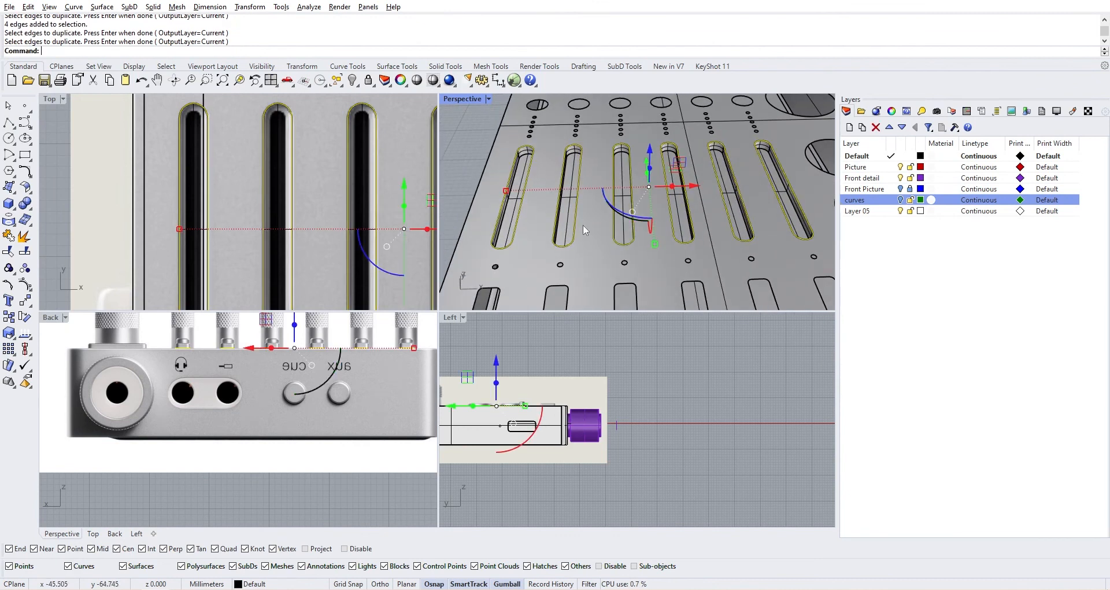
click(9, 236)
click(469, 153)
Step: Offset the rim curve of the first fader slot inward by 0.5 mm
scroll(513, 145, up, 4)
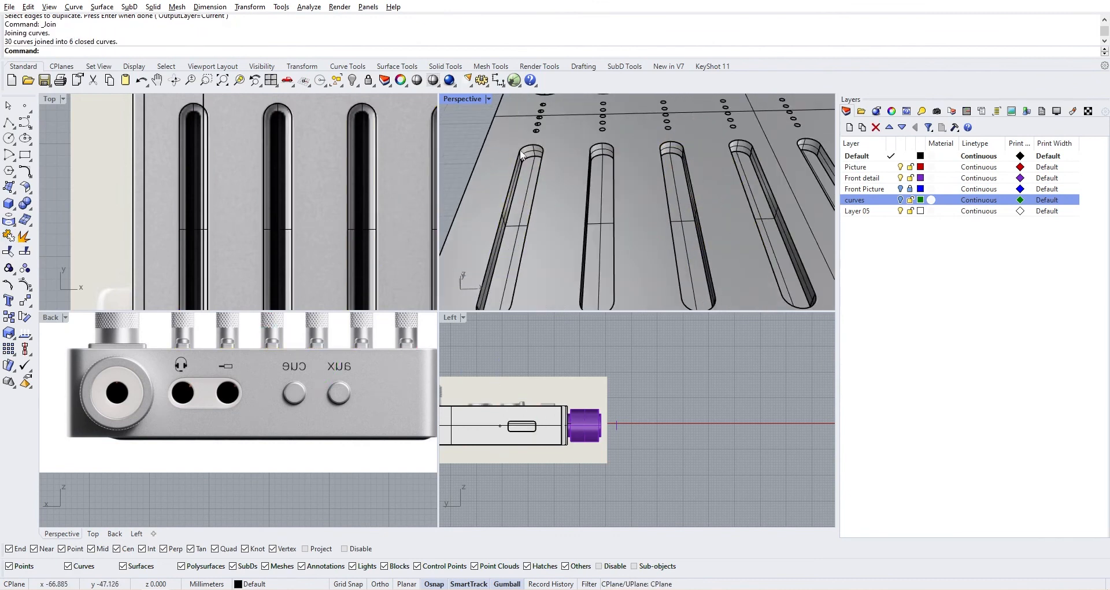
click(522, 150)
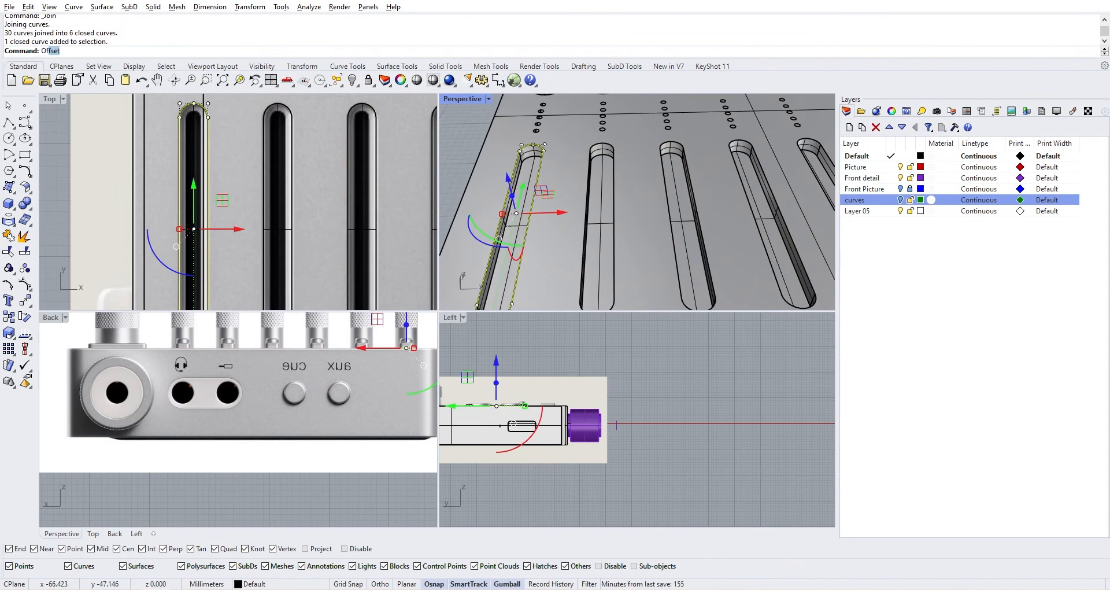
key(Return)
scroll(521, 152, up, 4)
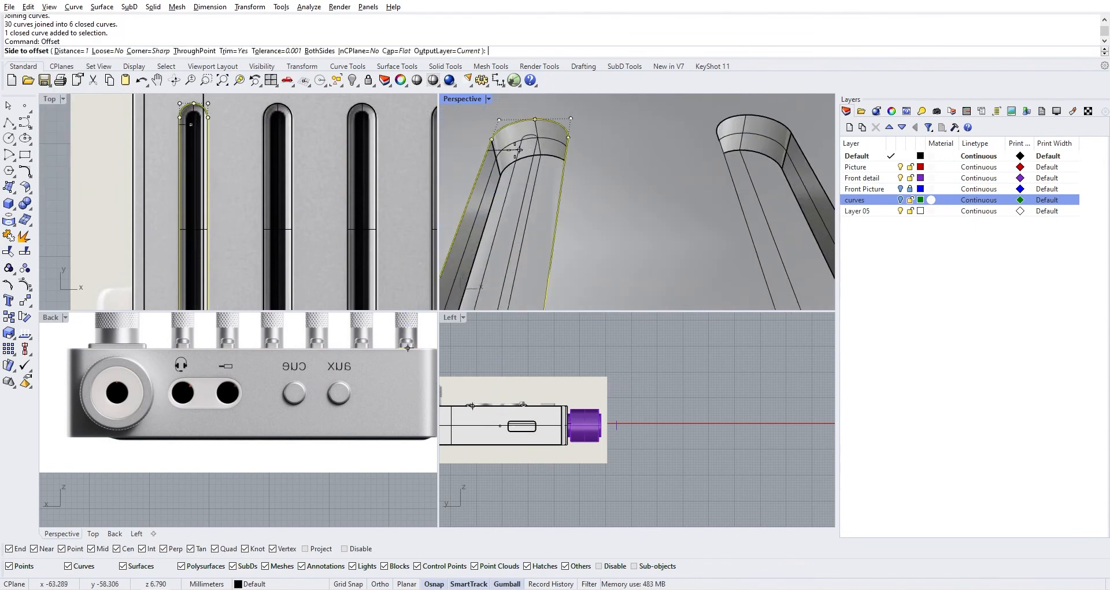
scroll(207, 120, up, 4)
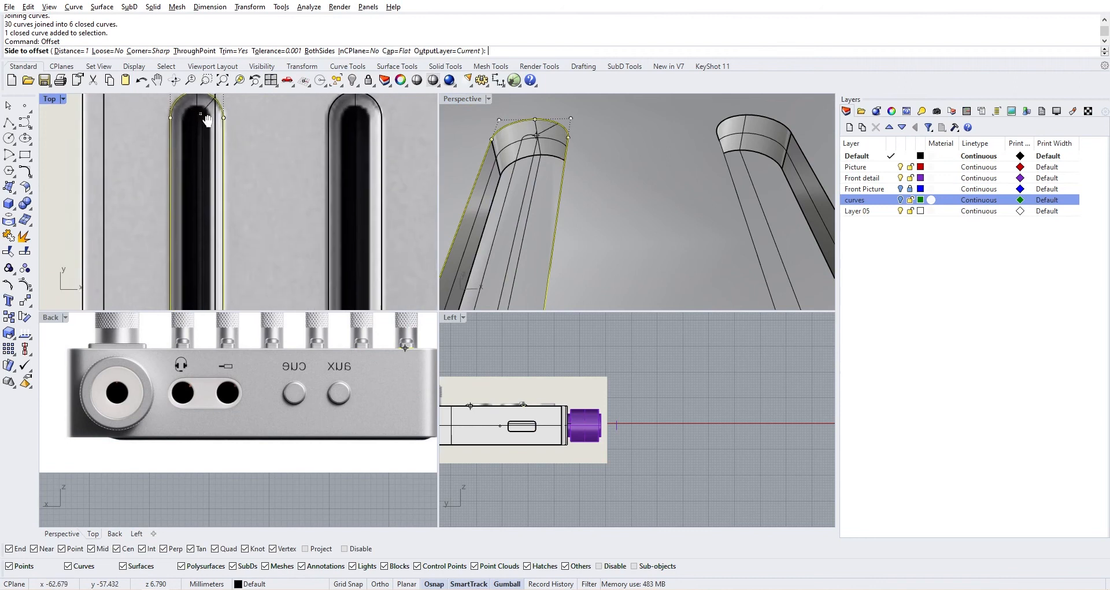
right_drag(207, 121, 219, 147)
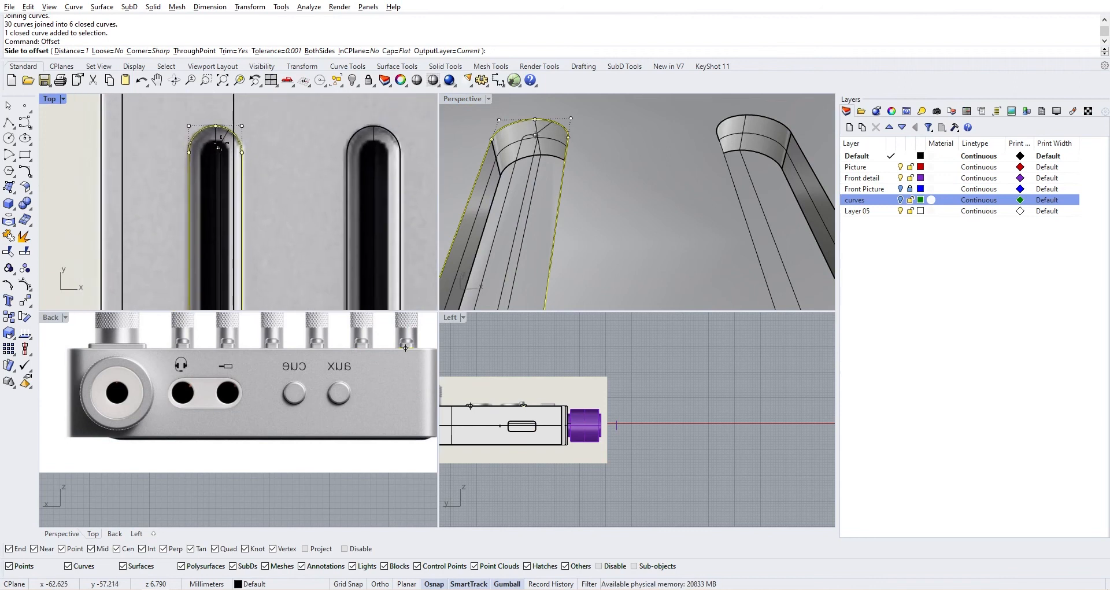
text(0.5)
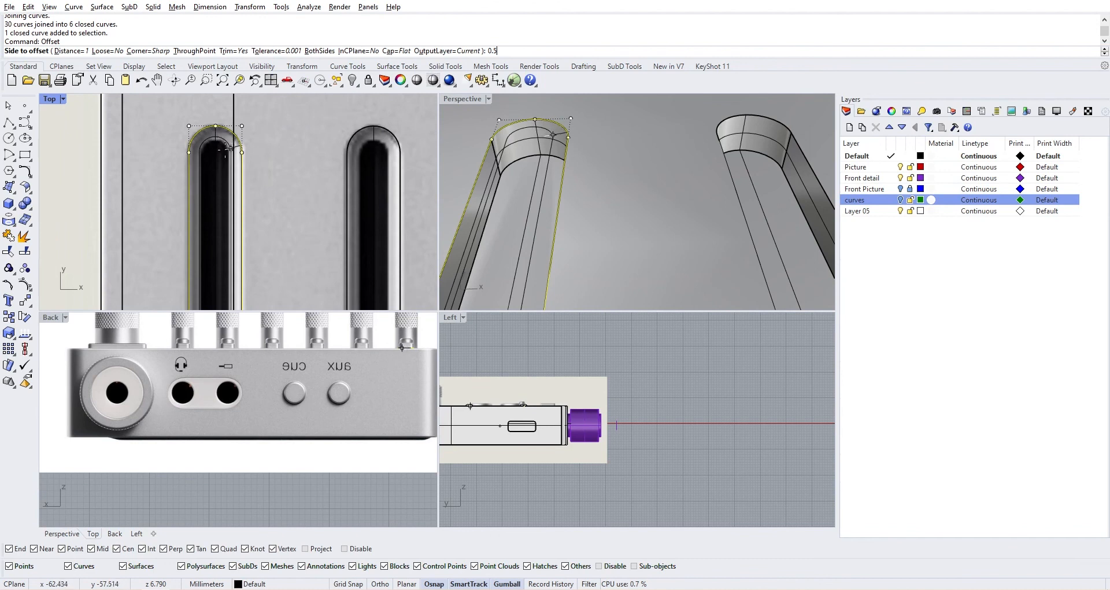
click(230, 150)
Step: Offset the second fader slot's rim curve inward by the same 0.5 mm
click(366, 127)
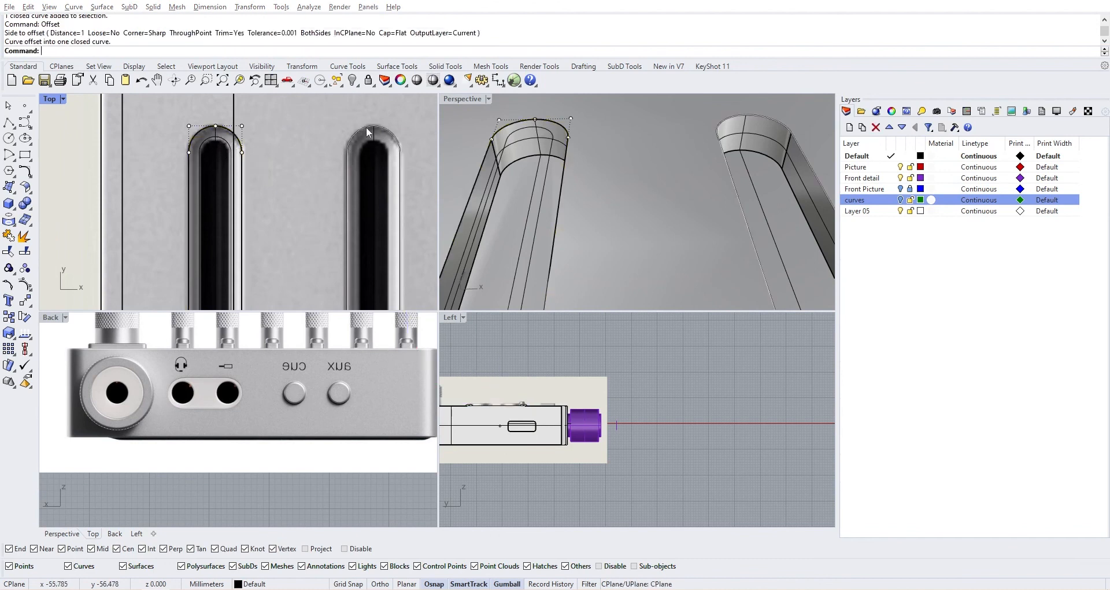
right_click(366, 127)
right_click(366, 128)
click(368, 141)
scroll(368, 141, down, 2)
scroll(368, 141, down, 4)
right_drag(368, 141, 232, 138)
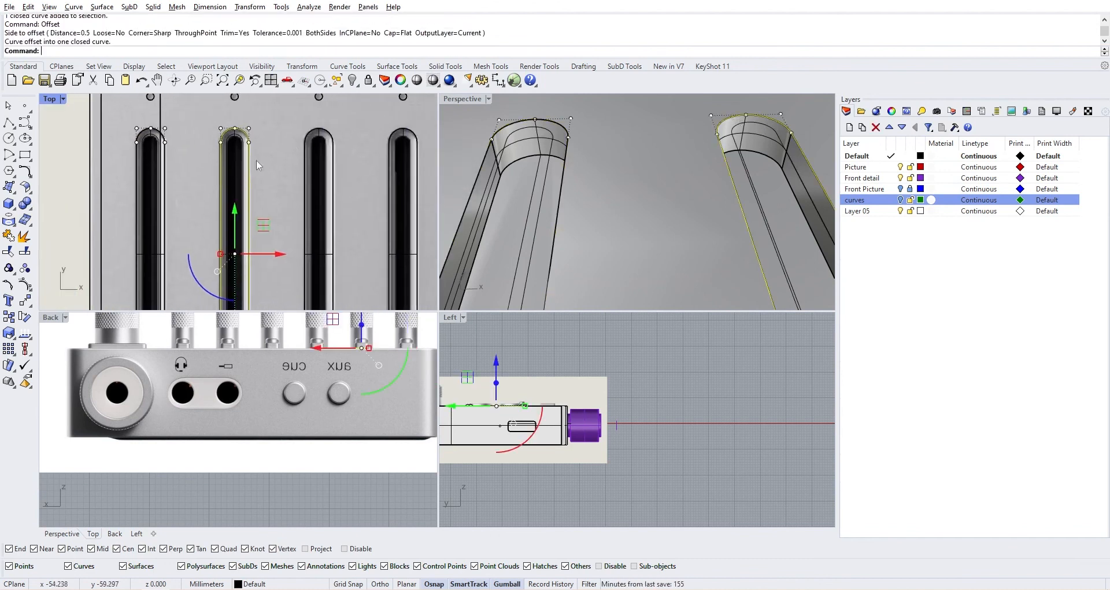
Step: Offset the third fader slot's rim curve inward by 0.5 mm
click(316, 128)
right_click(317, 129)
right_click(316, 129)
click(322, 143)
scroll(323, 154, down, 6)
right_drag(325, 168, 299, 175)
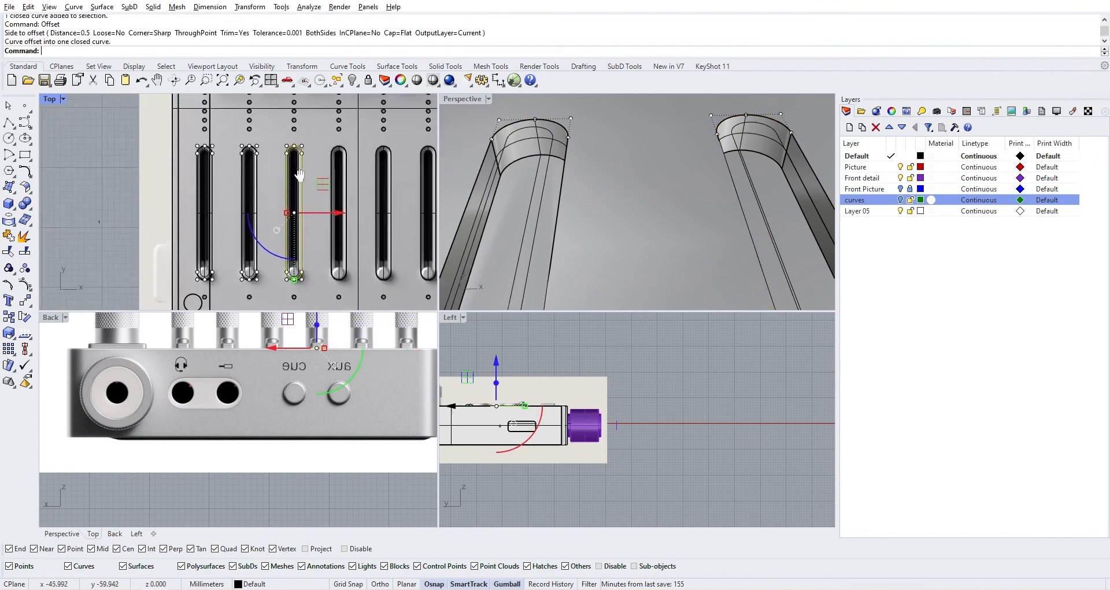
Step: Offset the fourth fader slot's rim curve inward by 0.5 mm and undo the extra repeated offset
scroll(349, 149, up, 4)
click(346, 151)
right_click(345, 153)
right_click(338, 155)
click(335, 147)
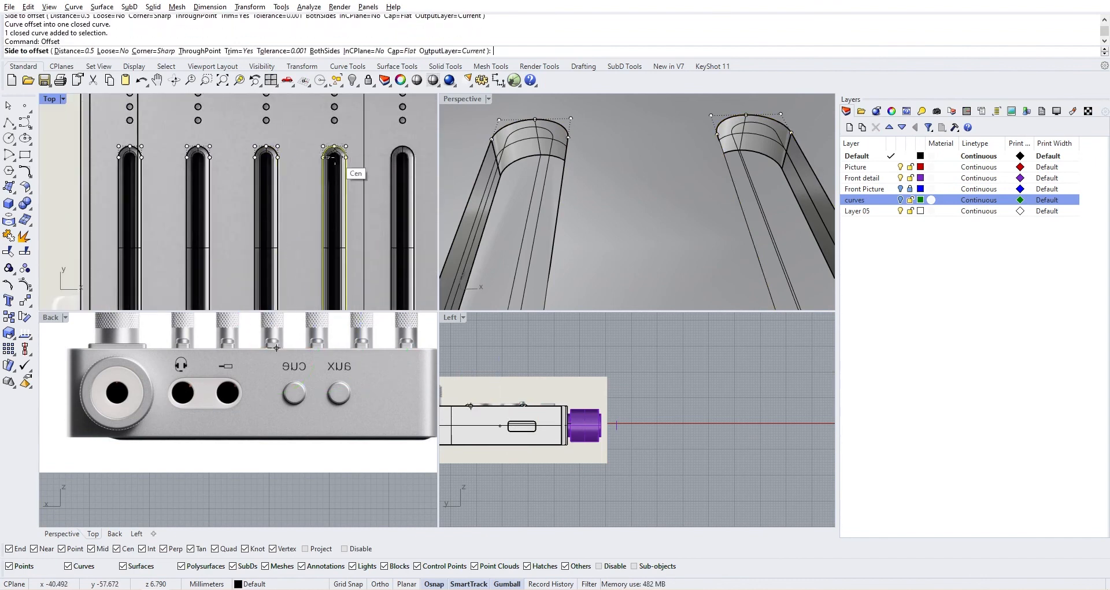
right_drag(348, 159, 301, 162)
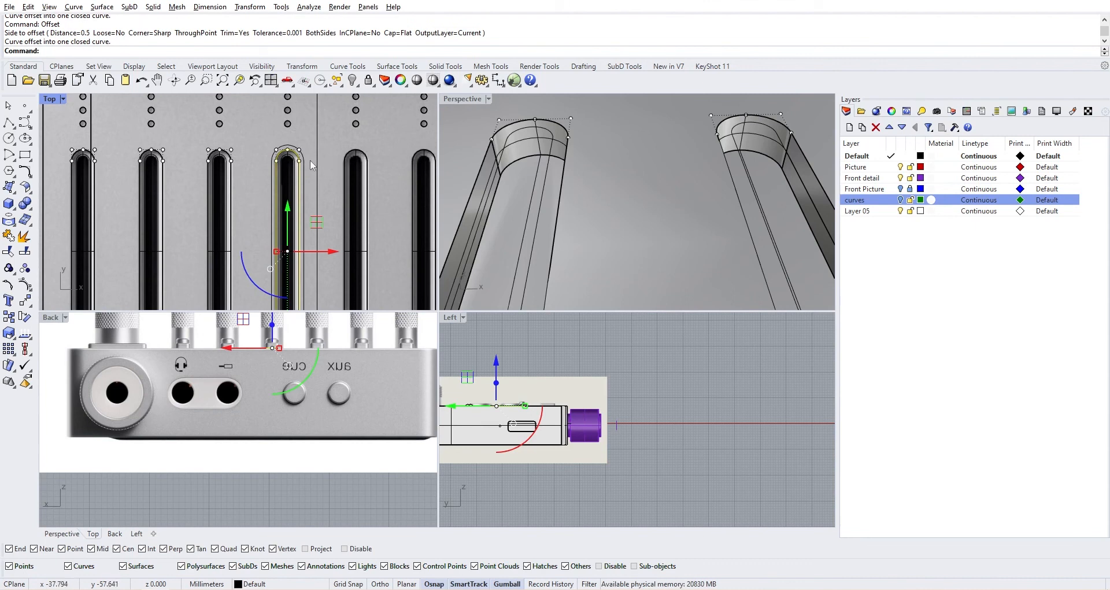
key(ctrl+z)
Step: Offset the fifth fader slot's rim curve inward by 0.5 mm
scroll(324, 150, up, 3)
click(354, 154)
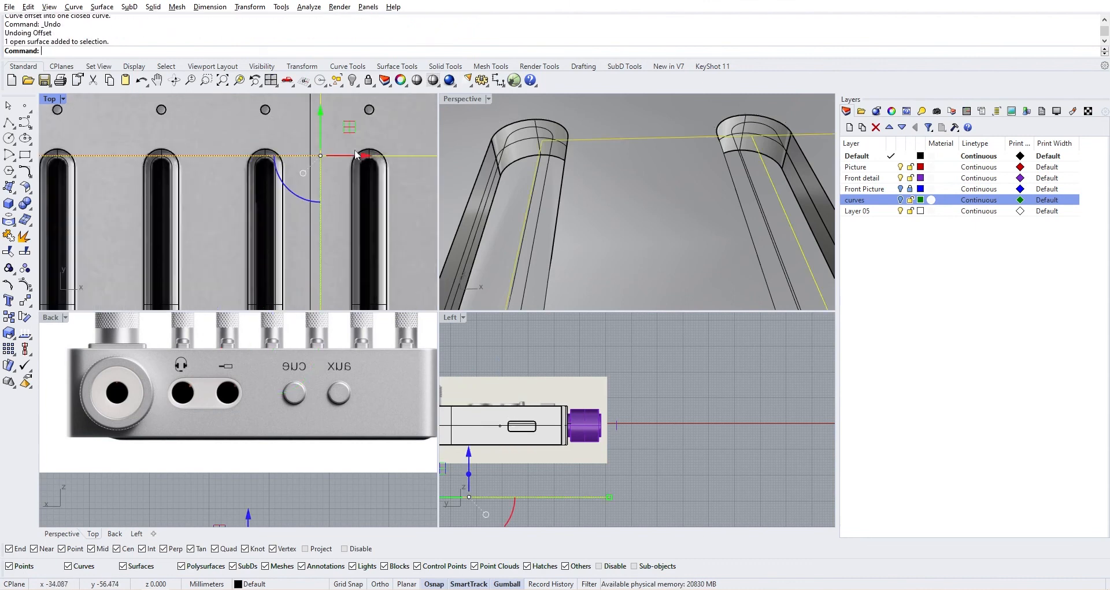
click(383, 152)
click(417, 181)
right_click(399, 176)
click(370, 176)
scroll(370, 176, down, 6)
right_drag(417, 175, 335, 170)
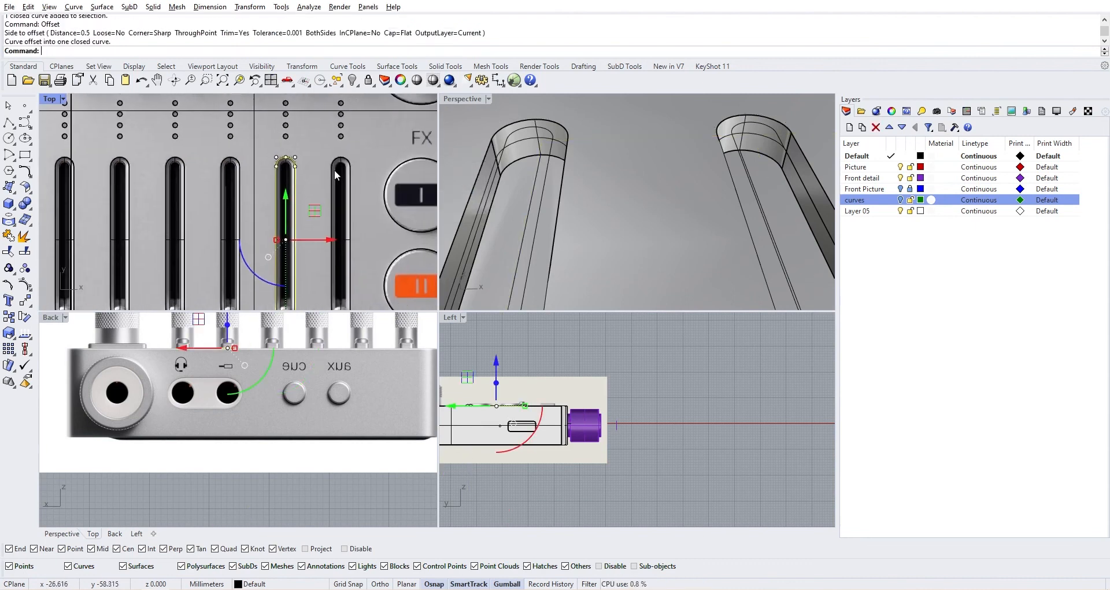
Step: Offset the sixth fader slot's rim curve inward by 0.5 mm
click(343, 158)
click(375, 189)
scroll(341, 174, up, 2)
right_click(344, 172)
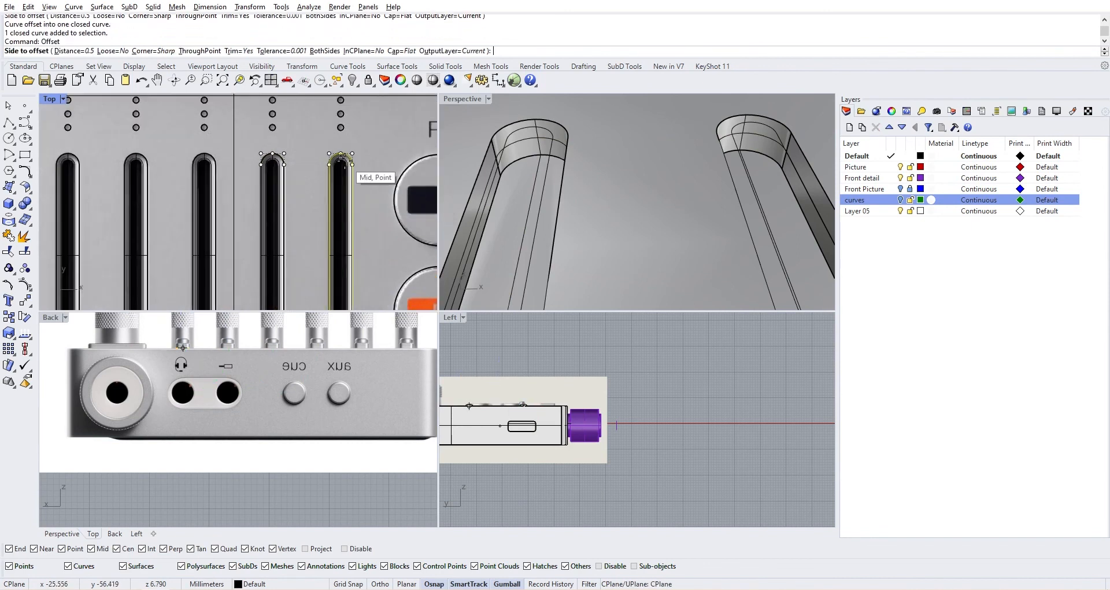
click(341, 170)
scroll(339, 173, down, 6)
right_drag(182, 176, 263, 185)
scroll(260, 185, up, 9)
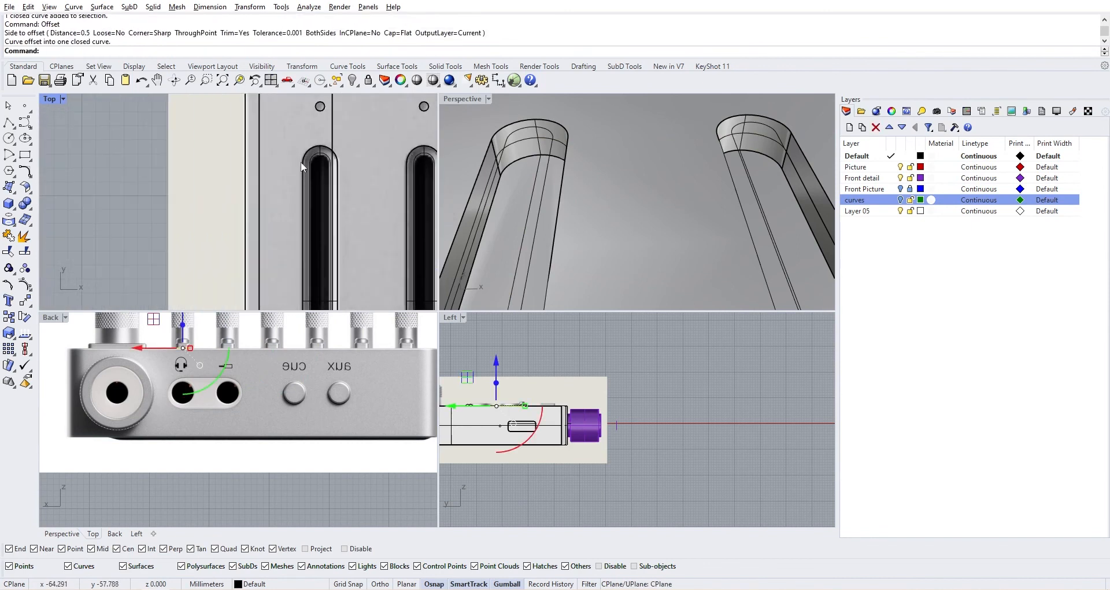
scroll(612, 185, down, 5)
scroll(599, 167, up, 3)
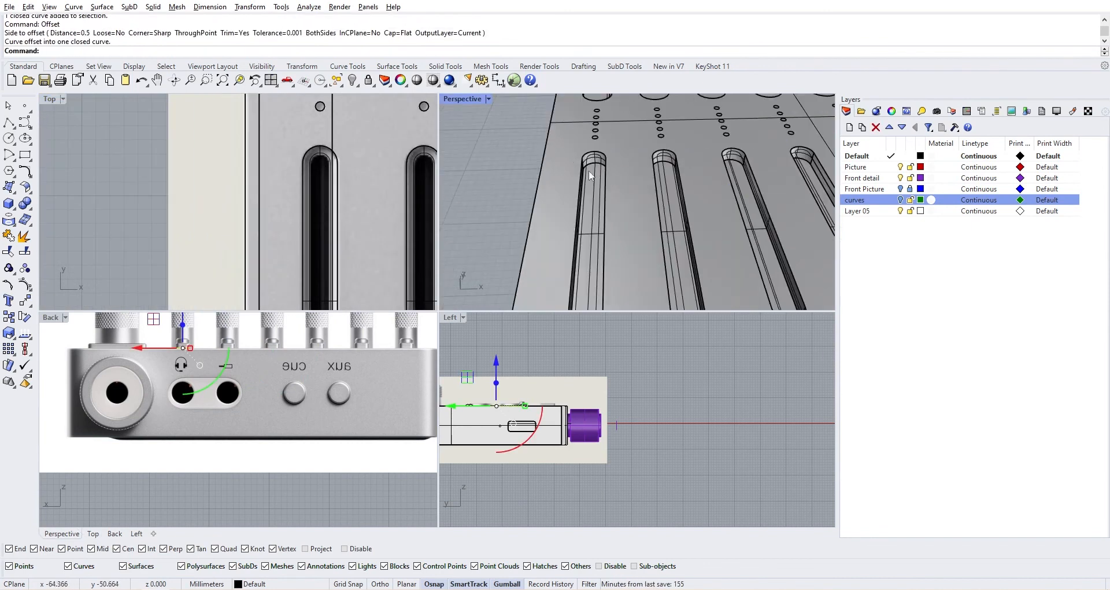
Step: With the first slot's inner outline selected, hide the Picture layer and set the Top view to Shaded display
click(589, 170)
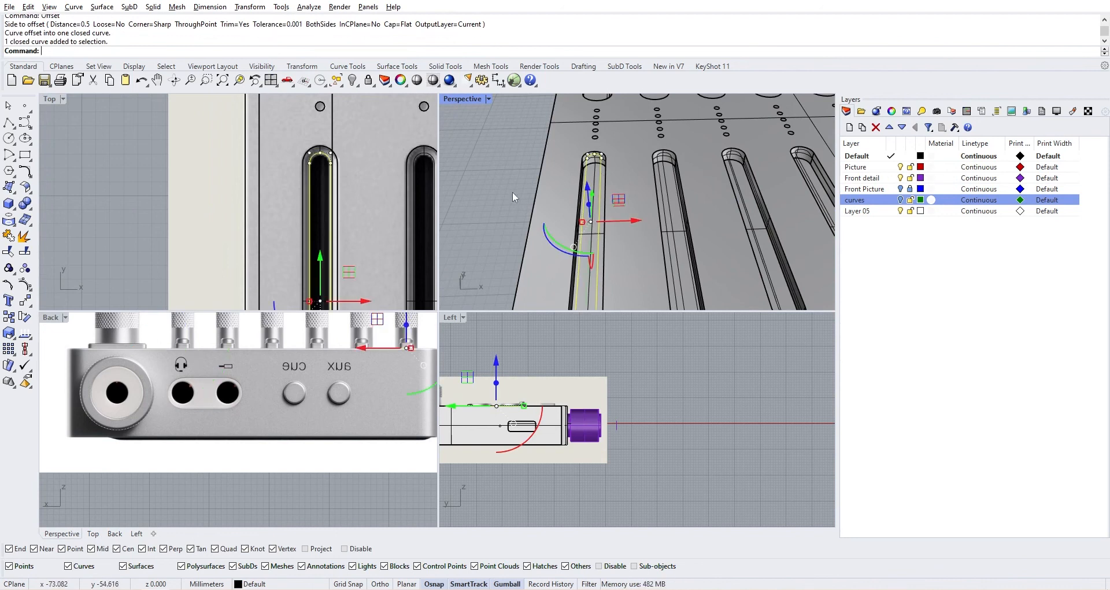
click(900, 178)
click(900, 178)
click(901, 167)
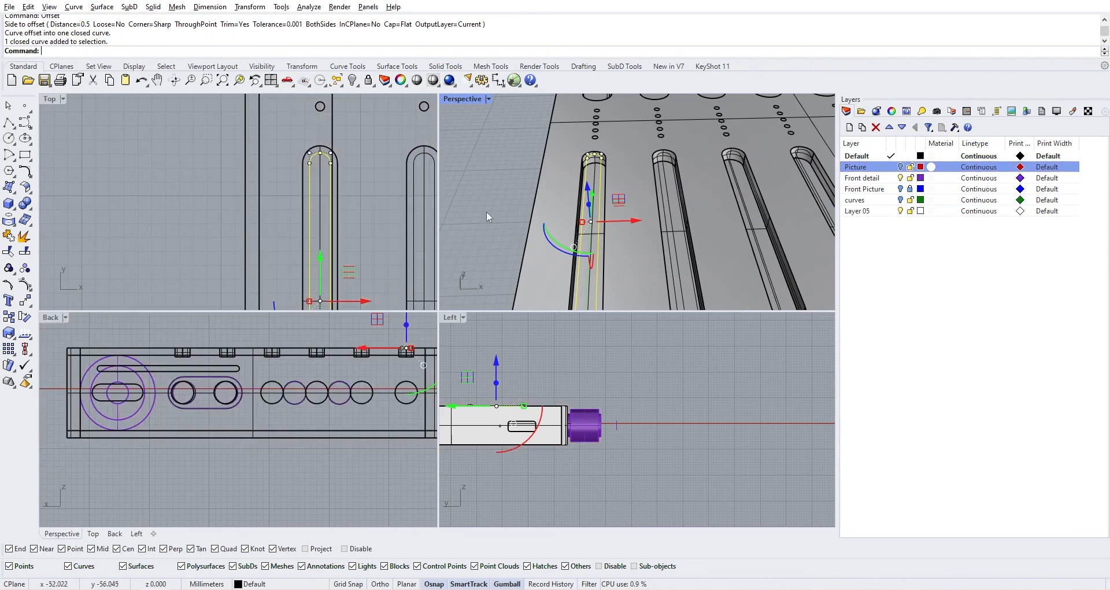
click(49, 100)
click(147, 154)
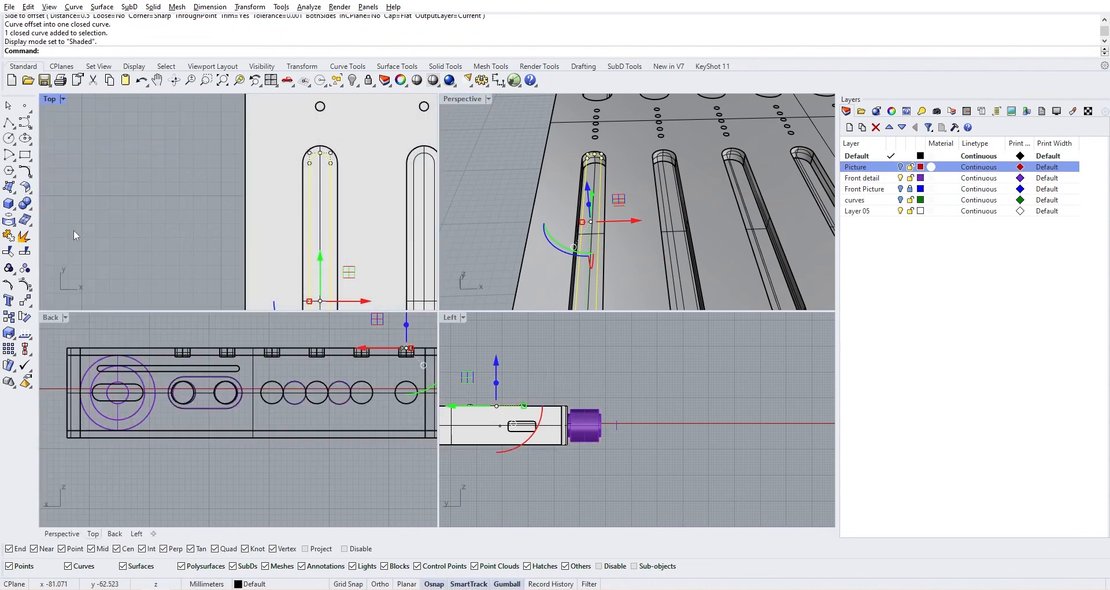
Step: Trim away the floor of the first fader slot inside its inner outline
click(9, 251)
click(320, 177)
scroll(381, 205, down, 2)
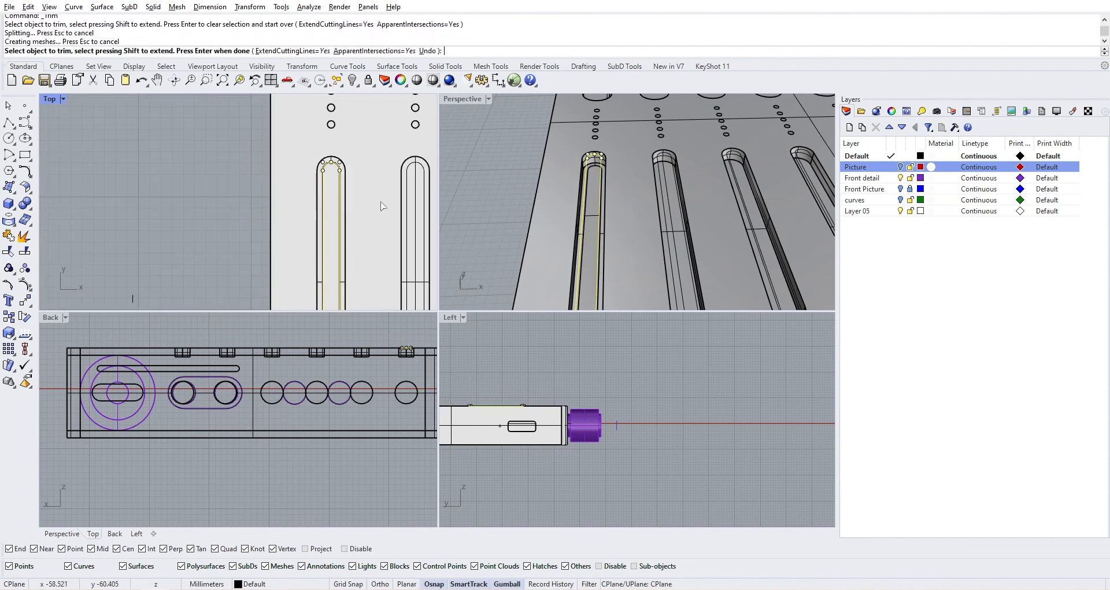
right_drag(380, 205, 321, 201)
right_click(362, 176)
scroll(354, 187, up, 4)
key(Escape)
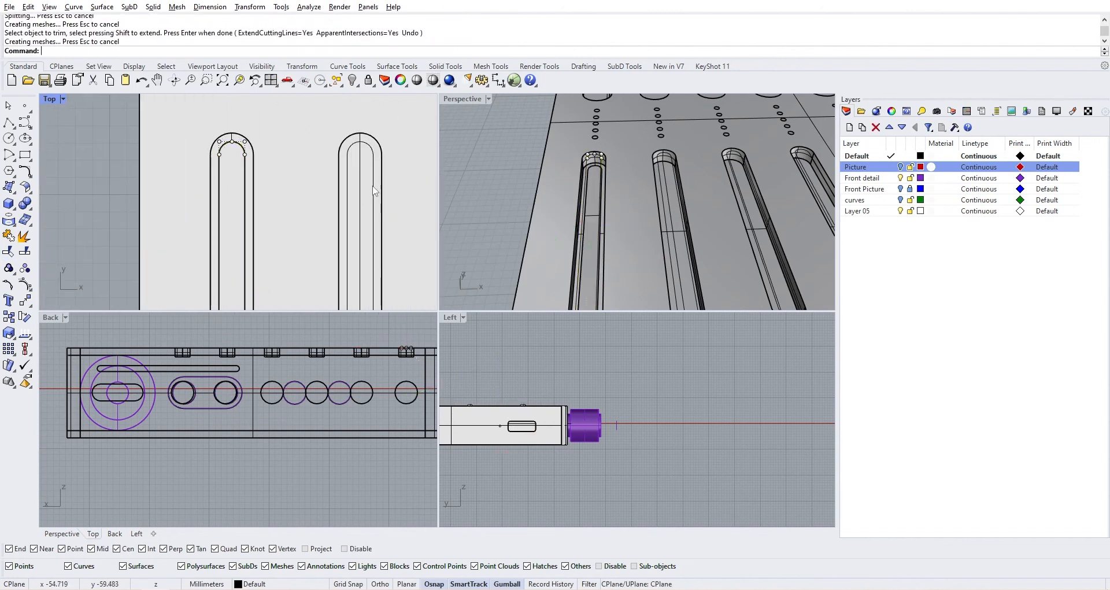
Step: Trim the second fader slot's floor using its inner outline as the cutting curve
click(373, 187)
right_click(361, 185)
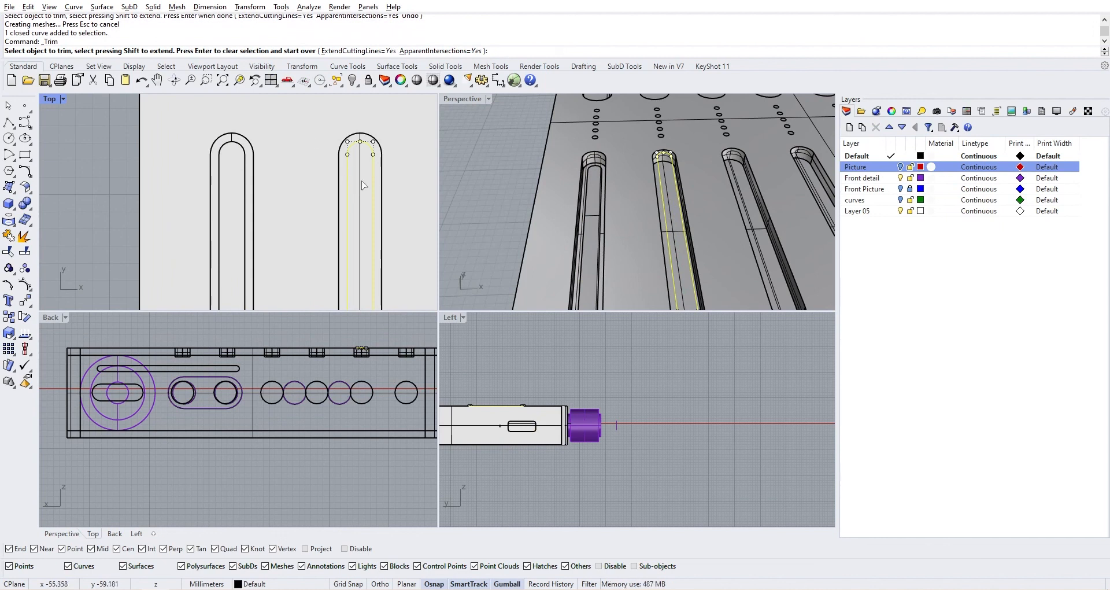
click(361, 181)
right_click(418, 206)
right_drag(406, 210, 234, 158)
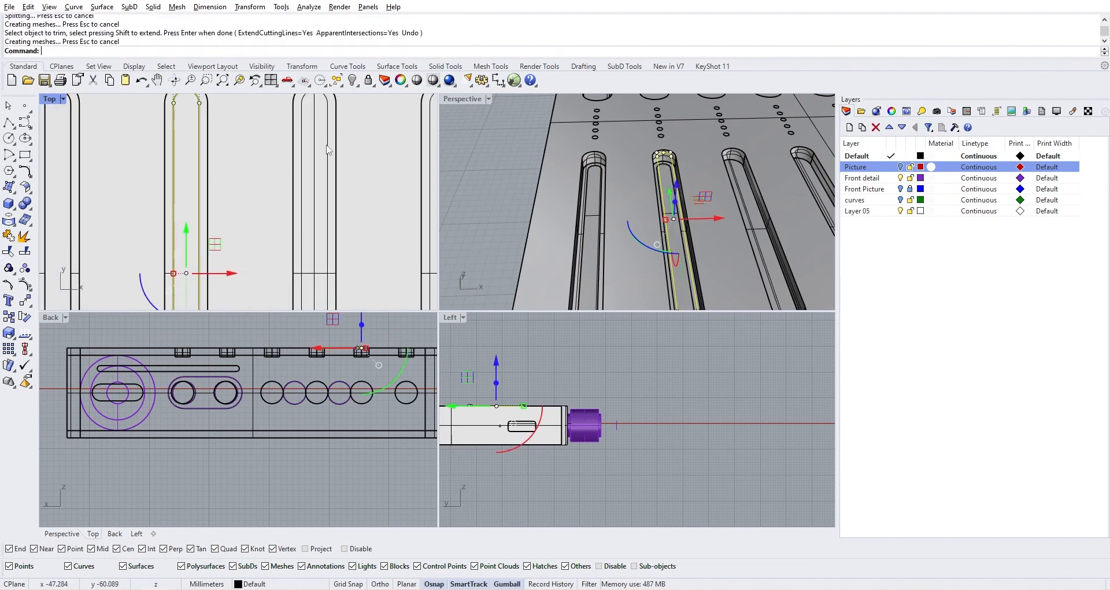
key(Escape)
Step: Trim the third fader slot's floor inside its inner outline
click(328, 150)
right_click(325, 149)
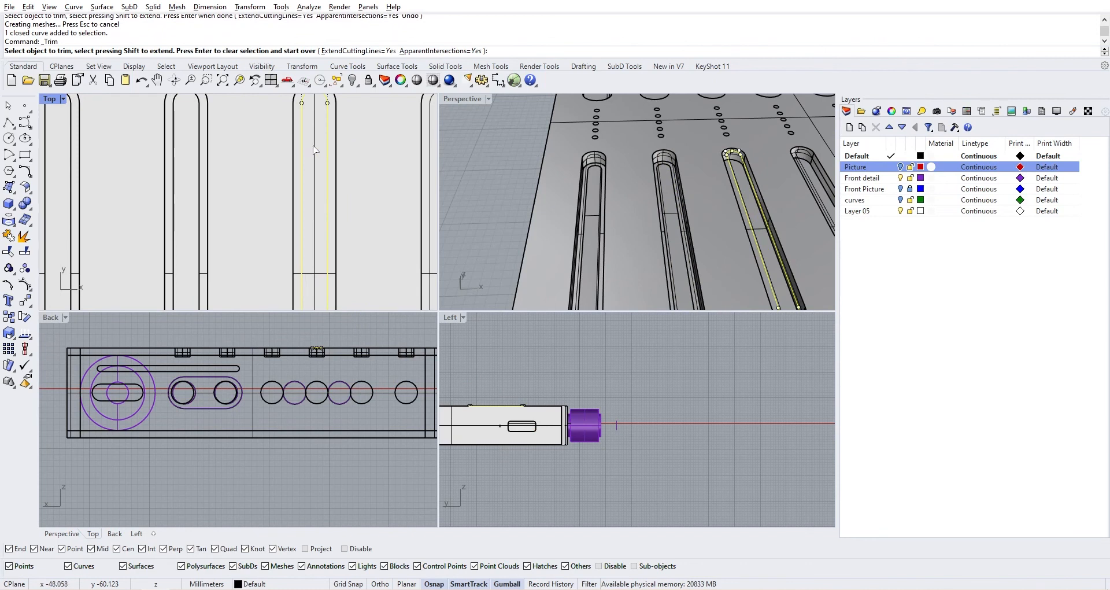
click(314, 146)
right_click(372, 194)
right_drag(361, 195, 282, 185)
key(Escape)
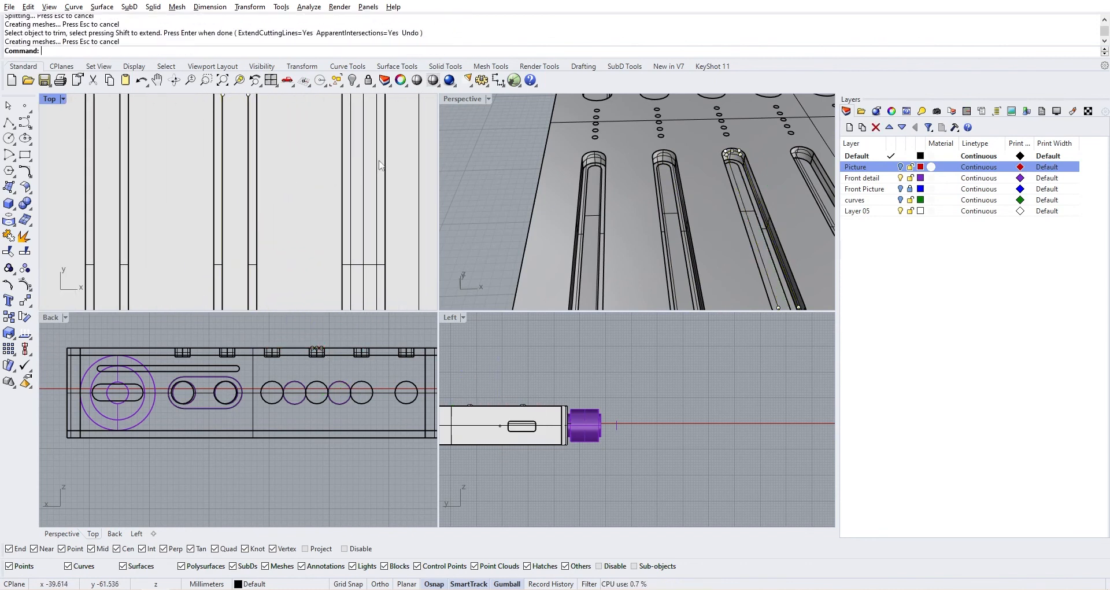
Step: Trim the fourth fader slot's floor inside its inner outline
click(377, 164)
right_click(319, 188)
right_drag(377, 165, 286, 187)
click(310, 176)
right_click(377, 202)
key(Escape)
Step: Trim the fifth fader slot's floor inside its inner outline
click(337, 171)
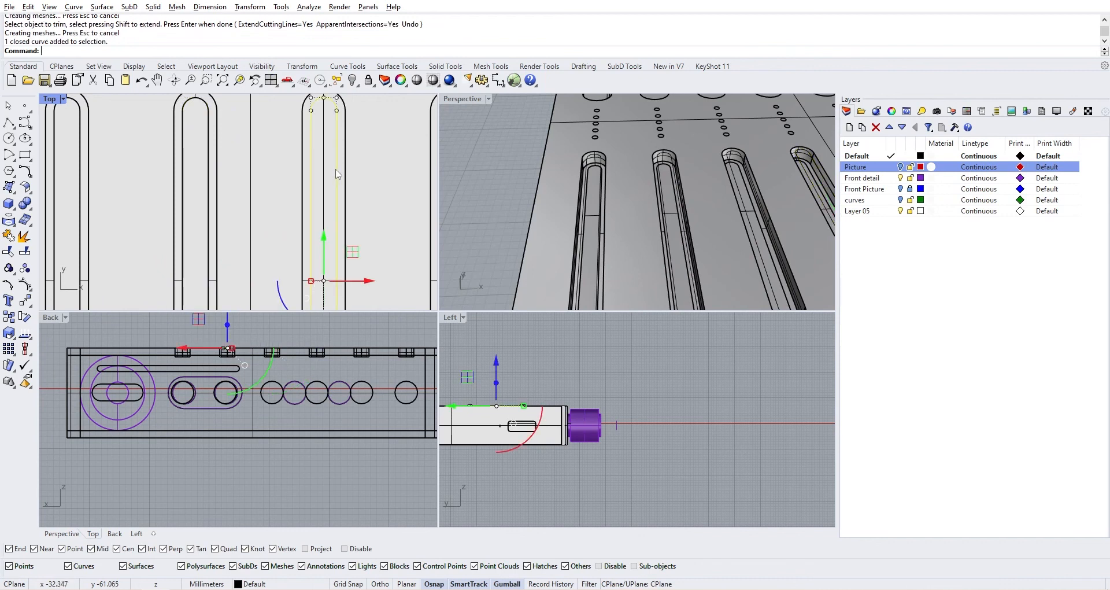
right_click(336, 170)
click(324, 166)
scroll(350, 170, down, 4)
right_drag(364, 172, 284, 171)
scroll(329, 164, up, 2)
right_click(347, 164)
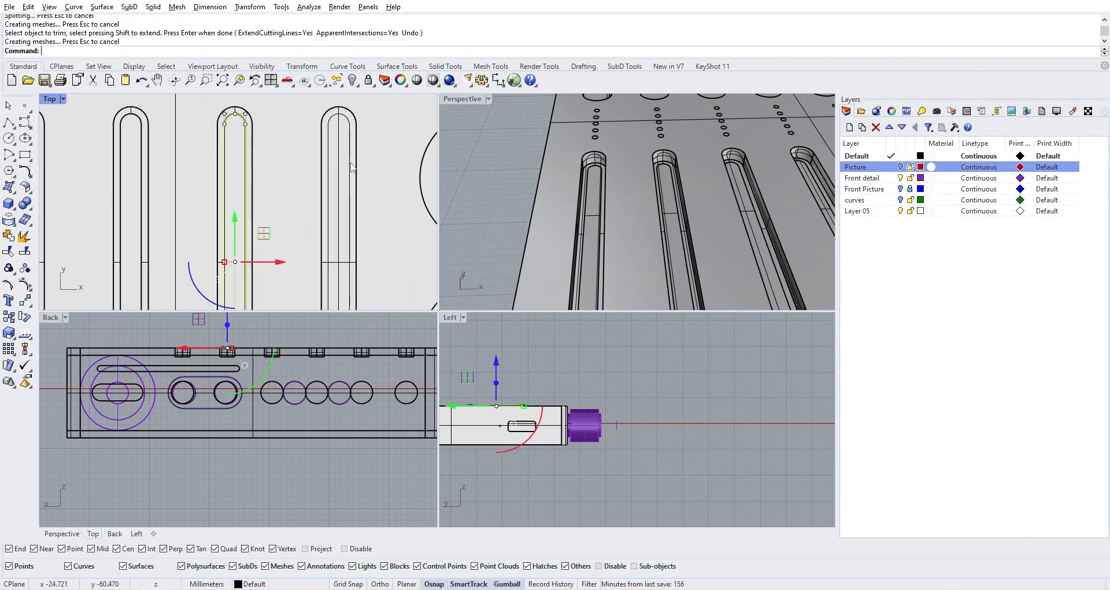
key(Escape)
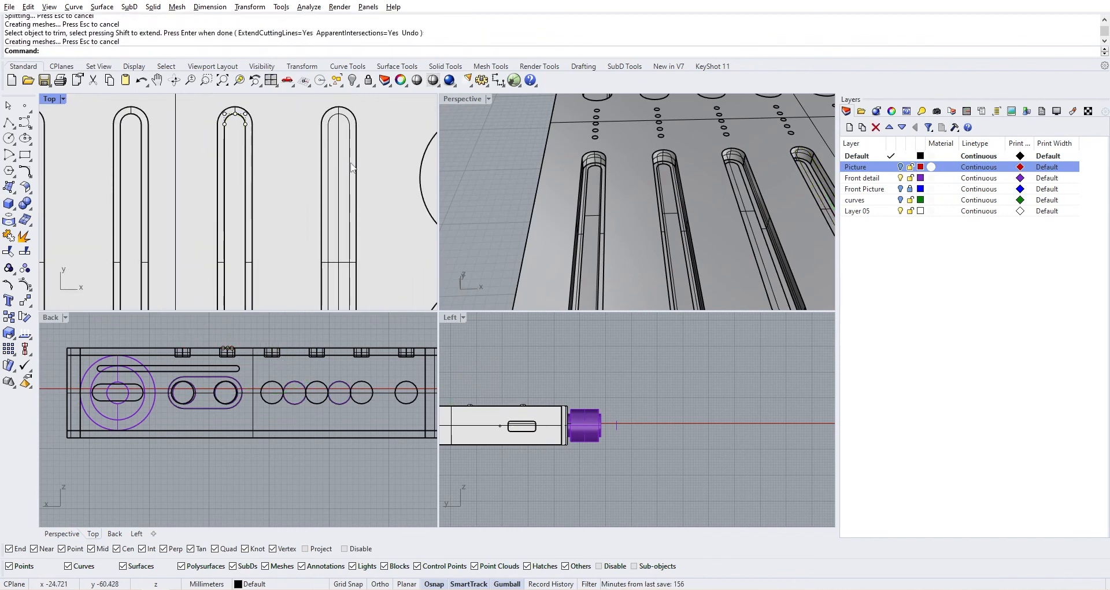
Step: Trim the sixth fader slot's floor inside its inner outline
right_drag(532, 180, 480, 161)
click(351, 137)
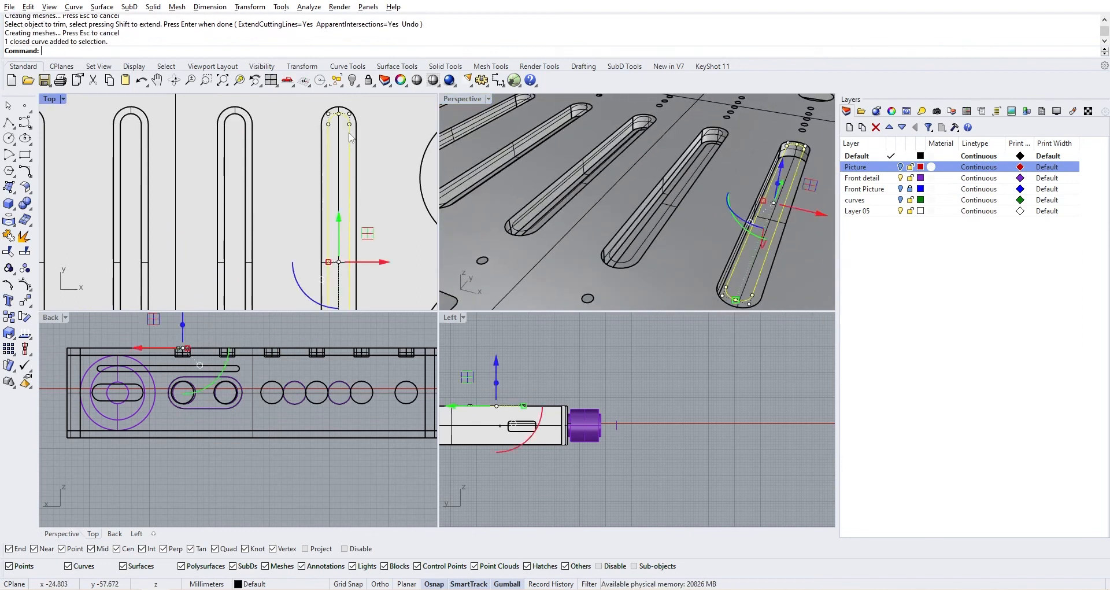
right_click(349, 134)
click(340, 142)
scroll(417, 199, down, 6)
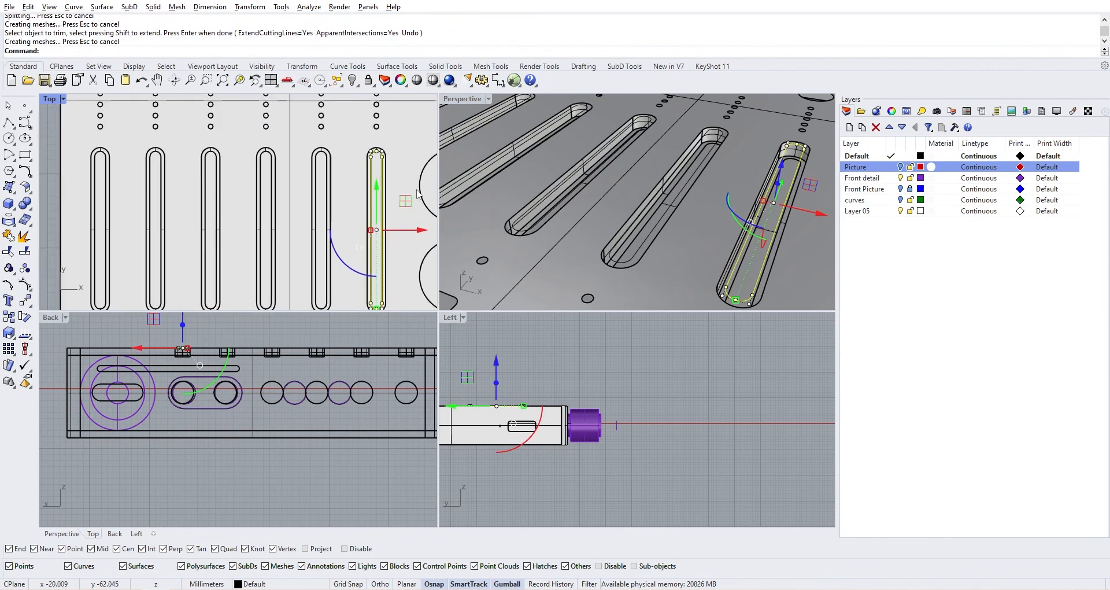
key(Escape)
Step: Inspect the trimmed fader slots in the Perspective view and compare them with the close-up reference photo in the photo viewer
scroll(230, 183, down, 6)
scroll(660, 207, down, 6)
mouse_move(659, 203)
right_down()
mouse_move(707, 217)
mouse_move(678, 203)
right_up()
scroll(671, 191, up, 6)
click(622, 154)
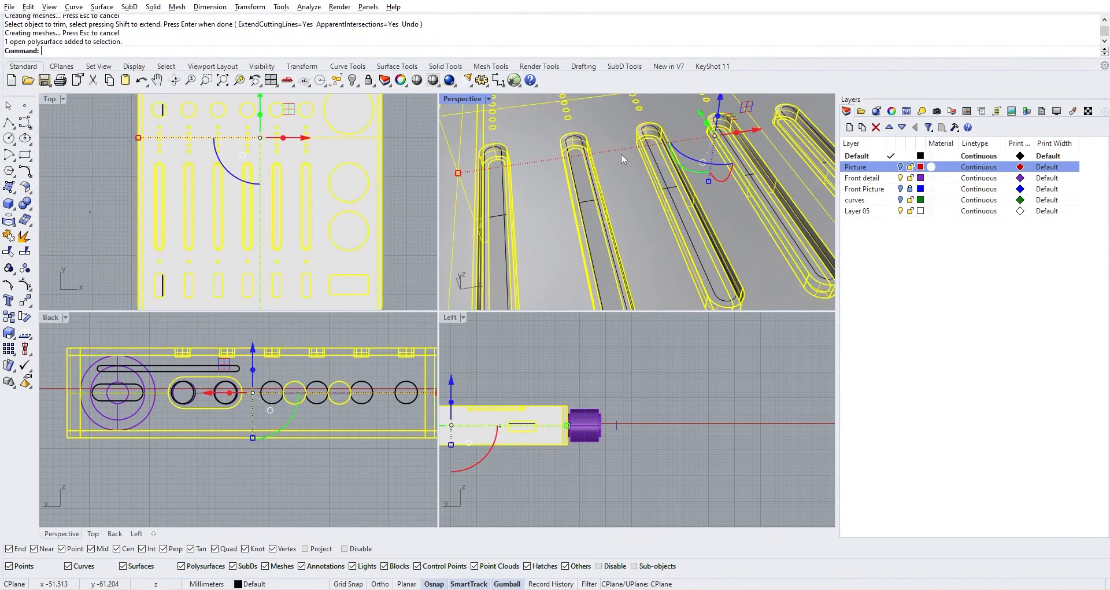
scroll(615, 153, down, 2)
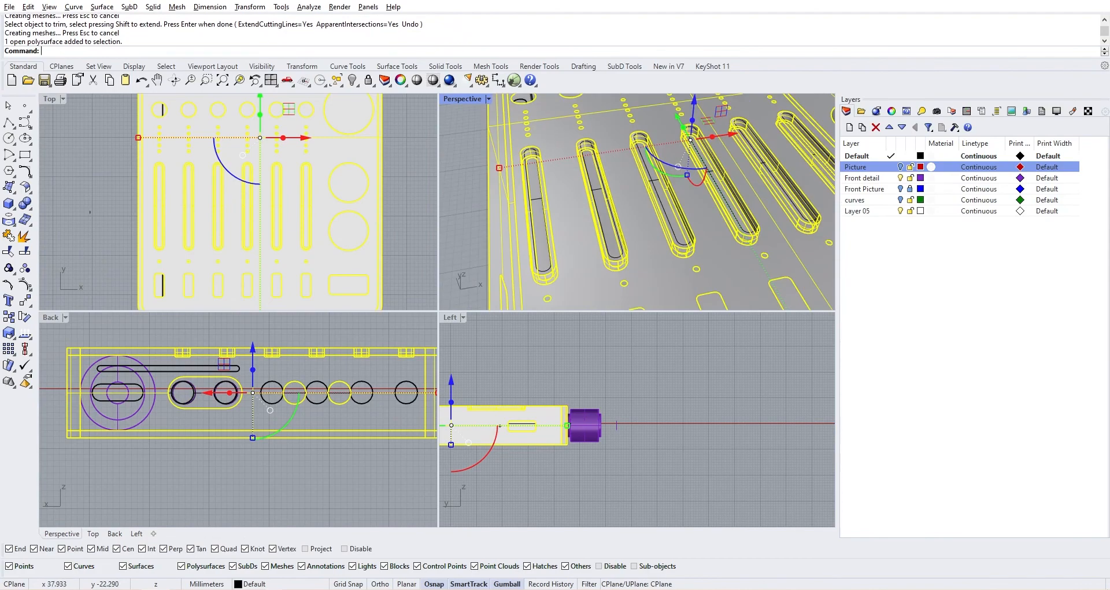
key(alt+Tab)
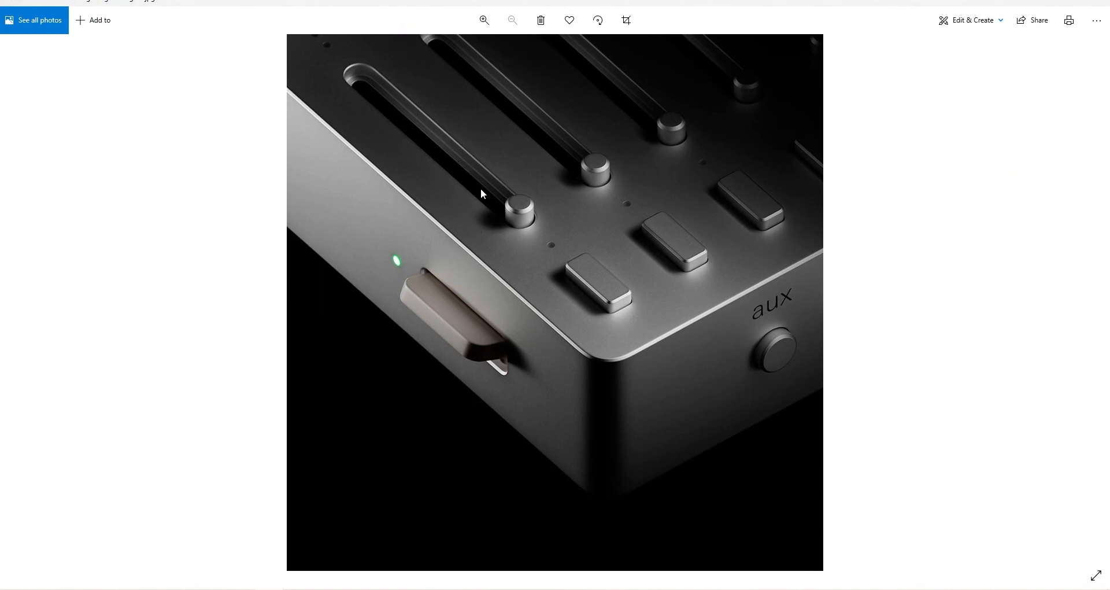
scroll(599, 273, up, 1)
key(alt+Tab)
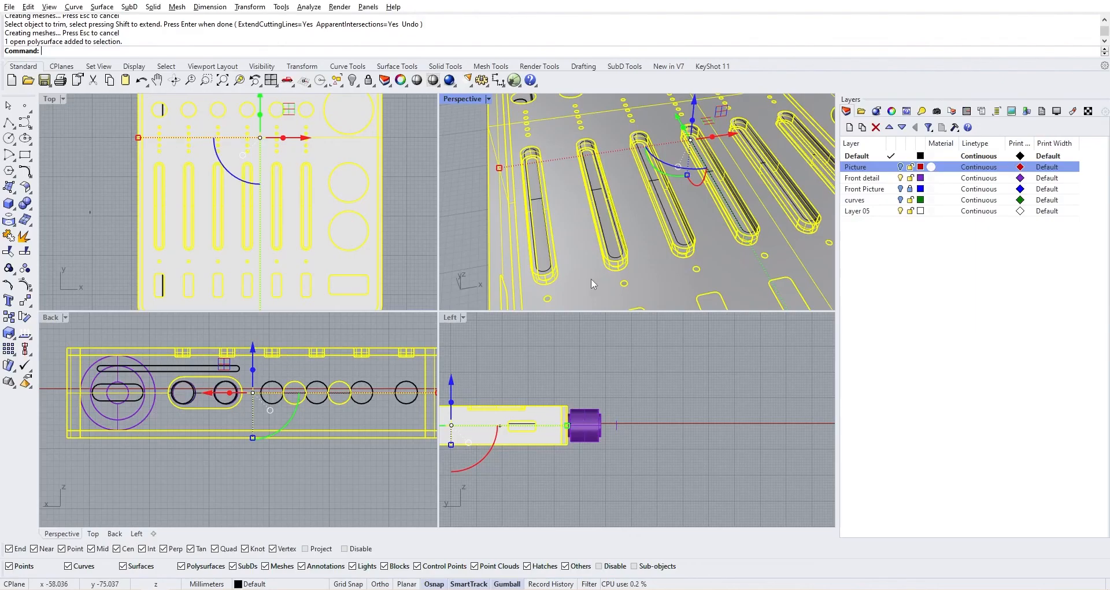
scroll(545, 215, down, 9)
click(461, 229)
right_drag(461, 228, 501, 210)
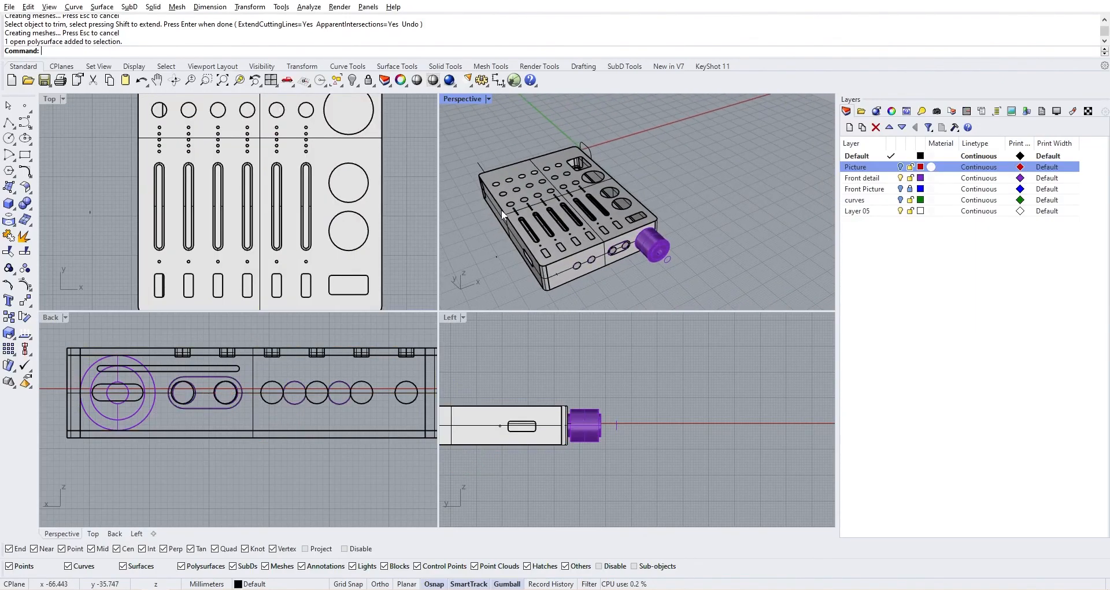
Step: Offset the mixer body's surfaces inward by 1 mm with OffsetSrf, flipping all directions and keeping the Solid option on
double_click(457, 102)
scroll(412, 297, down, 4)
mouse_move(411, 297)
right_down()
mouse_move(463, 292)
mouse_move(425, 294)
right_up()
shift+right_drag(425, 294, 538, 295)
mouse_move(538, 295)
right_down()
mouse_move(533, 240)
mouse_move(535, 295)
right_up()
scroll(445, 313, up, 7)
click(437, 380)
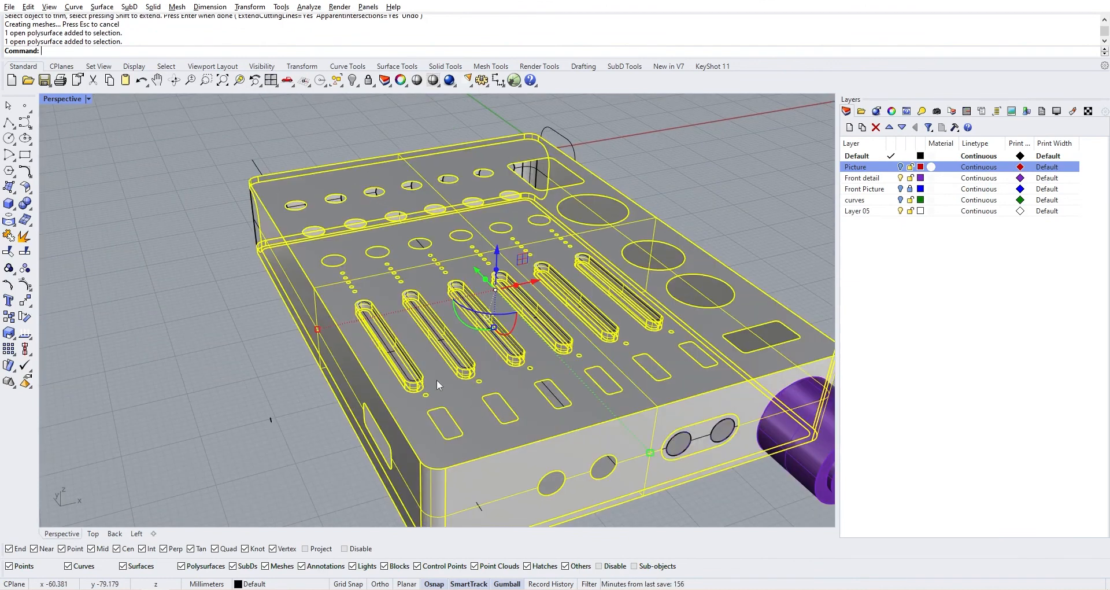
right_drag(415, 382, 445, 303)
text(off)
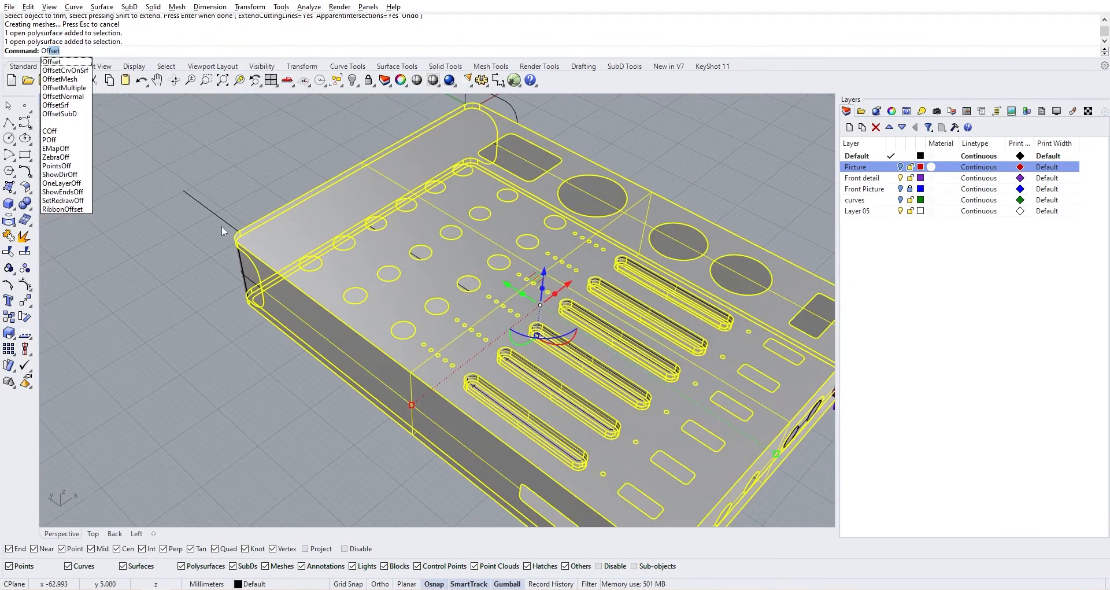
click(65, 108)
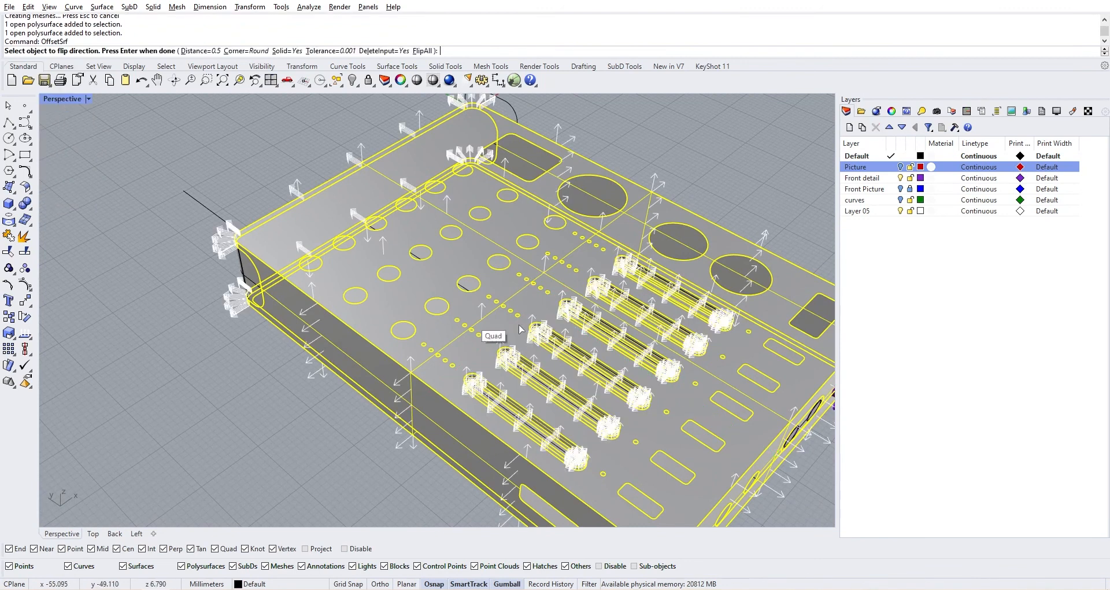
scroll(527, 314, down, 2)
right_drag(527, 314, 487, 283)
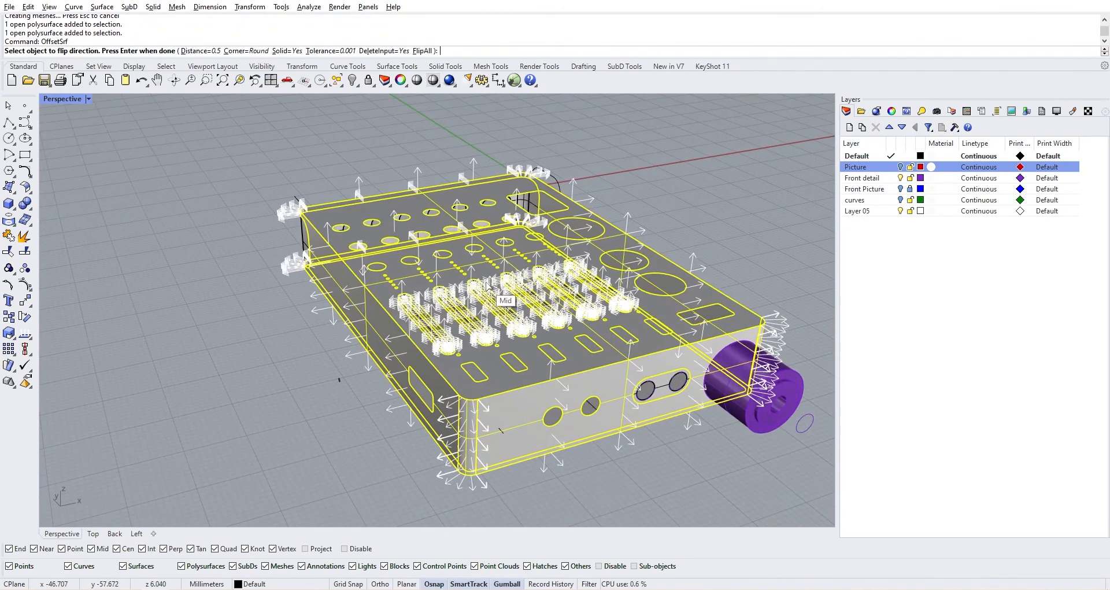
click(420, 52)
right_drag(596, 321, 579, 295)
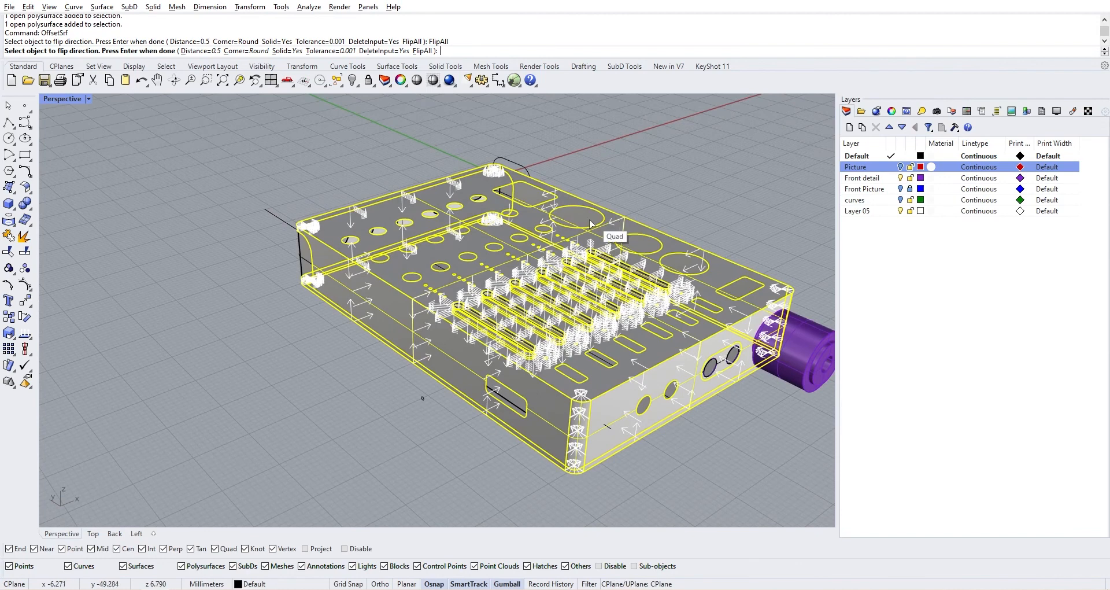
right_drag(590, 223, 583, 242)
right_drag(430, 224, 454, 228)
mouse_move(470, 276)
right_down()
mouse_move(508, 325)
mouse_move(473, 269)
right_up()
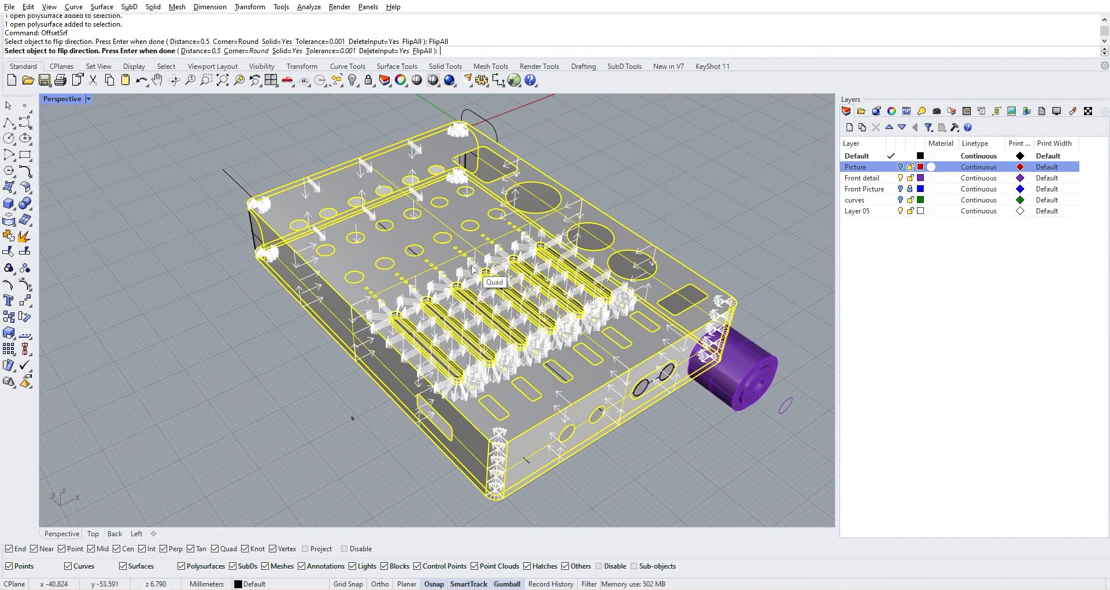
key(Return)
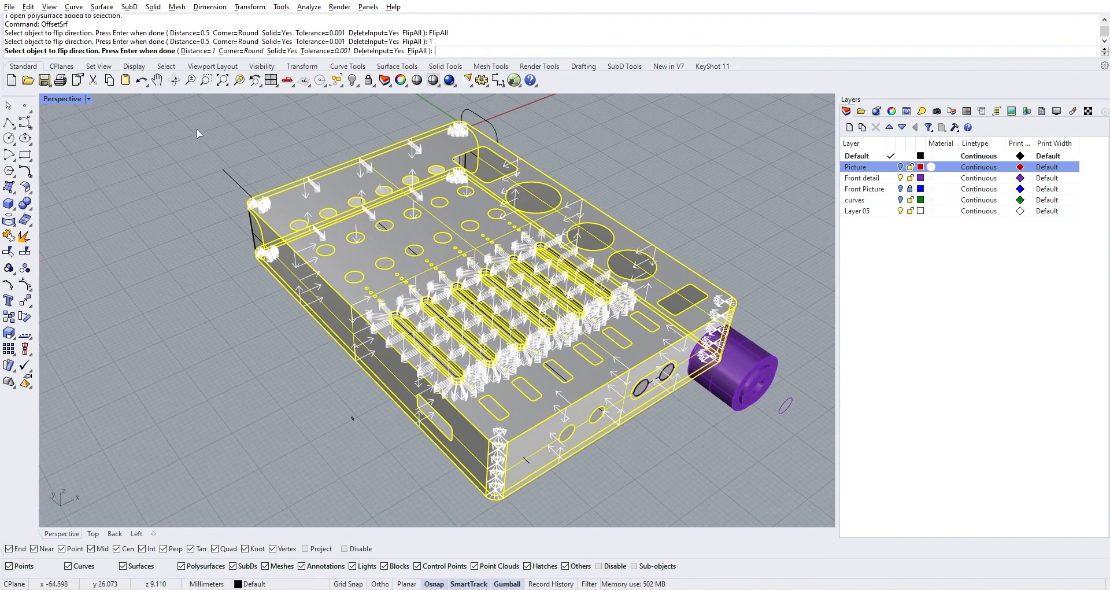
key(Return)
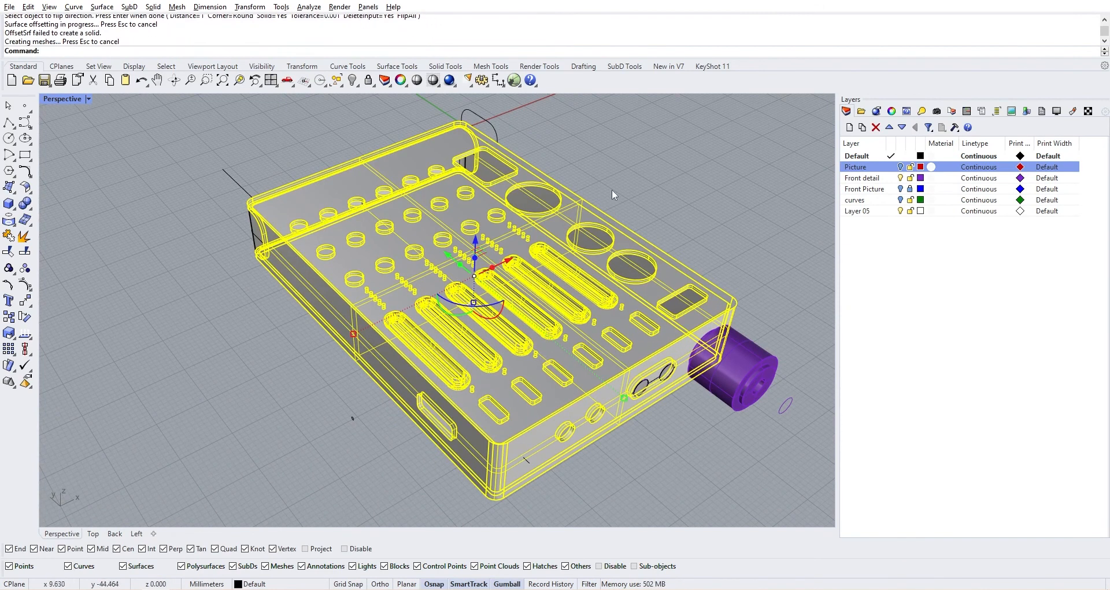
click(612, 191)
Step: Offset the back panel with the row of round jack holes inward by 1 mm as a solid, flipping its direction
scroll(587, 220, up, 6)
scroll(576, 234, down, 3)
right_drag(573, 235, 567, 314)
scroll(414, 295, down, 6)
scroll(480, 283, up, 5)
click(543, 282)
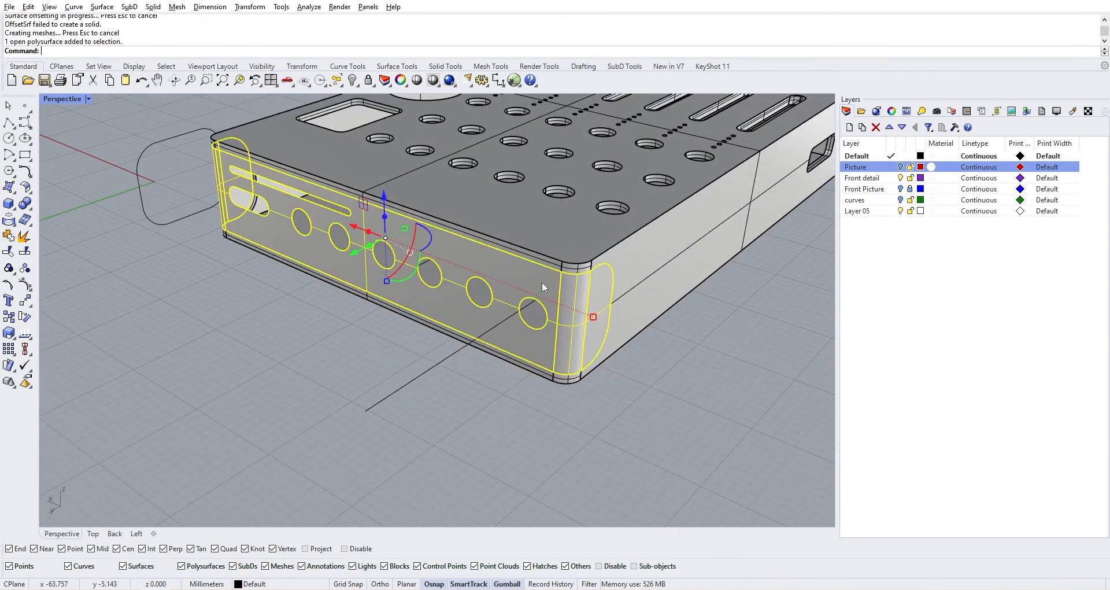
key(Return)
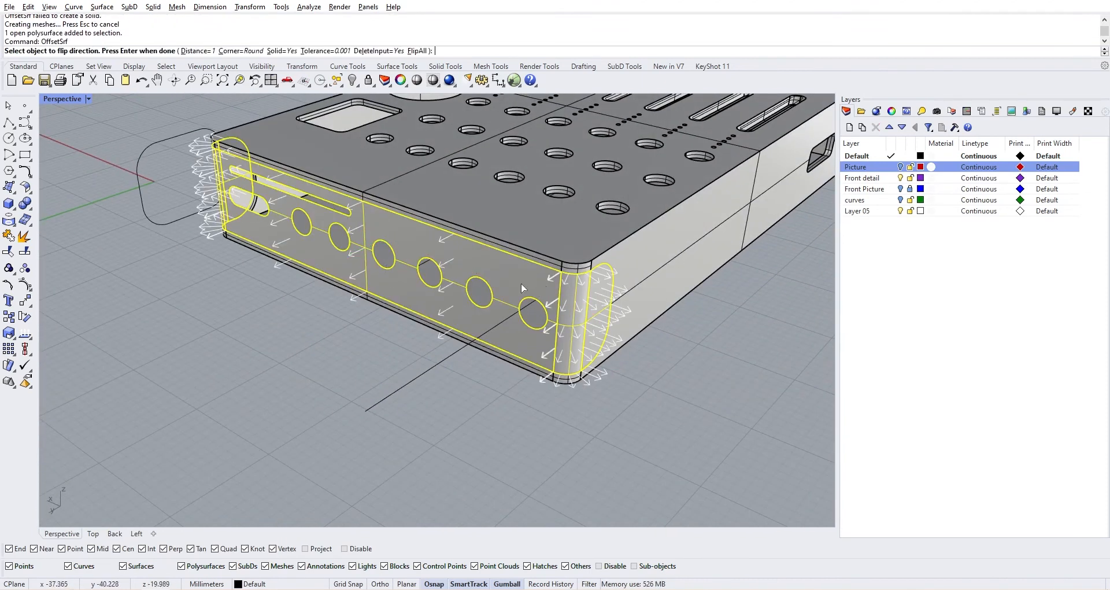
click(409, 51)
key(Return)
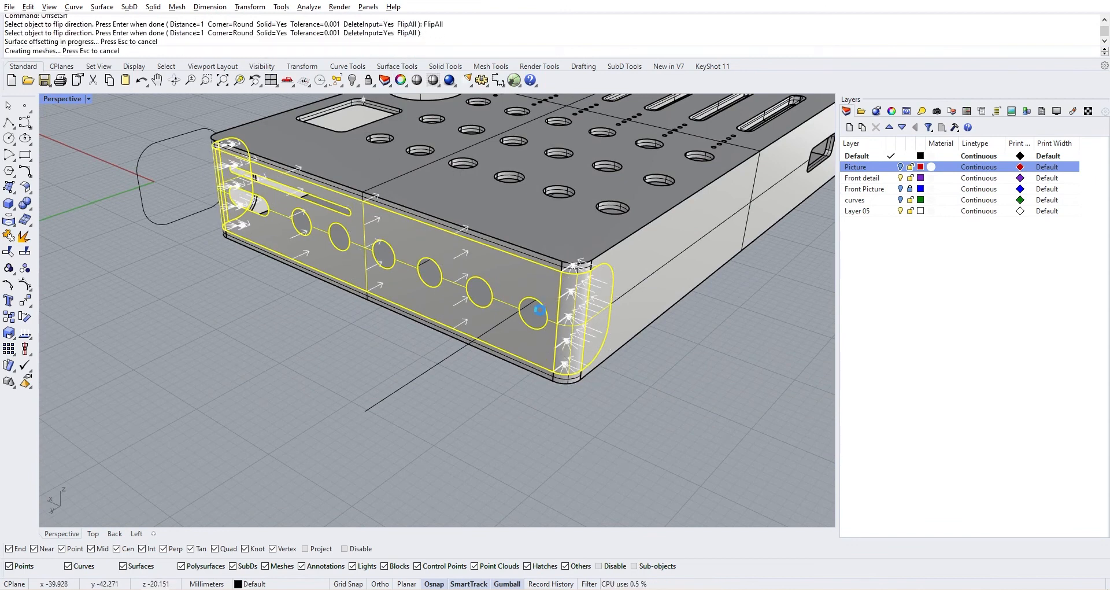
click(535, 329)
click(596, 362)
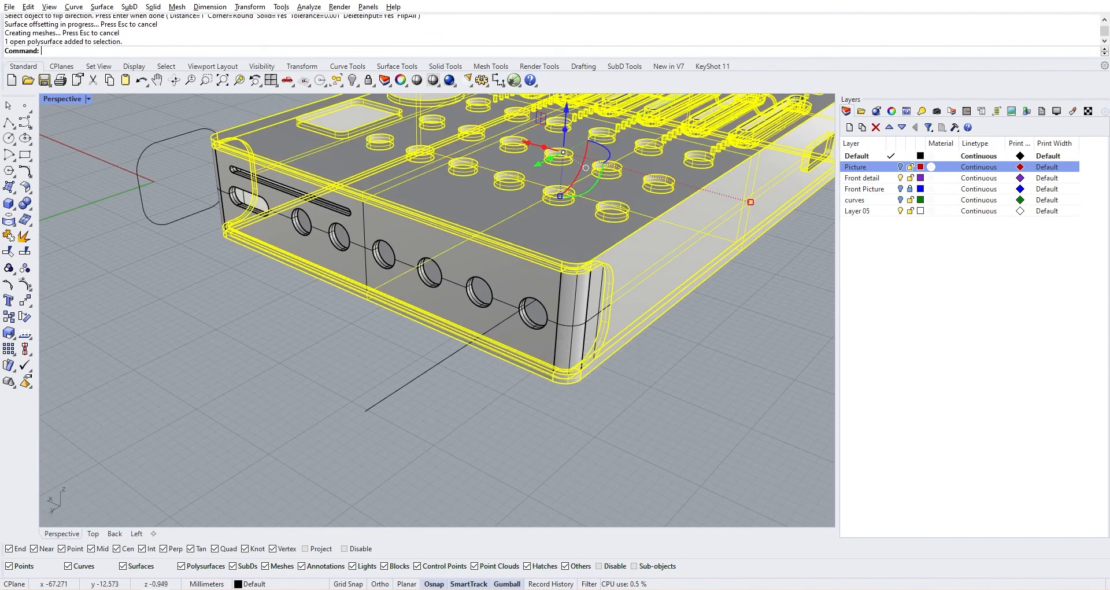
click(573, 336)
click(640, 380)
Step: Offset the pill-shaped two-hole plate on the front face inward by 1 mm as a solid and save the file
scroll(640, 379, down, 4)
right_drag(640, 370, 462, 306)
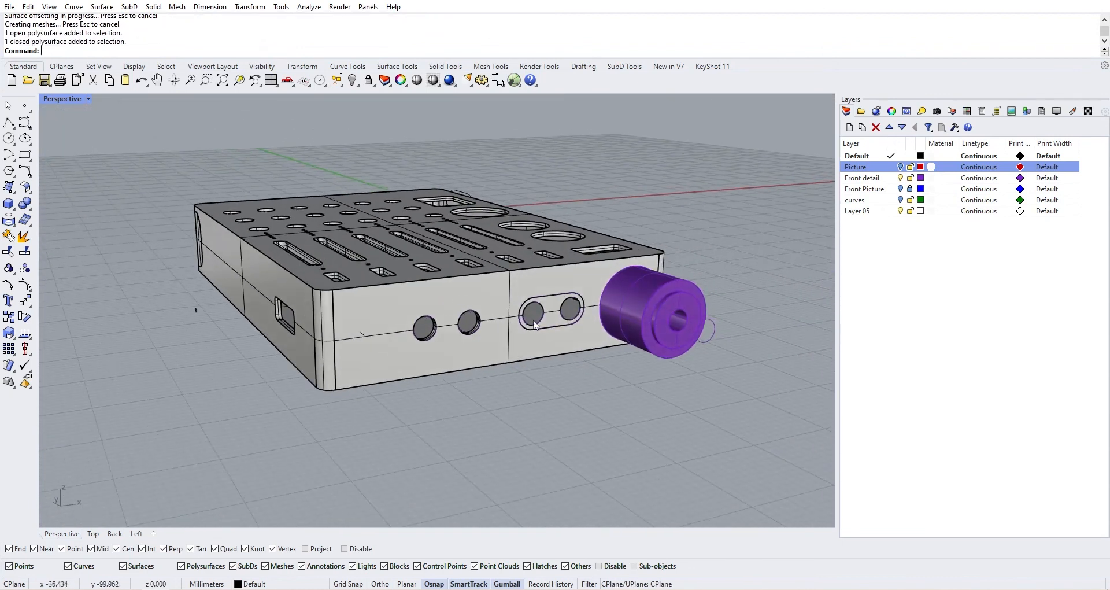
scroll(535, 325, up, 6)
click(542, 325)
key(Return)
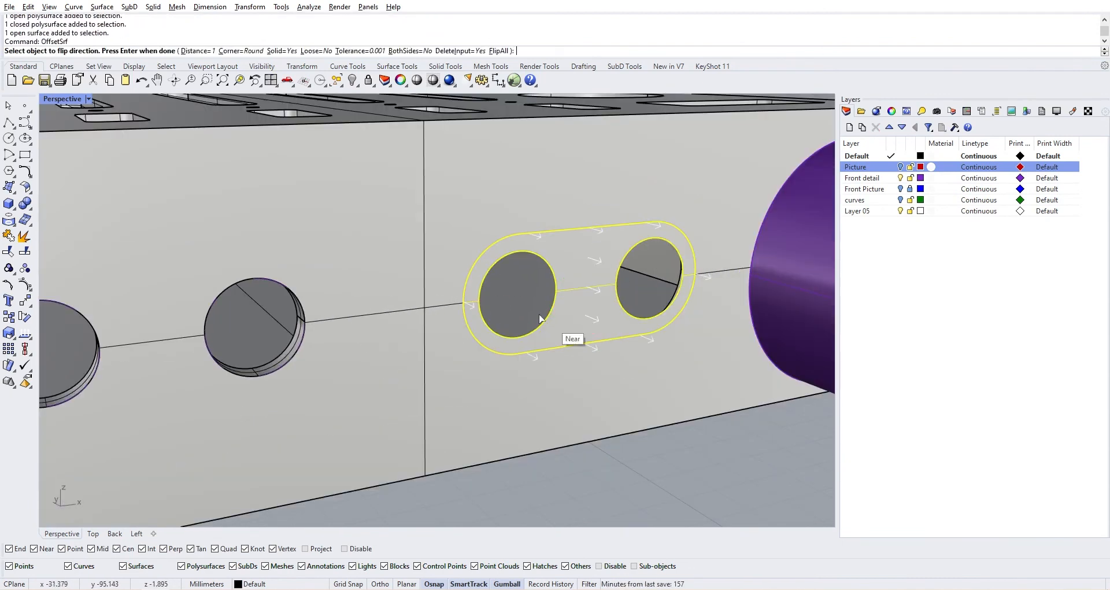
click(499, 51)
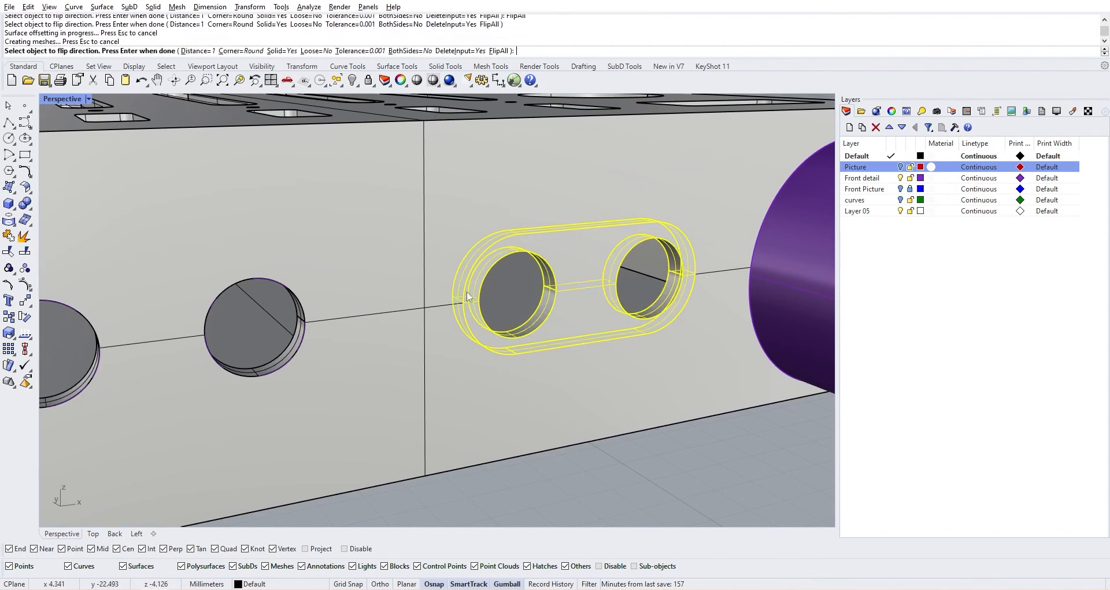
scroll(538, 451, down, 5)
click(544, 465)
scroll(546, 451, down, 8)
right_drag(485, 382, 490, 330)
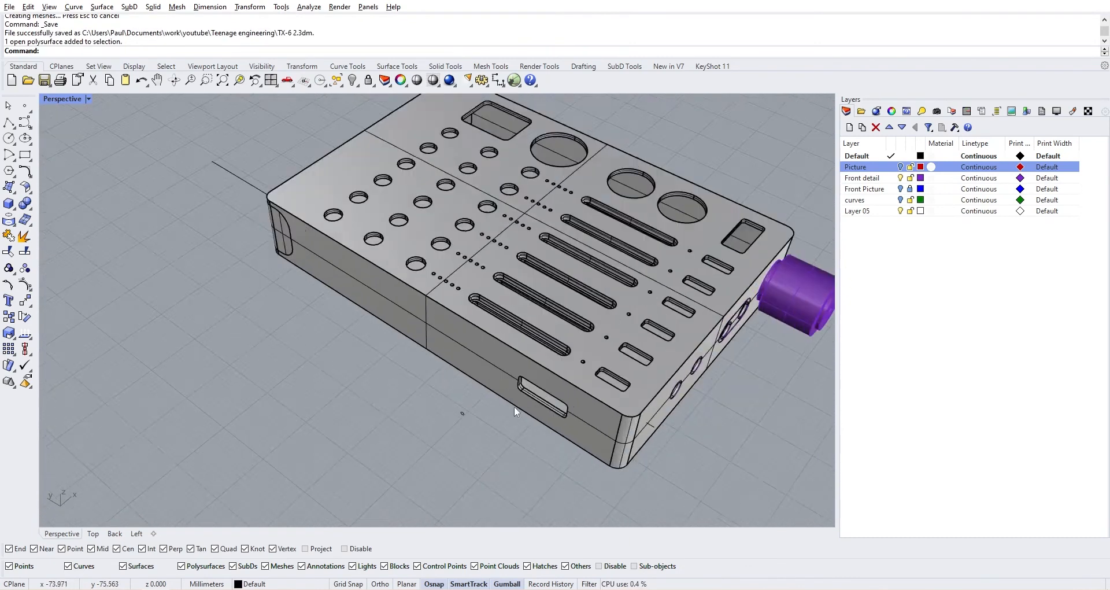
Step: Extrude the tiny circle beside the body's long side wall into a solid cylinder, keeping the input curve
scroll(515, 408, up, 3)
click(444, 416)
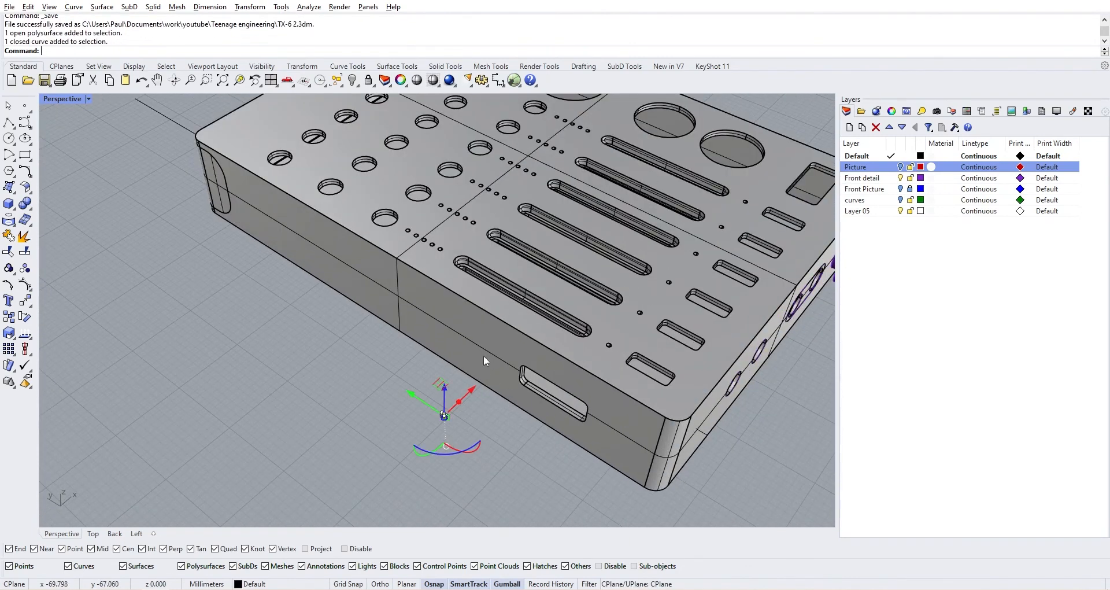
scroll(519, 450, down, 3)
right_drag(518, 450, 507, 465)
scroll(488, 414, up, 6)
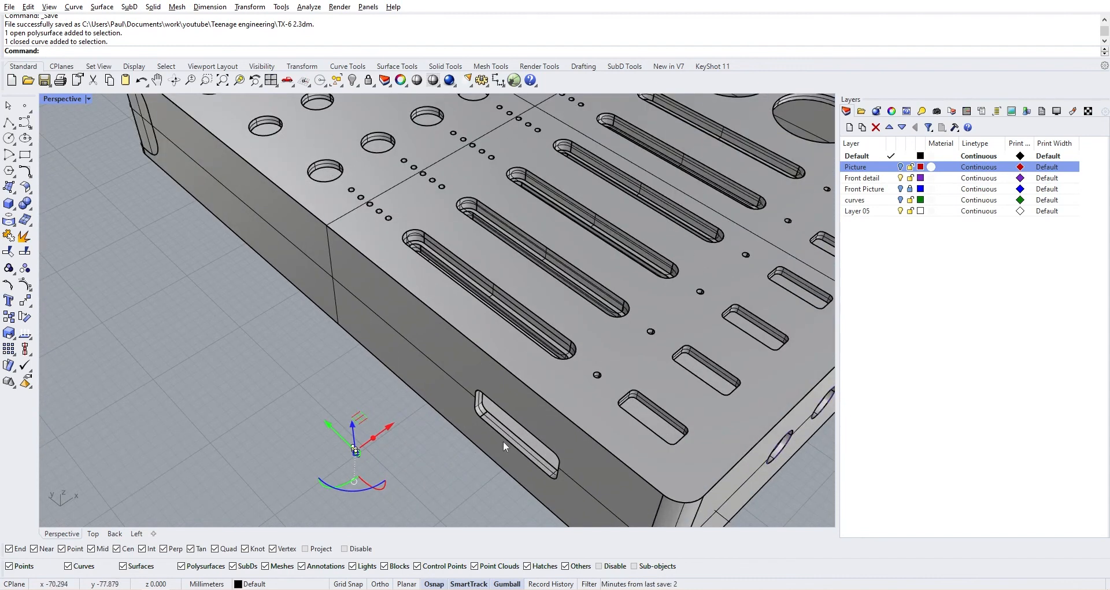
scroll(503, 441, down, 2)
click(443, 437)
click(396, 437)
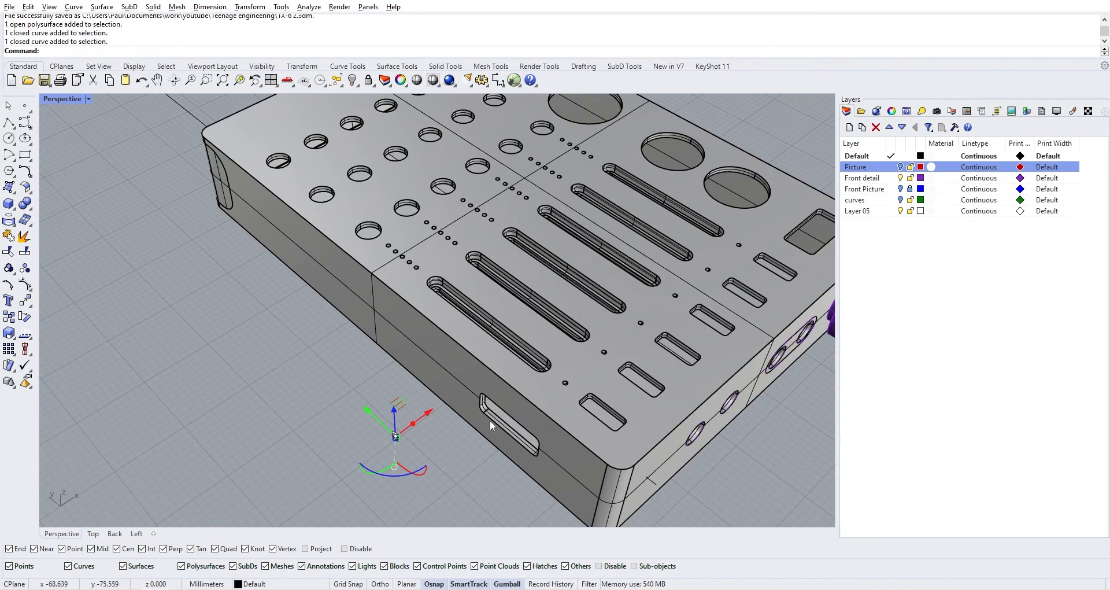
mouse_move(432, 439)
right_down()
mouse_move(419, 444)
mouse_move(433, 447)
right_up()
key(Escape)
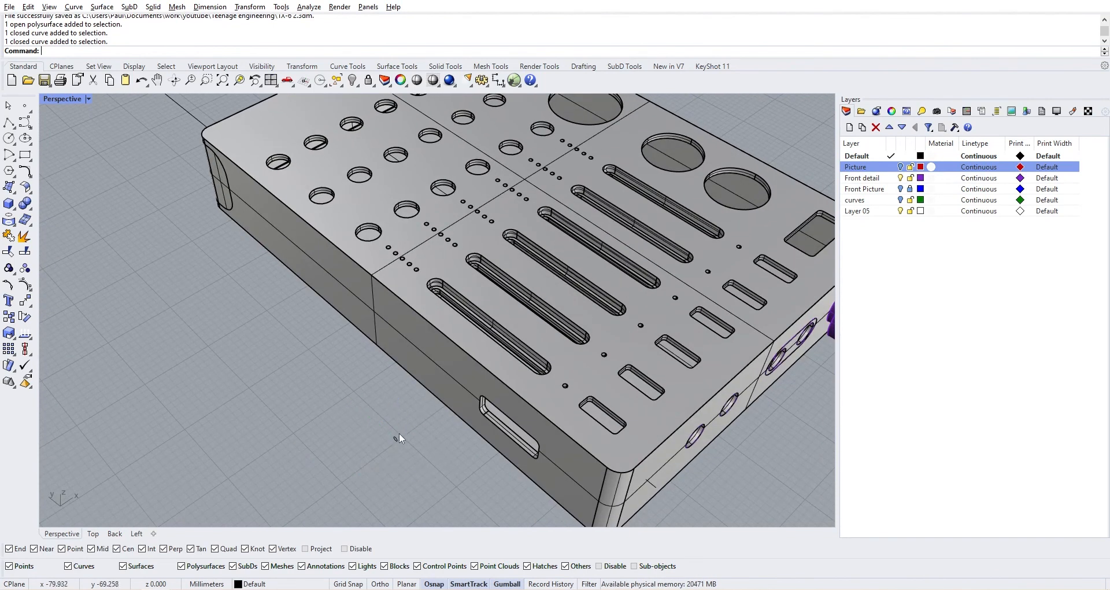
click(397, 437)
key(Up)
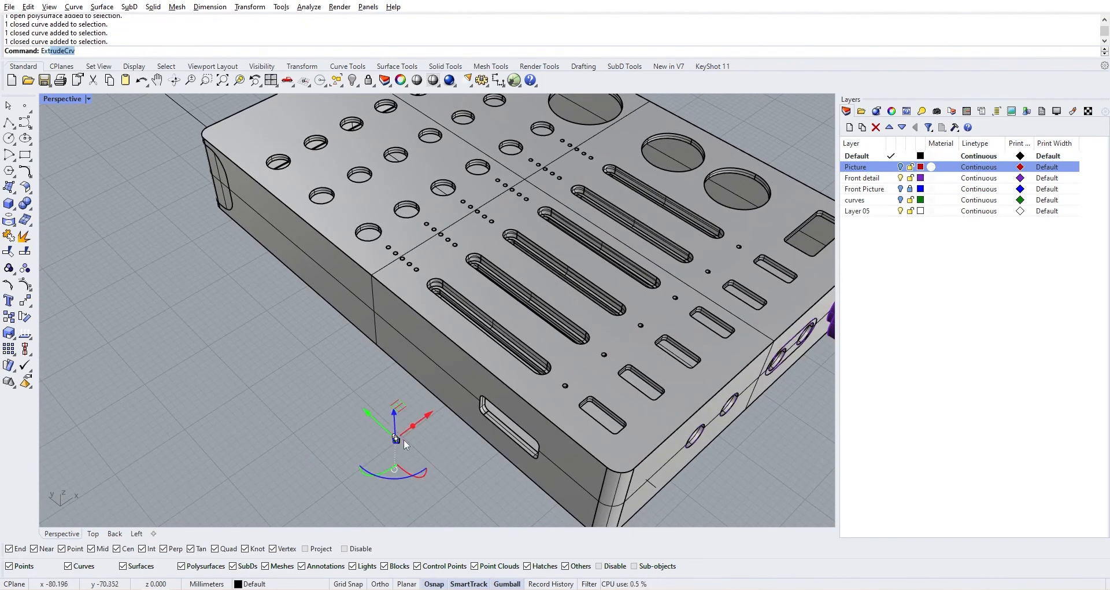
key(Return)
key(Return)
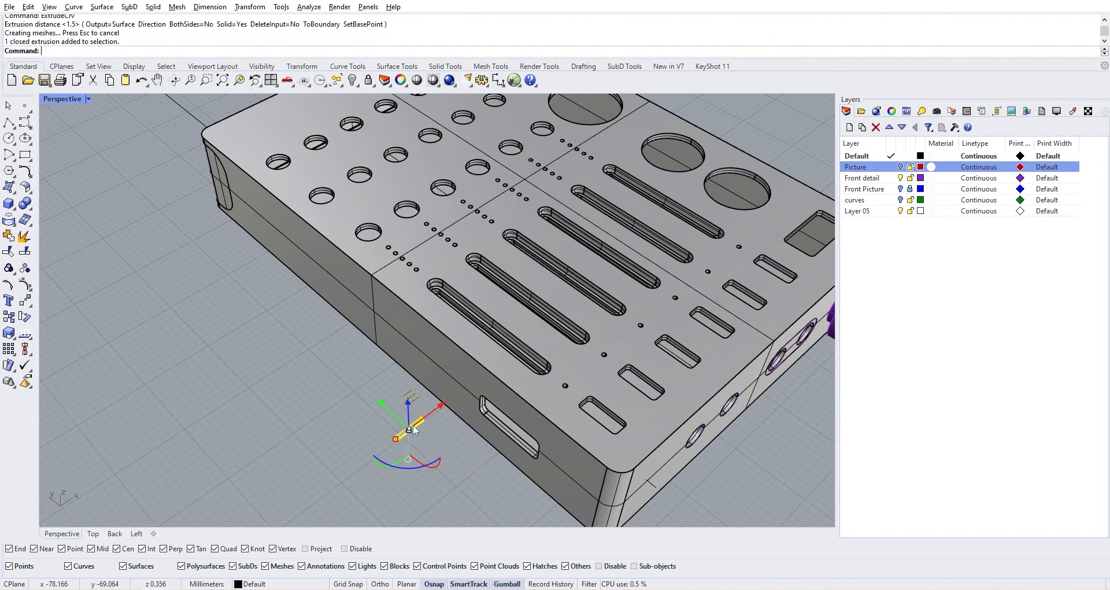
Step: Move the small cylinder through the side wall next to the port opening and Boolean-subtract it from the body, keeping the cutter
drag(443, 404, 512, 379)
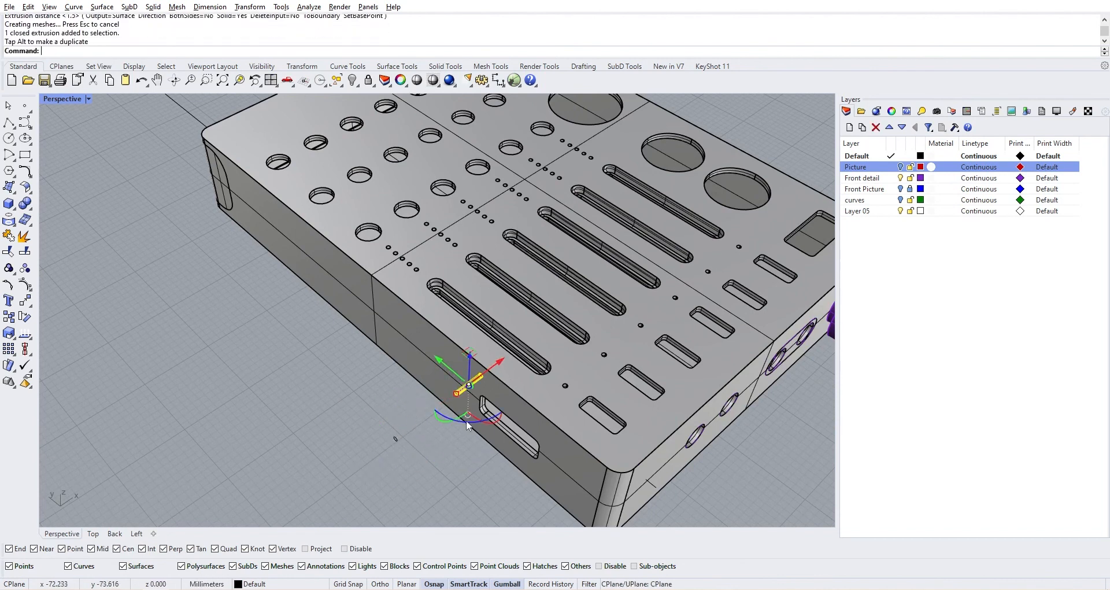
click(502, 394)
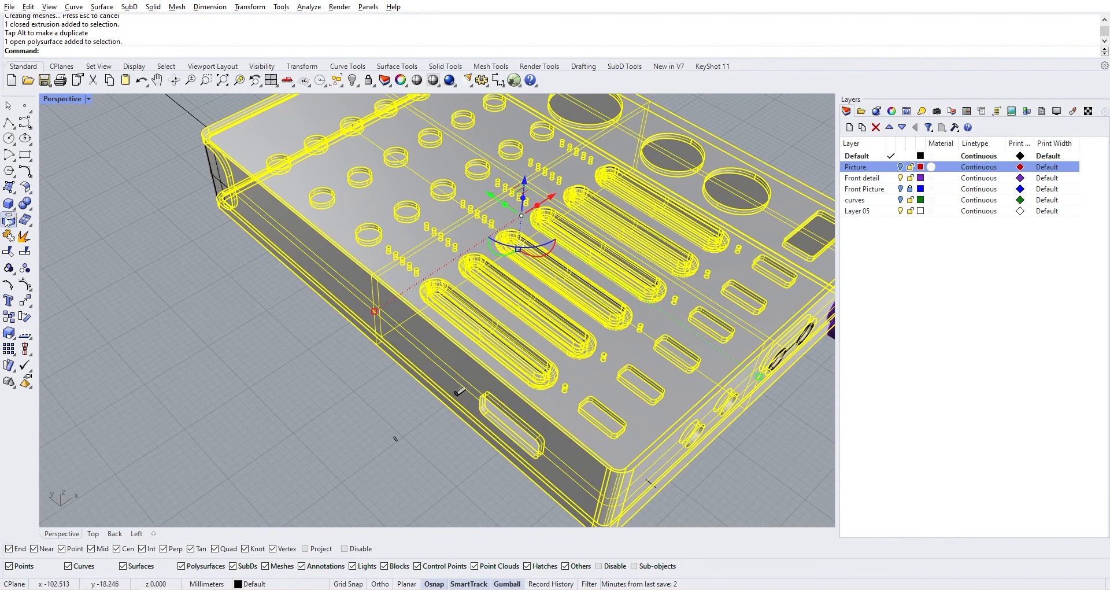
click(31, 208)
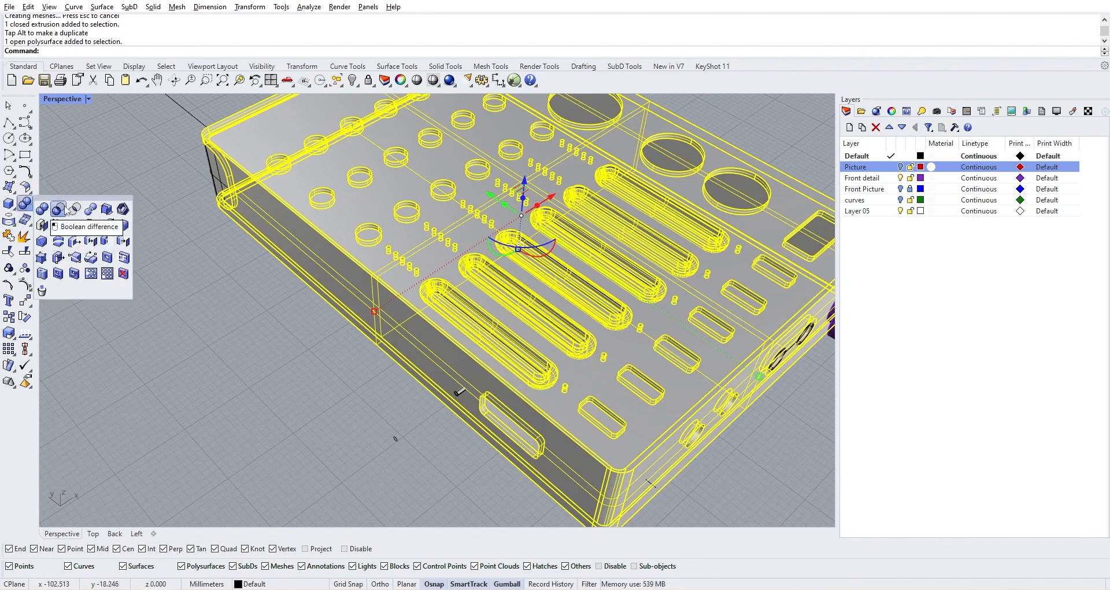
click(58, 209)
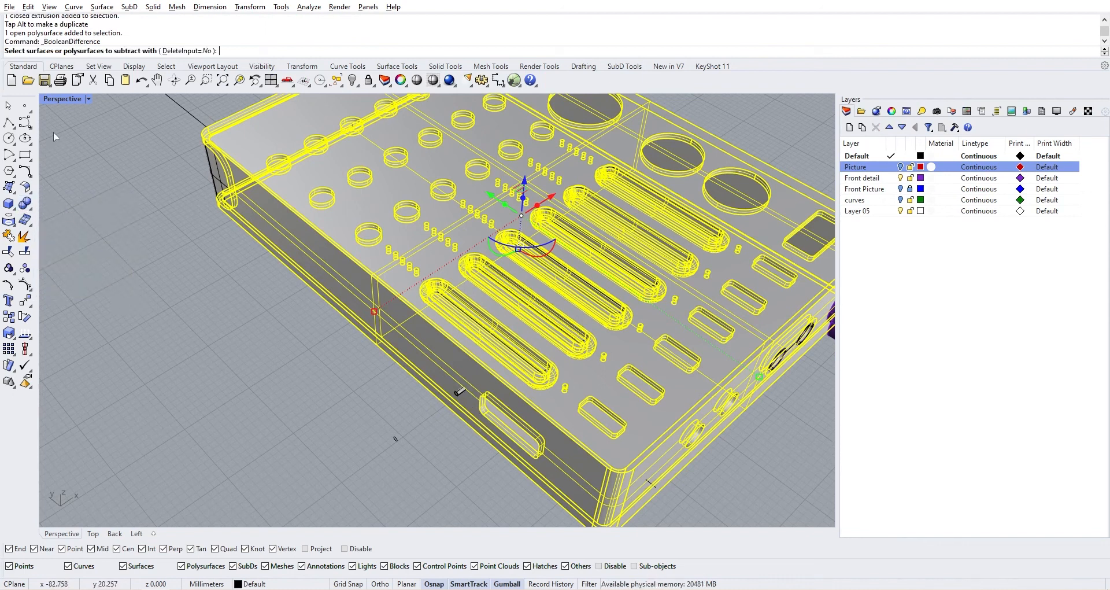
click(460, 395)
key(Return)
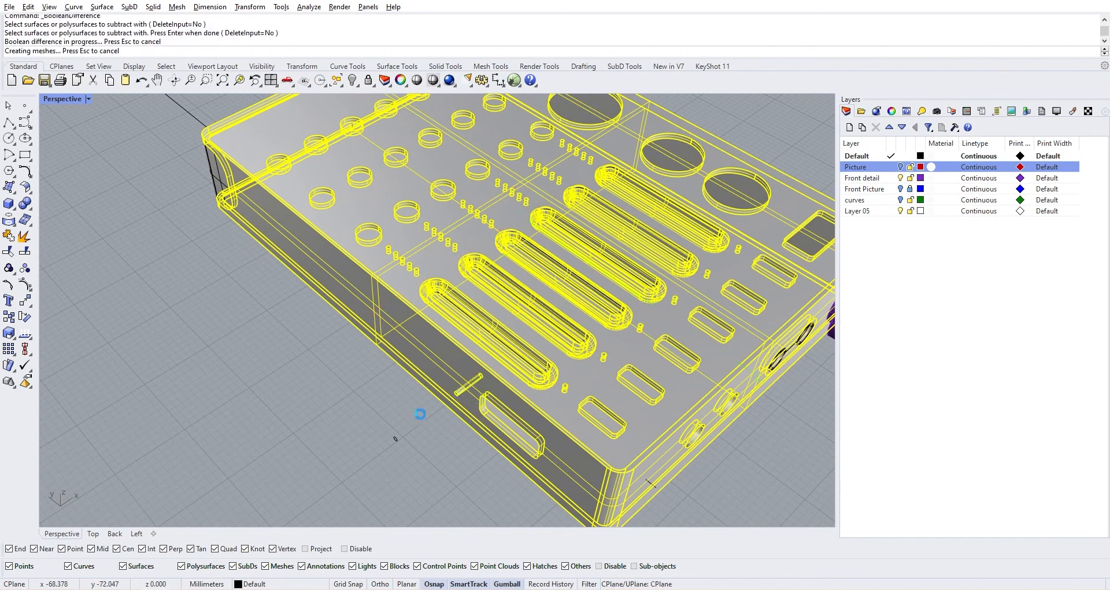
Step: Move the cutting cylinder back out of the side wall and check the small hole beside the port opening
click(465, 386)
scroll(465, 386, up, 10)
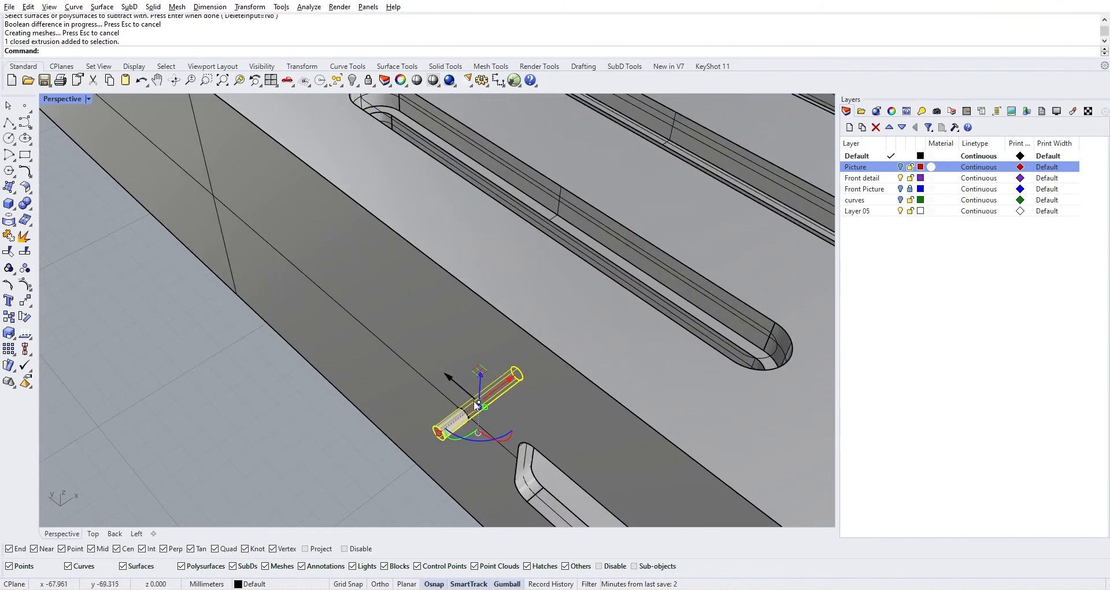
scroll(472, 399, down, 6)
drag(497, 382, 383, 434)
right_drag(383, 435, 523, 316)
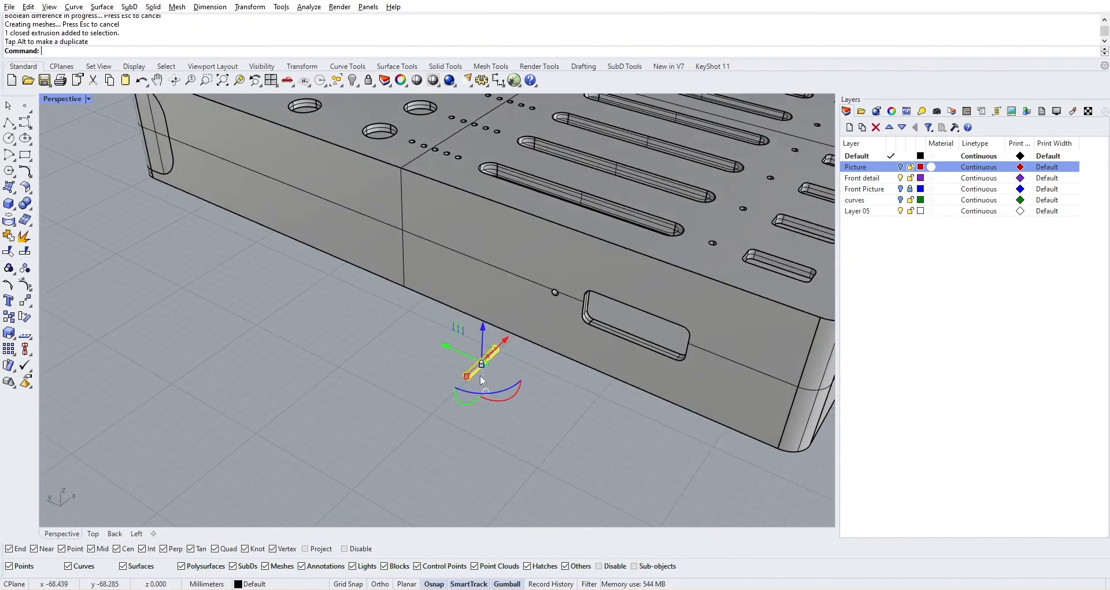
scroll(529, 310, up, 8)
scroll(557, 269, down, 12)
right_drag(618, 279, 598, 310)
scroll(574, 297, down, 7)
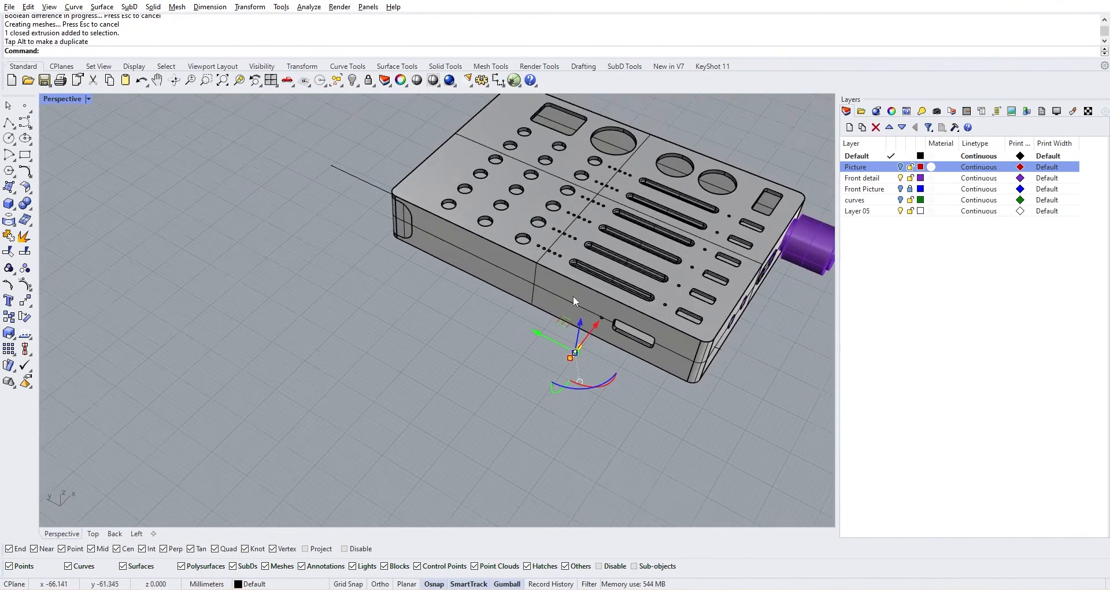
mouse_move(405, 324)
right_down()
mouse_move(616, 302)
mouse_move(401, 319)
right_up()
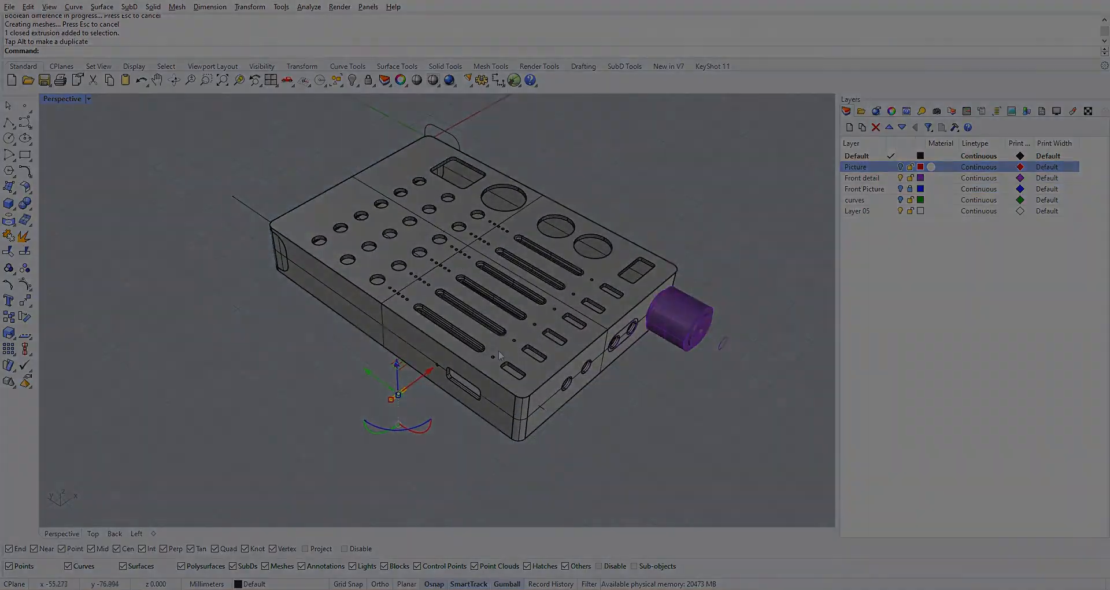